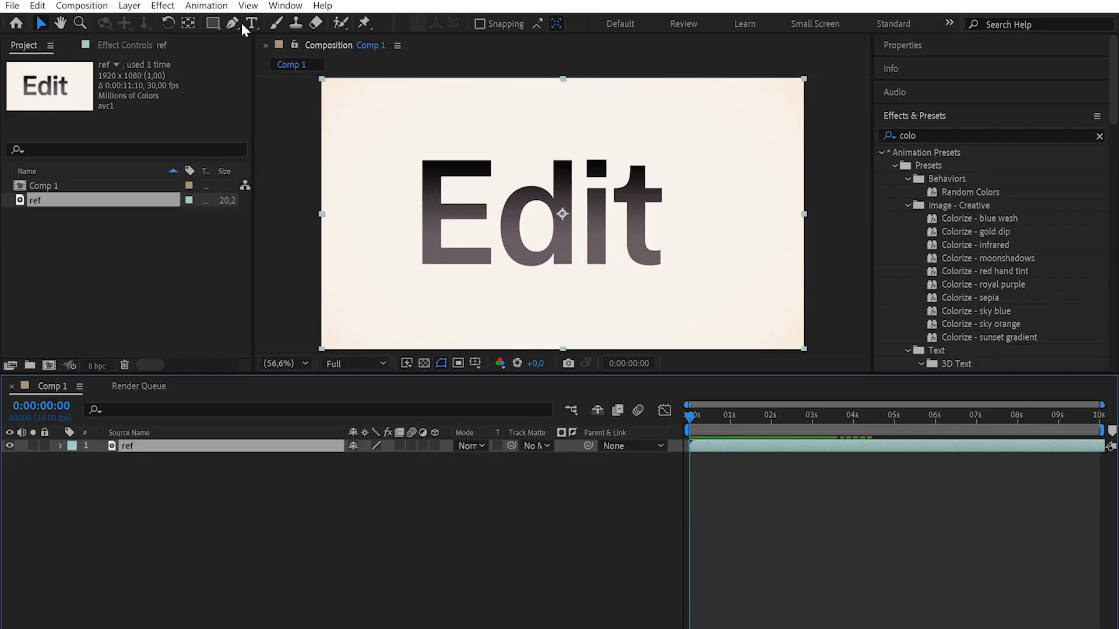
Step: Create a new text layer in the composition containing the word "Edit"
{"action": "left_click", "coordinate": [251, 23]}
{"action": "left_click", "coordinate": [407, 193]}
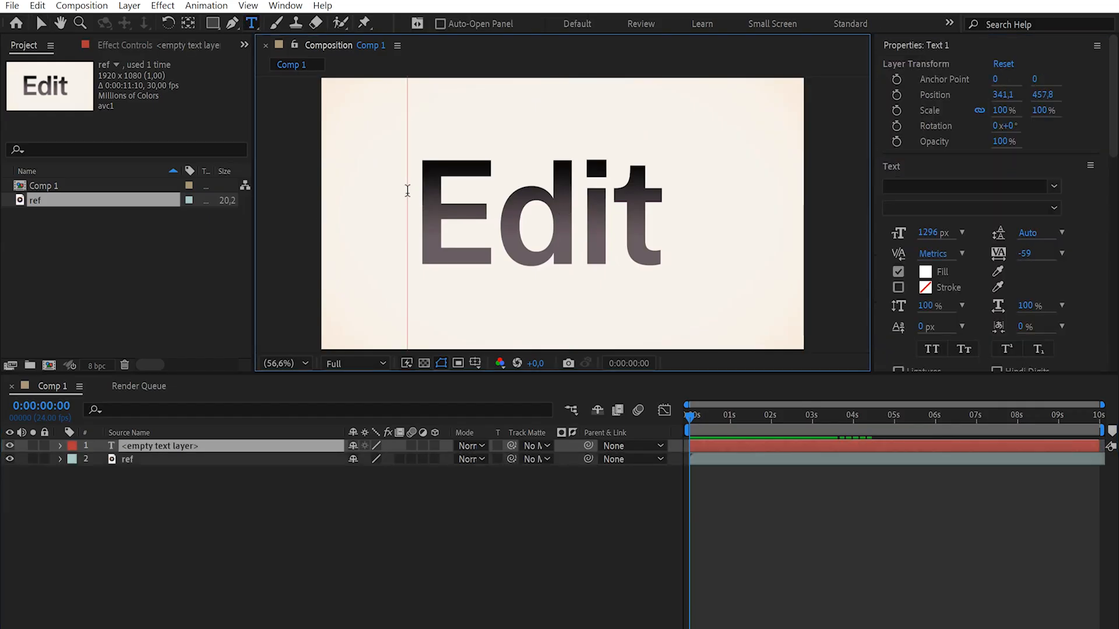
{"action": "type", "text": "ESDIT"}
{"action": "left_click", "coordinate": [412, 469]}
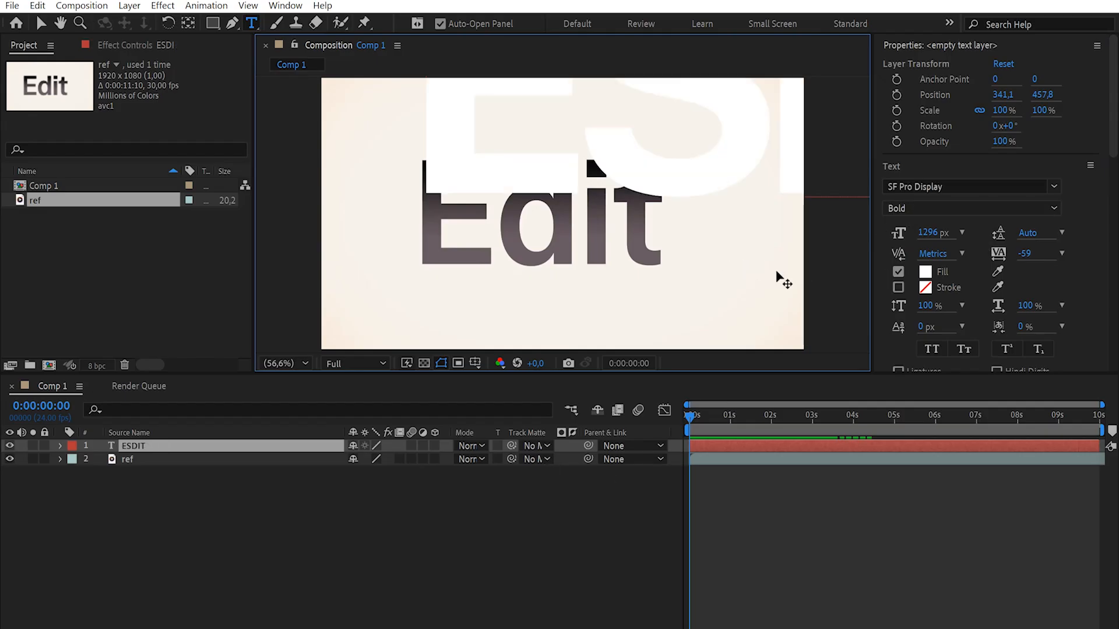
{"action": "key", "text": "BackSpace"}
{"action": "key", "text": "BackSpace"}
{"action": "key", "text": "BackSpace"}
{"action": "key", "text": "BackSpace"}
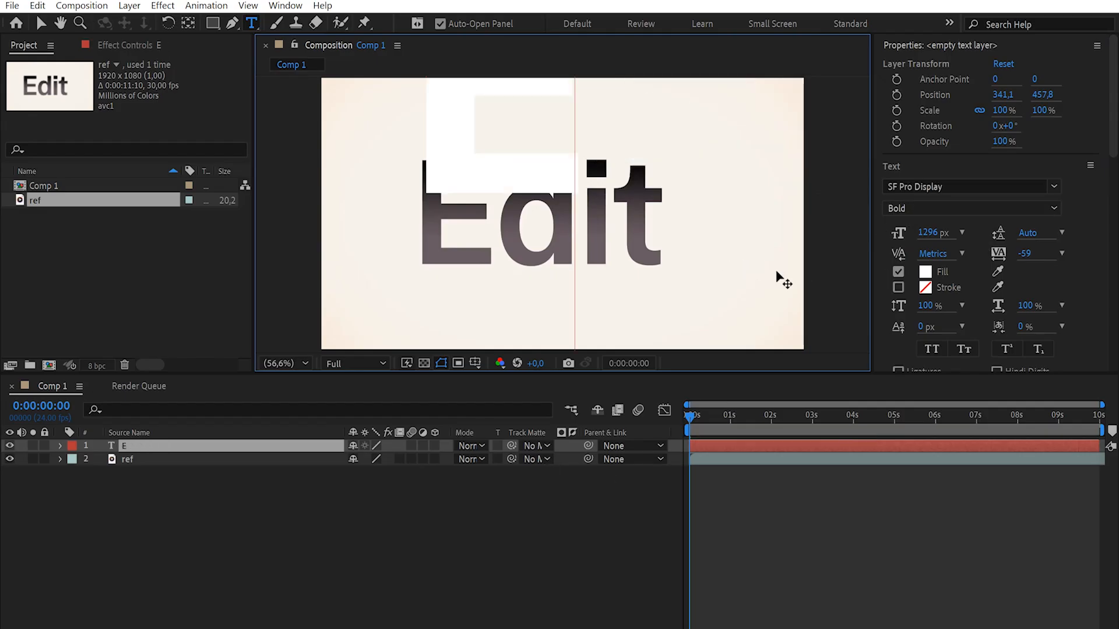
{"action": "type", "text": "dit"}
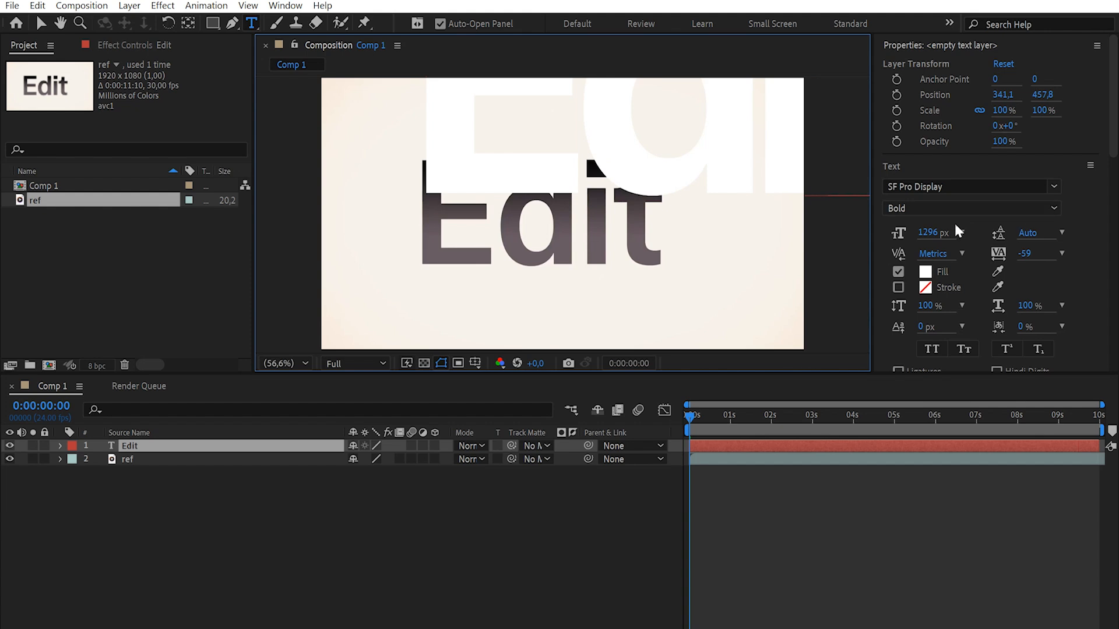
Step: Reduce the font size of the Edit text to 636 px
{"action": "left_click_drag", "start_coordinate": [936, 233], "coordinate": [782, 233]}
{"action": "left_click_drag", "start_coordinate": [645, 230], "coordinate": [583, 231]}
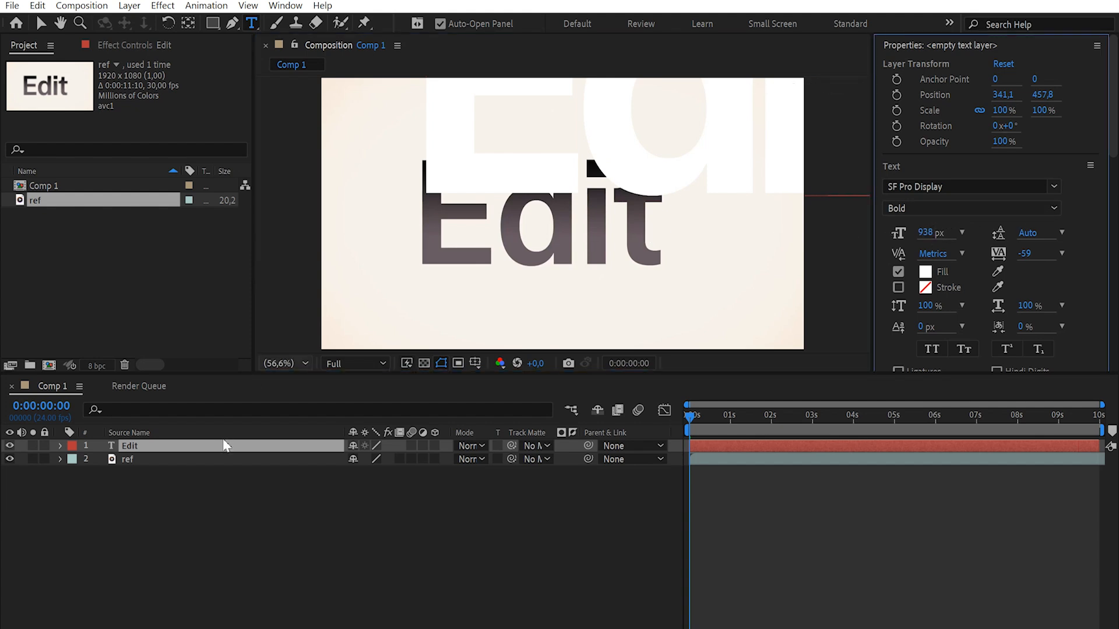
{"action": "double_click", "coordinate": [233, 448]}
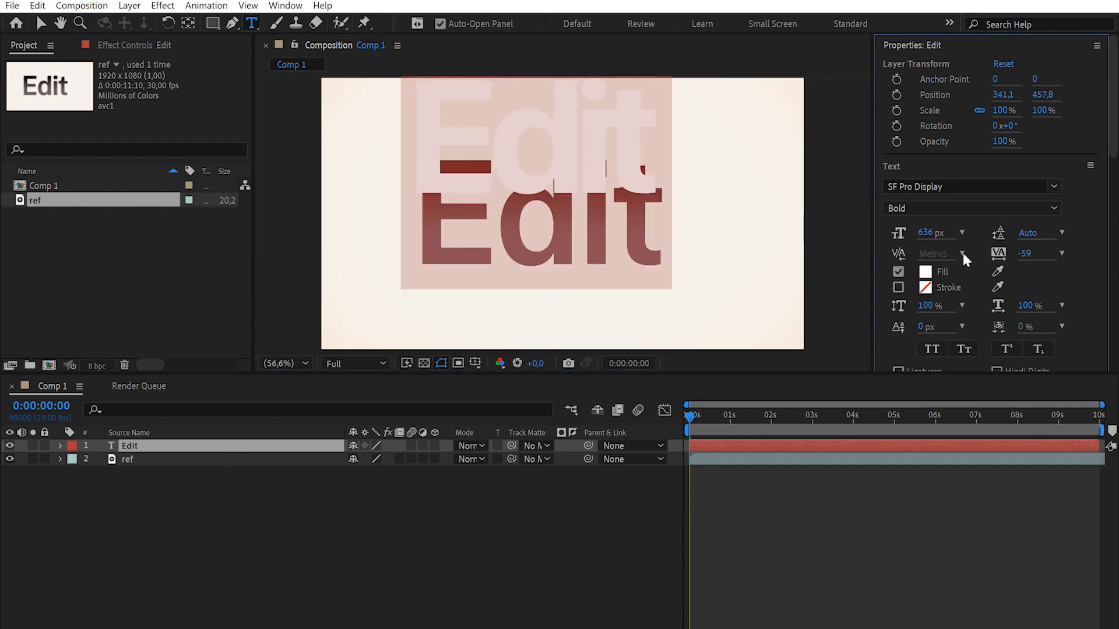
Step: Center the Edit text horizontally and vertically in the composition, and deselect the layer
{"action": "scroll", "coordinate": [963, 252], "scroll_direction": "down", "scroll_amount": 10}
{"action": "left_click", "coordinate": [895, 147]}
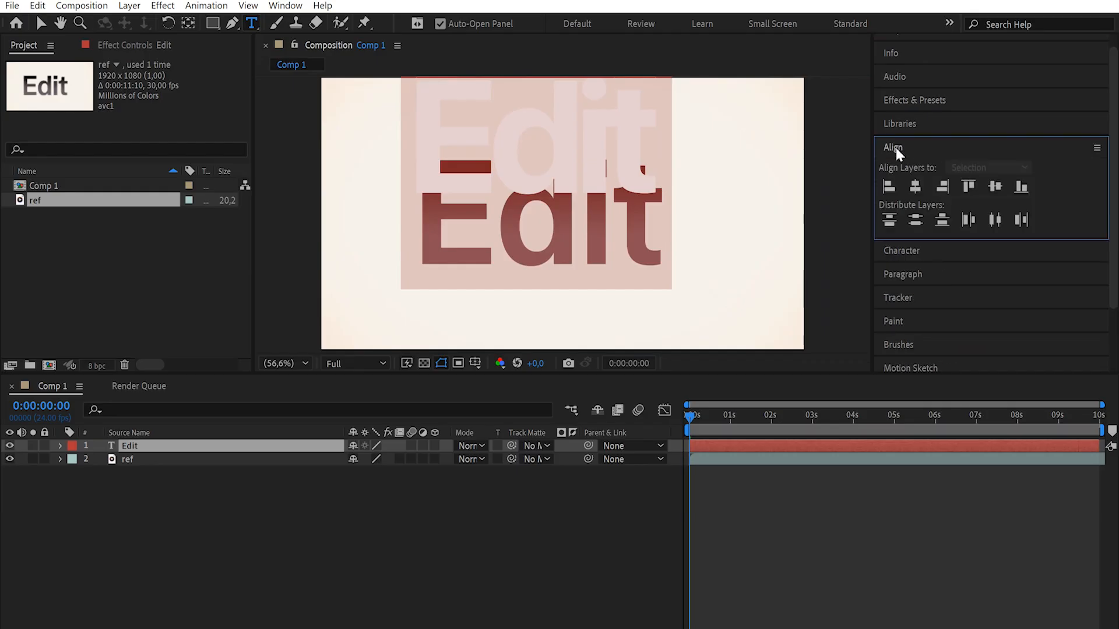
{"action": "left_click", "coordinate": [916, 186]}
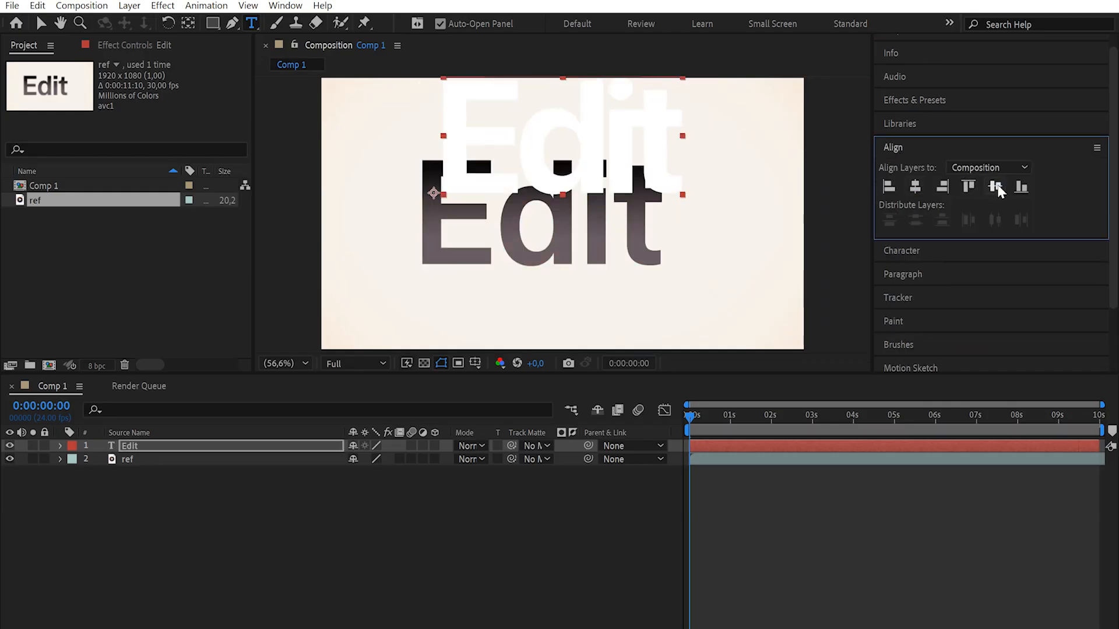
{"action": "left_click", "coordinate": [994, 186]}
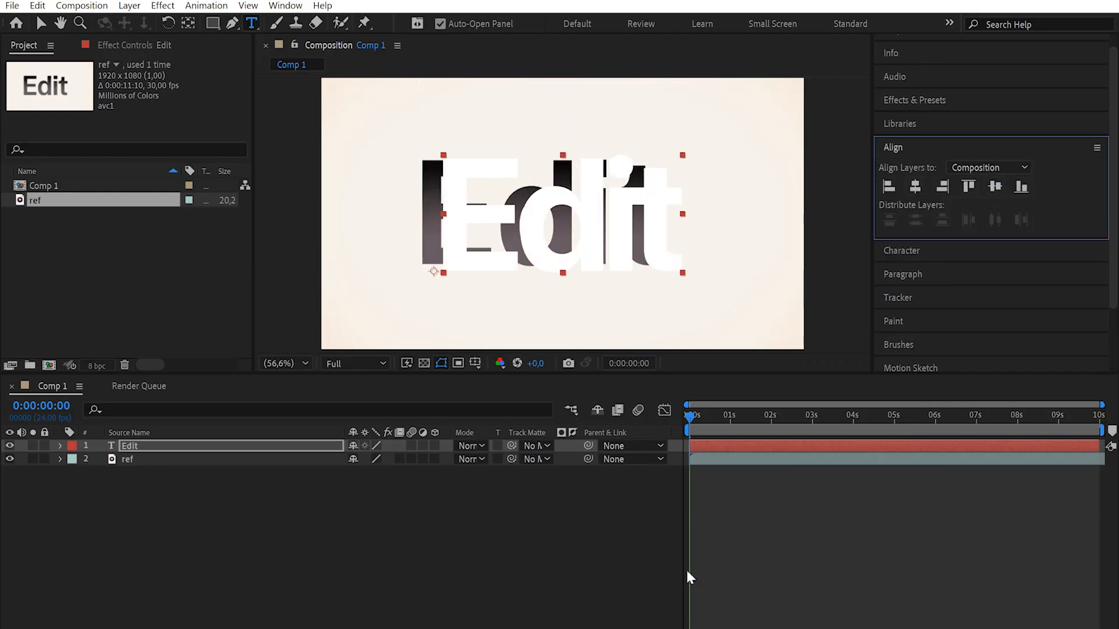
{"action": "left_click", "coordinate": [289, 362]}
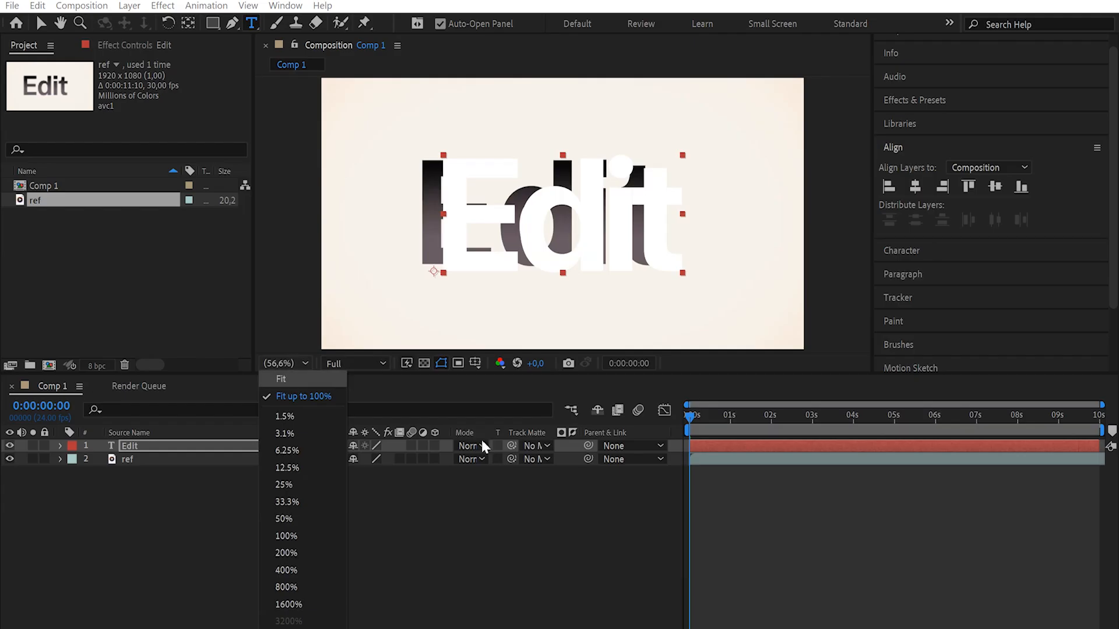
{"action": "left_click", "coordinate": [735, 520]}
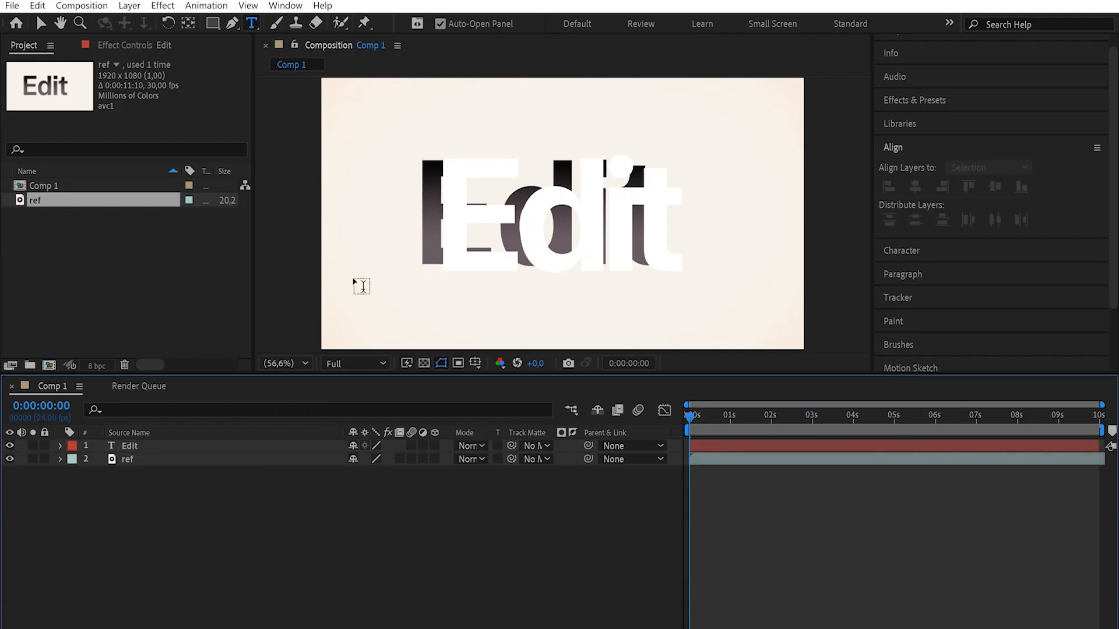
Step: Change the fill color of the Edit text to black (000000)
{"action": "left_click", "coordinate": [169, 446]}
{"action": "scroll", "coordinate": [907, 66], "scroll_direction": "up", "scroll_amount": 1}
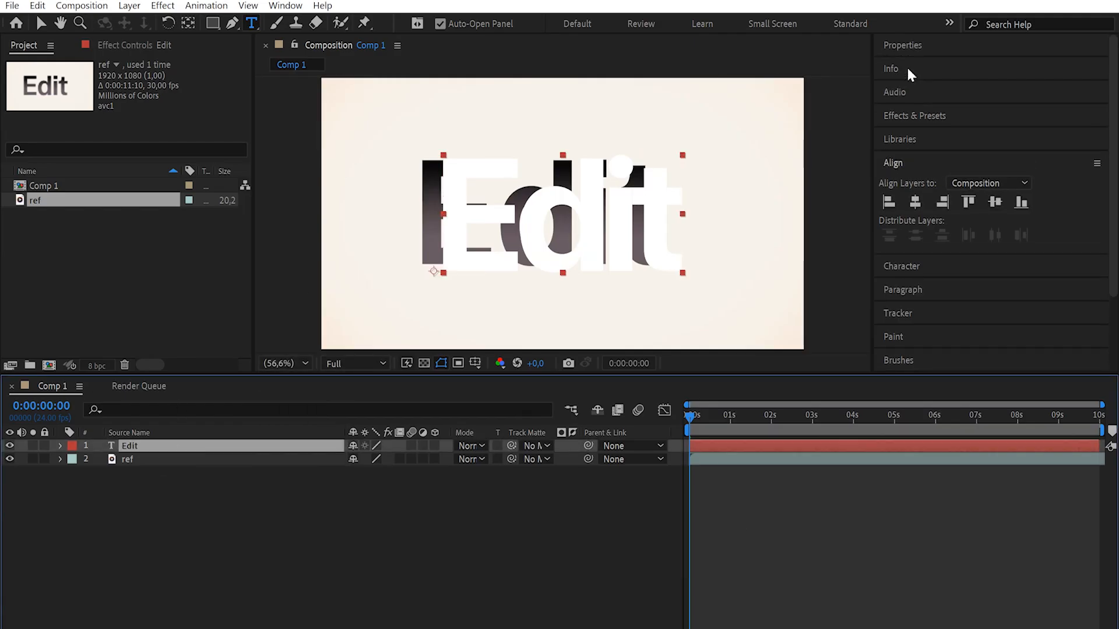
{"action": "left_click", "coordinate": [893, 43]}
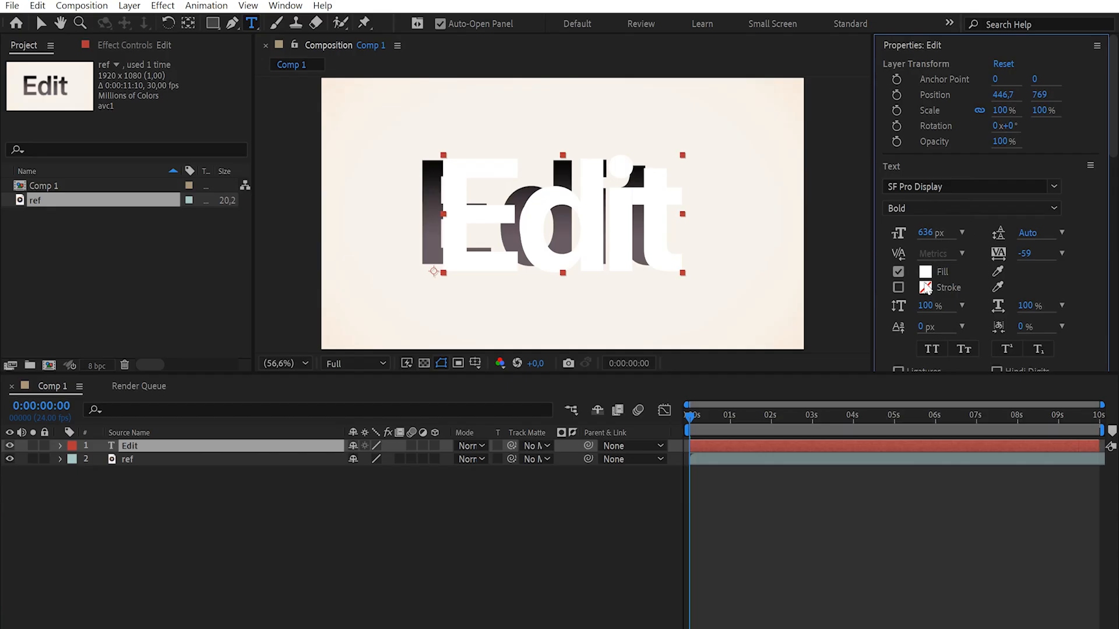
{"action": "left_click", "coordinate": [925, 272]}
{"action": "left_click", "coordinate": [699, 554]}
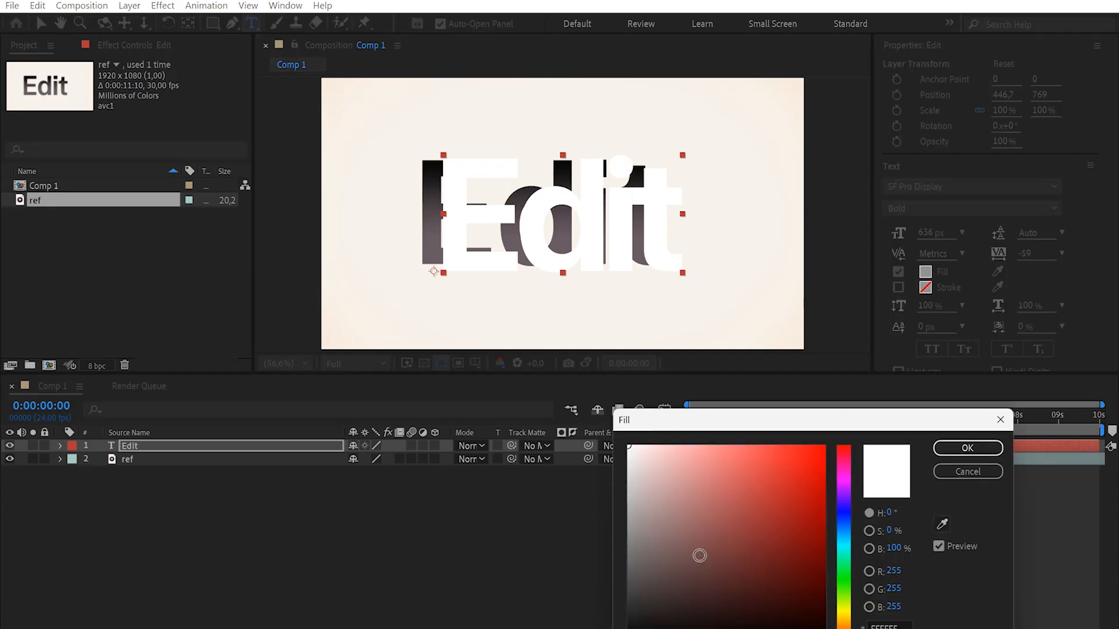
{"action": "left_click", "coordinate": [955, 449]}
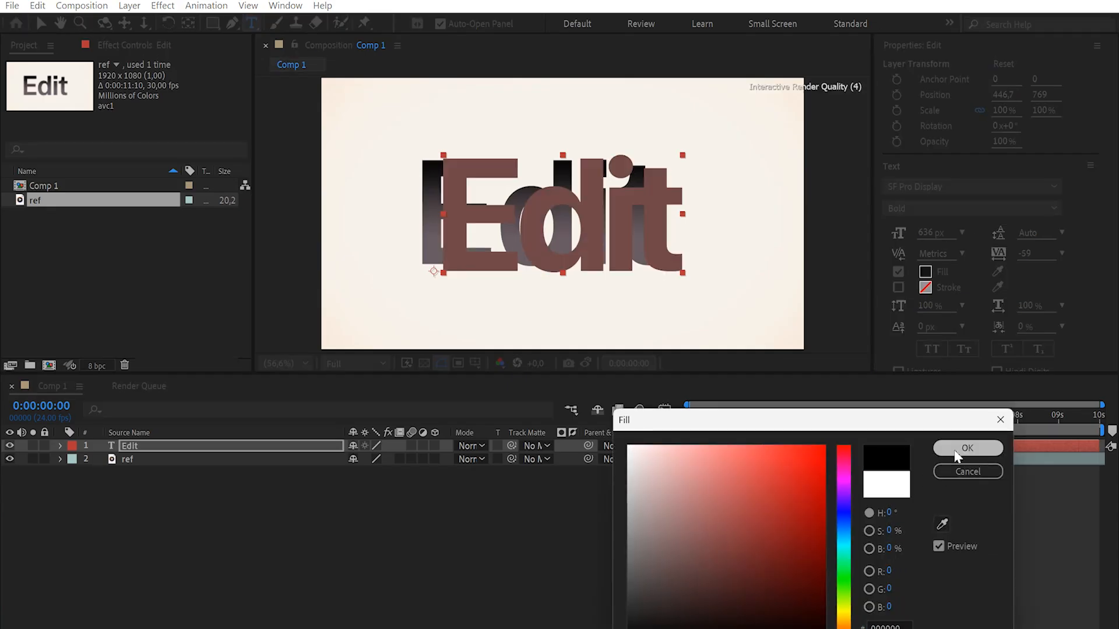
Step: With no layer selected, draw a white rectangle about 1510 × 431 px over the lower part of the text
{"action": "left_click", "coordinate": [868, 499]}
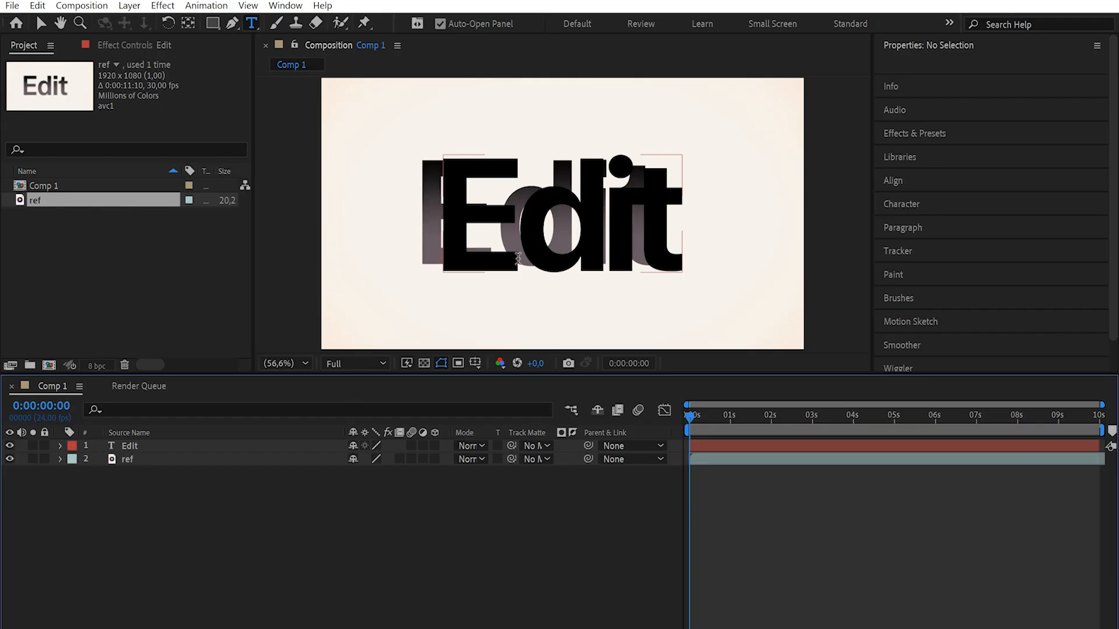
{"action": "left_click", "coordinate": [216, 22]}
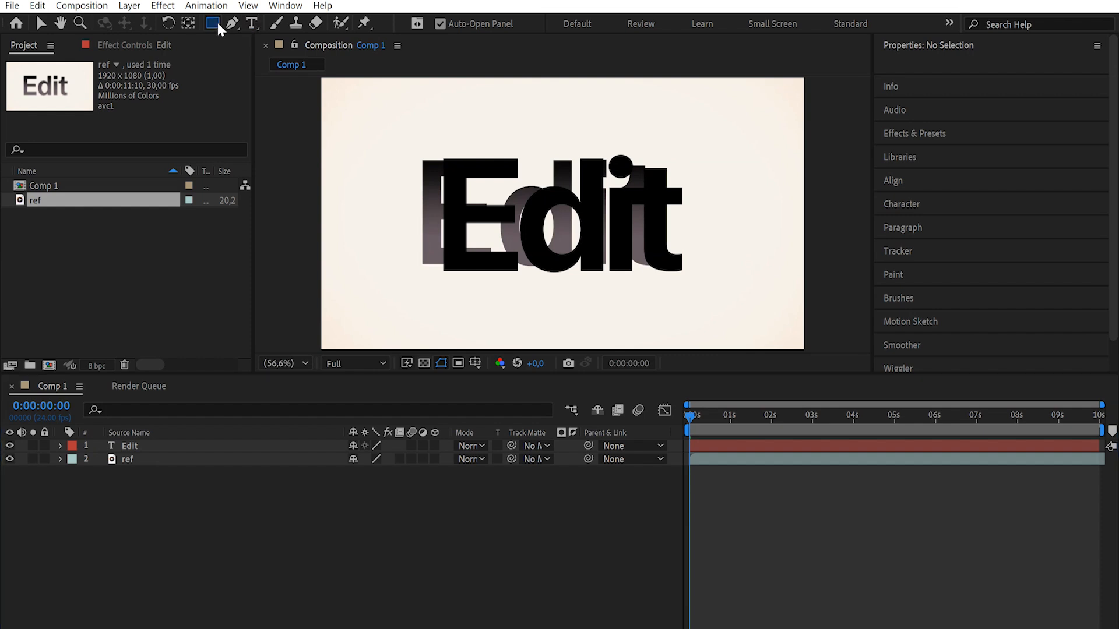
{"action": "mouse_move", "coordinate": [371, 190]}
{"action": "left_mouse_down"}
{"action": "mouse_move", "coordinate": [774, 305]}
{"action": "mouse_move", "coordinate": [751, 297]}
{"action": "left_mouse_up"}
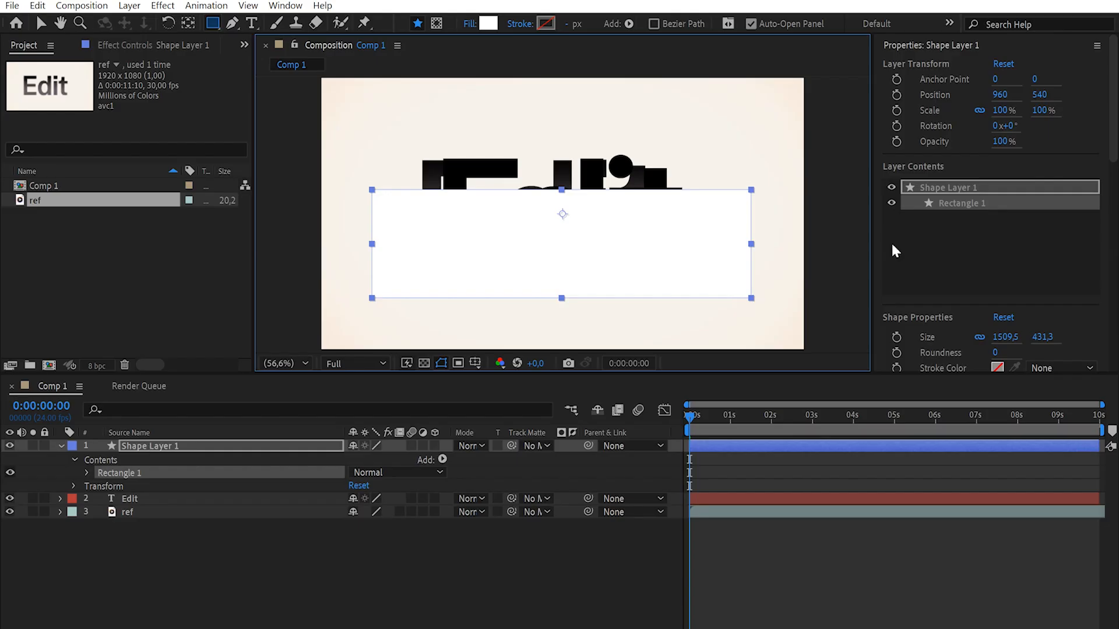
Step: Apply Fast Box Blur to the rectangle's shape layer with a blur radius of 20
{"action": "scroll", "coordinate": [890, 241], "scroll_direction": "down", "scroll_amount": 5}
{"action": "left_click", "coordinate": [907, 104]}
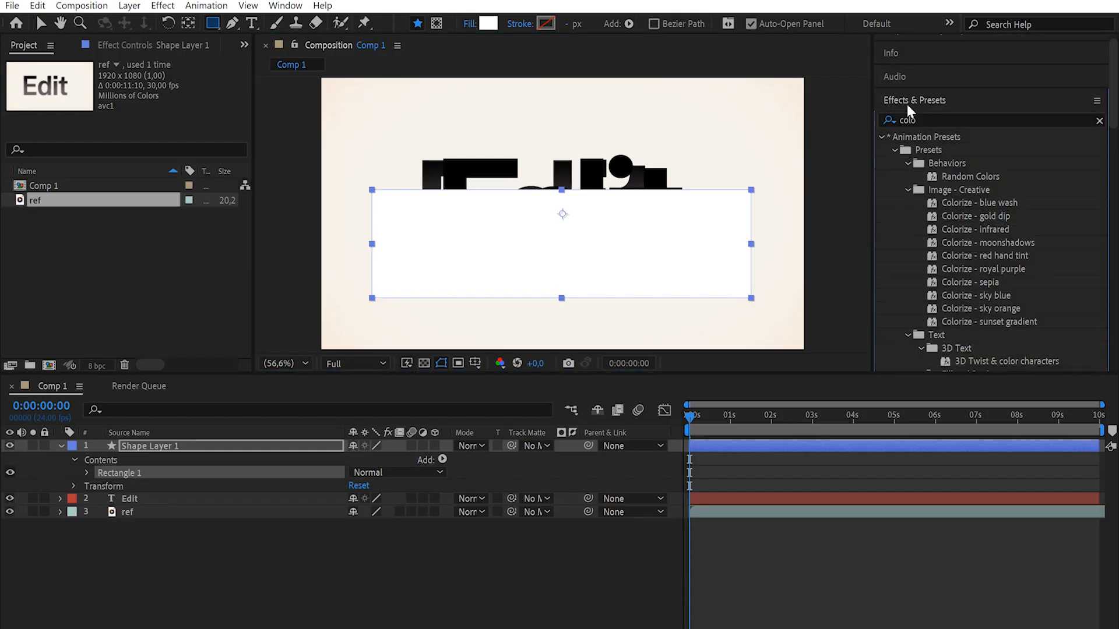
{"action": "left_click", "coordinate": [926, 120]}
{"action": "type", "text": "fast"}
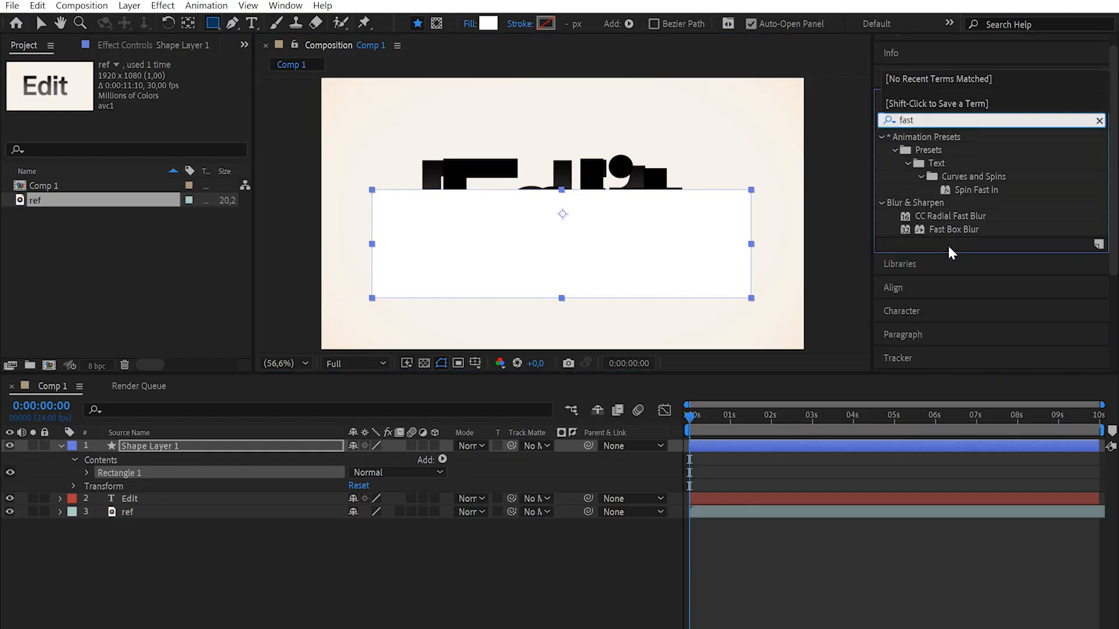
{"action": "left_click_drag", "start_coordinate": [951, 231], "coordinate": [142, 449]}
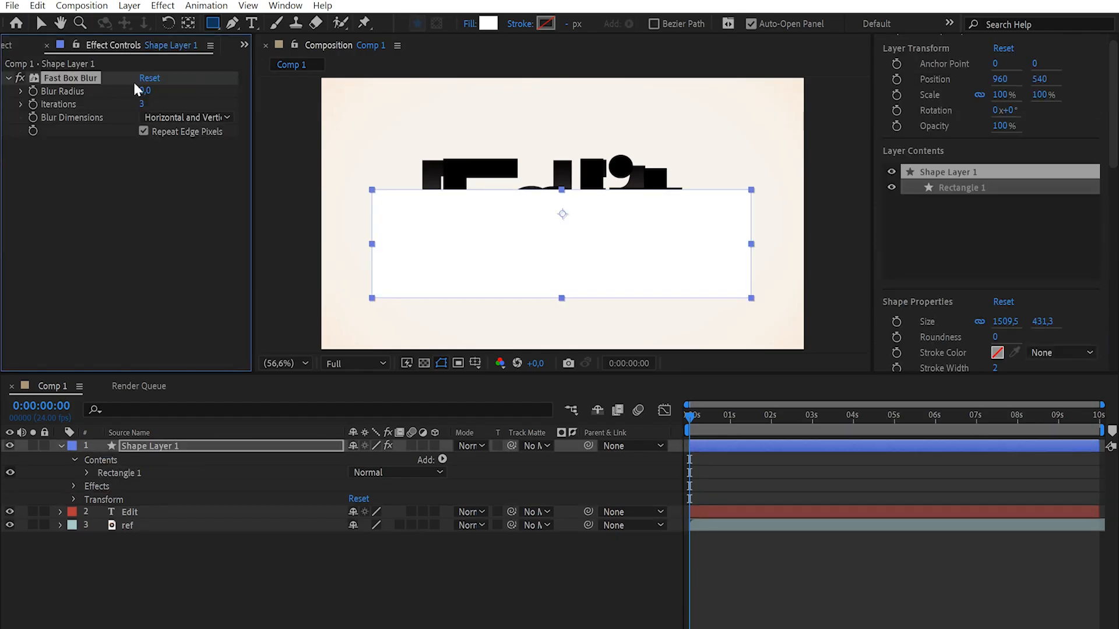
{"action": "left_click", "coordinate": [144, 91]}
{"action": "key", "text": "Return"}
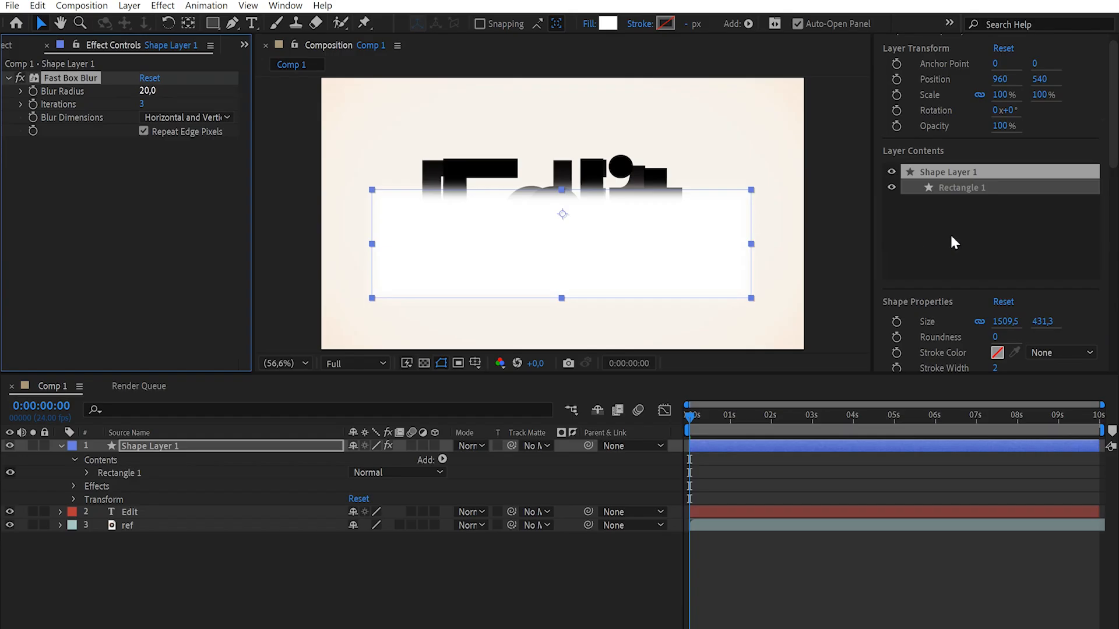
Step: Hide the ref layer and apply Set Matte to the rectangle's shape layer, taking the matte from the Edit text layer
{"action": "scroll", "coordinate": [950, 232], "scroll_direction": "up", "scroll_amount": 1}
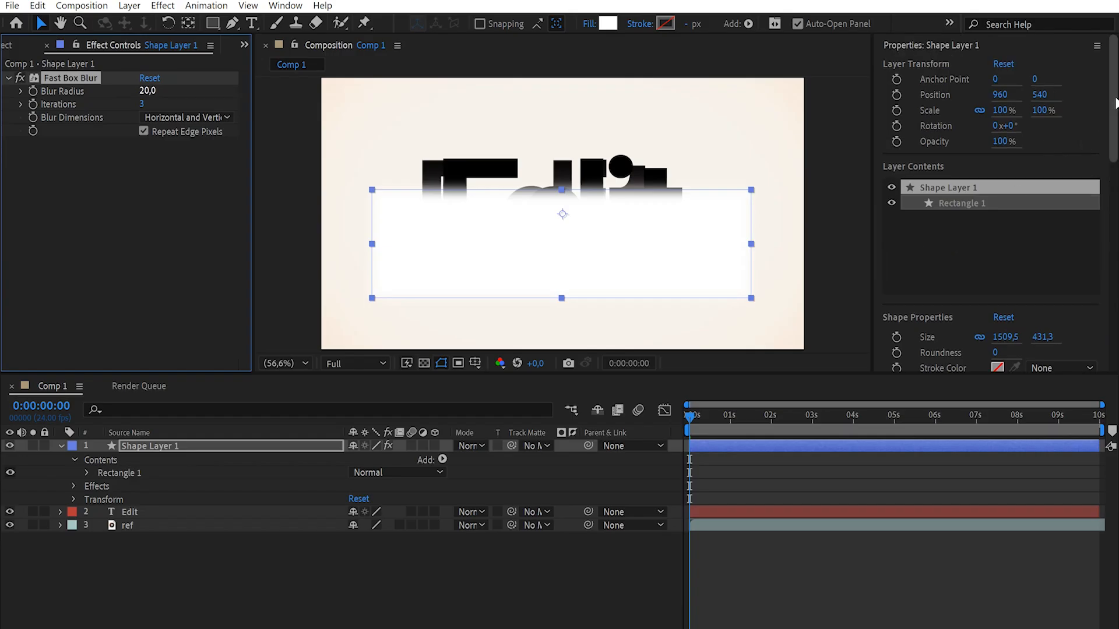
{"action": "left_click_drag", "start_coordinate": [1116, 103], "coordinate": [1094, 249]}
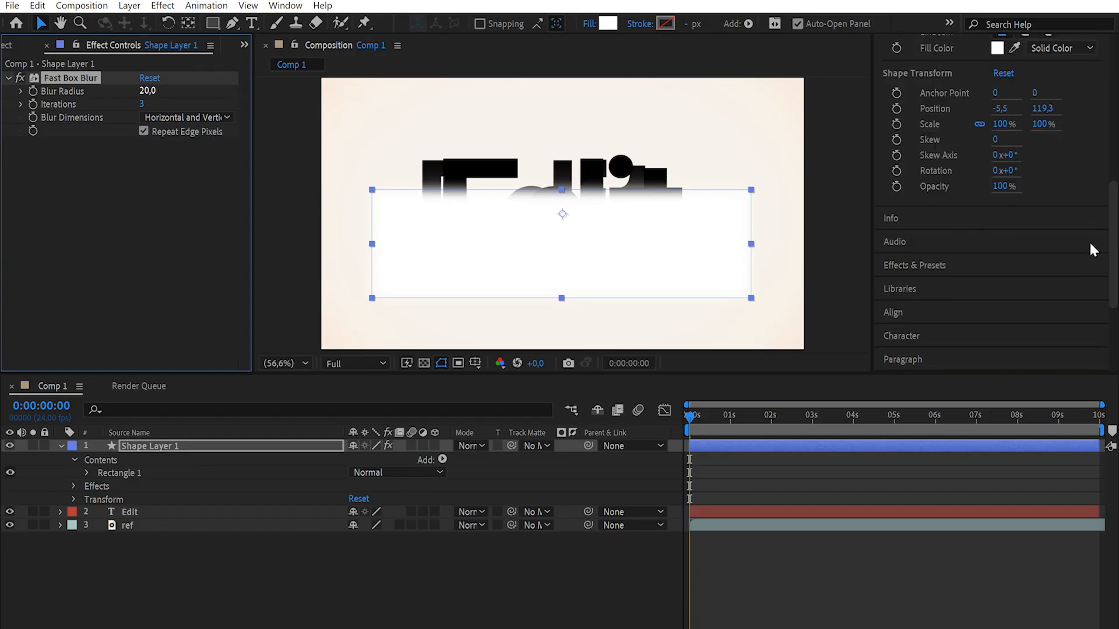
{"action": "left_click", "coordinate": [908, 261]}
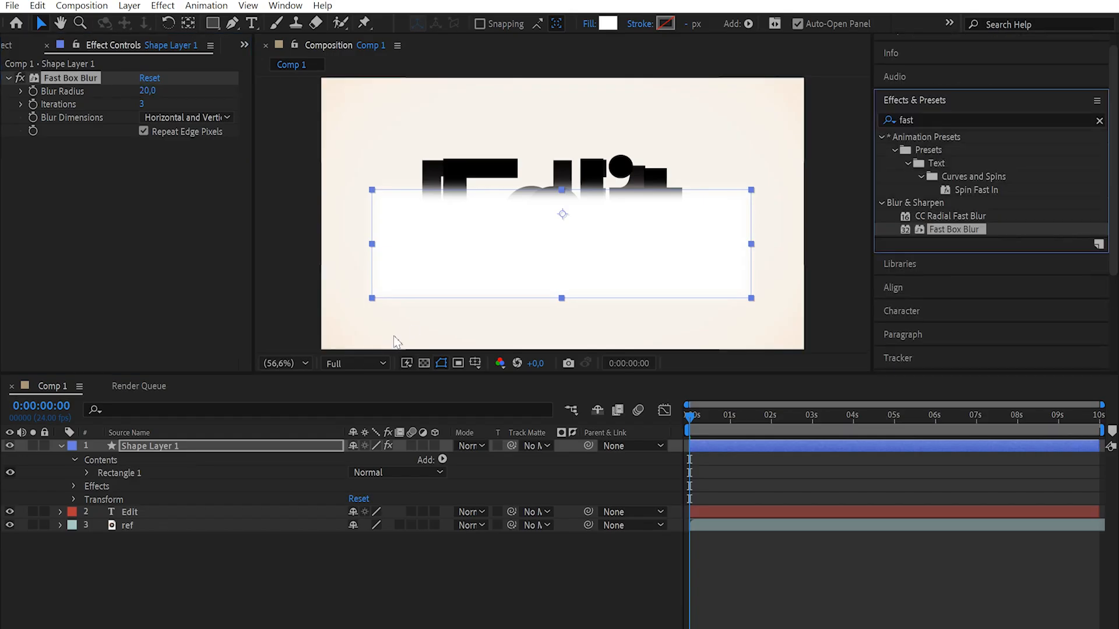
{"action": "left_click", "coordinate": [8, 525]}
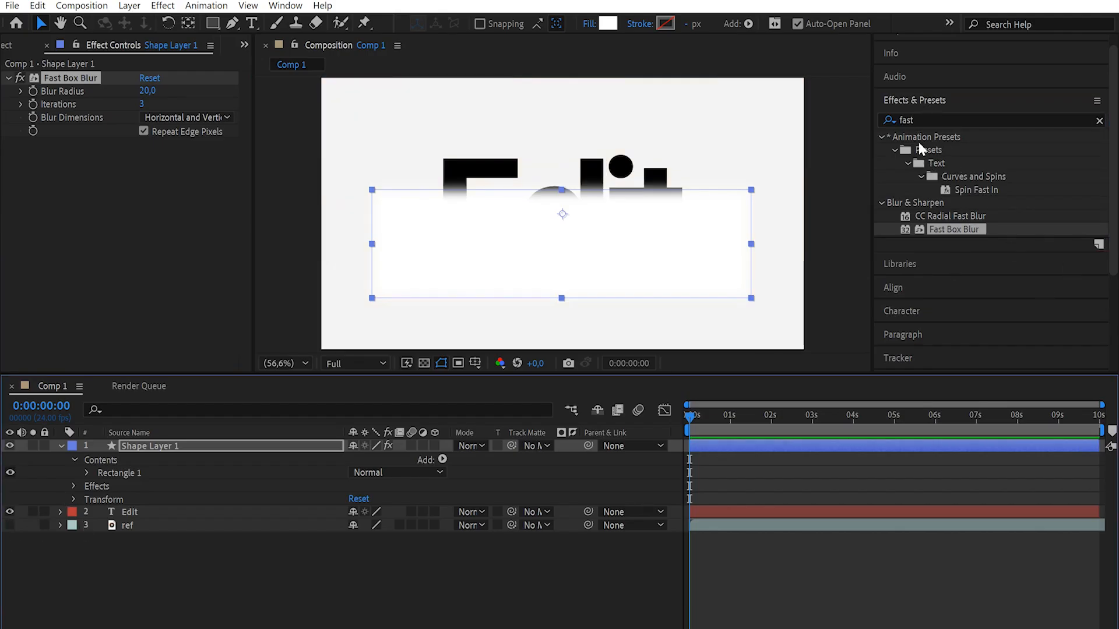
{"action": "double_click", "coordinate": [915, 117]}
{"action": "type", "text": "set"}
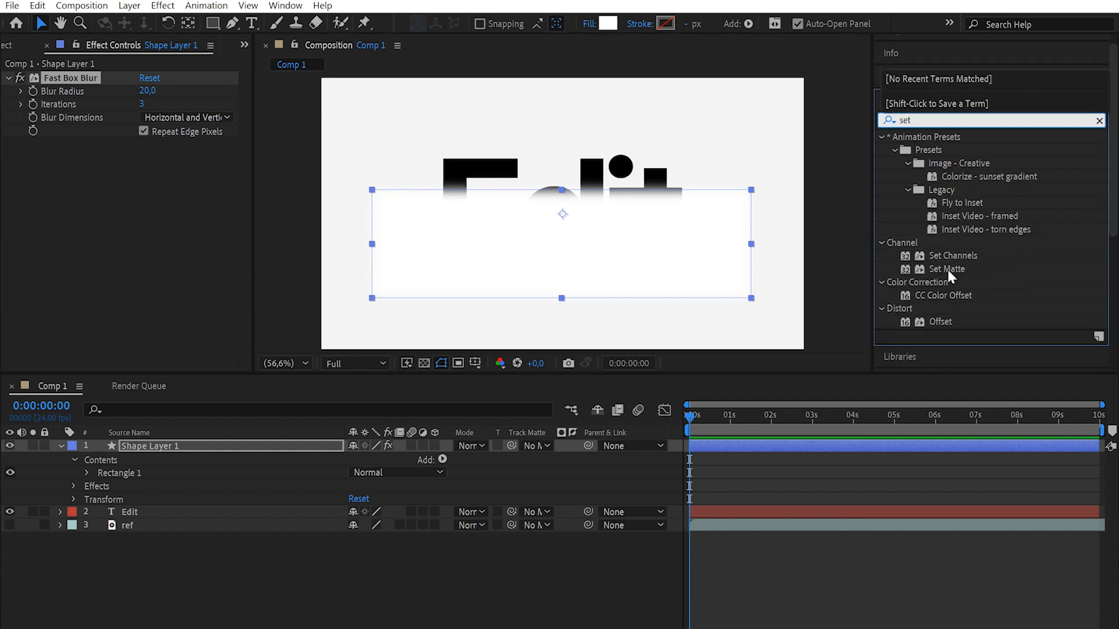
{"action": "left_click_drag", "start_coordinate": [948, 269], "coordinate": [124, 209]}
{"action": "left_click", "coordinate": [172, 157]}
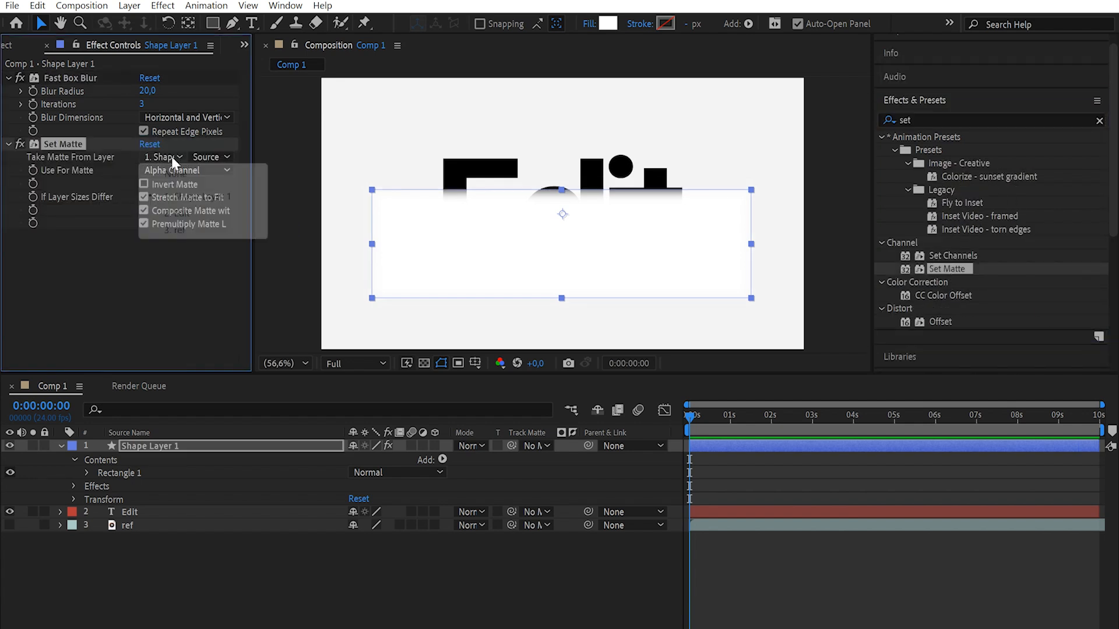
{"action": "left_click", "coordinate": [195, 214]}
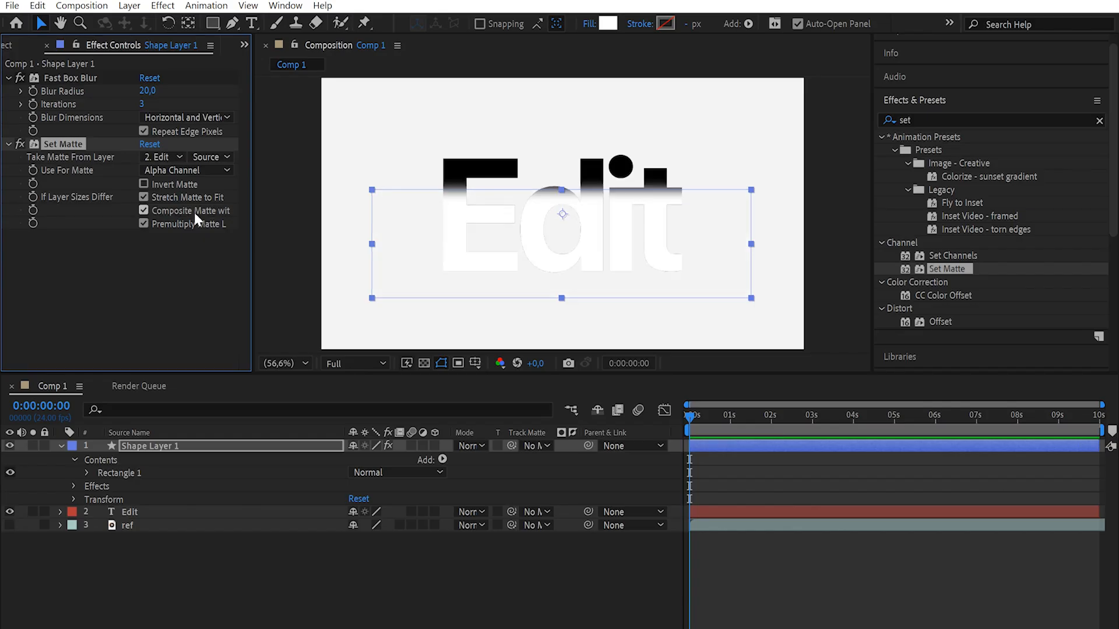
{"action": "left_click", "coordinate": [473, 605]}
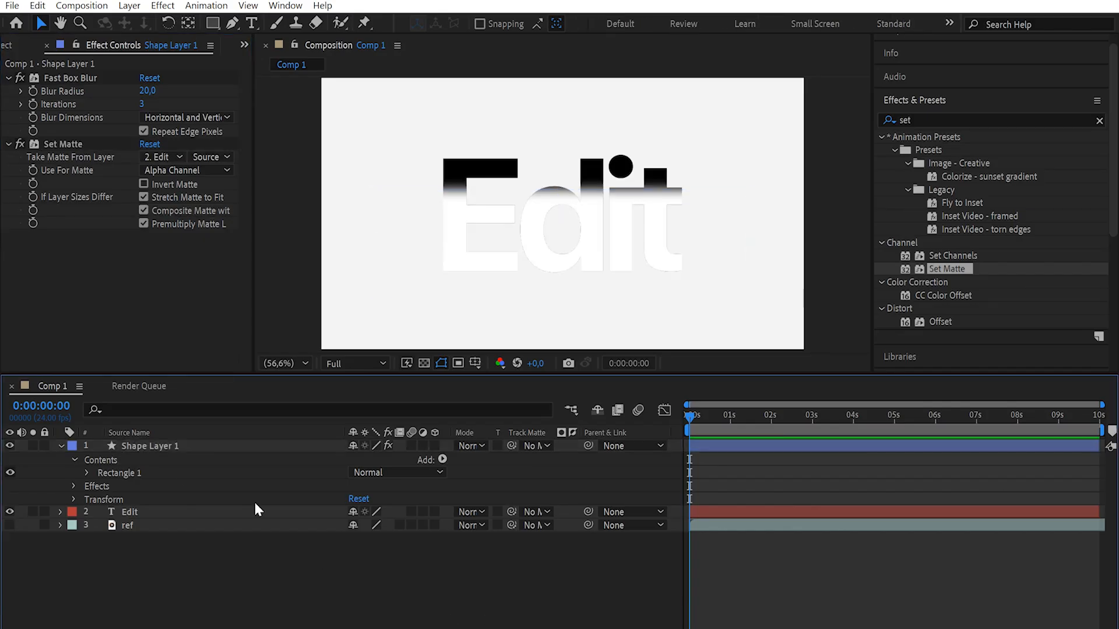
Step: Reposition the blurred rectangle layer lower over the text, to about 996, 639
{"action": "left_click", "coordinate": [157, 446]}
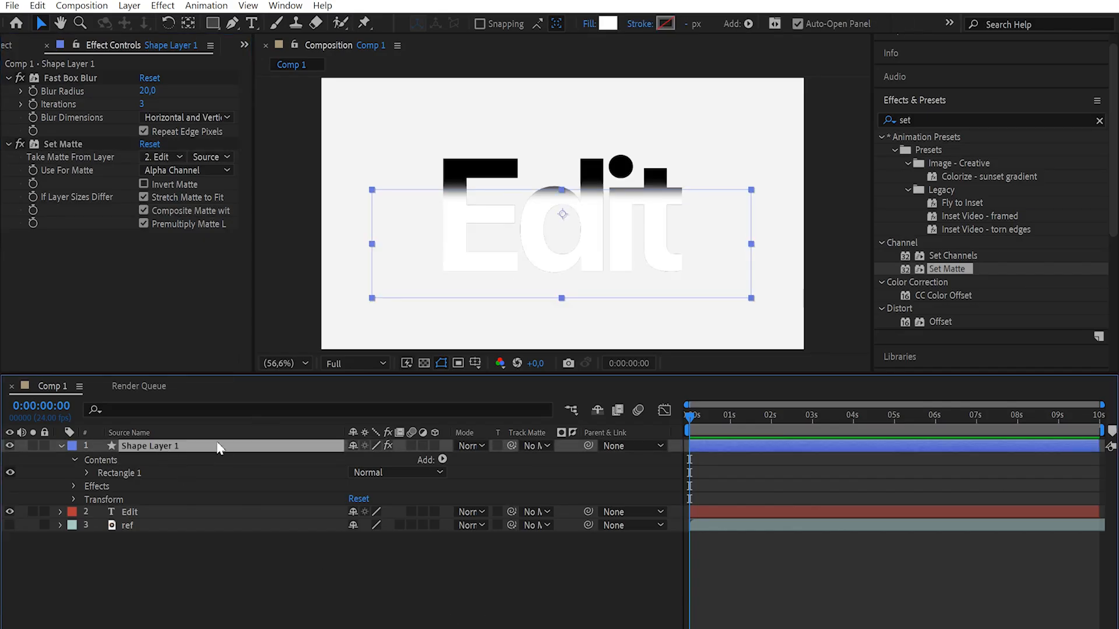
{"action": "key", "text": "p"}
{"action": "left_click_drag", "start_coordinate": [382, 458], "coordinate": [452, 465]}
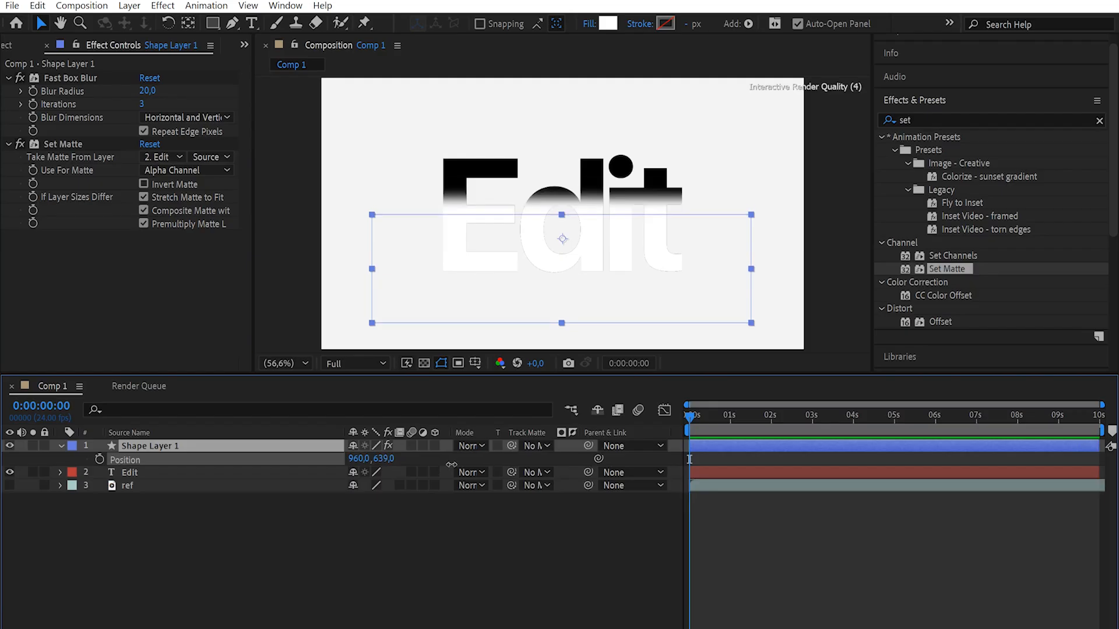
{"action": "left_click_drag", "start_coordinate": [357, 458], "coordinate": [381, 455]}
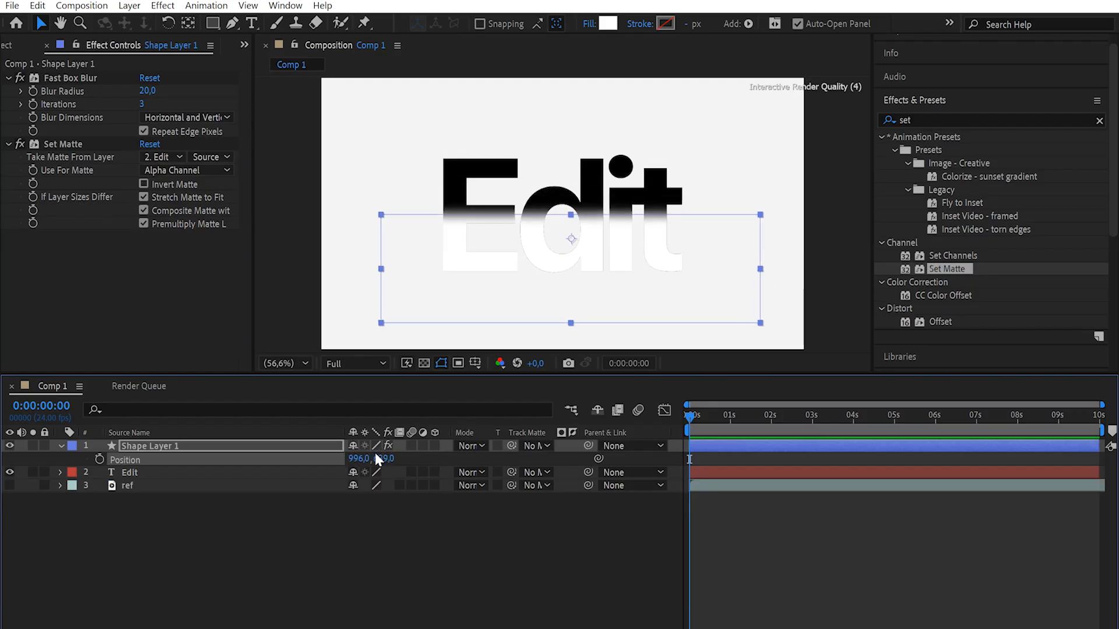
Step: Show the shape layer's opacity and set its Fast Box Blur radius to 30
{"action": "left_click", "coordinate": [261, 447]}
{"action": "key", "text": "t"}
{"action": "left_click", "coordinate": [146, 92]}
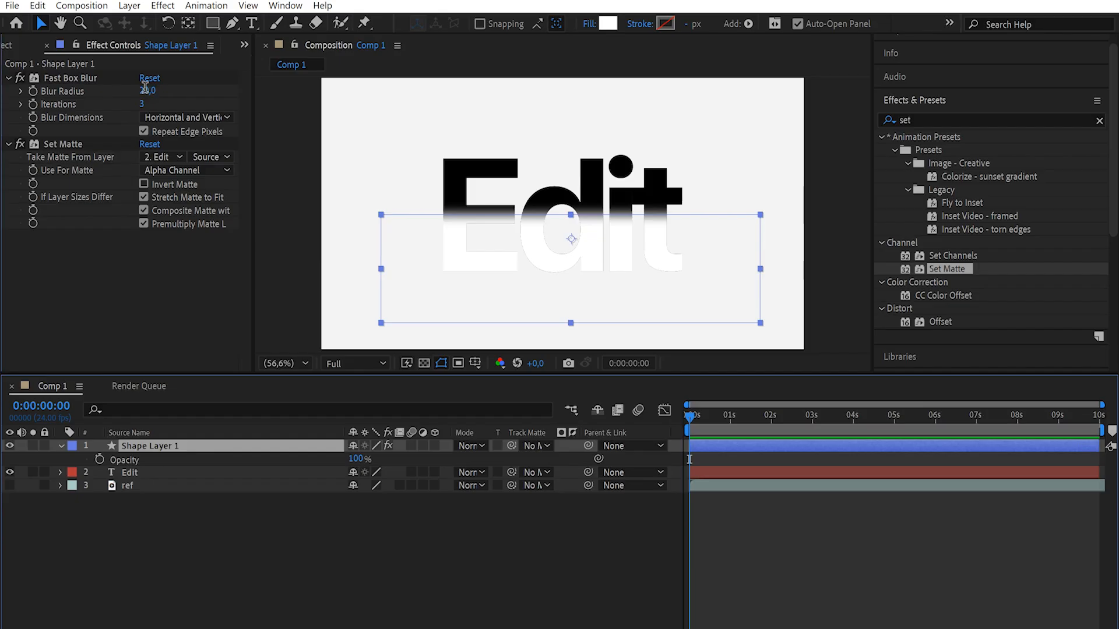
{"action": "type", "text": "30"}
{"action": "key", "text": "Return"}
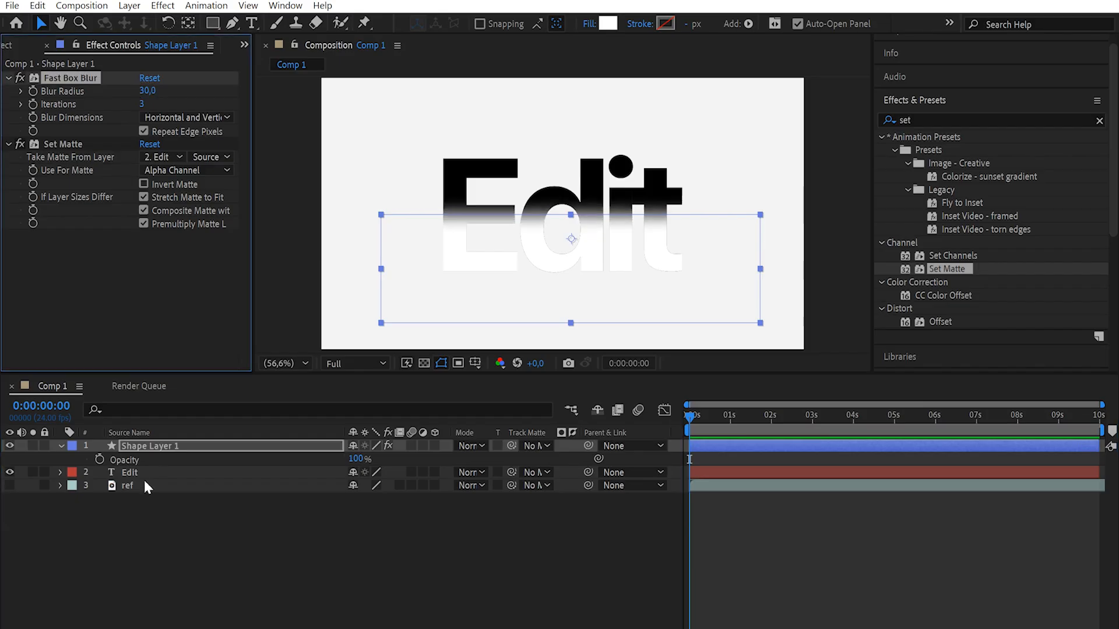
Step: Rename the blurred rectangle's shape layer to "gradient"
{"action": "left_click", "coordinate": [143, 447]}
{"action": "key", "text": "Return"}
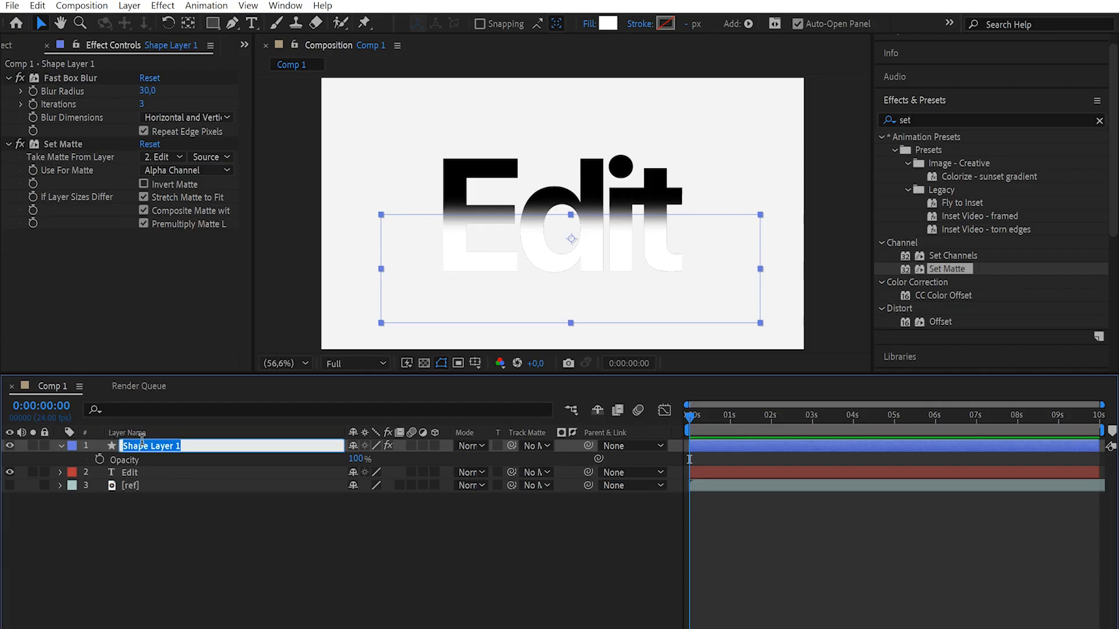
{"action": "type", "text": "gradient"}
{"action": "key", "text": "Return"}
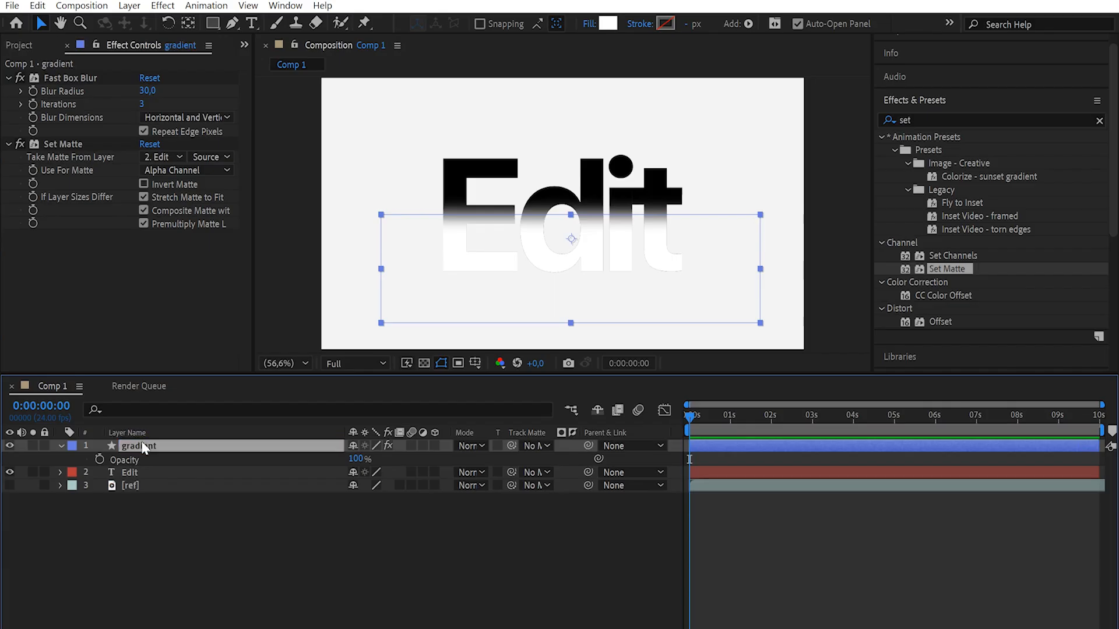
Step: Toggle the ref layer's visibility to compare the title with the reference, leaving the layer hidden
{"action": "left_click", "coordinate": [9, 485]}
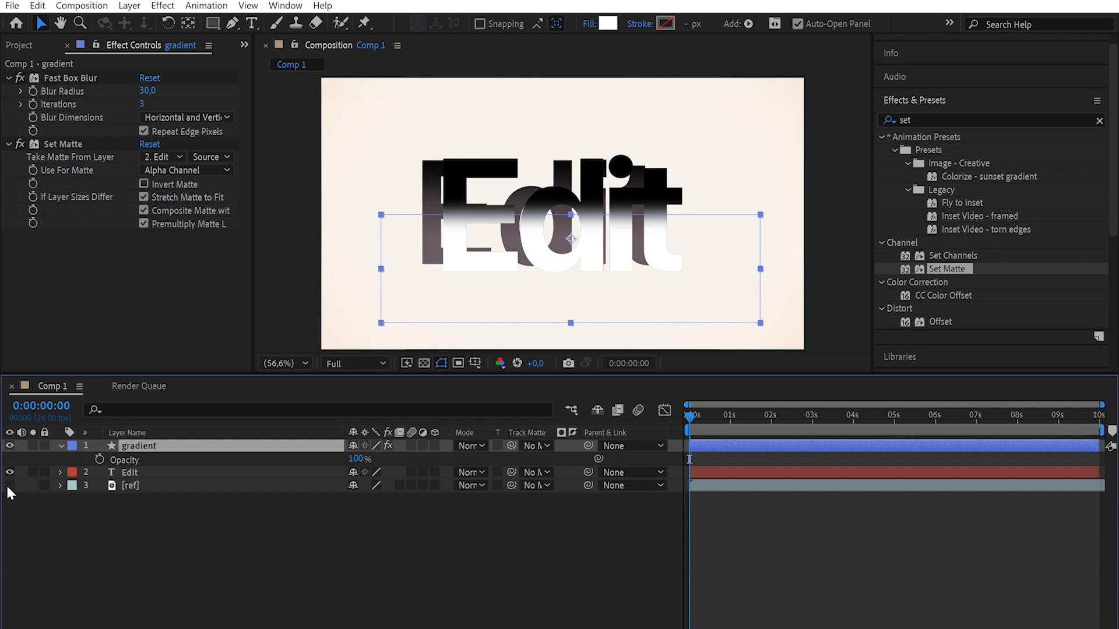
{"action": "left_click", "coordinate": [9, 486]}
{"action": "left_click", "coordinate": [9, 486]}
{"action": "left_click", "coordinate": [9, 486]}
Step: Create a 1920 by 1080 px white solid named "bg" and place it at the bottom of the layer stack
{"action": "right_click", "coordinate": [236, 503]}
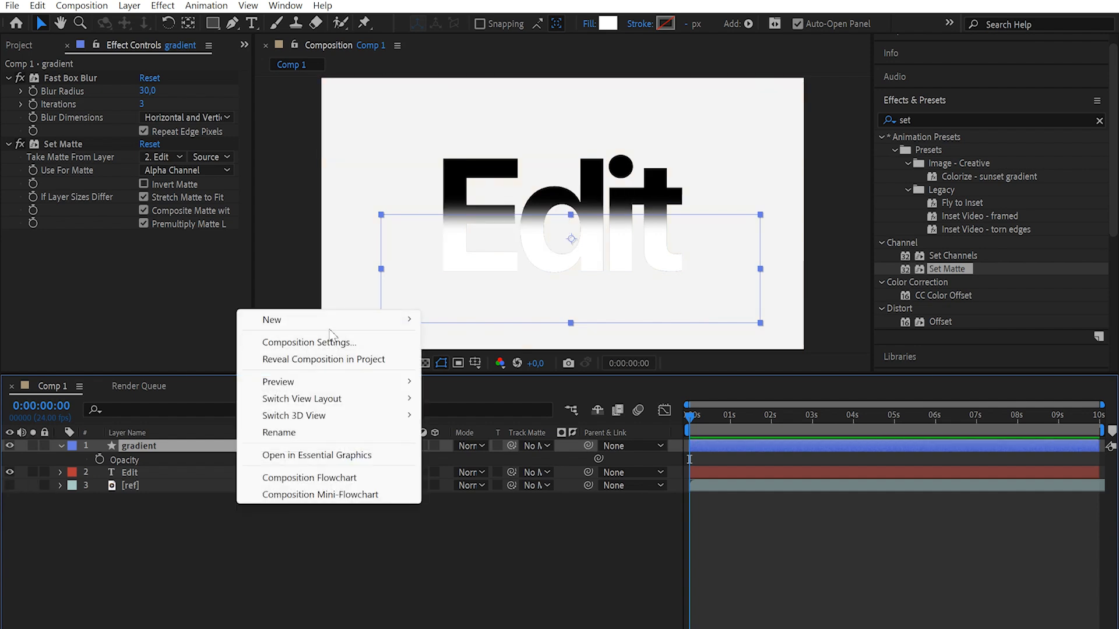
{"action": "mouse_move", "coordinate": [379, 320]}
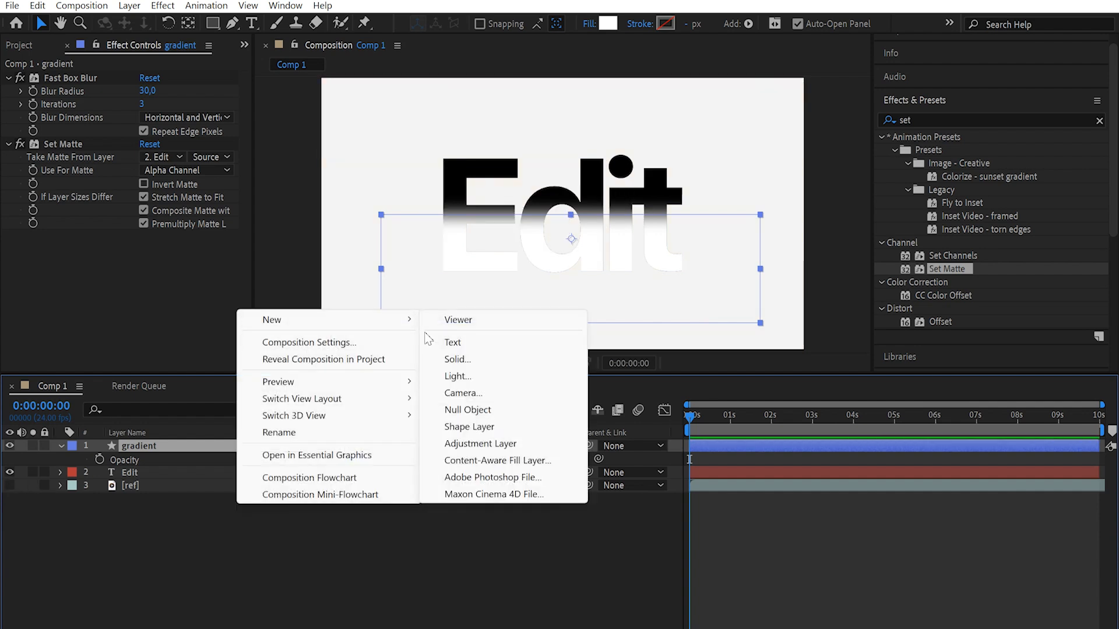
{"action": "left_click", "coordinate": [483, 358]}
{"action": "type", "text": "bg"}
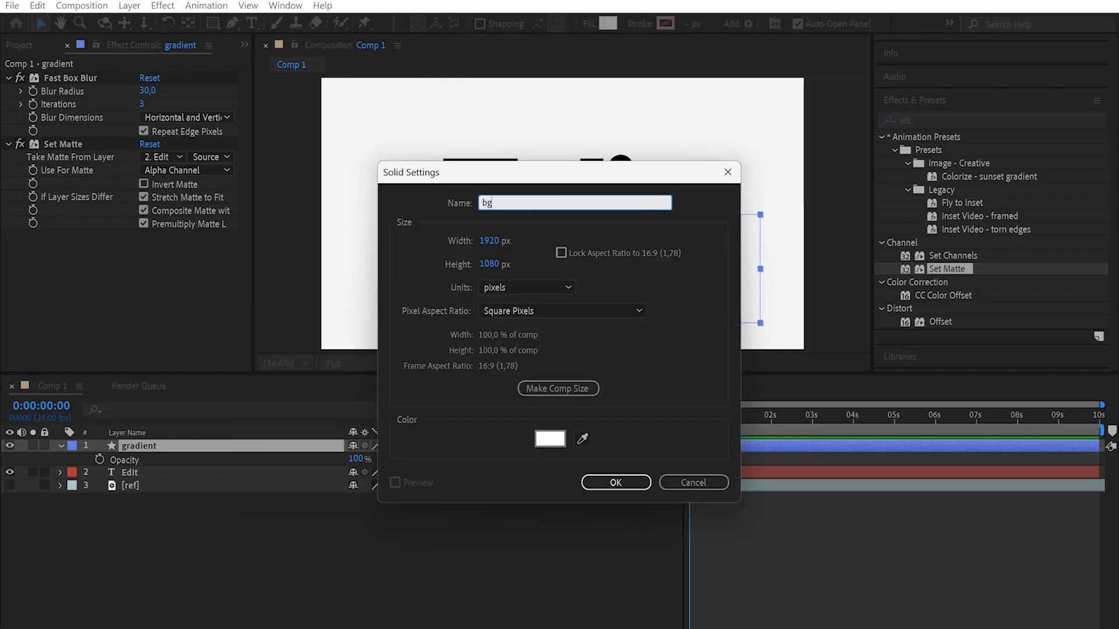
{"action": "key", "text": "Return"}
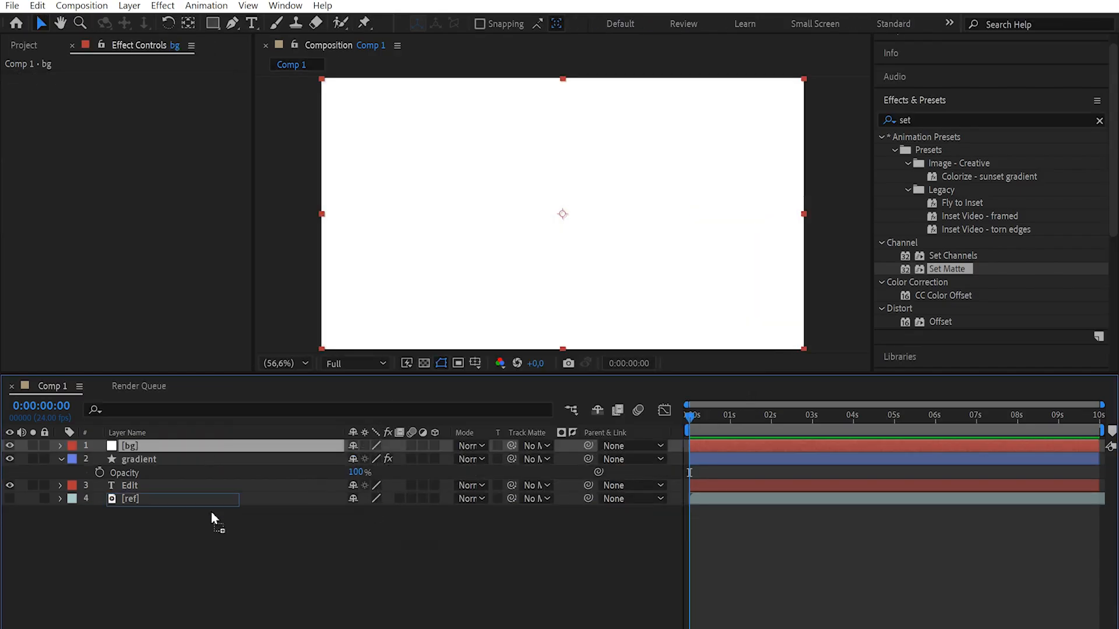
{"action": "key", "text": "ctrl+shift+bracketleft"}
Step: Apply the Fill effect to the bg solid
{"action": "left_click", "coordinate": [915, 120]}
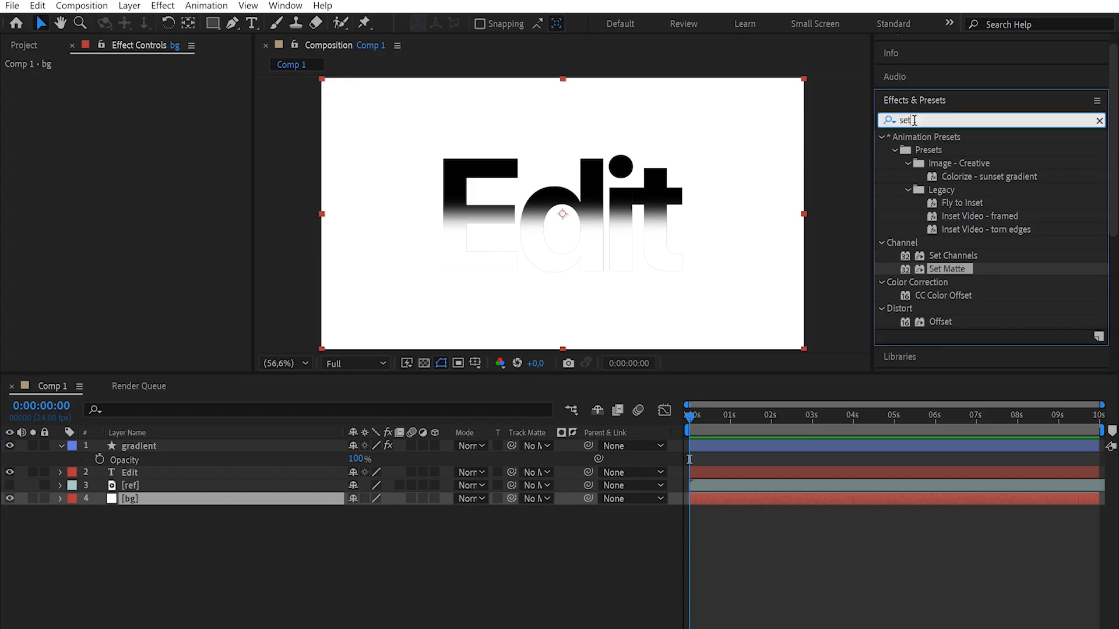
{"action": "type", "text": "fill"}
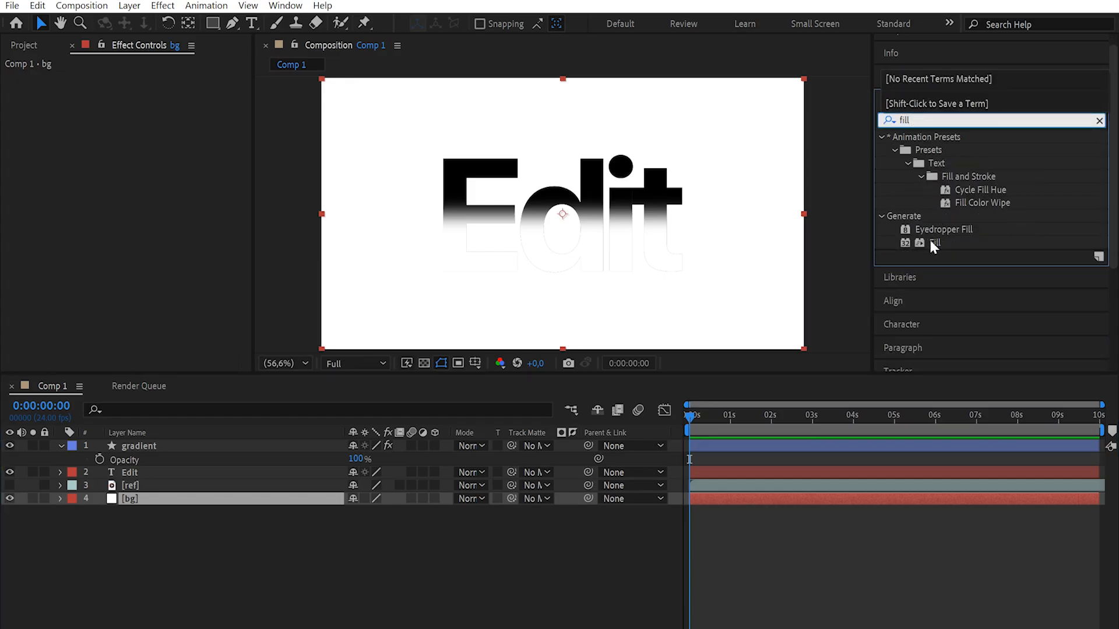
{"action": "left_click_drag", "start_coordinate": [932, 245], "coordinate": [190, 500]}
{"action": "left_click_drag", "start_coordinate": [175, 378], "coordinate": [170, 496]}
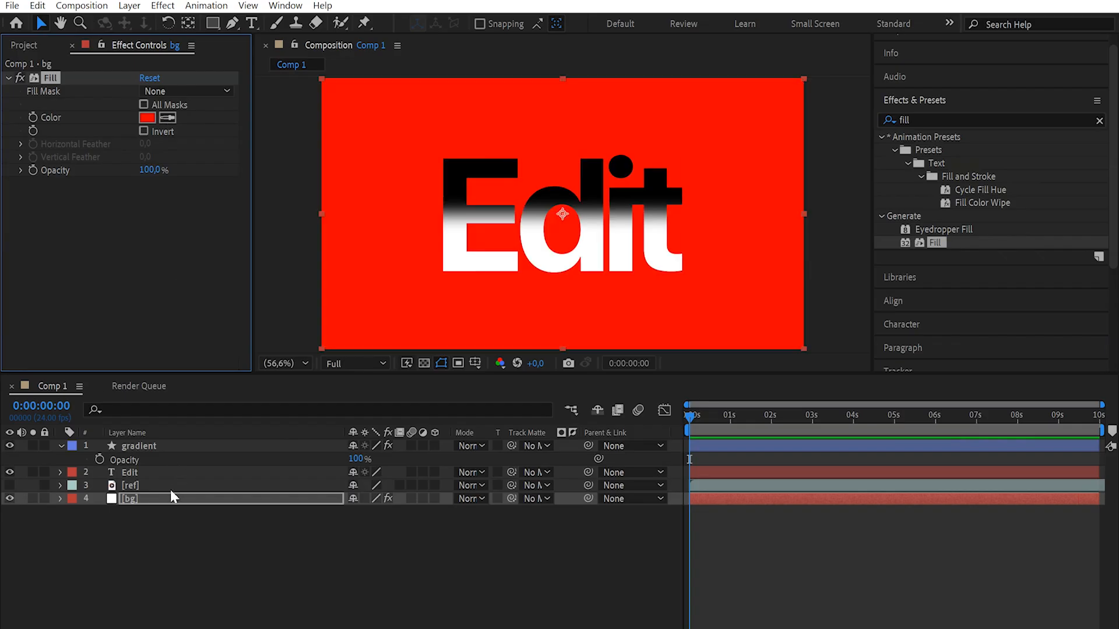
Step: Show the ref layer and sample its cream background as the colour of the bg solid's Fill effect
{"action": "left_click", "coordinate": [10, 486]}
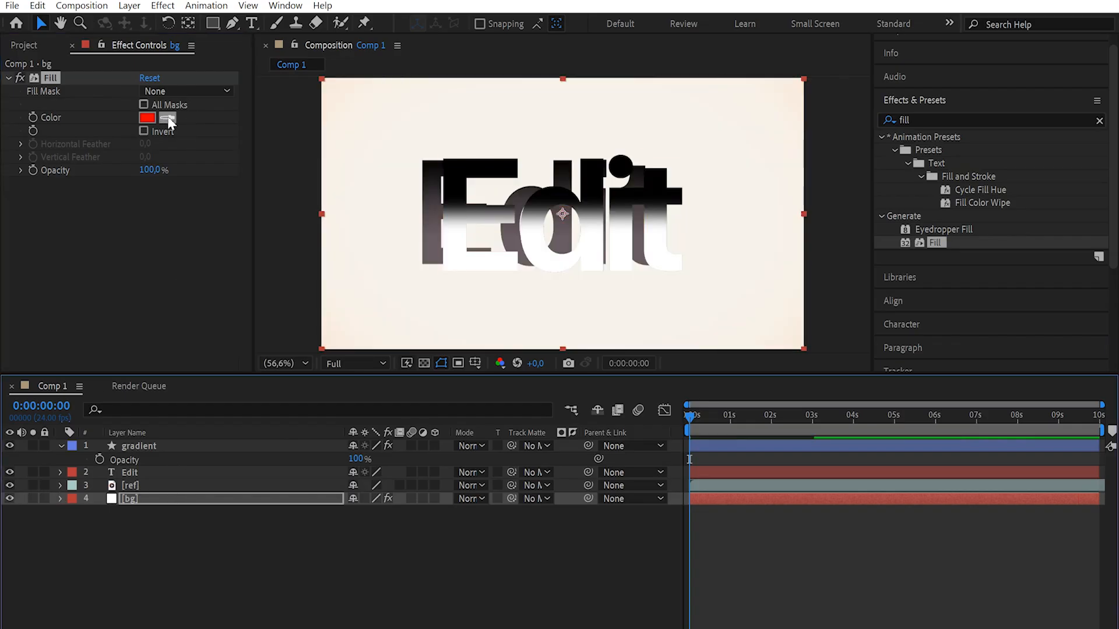
{"action": "left_click", "coordinate": [376, 102]}
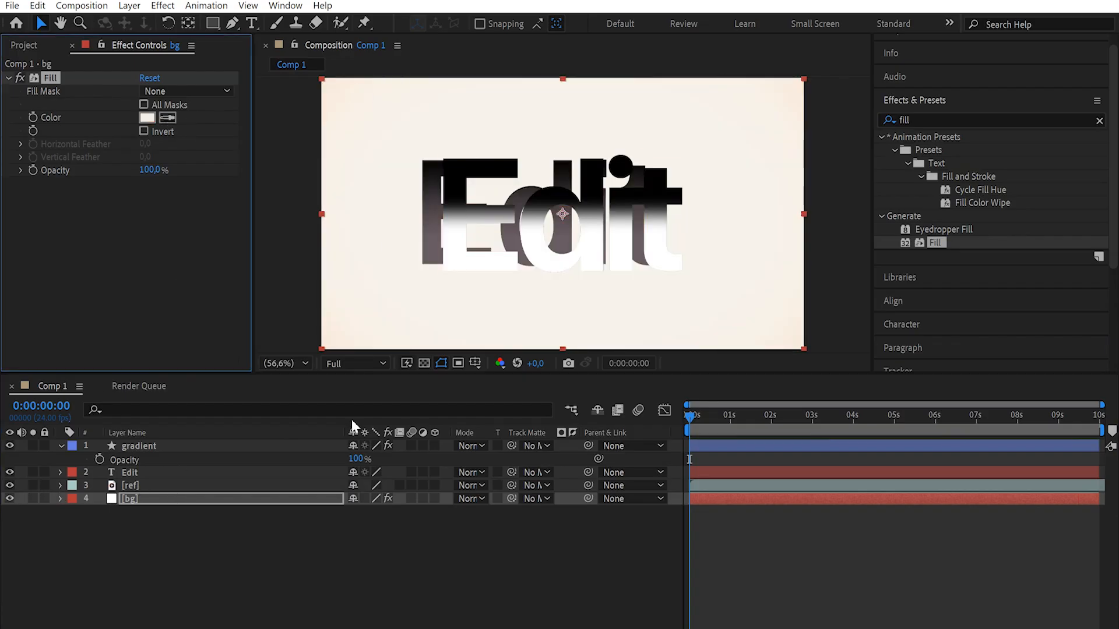
{"action": "left_click", "coordinate": [309, 490]}
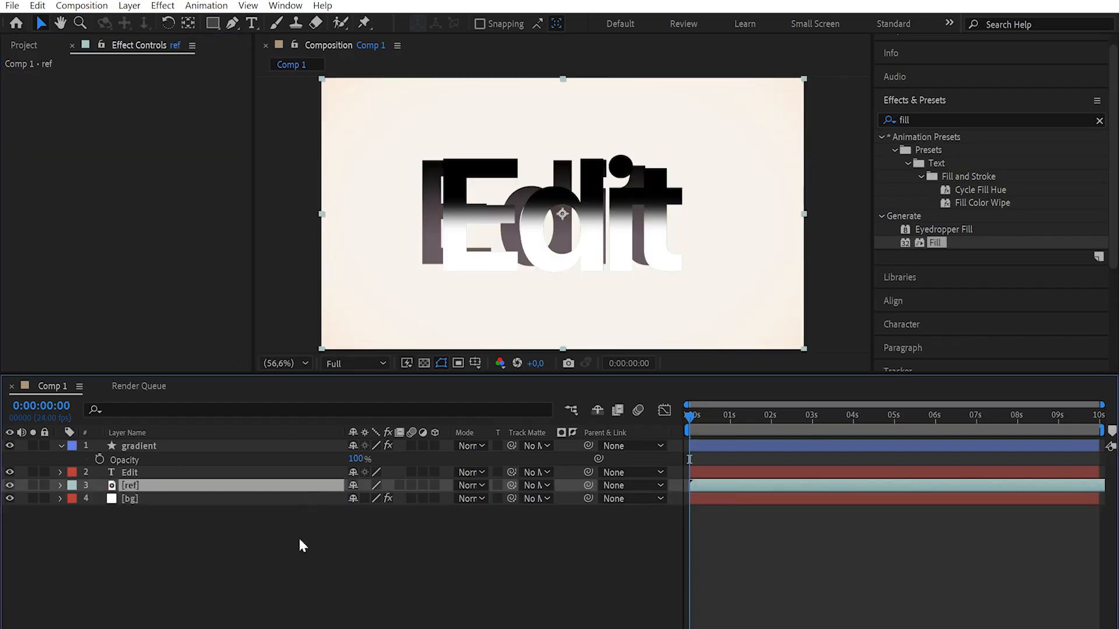
{"action": "left_click", "coordinate": [152, 498]}
{"action": "left_click", "coordinate": [167, 118]}
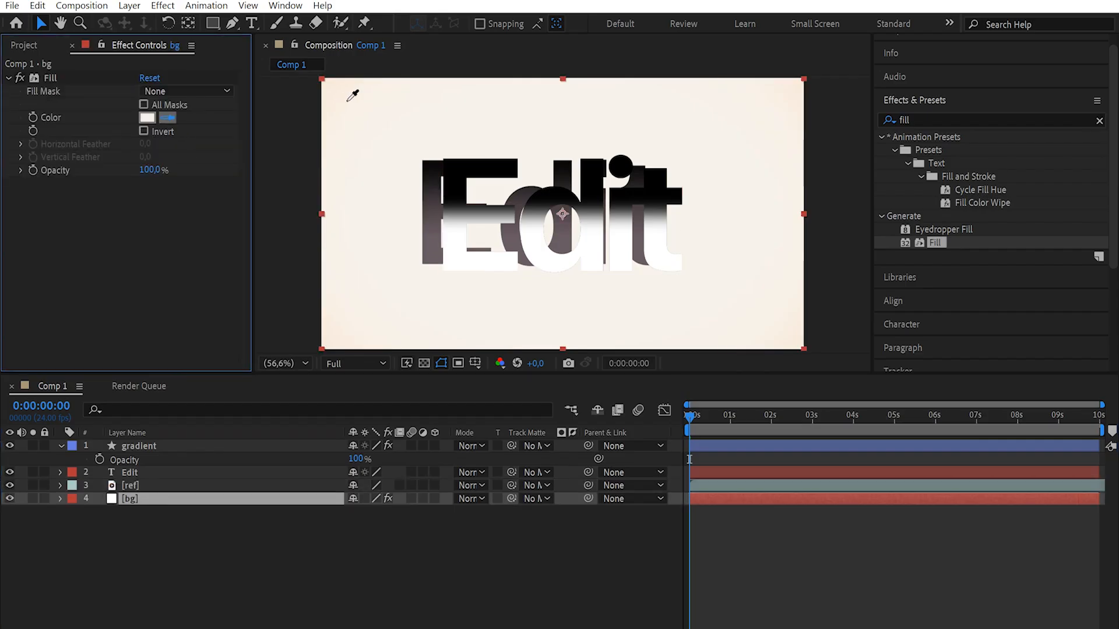
{"action": "left_click", "coordinate": [384, 115]}
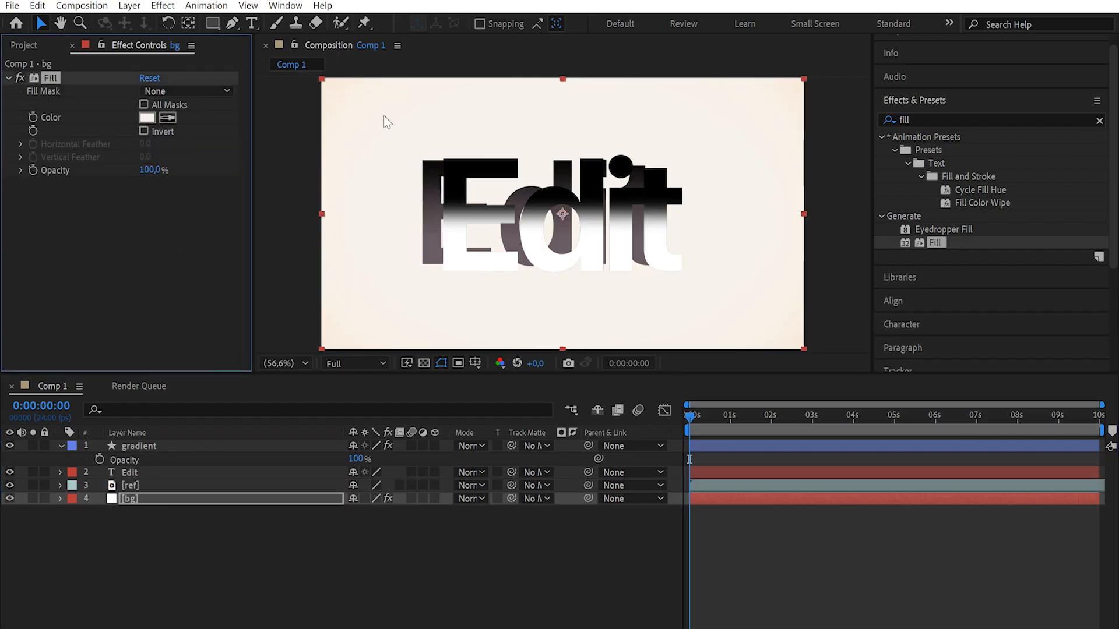
{"action": "left_click", "coordinate": [331, 536]}
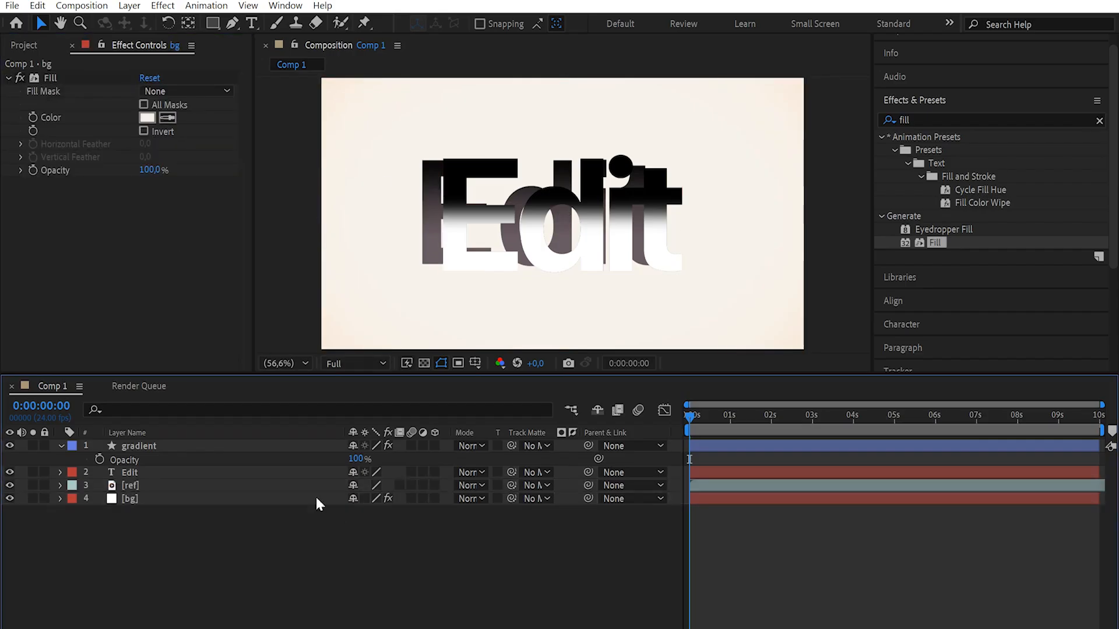
Step: Try opacity values of 20% and 50% on the gradient layer against the reference
{"action": "left_click", "coordinate": [201, 444]}
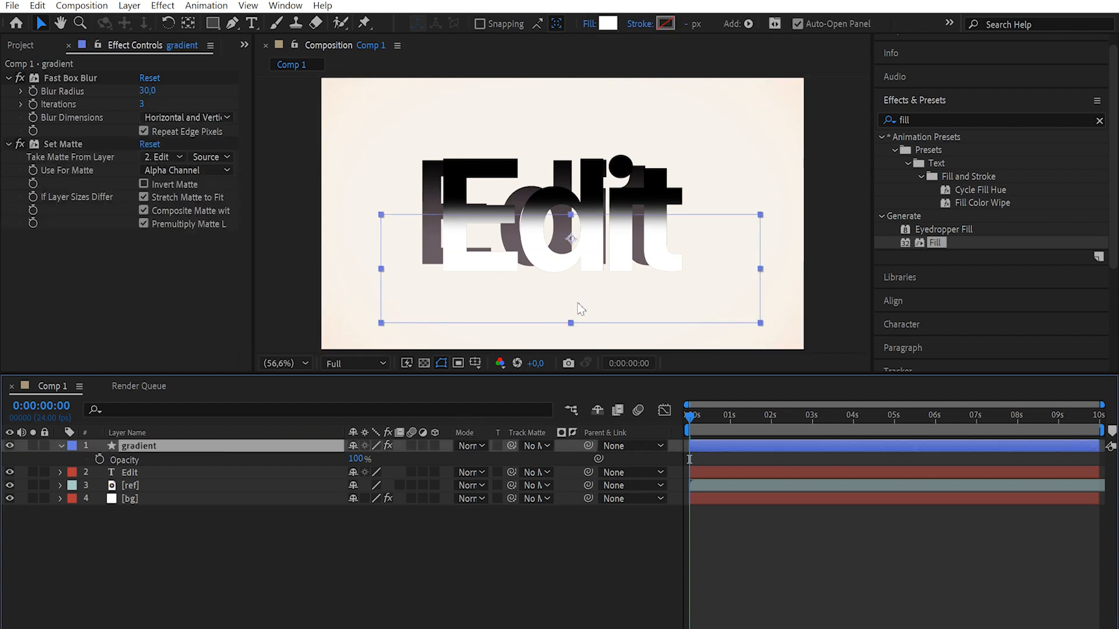
{"action": "left_click", "coordinate": [357, 459]}
{"action": "type", "text": "20"}
{"action": "key", "text": "Return"}
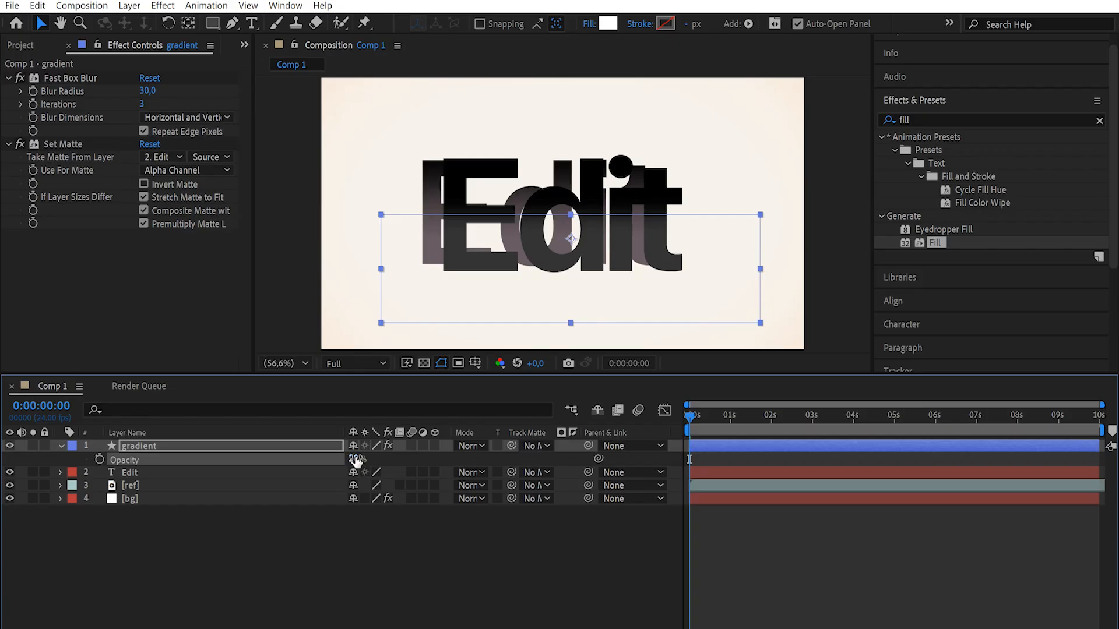
{"action": "left_click", "coordinate": [355, 459]}
{"action": "type", "text": "50"}
{"action": "key", "text": "Return"}
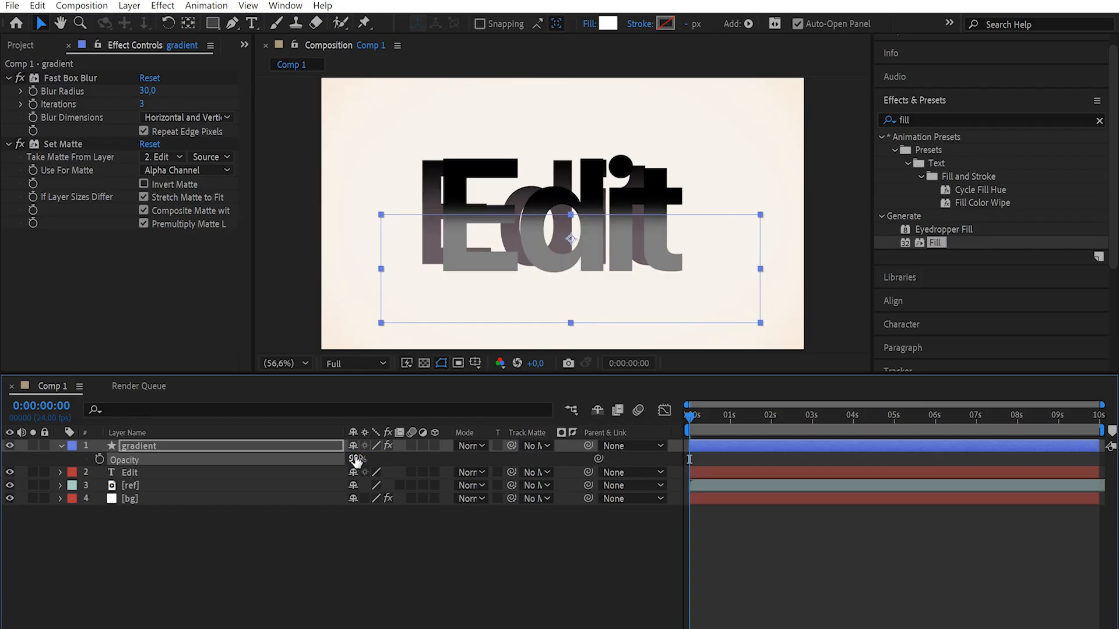
Step: Set the gradient layer's opacity to 35%
{"action": "left_click", "coordinate": [357, 458]}
{"action": "type", "text": "35"}
{"action": "left_click", "coordinate": [504, 527]}
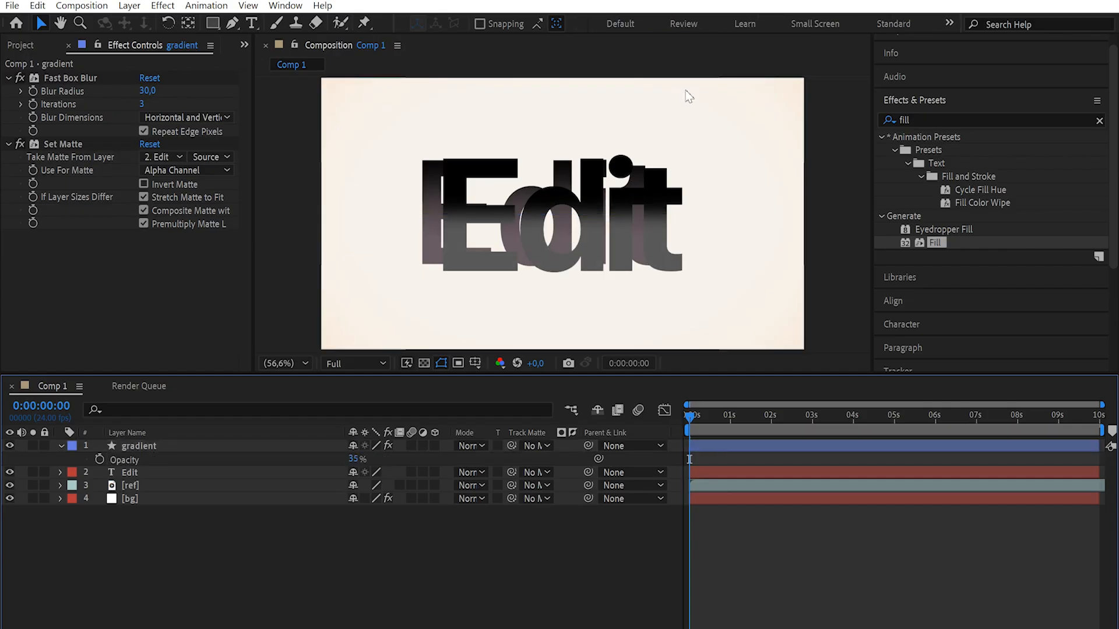
Step: Reveal the gradient layer's position and move it up to 996, 556
{"action": "left_click", "coordinate": [105, 446]}
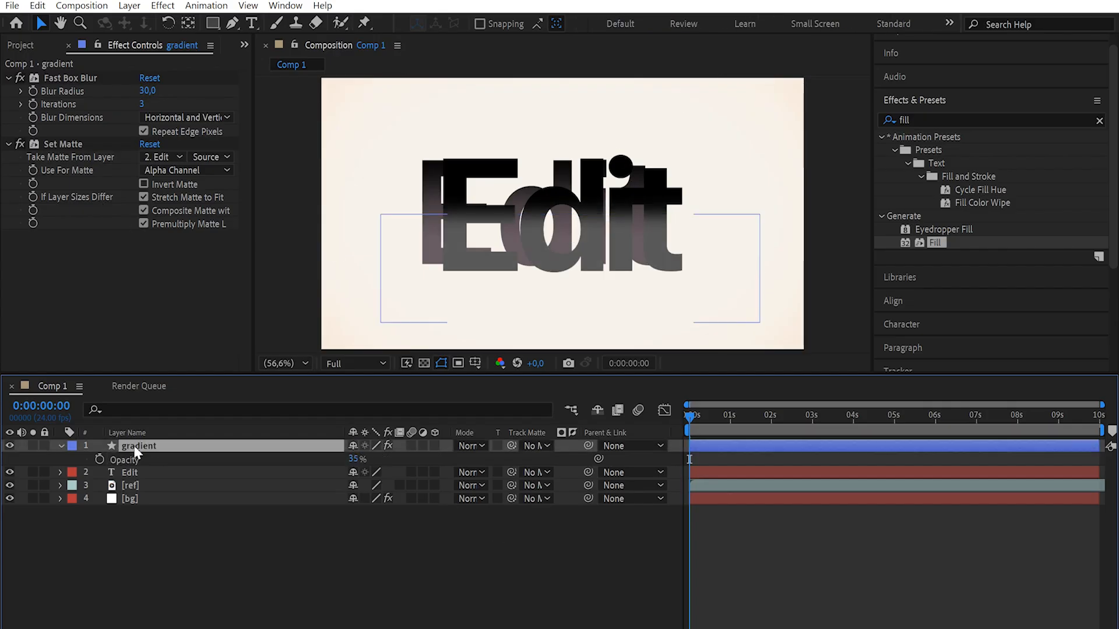
{"action": "key", "text": "p"}
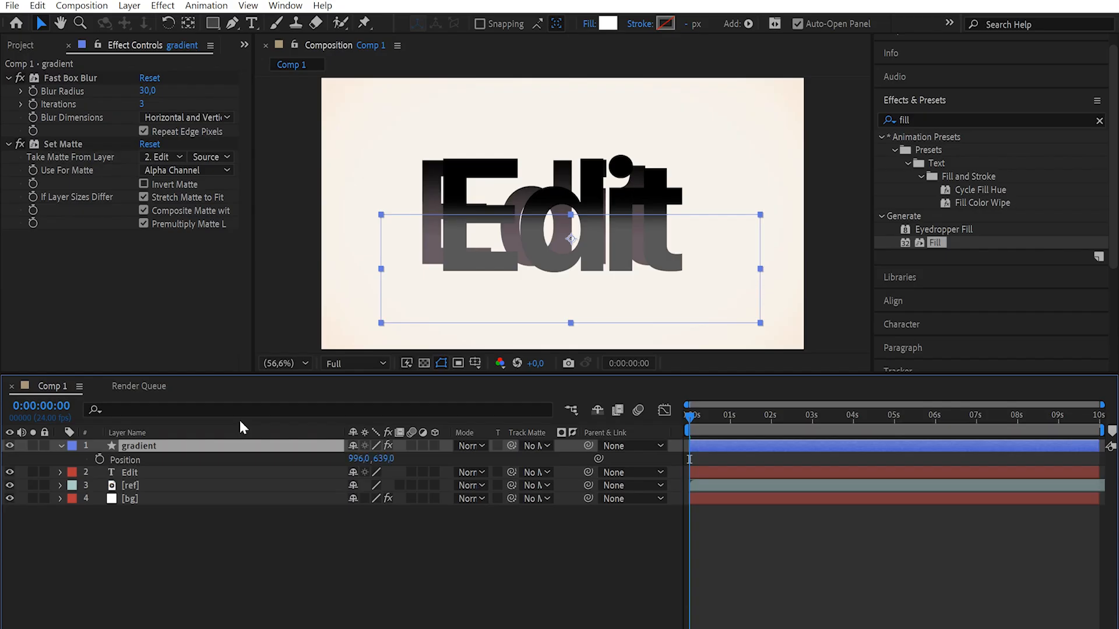
{"action": "left_click_drag", "start_coordinate": [385, 458], "coordinate": [339, 440]}
{"action": "left_click", "coordinate": [573, 532]}
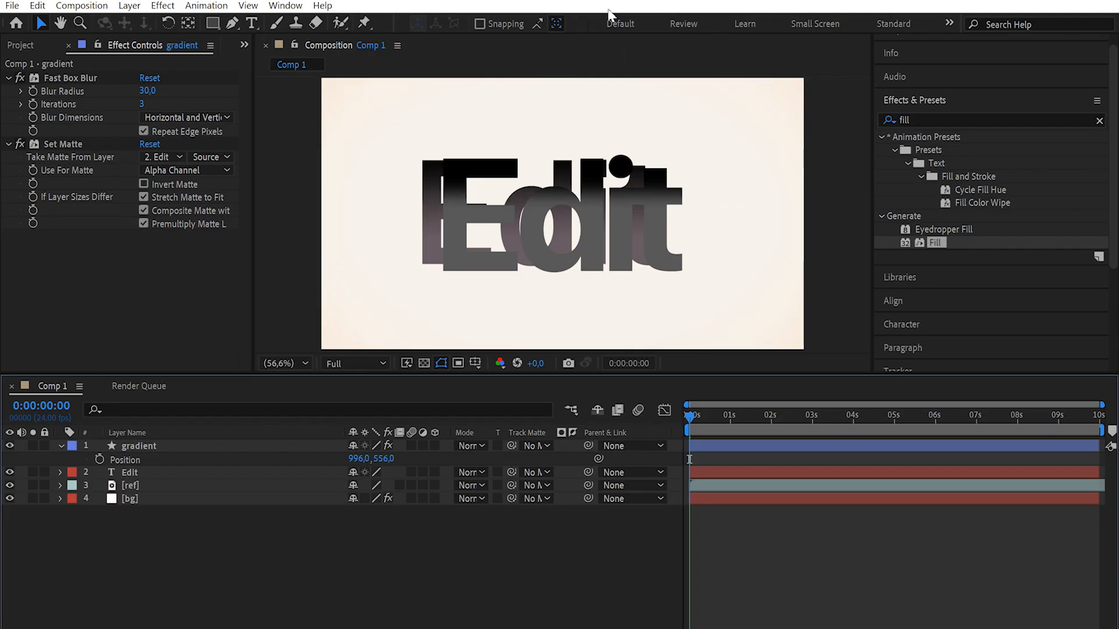
Step: Change the gradient shape's fill colour to a pale pink, RGB 255, 228, 250
{"action": "left_click", "coordinate": [149, 447]}
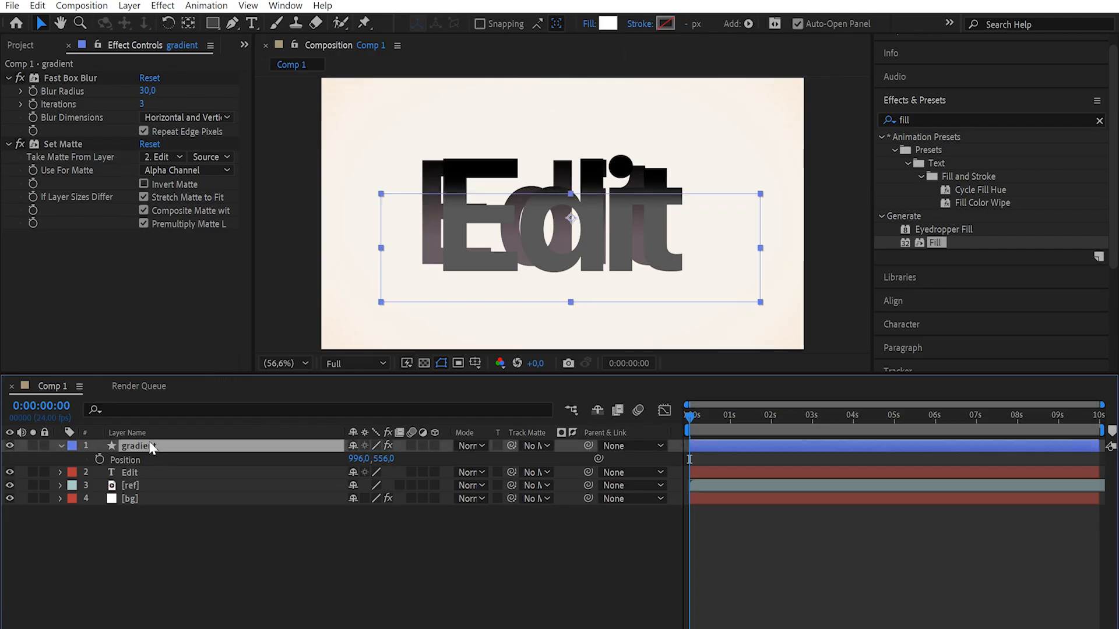
{"action": "left_click", "coordinate": [603, 26]}
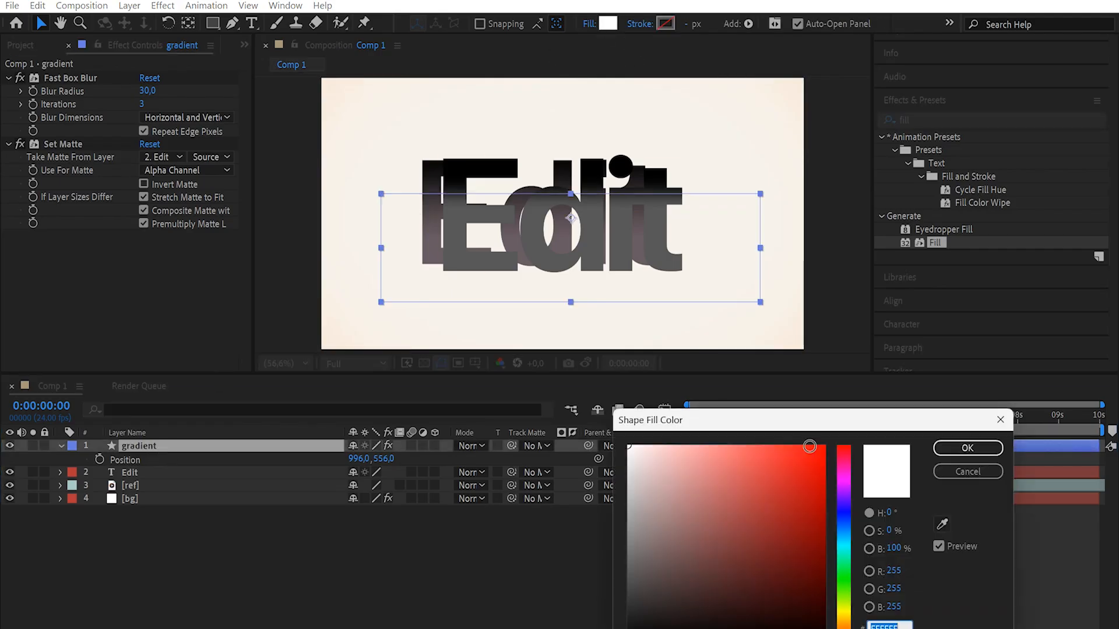
{"action": "left_click", "coordinate": [846, 475]}
{"action": "left_click_drag", "start_coordinate": [847, 478], "coordinate": [849, 488]}
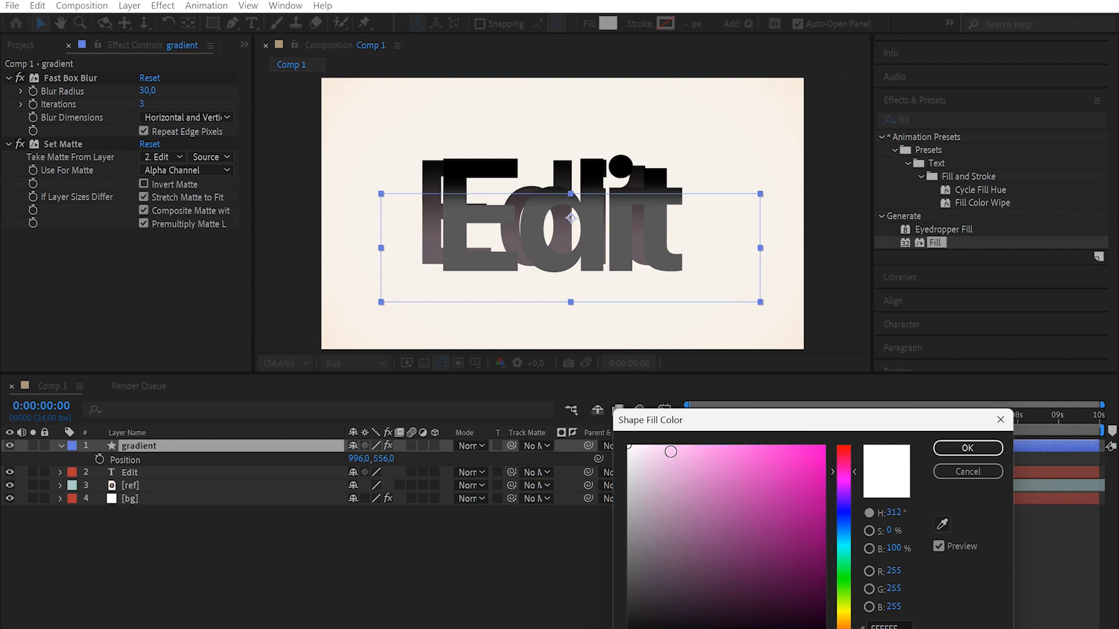
{"action": "left_click", "coordinate": [648, 446]}
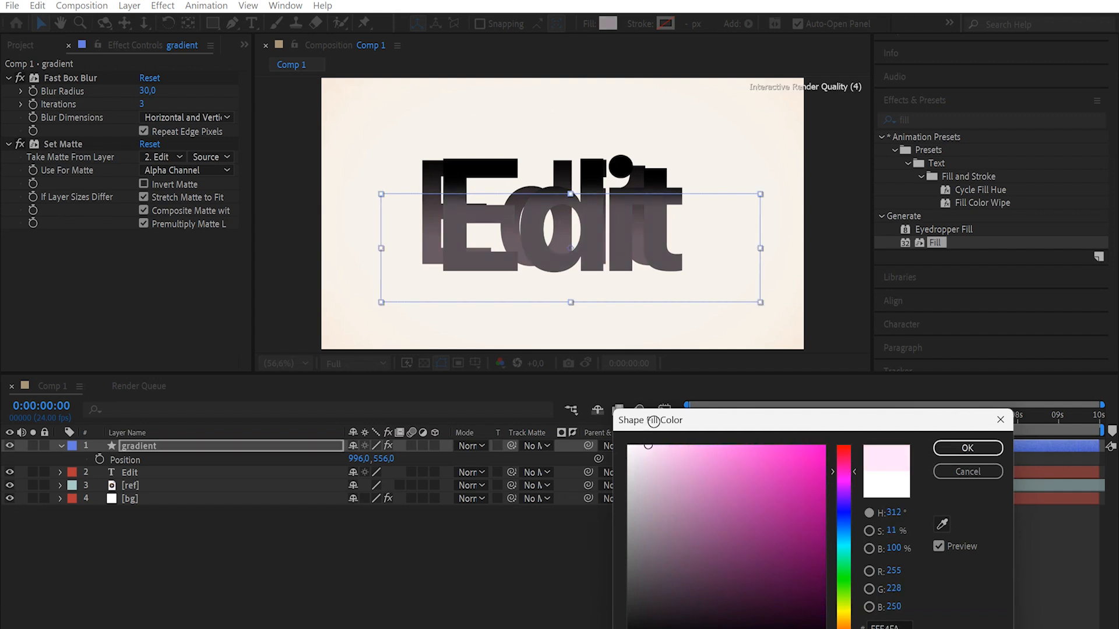
{"action": "left_click_drag", "start_coordinate": [657, 421], "coordinate": [658, 421]}
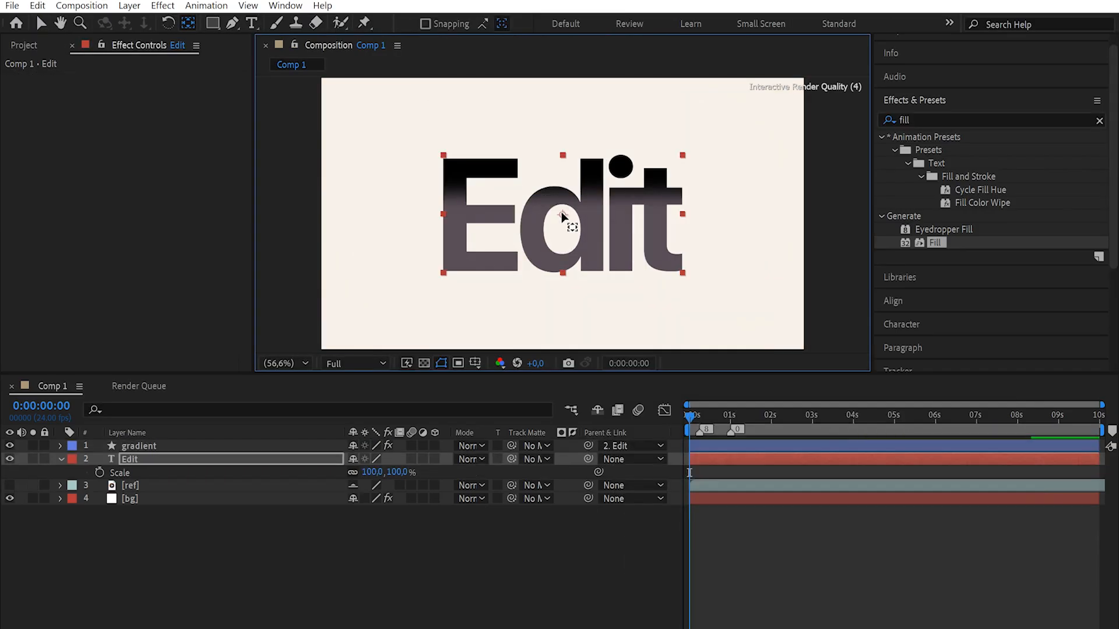
Step: Collapse the Edit layer's scale property and add a null object to the composition
{"action": "left_click", "coordinate": [53, 470]}
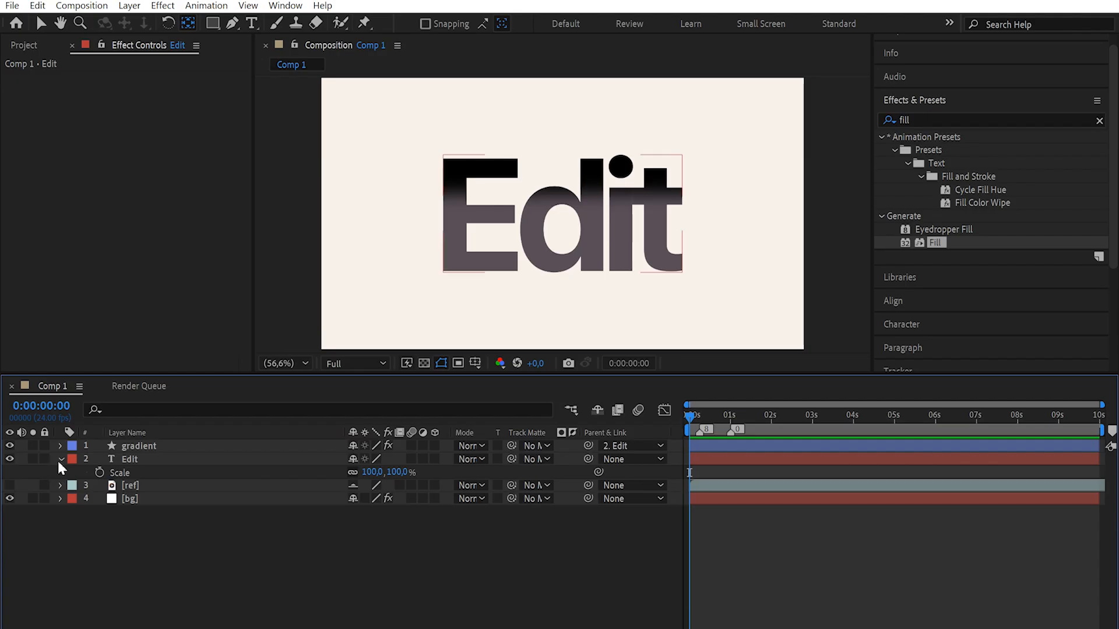
{"action": "left_click", "coordinate": [61, 461]}
{"action": "right_click", "coordinate": [205, 547]}
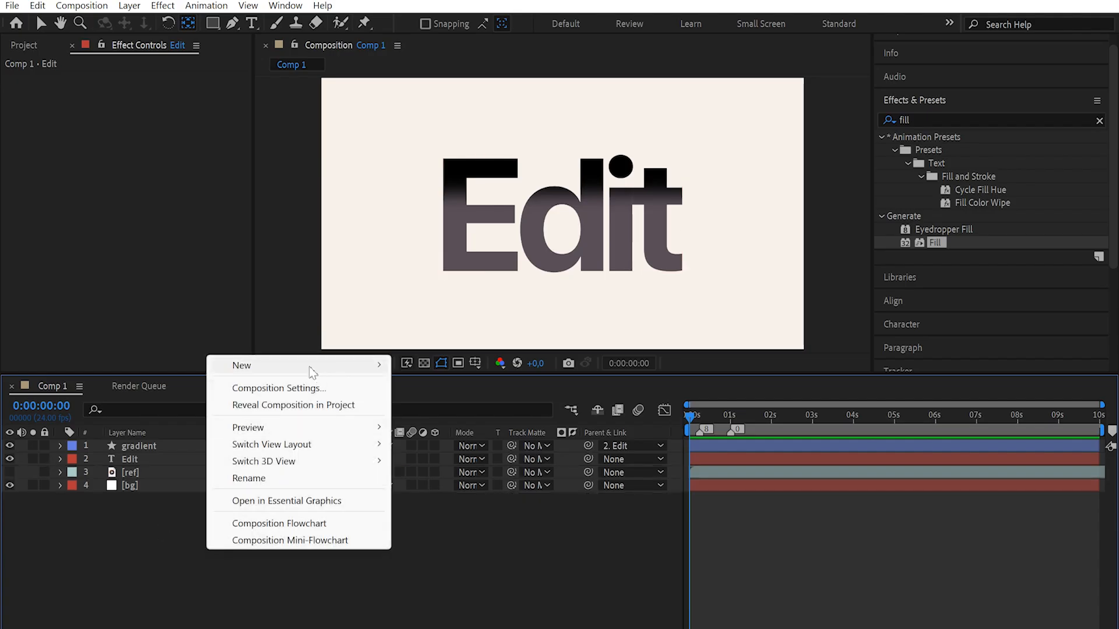
{"action": "mouse_move", "coordinate": [312, 372]}
{"action": "left_click", "coordinate": [473, 453]}
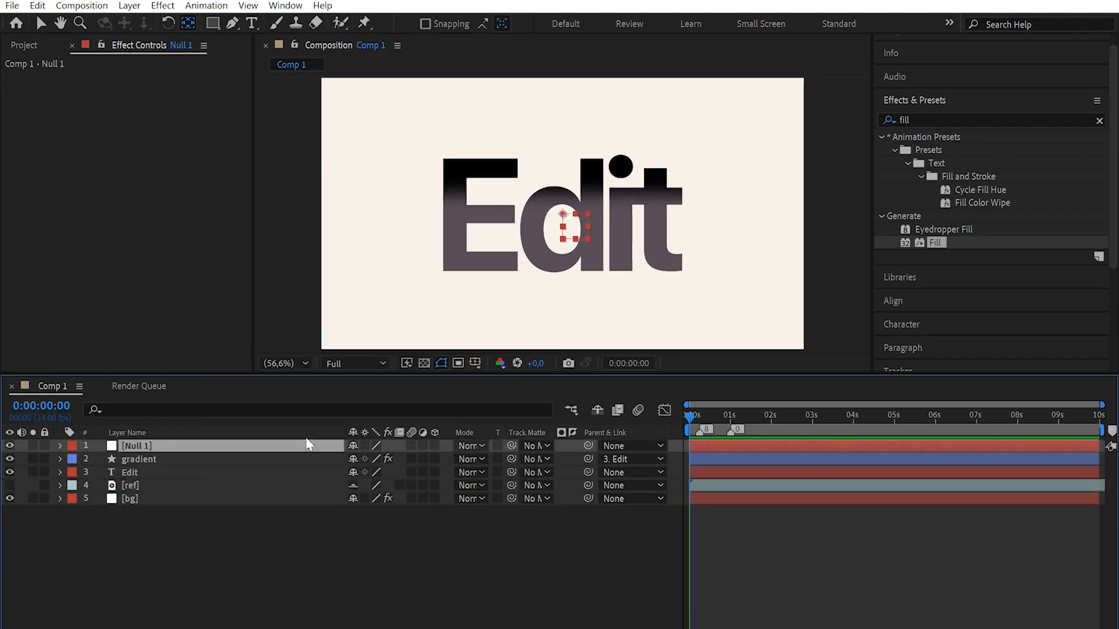
Step: Rename the new null layer to "Text-control-01"
{"action": "left_click", "coordinate": [210, 473]}
{"action": "left_click", "coordinate": [152, 445]}
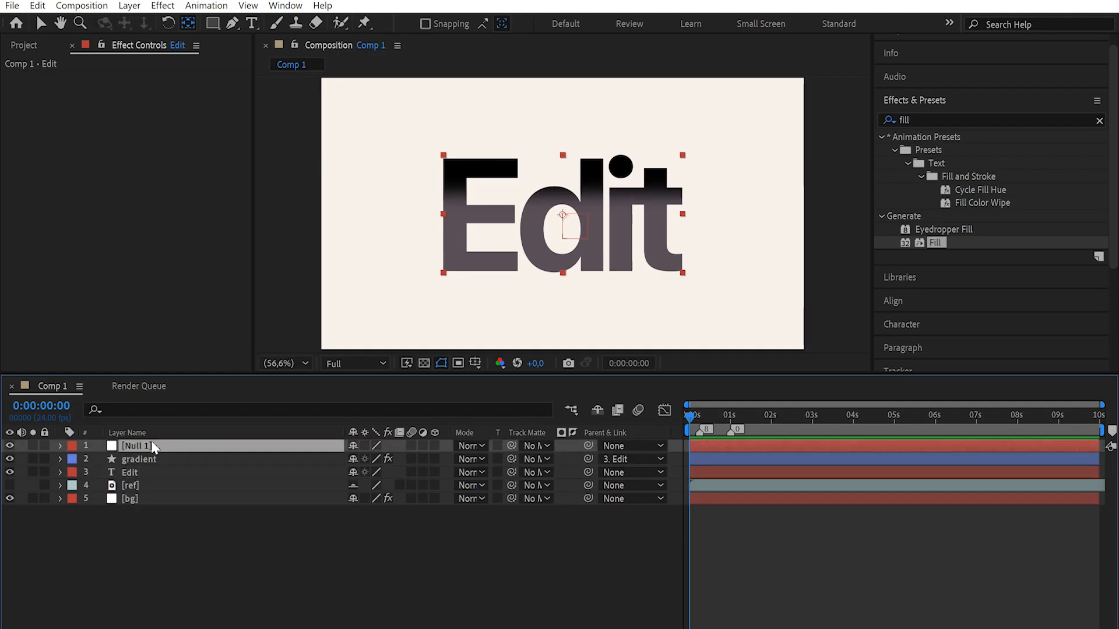
{"action": "key", "text": "Return"}
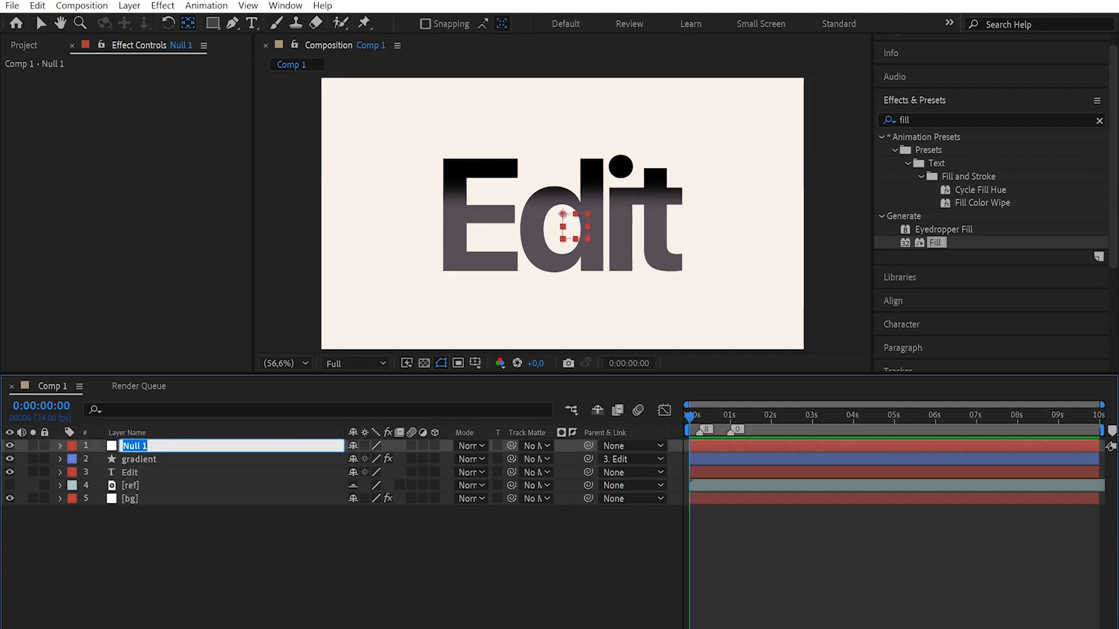
{"action": "type", "text": "Text-control-01"}
{"action": "key", "text": "Return"}
Step: Change the label colour of the gradient and Edit layers to Fuchsia and the bg layer's label to Aqua
{"action": "left_click", "coordinate": [167, 454]}
{"action": "left_click", "coordinate": [175, 473], "text": "ctrl"}
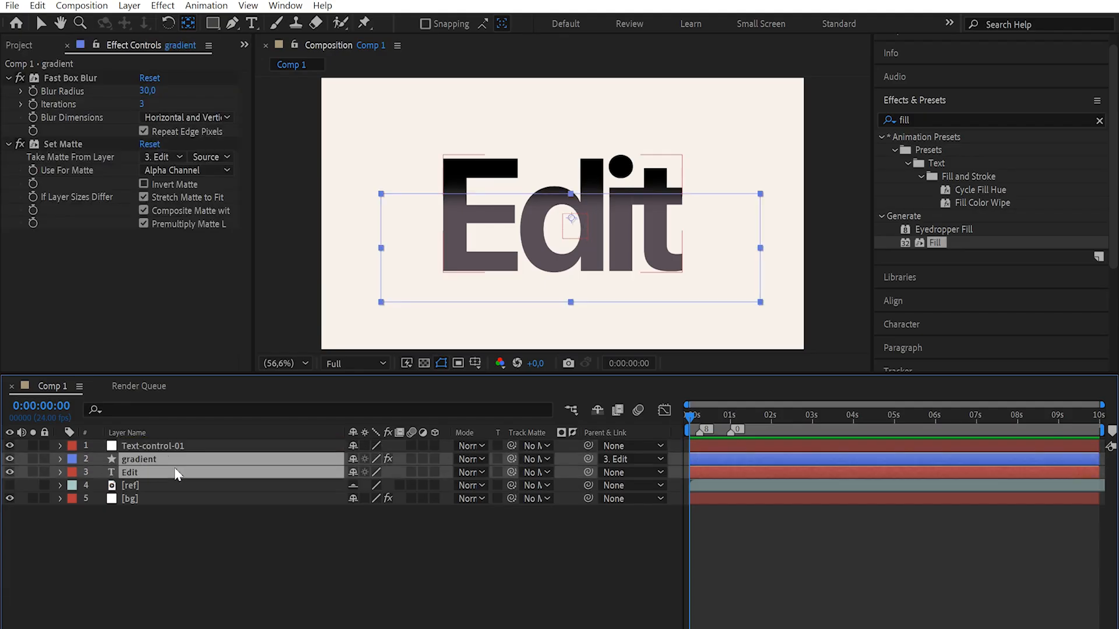
{"action": "left_click", "coordinate": [72, 460]}
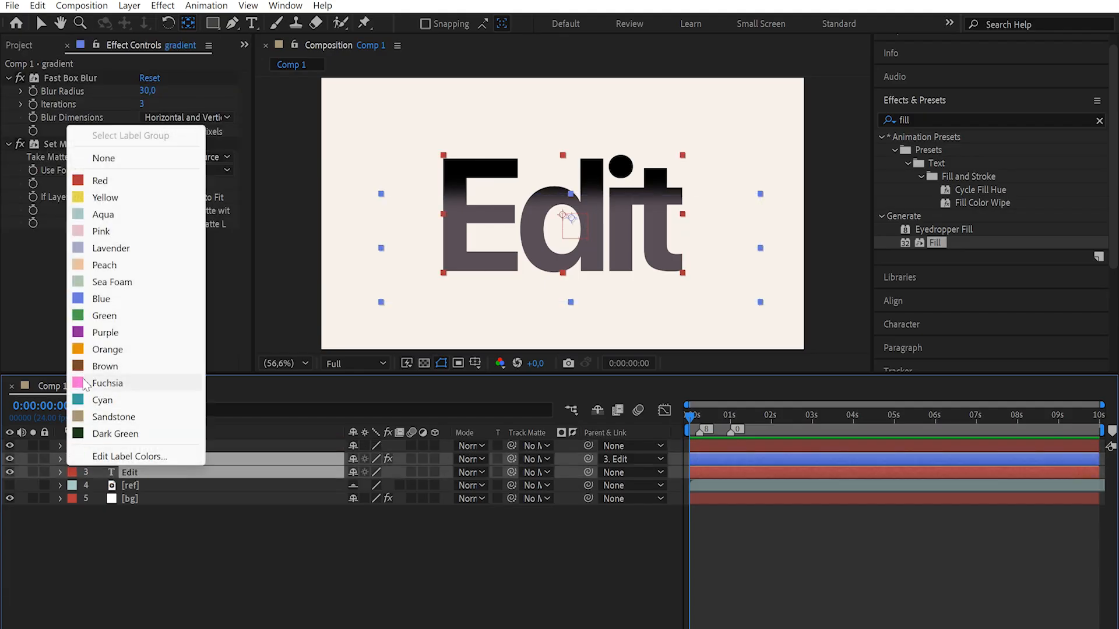
{"action": "left_click", "coordinate": [88, 384]}
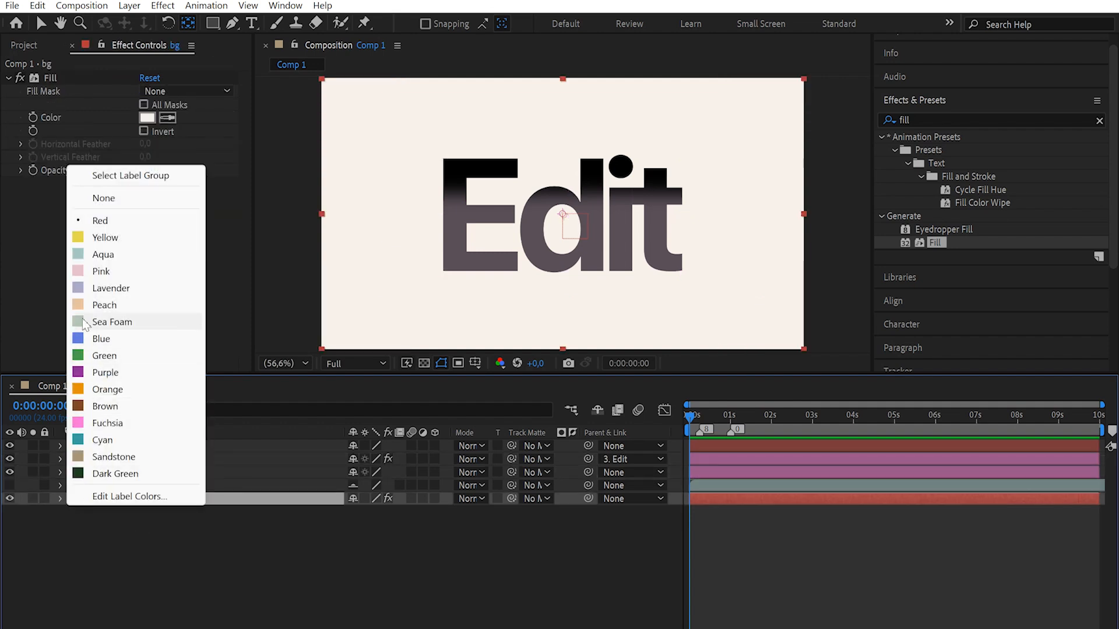
{"action": "left_click", "coordinate": [103, 255]}
{"action": "left_click", "coordinate": [236, 565]}
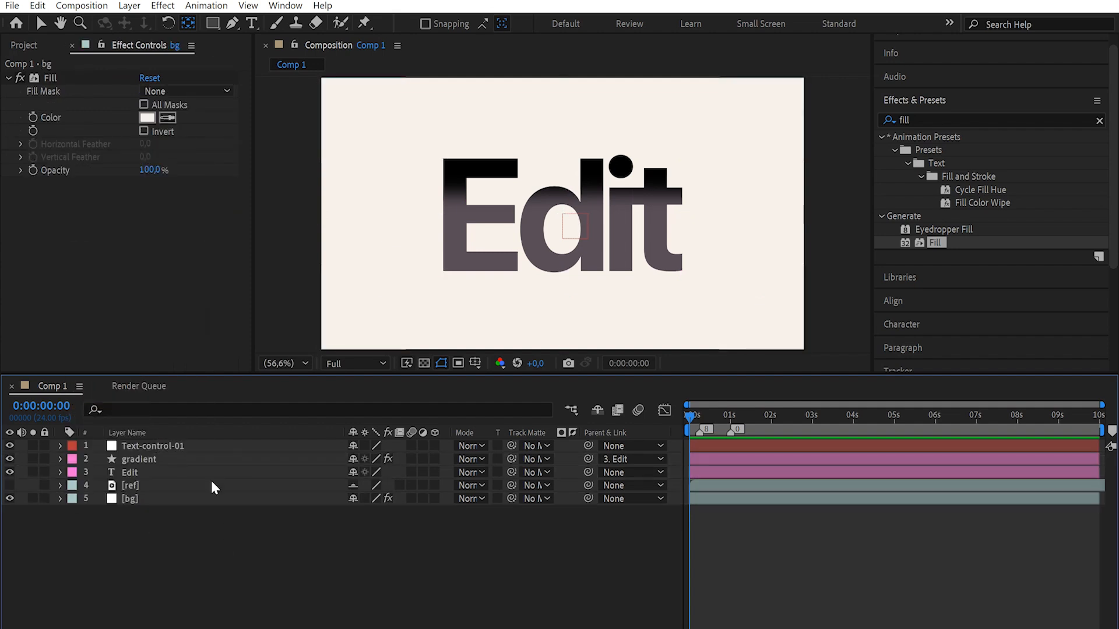
Step: Parent the Edit text layer to the Text-control-01 null
{"action": "left_click", "coordinate": [185, 444]}
{"action": "left_click", "coordinate": [198, 472]}
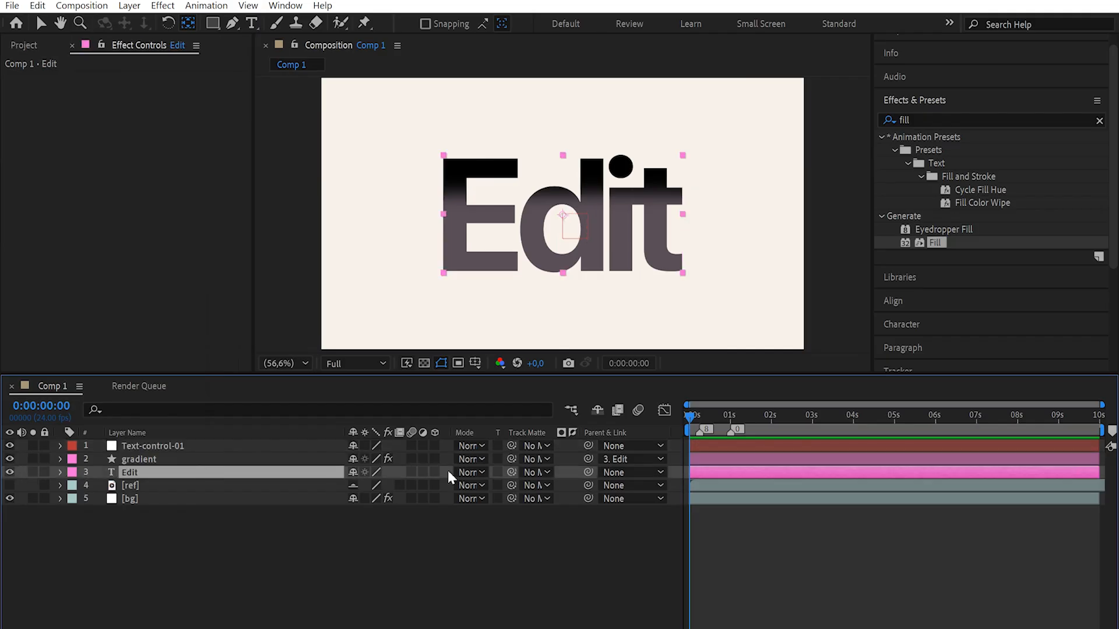
{"action": "left_click_drag", "start_coordinate": [588, 472], "coordinate": [163, 446]}
Step: Keyframe the Text-control-01 null's scale at 100% on frame 0 and 50% on frame 6
{"action": "left_click", "coordinate": [180, 446]}
{"action": "key", "text": "s"}
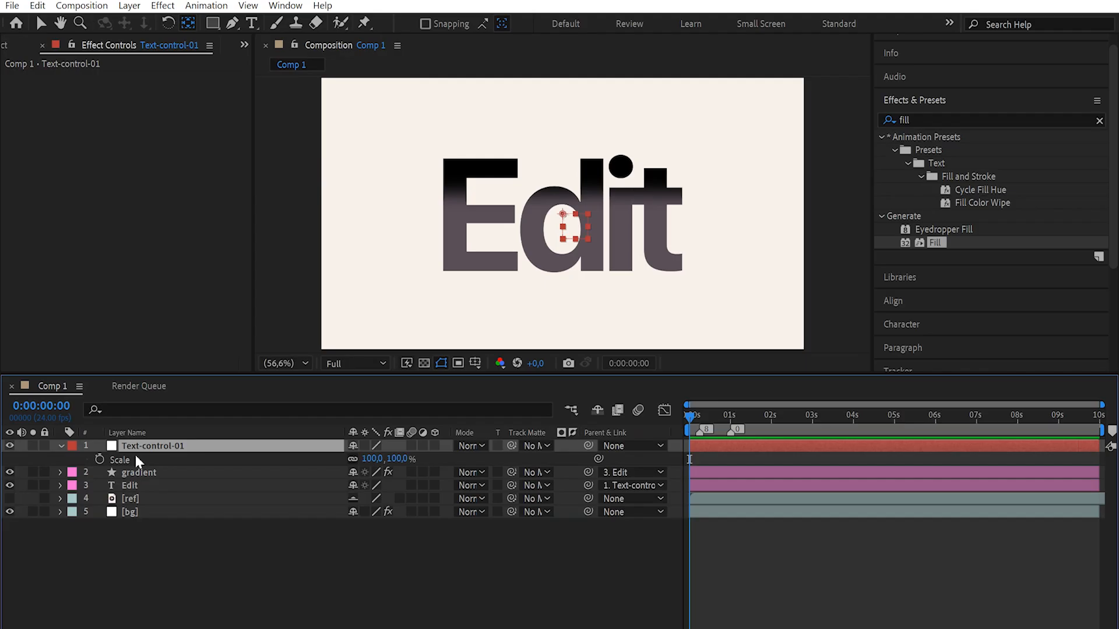
{"action": "left_click", "coordinate": [99, 460]}
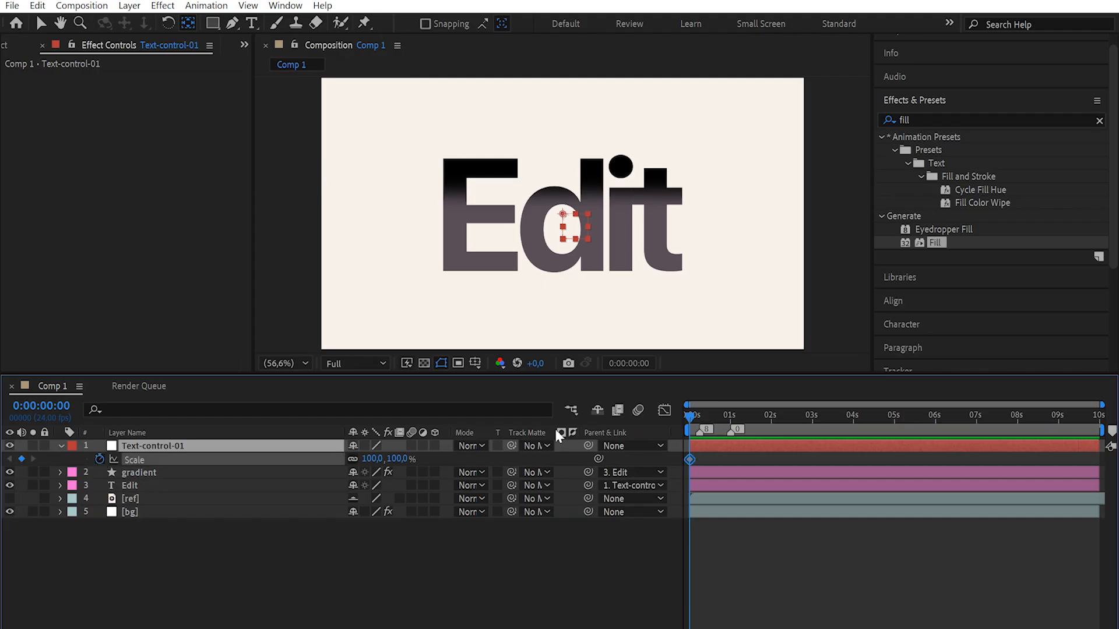
{"action": "left_click", "coordinate": [700, 415]}
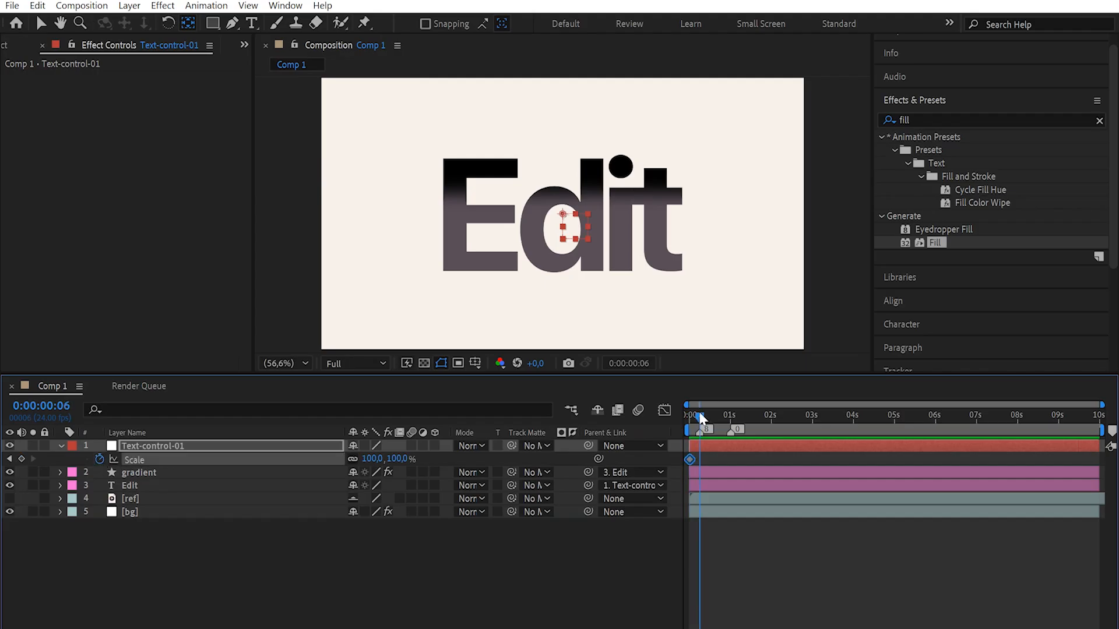
{"action": "left_click", "coordinate": [396, 459]}
{"action": "type", "text": "50"}
{"action": "key", "text": "Return"}
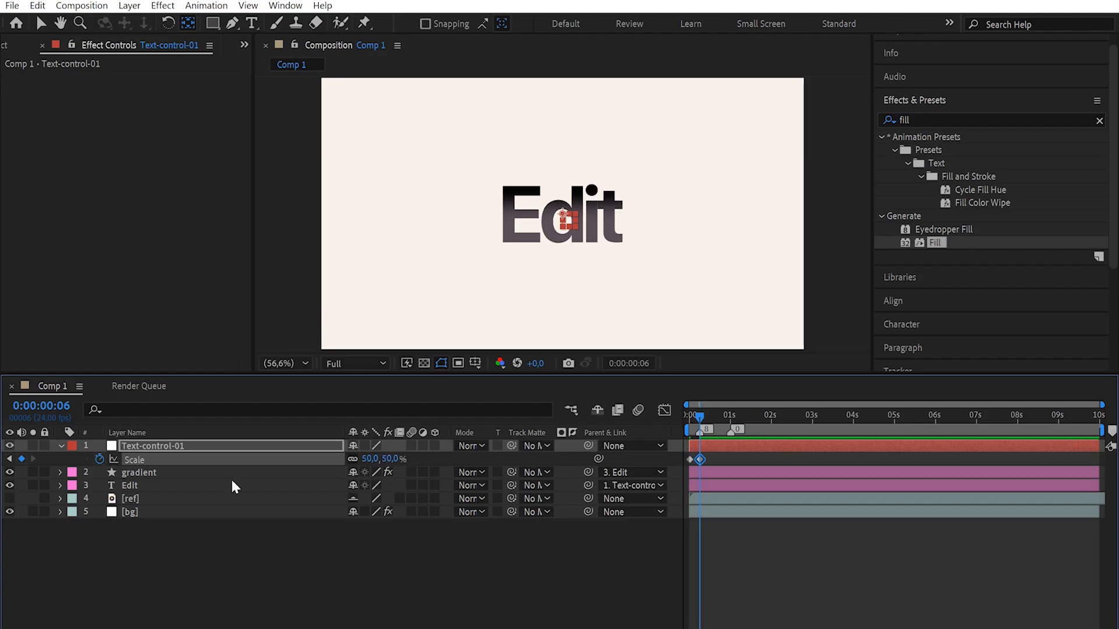
Step: Lower the composition preview resolution to Half and turn on the ref layer's visibility
{"action": "left_click", "coordinate": [358, 362]}
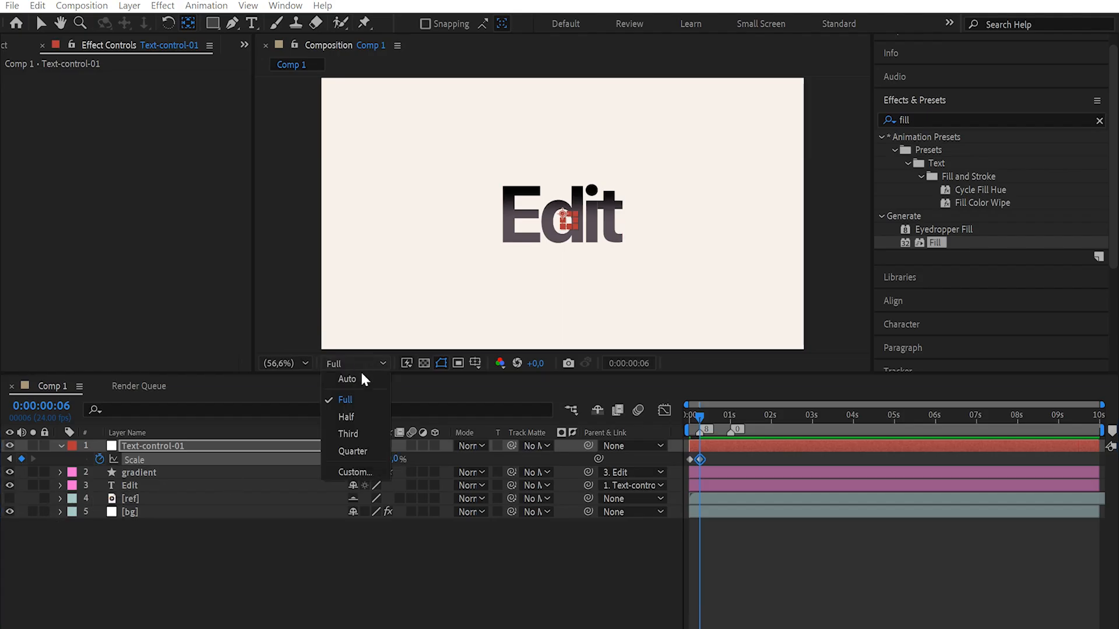
{"action": "left_click", "coordinate": [360, 411]}
{"action": "left_click", "coordinate": [233, 539]}
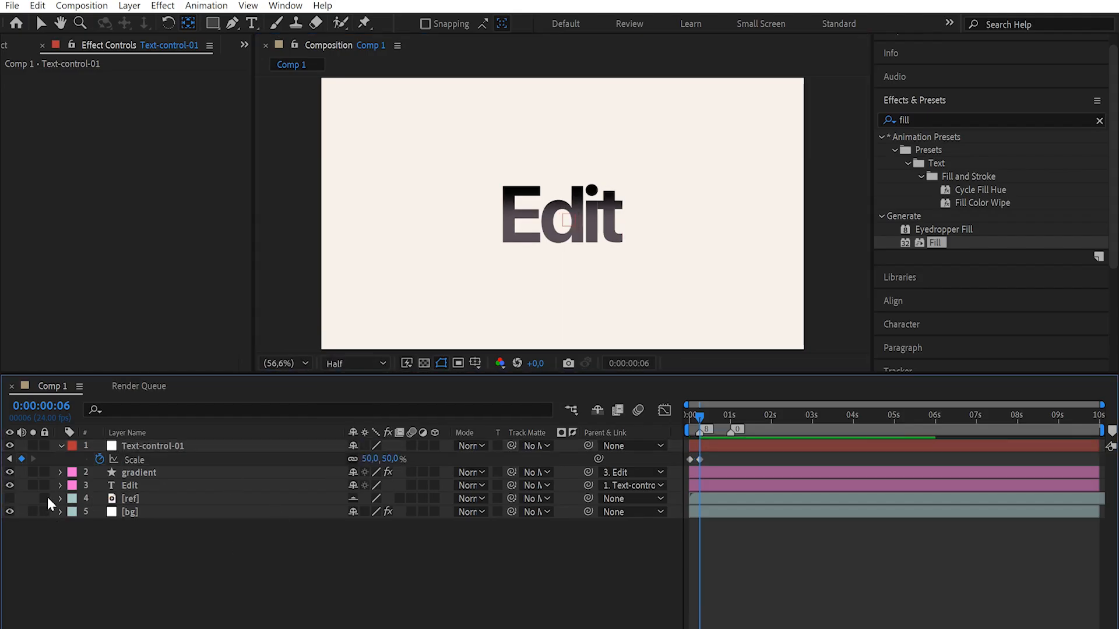
{"action": "left_click", "coordinate": [9, 499]}
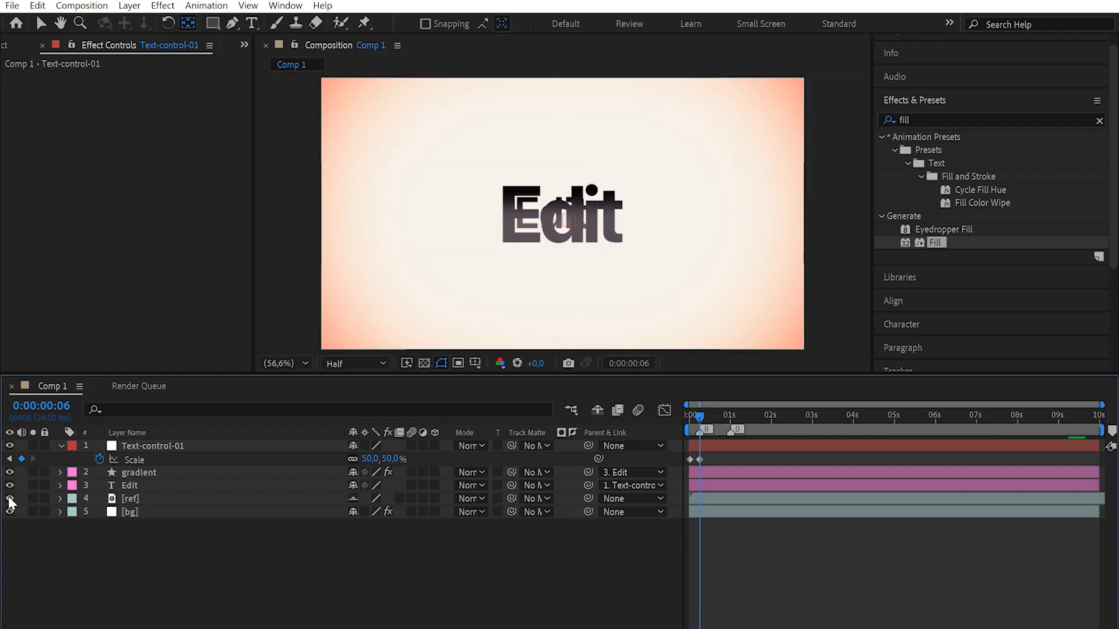
Step: Reduce the null's frame 6 scale keyframe to 40% and further to 30% against the reference text
{"action": "left_click", "coordinate": [370, 459]}
{"action": "type", "text": "40"}
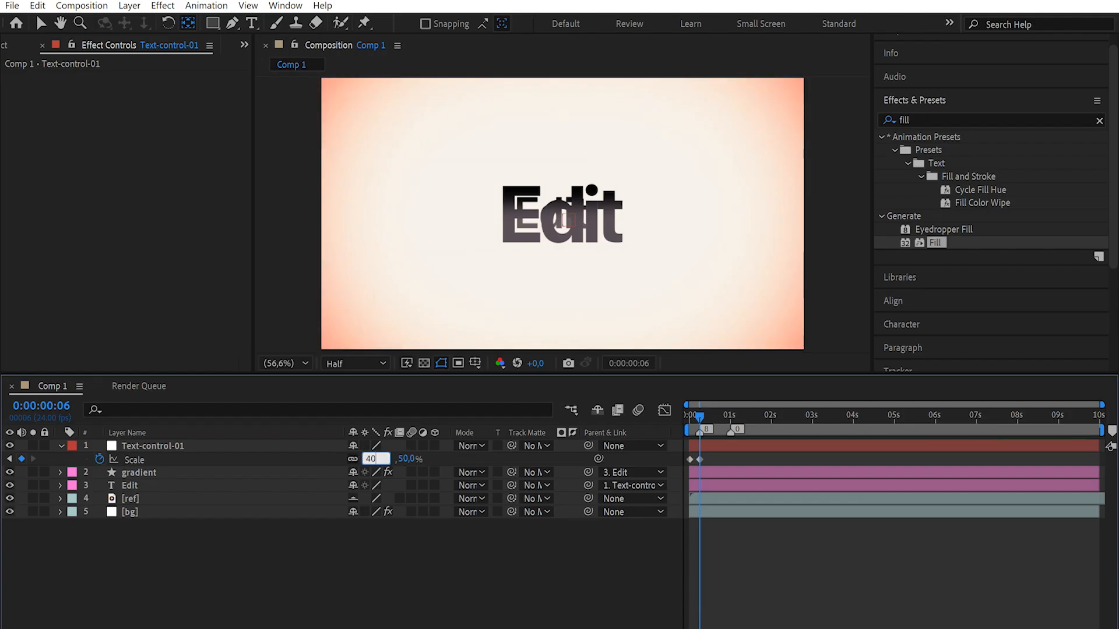
{"action": "key", "text": "Return"}
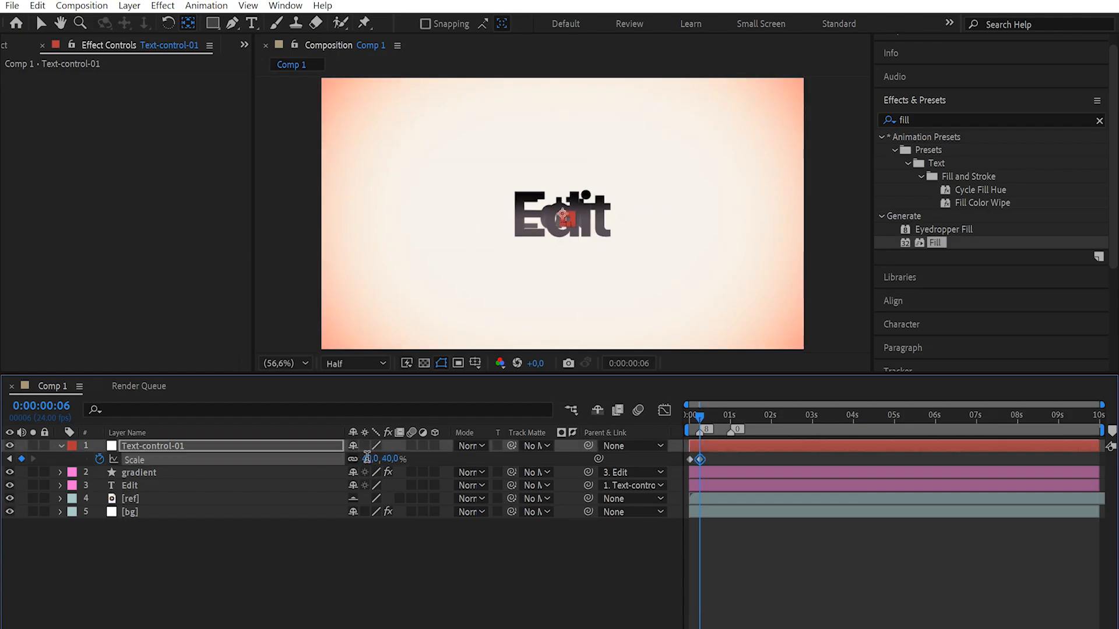
{"action": "left_click", "coordinate": [368, 458]}
{"action": "type", "text": "30"}
{"action": "key", "text": "Return"}
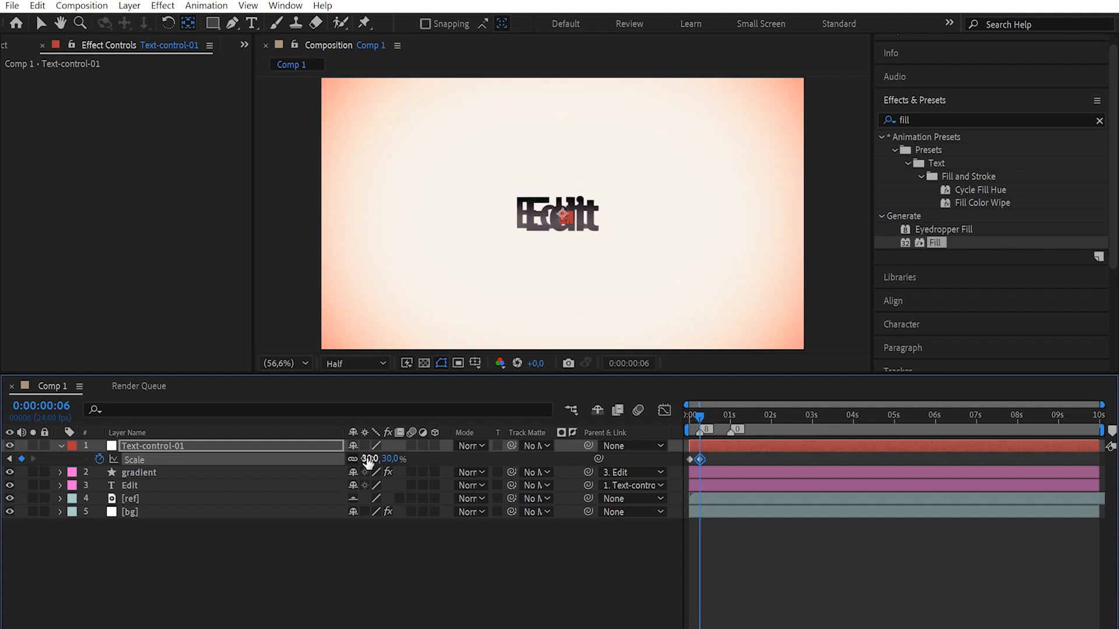
Step: Try scale values of 20% and 25% on the null's frame 6 keyframe and return it to 30%
{"action": "left_click", "coordinate": [368, 458]}
{"action": "type", "text": "20"}
{"action": "key", "text": "Return"}
{"action": "left_click", "coordinate": [369, 459]}
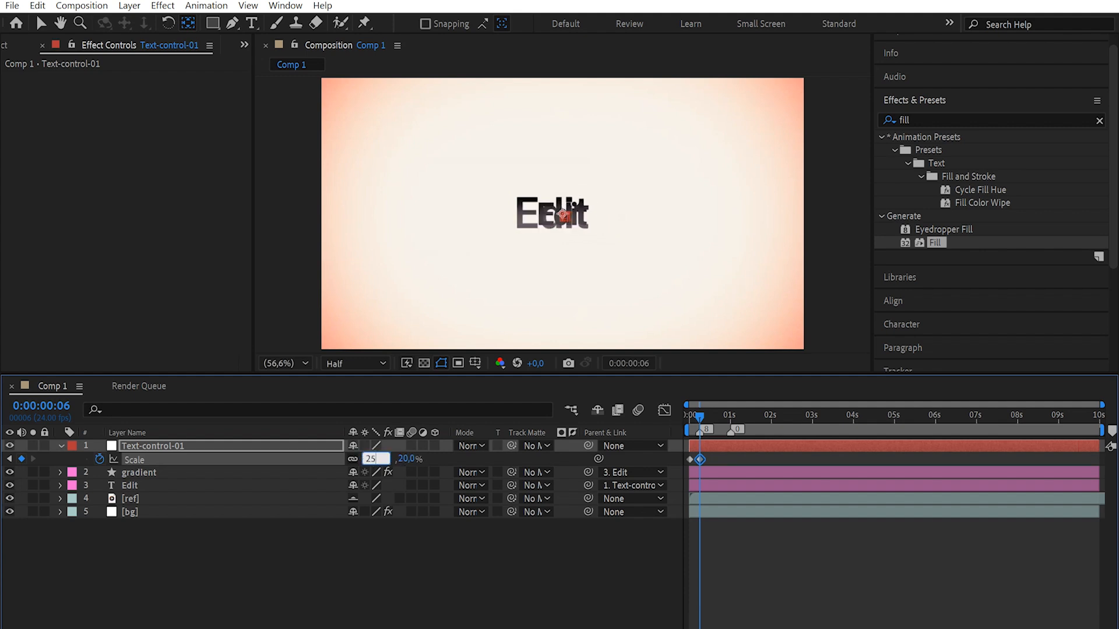
{"action": "key", "text": "Return"}
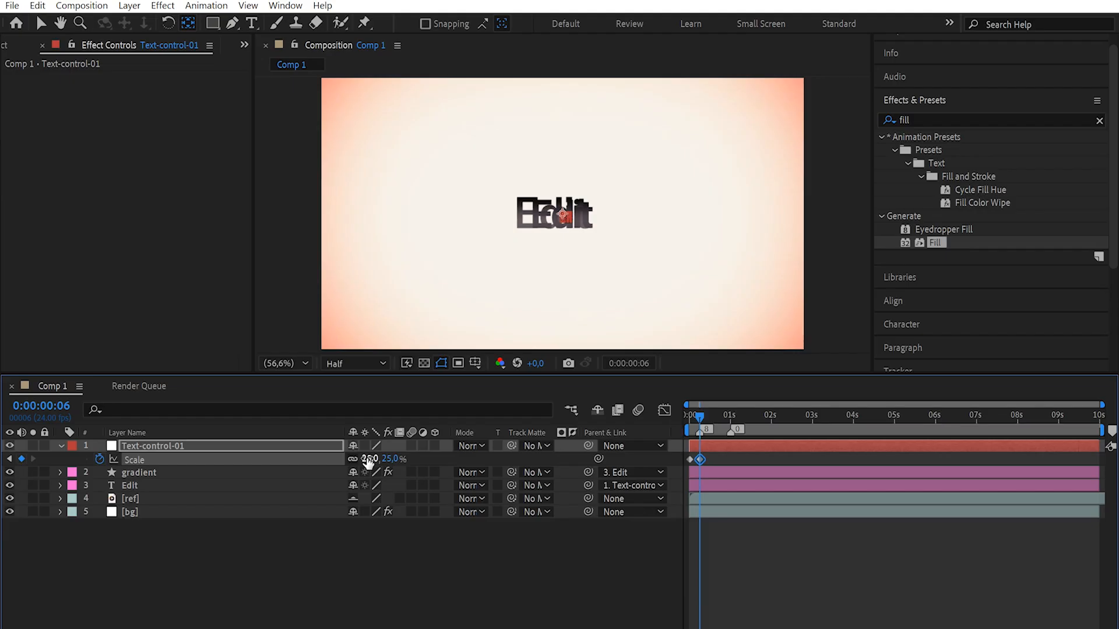
{"action": "left_click", "coordinate": [368, 458]}
{"action": "type", "text": "30"}
{"action": "key", "text": "Return"}
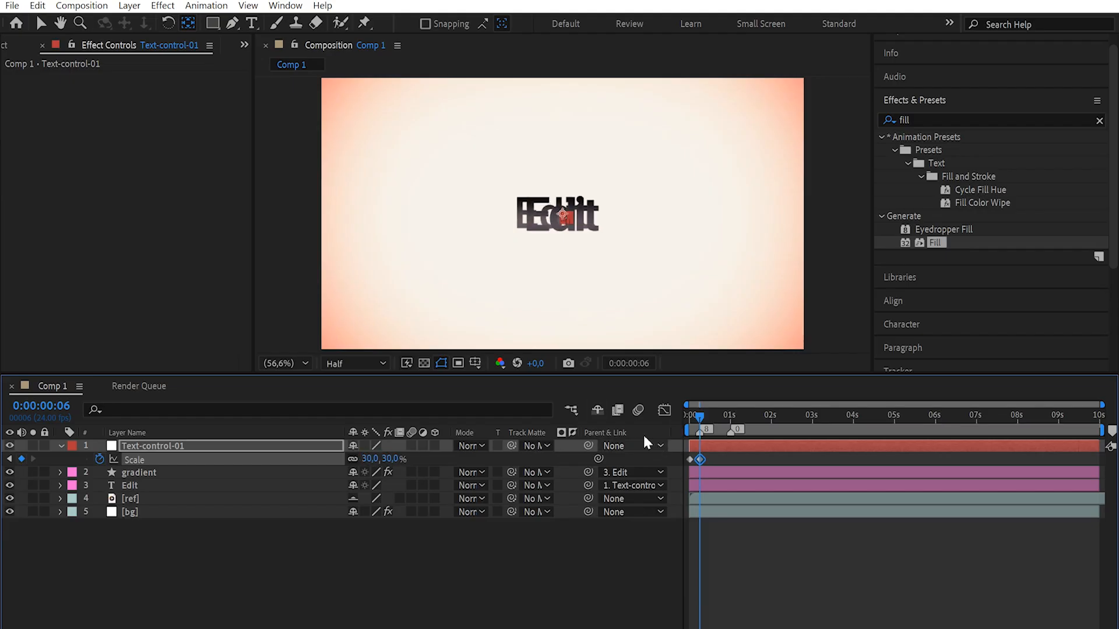
Step: Select the Text-control-01 null, go to frame 20 and move the second timeline marker there
{"action": "left_click", "coordinate": [188, 512]}
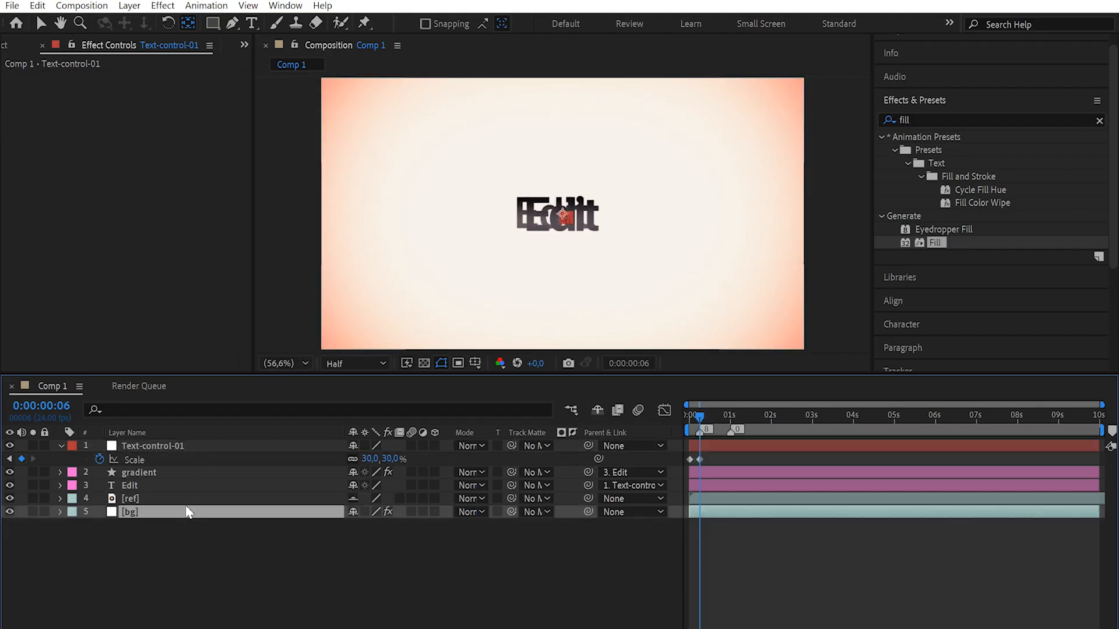
{"action": "left_click", "coordinate": [153, 452]}
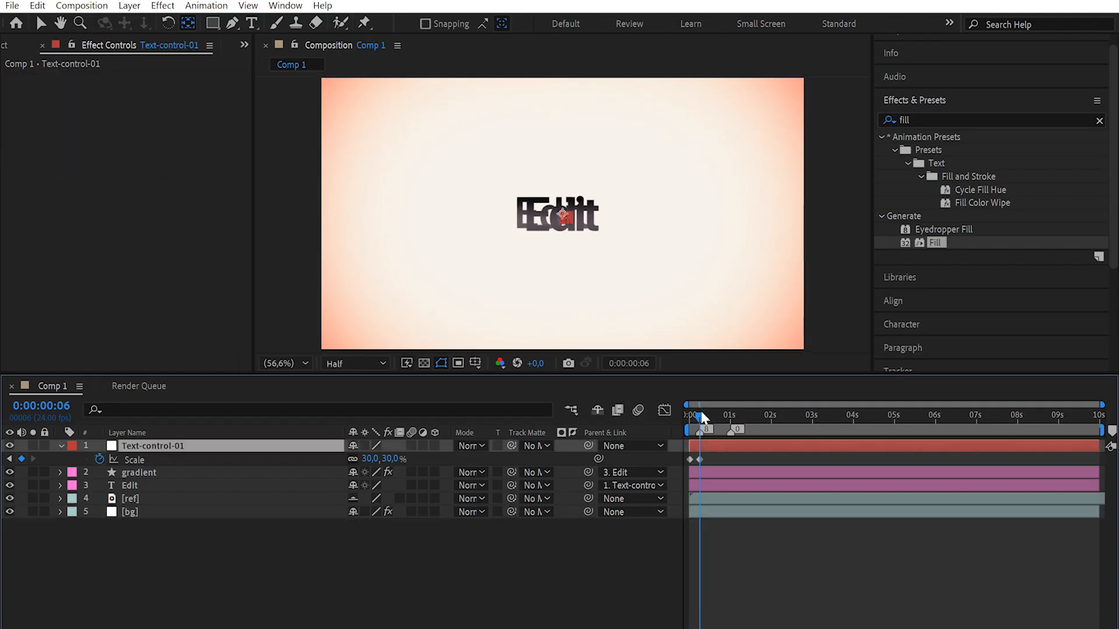
{"action": "left_click_drag", "start_coordinate": [715, 411], "coordinate": [723, 417]}
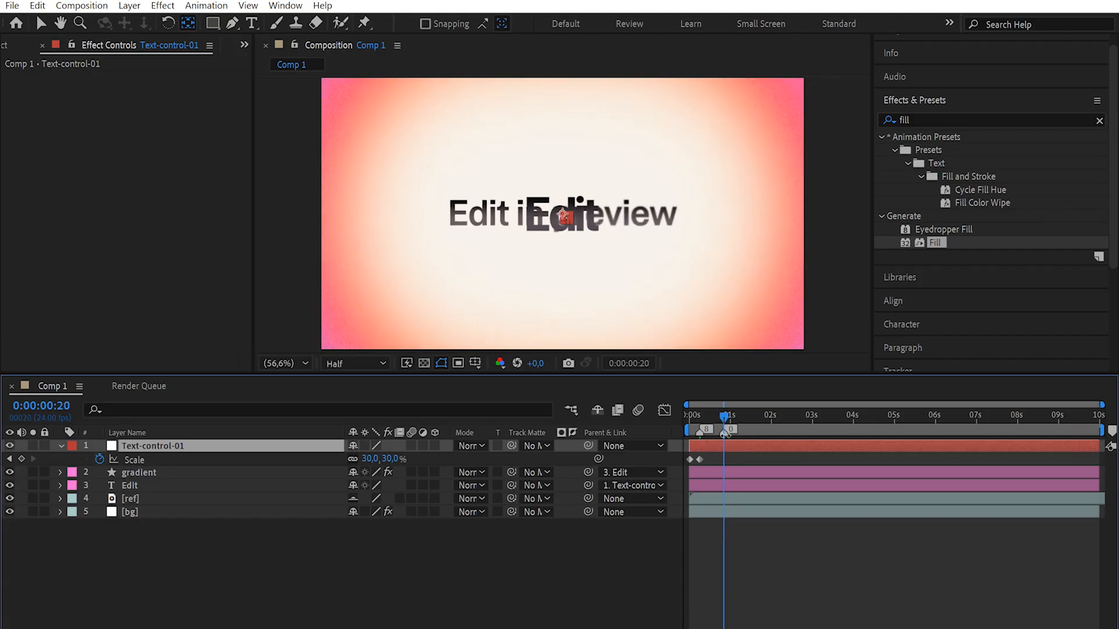
Step: Apply Easy Ease to both scale keyframes of the Text-control-01 null
{"action": "left_click_drag", "start_coordinate": [708, 456], "coordinate": [676, 474]}
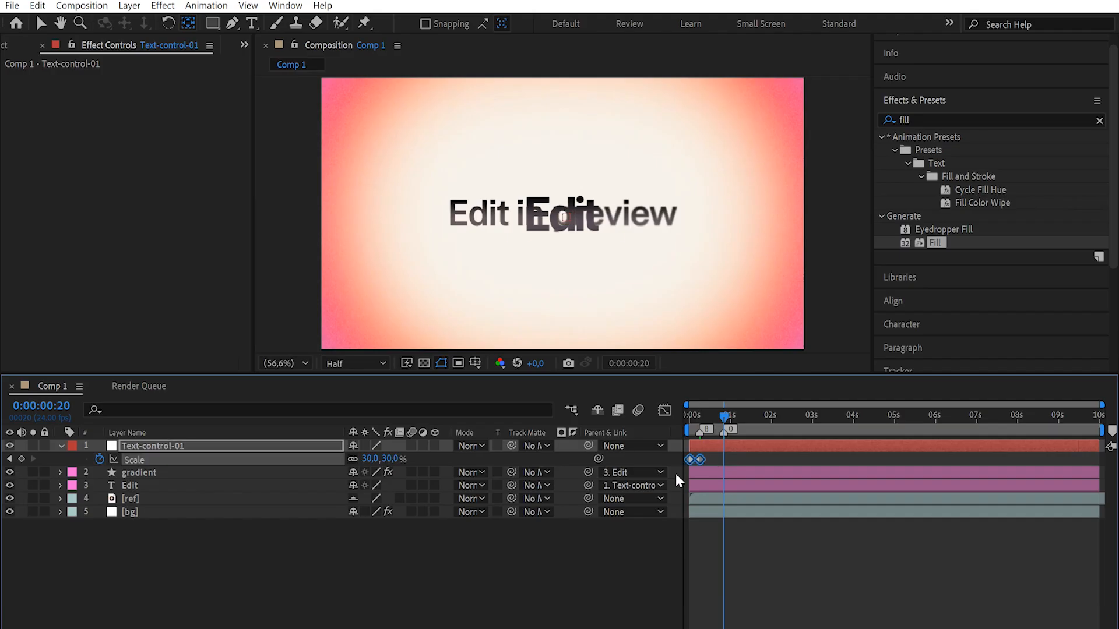
{"action": "right_click", "coordinate": [700, 460]}
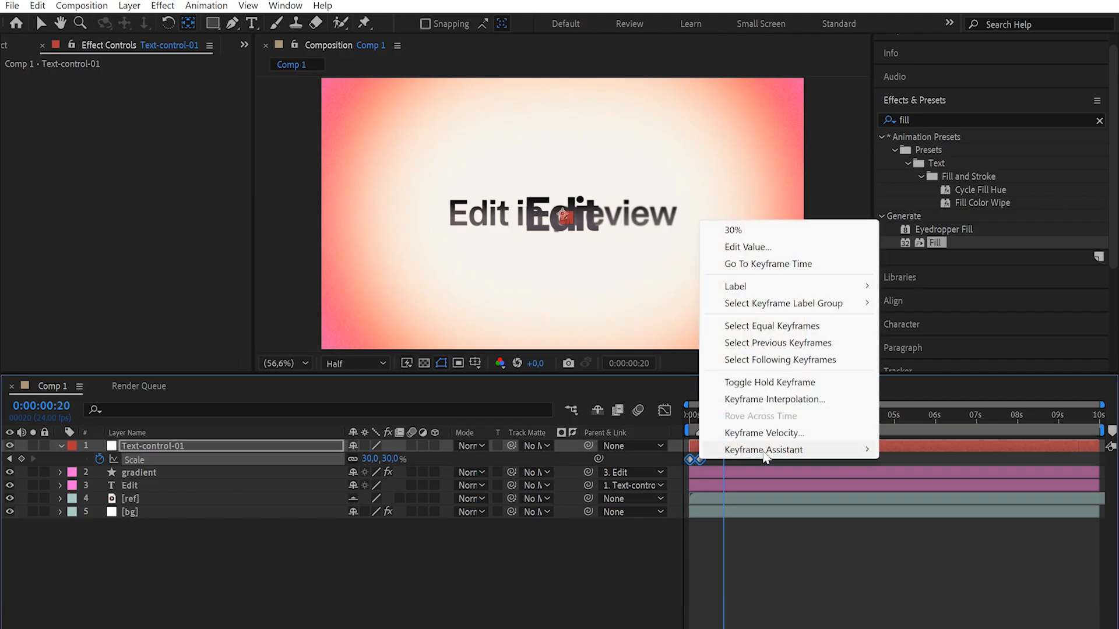
{"action": "mouse_move", "coordinate": [763, 450]}
{"action": "left_click", "coordinate": [583, 499]}
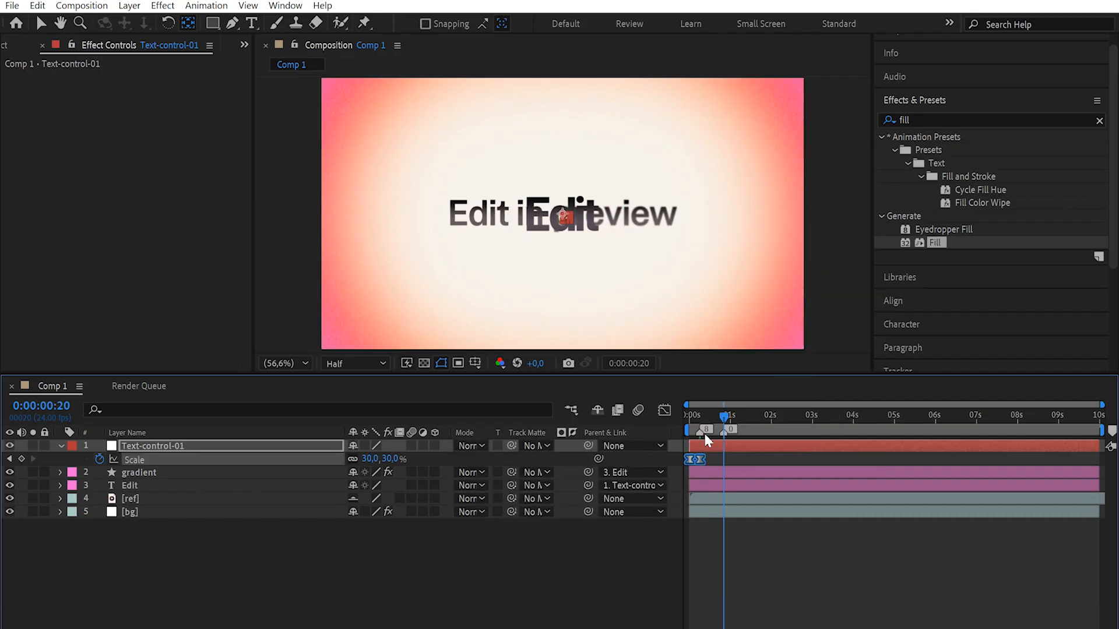
Step: Set both scale keyframes' velocity influence to 100% incoming and 50% outgoing, and preview the animation from the start
{"action": "right_click", "coordinate": [700, 460]}
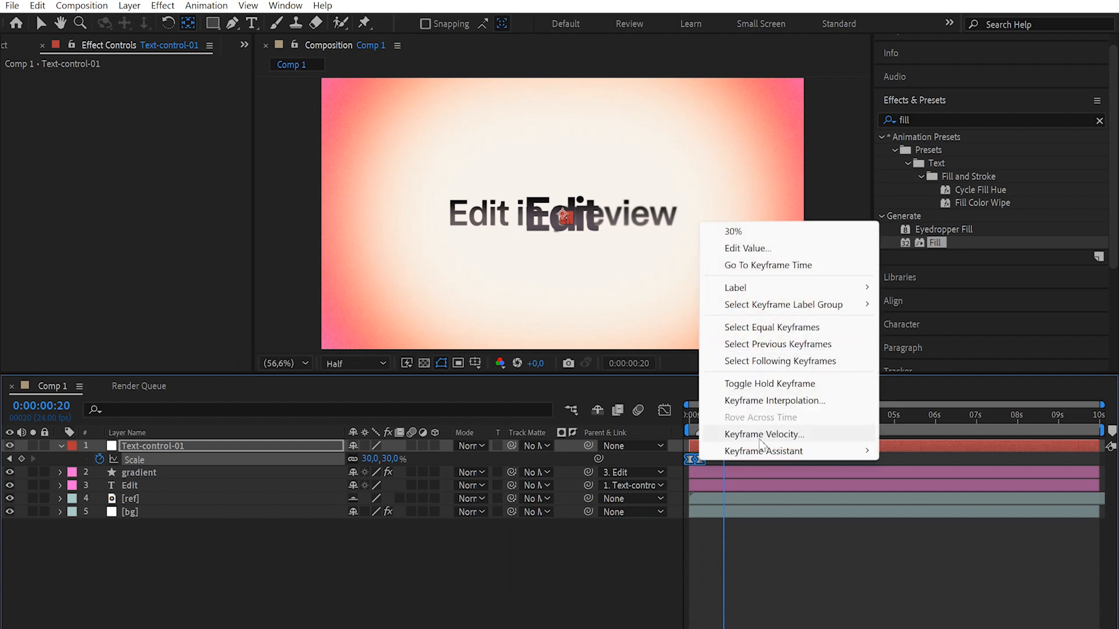
{"action": "left_click", "coordinate": [764, 434]}
{"action": "left_click", "coordinate": [421, 362]}
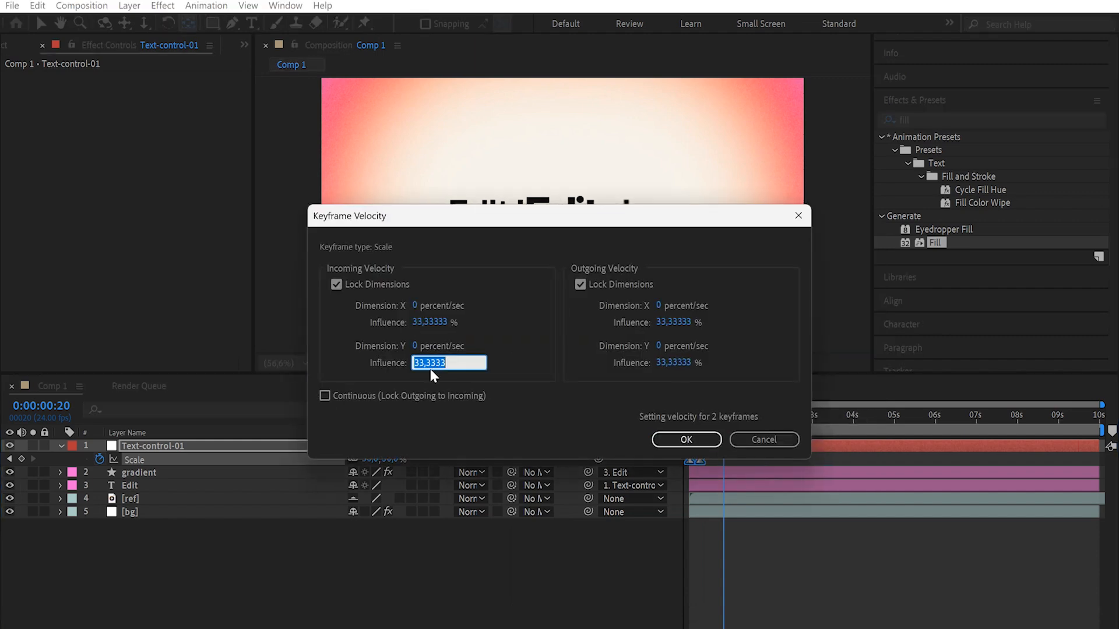
{"action": "type", "text": "100"}
{"action": "left_click", "coordinate": [665, 363]}
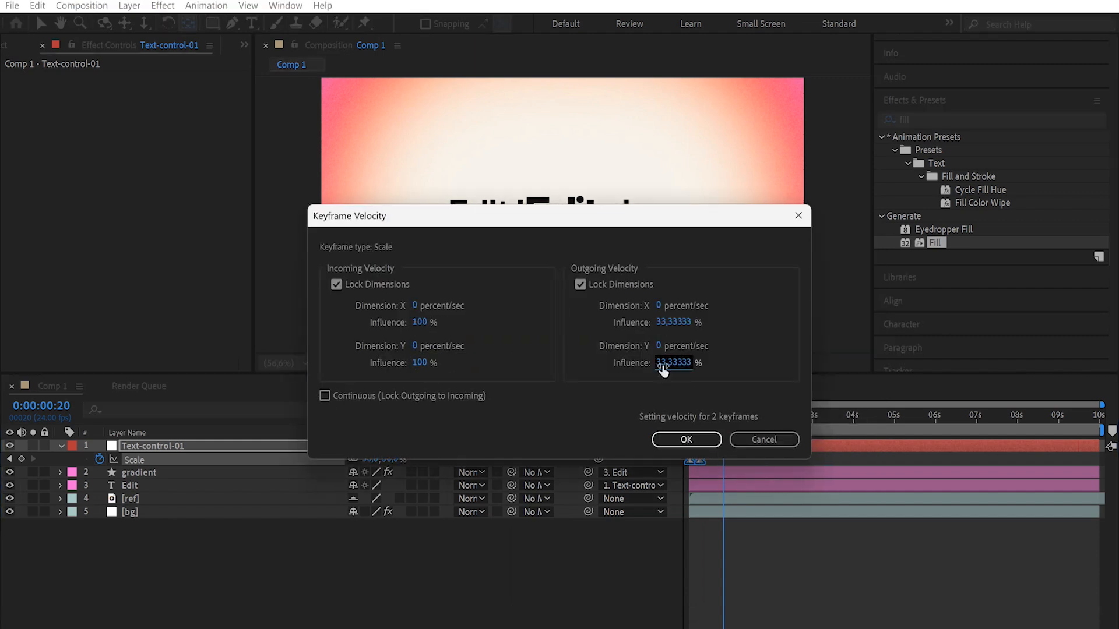
{"action": "type", "text": "50"}
{"action": "left_click", "coordinate": [714, 440]}
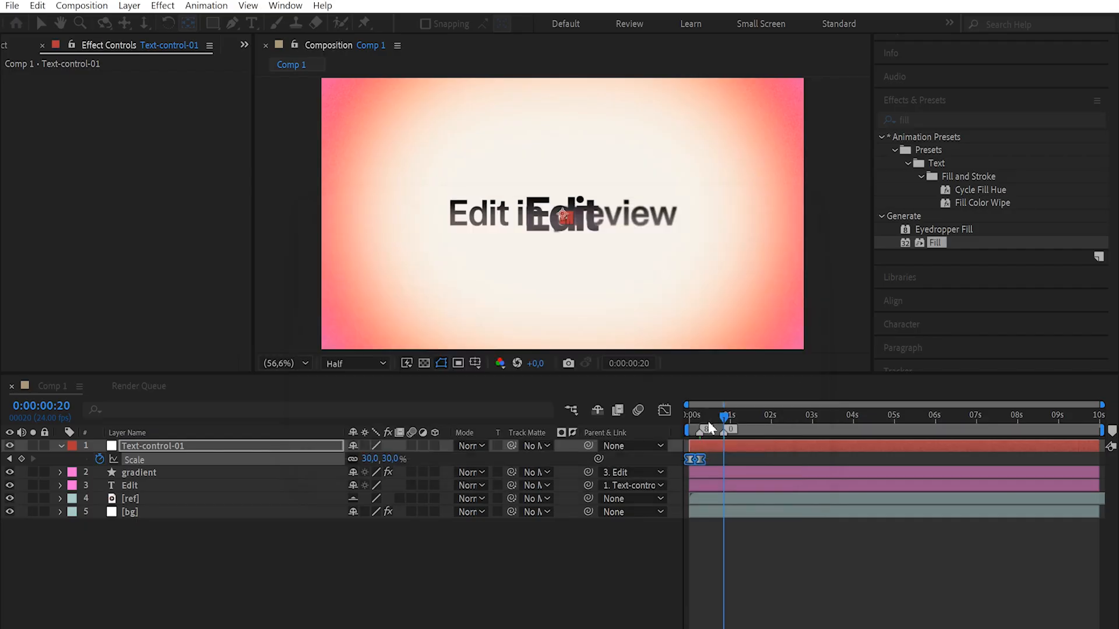
{"action": "key", "text": "Home"}
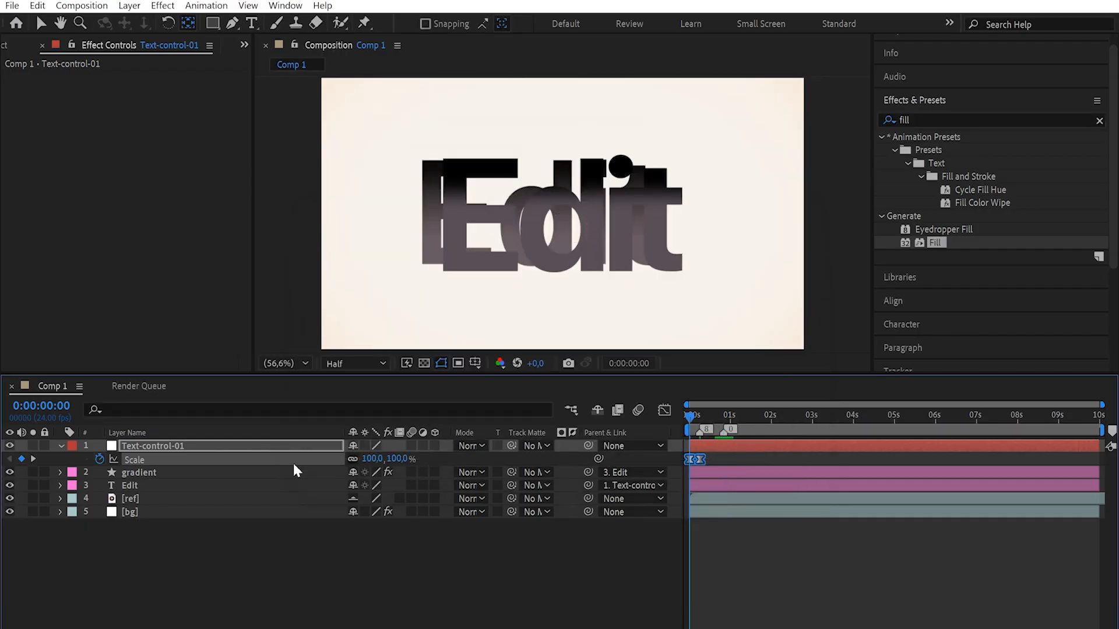
{"action": "key", "text": "space"}
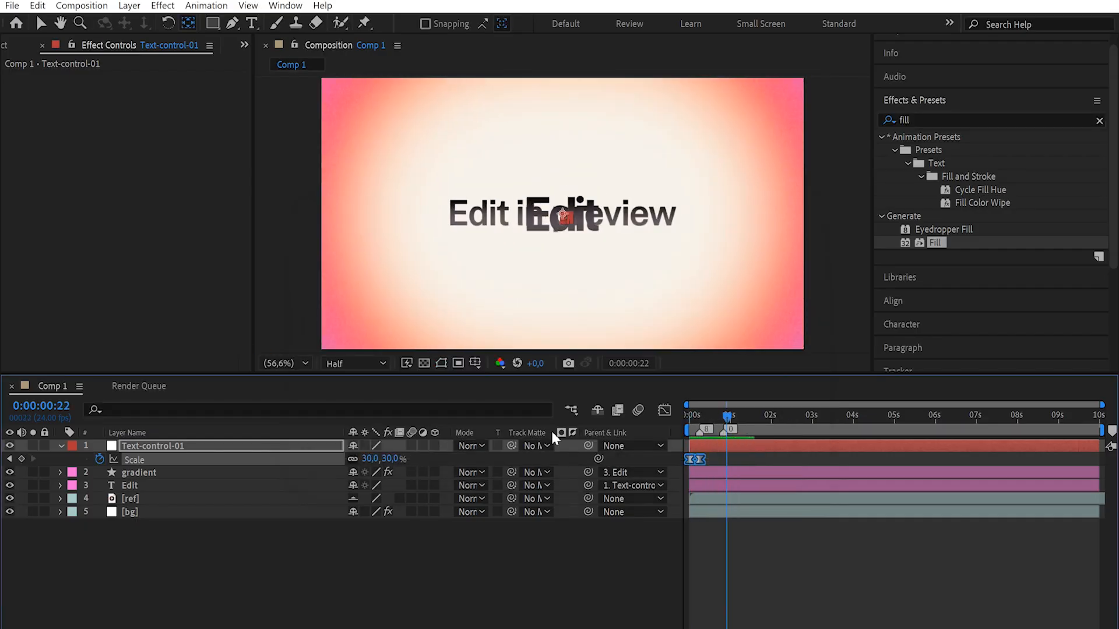
Step: Keyframe the Text-control-01 null's position at frame 6 and set its X position to 643 at frame 14
{"action": "left_click", "coordinate": [700, 418]}
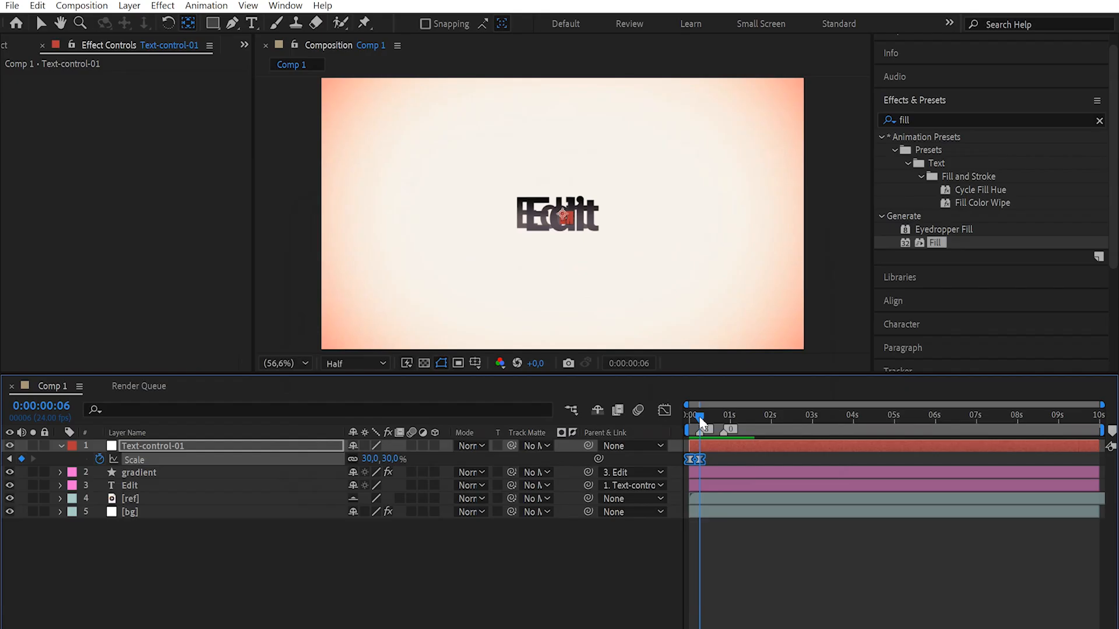
{"action": "key", "text": "alt+shift+p"}
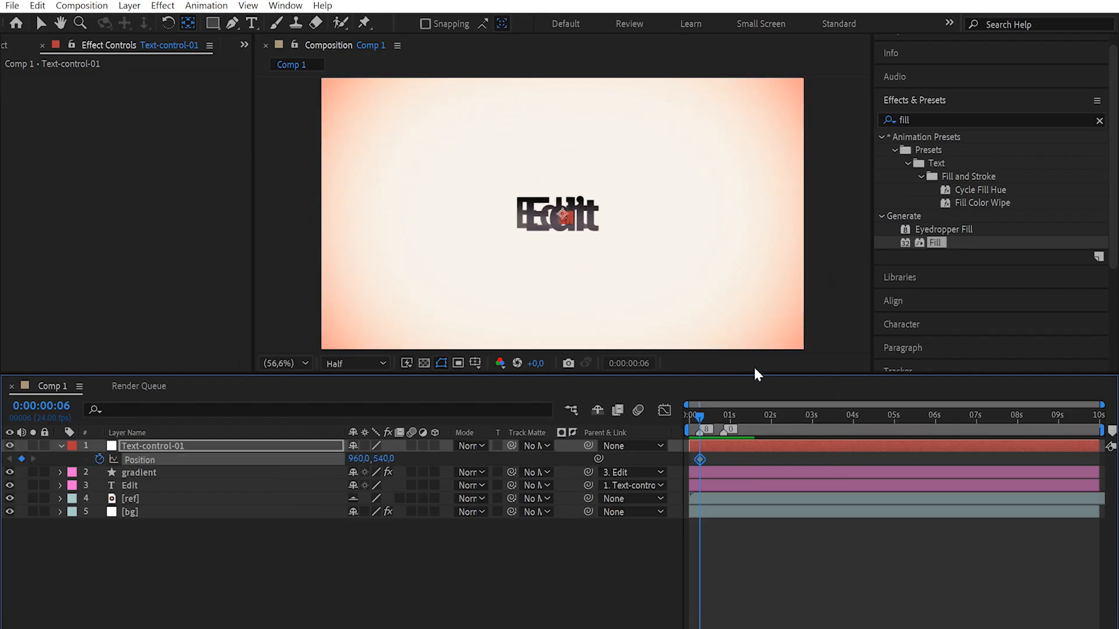
{"action": "left_click", "coordinate": [722, 415]}
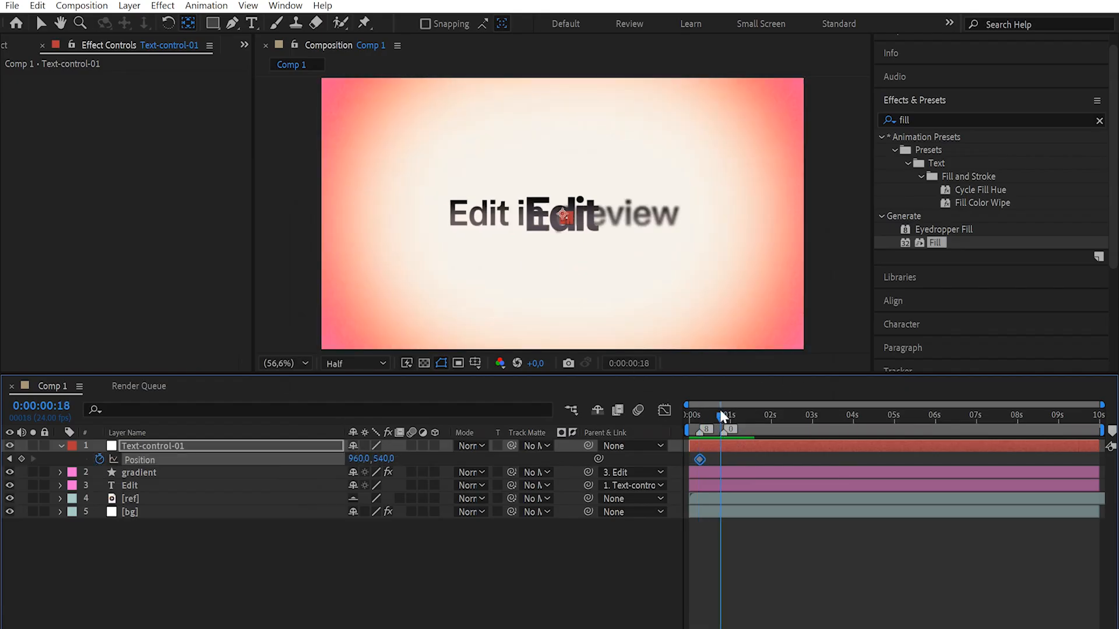
{"action": "mouse_move", "coordinate": [721, 416]}
{"action": "left_mouse_down"}
{"action": "mouse_move", "coordinate": [707, 411]}
{"action": "mouse_move", "coordinate": [728, 417]}
{"action": "mouse_move", "coordinate": [714, 418]}
{"action": "left_mouse_up"}
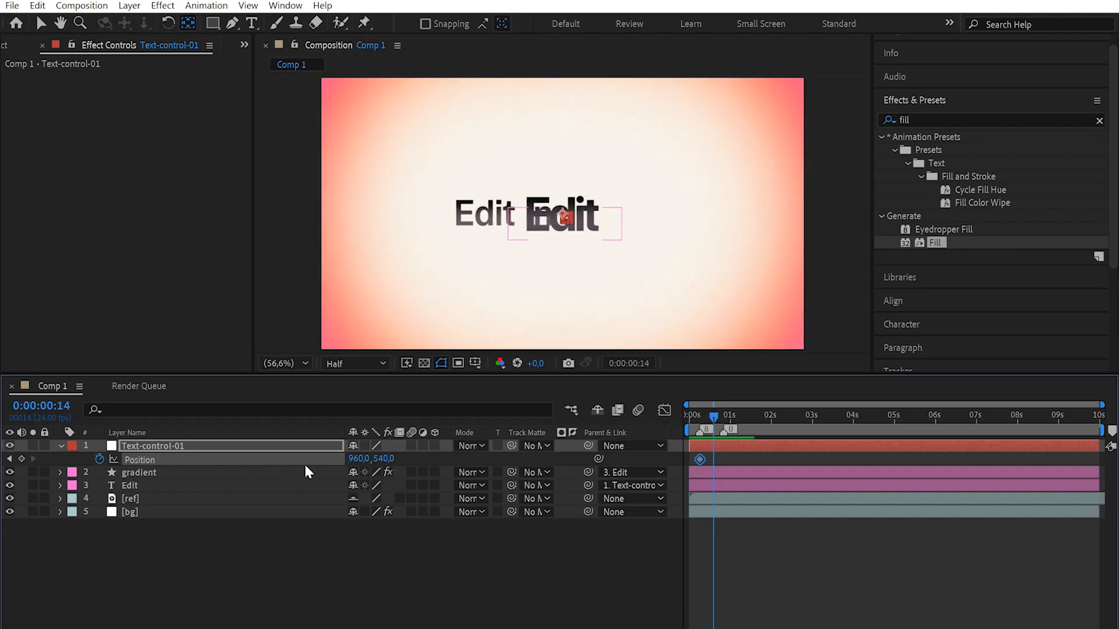
{"action": "left_click_drag", "start_coordinate": [357, 460], "coordinate": [156, 460]}
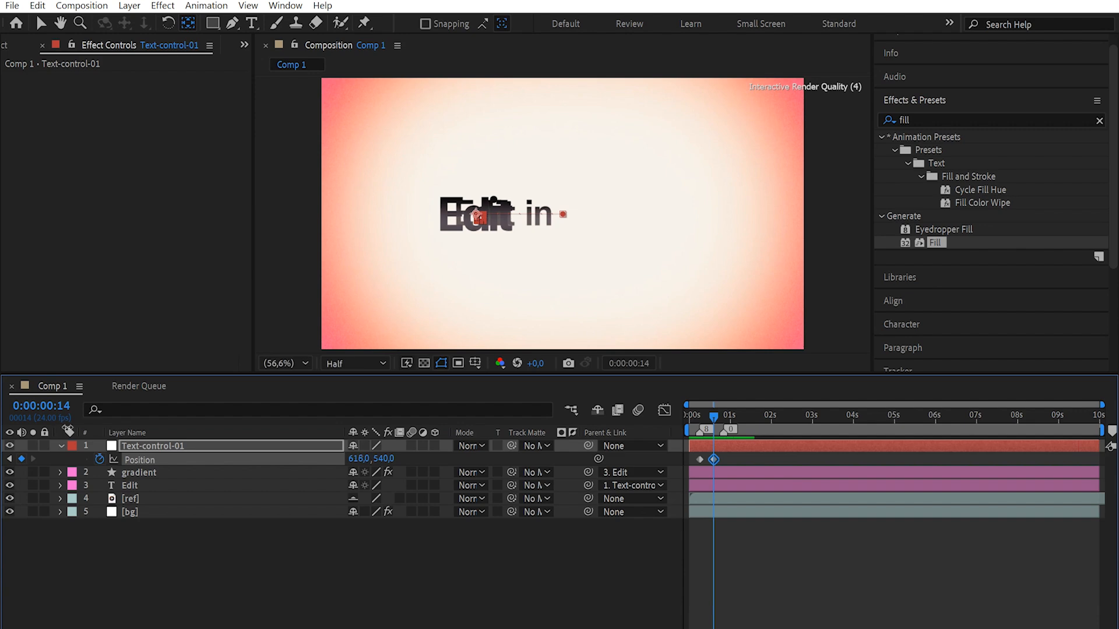
{"action": "left_click_drag", "start_coordinate": [68, 430], "coordinate": [89, 430]}
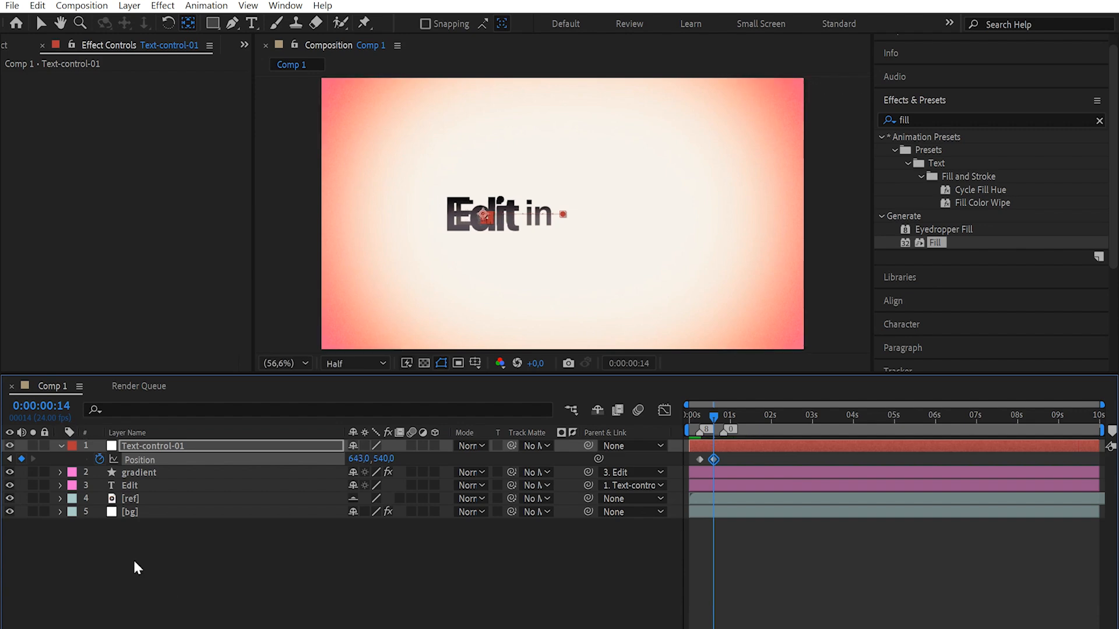
Step: Hide the ref layer and preview the animation from the start
{"action": "left_click", "coordinate": [9, 498]}
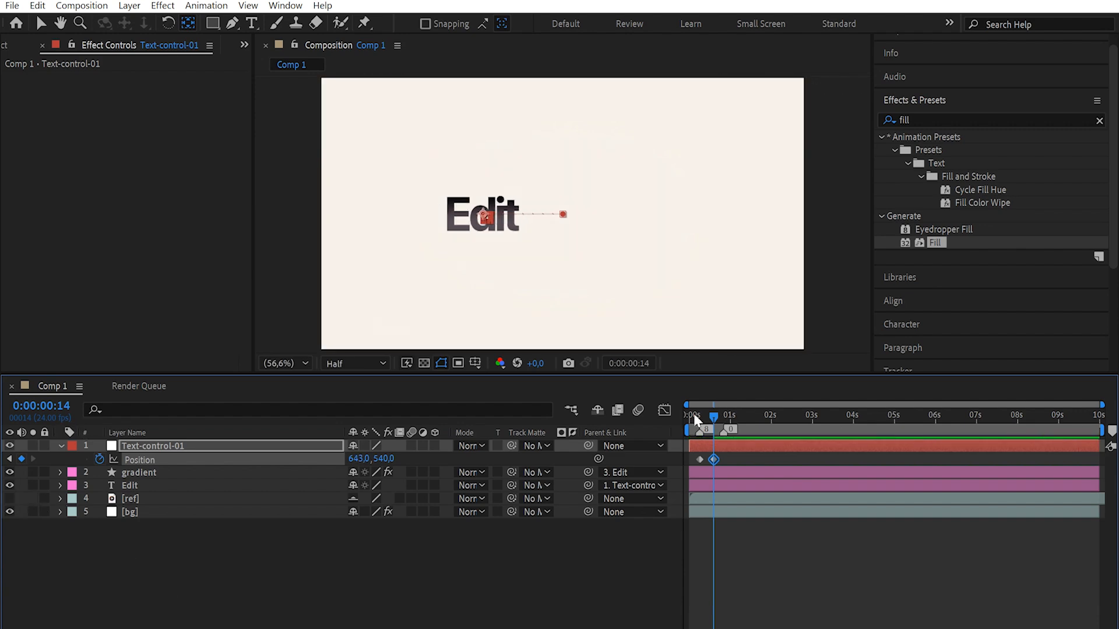
{"action": "left_click_drag", "start_coordinate": [694, 415], "coordinate": [330, 439]}
{"action": "key", "text": "space"}
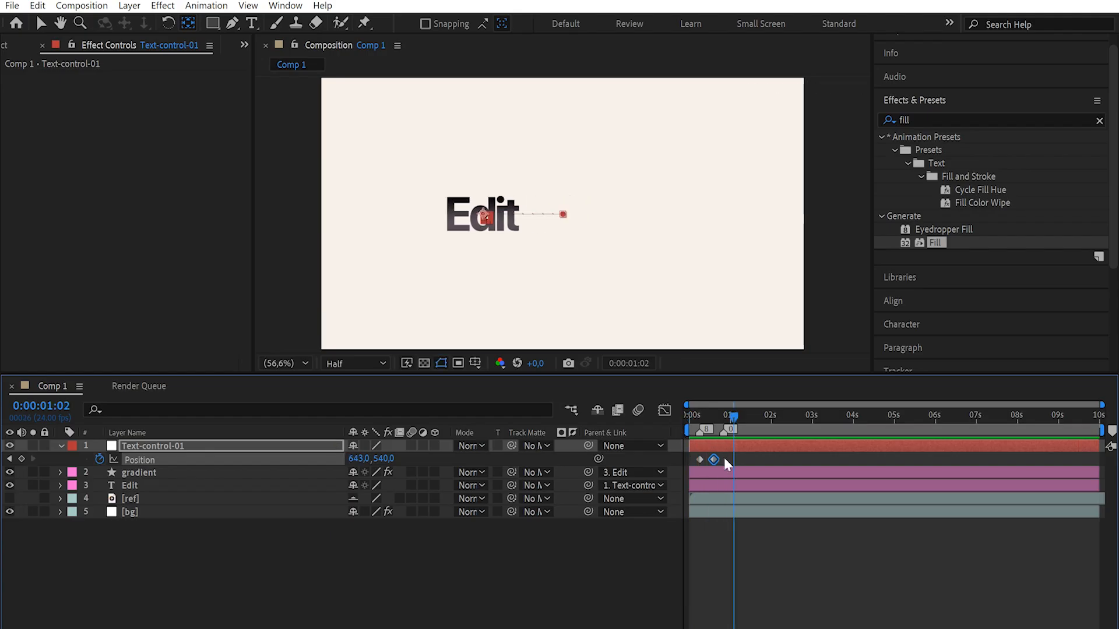
Step: Apply Easy Ease to both position keyframes of the Text-control-01 null
{"action": "right_click", "coordinate": [703, 457]}
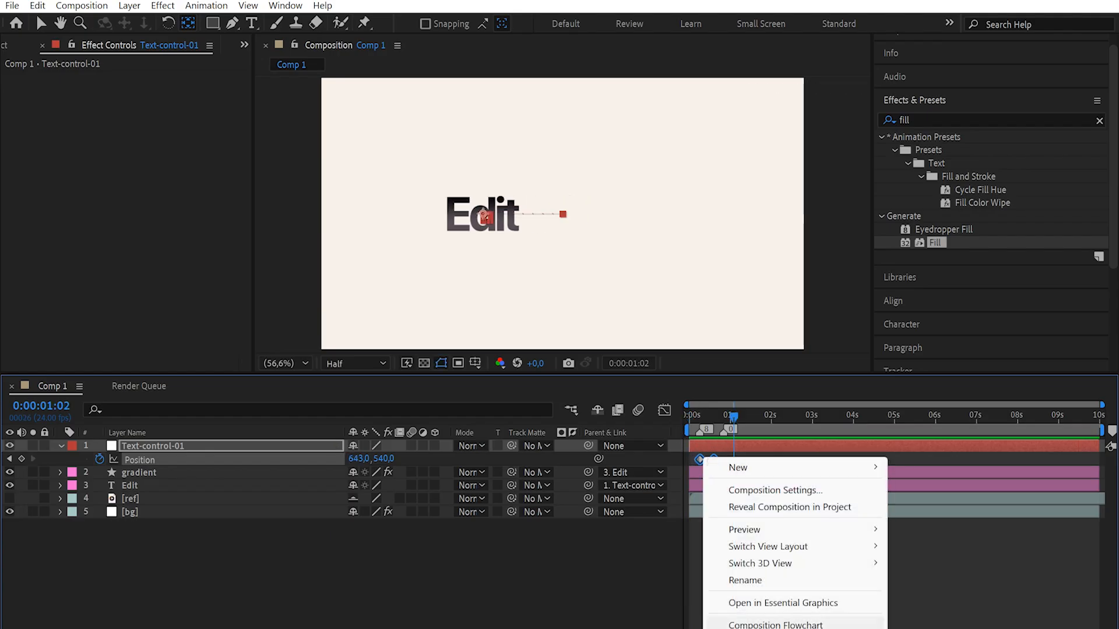
{"action": "right_click", "coordinate": [699, 459]}
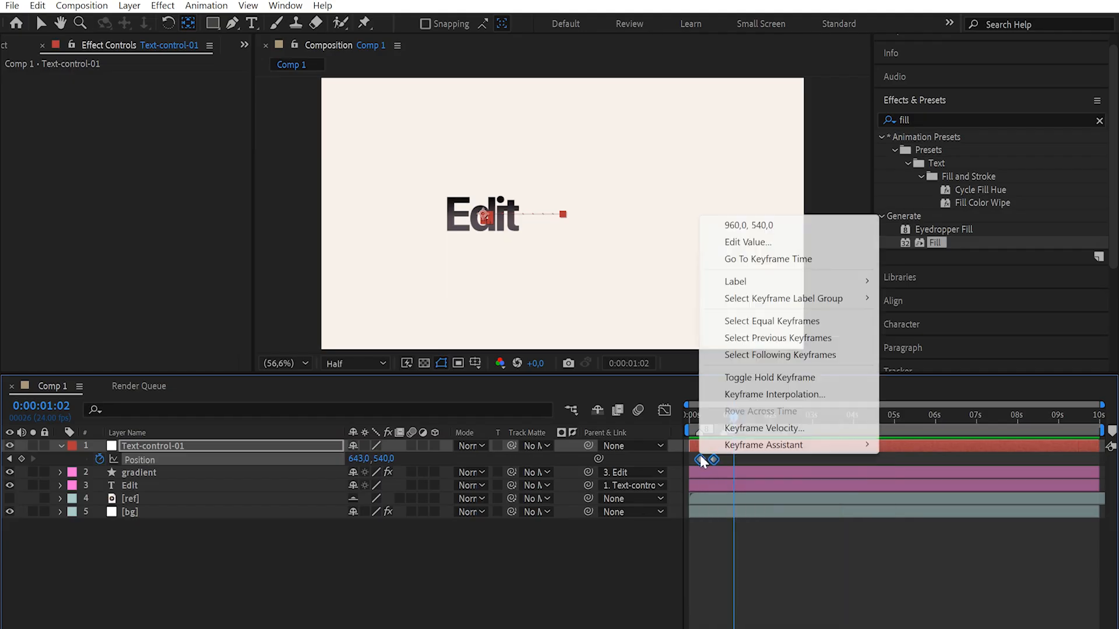
{"action": "mouse_move", "coordinate": [755, 446]}
{"action": "left_click", "coordinate": [533, 496]}
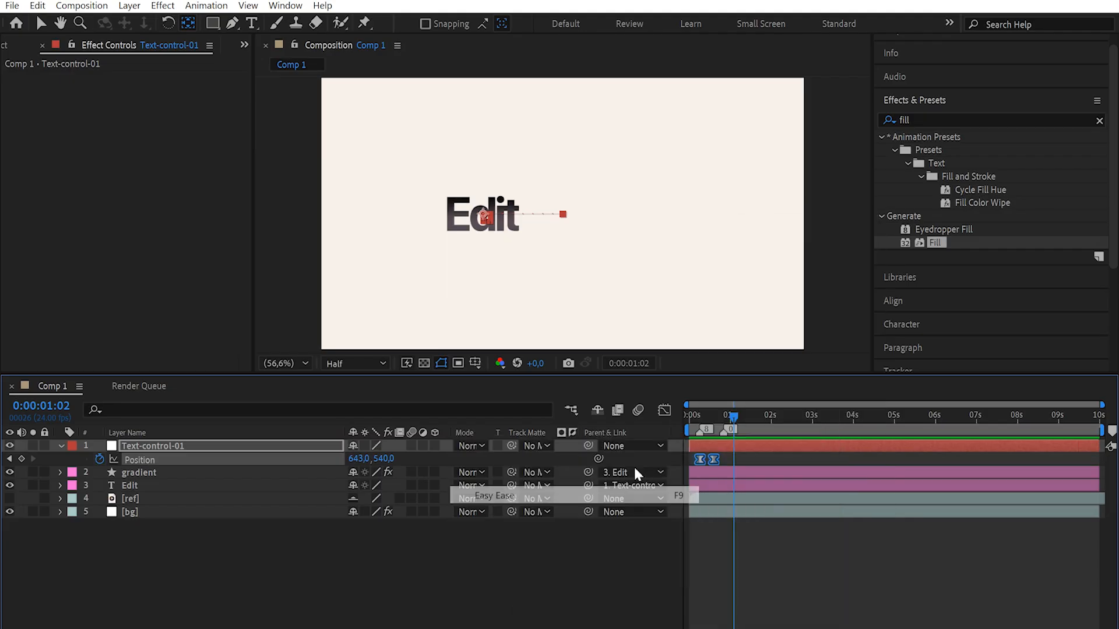
Step: Set both position keyframes' velocity influence to 100% incoming and 50% outgoing, and preview the animation
{"action": "left_click", "coordinate": [704, 460]}
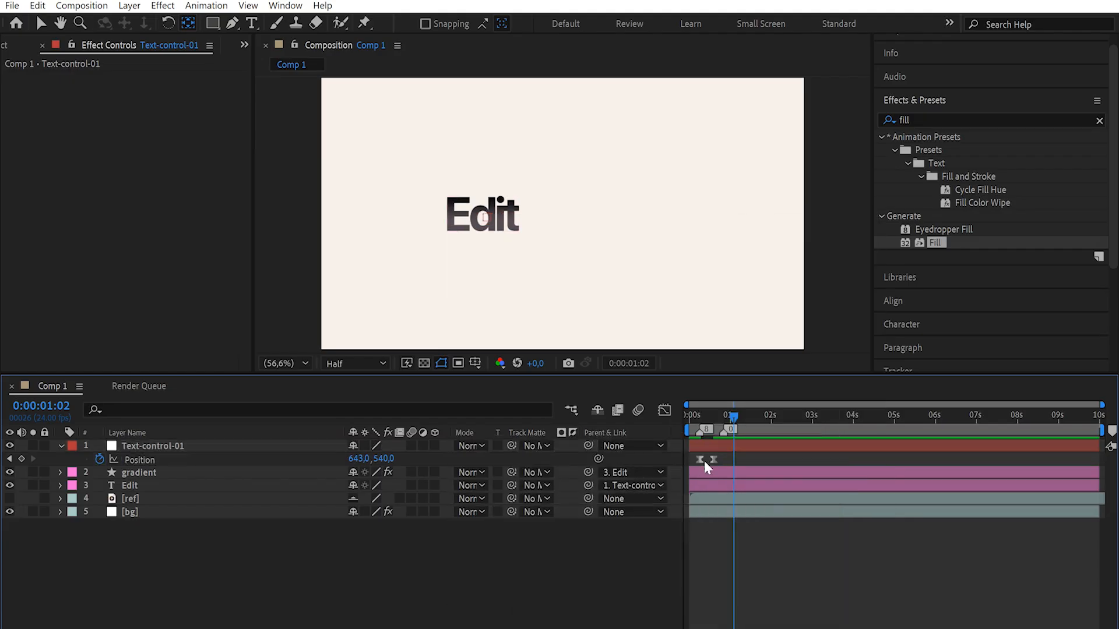
{"action": "left_click_drag", "start_coordinate": [734, 458], "coordinate": [683, 465]}
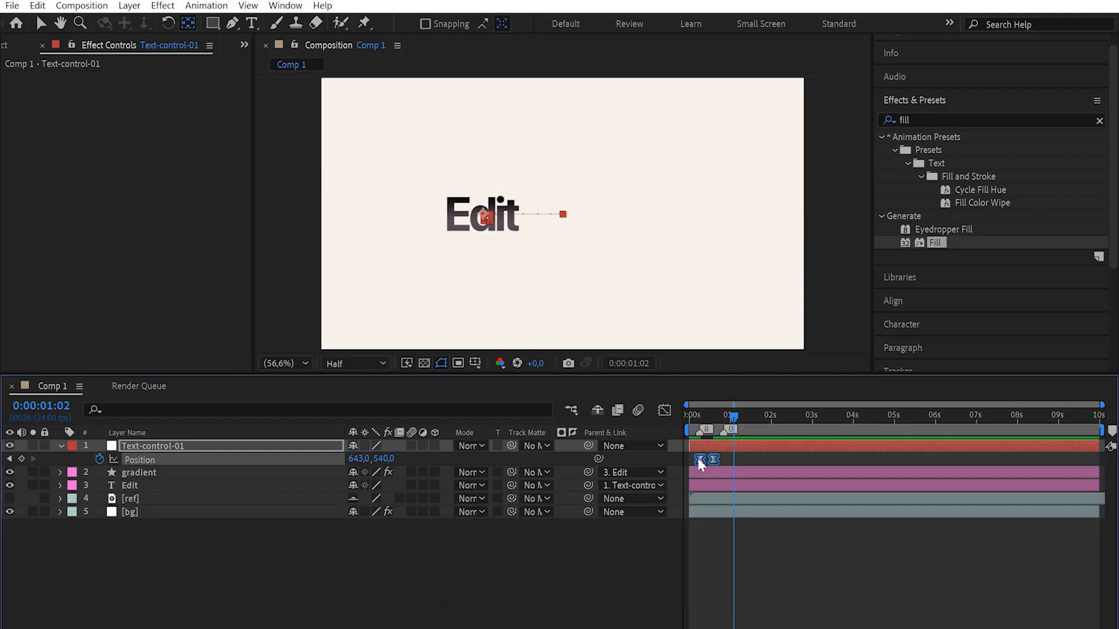
{"action": "right_click", "coordinate": [700, 462]}
{"action": "left_click", "coordinate": [758, 428]}
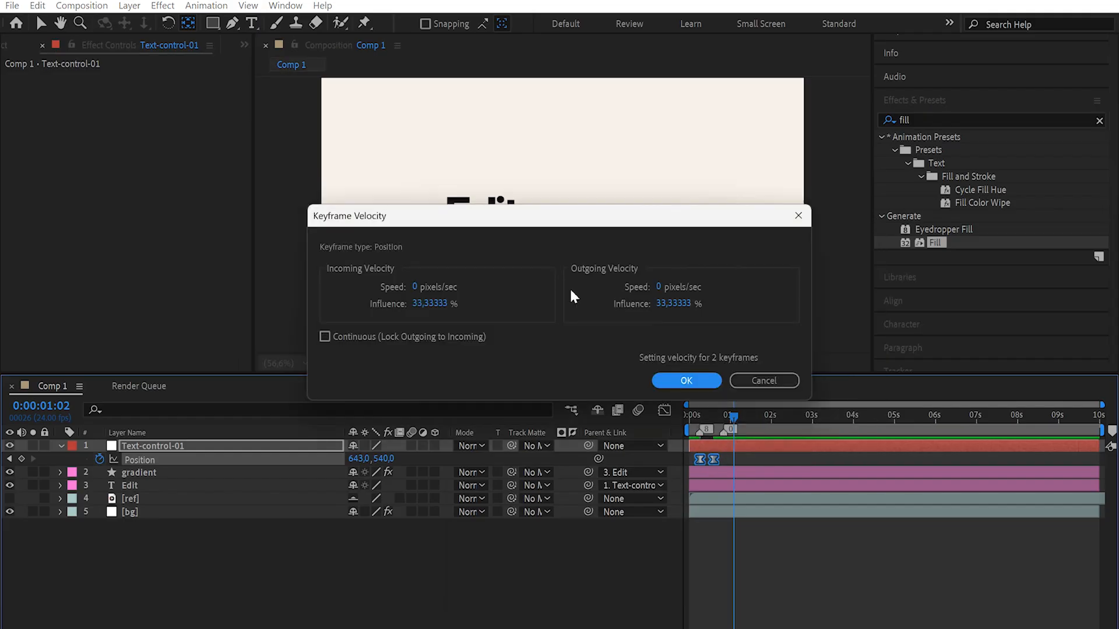
{"action": "left_click", "coordinate": [432, 304]}
{"action": "type", "text": "100"}
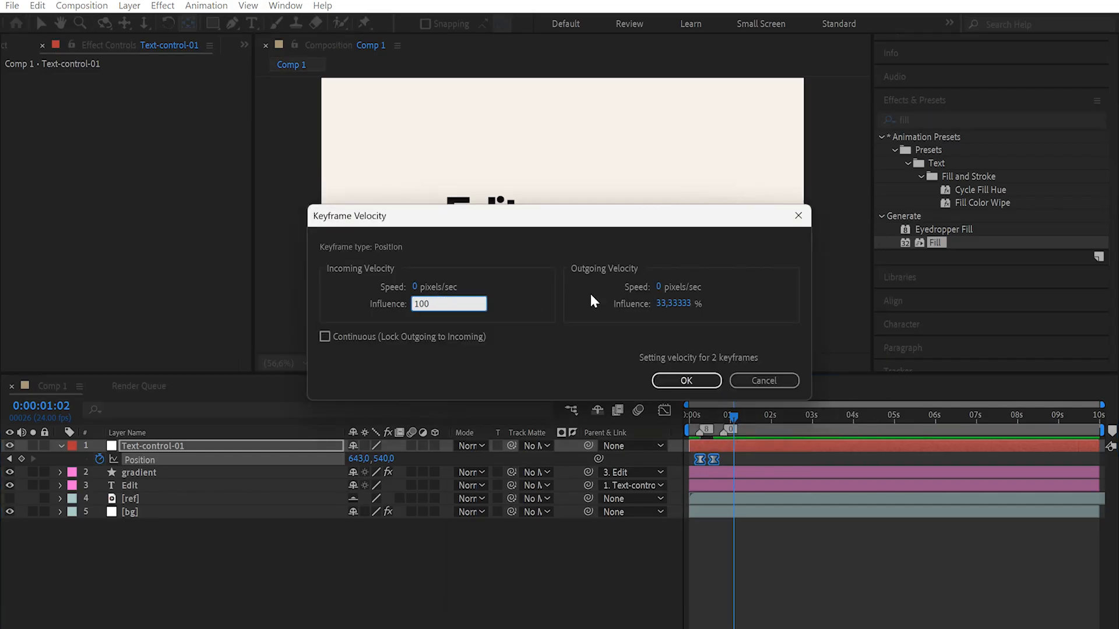
{"action": "left_click", "coordinate": [673, 303]}
{"action": "type", "text": "100"}
{"action": "key", "text": "Return"}
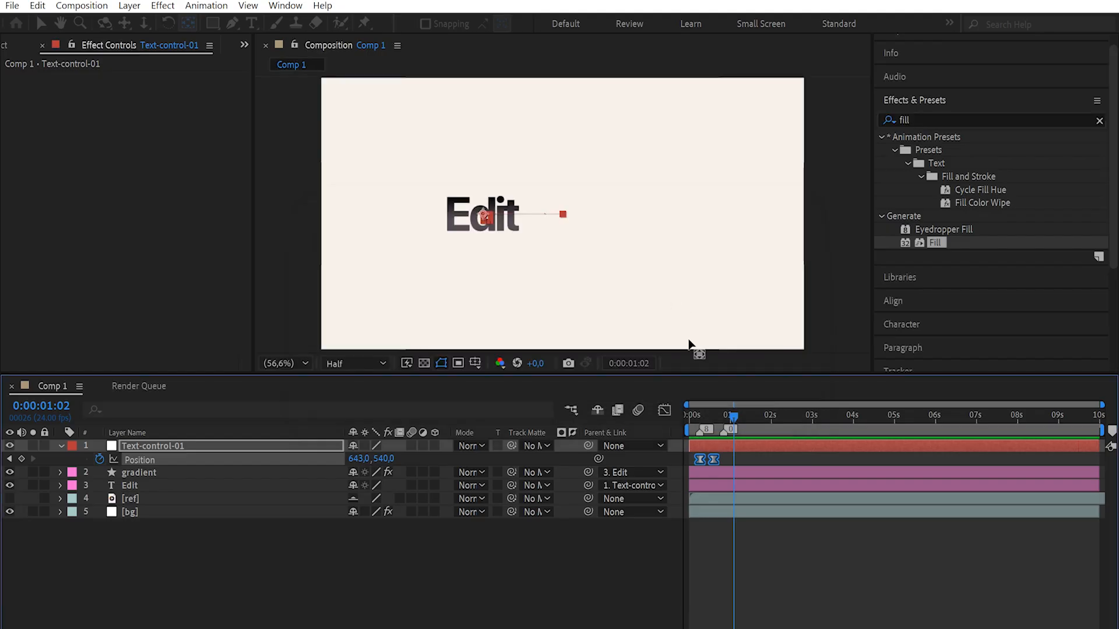
{"action": "key", "text": "space"}
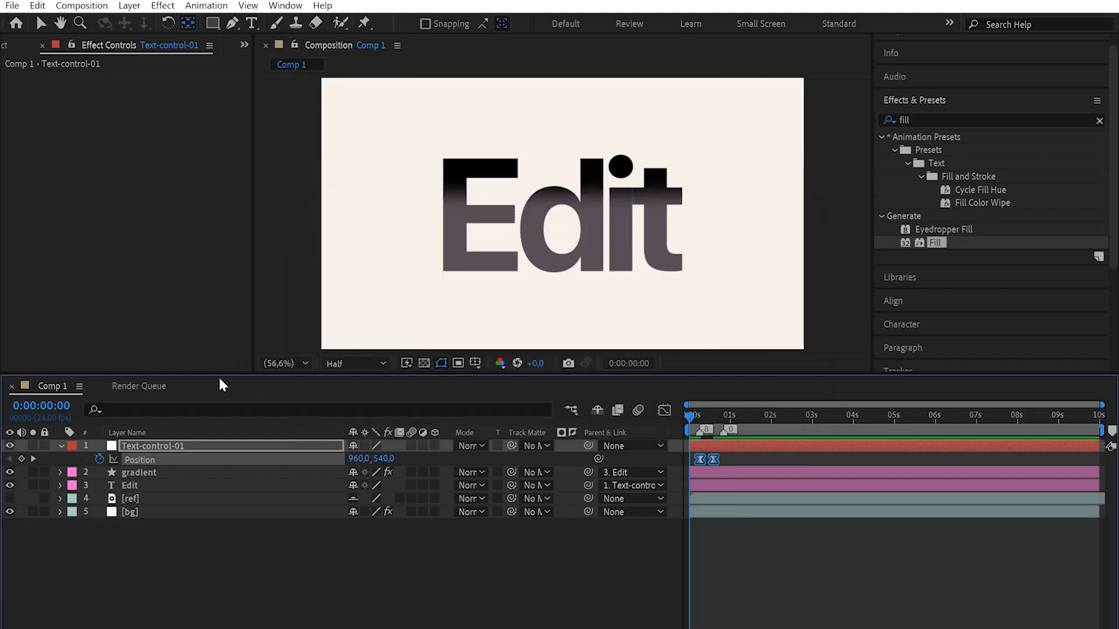
{"action": "key", "text": "space"}
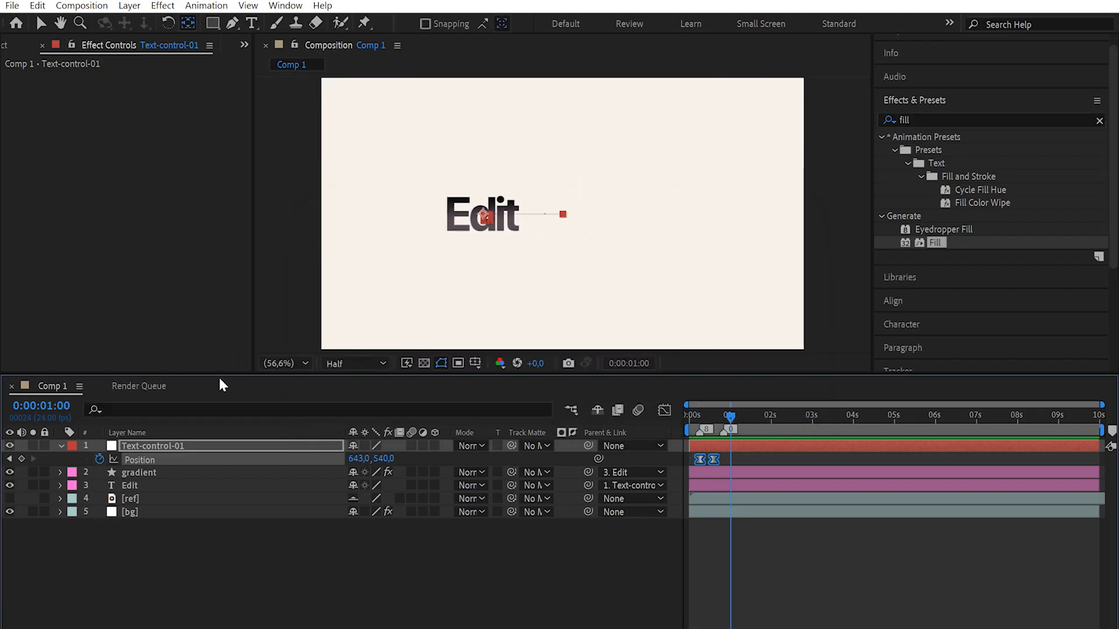
Step: Reveal all keyframed properties of the Text-control-01 null and enlarge the timeline's time scale around its keyframes
{"action": "key", "text": "u"}
{"action": "left_click", "coordinate": [732, 588]}
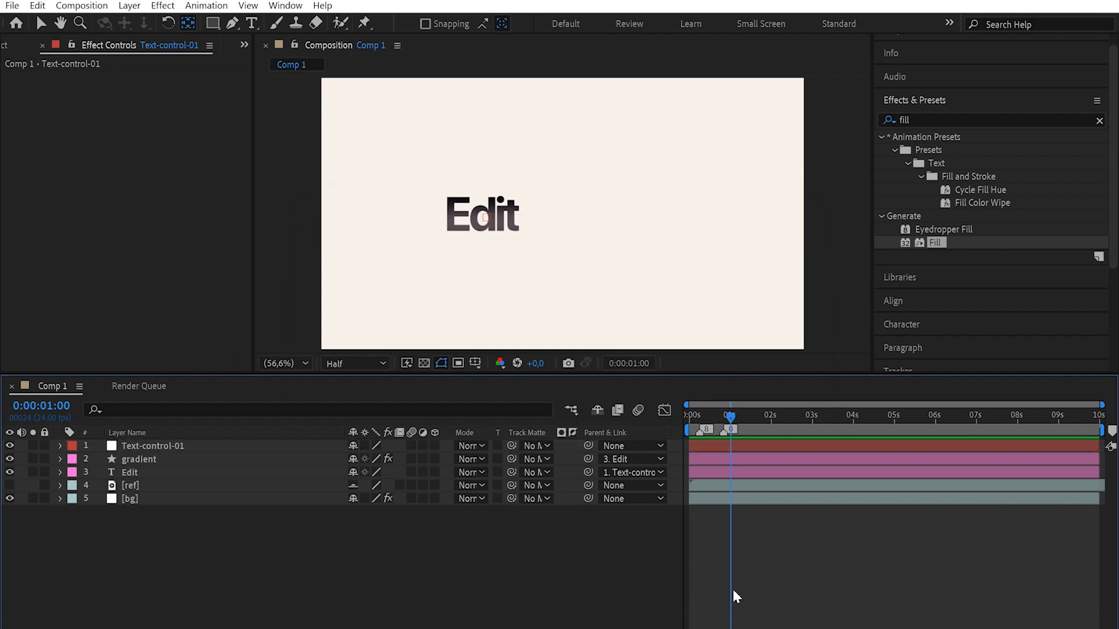
{"action": "key", "text": "u"}
{"action": "key", "text": "equal"}
{"action": "key", "text": "equal"}
{"action": "key", "text": "equal"}
{"action": "key", "text": "equal"}
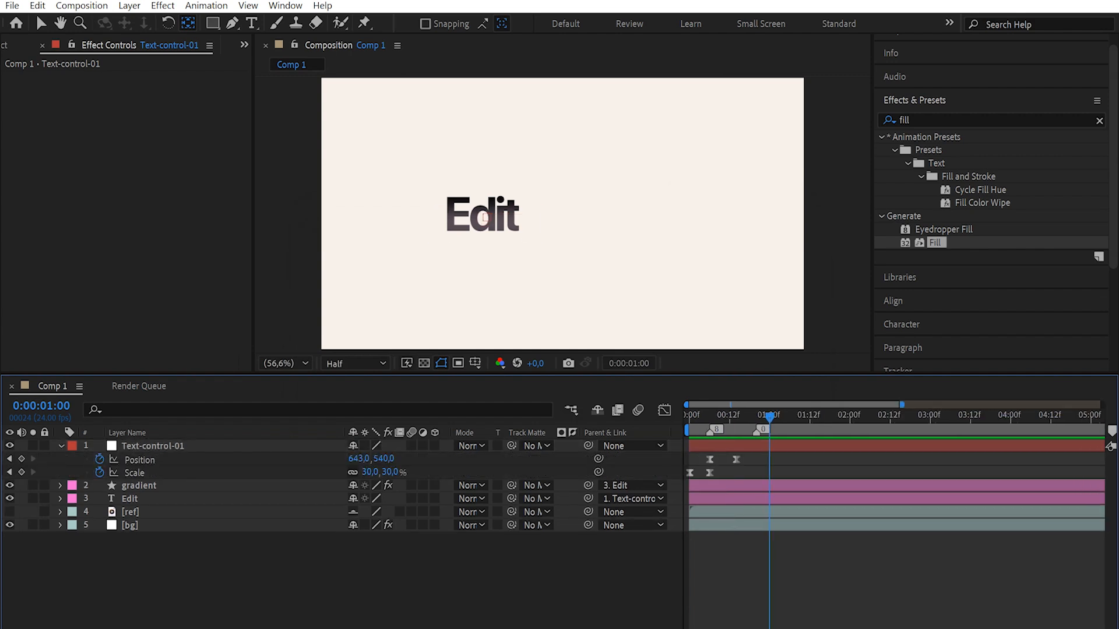
{"action": "scroll", "coordinate": [753, 581], "scroll_direction": "left", "scroll_amount": 5}
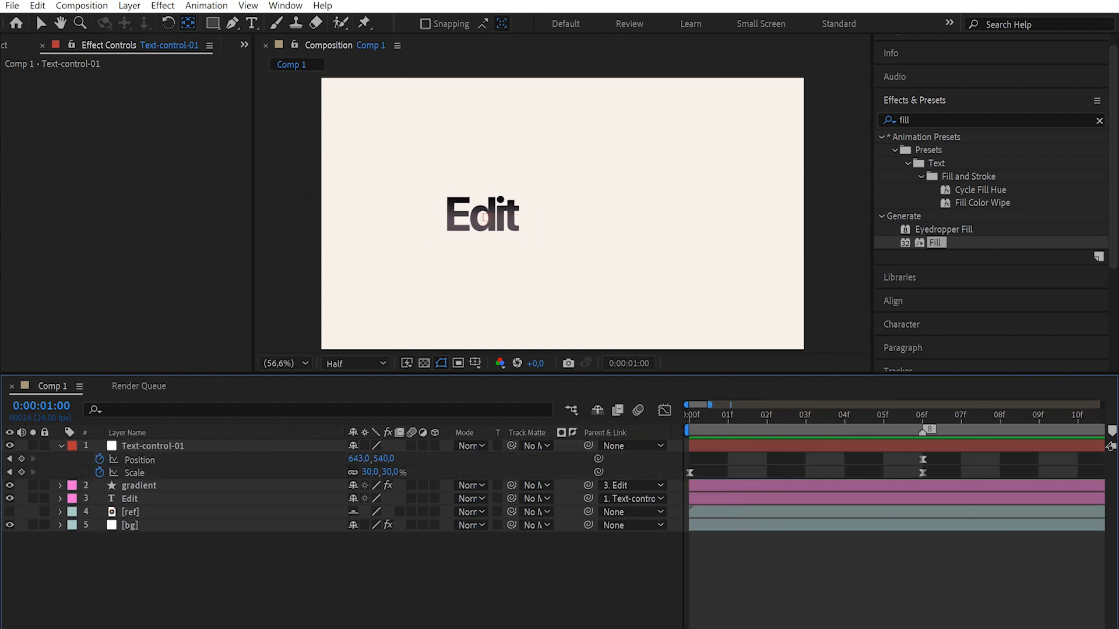
{"action": "key", "text": "minus"}
{"action": "key", "text": "minus"}
{"action": "key", "text": "minus"}
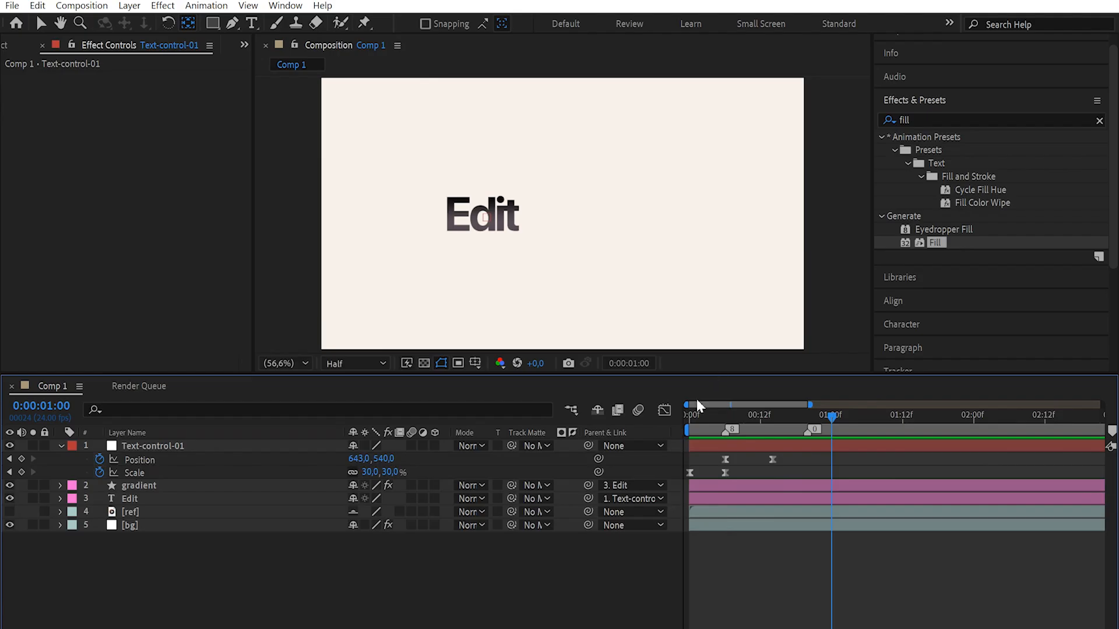
Step: Move the null's second scale keyframe to frame 10 and preview the animation from the start
{"action": "left_click", "coordinate": [693, 416]}
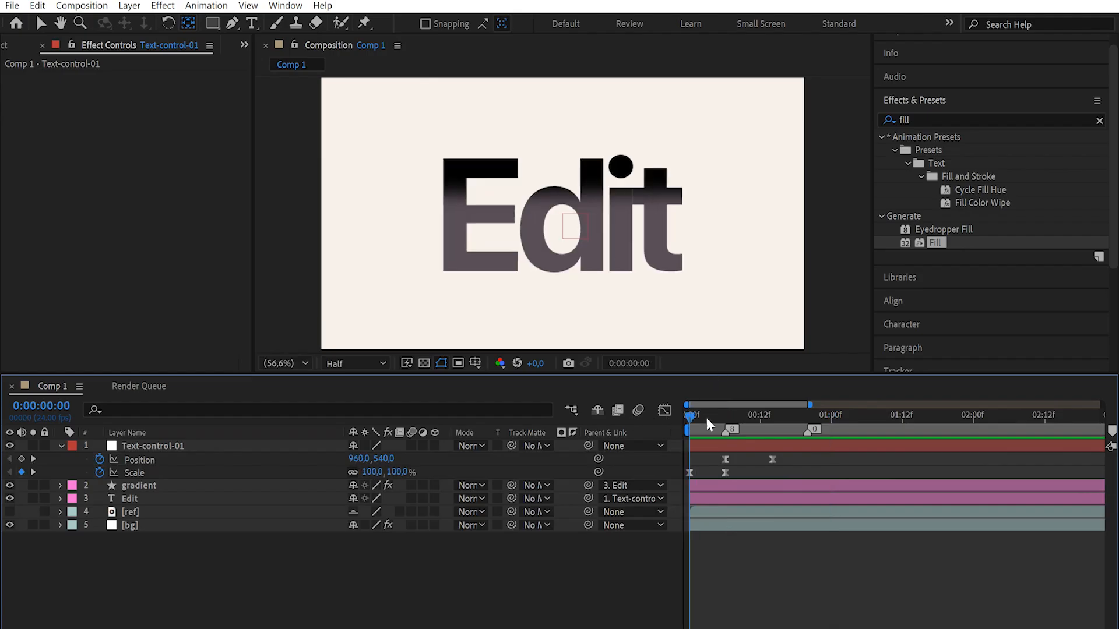
{"action": "left_click_drag", "start_coordinate": [706, 419], "coordinate": [751, 432]}
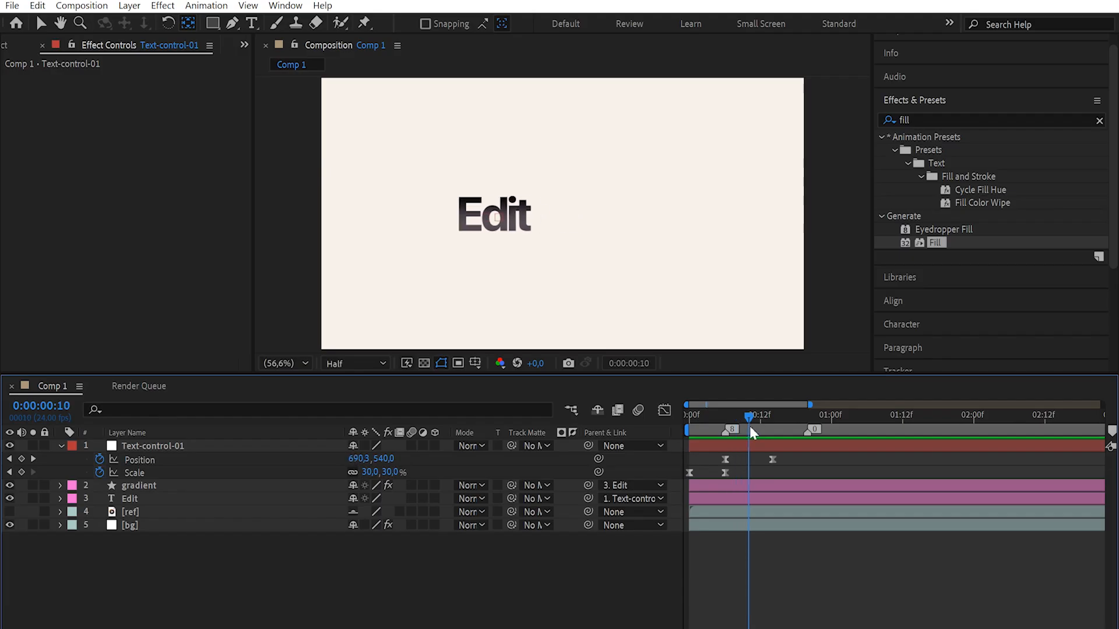
{"action": "left_click_drag", "start_coordinate": [726, 472], "coordinate": [749, 473]}
{"action": "left_click", "coordinate": [691, 416]}
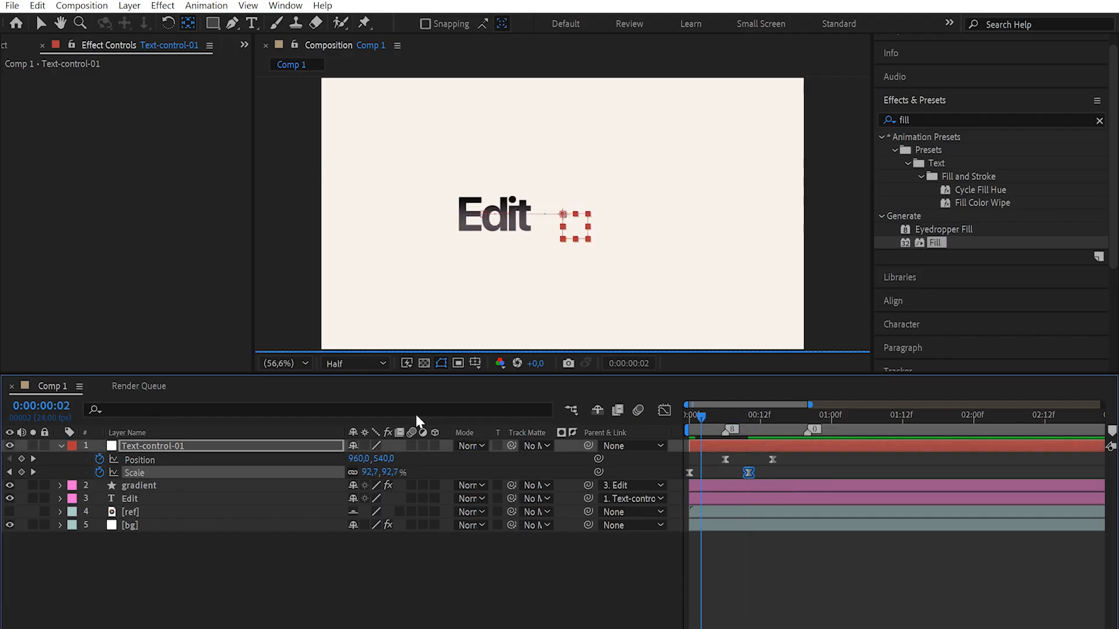
{"action": "key", "text": "space"}
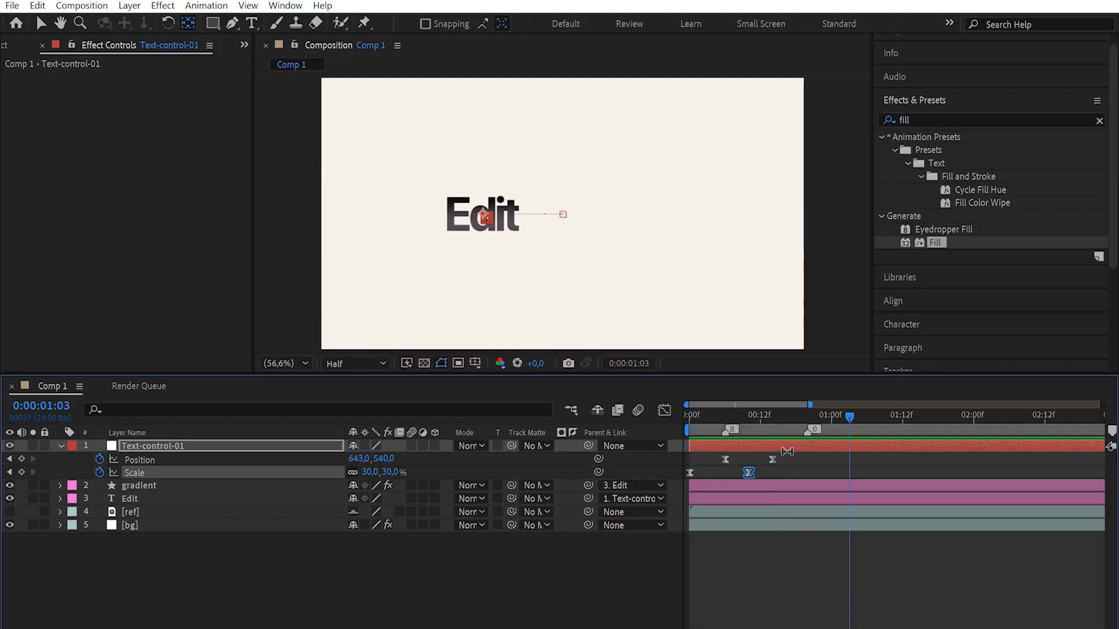
Step: Set both position keyframes' velocity influence to 65% incoming and 65% outgoing, and preview from the start
{"action": "left_click_drag", "start_coordinate": [792, 464], "coordinate": [715, 455]}
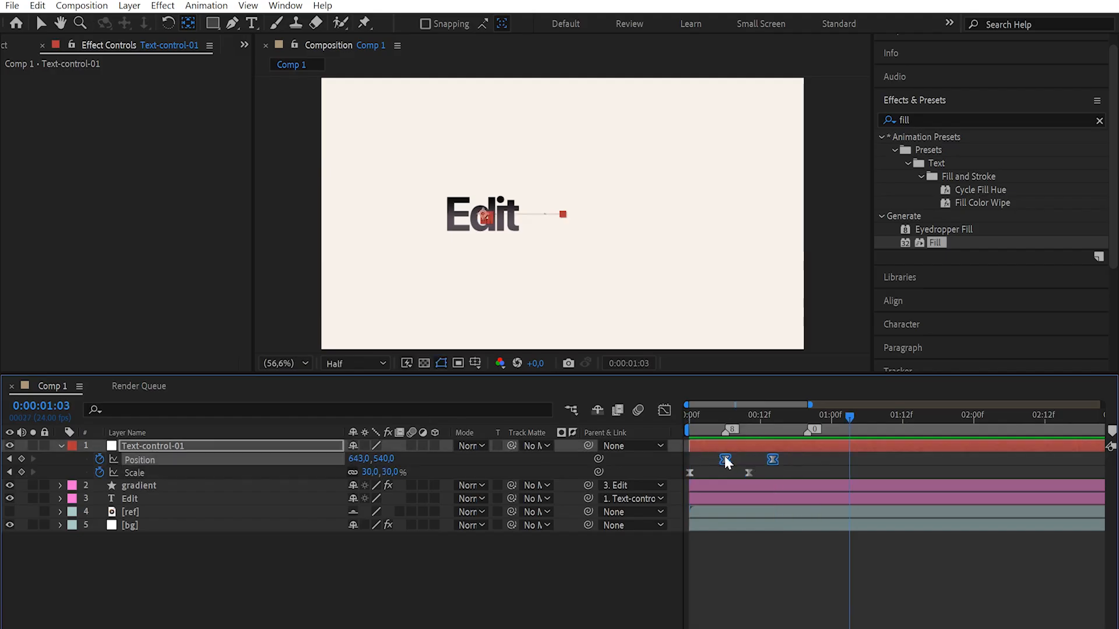
{"action": "right_click", "coordinate": [725, 460]}
{"action": "left_click", "coordinate": [770, 429]}
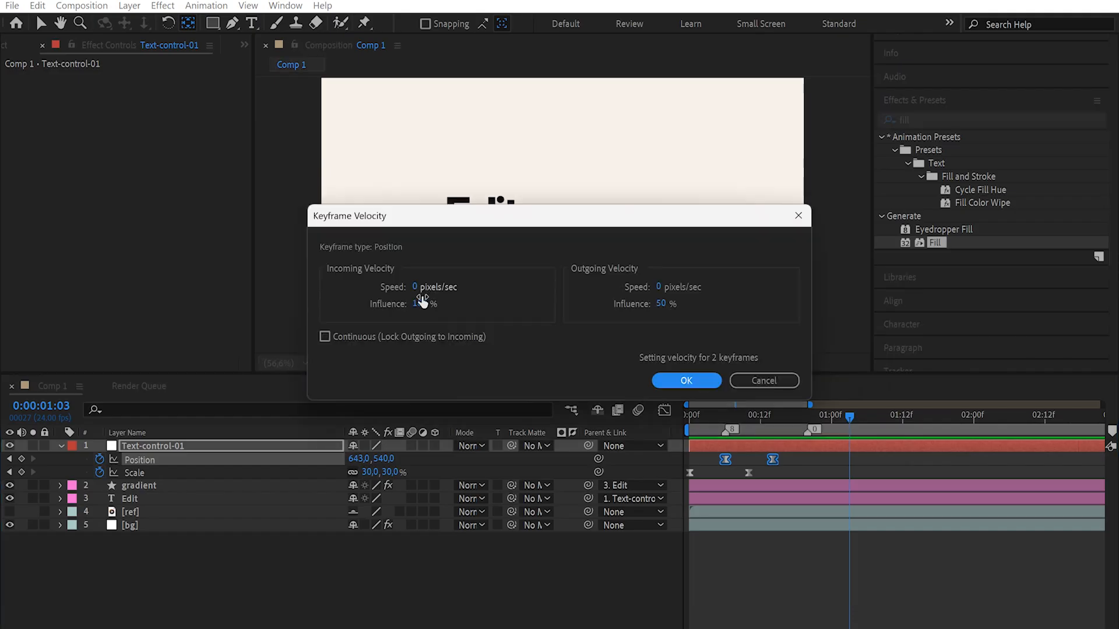
{"action": "left_click", "coordinate": [421, 303]}
{"action": "type", "text": "65"}
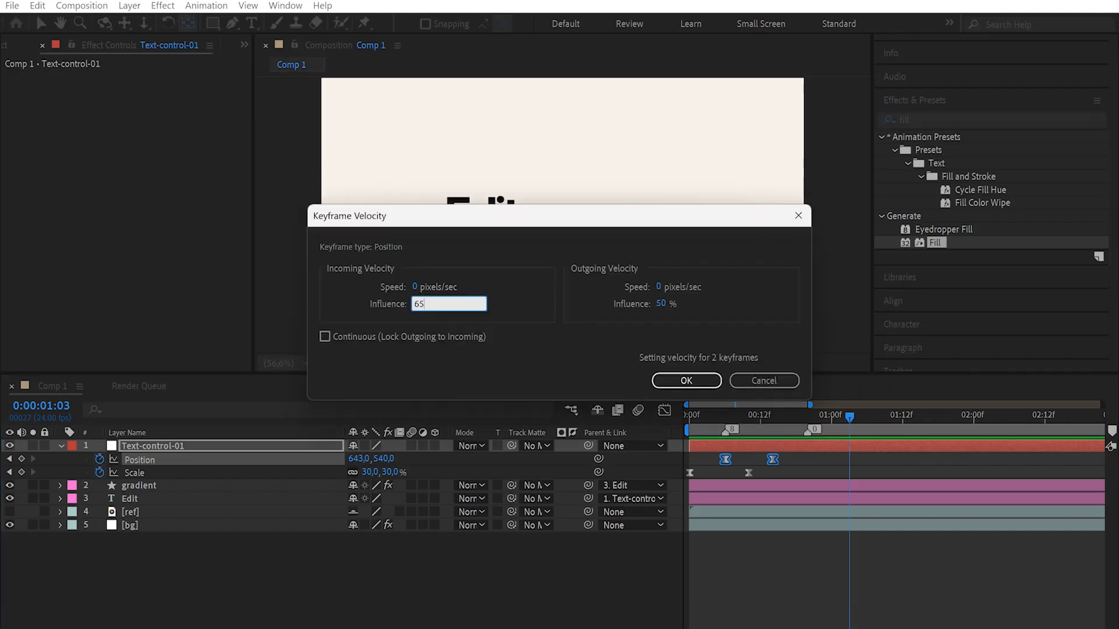
{"action": "left_click", "coordinate": [663, 302]}
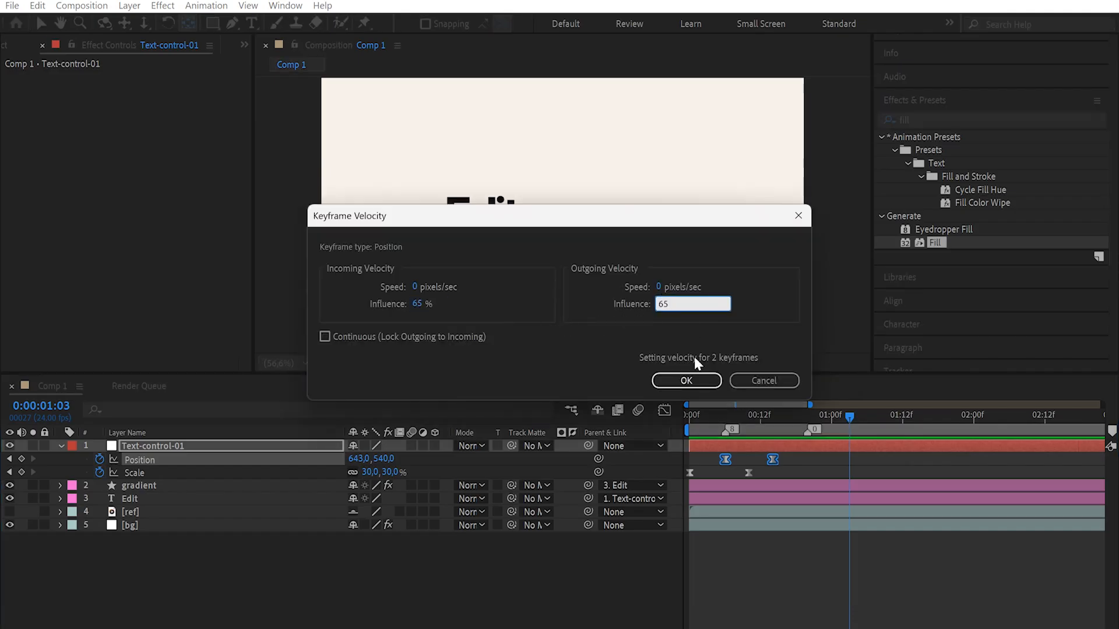
{"action": "left_click", "coordinate": [687, 381]}
{"action": "left_click", "coordinate": [689, 422]}
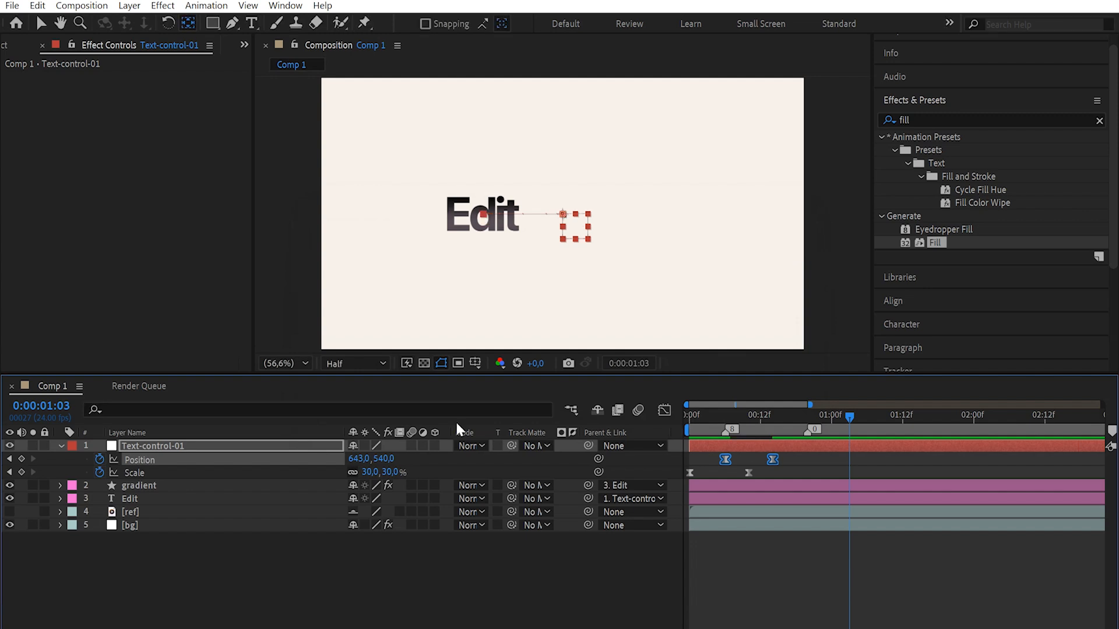
{"action": "key", "text": "space"}
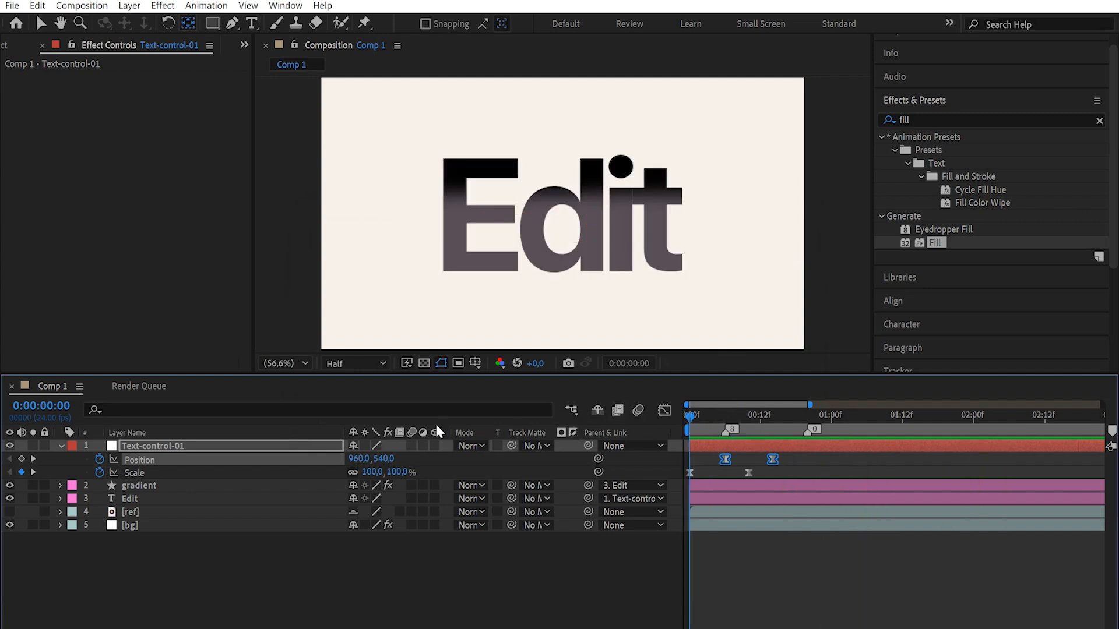
{"action": "key", "text": "space"}
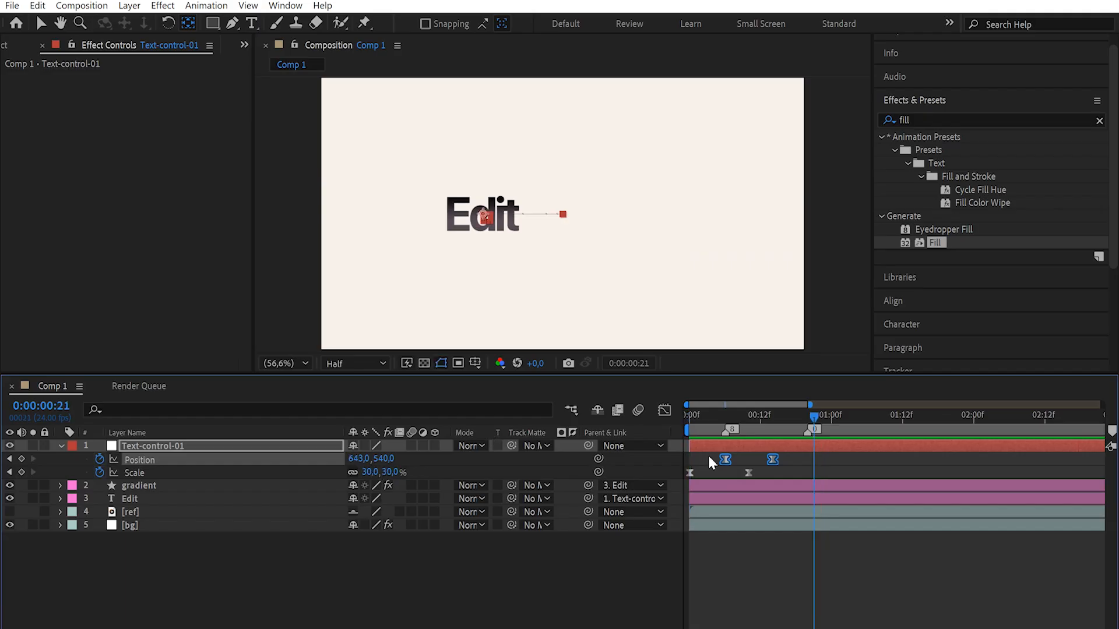
Step: Set both position keyframes' velocity influence to 100% incoming and 50% outgoing
{"action": "right_click", "coordinate": [727, 463]}
{"action": "left_click", "coordinate": [752, 432]}
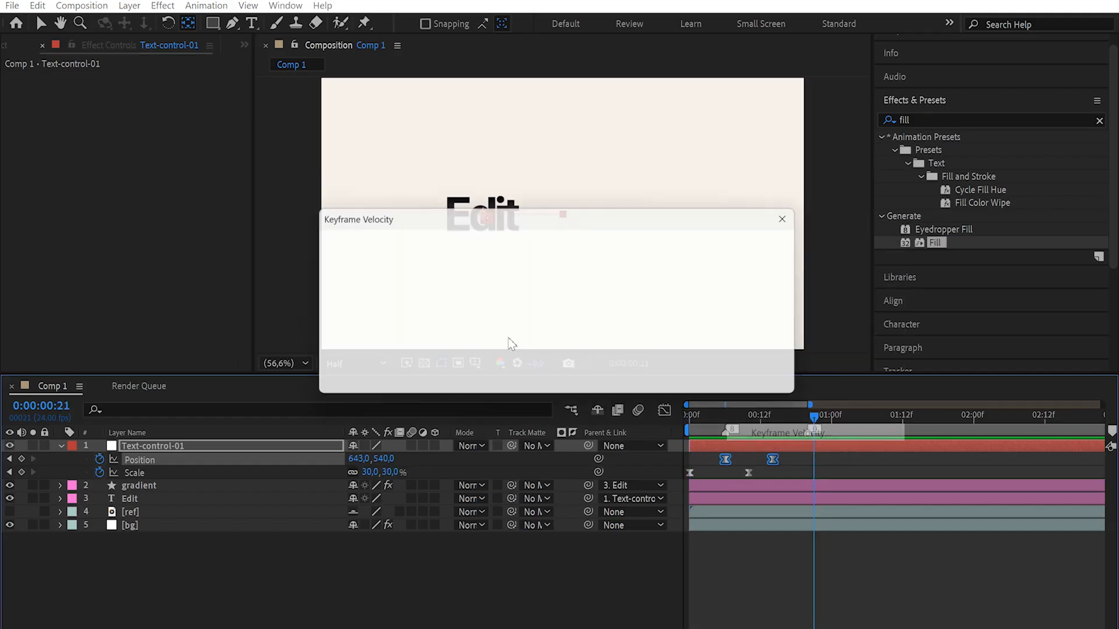
{"action": "left_click", "coordinate": [418, 306]}
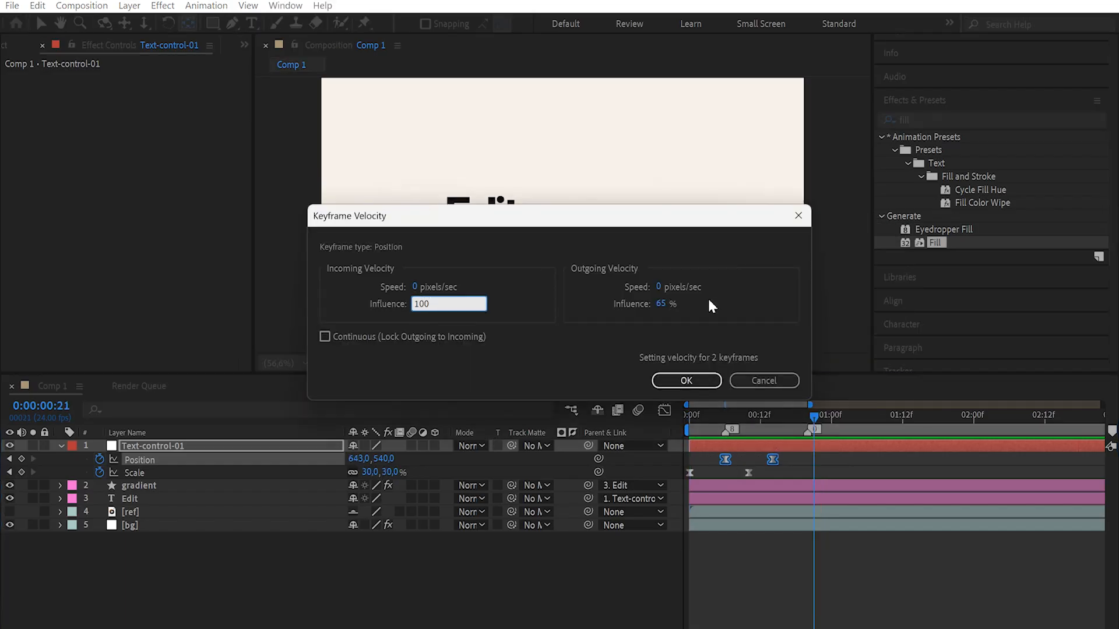
{"action": "left_click", "coordinate": [659, 304]}
{"action": "type", "text": "5"}
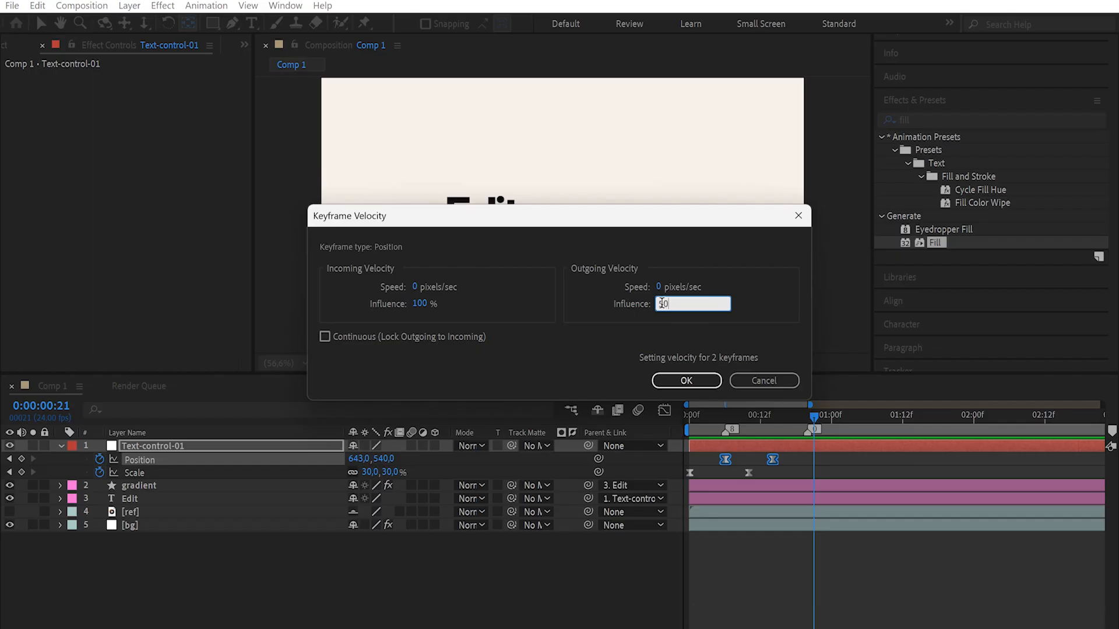
{"action": "key", "text": "Return"}
{"action": "left_click", "coordinate": [764, 569]}
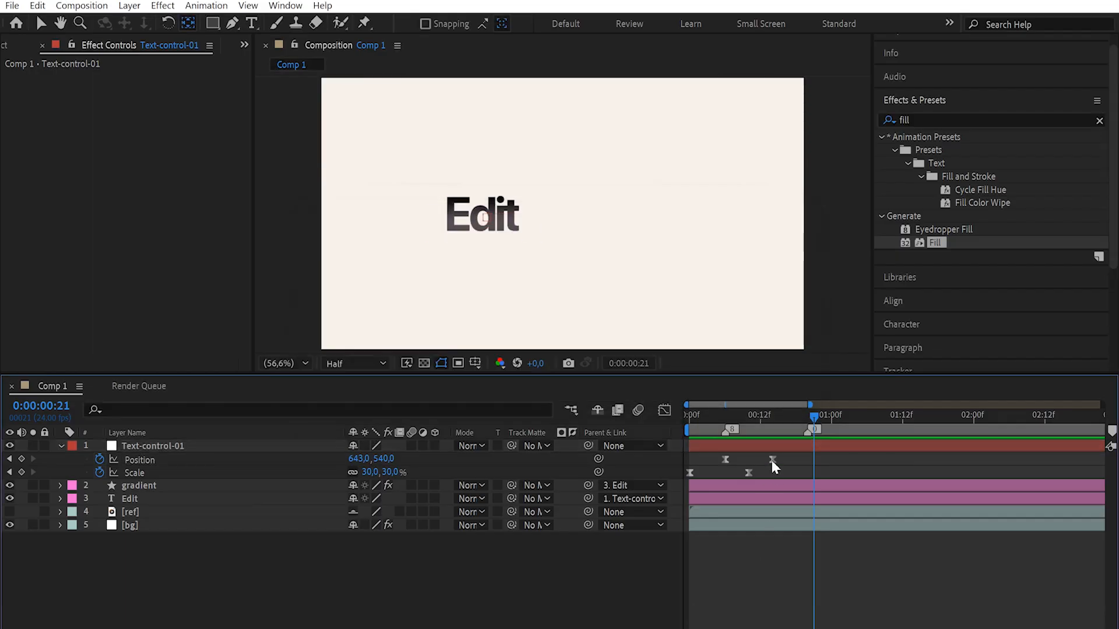
Step: Move the null's second position keyframe to the second marker at frame 20 and preview the animation from the start
{"action": "left_click_drag", "start_coordinate": [773, 462], "coordinate": [807, 461]}
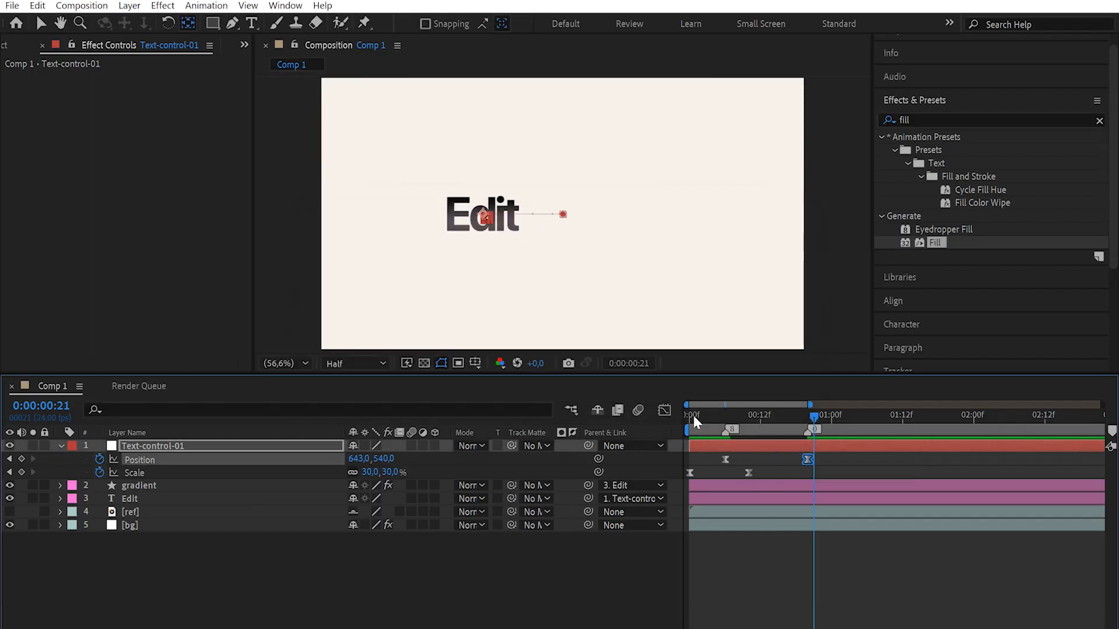
{"action": "key", "text": "space"}
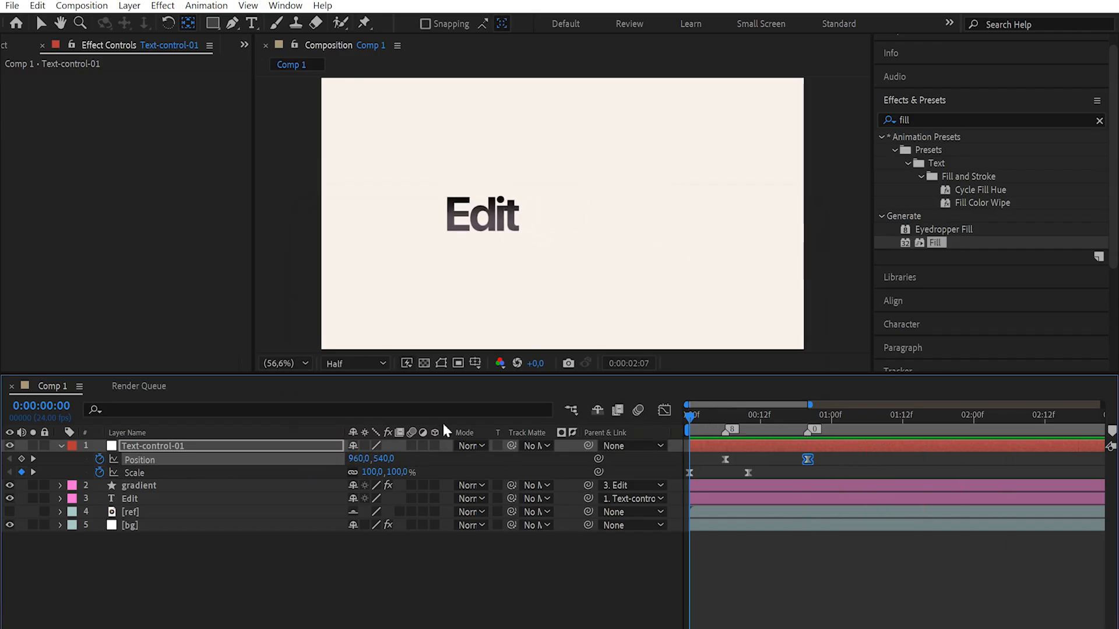
{"action": "key", "text": "space"}
{"action": "key", "text": "space"}
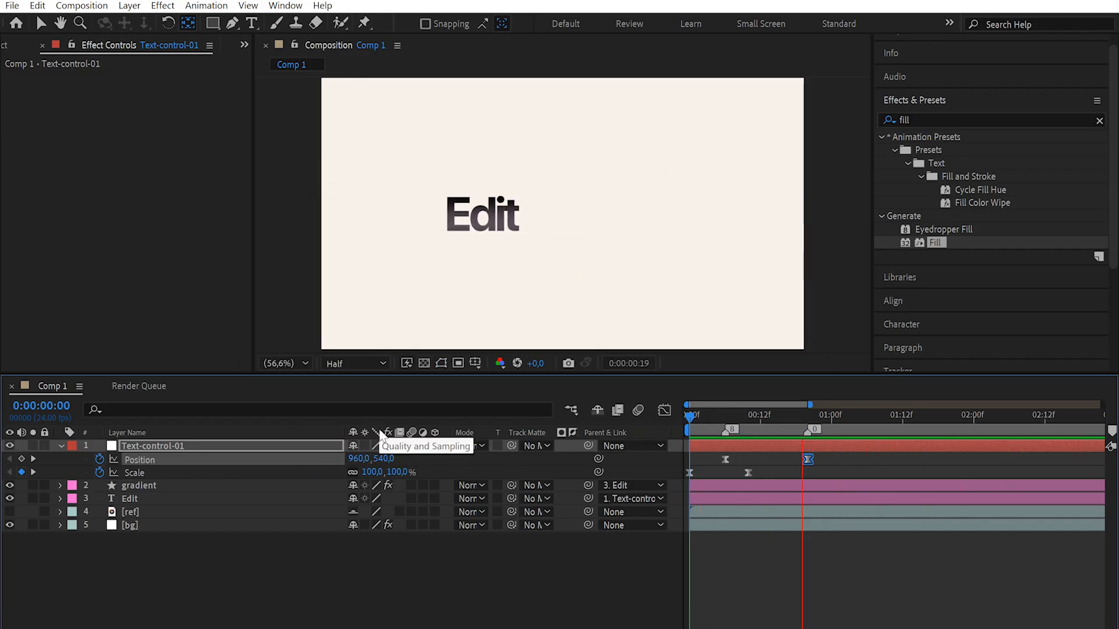
{"action": "key", "text": "space"}
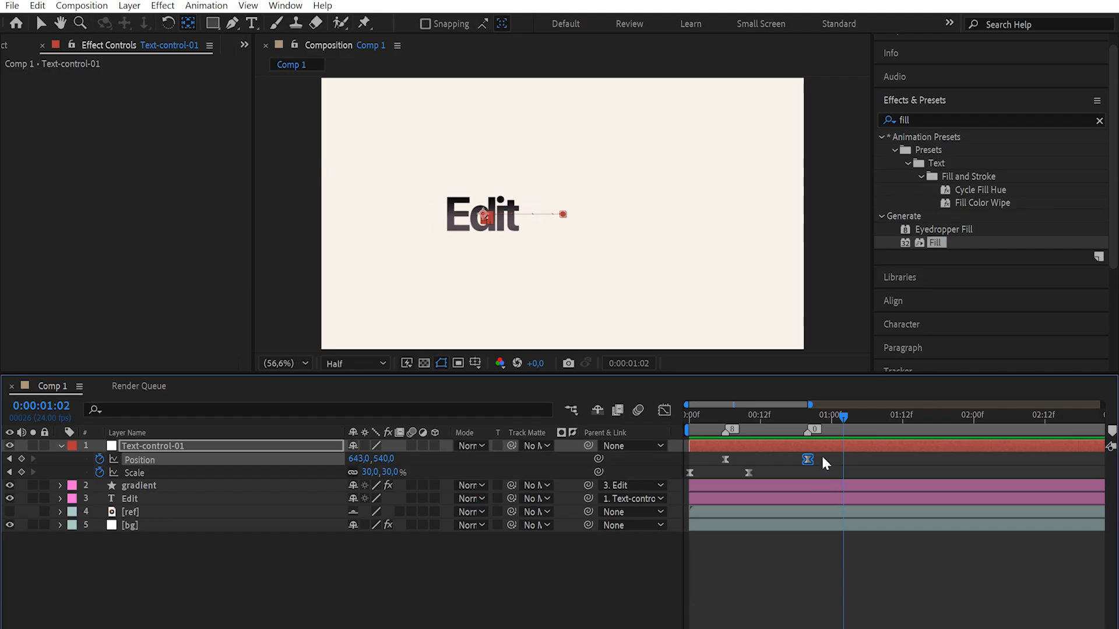
Step: Select all of the null's position and scale keyframes and examine their speed curves in the Graph Editor
{"action": "left_click_drag", "start_coordinate": [822, 457], "coordinate": [668, 473]}
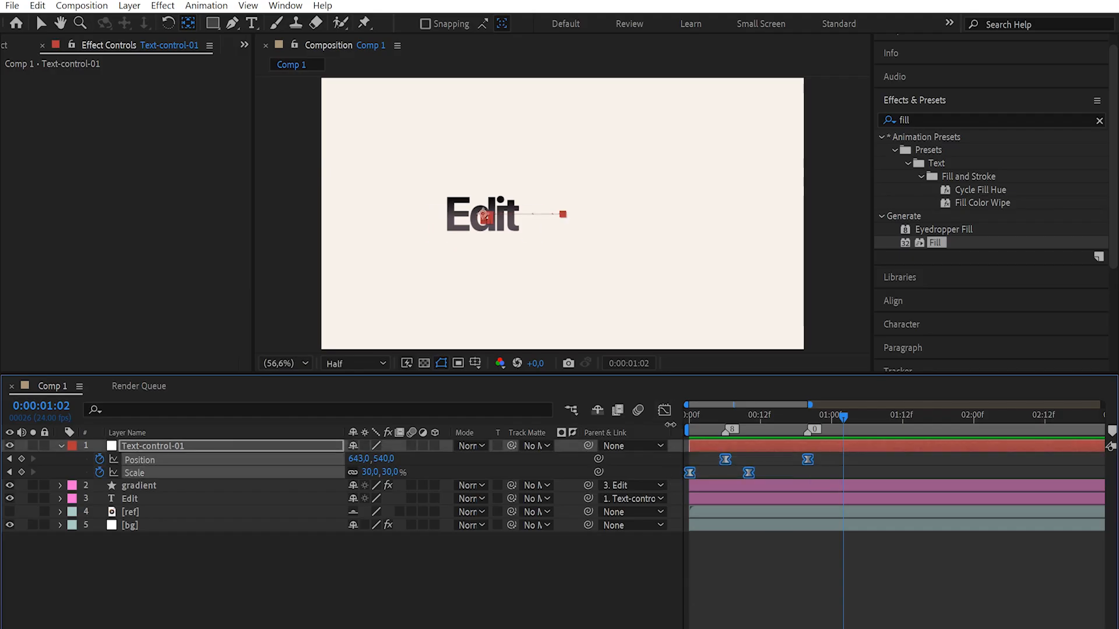
{"action": "left_click", "coordinate": [668, 410]}
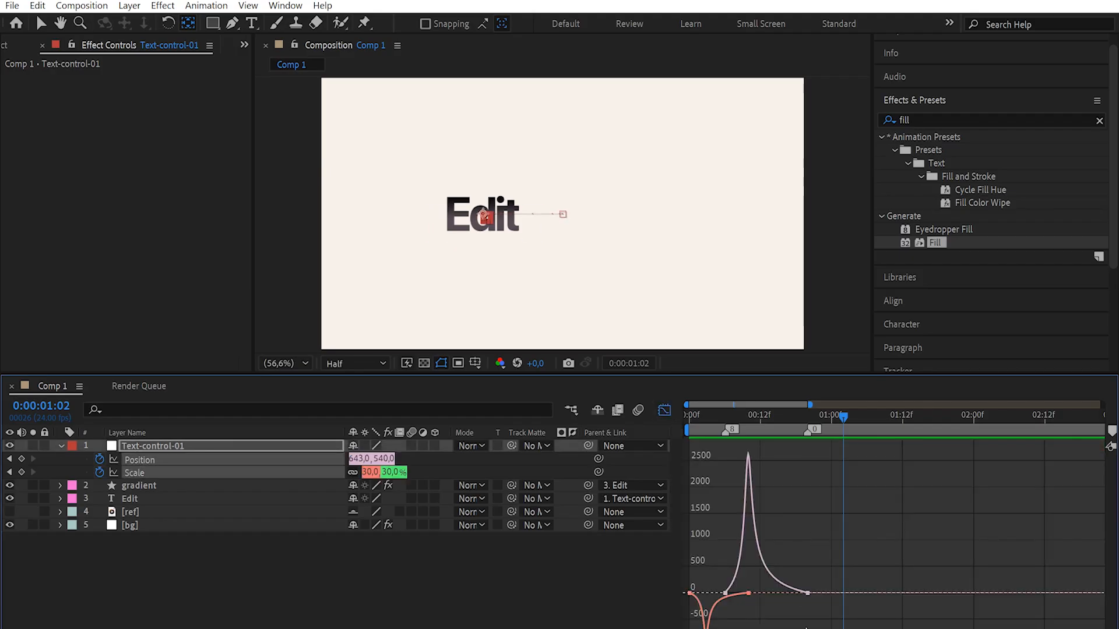
{"action": "left_click", "coordinate": [799, 628]}
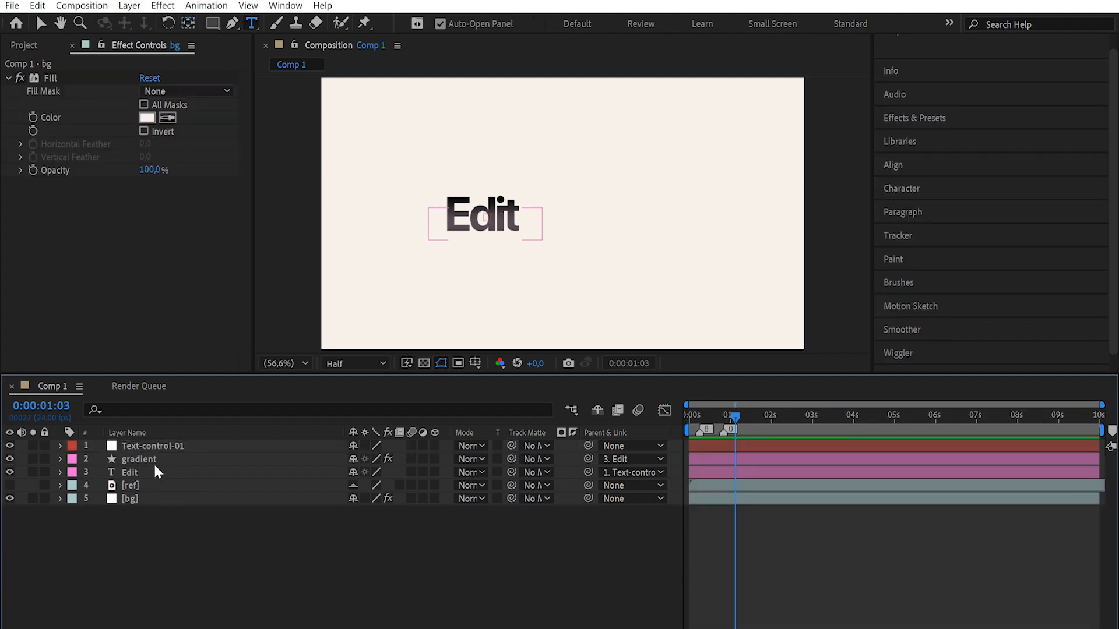
Step: Duplicate the gradient and Edit layers and place the copies above the Text-control-01 null
{"action": "left_click", "coordinate": [152, 461]}
{"action": "left_click", "coordinate": [153, 472], "text": "shift"}
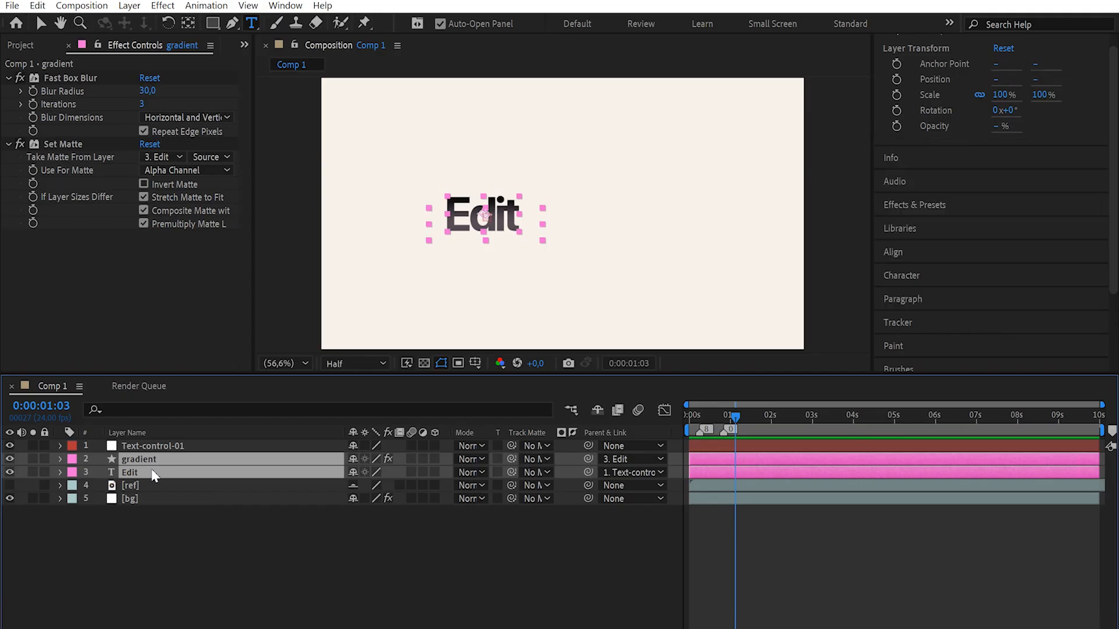
{"action": "key", "text": "ctrl+d"}
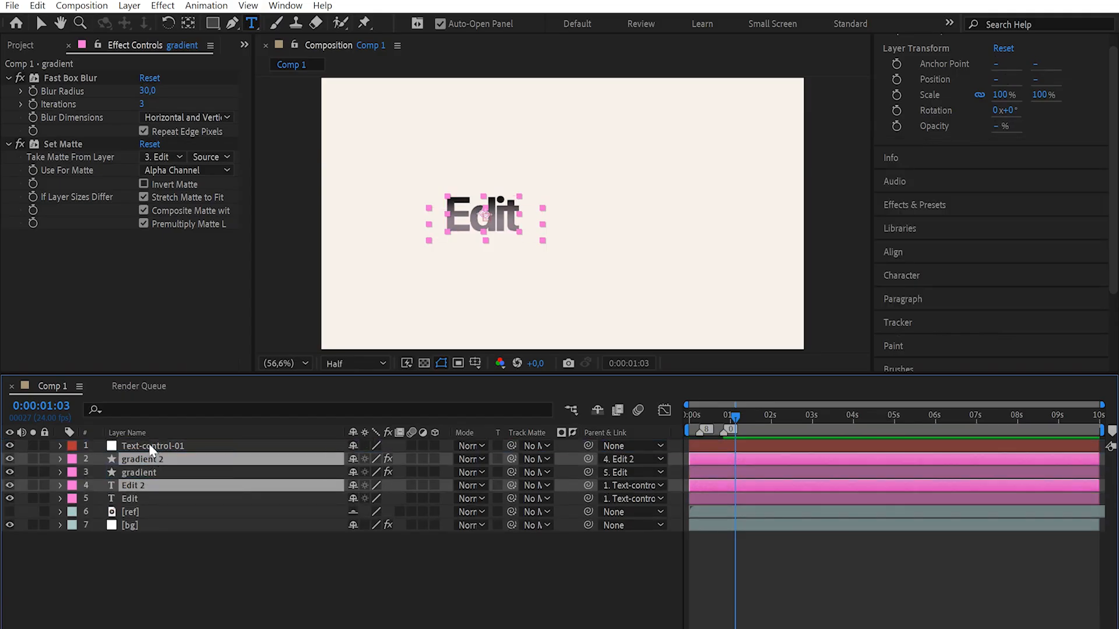
{"action": "left_click_drag", "start_coordinate": [150, 447], "coordinate": [151, 447]}
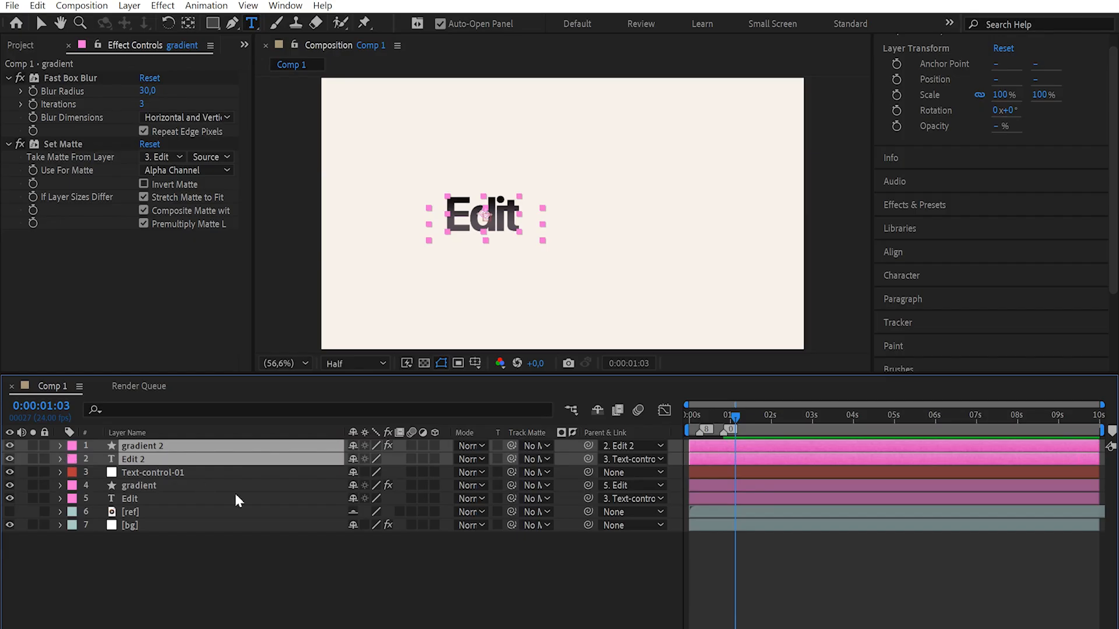
{"action": "left_click", "coordinate": [289, 610]}
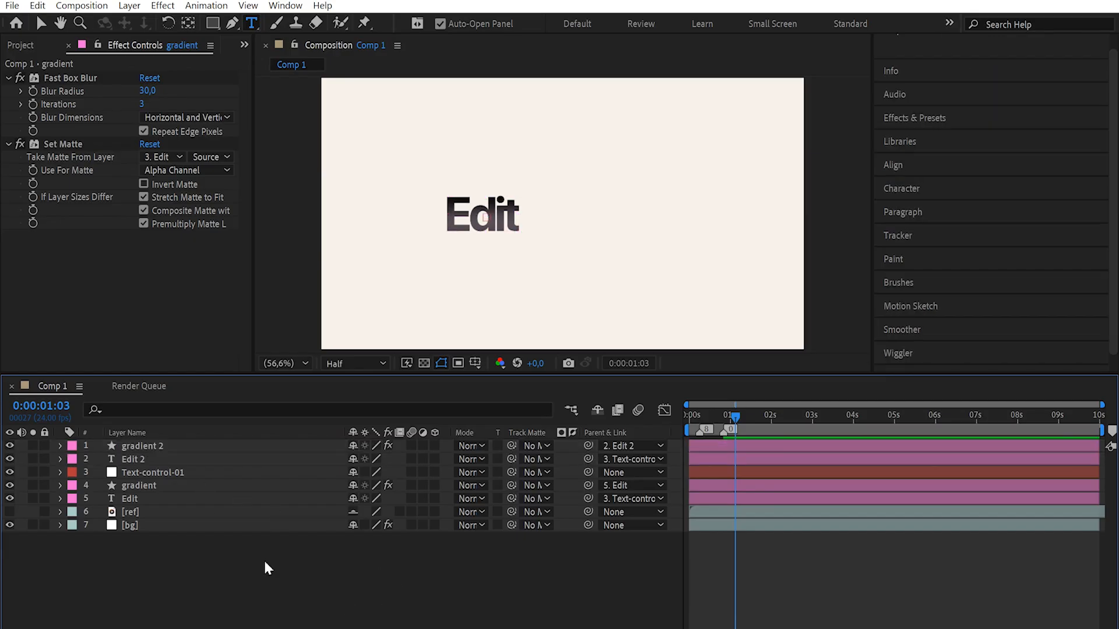
Step: Shift the Edit 2 text horizontally to an X position of 1165.3, beside the original word
{"action": "left_click", "coordinate": [161, 460]}
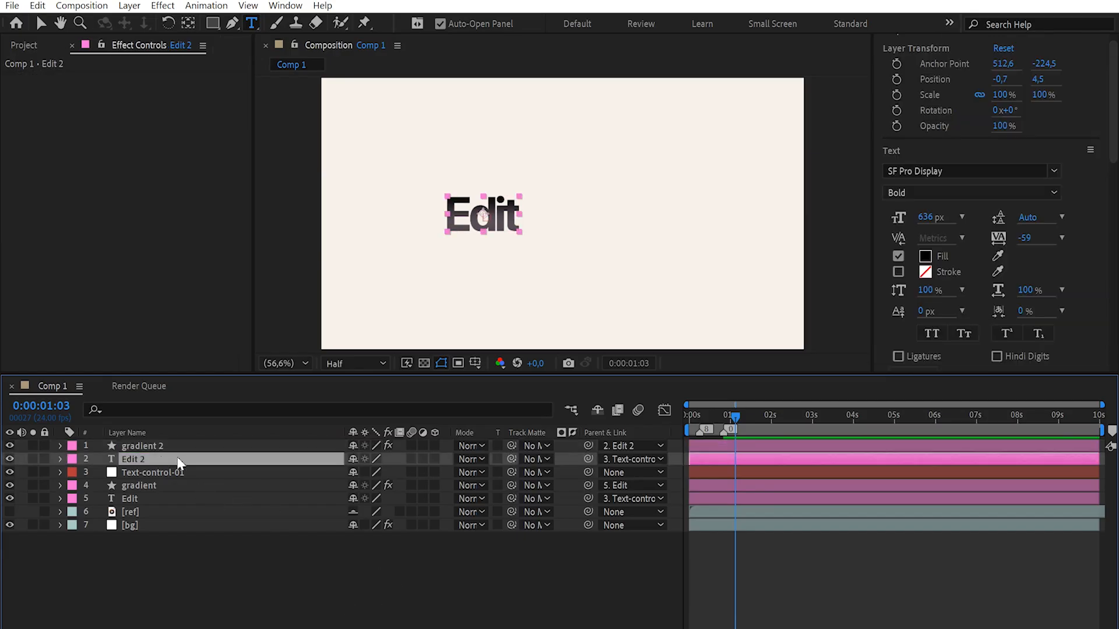
{"action": "key", "text": "p"}
{"action": "left_click_drag", "start_coordinate": [362, 473], "coordinate": [735, 473]}
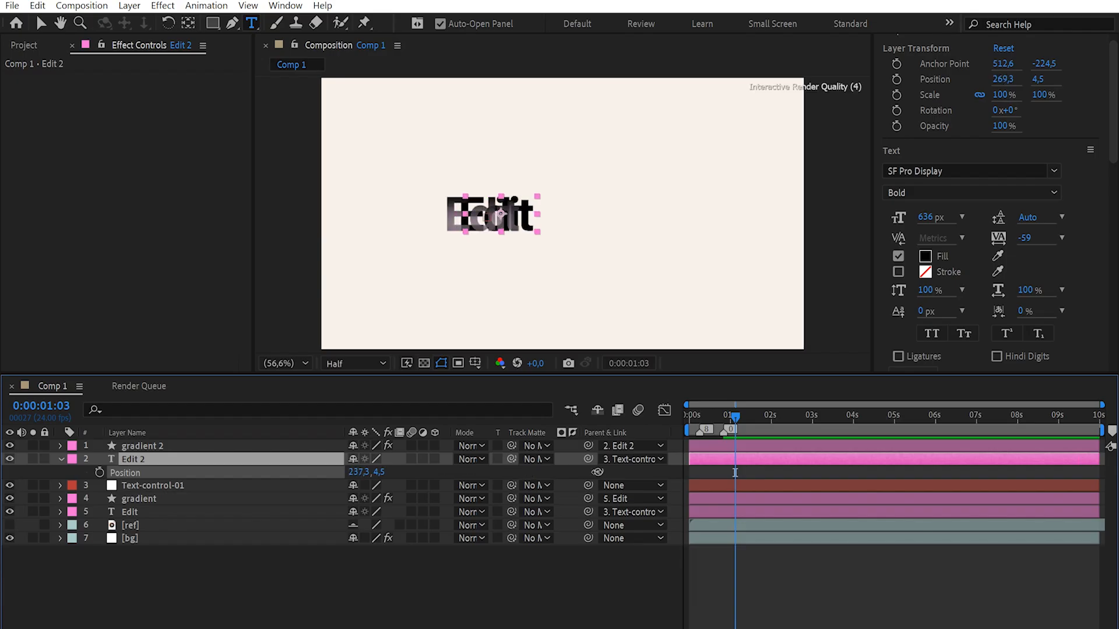
{"action": "left_click_drag", "start_coordinate": [598, 473], "coordinate": [811, 464]}
{"action": "key", "text": "ctrl+z"}
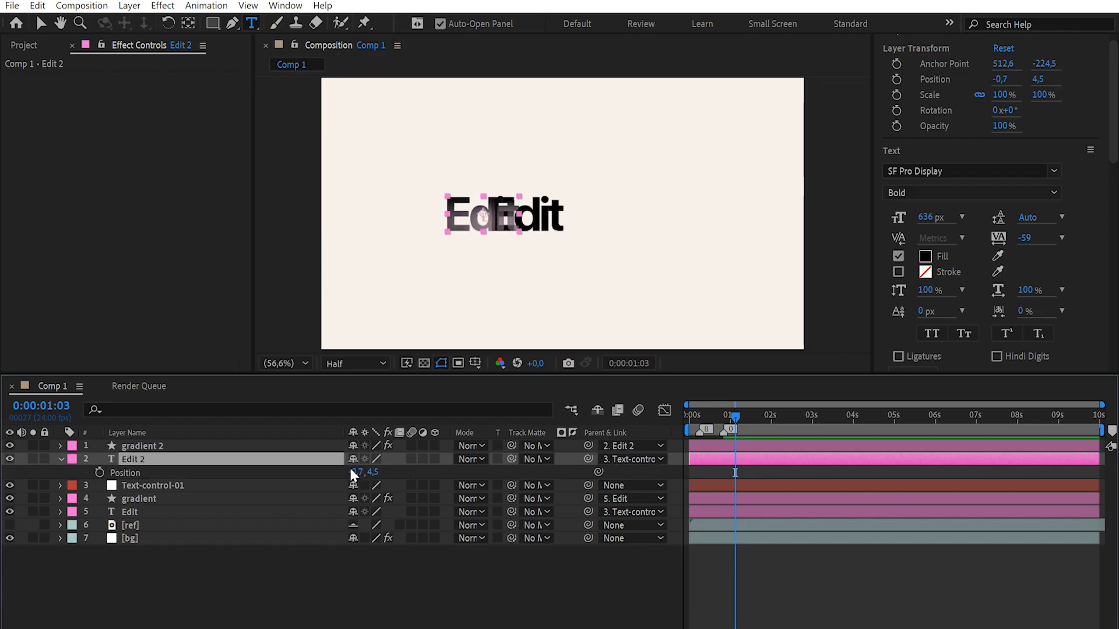
{"action": "left_click_drag", "start_coordinate": [354, 473], "coordinate": [946, 487]}
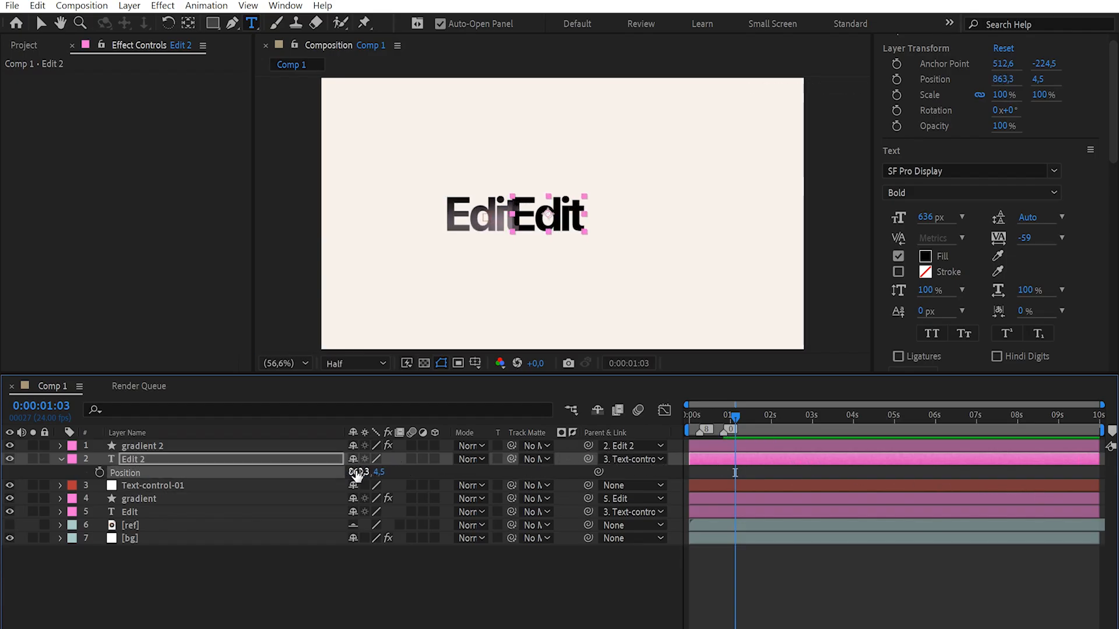
{"action": "left_click_drag", "start_coordinate": [358, 472], "coordinate": [536, 471]}
{"action": "left_click", "coordinate": [260, 605]}
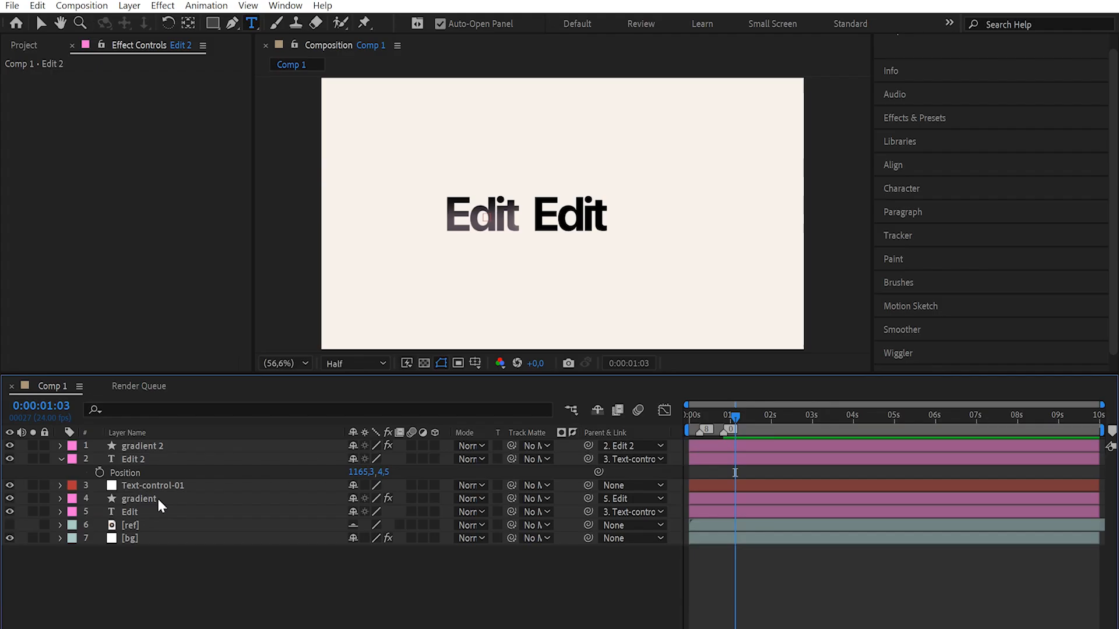
Step: Set the gradient 2 layer's Set Matte effect to take its matte from the Edit 2 layer
{"action": "left_click", "coordinate": [162, 446]}
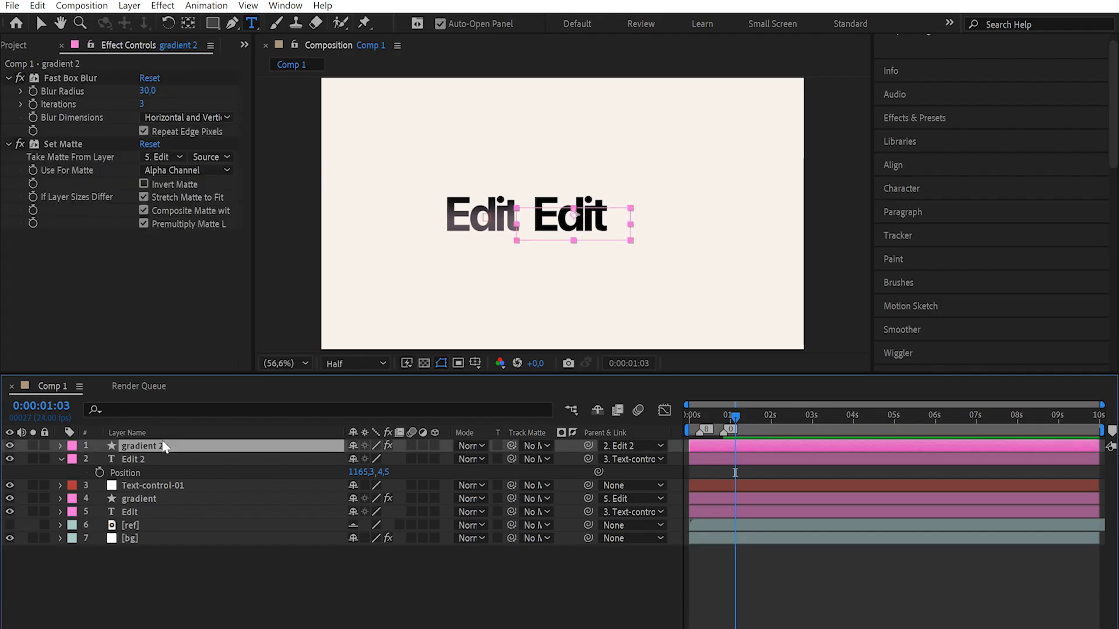
{"action": "left_click", "coordinate": [166, 157]}
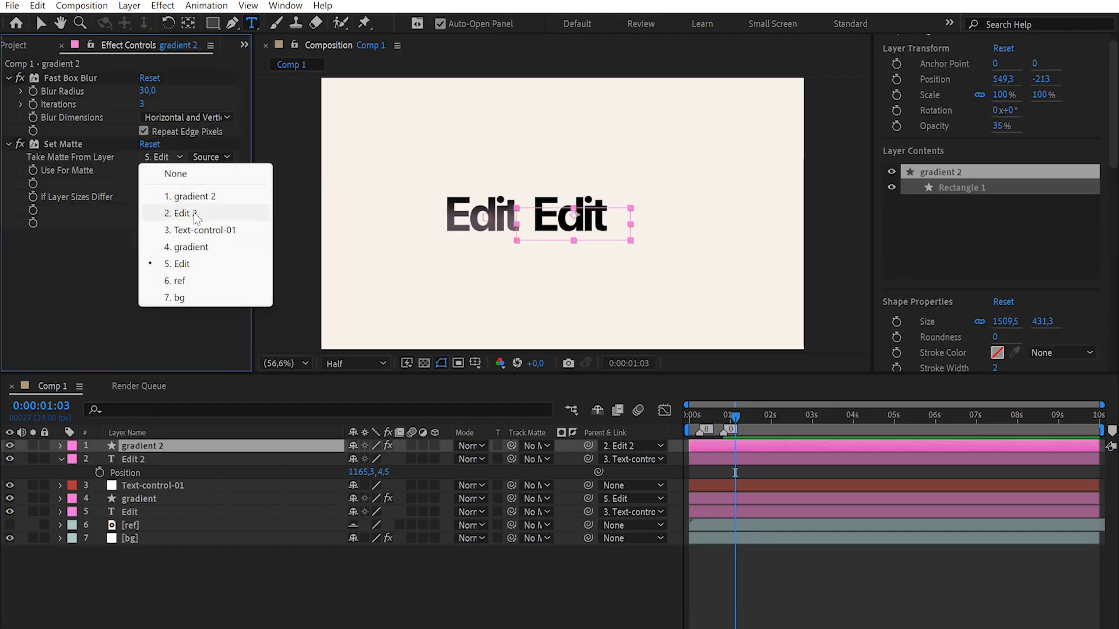
{"action": "left_click", "coordinate": [187, 214]}
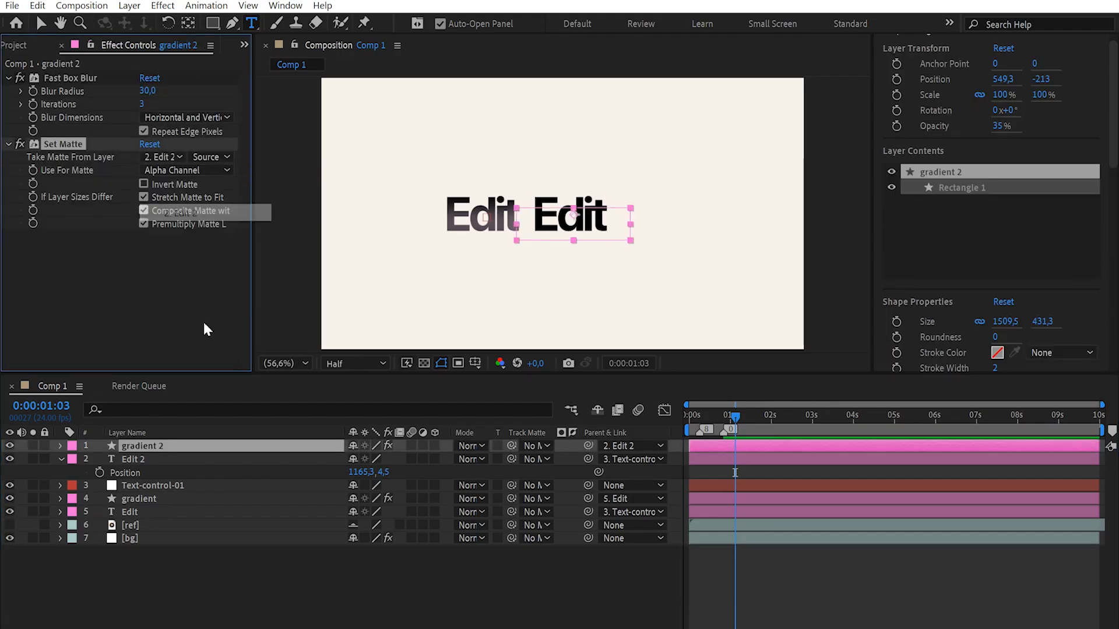
{"action": "left_click", "coordinate": [340, 585]}
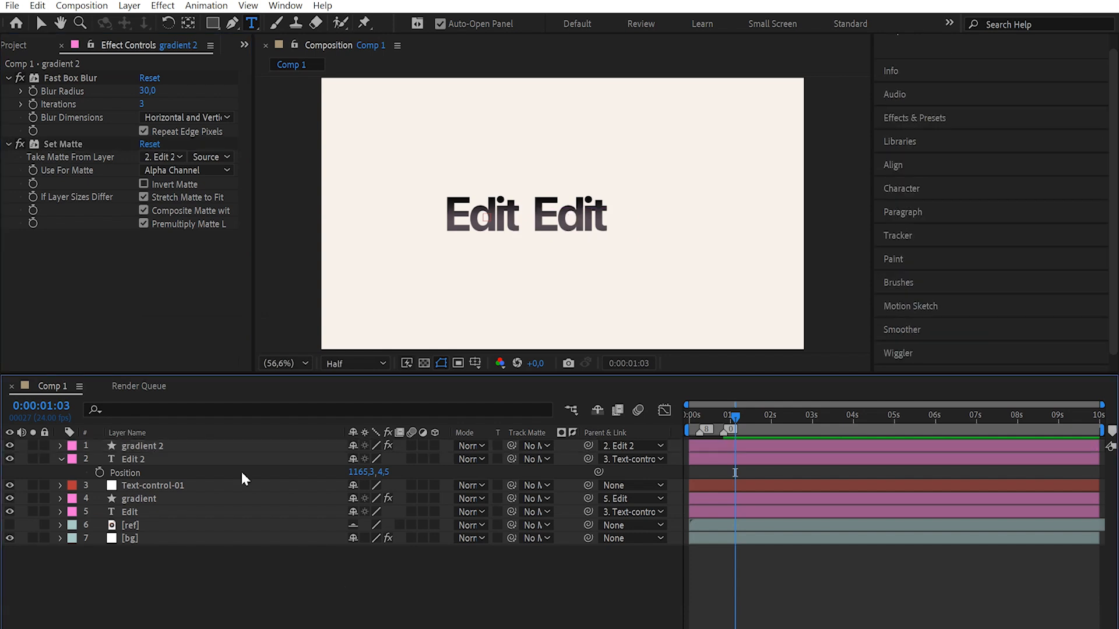
Step: Replace the Edit 2 layer's text with "in" and set its X position to 1121.3
{"action": "left_click", "coordinate": [176, 458]}
{"action": "type", "text": "in"}
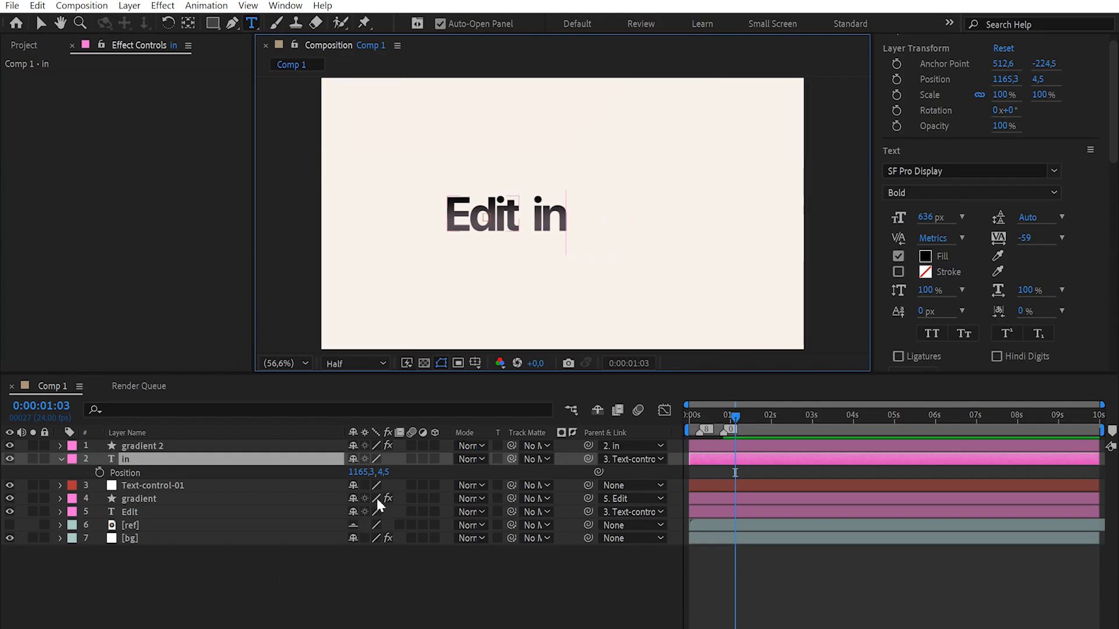
{"action": "left_click_drag", "start_coordinate": [352, 472], "coordinate": [327, 471]}
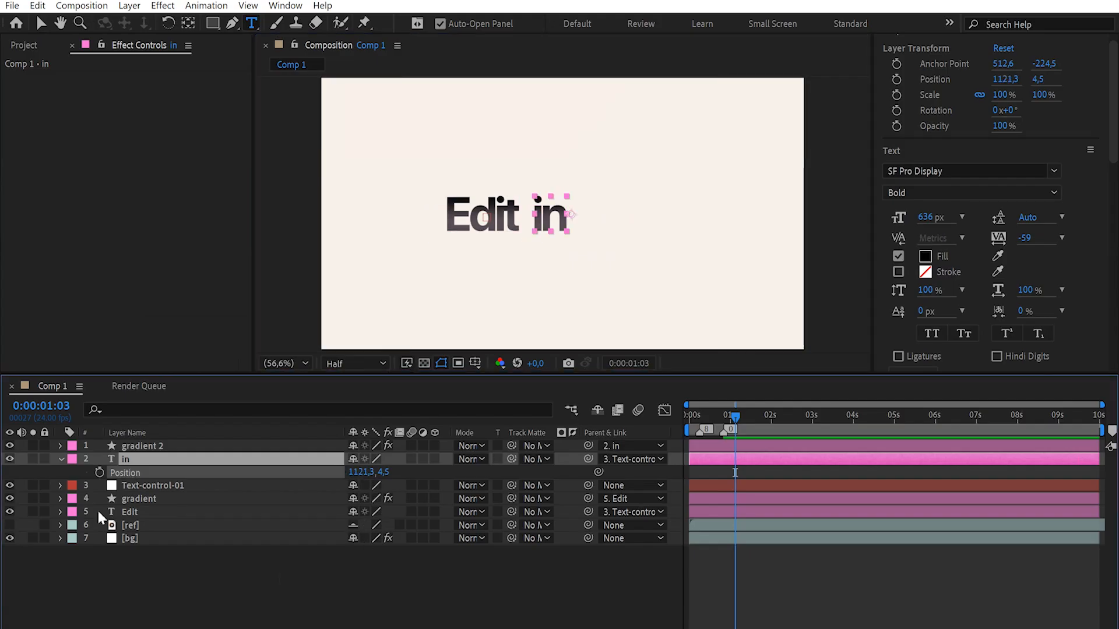
{"action": "left_click", "coordinate": [105, 560]}
Step: Duplicate the gradient 2 and in layers and place the copies together at the top of the layer stack
{"action": "left_click", "coordinate": [146, 448]}
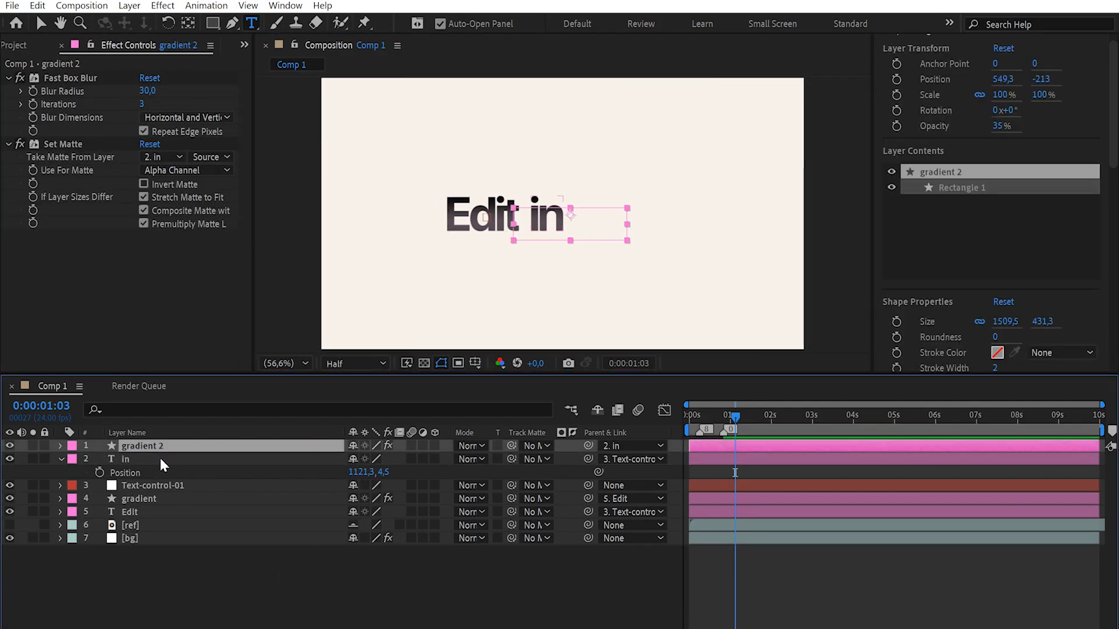
{"action": "left_click", "coordinate": [161, 460], "text": "shift"}
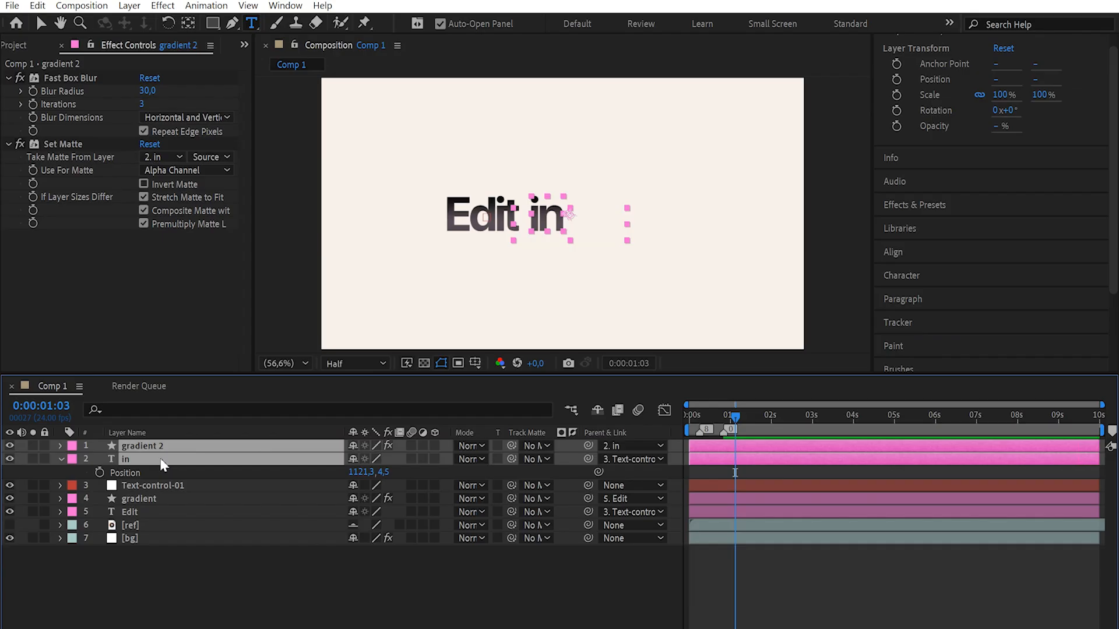
{"action": "key", "text": "ctrl+d"}
{"action": "left_click_drag", "start_coordinate": [148, 476], "coordinate": [152, 460]}
{"action": "left_click", "coordinate": [235, 620]}
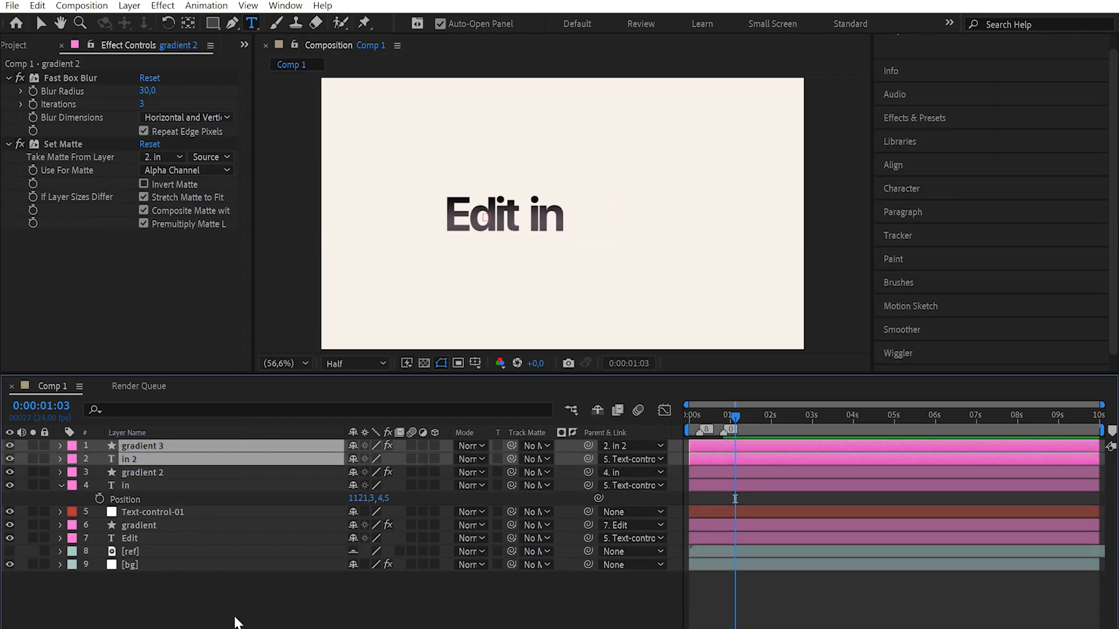
Step: Replace the in 2 layer's text with "preview" and set gradient 3's Set Matte effect to take its matte from it
{"action": "left_click", "coordinate": [137, 459]}
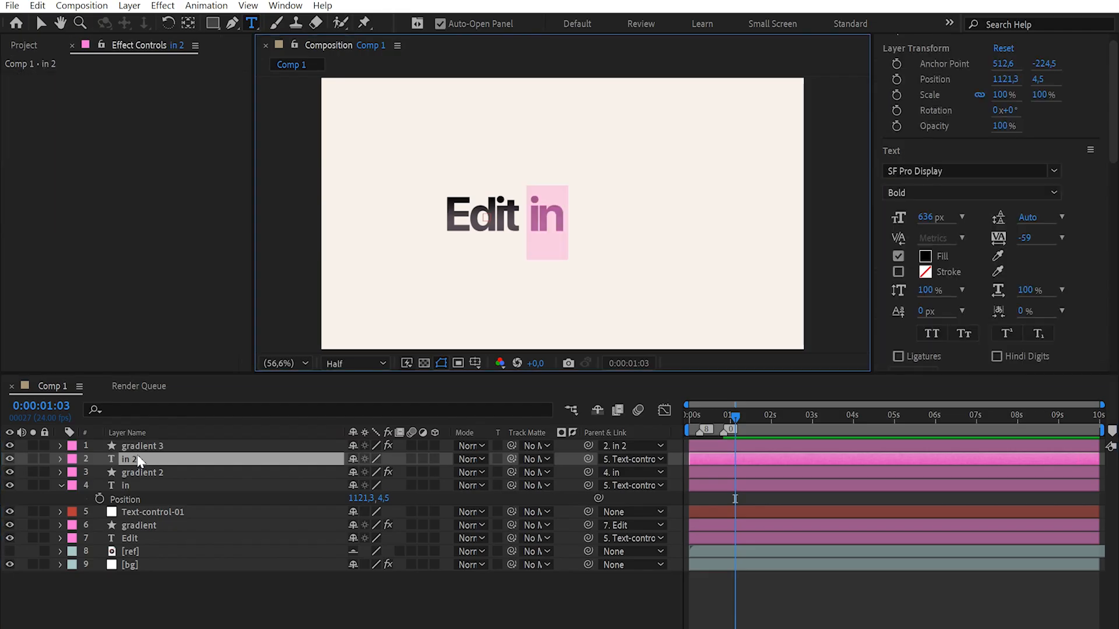
{"action": "type", "text": "preview"}
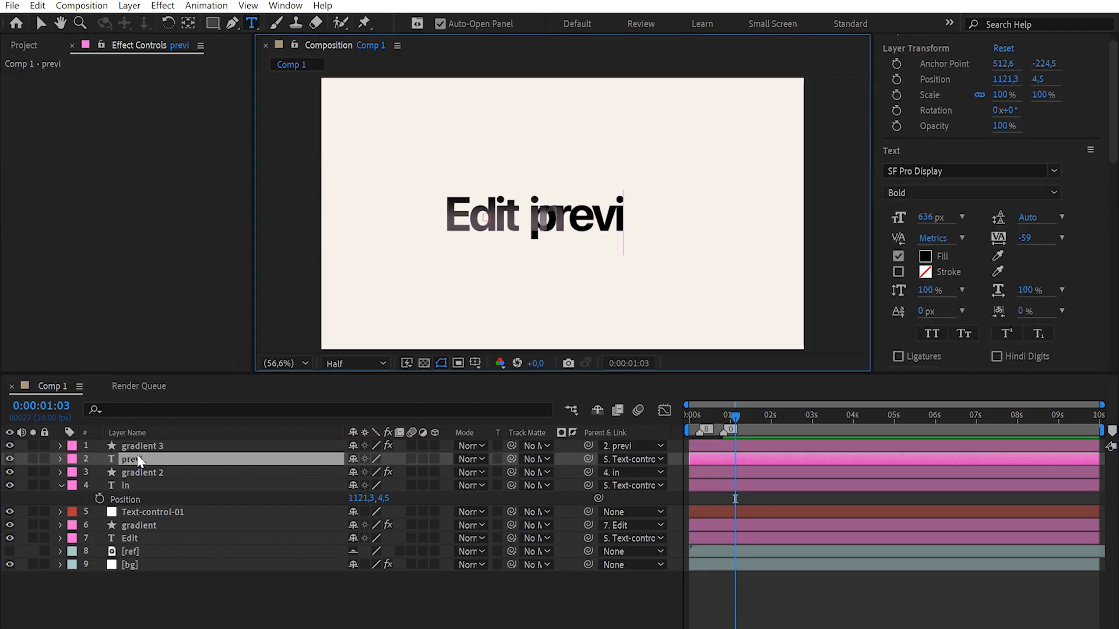
{"action": "left_click", "coordinate": [175, 449]}
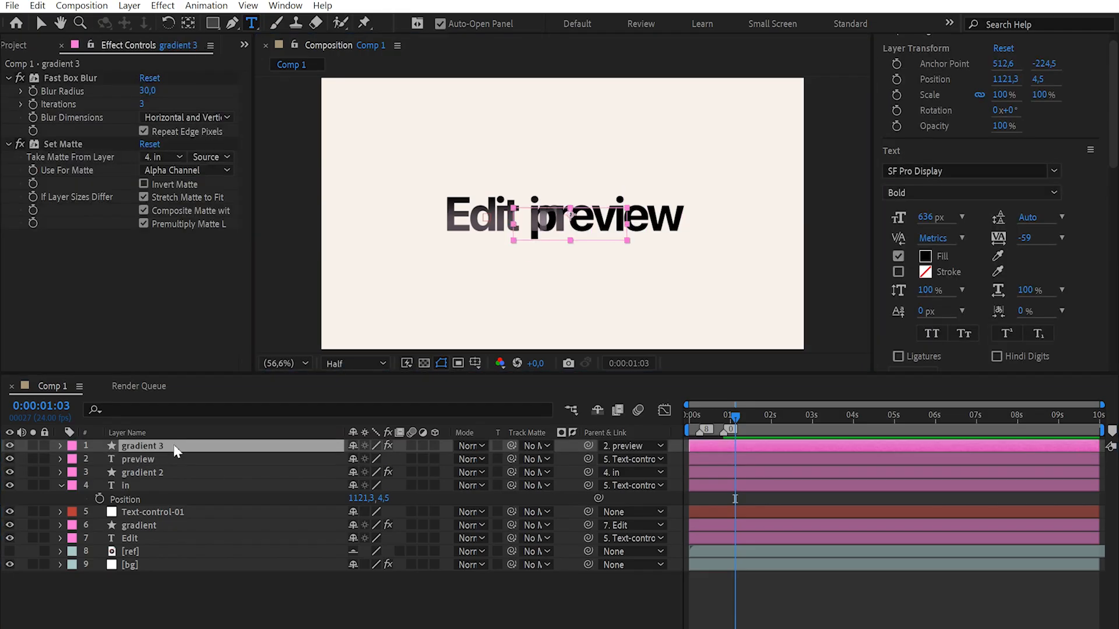
{"action": "left_click", "coordinate": [165, 157]}
{"action": "left_click", "coordinate": [175, 213]}
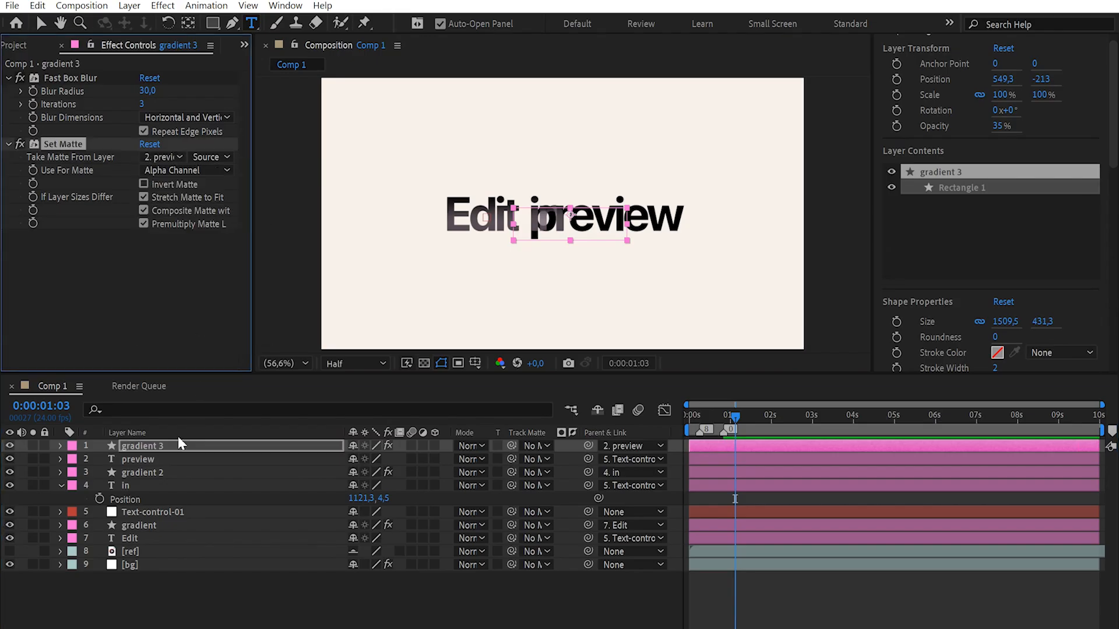
Step: Set the preview layer's X position to 1714.3 so the word sits after "in"
{"action": "left_click", "coordinate": [168, 460]}
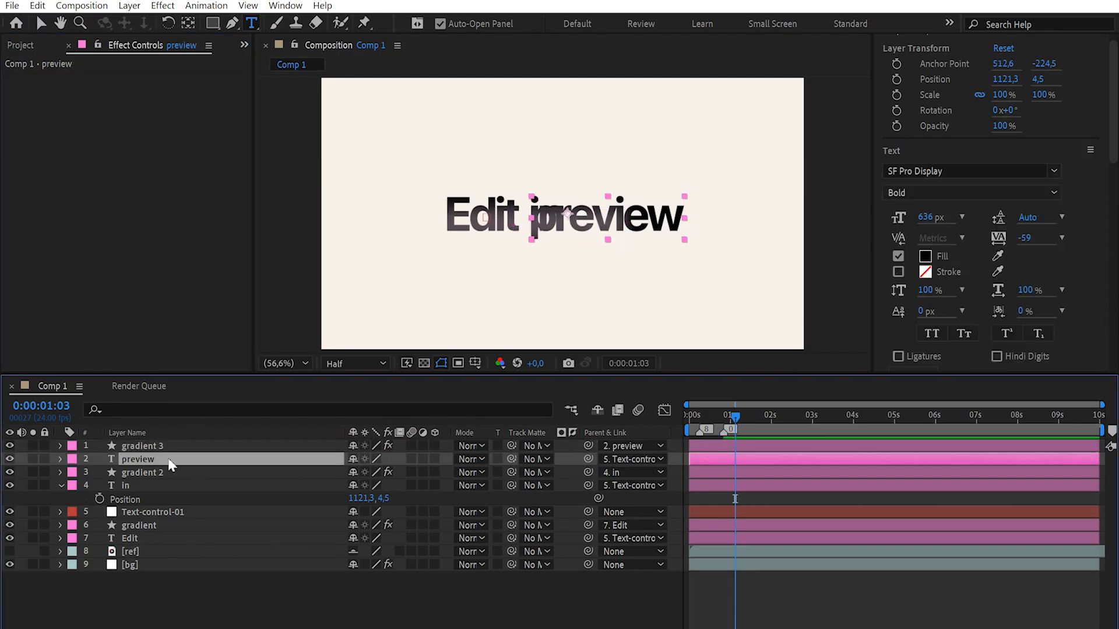
{"action": "key", "text": "p"}
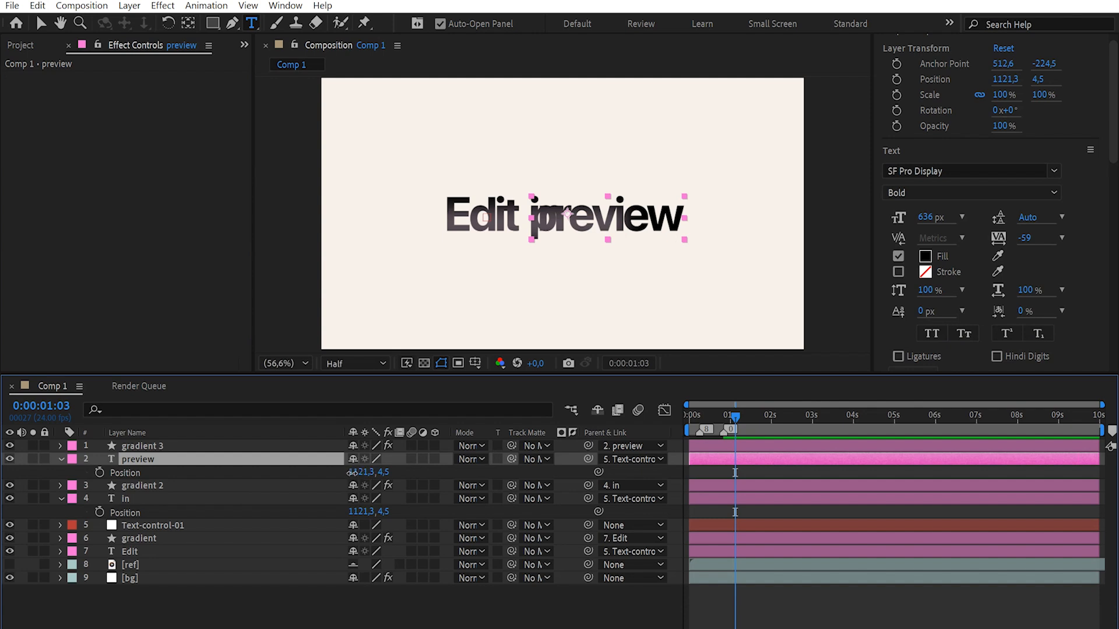
{"action": "left_click_drag", "start_coordinate": [358, 473], "coordinate": [800, 470]}
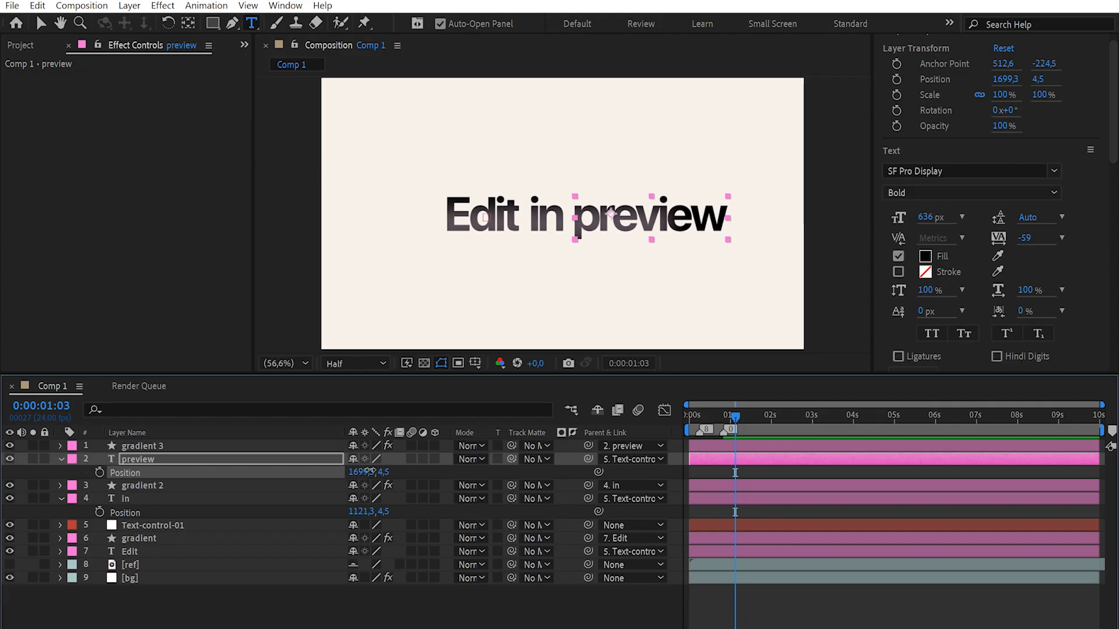
{"action": "left_click_drag", "start_coordinate": [363, 473], "coordinate": [376, 473]}
Step: Move gradient 3 to position 1015.3, -180, widen it to cover the whole word "preview", and play back the animation
{"action": "left_click", "coordinate": [153, 448]}
{"action": "left_click", "coordinate": [153, 447]}
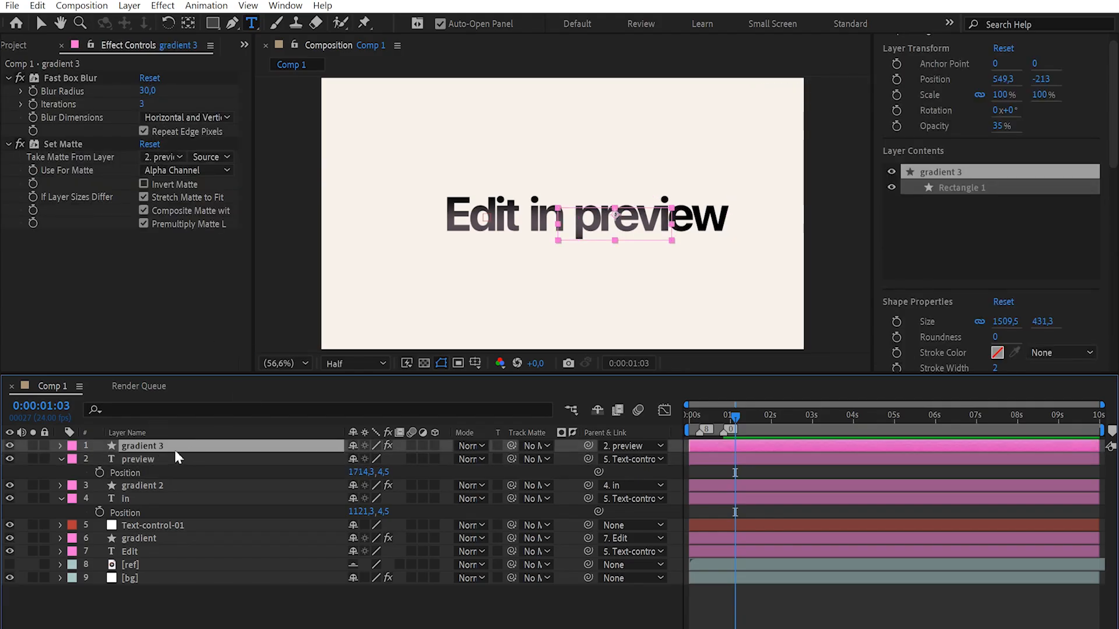
{"action": "key", "text": "s"}
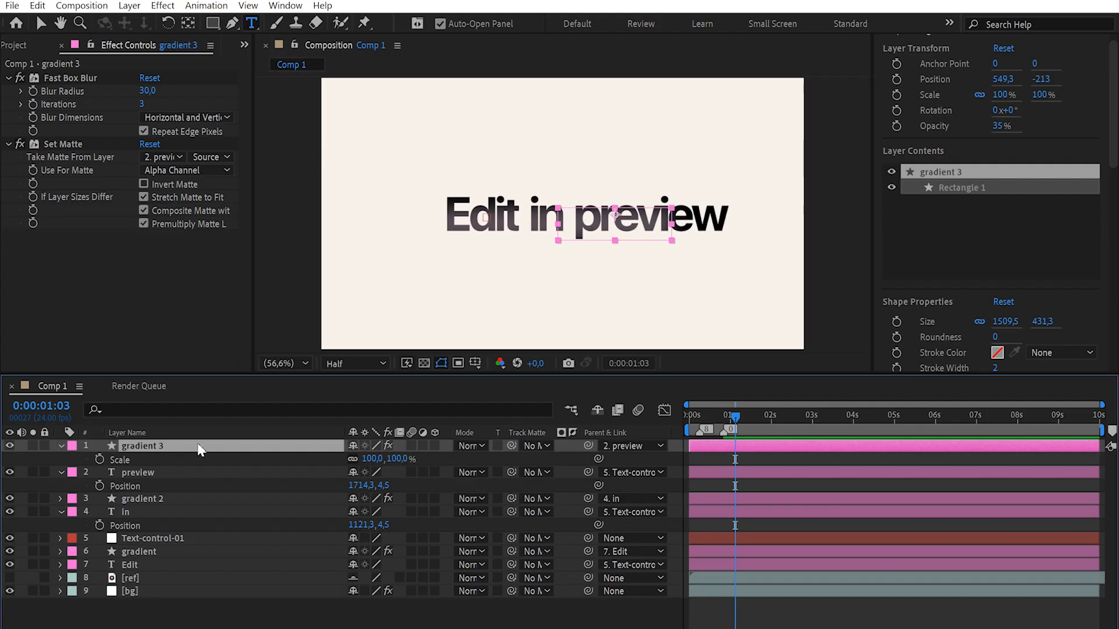
{"action": "key", "text": "v"}
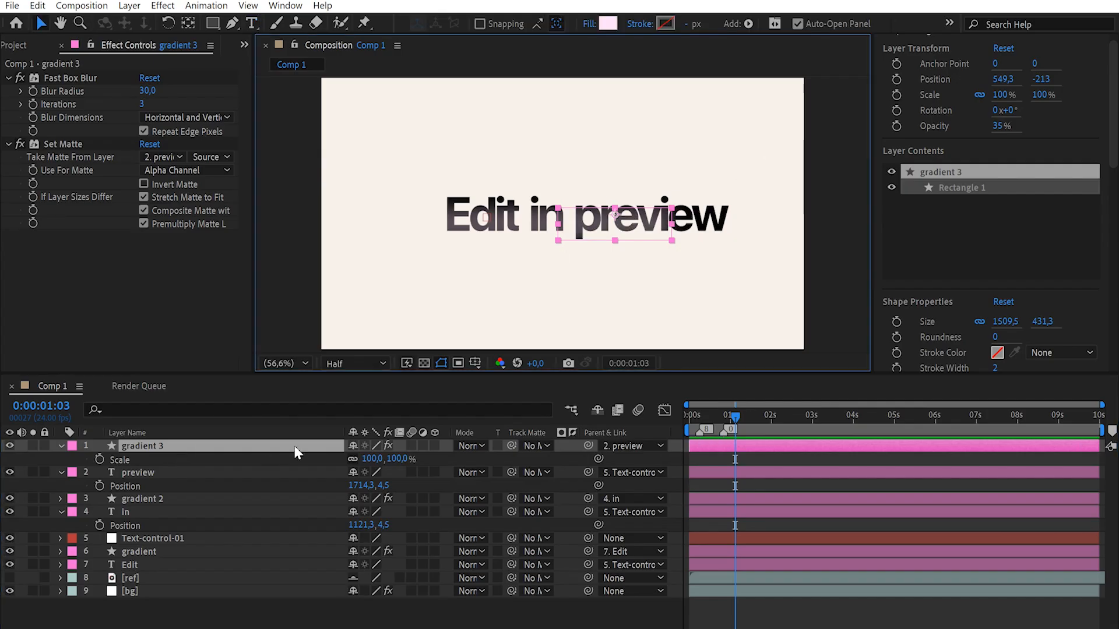
{"action": "key", "text": "p"}
{"action": "left_click_drag", "start_coordinate": [355, 460], "coordinate": [702, 446]}
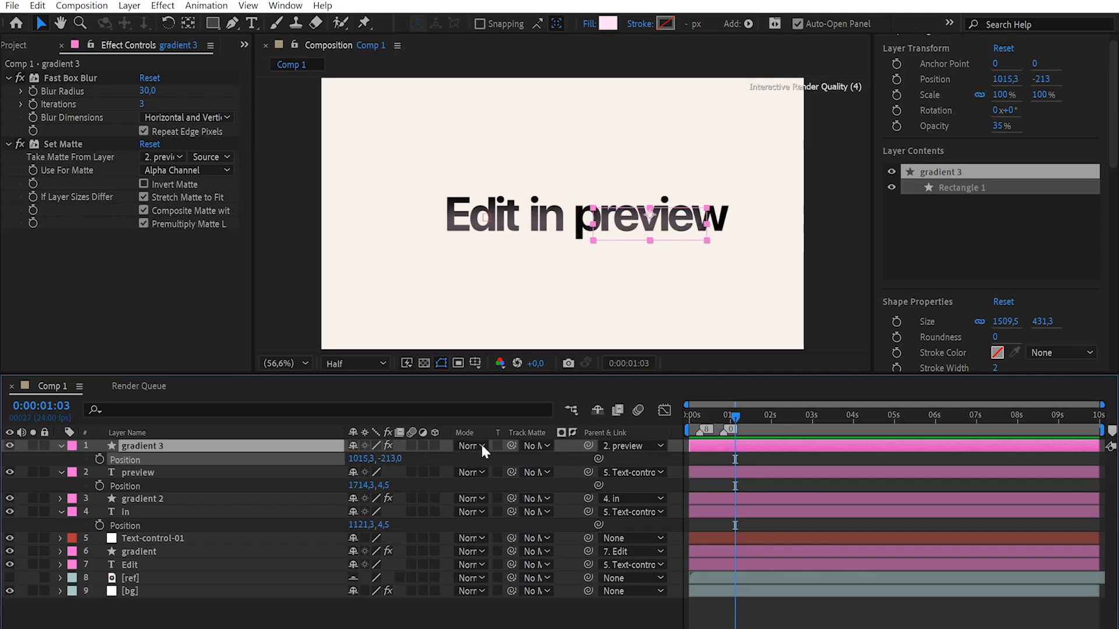
{"action": "left_click_drag", "start_coordinate": [387, 464], "coordinate": [410, 461]}
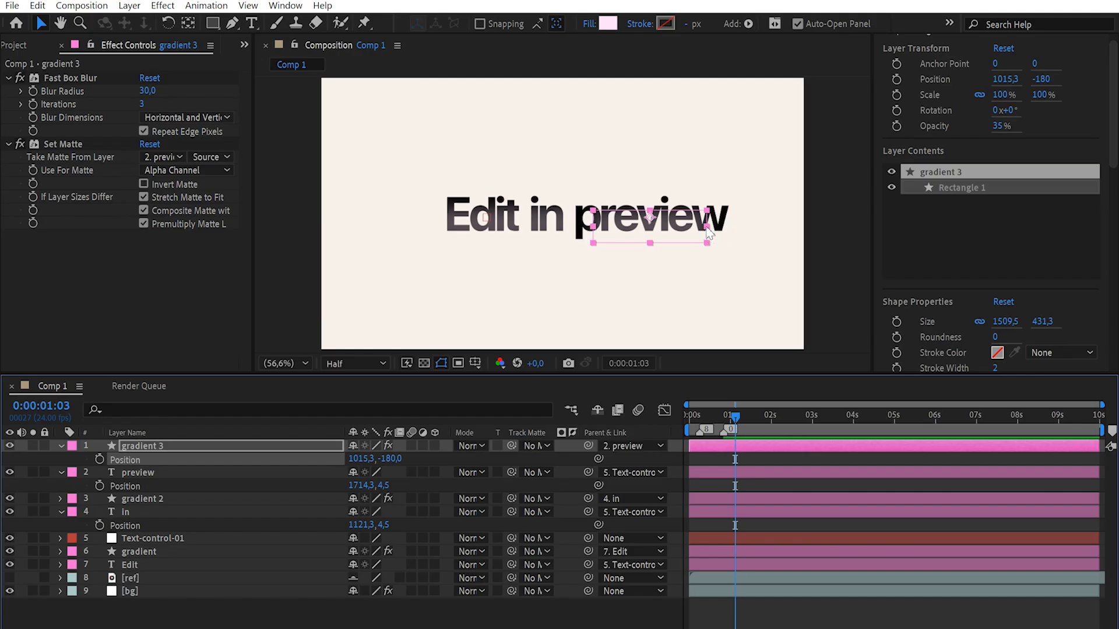
{"action": "left_click_drag", "start_coordinate": [707, 226], "coordinate": [739, 234]}
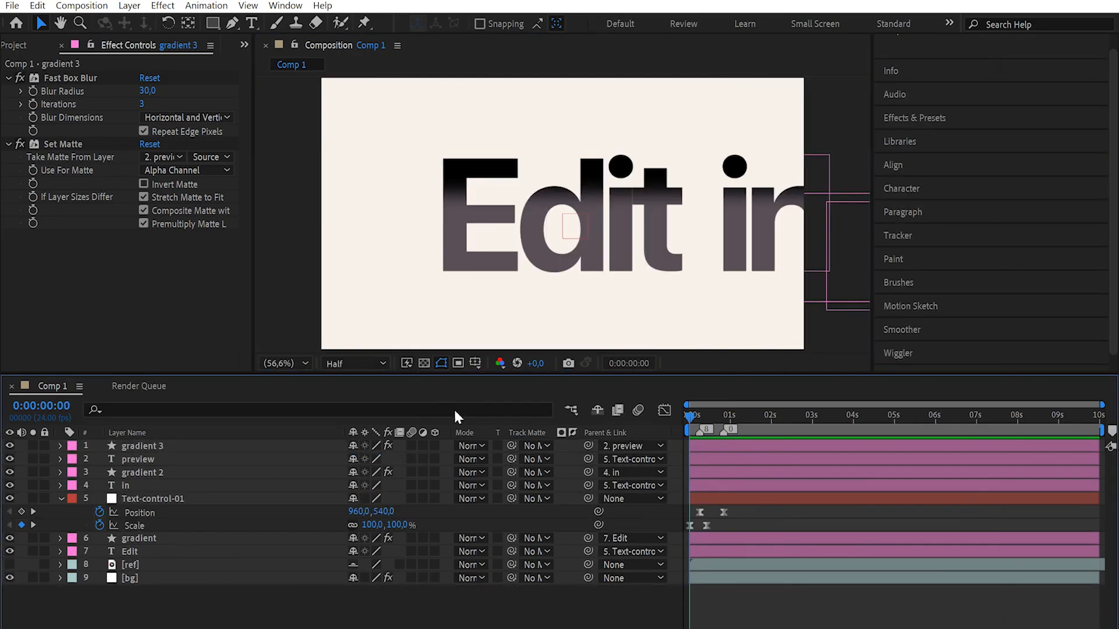
{"action": "key", "text": "space"}
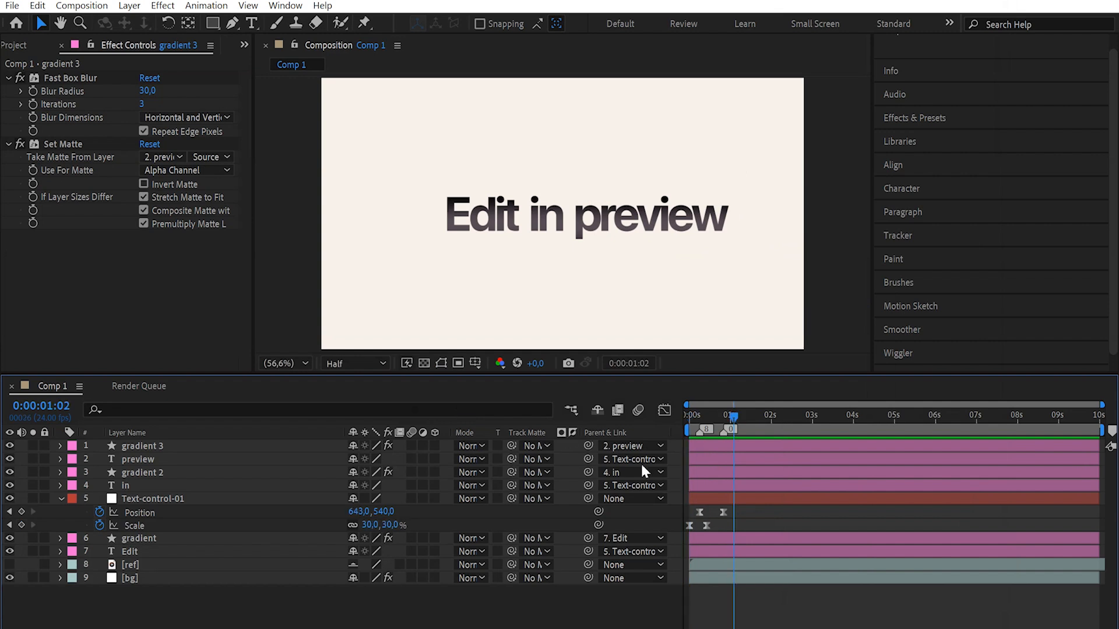
Step: Label the in and gradient 2 layers Cyan and the preview and gradient 3 layers Purple
{"action": "left_click", "coordinate": [148, 486]}
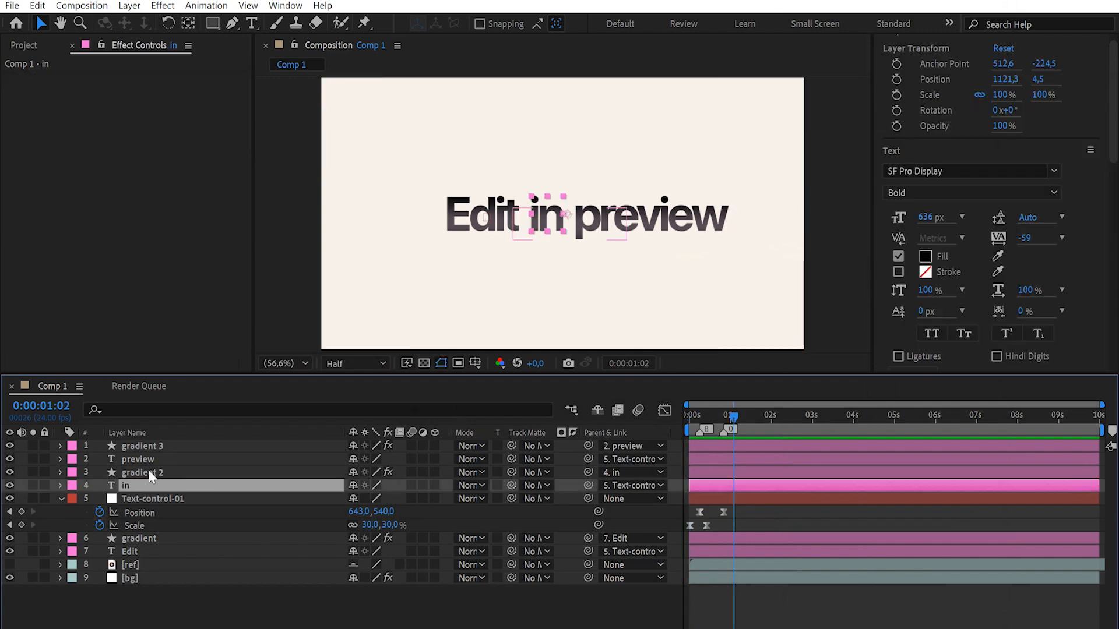
{"action": "left_click", "coordinate": [150, 473], "text": "ctrl"}
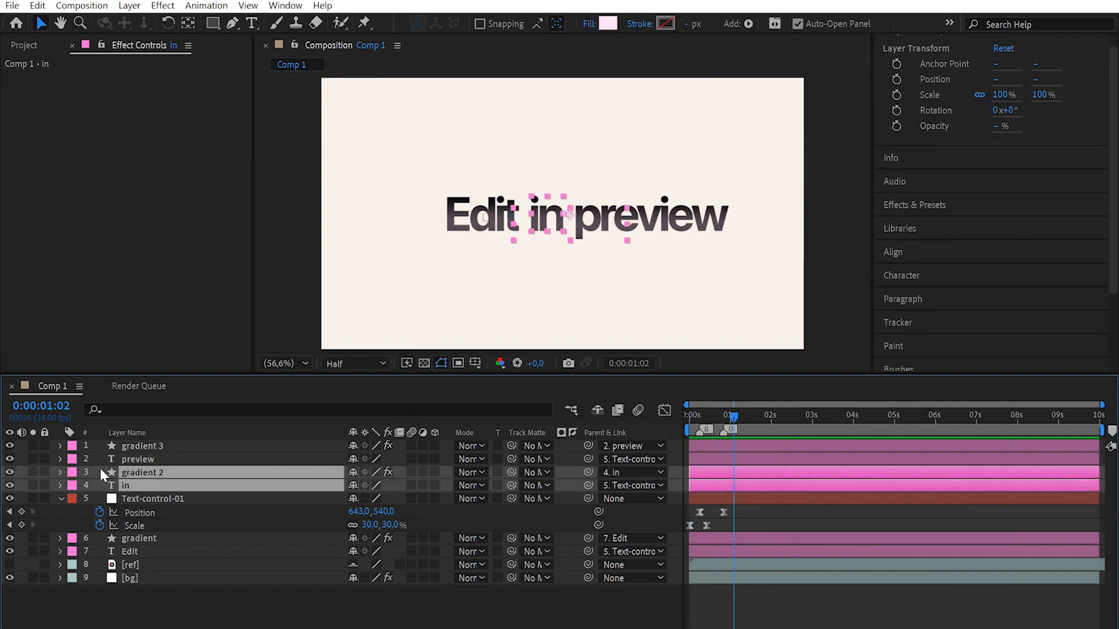
{"action": "left_click", "coordinate": [70, 472]}
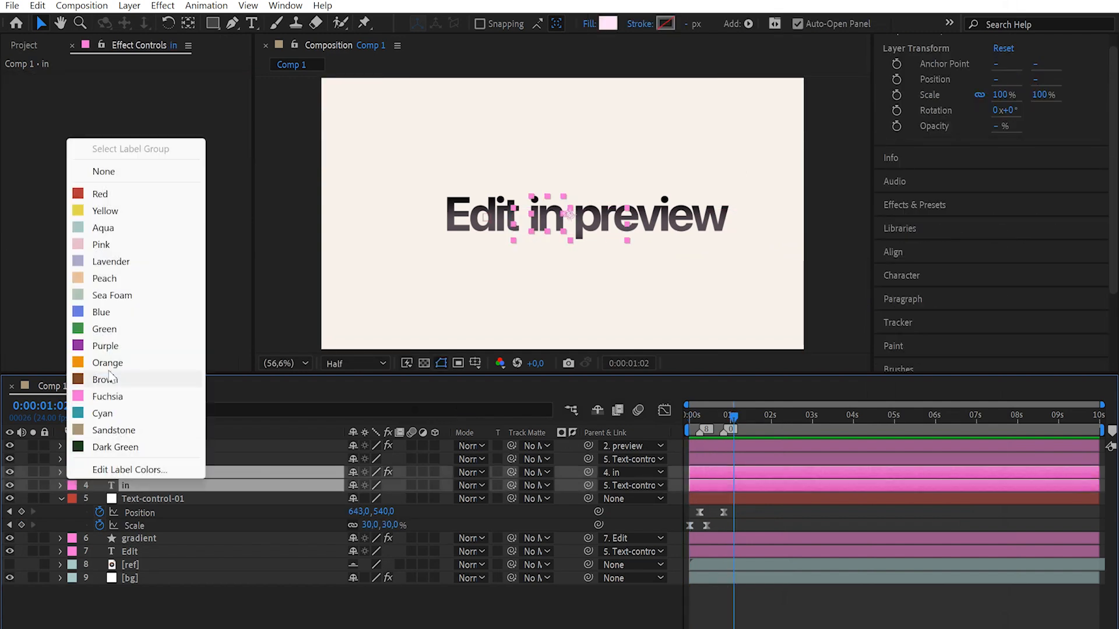
{"action": "left_click", "coordinate": [105, 413]}
{"action": "left_click", "coordinate": [153, 458]}
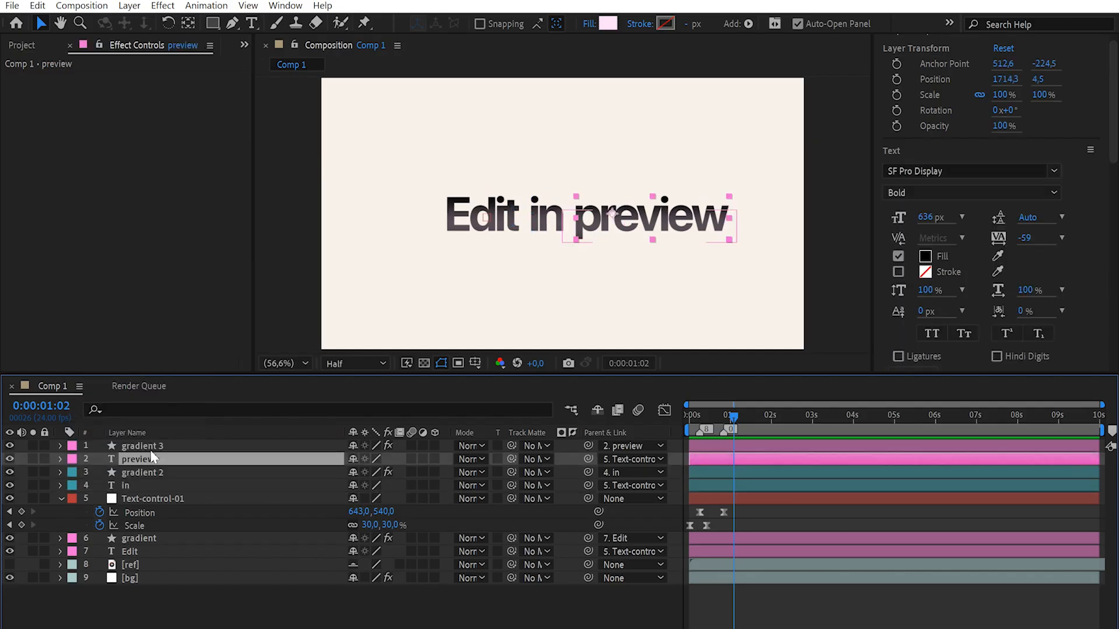
{"action": "left_click", "coordinate": [131, 447], "text": "ctrl"}
{"action": "left_click", "coordinate": [72, 446]}
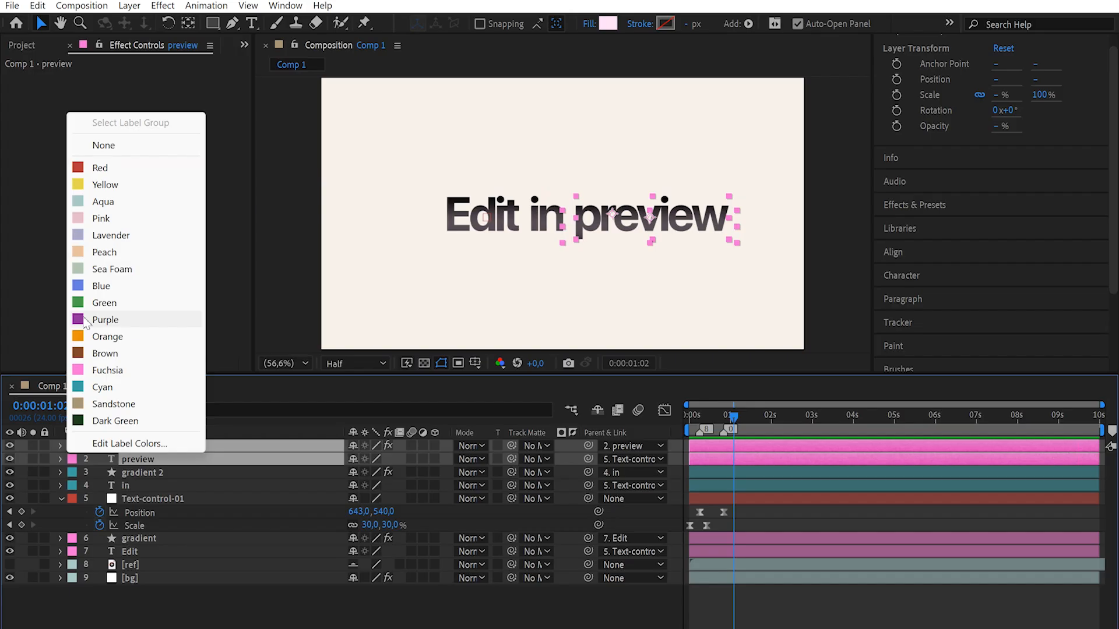
{"action": "left_click", "coordinate": [105, 319]}
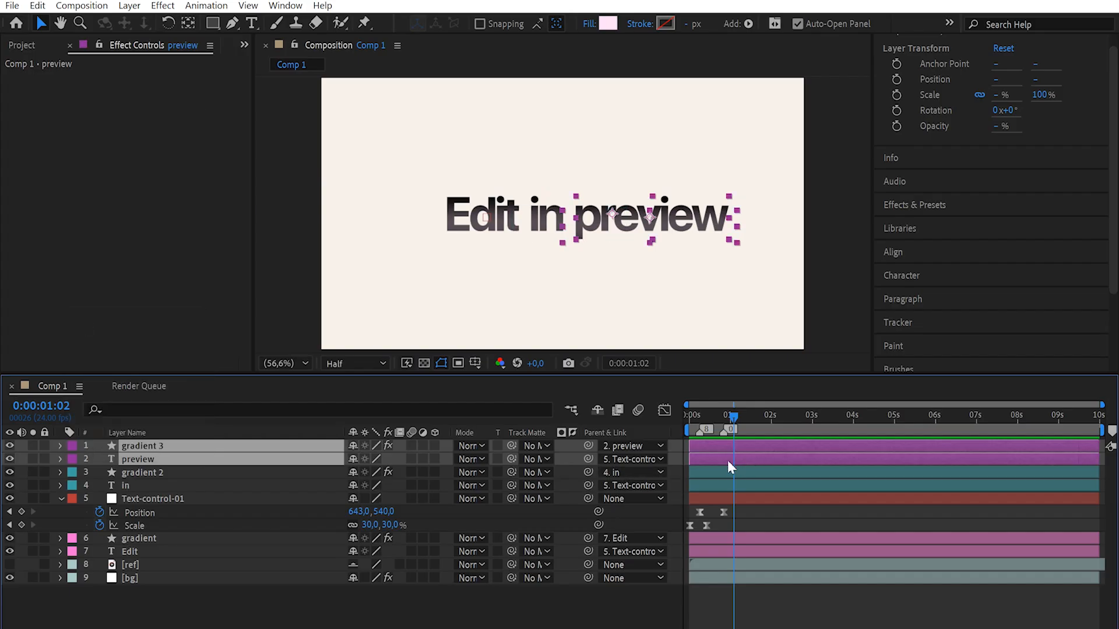
Step: Add a null object named Text-control-02 above gradient 2 and parent the in layer to it
{"action": "left_click", "coordinate": [714, 472]}
{"action": "right_click", "coordinate": [750, 592]}
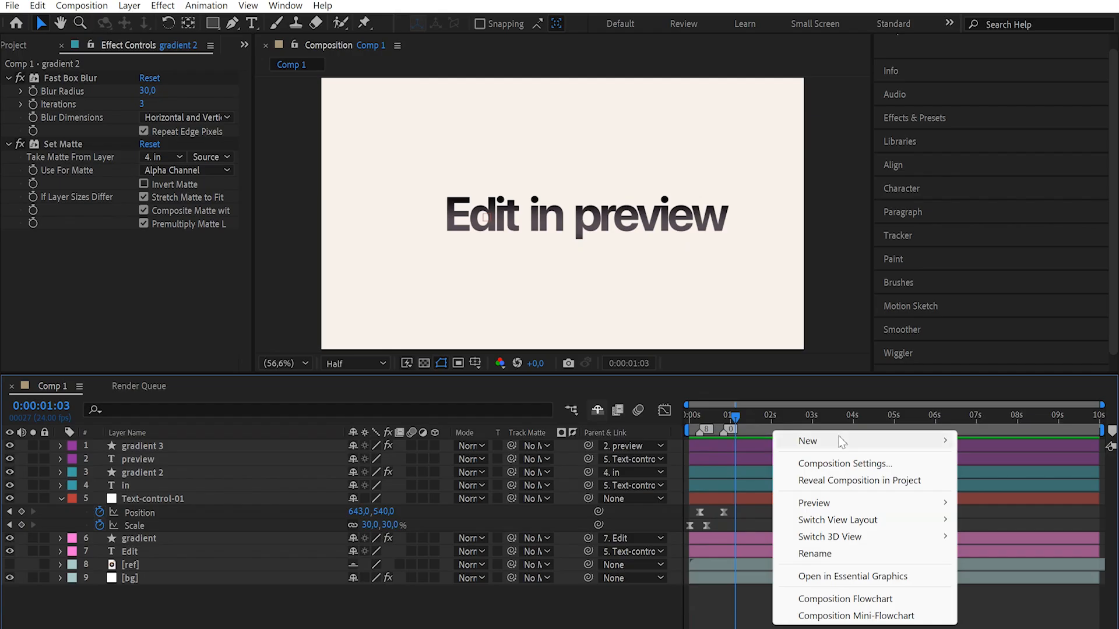
{"action": "mouse_move", "coordinate": [781, 441]}
{"action": "left_click", "coordinate": [654, 531]}
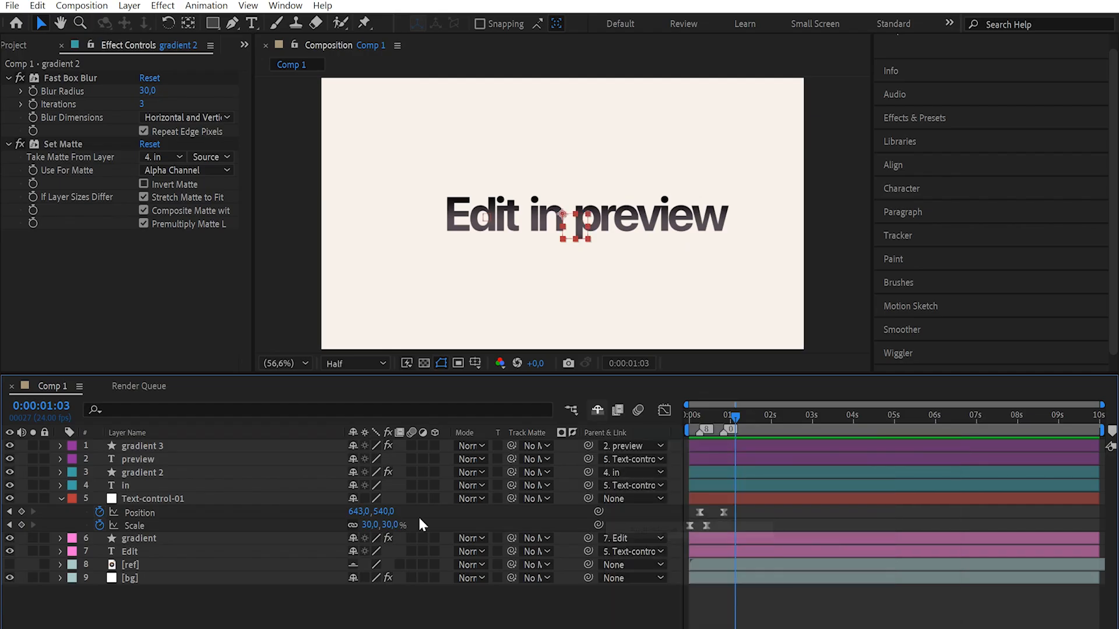
{"action": "left_click_drag", "start_coordinate": [156, 477], "coordinate": [155, 477]}
{"action": "key", "text": "Return"}
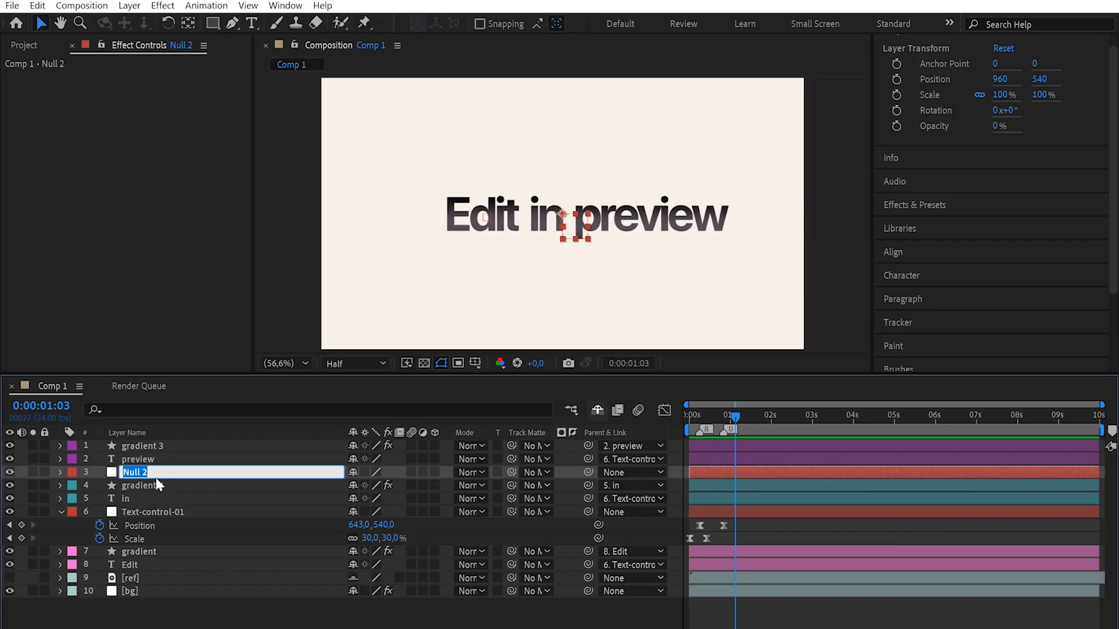
{"action": "type", "text": "Text-control-02"}
{"action": "key", "text": "Return"}
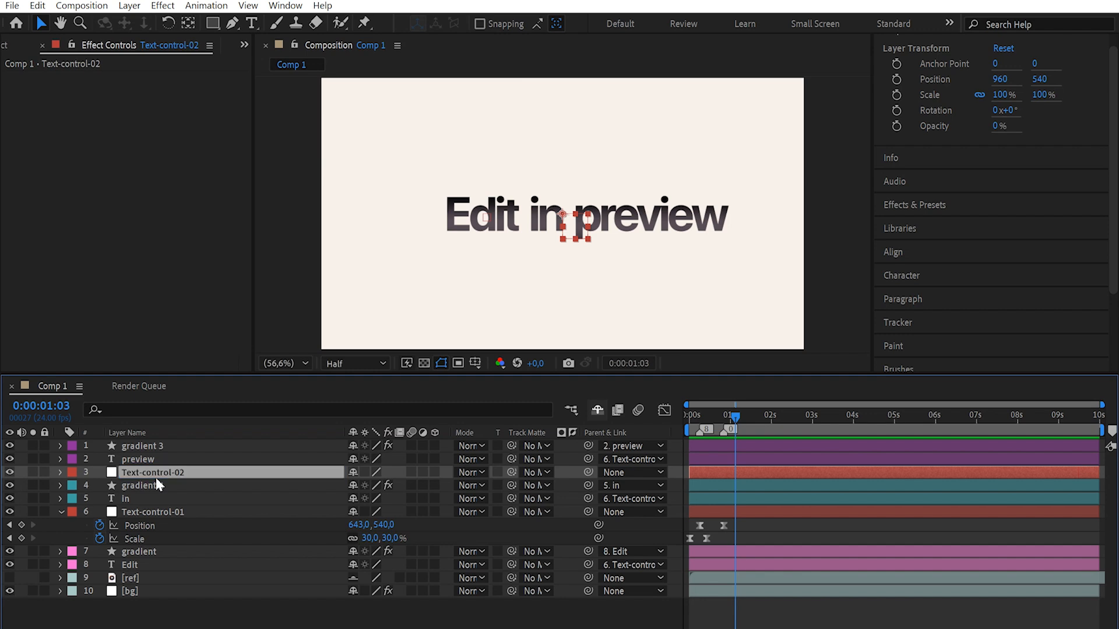
{"action": "left_click", "coordinate": [182, 496]}
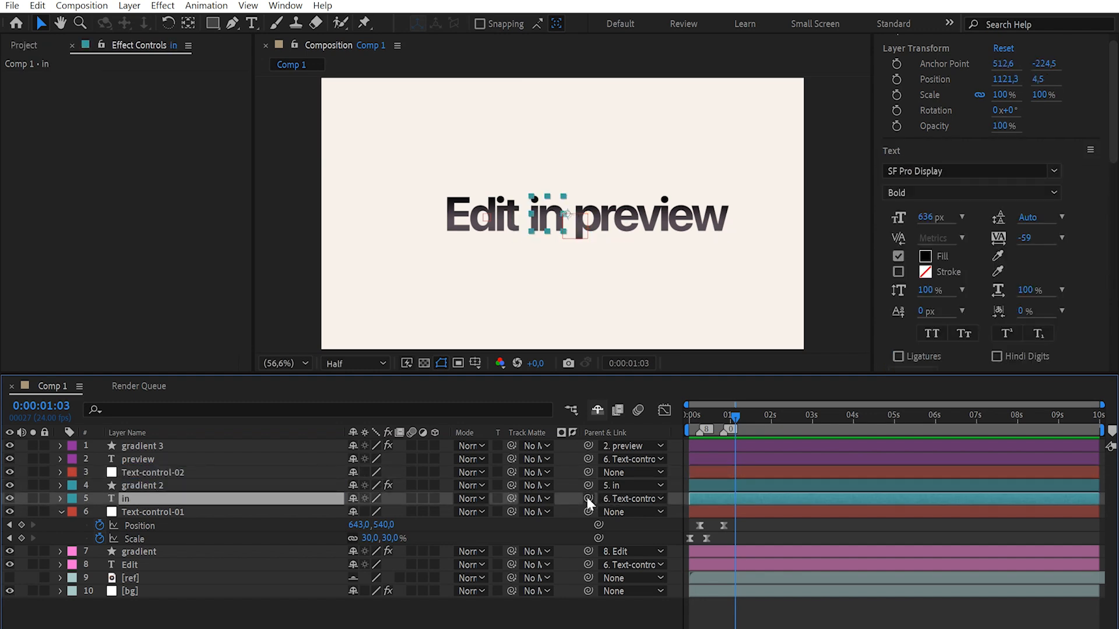
{"action": "left_click_drag", "start_coordinate": [588, 499], "coordinate": [201, 472]}
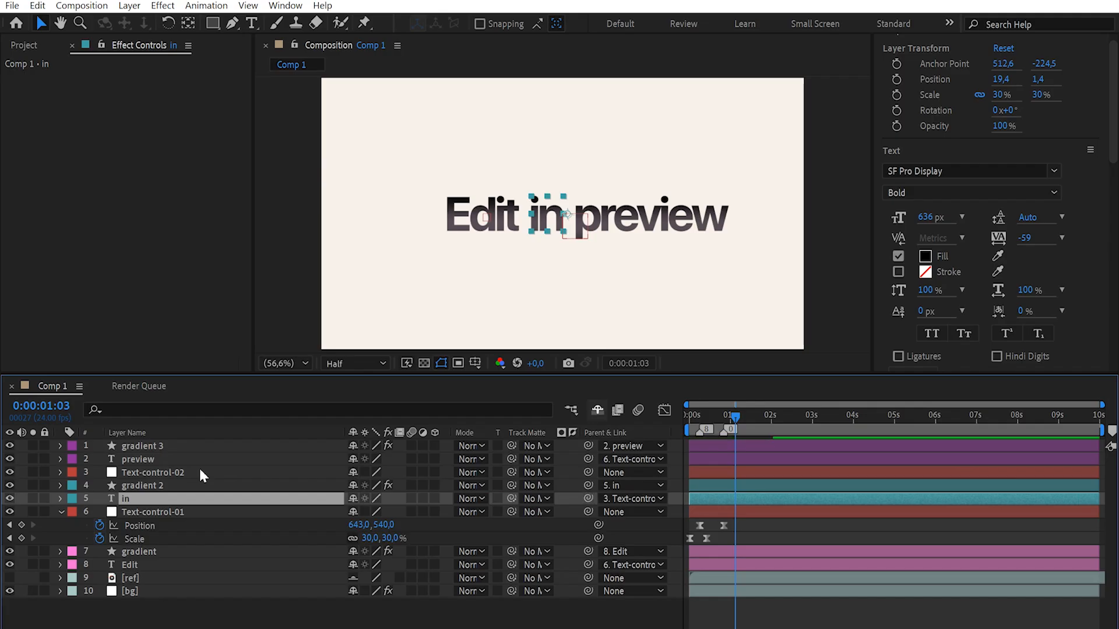
Step: Keyframe Text-control-02's Position at 0:00:01:02 and set its X position to 1087 at 0:00:00:12
{"action": "left_click", "coordinate": [149, 472]}
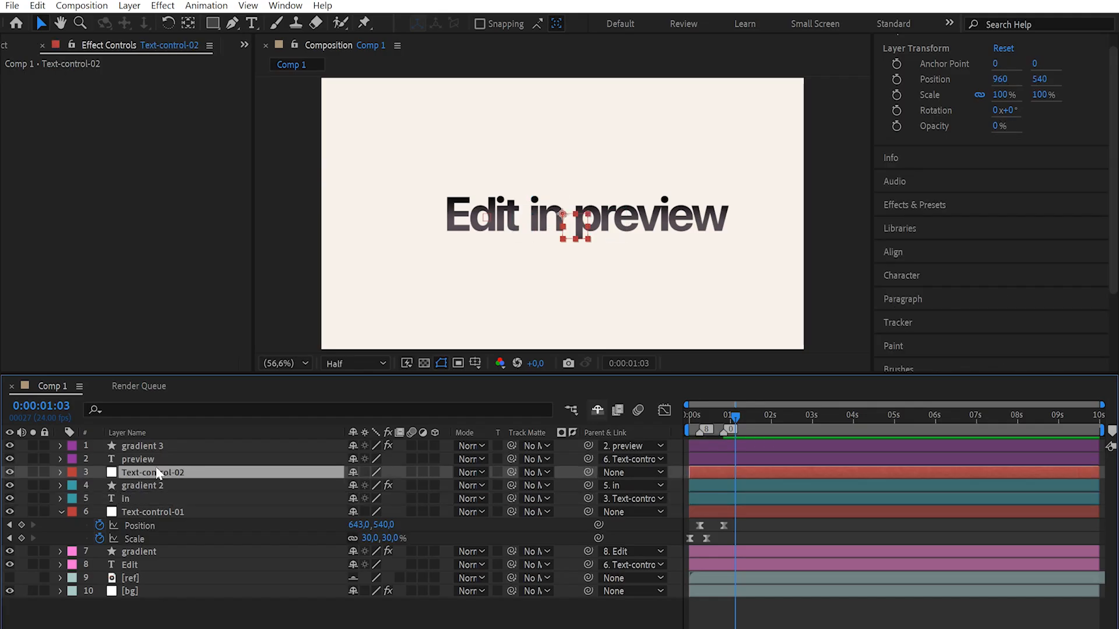
{"action": "key", "text": "p"}
{"action": "left_click_drag", "start_coordinate": [734, 418], "coordinate": [733, 425]}
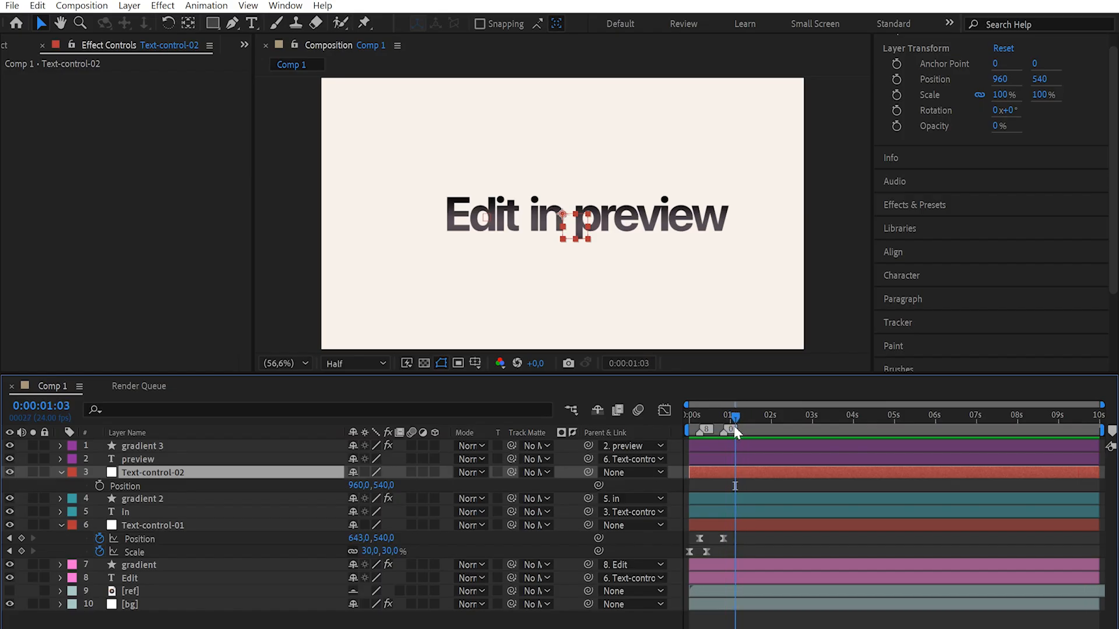
{"action": "left_click", "coordinate": [99, 486]}
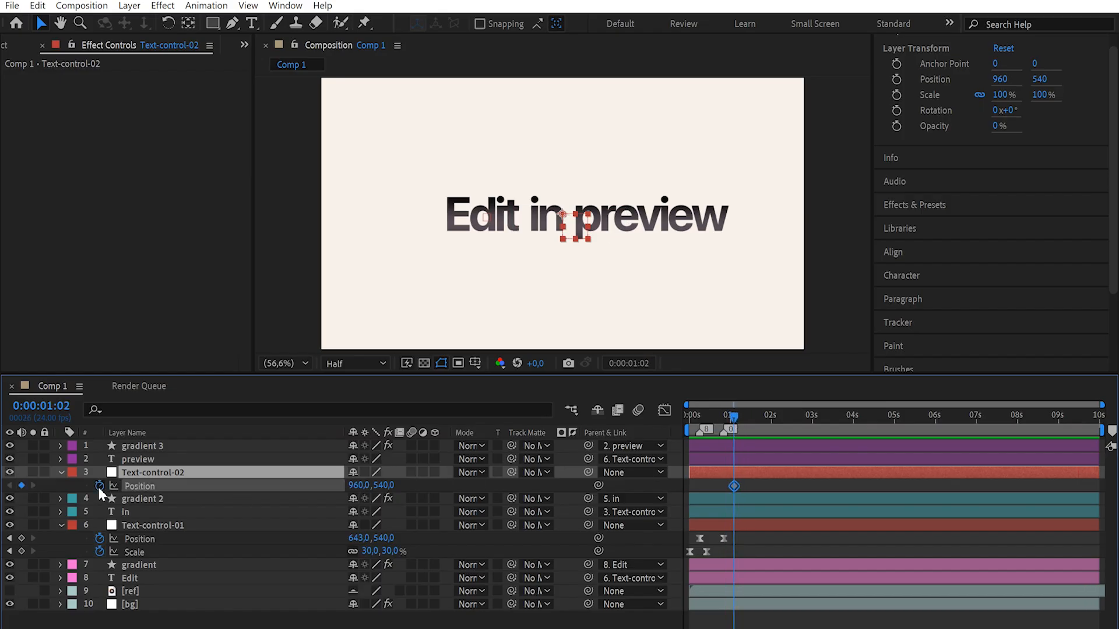
{"action": "left_click", "coordinate": [711, 418]}
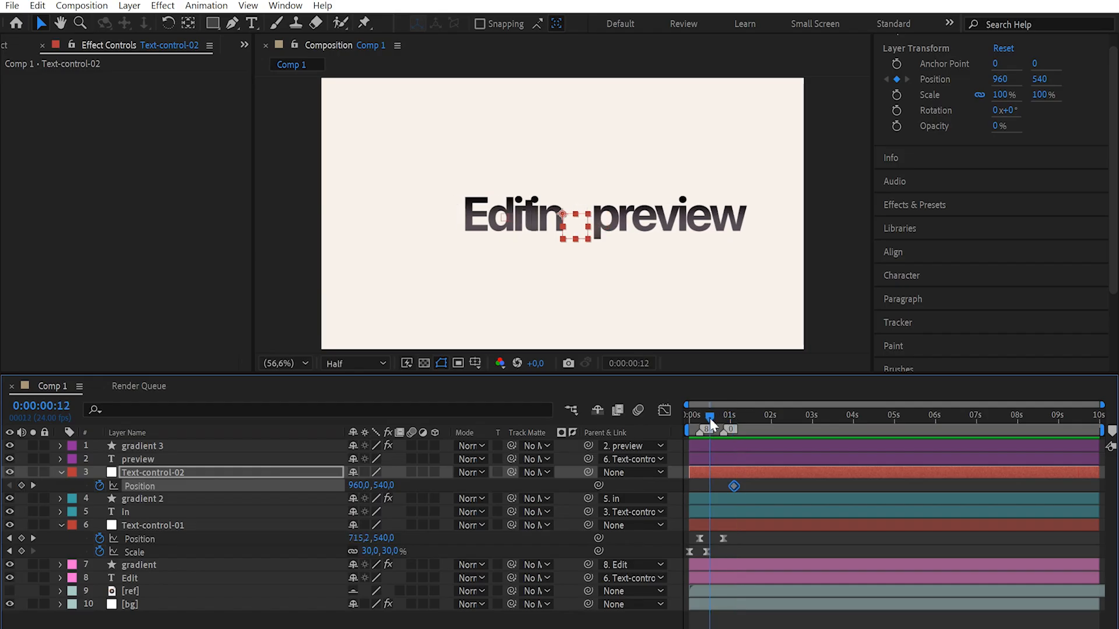
{"action": "left_click_drag", "start_coordinate": [357, 486], "coordinate": [450, 482]}
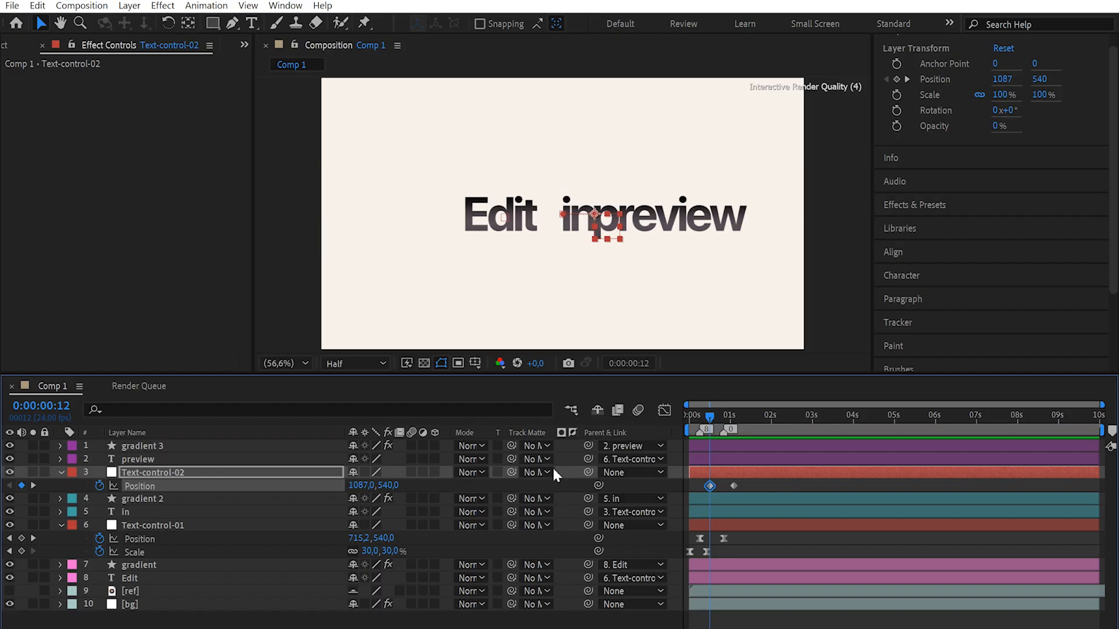
Step: Apply Easy Ease to both Position keyframes of Text-control-02
{"action": "left_click_drag", "start_coordinate": [741, 482], "coordinate": [709, 491]}
{"action": "right_click", "coordinate": [712, 484]}
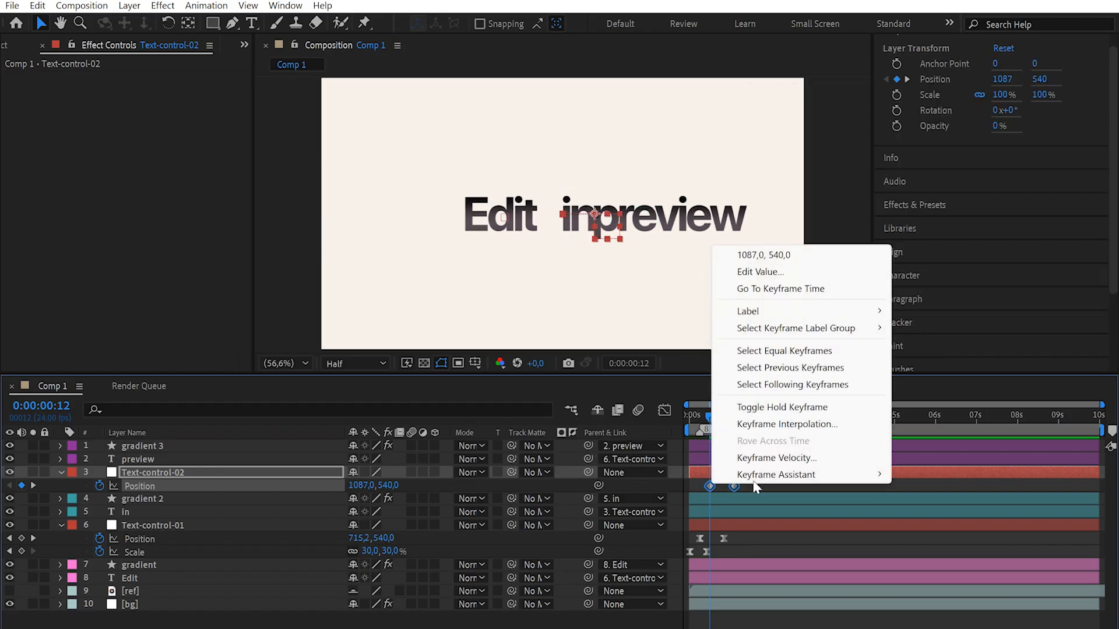
{"action": "mouse_move", "coordinate": [781, 476]}
{"action": "left_click", "coordinate": [568, 526]}
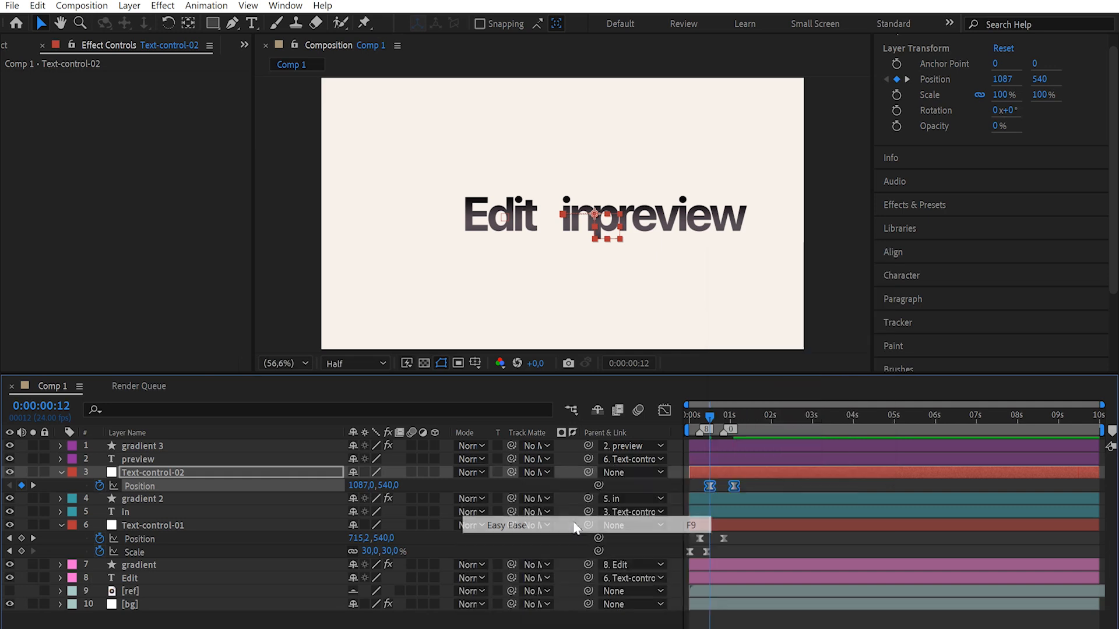
Step: Set the incoming and outgoing velocity influence of both Text-control-02 Position keyframes to 100%
{"action": "right_click", "coordinate": [734, 486]}
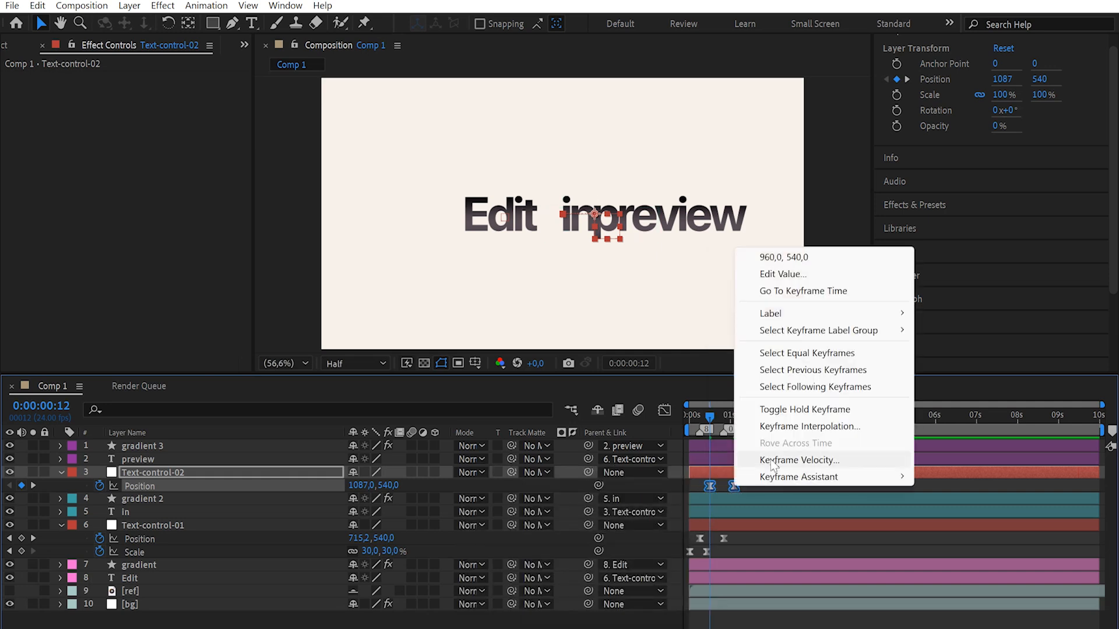
{"action": "left_click", "coordinate": [775, 458]}
{"action": "left_click", "coordinate": [424, 301]}
{"action": "type", "text": "100"}
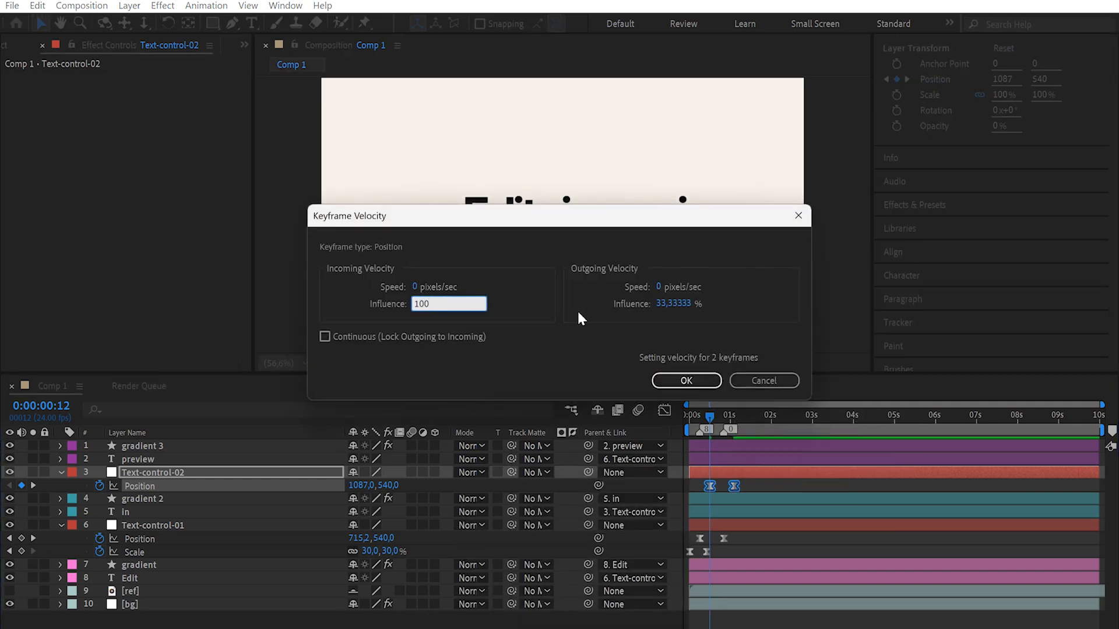
{"action": "left_click", "coordinate": [673, 303]}
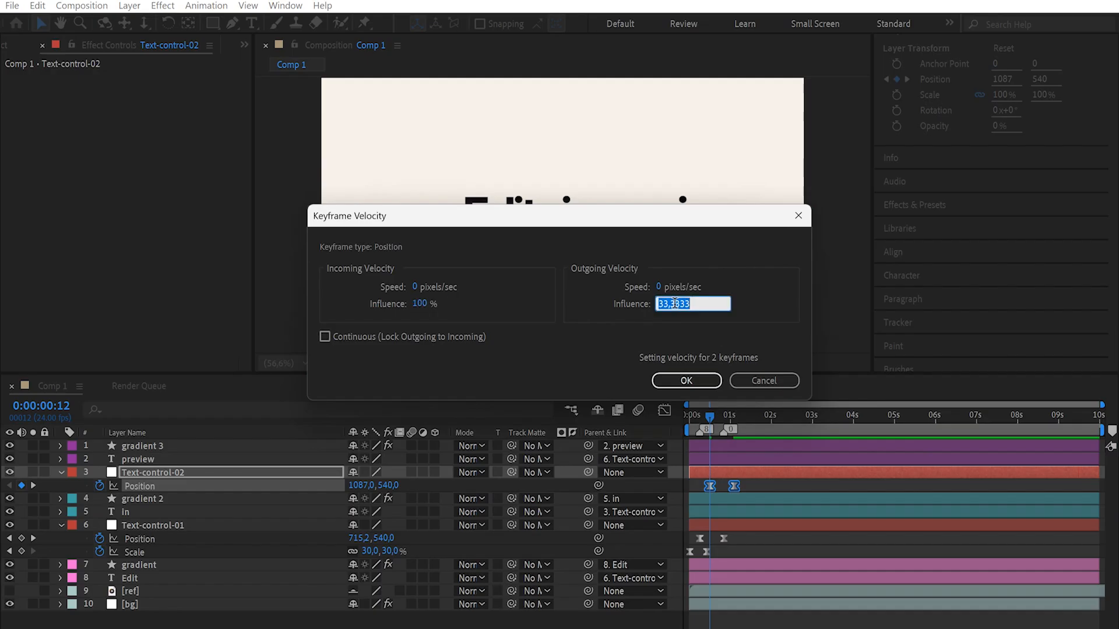
{"action": "type", "text": "100"}
{"action": "key", "text": "Return"}
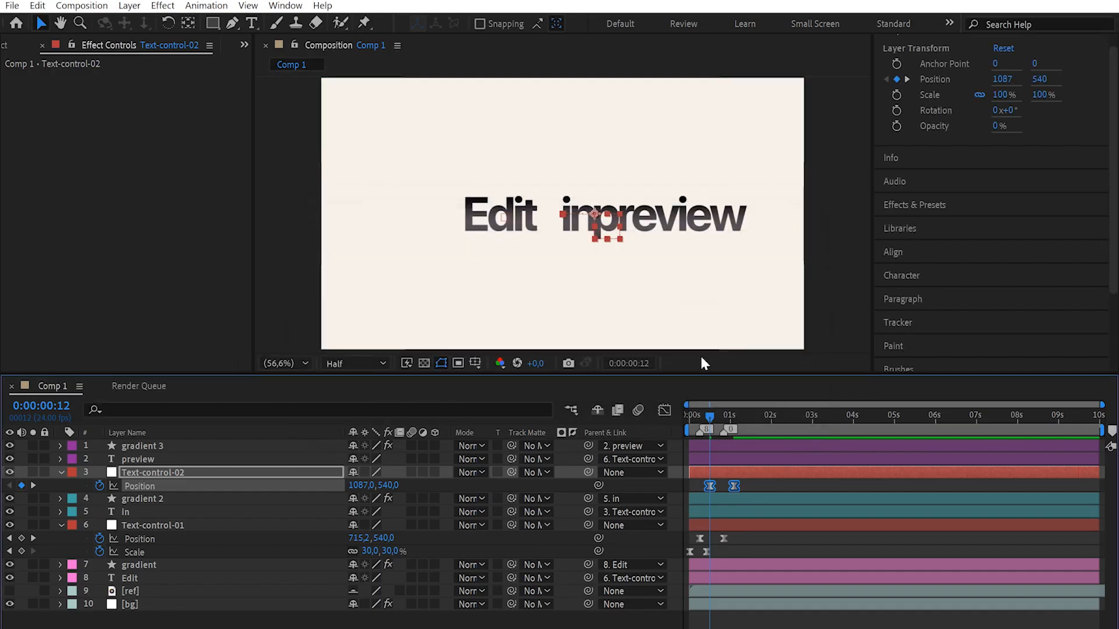
Step: Trim the start of the Text-control-02, gradient 2 and in layers to 0:00:00:12
{"action": "left_click", "coordinate": [715, 511], "text": "shift"}
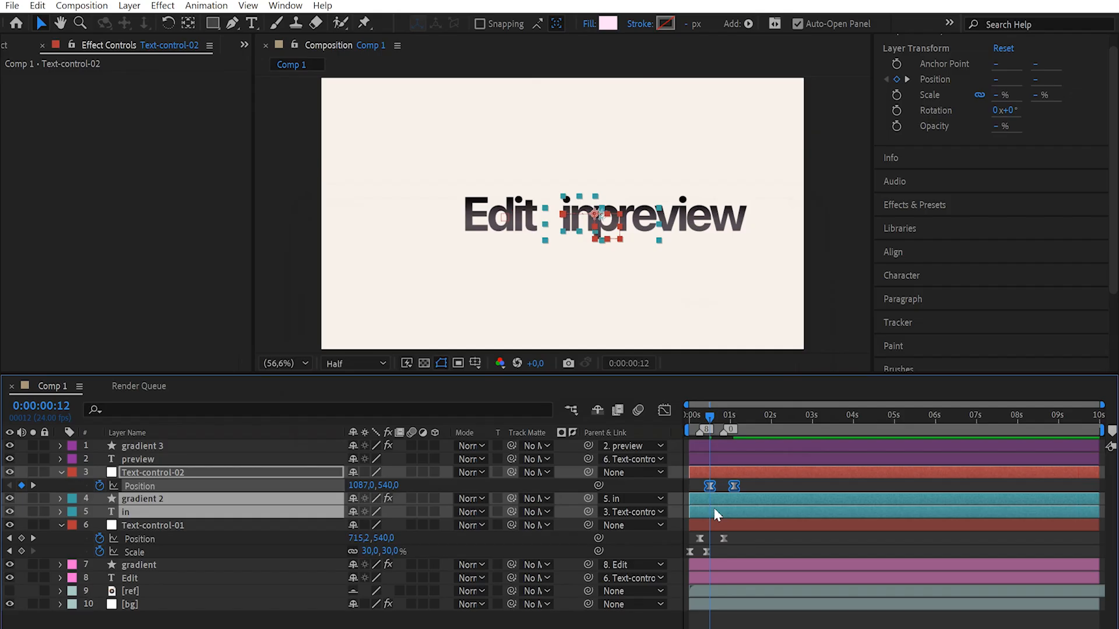
{"action": "key", "text": "alt+bracketleft"}
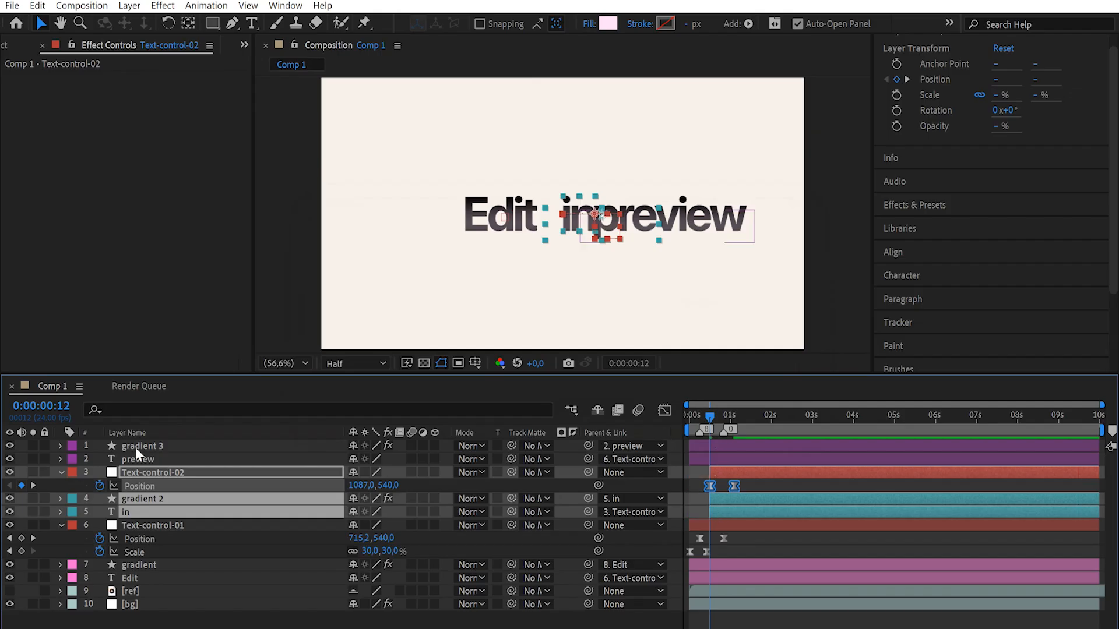
Step: Hide the gradient 3 and preview layers and play the animation of "Edit in" from the start
{"action": "left_click_drag", "start_coordinate": [10, 446], "coordinate": [11, 458]}
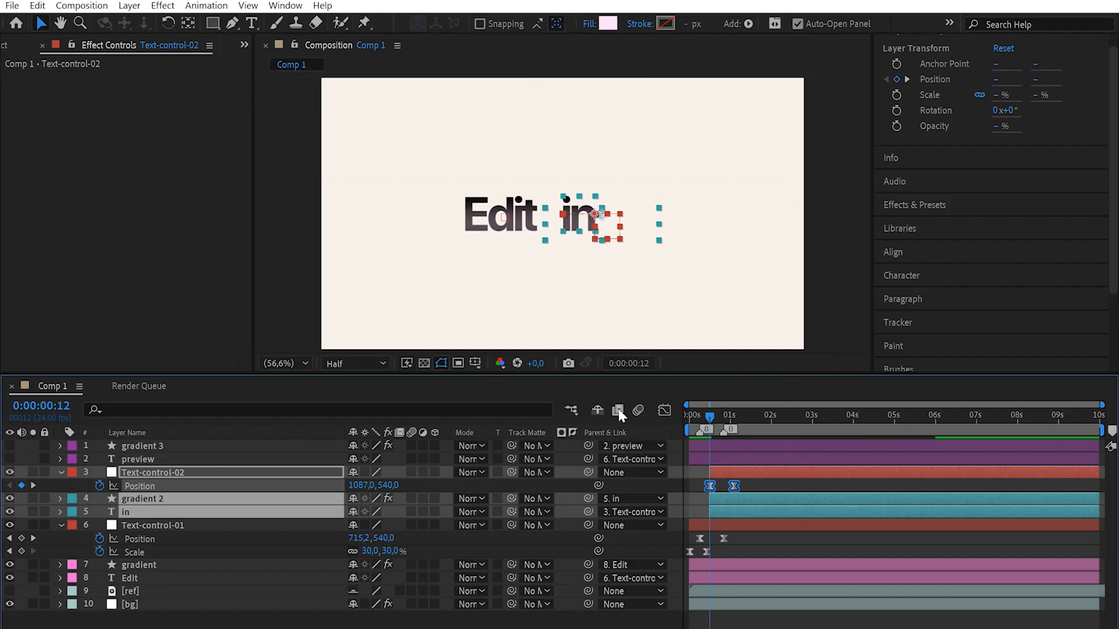
{"action": "key", "text": "space"}
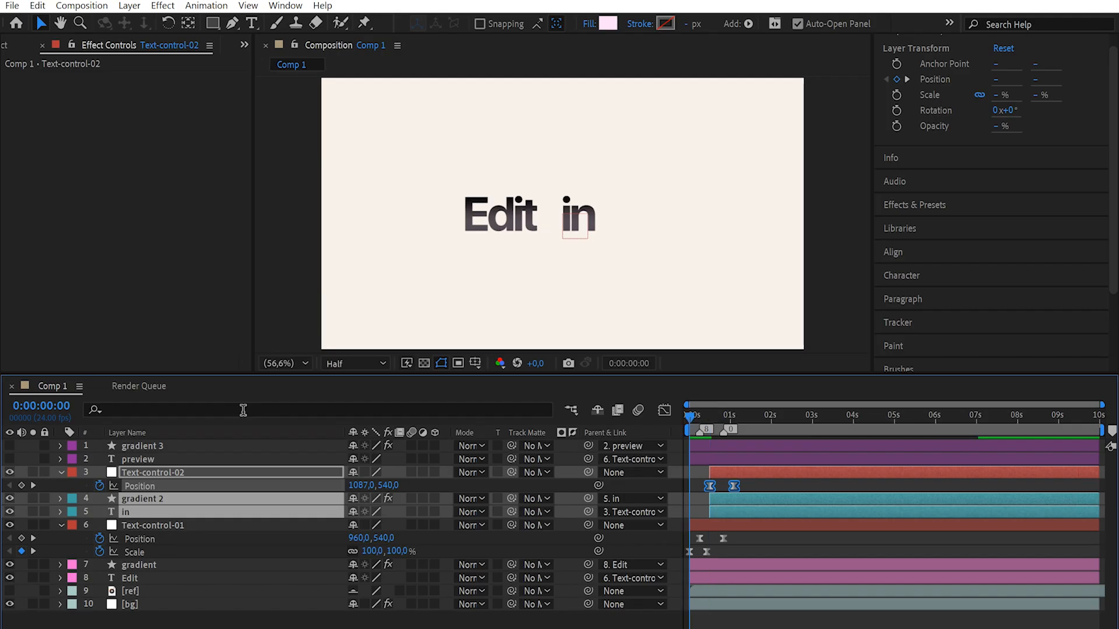
{"action": "key", "text": "space"}
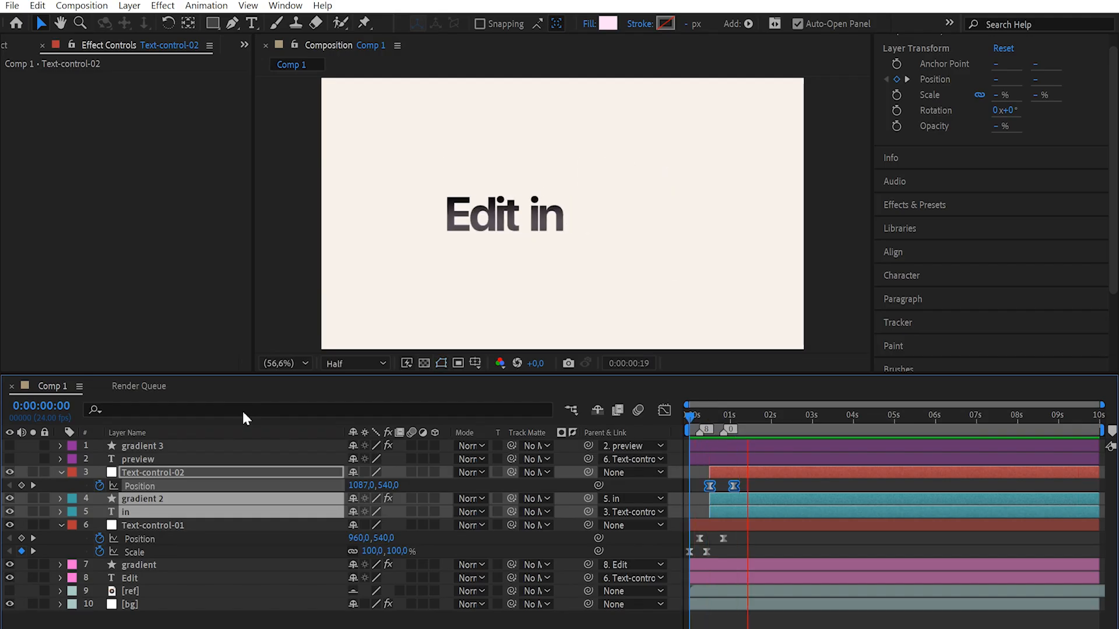
{"action": "key", "text": "space"}
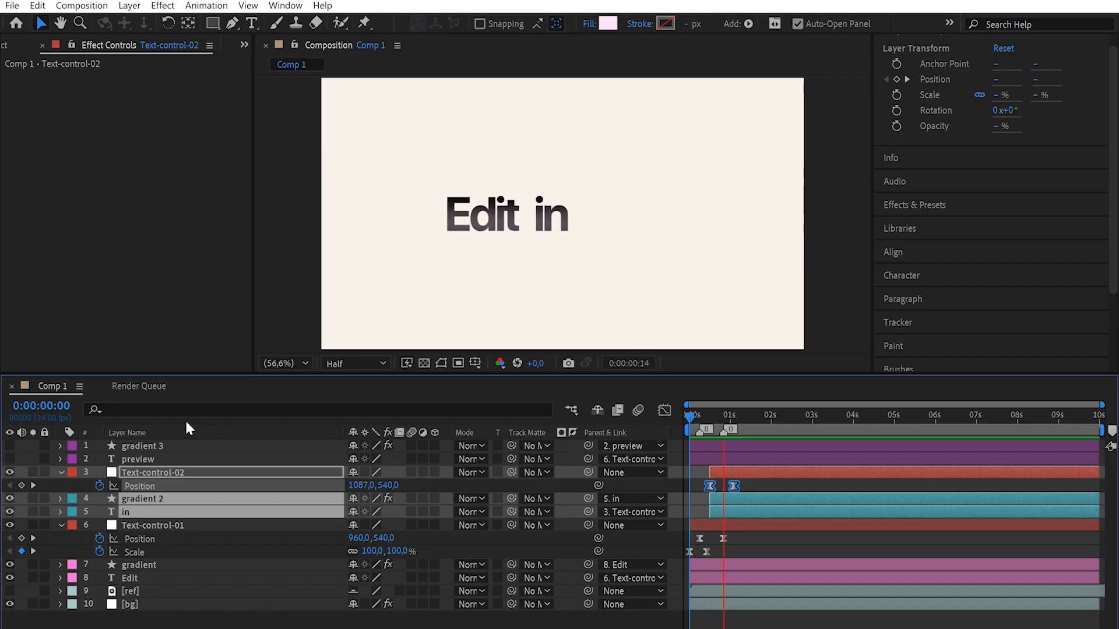
{"action": "key", "text": "space"}
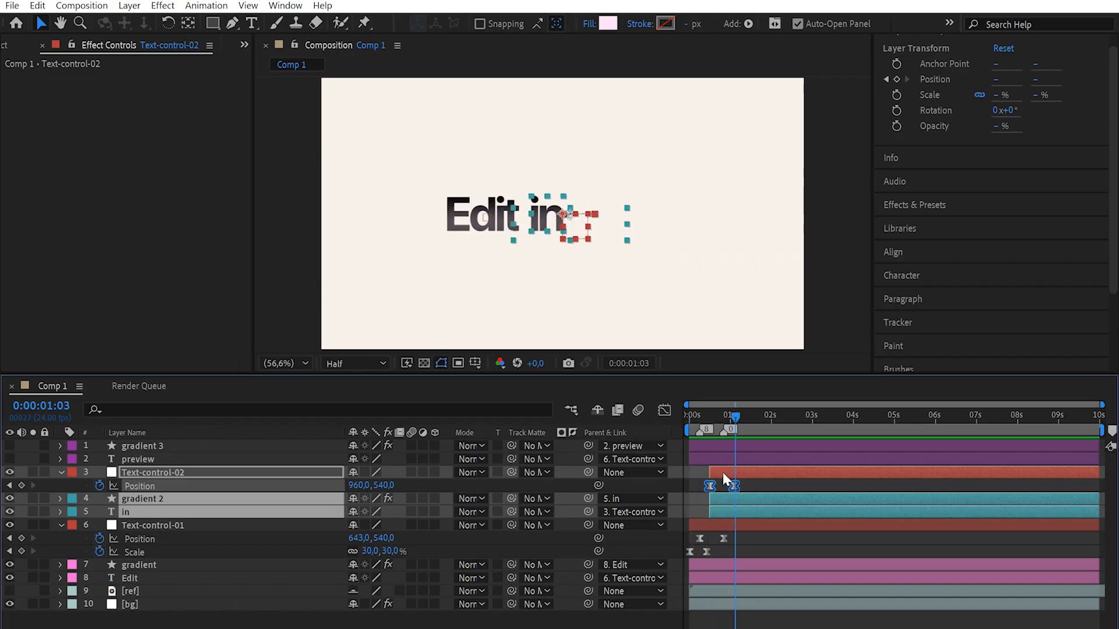
Step: Try shifting the Text-control-02, gradient 2 and in layers about five frames earlier and replay the animation
{"action": "left_click_drag", "start_coordinate": [723, 472], "coordinate": [715, 473]}
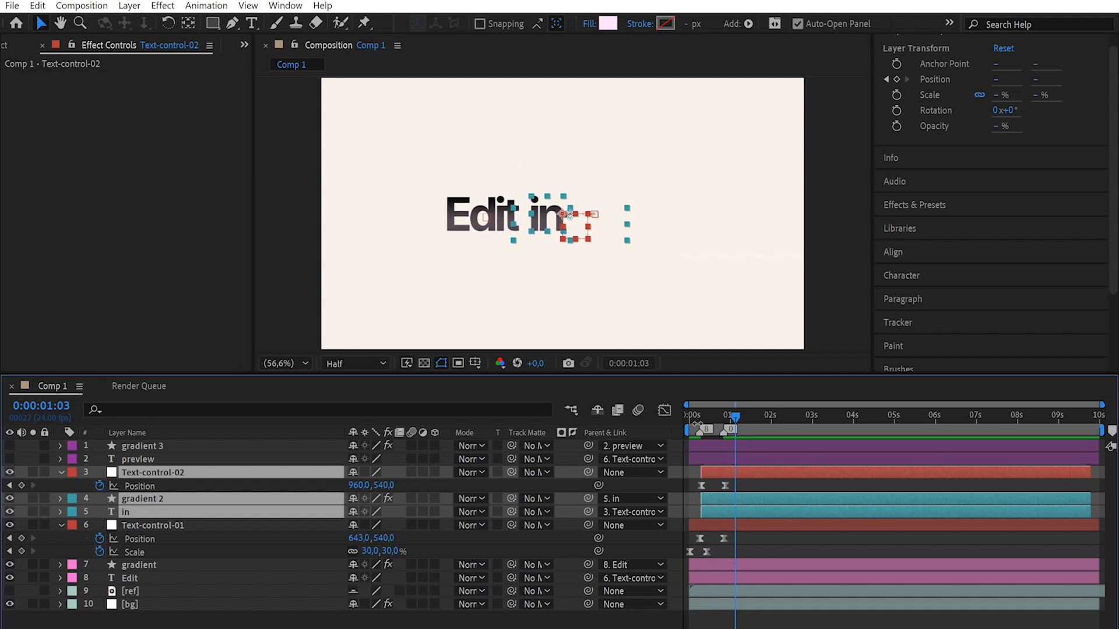
{"action": "key", "text": "Home"}
{"action": "key", "text": "space"}
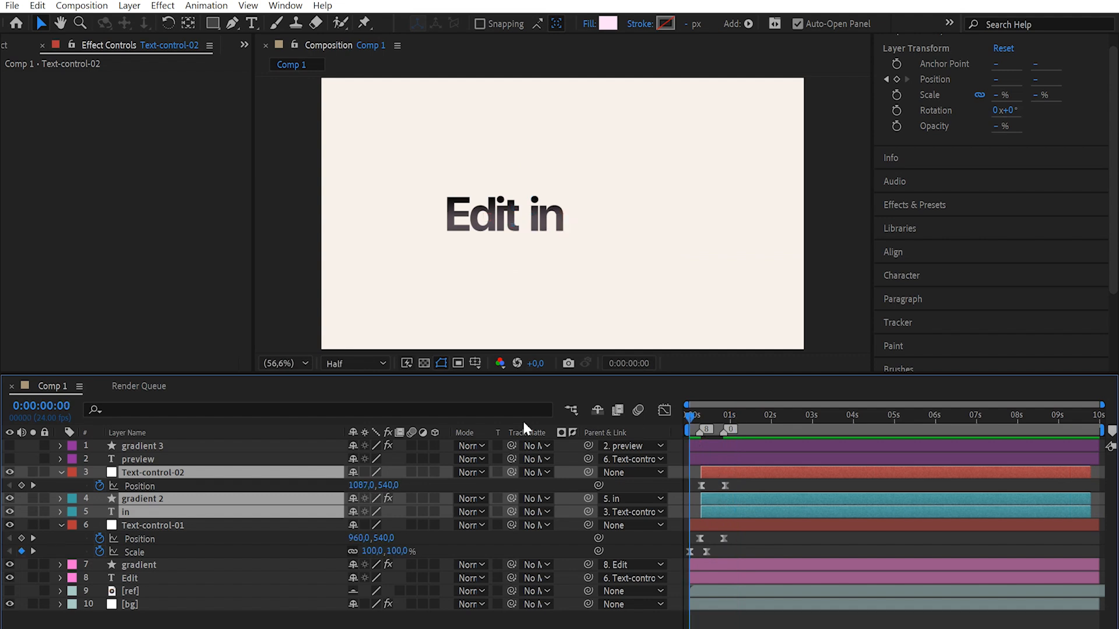
{"action": "key", "text": "space"}
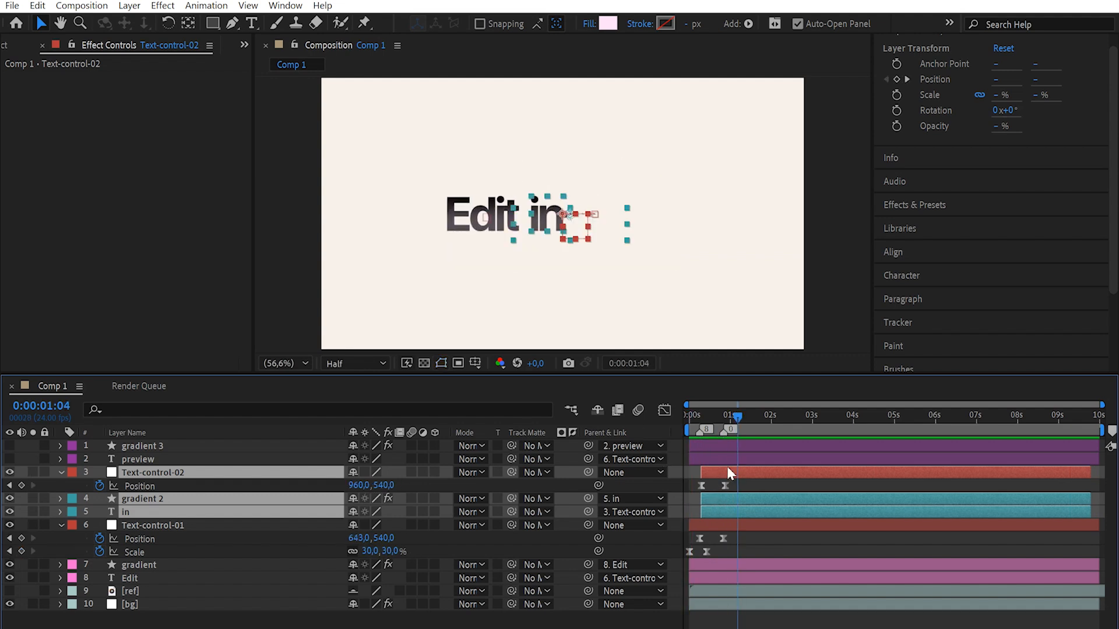
Step: Shift the Text-control-02, gradient 2 and in layers later so they begin just after the half-second mark, and replay the animation
{"action": "left_click_drag", "start_coordinate": [715, 470], "coordinate": [726, 473]}
{"action": "left_click", "coordinate": [707, 430]}
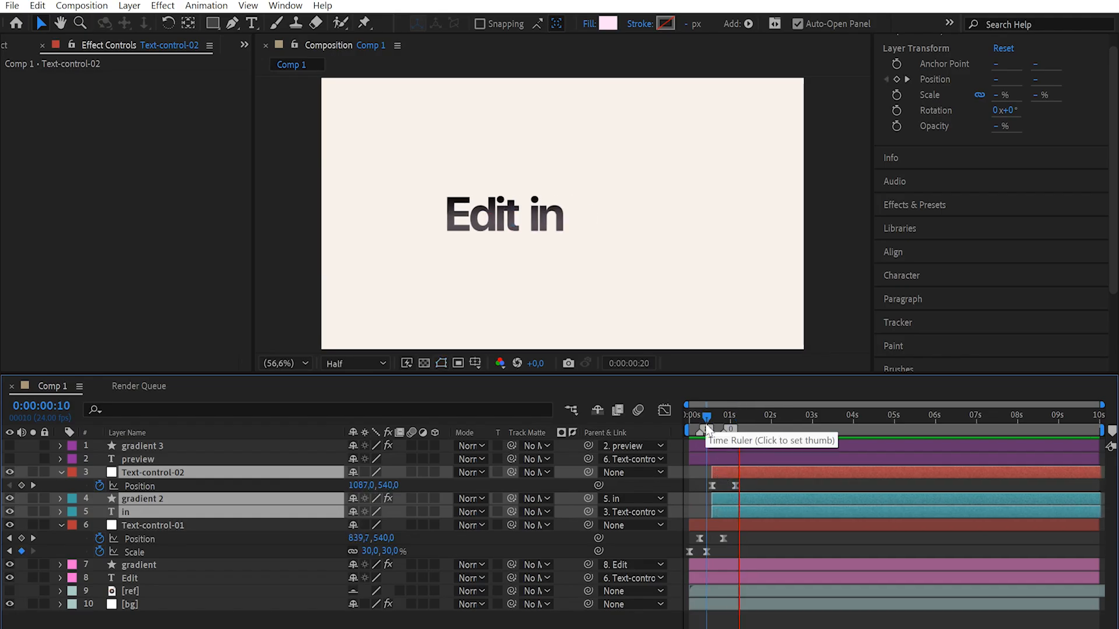
{"action": "key", "text": "Home"}
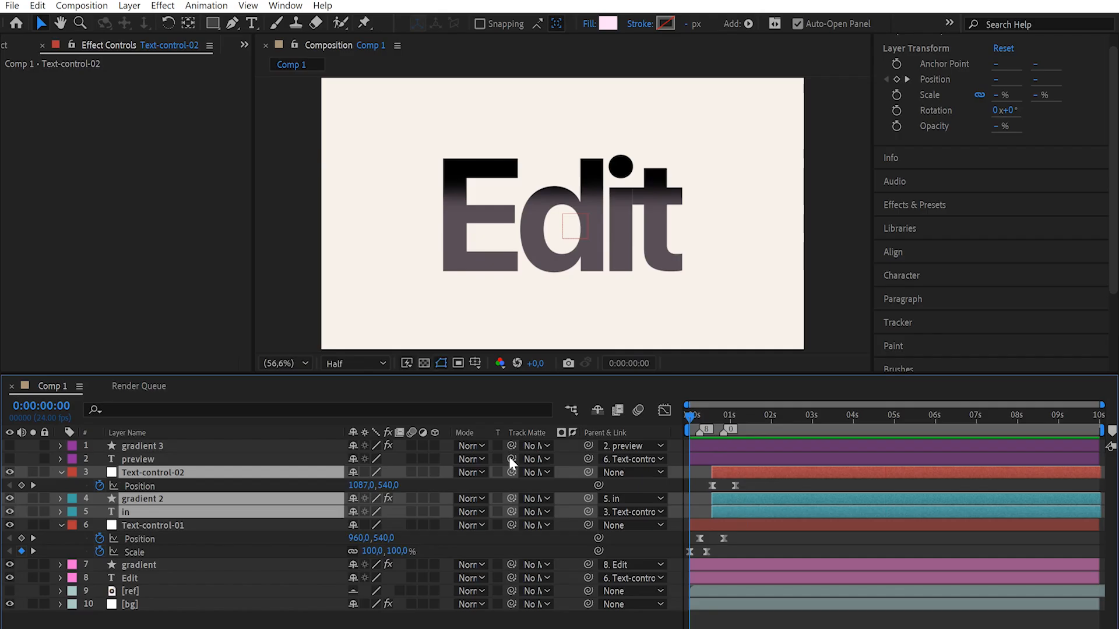
{"action": "key", "text": "space"}
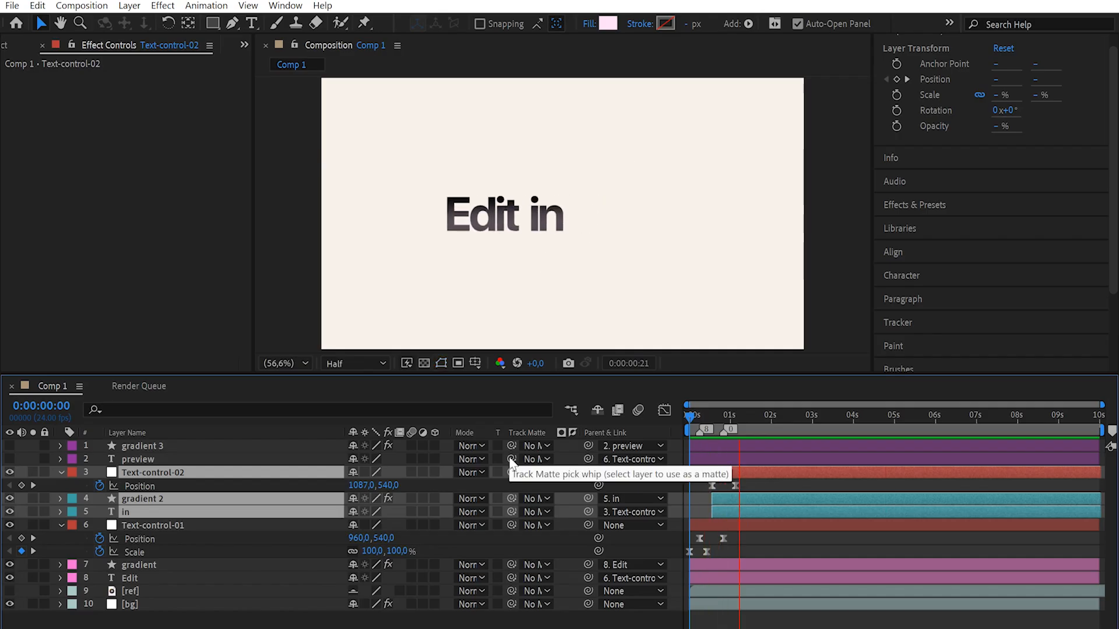
{"action": "key", "text": "space"}
Step: Move Text-control-02's second Position keyframe earlier to about 0:00:01:00 and preview the slide
{"action": "left_click", "coordinate": [749, 481]}
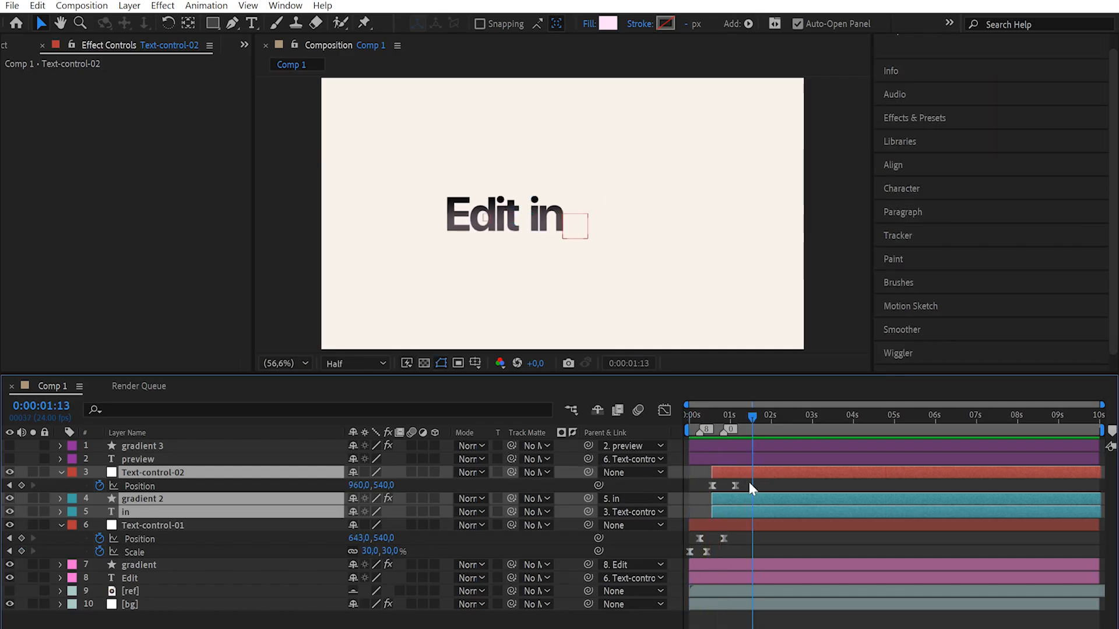
{"action": "left_click_drag", "start_coordinate": [734, 486], "coordinate": [727, 488]}
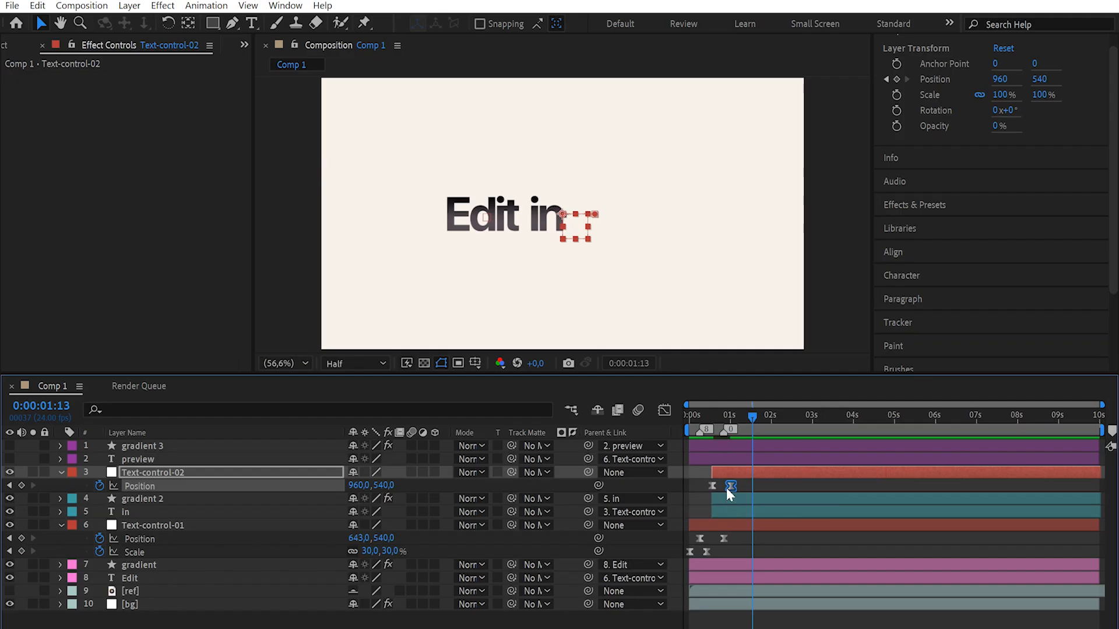
{"action": "left_click", "coordinate": [698, 421]}
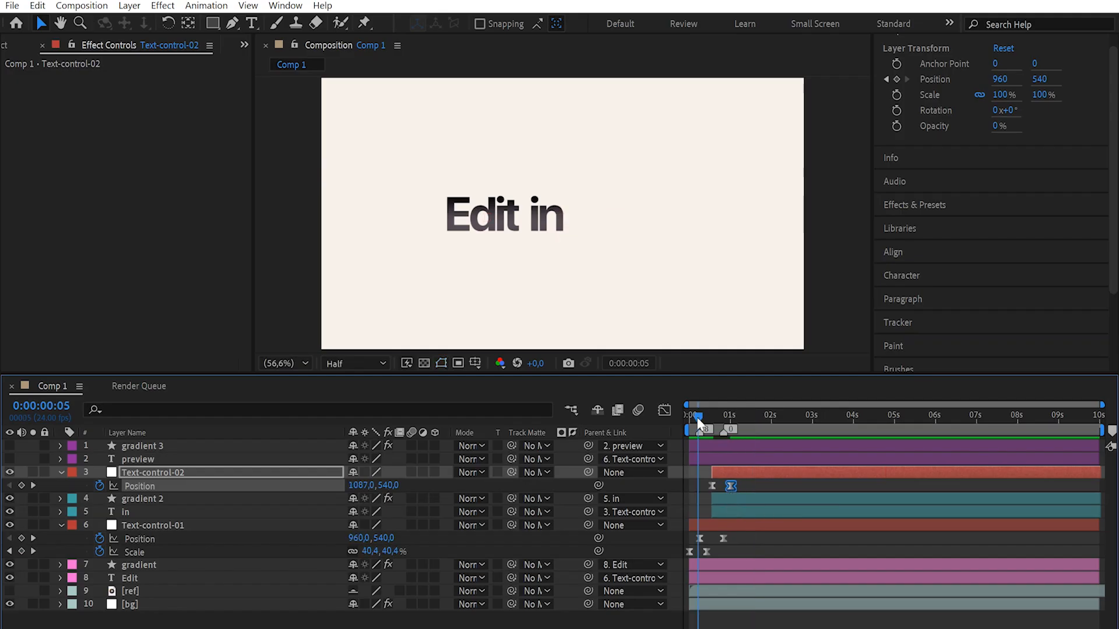
{"action": "left_click_drag", "start_coordinate": [699, 421], "coordinate": [751, 421]}
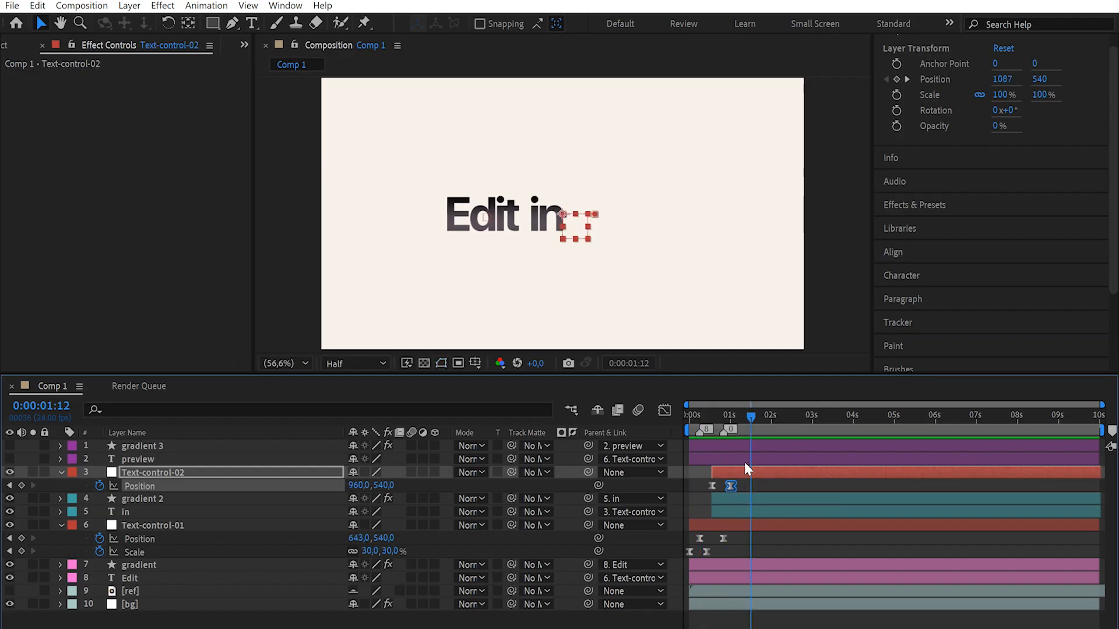
Step: Set the velocity influence of both Text-control-02 Position keyframes to 100% incoming and 0.01% outgoing, and preview the animation
{"action": "left_click_drag", "start_coordinate": [742, 484], "coordinate": [711, 493]}
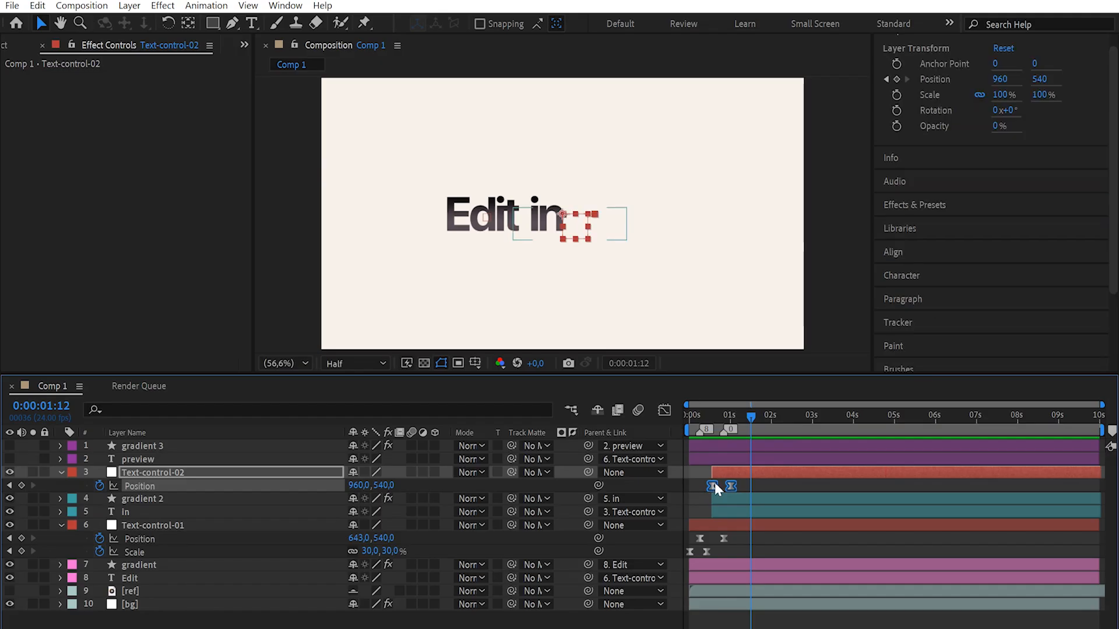
{"action": "right_click", "coordinate": [714, 486]}
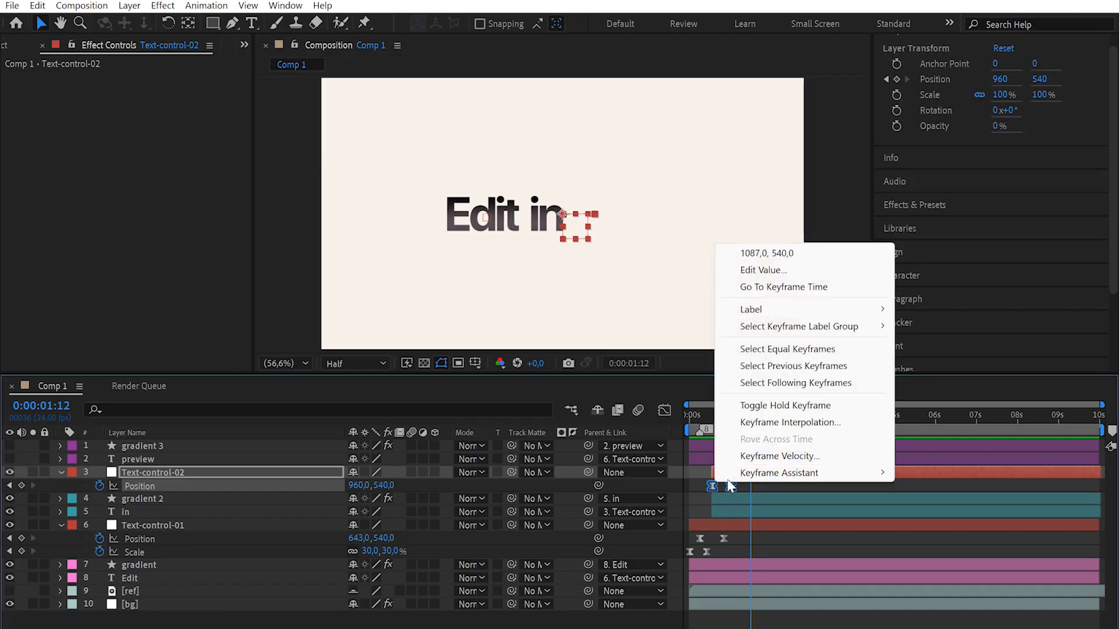
{"action": "left_click", "coordinate": [766, 457]}
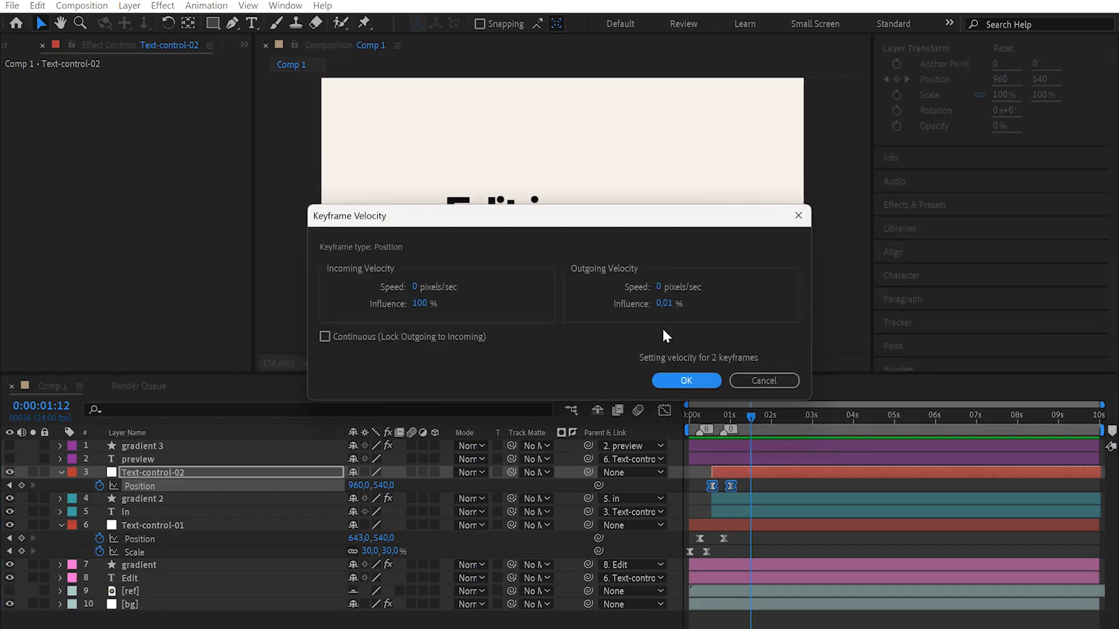
{"action": "left_click", "coordinate": [687, 386]}
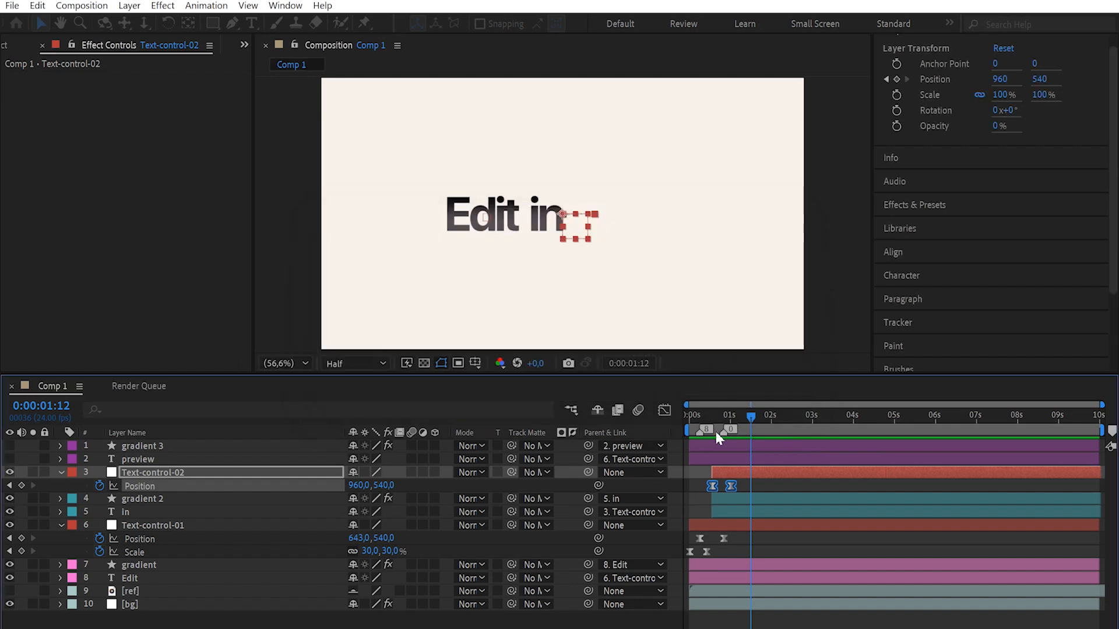
{"action": "key", "text": "Home"}
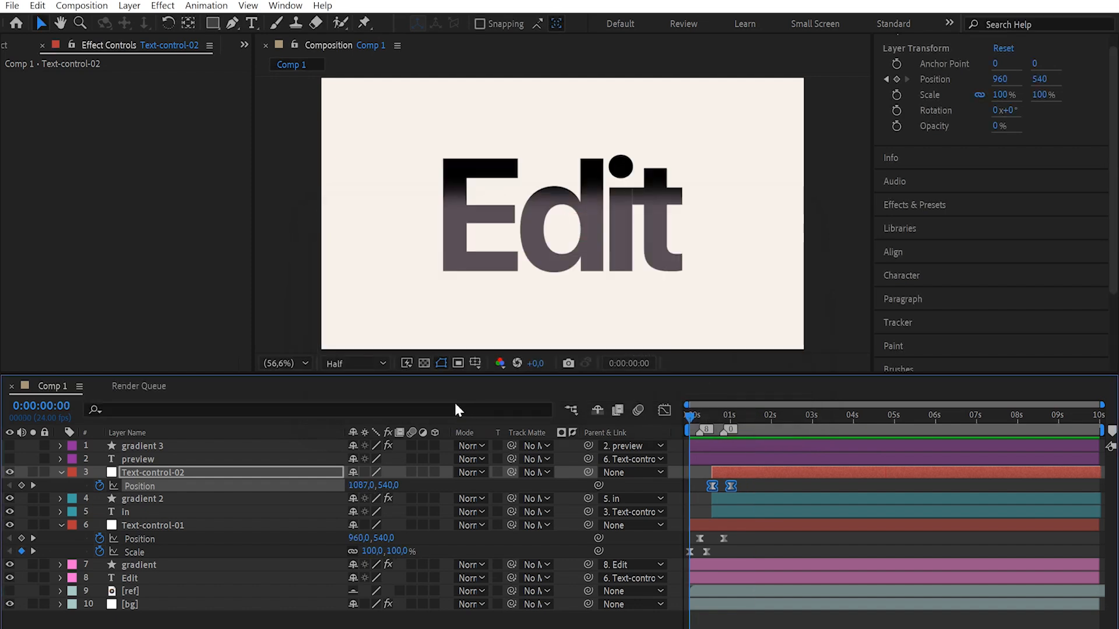
{"action": "key", "text": "space"}
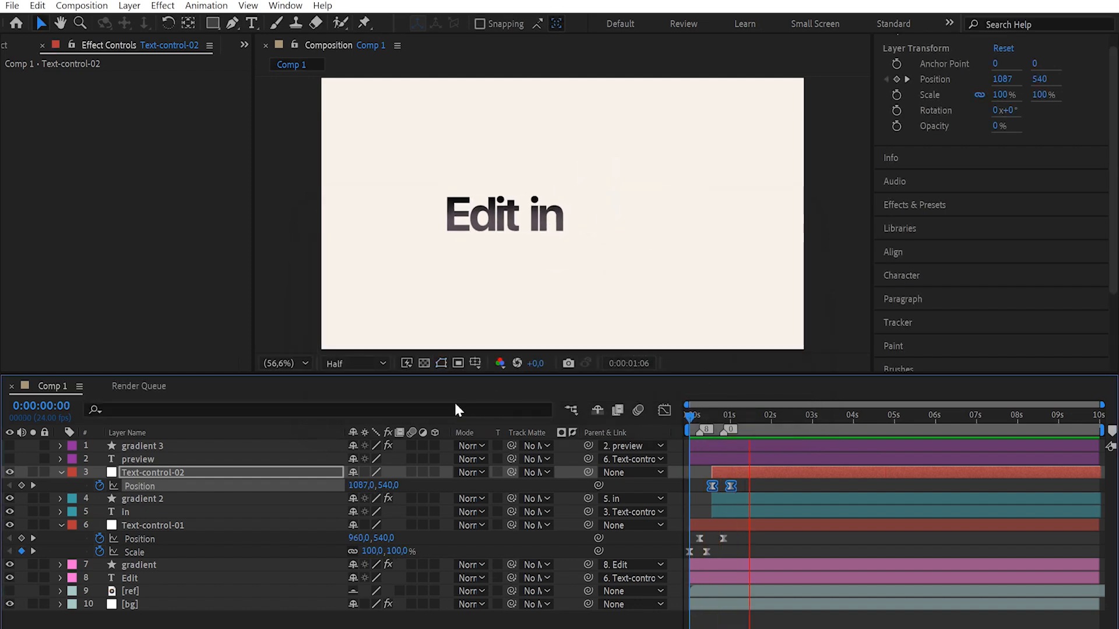
{"action": "key", "text": "space"}
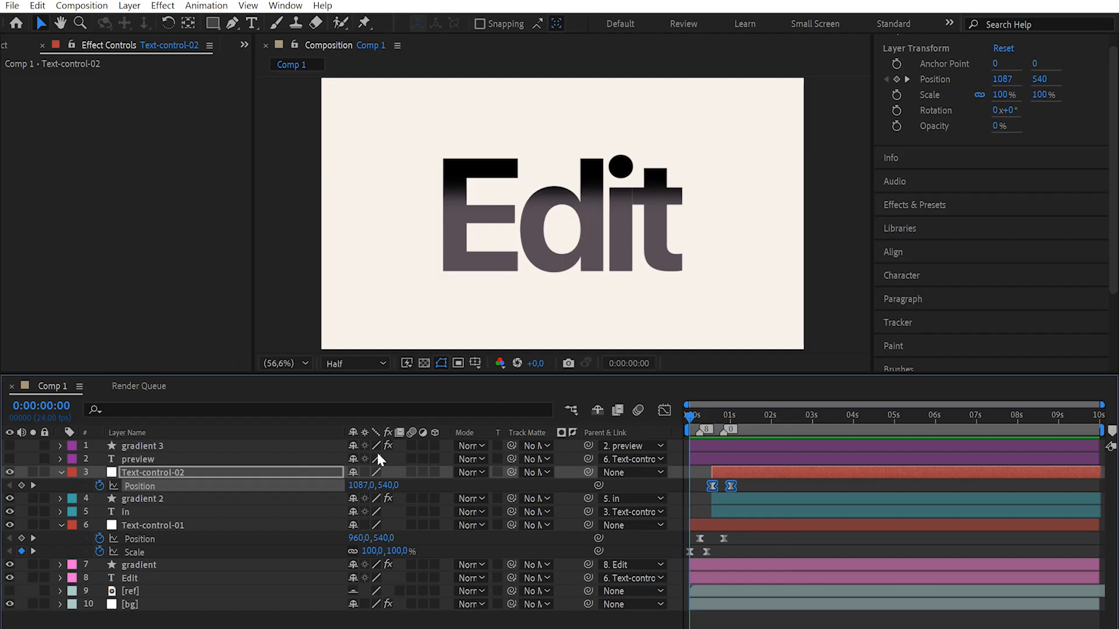
{"action": "key", "text": "space"}
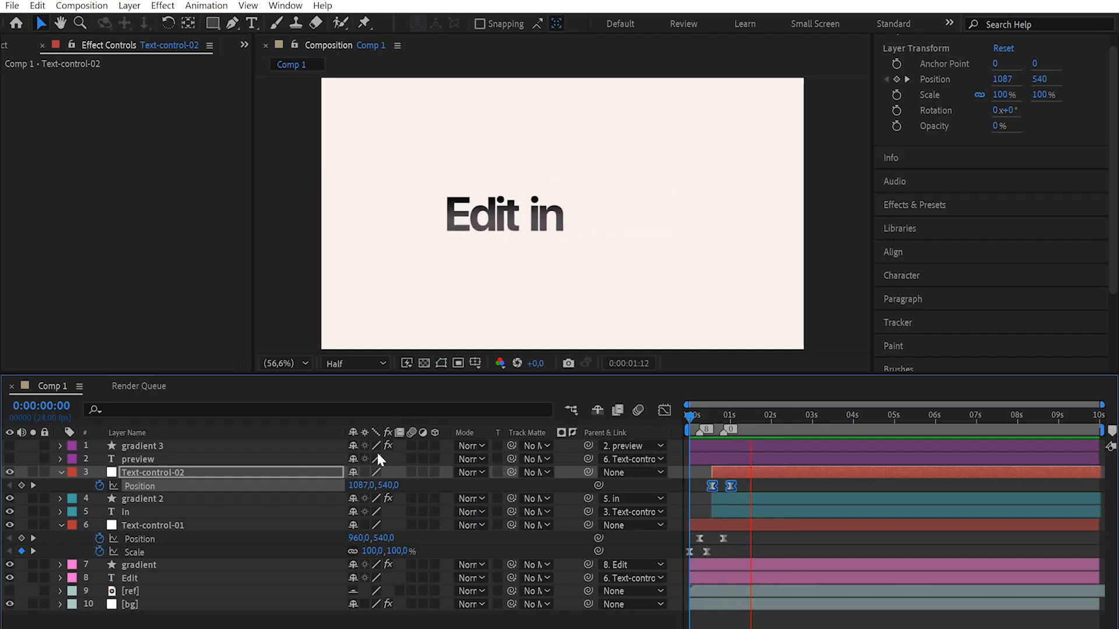
{"action": "key", "text": "space"}
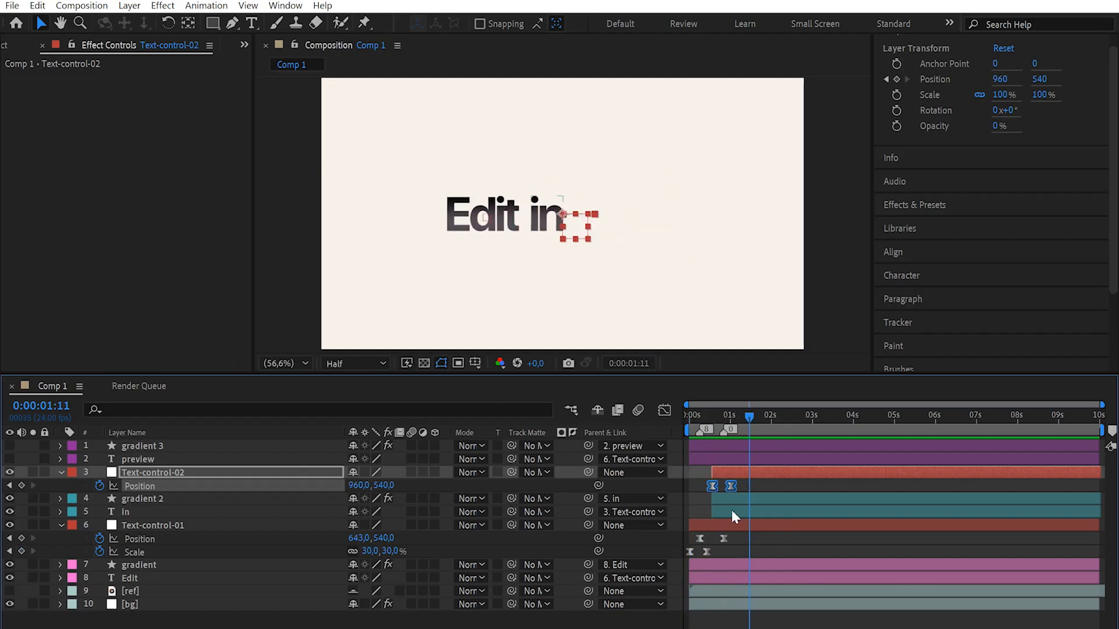
Step: Nudge the Text-control-02, gradient 2 and in layers slightly later in time and replay the animation
{"action": "left_click", "coordinate": [732, 511], "text": "shift"}
{"action": "key", "text": "alt+Page_Down"}
{"action": "key", "text": "alt+Page_Down"}
{"action": "key", "text": "alt+Page_Down"}
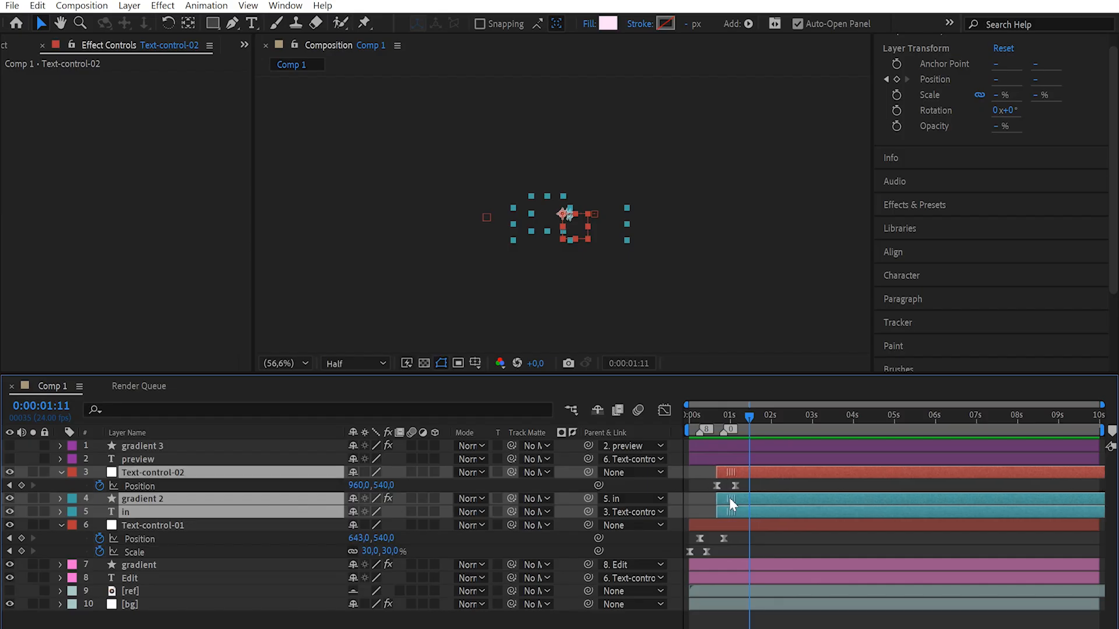
{"action": "key", "text": "space"}
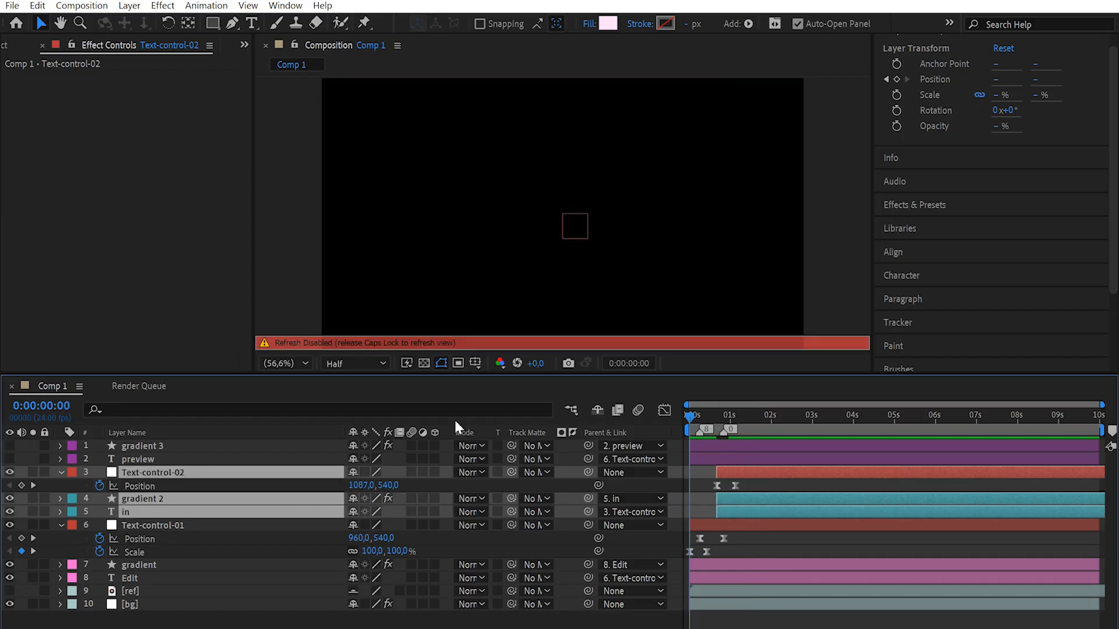
{"action": "key", "text": "Caps_Lock"}
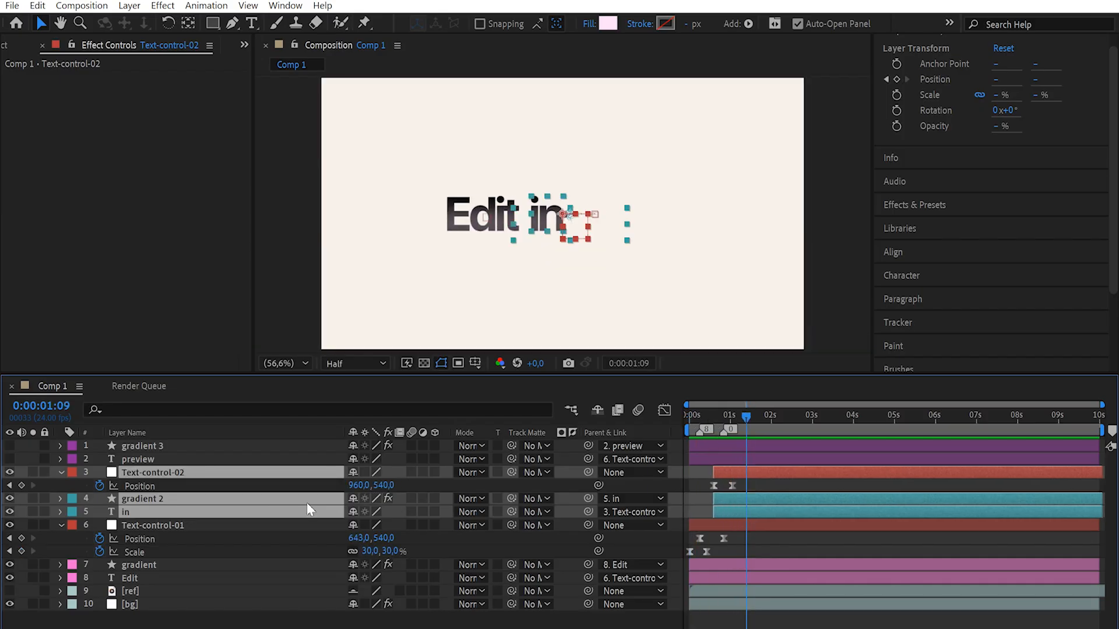
Step: Collapse Text-control-02's properties and add a null object named Text-control-03 at the top of the layer stack
{"action": "key", "text": "u"}
{"action": "left_click", "coordinate": [325, 624]}
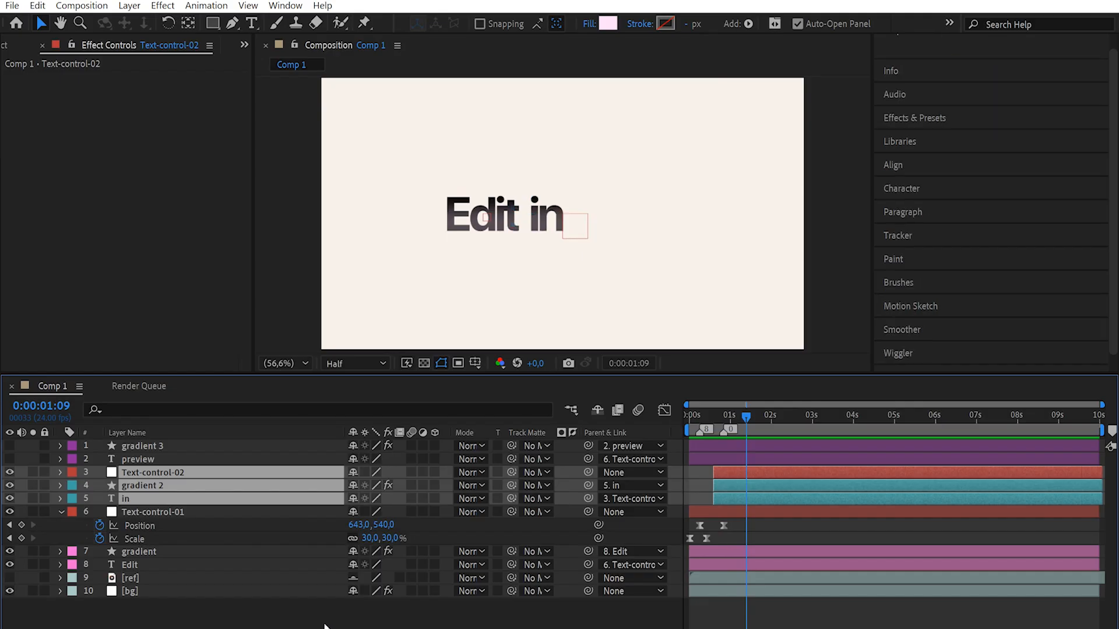
{"action": "right_click", "coordinate": [21, 446]}
{"action": "mouse_move", "coordinate": [87, 459]}
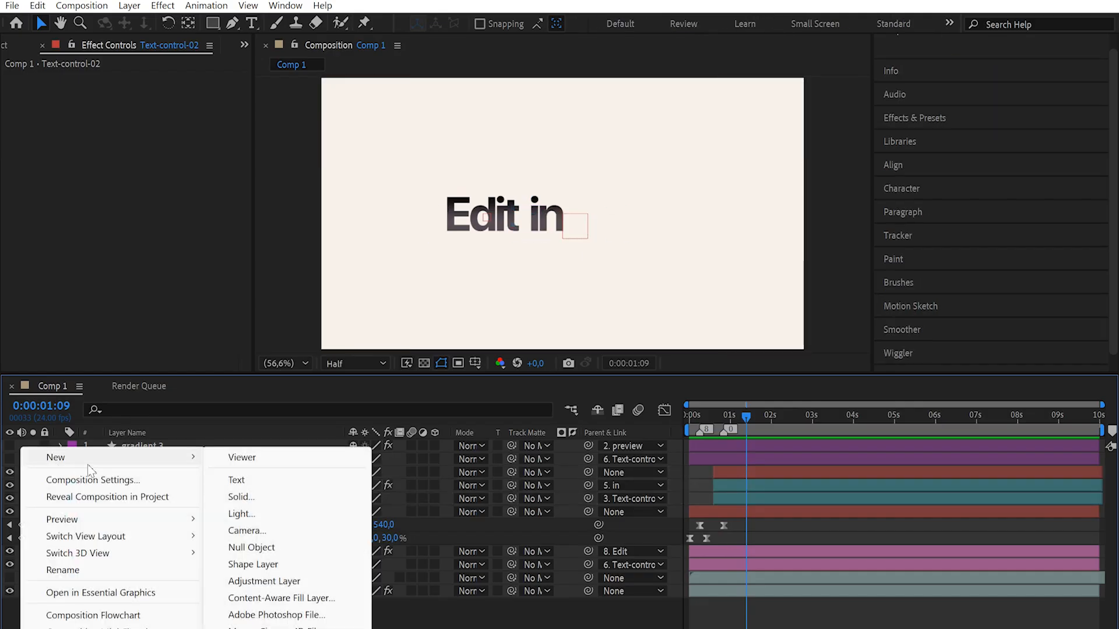
{"action": "left_click", "coordinate": [271, 548]}
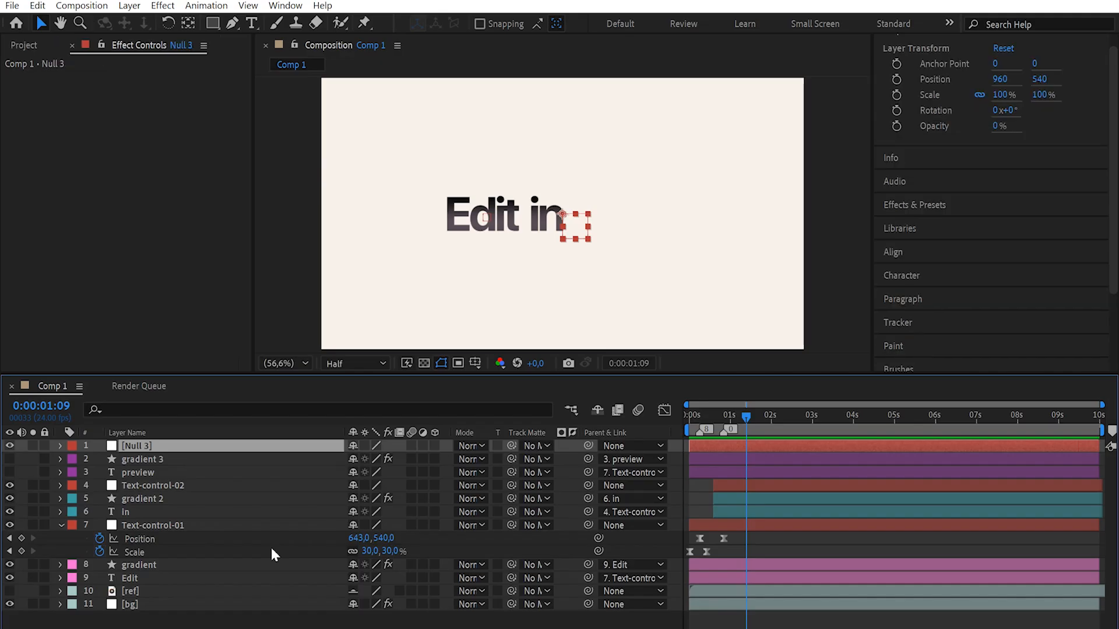
{"action": "key", "text": "Return"}
{"action": "type", "text": "Text-contr"}
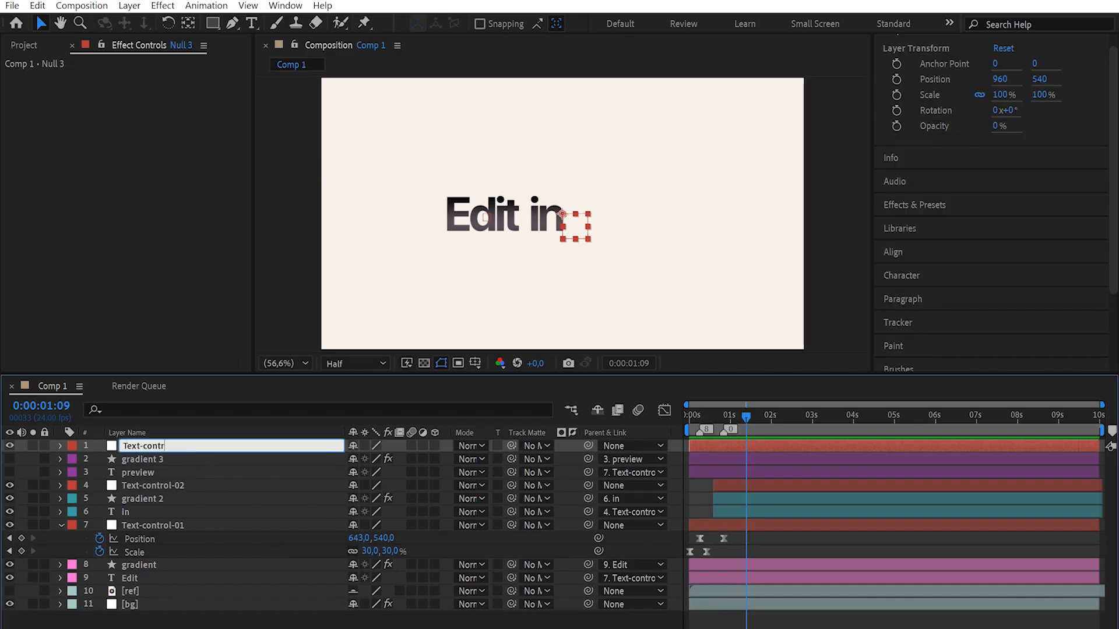
{"action": "type", "text": "ol-03"}
{"action": "key", "text": "Return"}
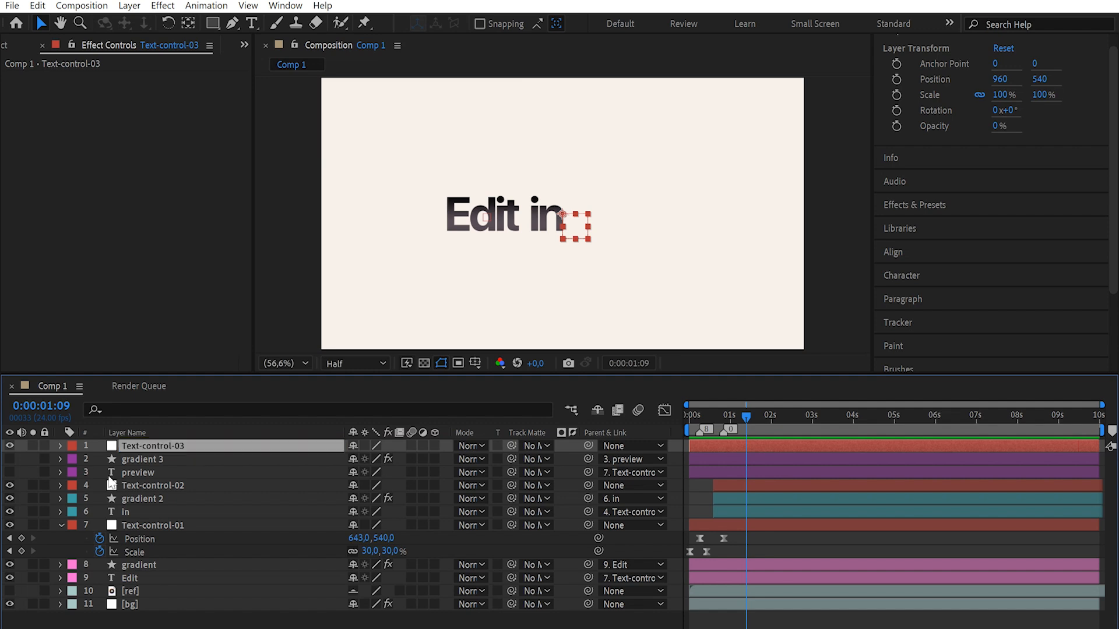
Step: Parent the preview layer to Text-control-03 and make the gradient 3 and preview layers visible
{"action": "left_click", "coordinate": [153, 460]}
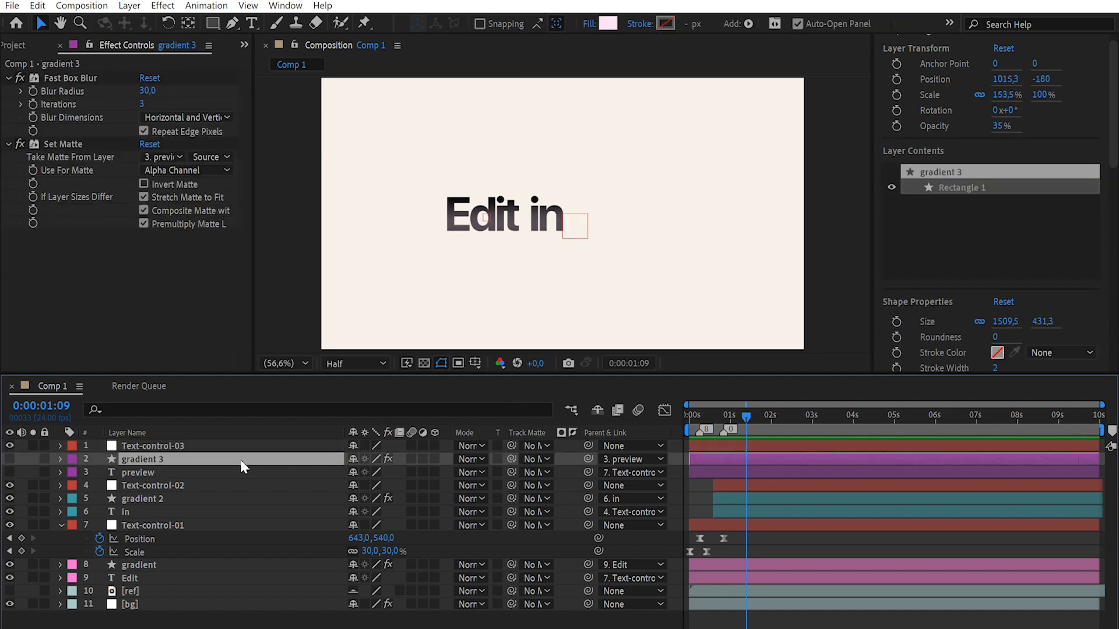
{"action": "left_click", "coordinate": [199, 468]}
{"action": "left_click_drag", "start_coordinate": [587, 472], "coordinate": [140, 450]}
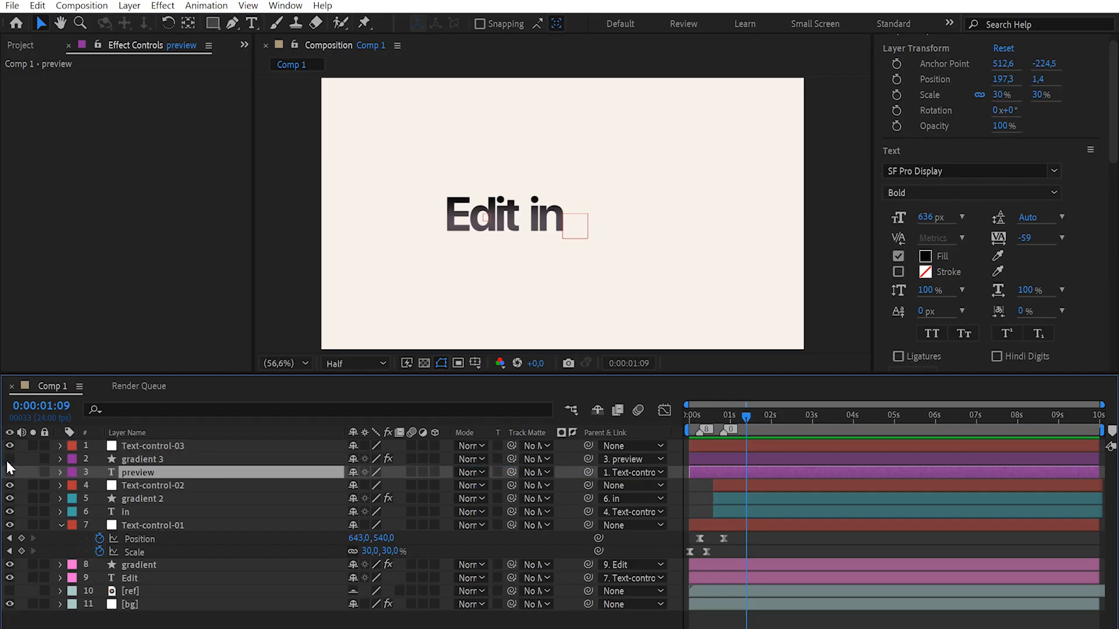
{"action": "left_click", "coordinate": [9, 460]}
{"action": "left_click", "coordinate": [8, 471]}
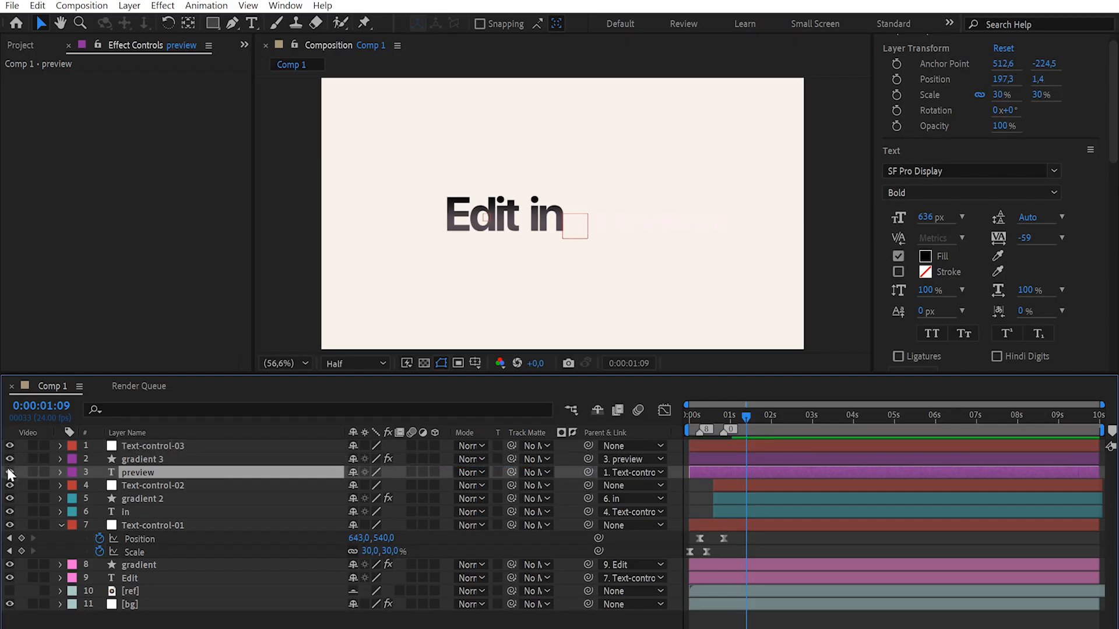
Step: Copy Text-control-02's two Position keyframes onto Text-control-03, starting at 0:00:00:14
{"action": "left_click", "coordinate": [735, 484]}
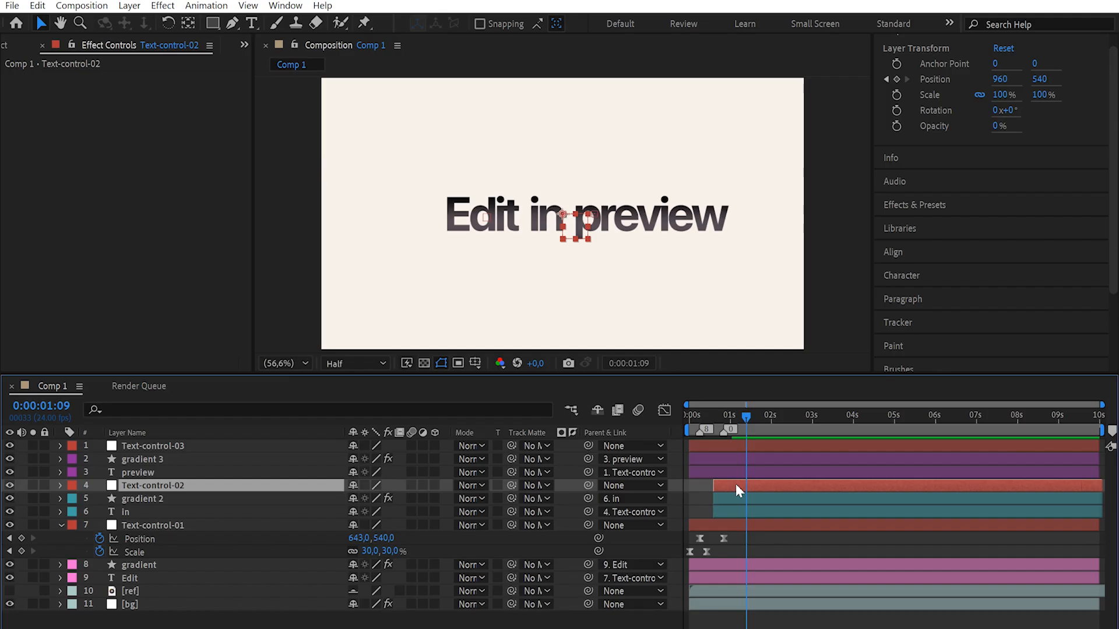
{"action": "key", "text": "u"}
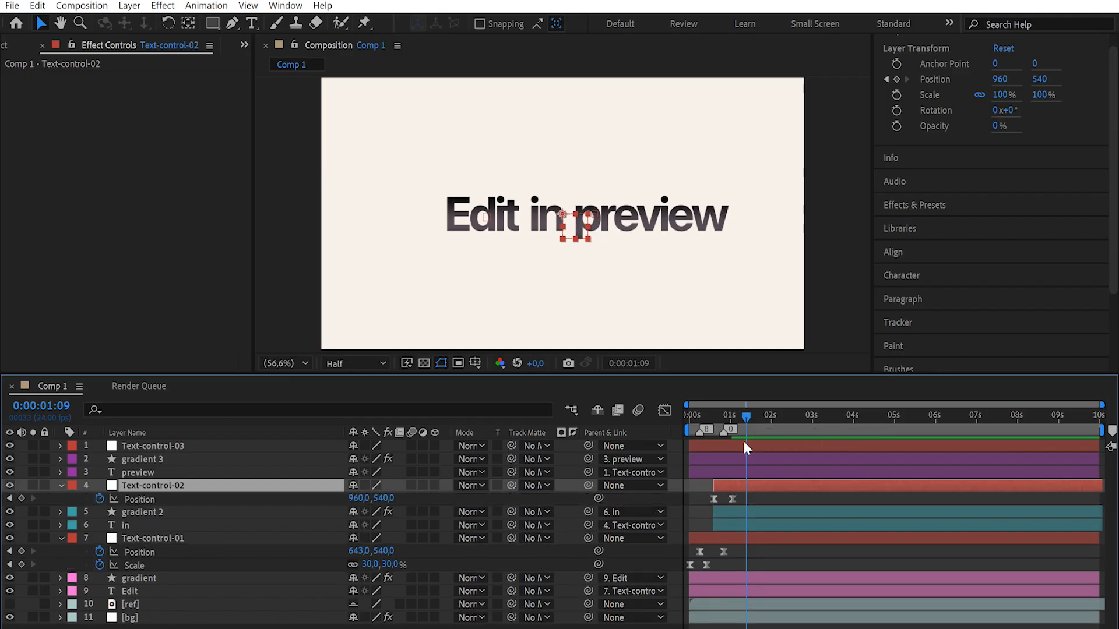
{"action": "left_click", "coordinate": [743, 441]}
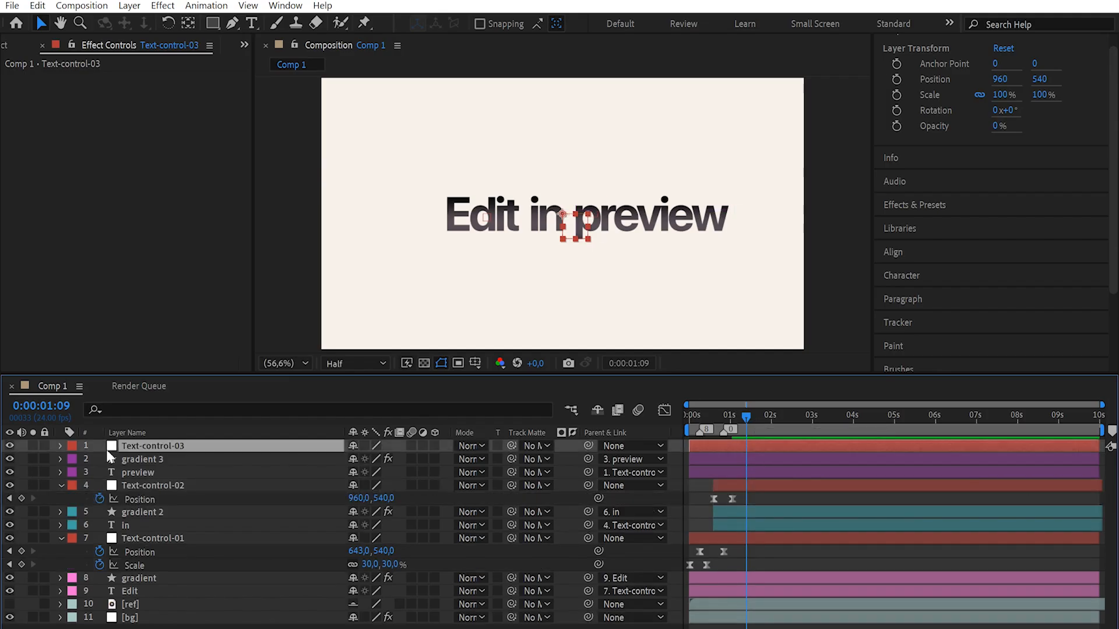
{"action": "left_click_drag", "start_coordinate": [746, 520], "coordinate": [690, 537]}
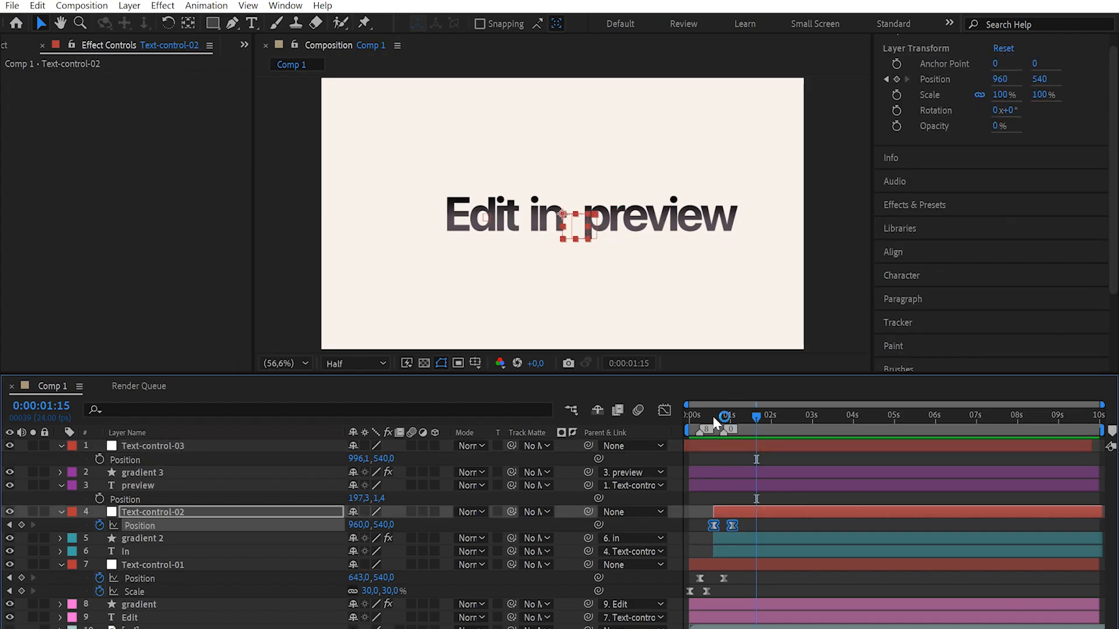
{"action": "left_click", "coordinate": [712, 416]}
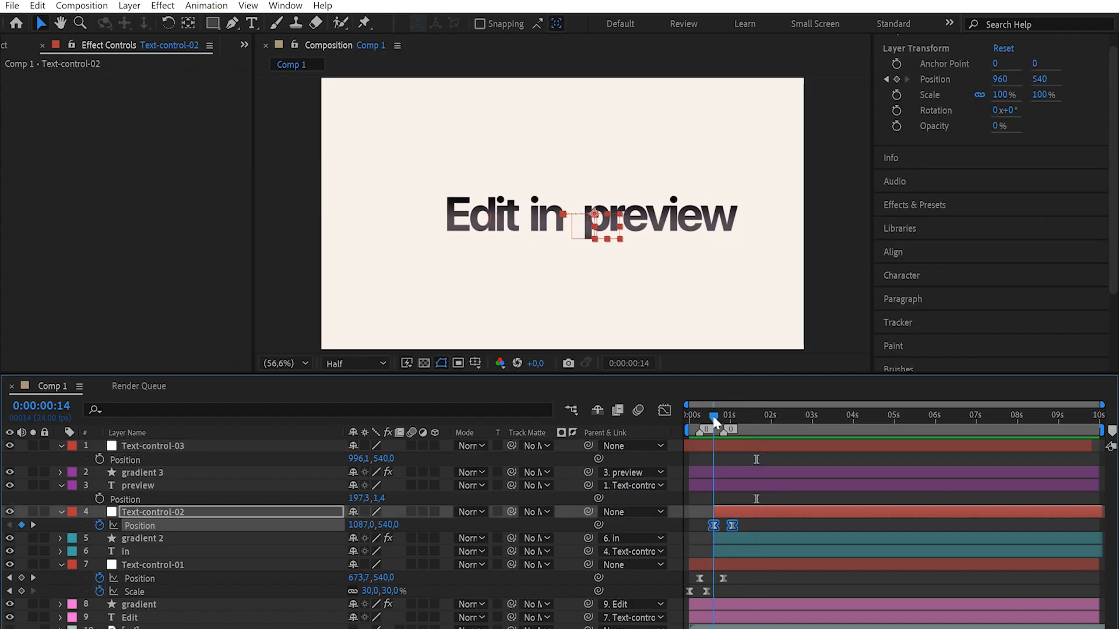
{"action": "left_click", "coordinate": [721, 447]}
{"action": "key", "text": "ctrl+v"}
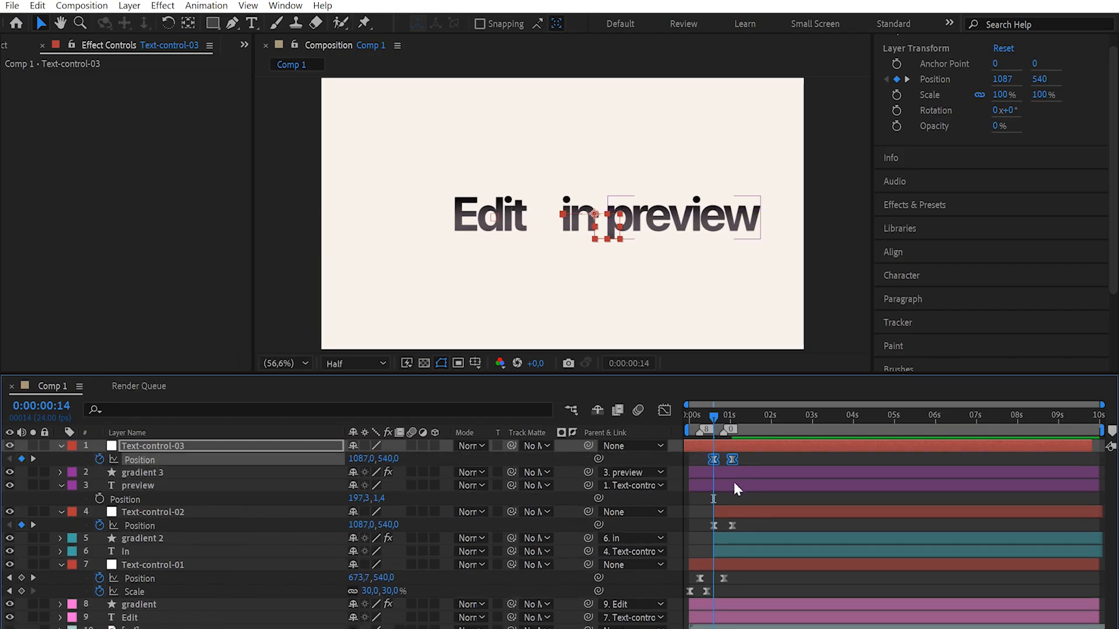
Step: Trim Text-control-03, gradient 3 and preview to start at 0:00:00:14, shift all three slightly later, and replay the animation
{"action": "left_click", "coordinate": [734, 483], "text": "shift"}
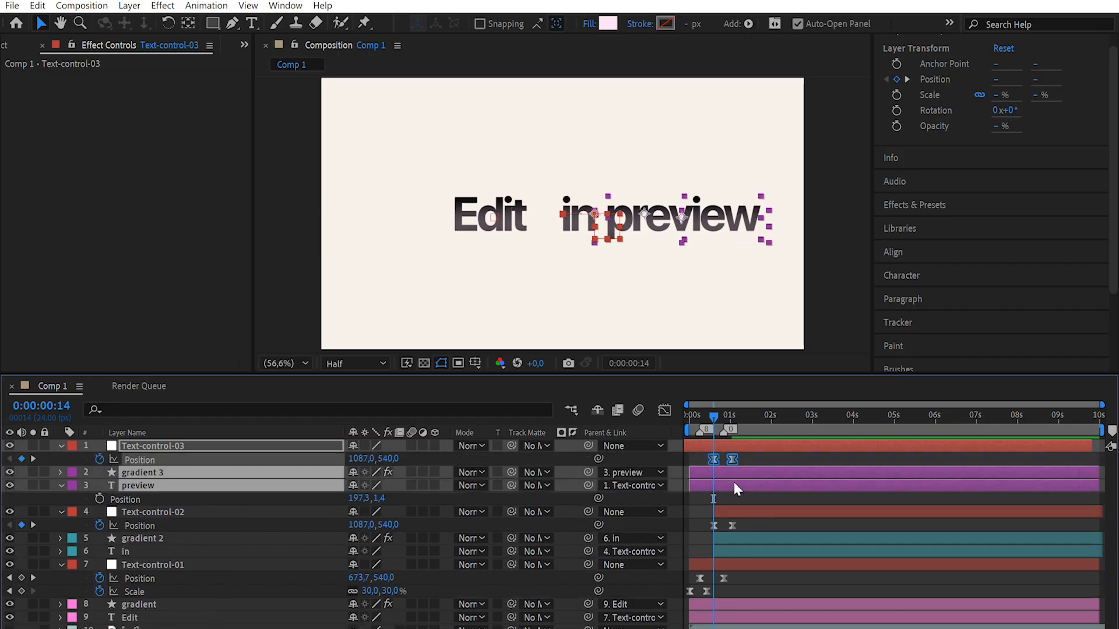
{"action": "key", "text": "alt+bracketleft"}
{"action": "mouse_move", "coordinate": [726, 469]}
{"action": "left_mouse_down"}
{"action": "mouse_move", "coordinate": [744, 474]}
{"action": "mouse_move", "coordinate": [735, 474]}
{"action": "left_mouse_up"}
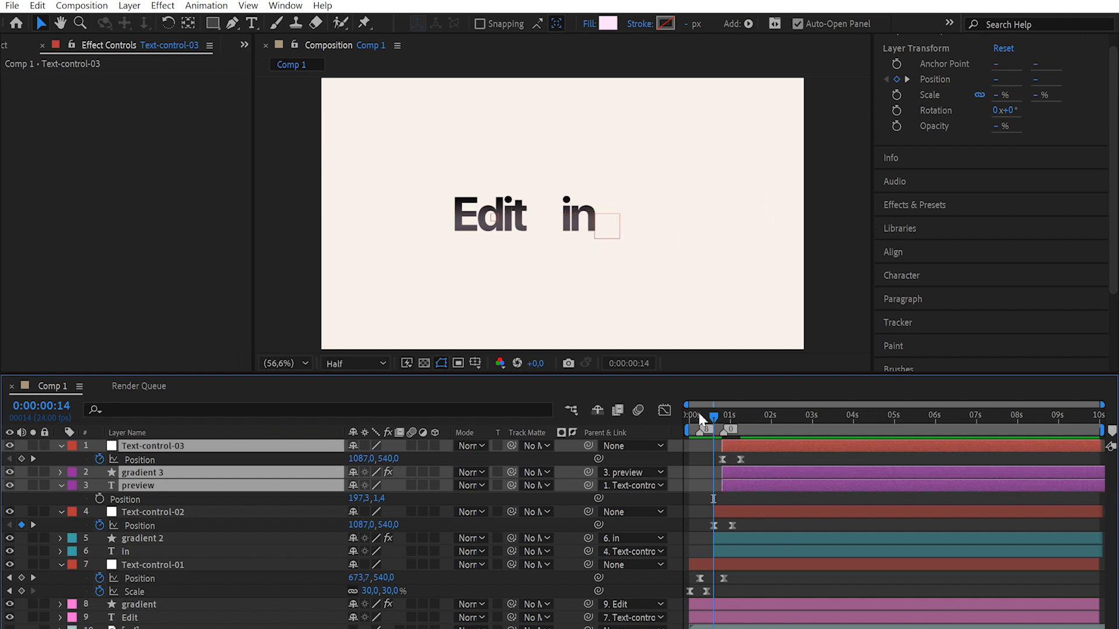
{"action": "key", "text": "Home"}
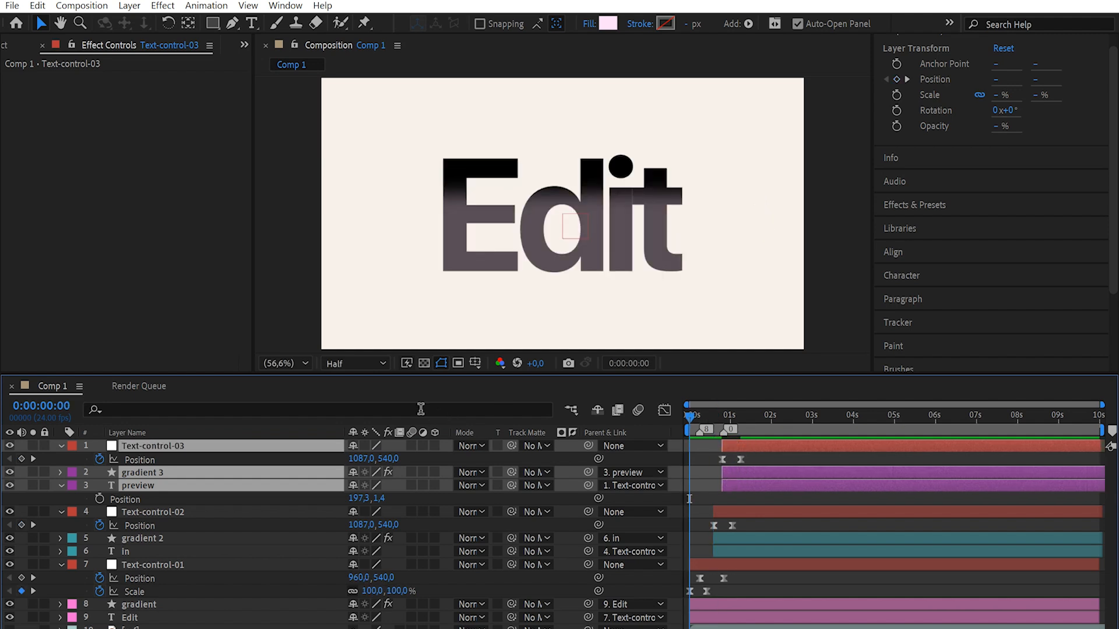
{"action": "key", "text": "space"}
{"action": "key", "text": "space"}
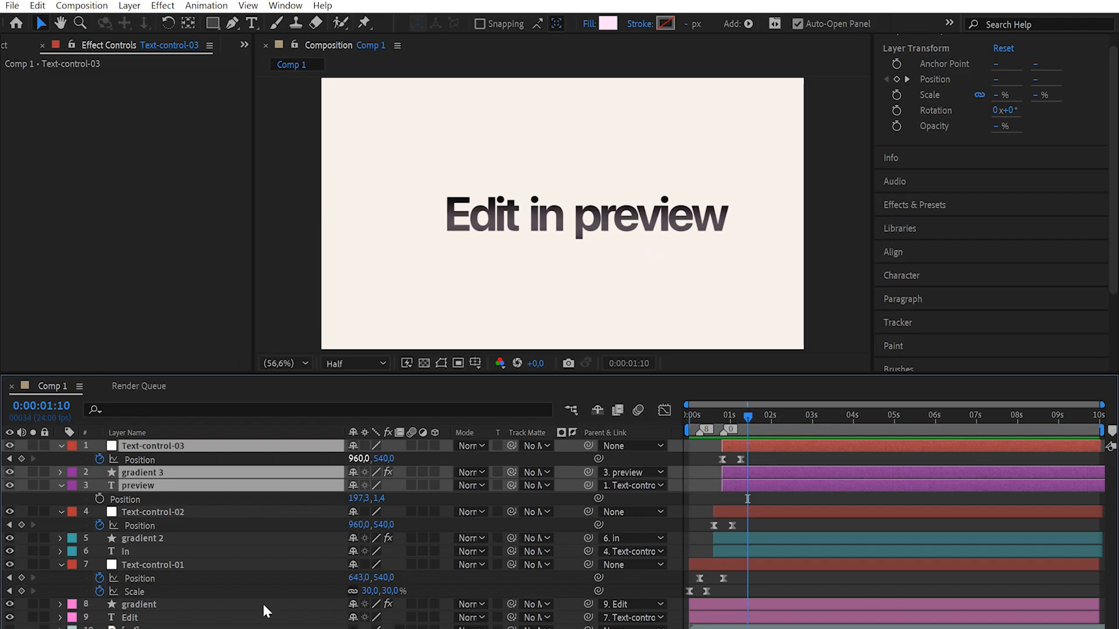
Step: Collapse the revealed properties of every layer and clear the selection
{"action": "key", "text": "ctrl+shift+a"}
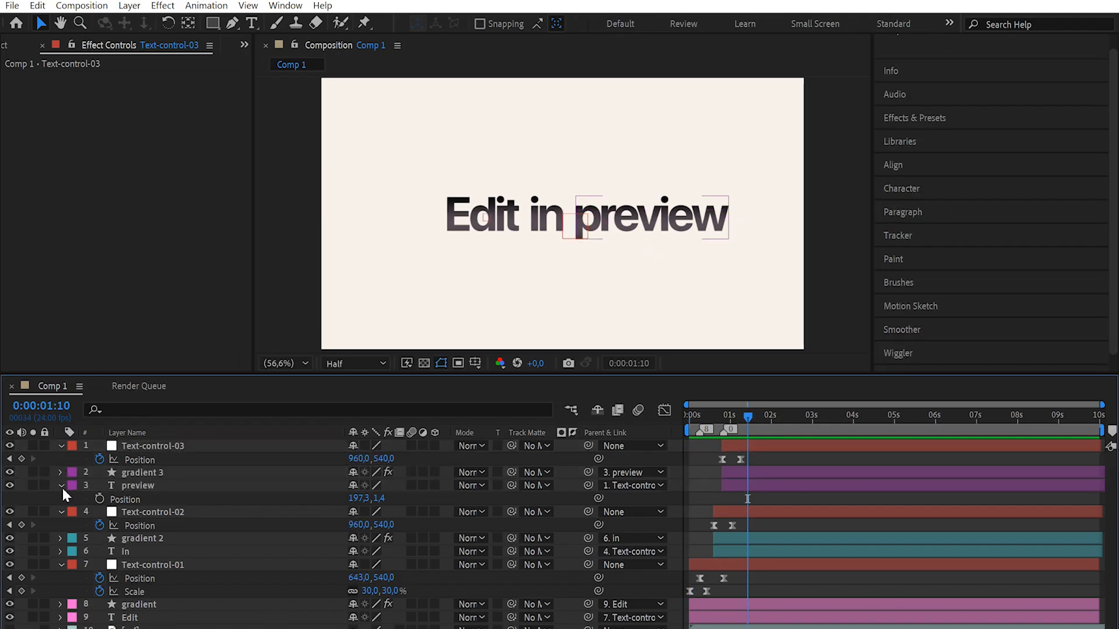
{"action": "left_click", "coordinate": [60, 488]}
{"action": "key", "text": "ctrl+a"}
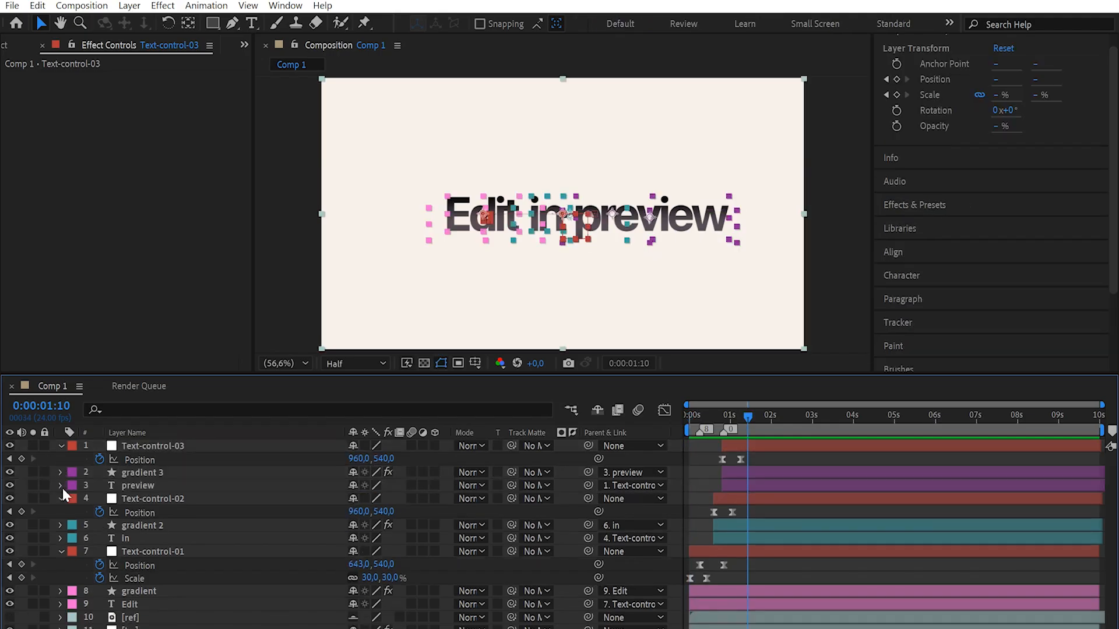
{"action": "key", "text": "u"}
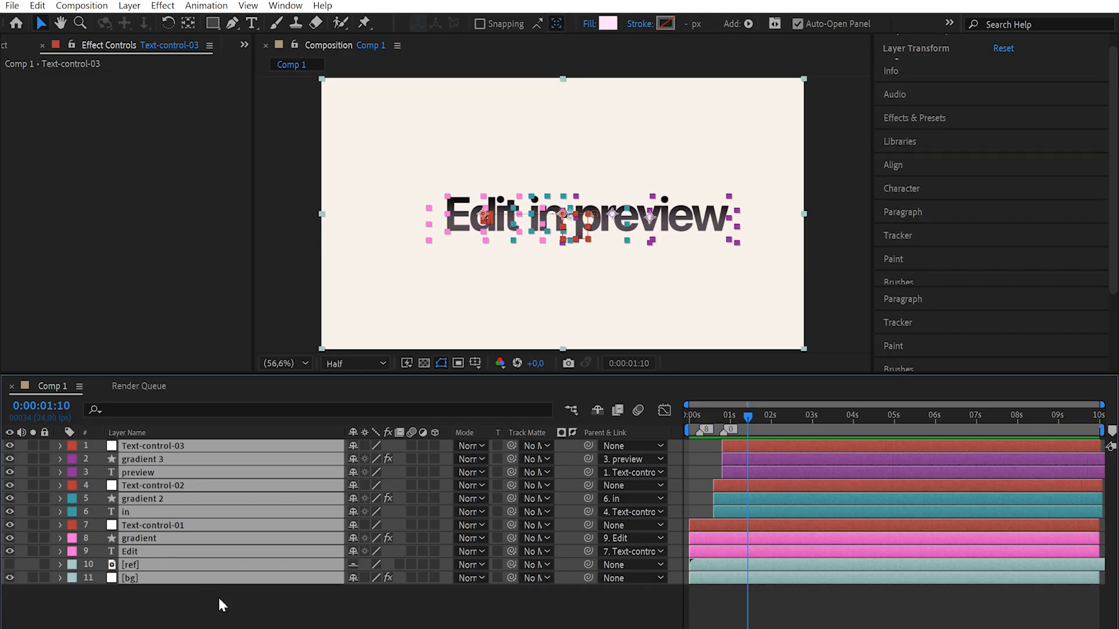
{"action": "left_click", "coordinate": [218, 596]}
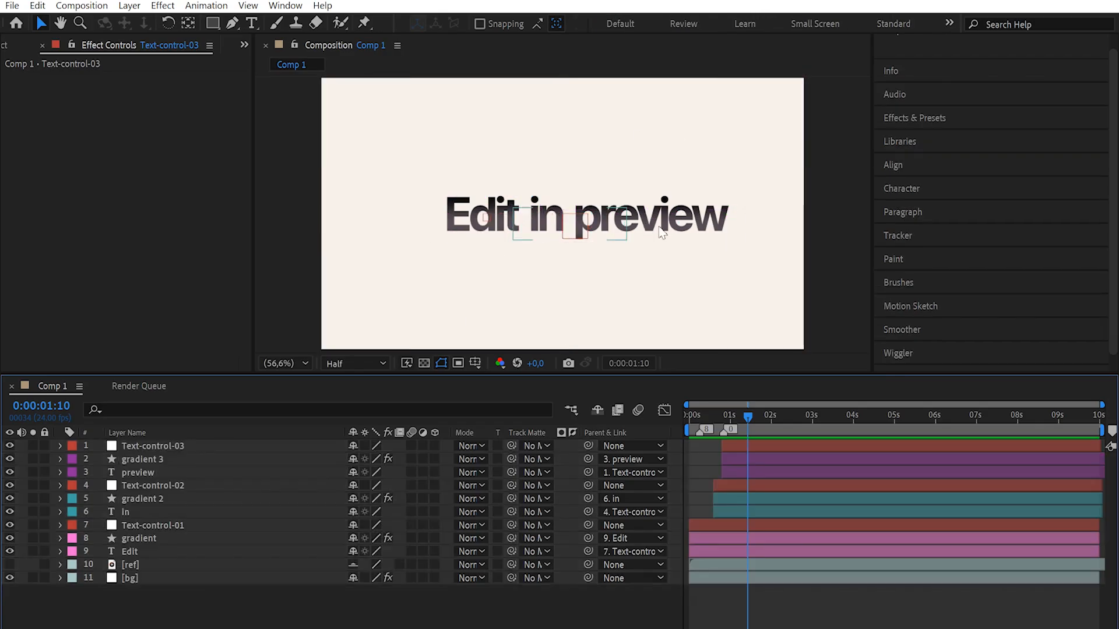
Step: Add a null object named all-text-control at the top of the layer stack
{"action": "right_click", "coordinate": [192, 618]}
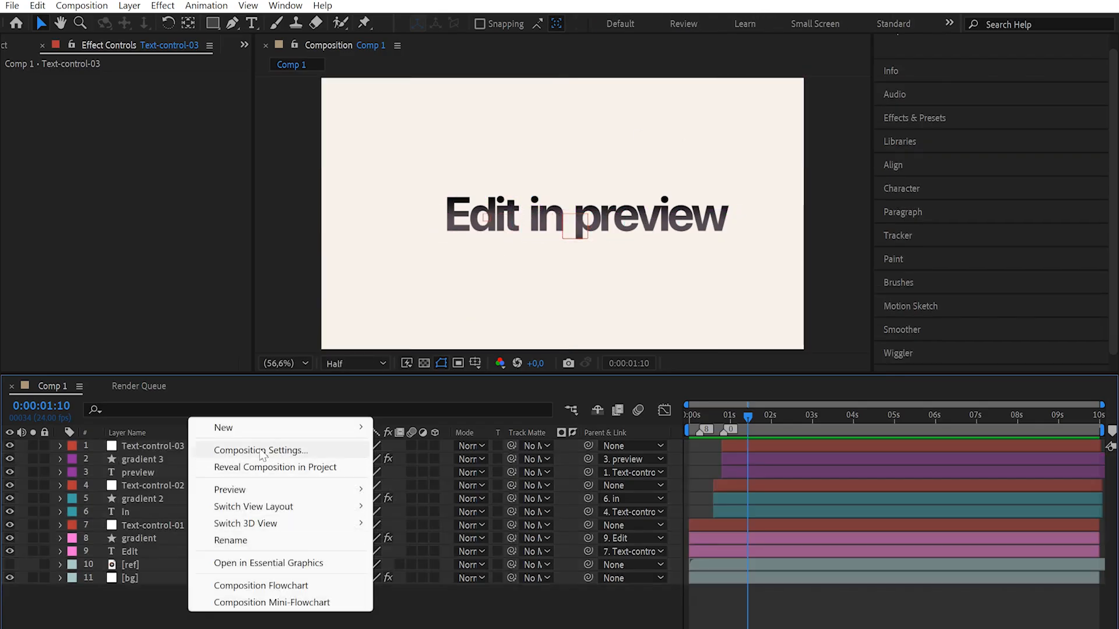
{"action": "mouse_move", "coordinate": [250, 429]}
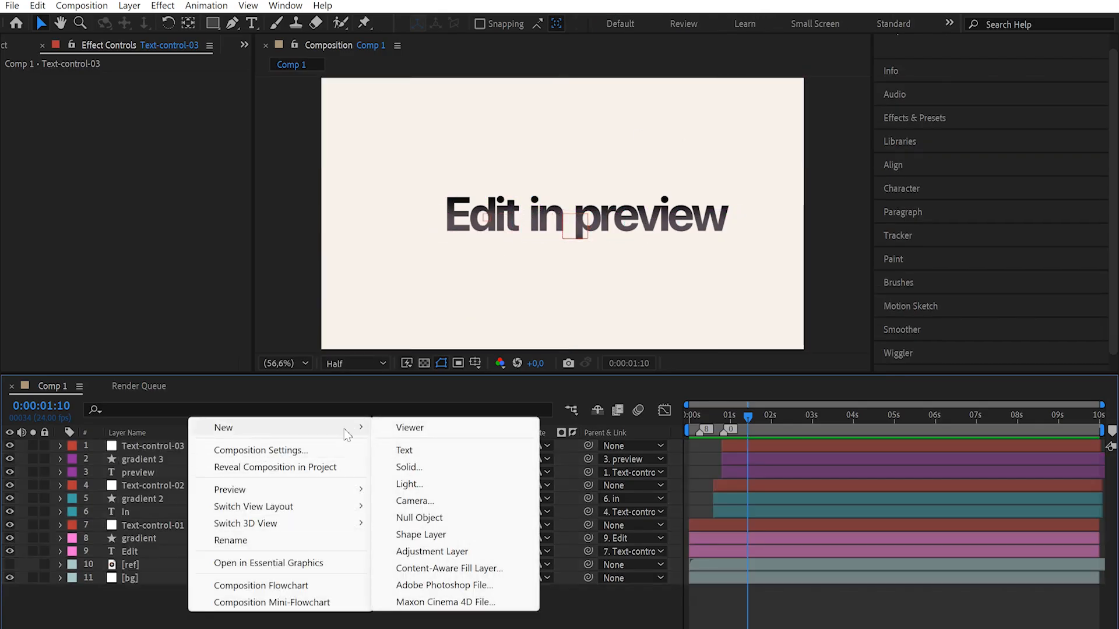
{"action": "left_click", "coordinate": [423, 517]}
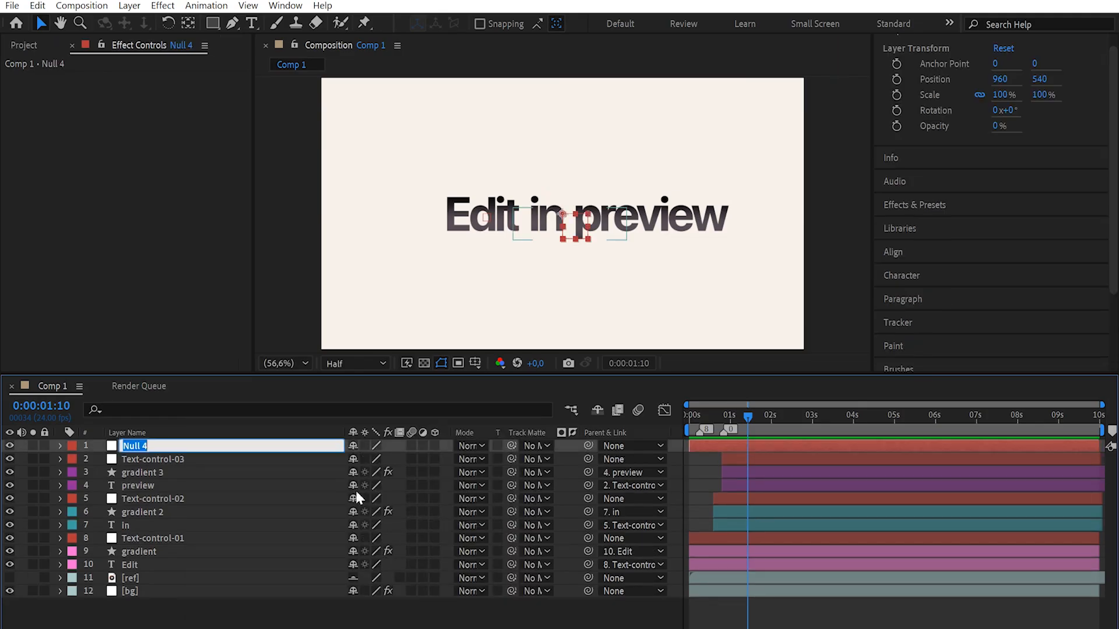
{"action": "key", "text": "Return"}
{"action": "type", "text": "all-text"}
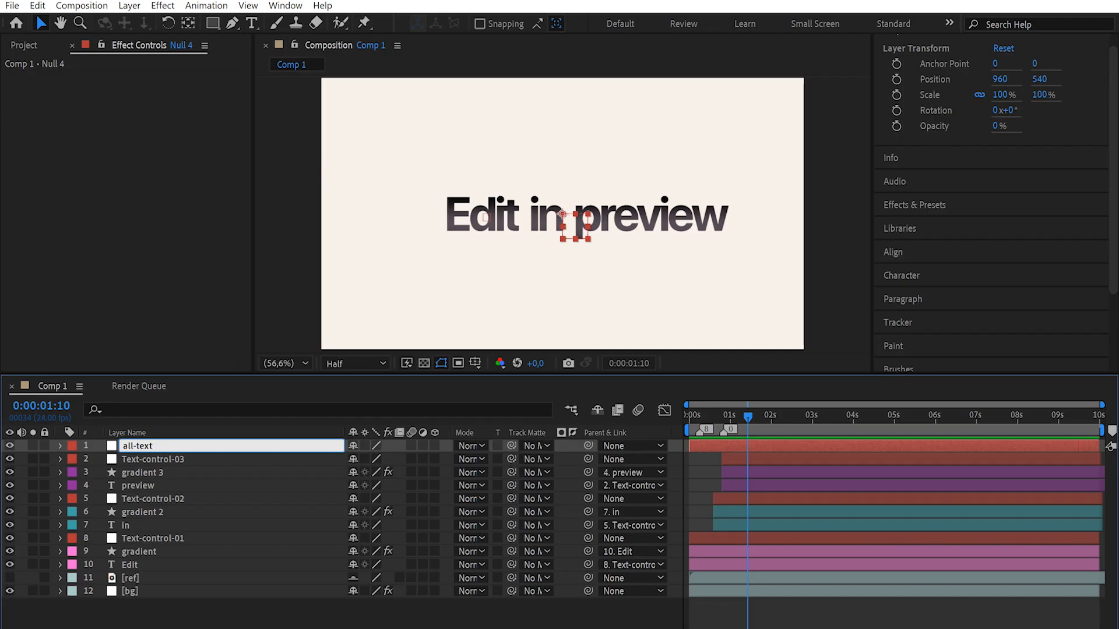
{"action": "type", "text": "-control"}
{"action": "key", "text": "Return"}
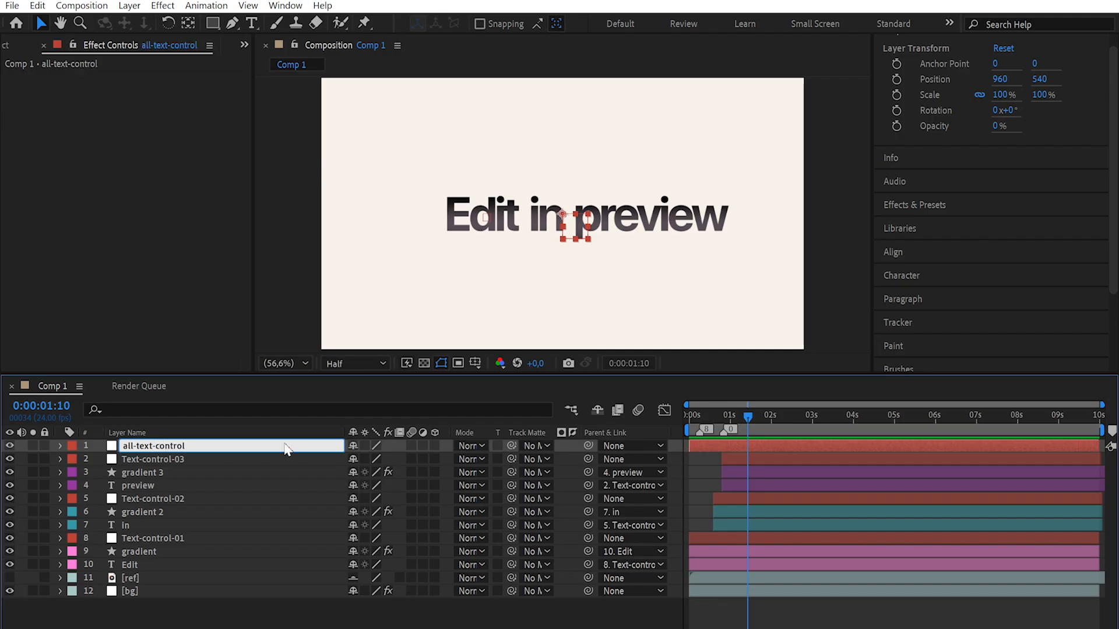
Step: Parent Text-control-01, Text-control-02 and Text-control-03 to all-text-control
{"action": "left_click", "coordinate": [186, 455]}
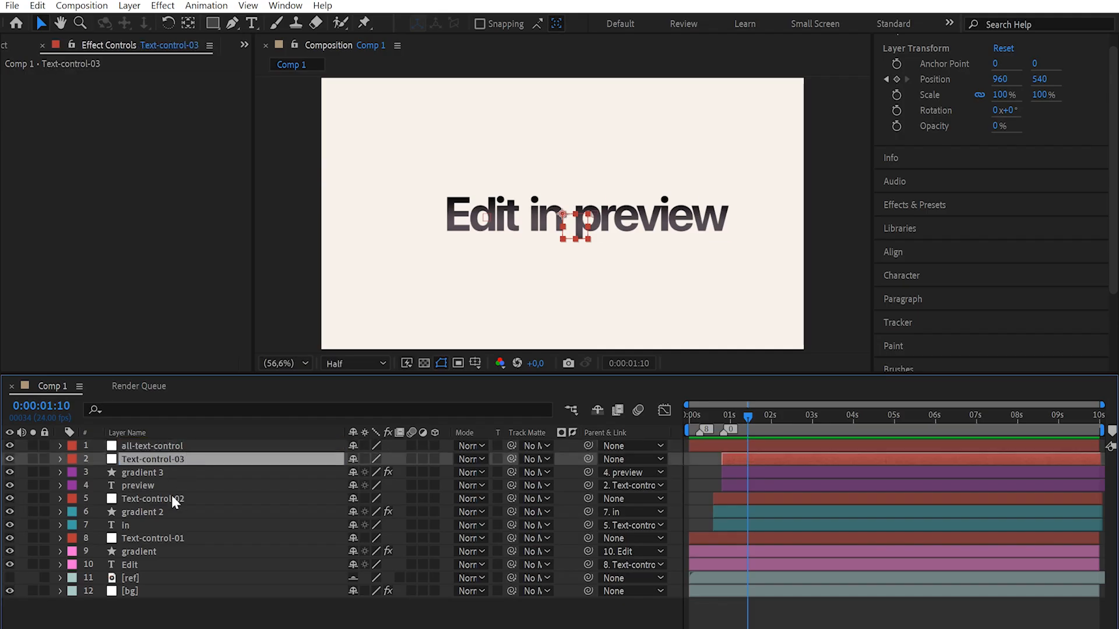
{"action": "left_click", "coordinate": [172, 496], "text": "ctrl"}
{"action": "left_click", "coordinate": [172, 538], "text": "ctrl"}
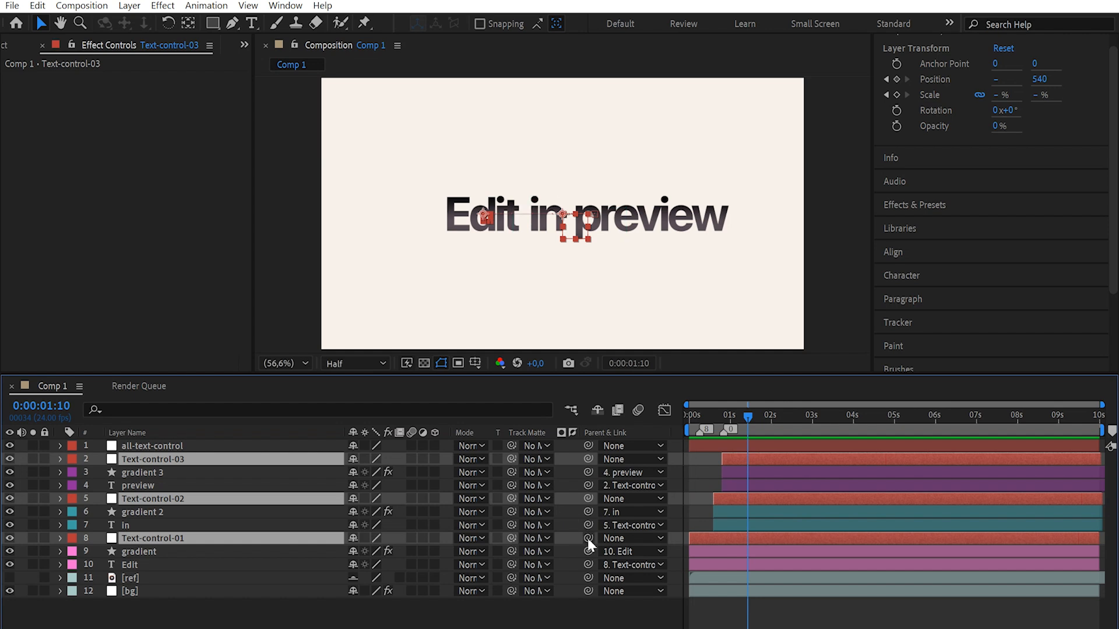
{"action": "left_click_drag", "start_coordinate": [588, 538], "coordinate": [158, 453]}
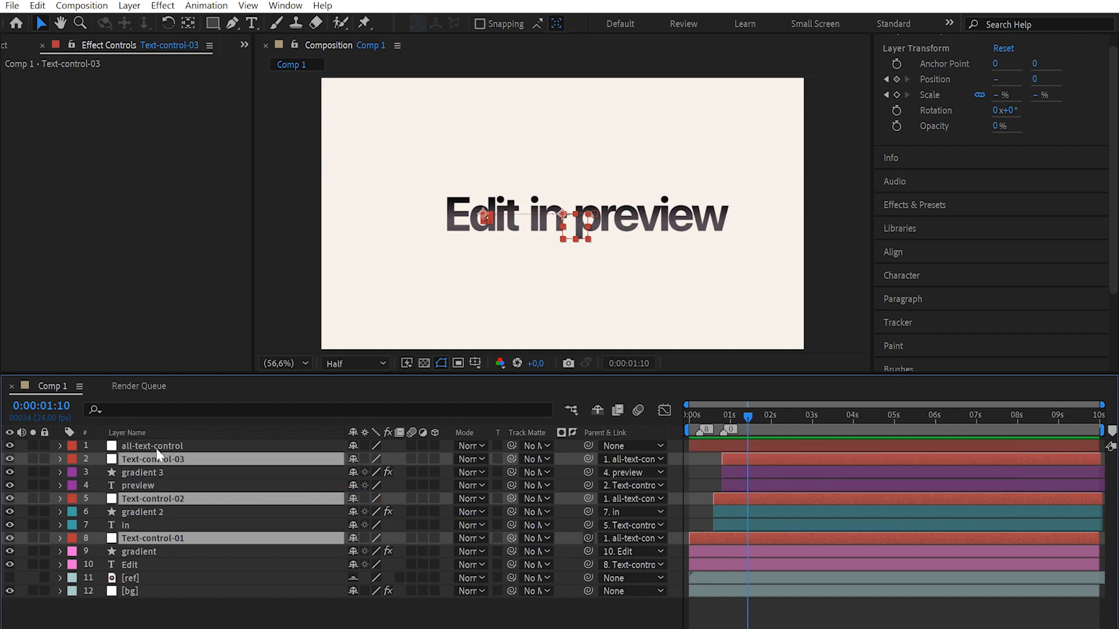
Step: Set all-text-control's Position to 891, 540 to recentre the whole title, and preview the animation
{"action": "left_click", "coordinate": [156, 451]}
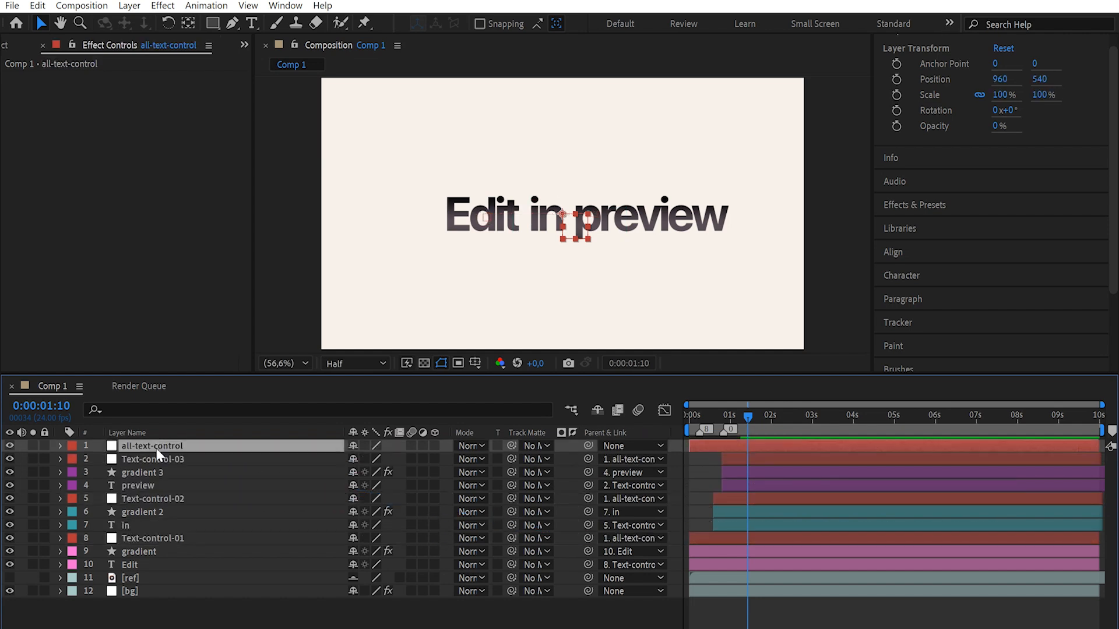
{"action": "key", "text": "p"}
{"action": "left_click_drag", "start_coordinate": [358, 461], "coordinate": [306, 460]}
{"action": "left_click", "coordinate": [693, 423]}
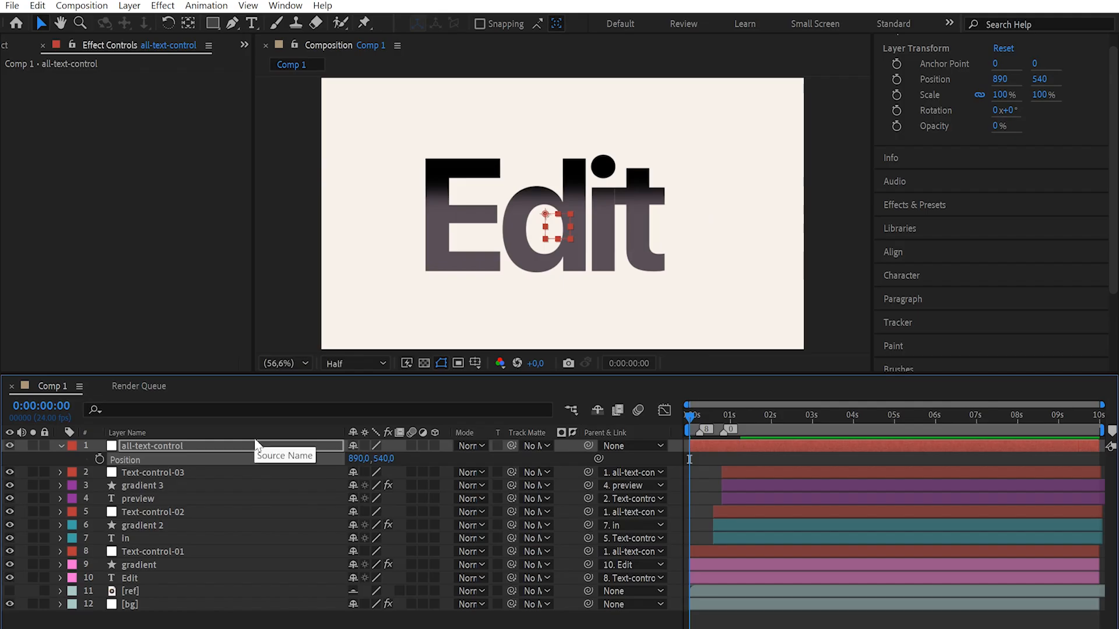
{"action": "key", "text": "Right"}
{"action": "key", "text": "space"}
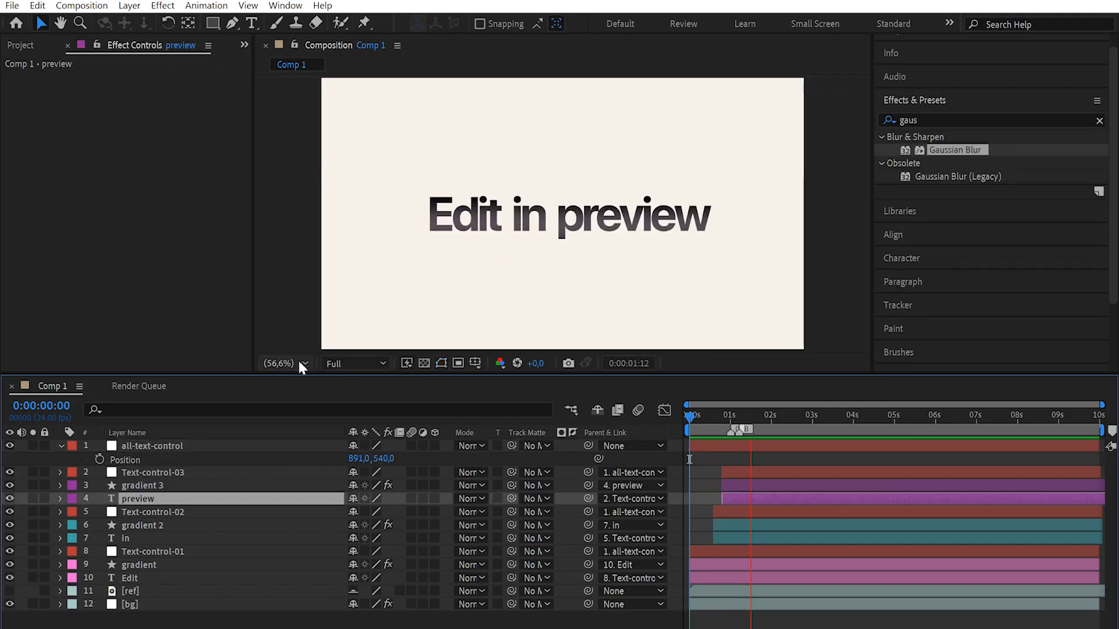
{"action": "key", "text": "space"}
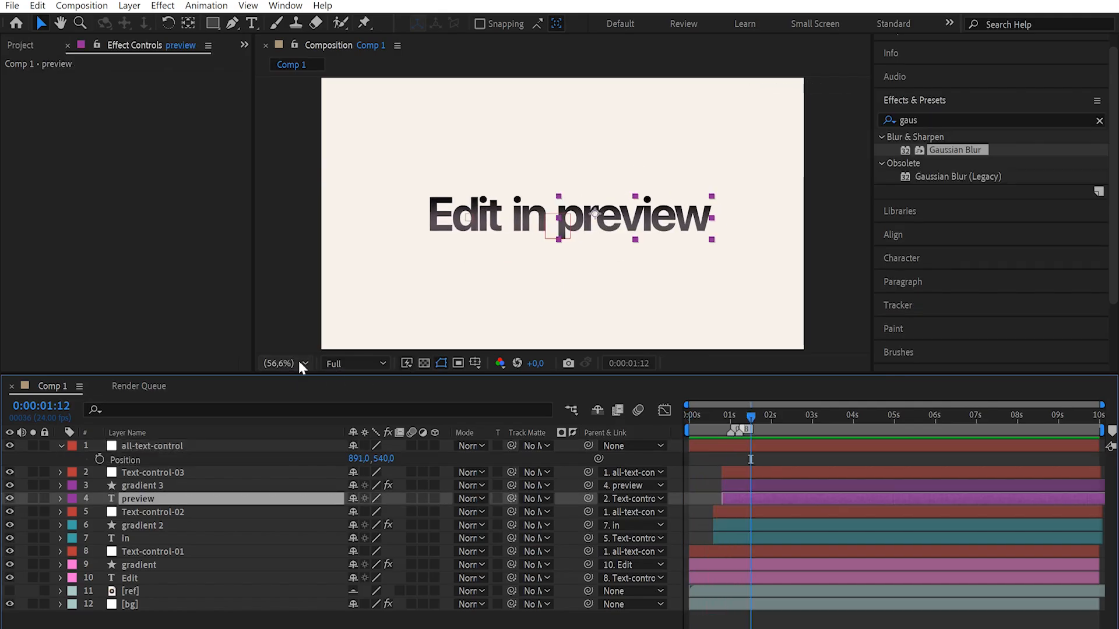
Step: Keyframe all-text-control's Scale at 100% on 0:00:01:00 and 34% on 0:00:01:05, and hide the ref layer
{"action": "left_click", "coordinate": [726, 446]}
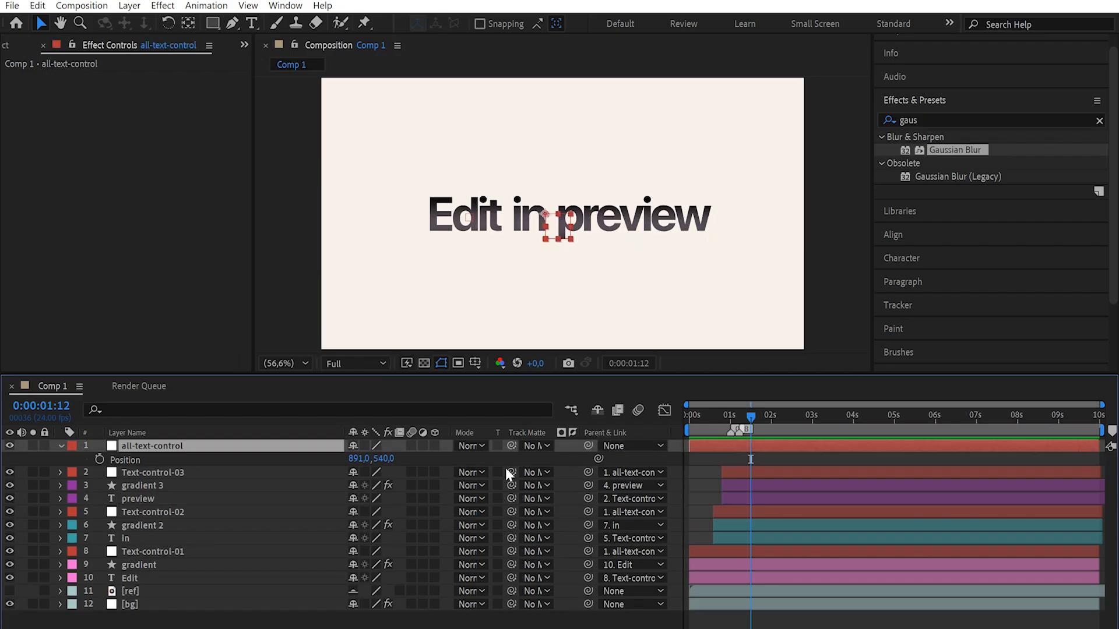
{"action": "key", "text": "s"}
{"action": "left_click", "coordinate": [100, 460]}
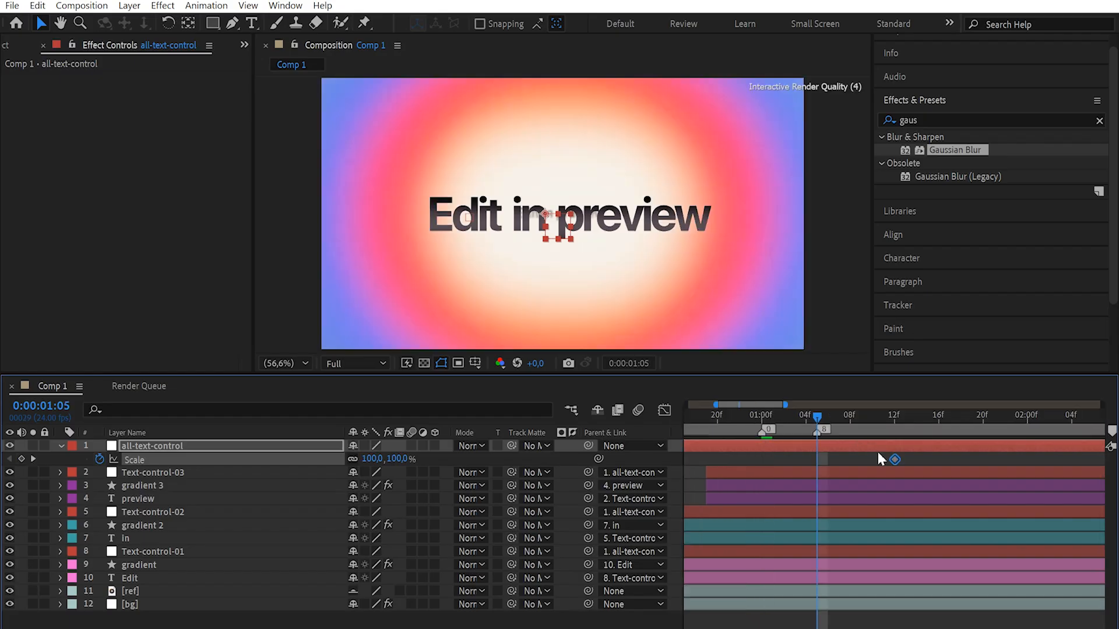
{"action": "left_click_drag", "start_coordinate": [894, 460], "coordinate": [767, 456]}
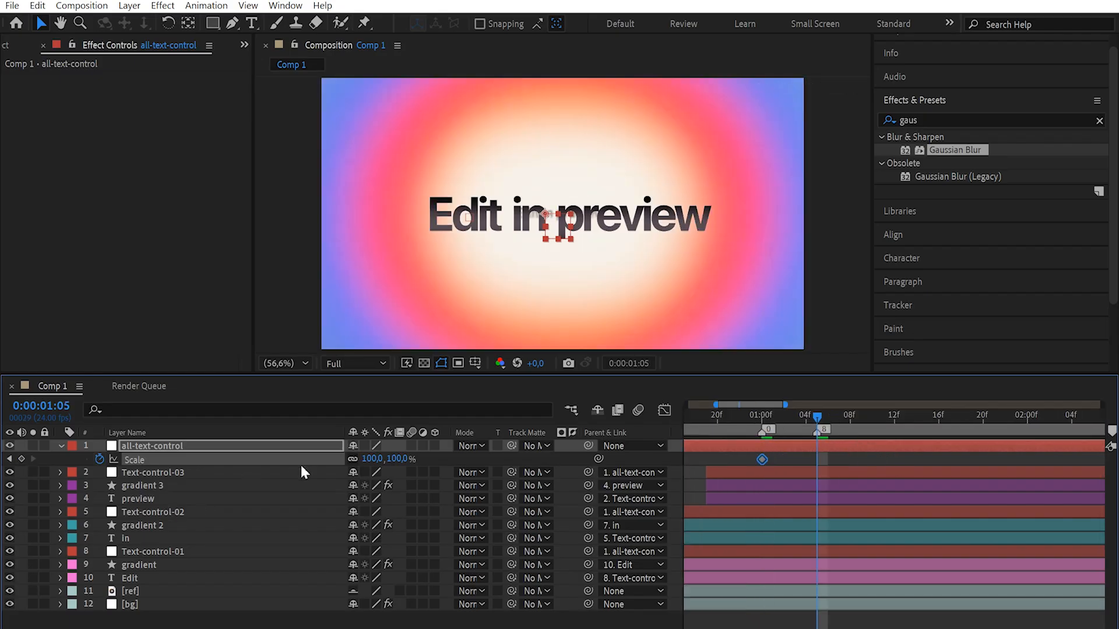
{"action": "left_click_drag", "start_coordinate": [371, 460], "coordinate": [319, 461]}
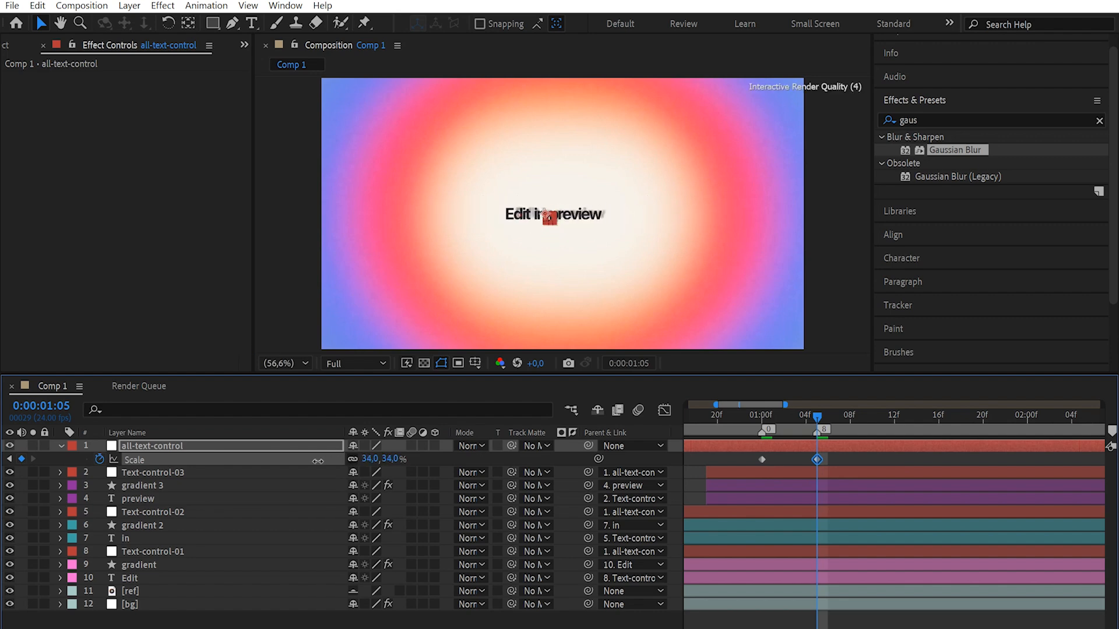
{"action": "left_click", "coordinate": [8, 592]}
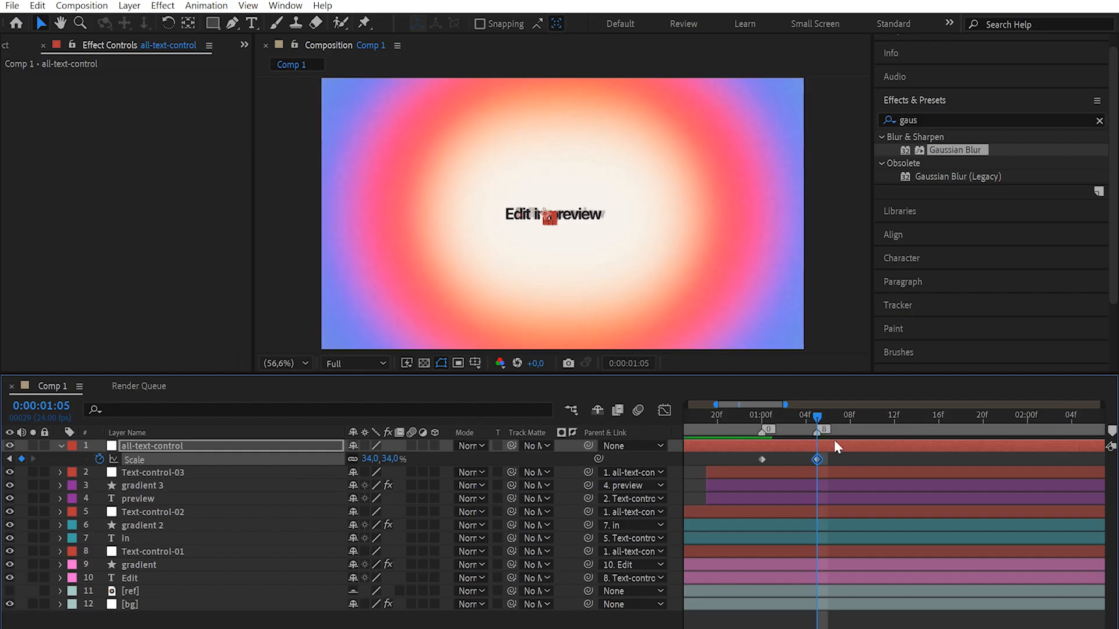
Step: Set the velocity influence of both all-text-control Scale keyframes to 0.01% incoming and 100% outgoing
{"action": "left_click_drag", "start_coordinate": [752, 455], "coordinate": [834, 467]}
{"action": "right_click", "coordinate": [818, 460]}
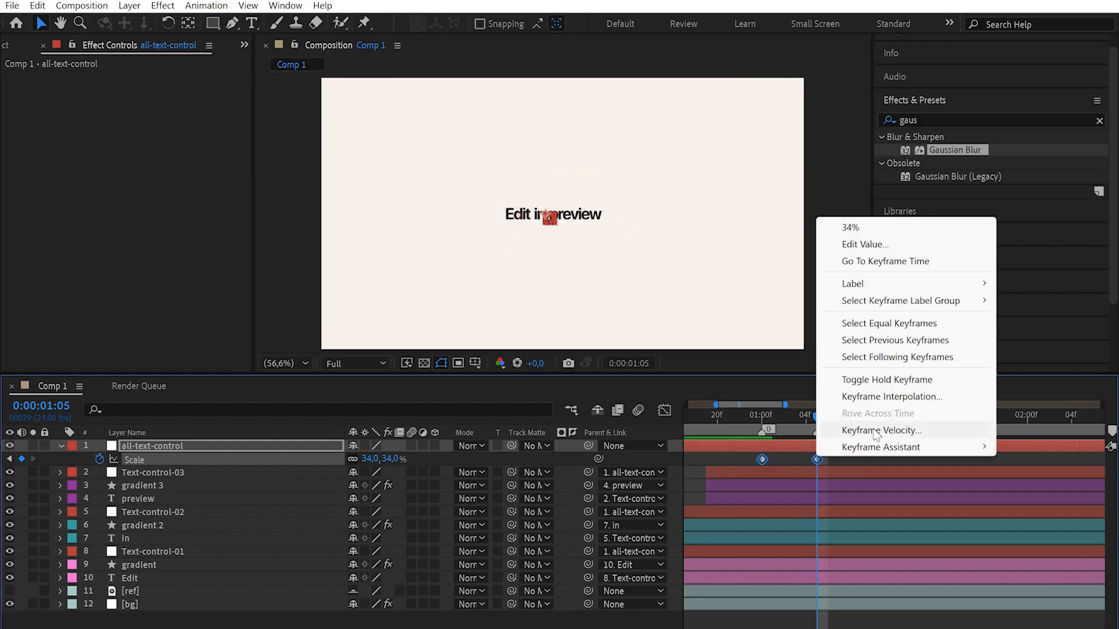
{"action": "left_click", "coordinate": [857, 428]}
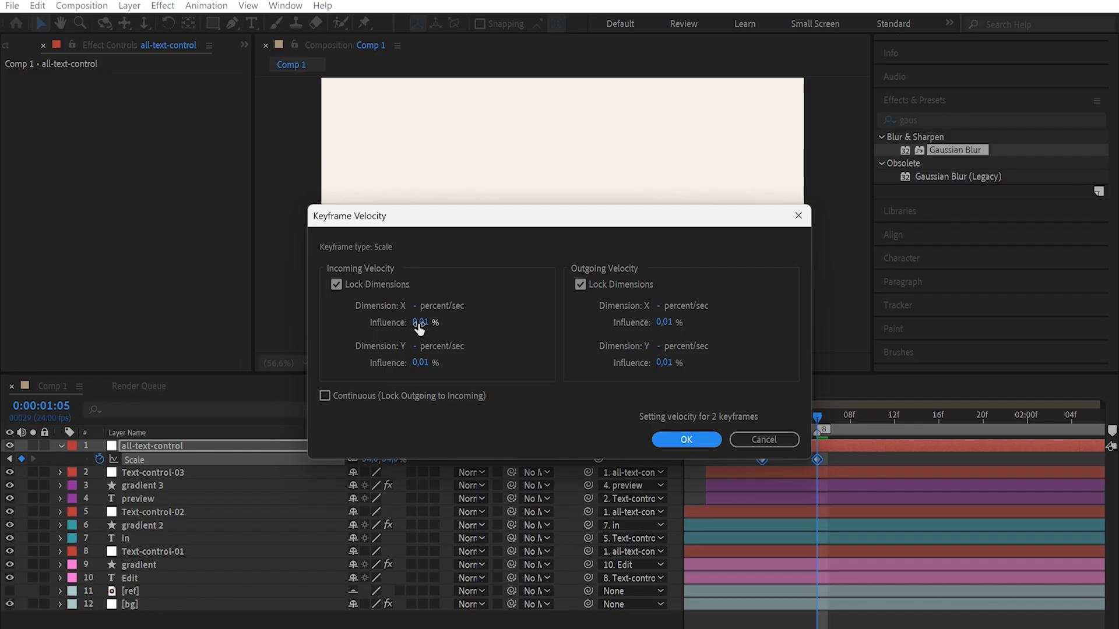
{"action": "left_click", "coordinate": [669, 322]}
{"action": "type", "text": "100"}
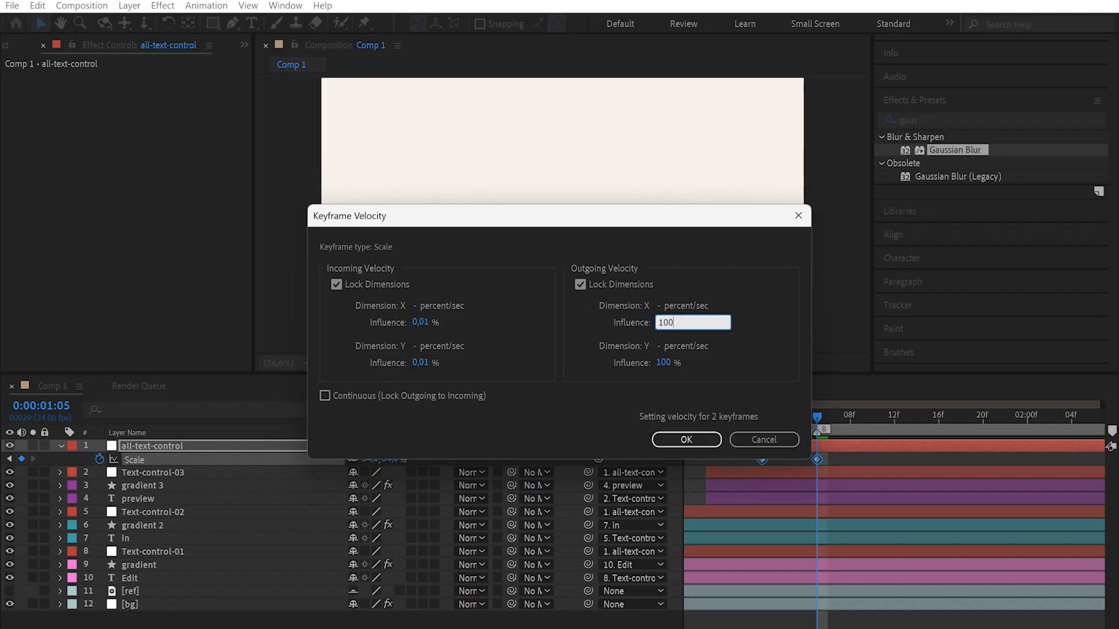
{"action": "key", "text": "Return"}
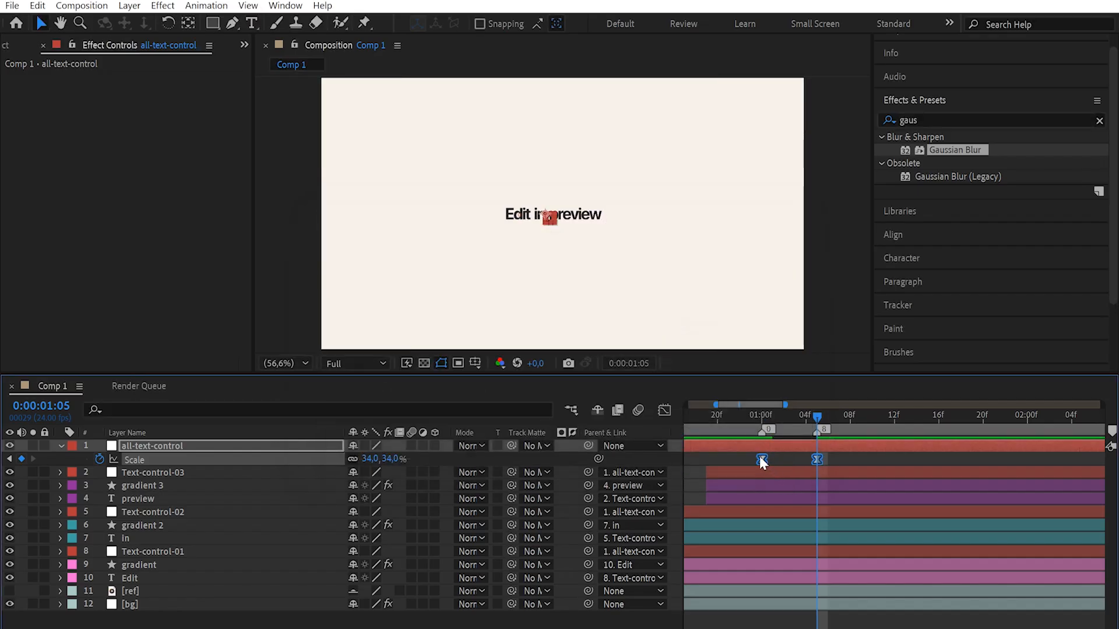
Step: Apply Easy Ease to both all-text-control Scale keyframes, and reset their velocity influence to 0.01% incoming and 100% outgoing
{"action": "right_click", "coordinate": [762, 459]}
{"action": "mouse_move", "coordinate": [818, 461]}
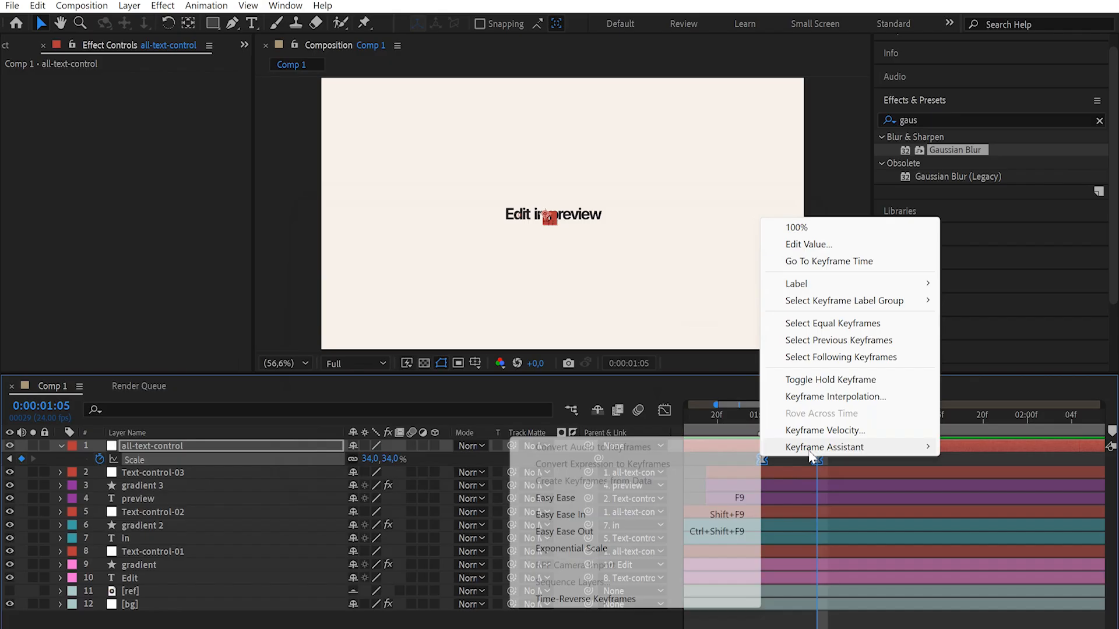
{"action": "left_click", "coordinate": [607, 503]}
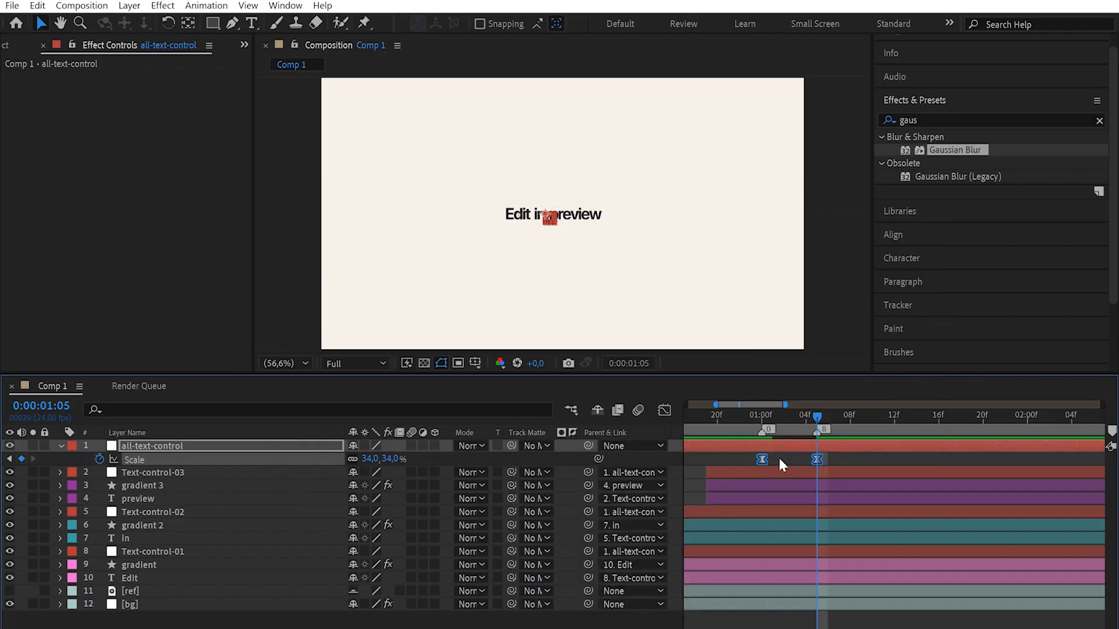
{"action": "right_click", "coordinate": [760, 460]}
{"action": "left_click", "coordinate": [824, 432]}
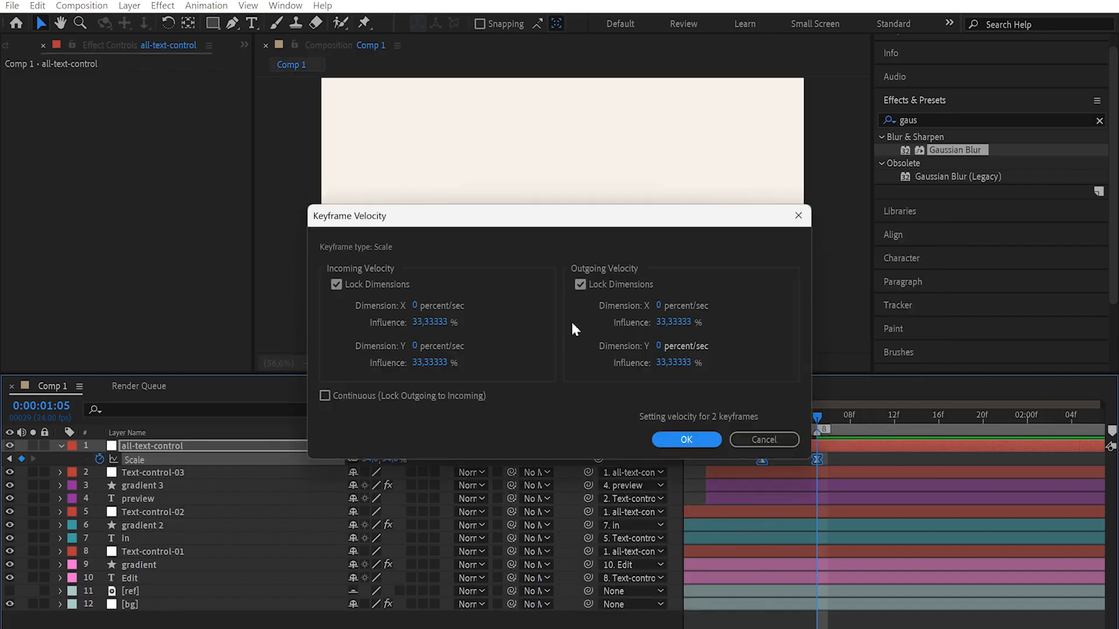
{"action": "left_click", "coordinate": [426, 322]}
{"action": "type", "text": "0"}
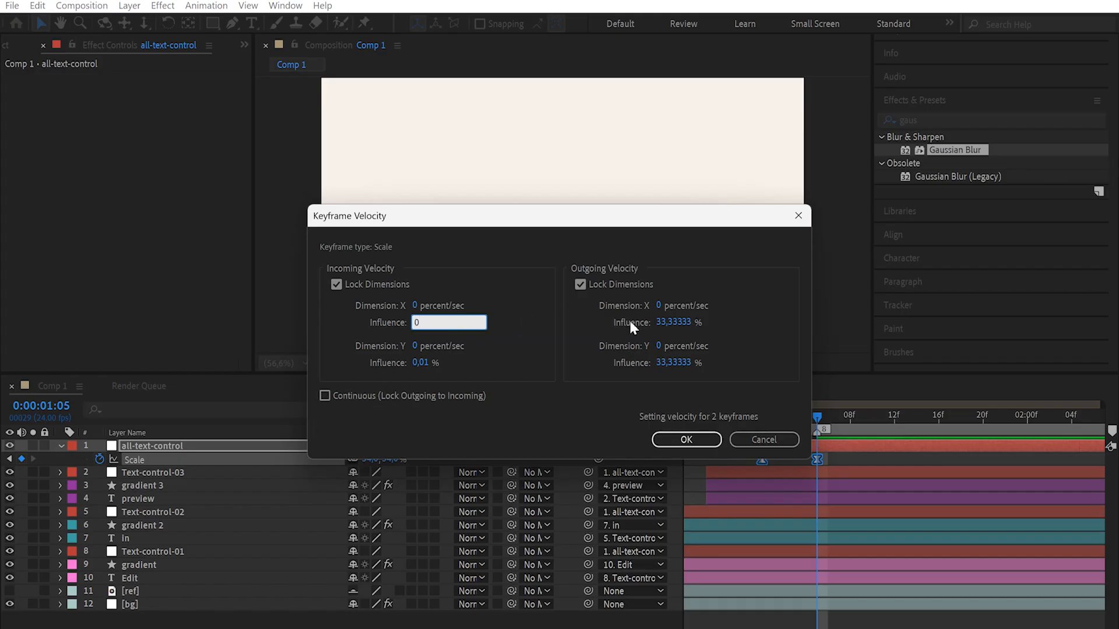
{"action": "left_click", "coordinate": [670, 323]}
{"action": "type", "text": "0"}
{"action": "key", "text": "Return"}
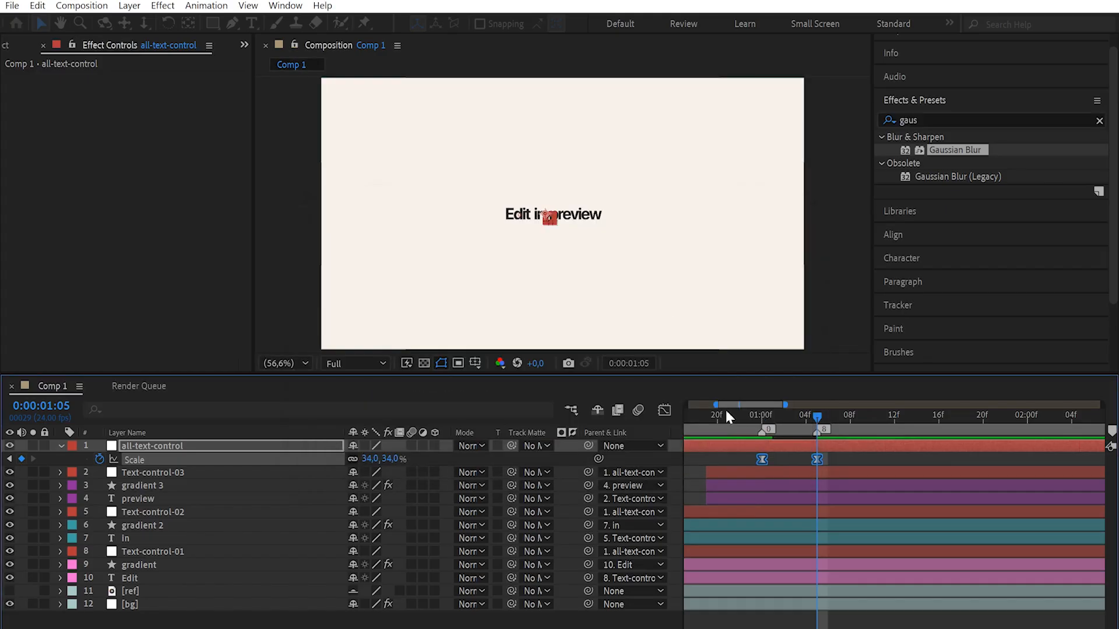
Step: Preview the whole title animation from the start of the composition
{"action": "scroll", "coordinate": [750, 480], "scroll_direction": "down", "scroll_amount": 5}
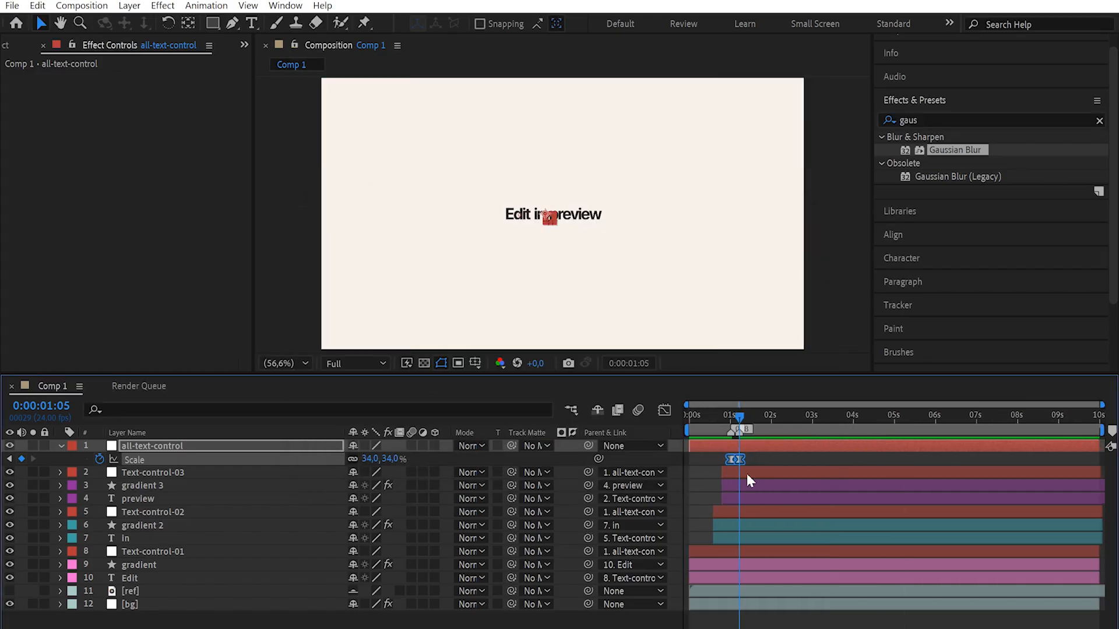
{"action": "left_click", "coordinate": [697, 417]}
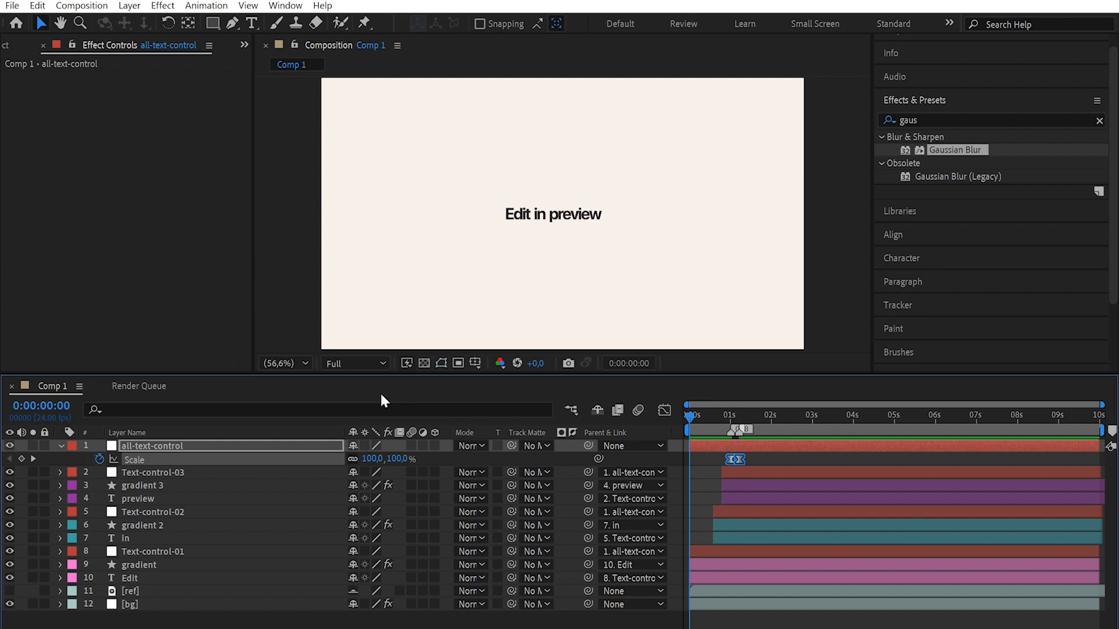
{"action": "key", "text": "space"}
{"action": "key", "text": "space"}
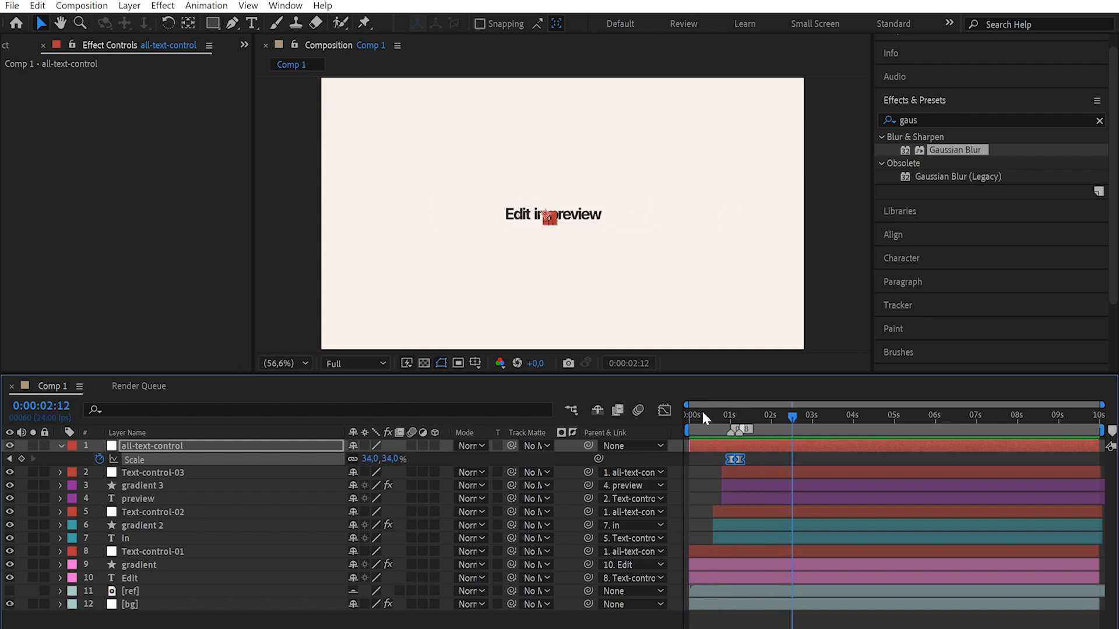
{"action": "left_click_drag", "start_coordinate": [718, 415], "coordinate": [747, 426]}
{"action": "key", "text": "equal"}
{"action": "key", "text": "equal"}
{"action": "key", "text": "equal"}
{"action": "key", "text": "equal"}
{"action": "key", "text": "equal"}
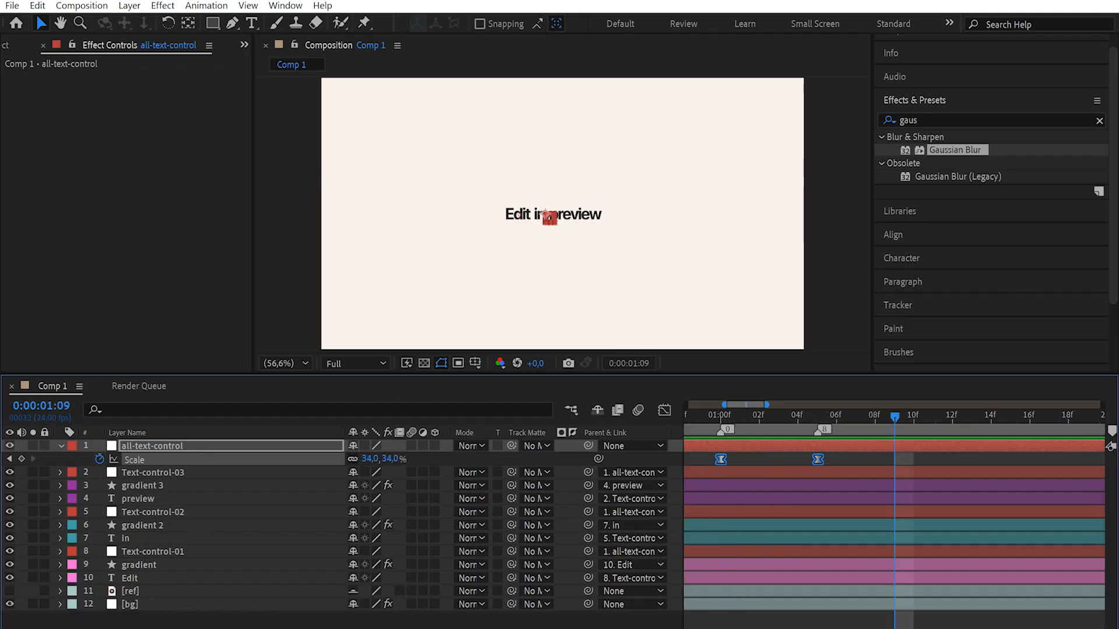
{"action": "scroll", "coordinate": [753, 550], "scroll_direction": "left", "scroll_amount": 4}
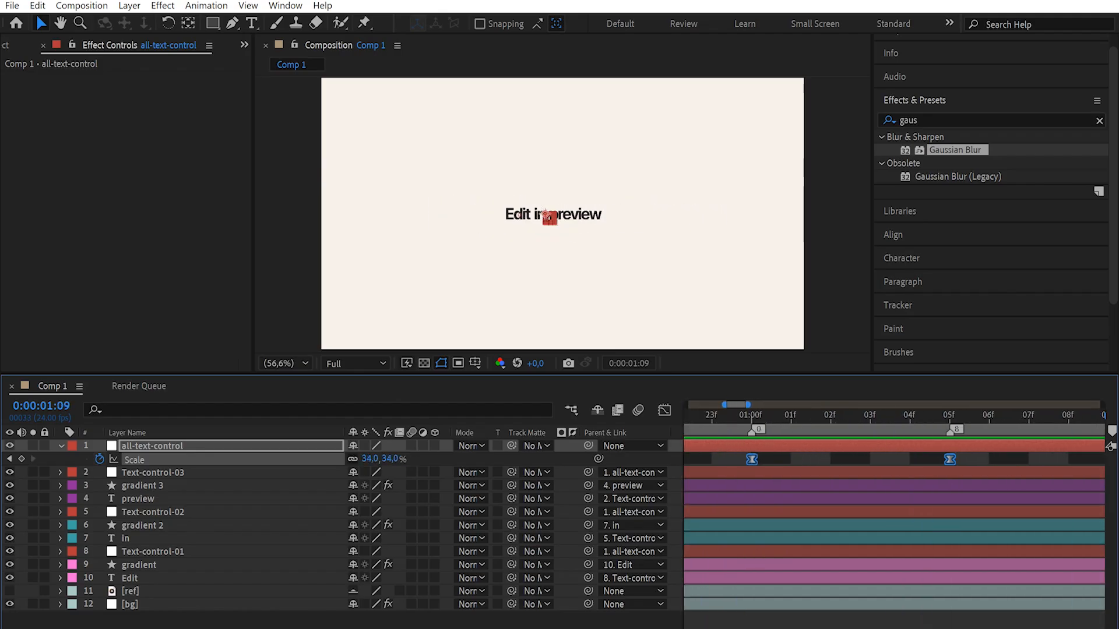
{"action": "key", "text": "minus"}
{"action": "key", "text": "minus"}
{"action": "key", "text": "minus"}
{"action": "key", "text": "minus"}
{"action": "key", "text": "minus"}
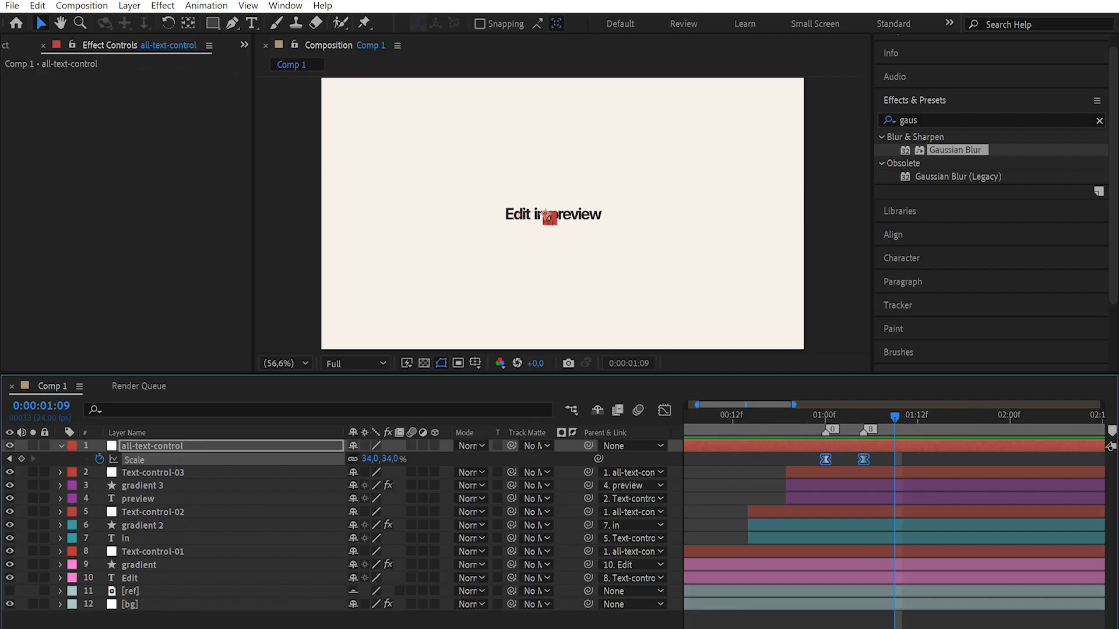
{"action": "key", "text": "minus"}
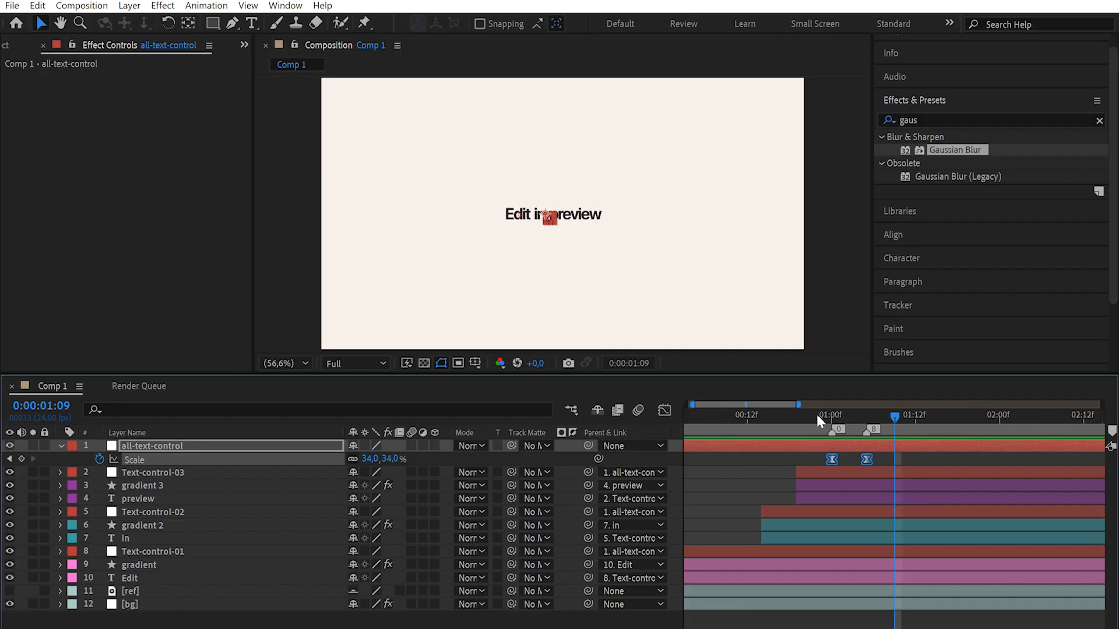
Step: Replay the title animation from 0:00:00:00 and examine the scale-down between 0:00:01:00 and 0:00:01:05
{"action": "left_click_drag", "start_coordinate": [817, 414], "coordinate": [639, 402]}
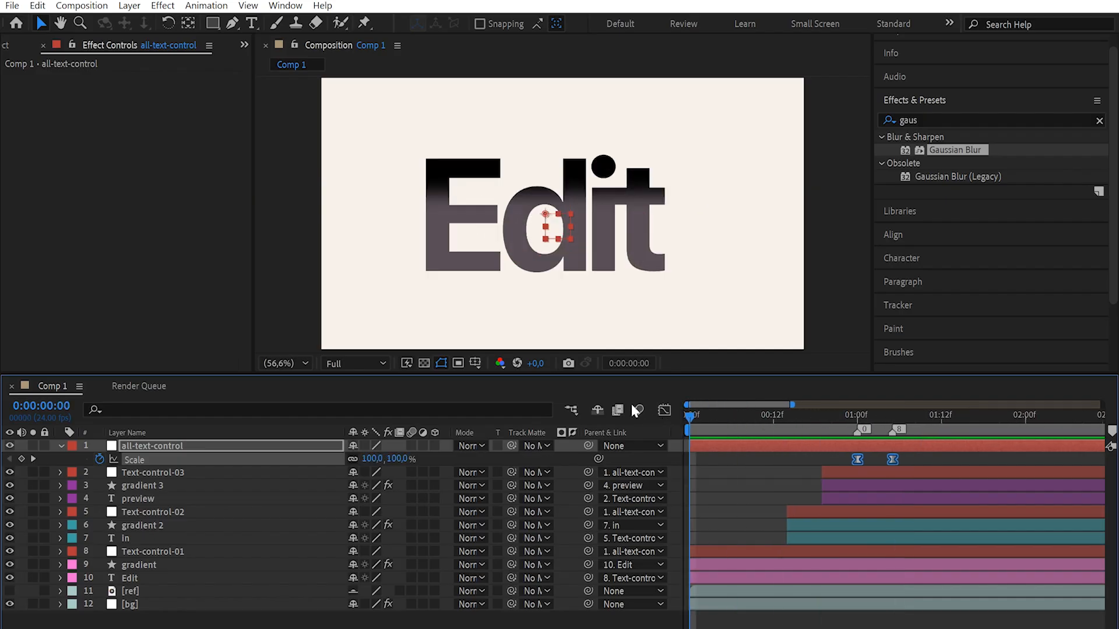
{"action": "key", "text": "space"}
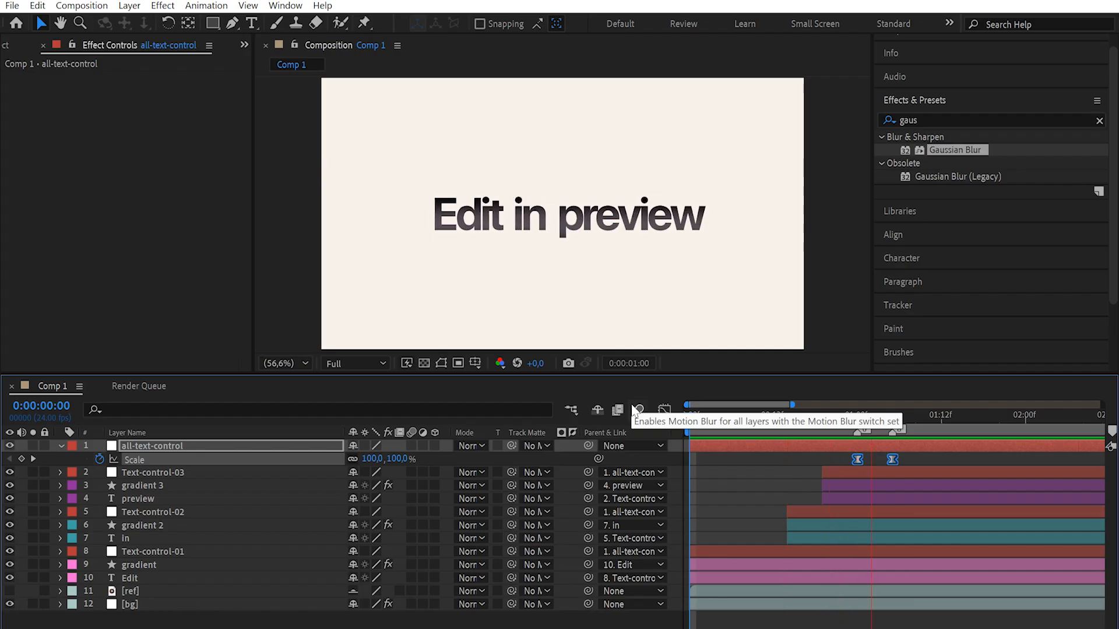
{"action": "left_click_drag", "start_coordinate": [803, 411], "coordinate": [789, 420]}
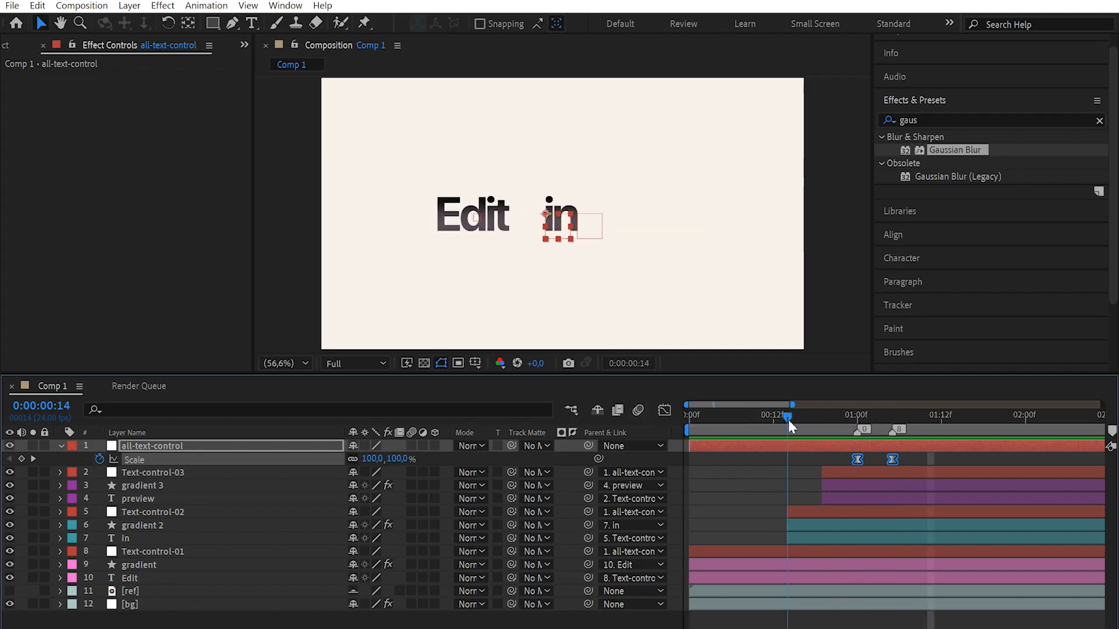
{"action": "left_click", "coordinate": [857, 427]}
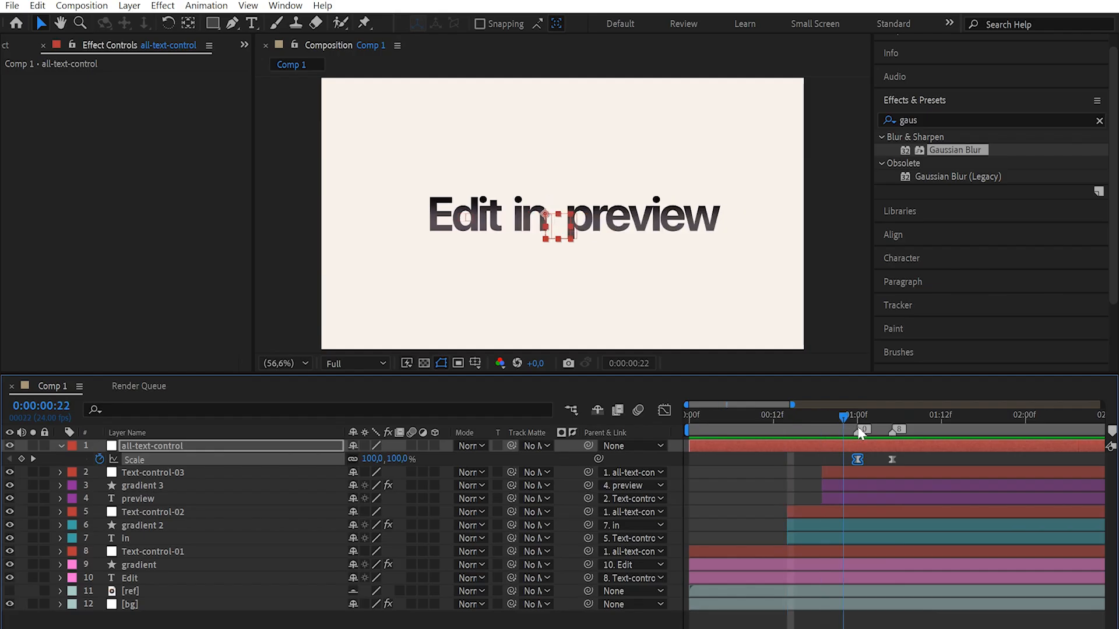
{"action": "left_click", "coordinate": [892, 430]}
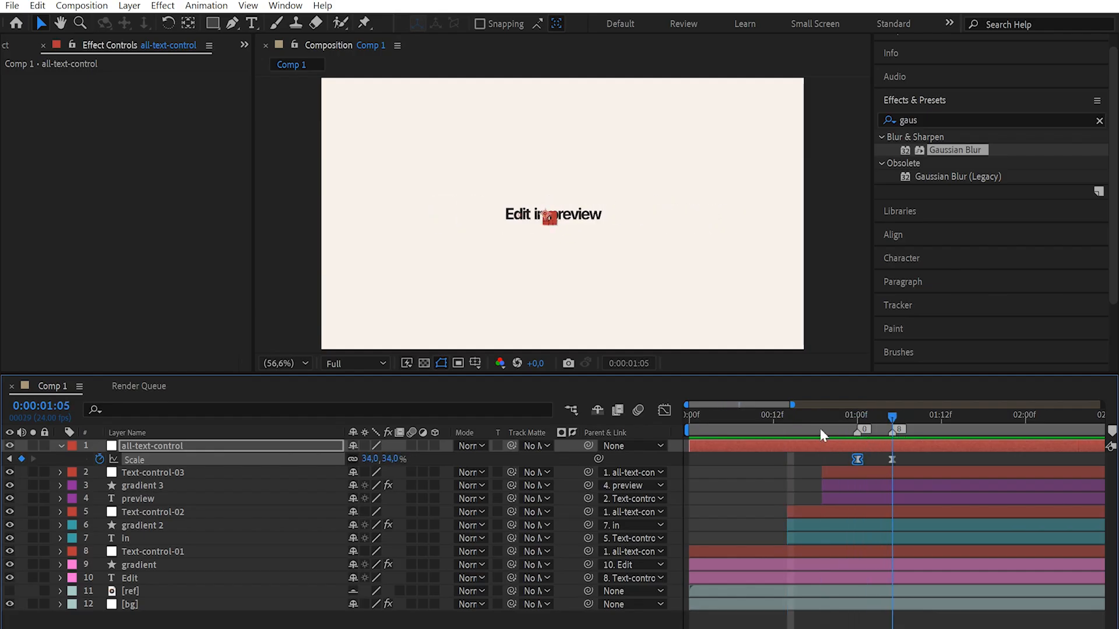
{"action": "left_click_drag", "start_coordinate": [820, 429], "coordinate": [462, 373]}
{"action": "key", "text": "space"}
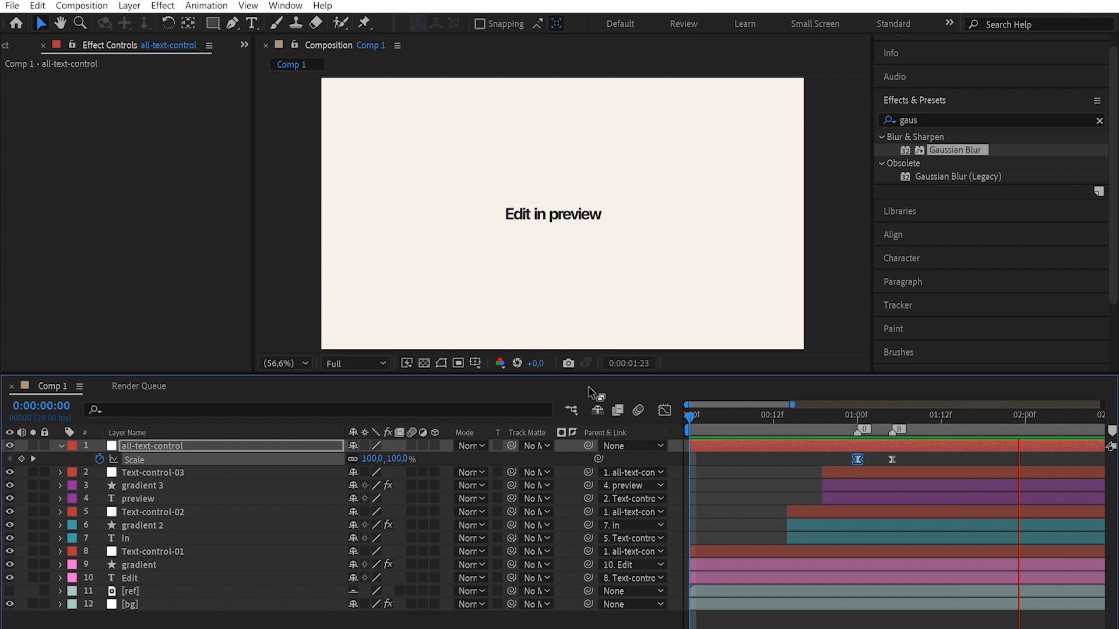
{"action": "key", "text": "space"}
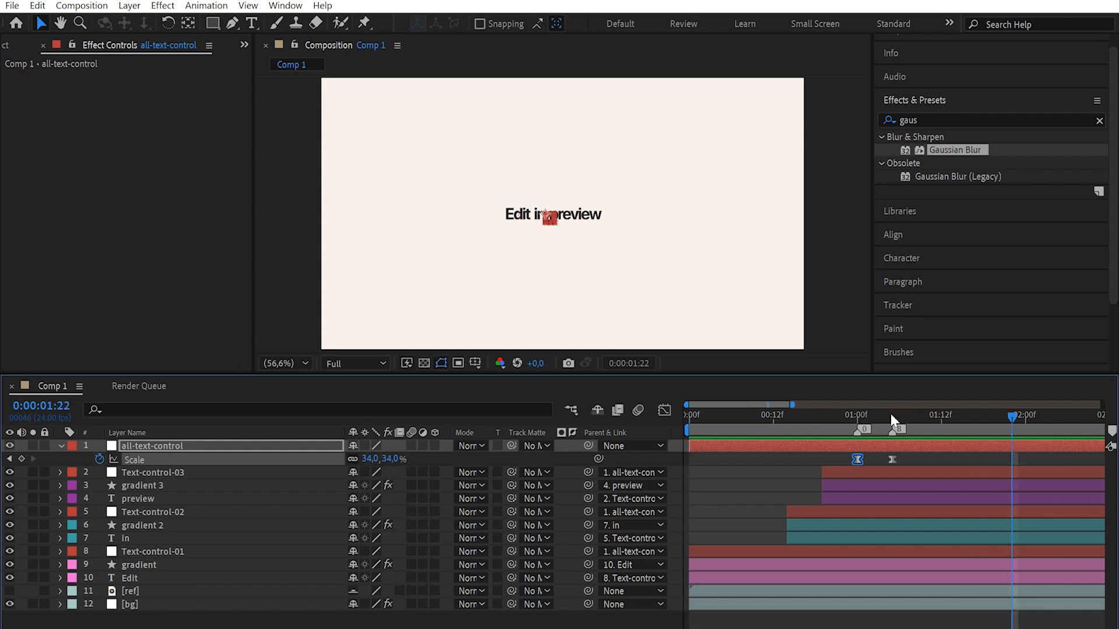
Step: Split all controller, gradient and text layers at 0:00:01:05 and delete the parts after the cut
{"action": "left_click", "coordinate": [890, 414]}
{"action": "left_click", "coordinate": [891, 579], "text": "shift"}
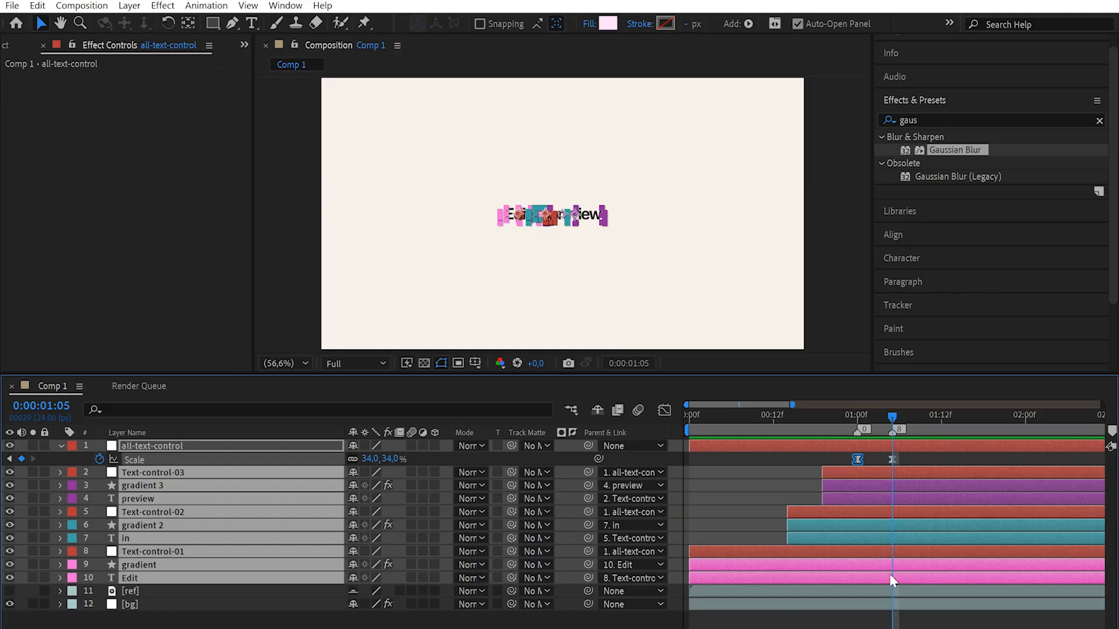
{"action": "key", "text": "ctrl+shift+d"}
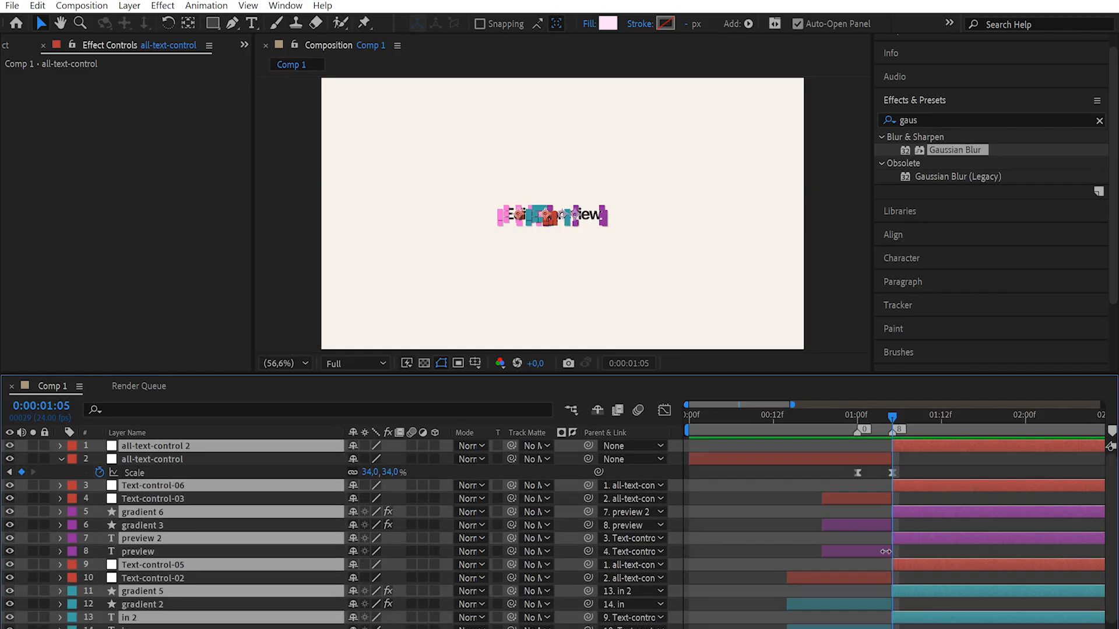
{"action": "key", "text": "Delete"}
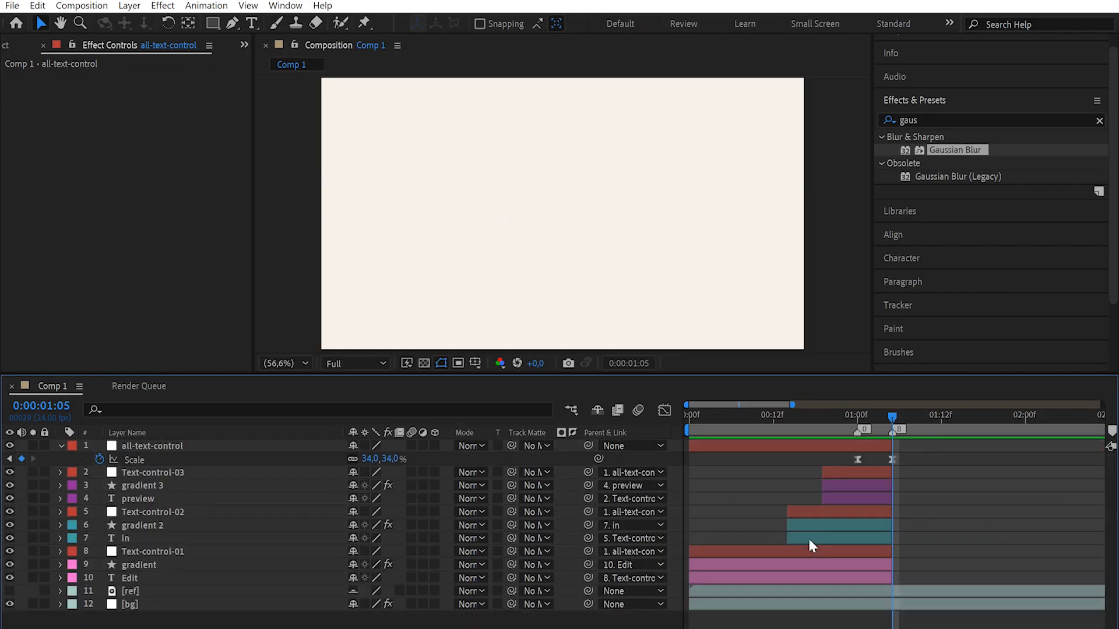
Step: Select both all-text-control Scale keyframes and scrub from 0:00:01:00 to 0:00:01:04 to examine the title's scale-down
{"action": "left_click", "coordinate": [880, 446]}
{"action": "key", "text": "j"}
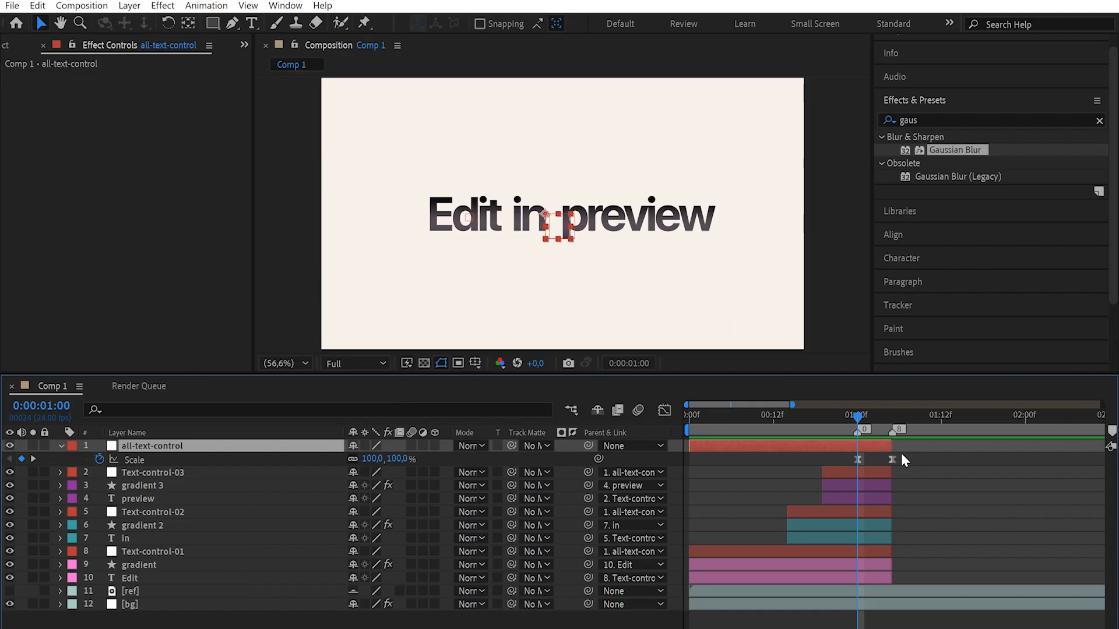
{"action": "left_click_drag", "start_coordinate": [908, 456], "coordinate": [845, 464]}
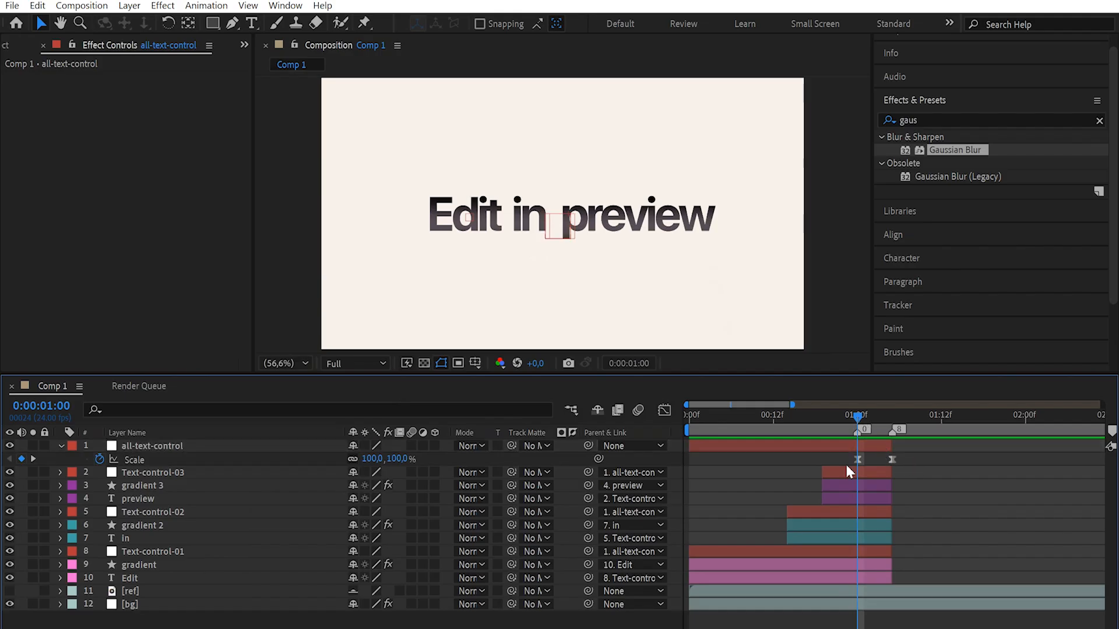
{"action": "left_click", "coordinate": [874, 430]}
{"action": "left_click_drag", "start_coordinate": [876, 426], "coordinate": [888, 428]}
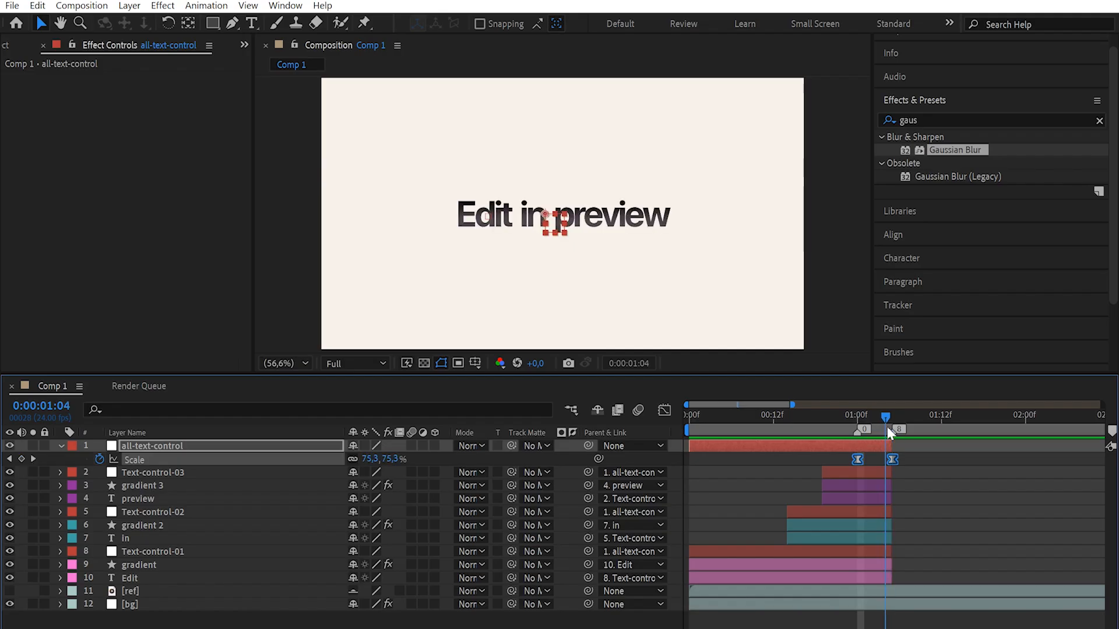
Step: Show the ref layer at 0:00:00:00 and add a new null object above all-text-control
{"action": "key", "text": "Home"}
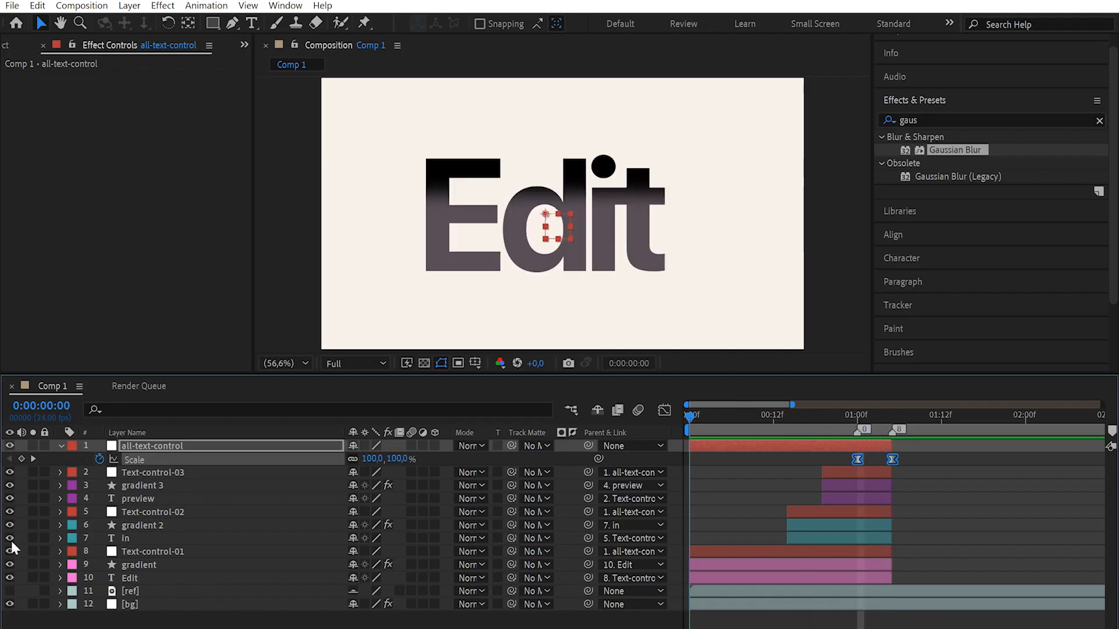
{"action": "left_click", "coordinate": [720, 475]}
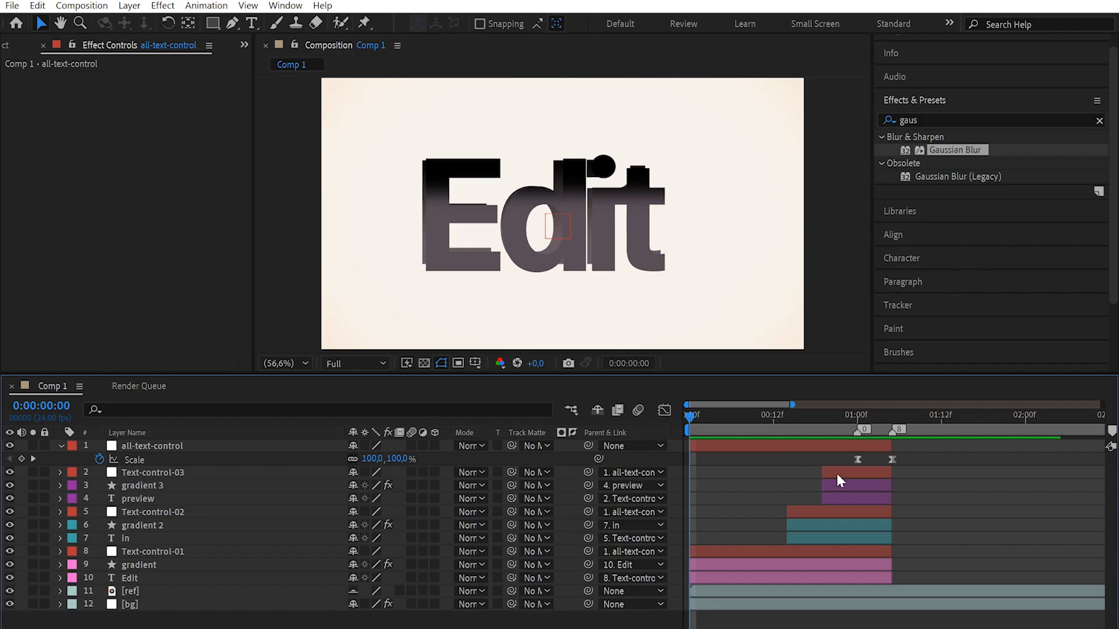
{"action": "right_click", "coordinate": [699, 471]}
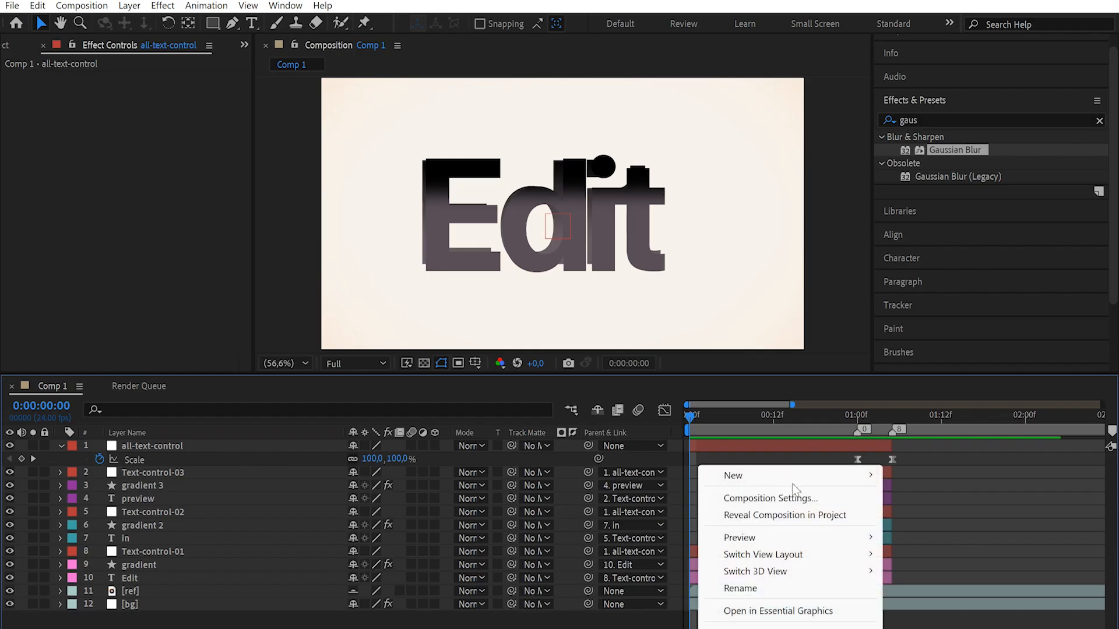
{"action": "mouse_move", "coordinate": [838, 473]}
{"action": "left_click", "coordinate": [961, 567]}
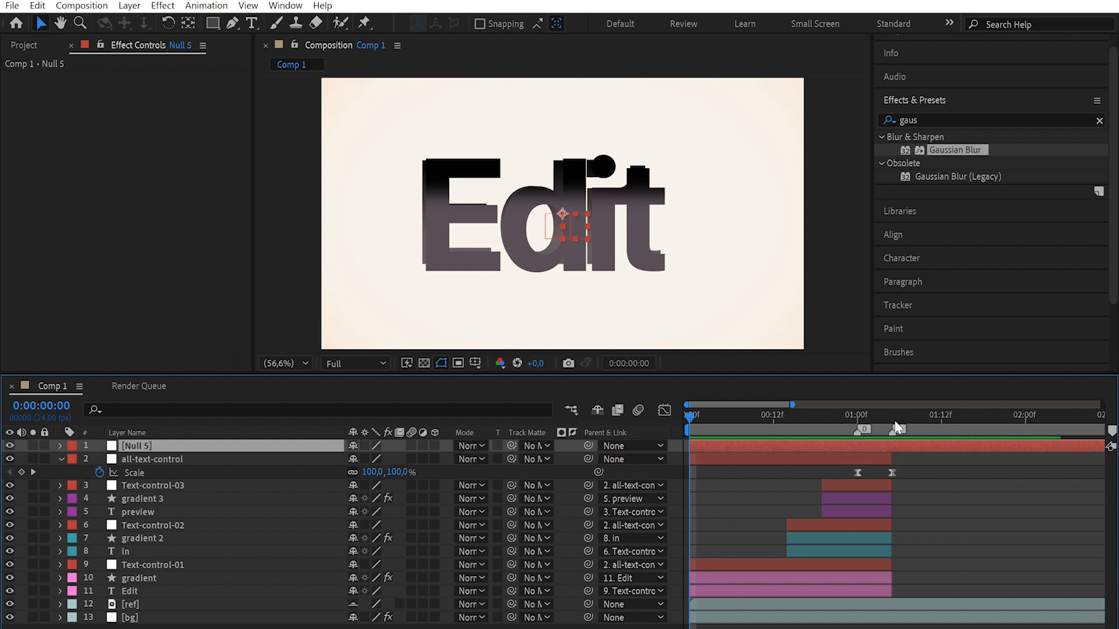
Step: Trim the end of the Null 5 layer to 0:00:01:05 and parent all-text-control to it
{"action": "left_click", "coordinate": [892, 418]}
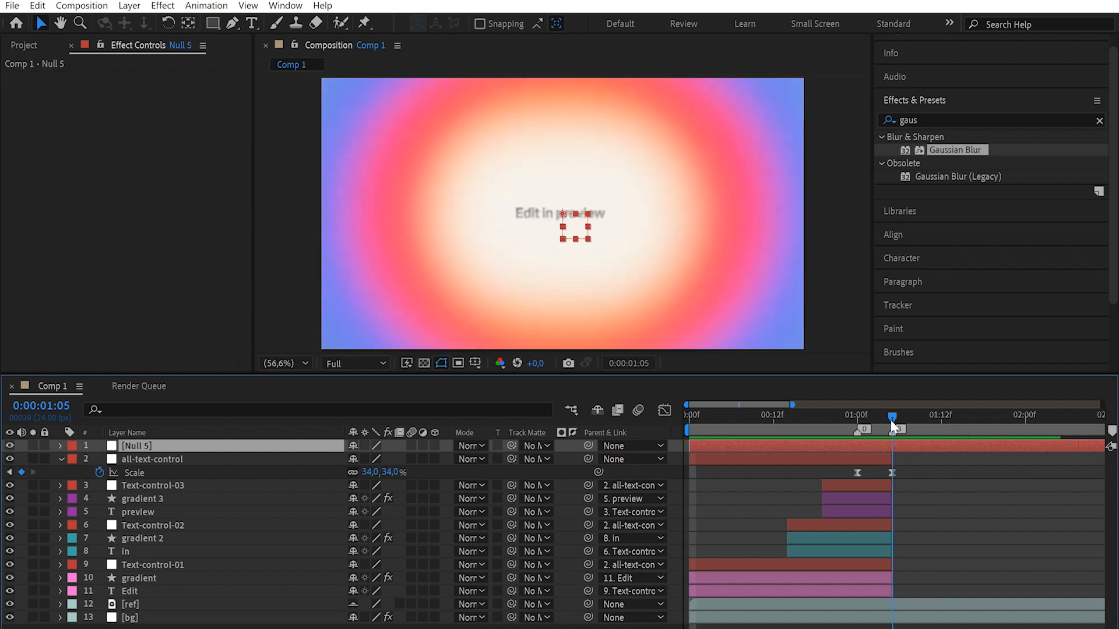
{"action": "key", "text": "alt+bracketright"}
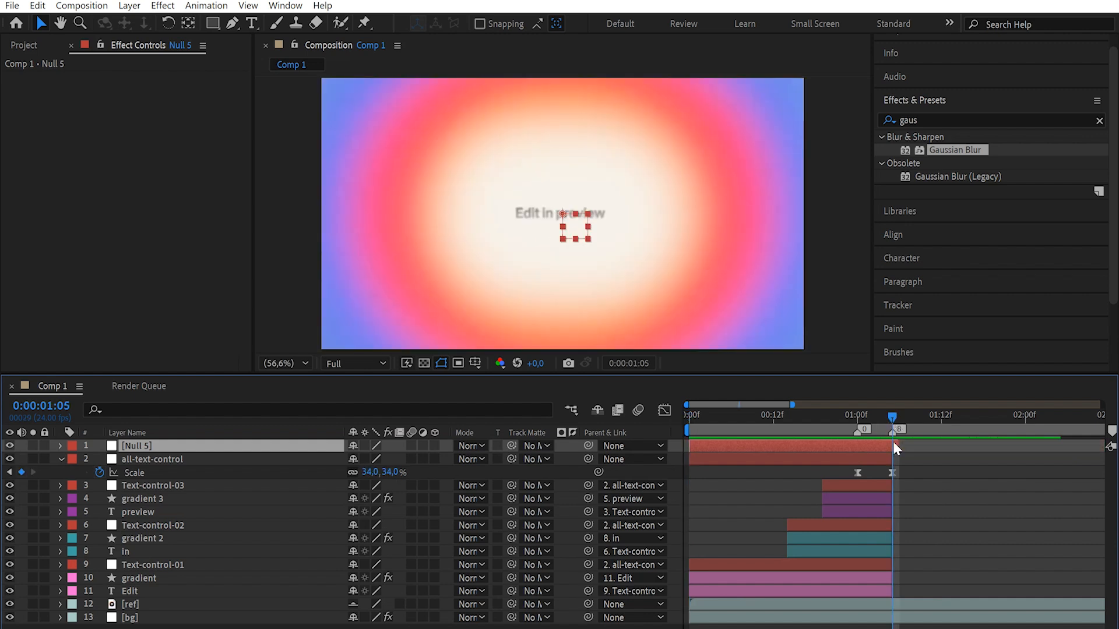
{"action": "left_click_drag", "start_coordinate": [899, 446], "coordinate": [894, 446]}
{"action": "left_click_drag", "start_coordinate": [588, 460], "coordinate": [250, 449]}
Step: Animate Null 5's Scale from 100% at the composition start to 80% at 0:00:00:07
{"action": "key", "text": "s"}
{"action": "key", "text": "space"}
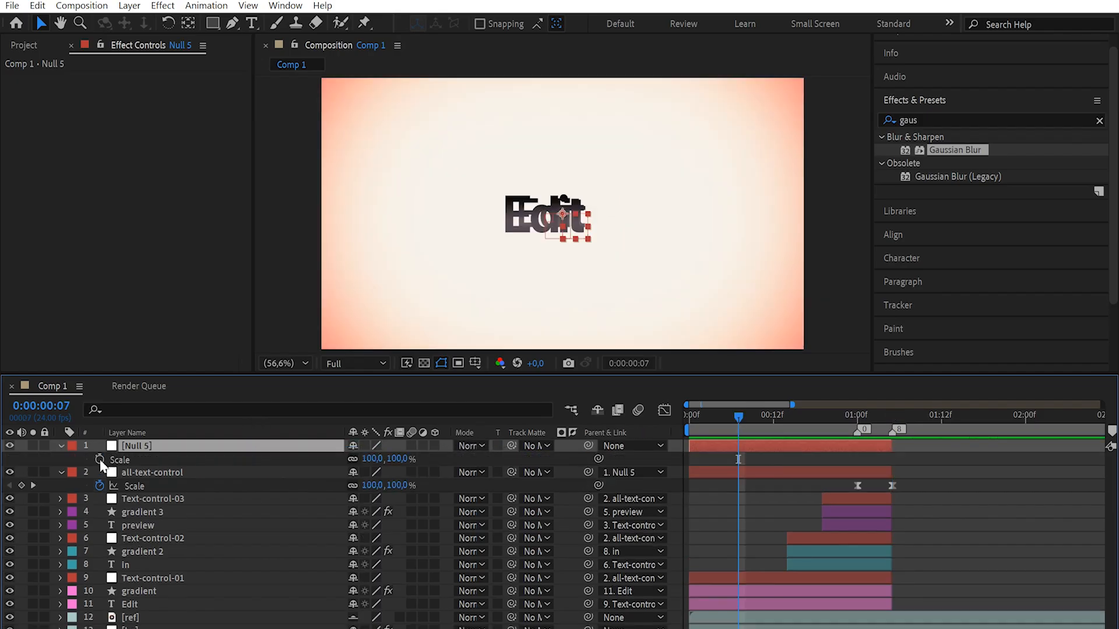
{"action": "left_click", "coordinate": [99, 460]}
{"action": "left_click_drag", "start_coordinate": [738, 460], "coordinate": [689, 460]}
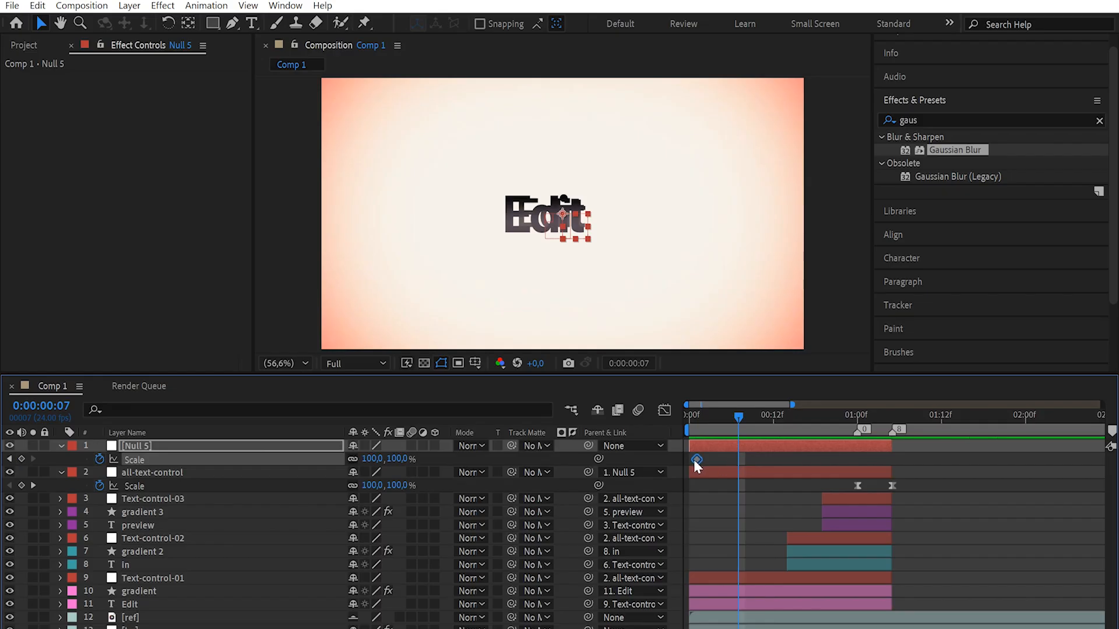
{"action": "left_click", "coordinate": [399, 460]}
{"action": "type", "text": "80"}
{"action": "key", "text": "Return"}
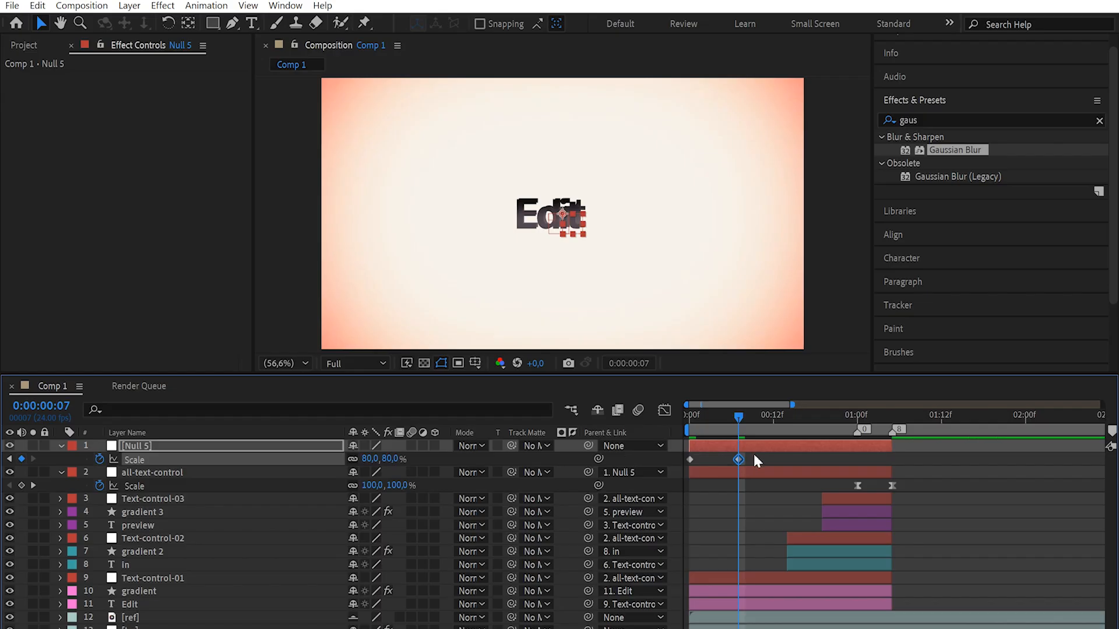
Step: Ease both Null 5 Scale keyframes through Keyframe Velocity, setting the incoming influence to 100% and adjusting the outgoing influence
{"action": "left_click", "coordinate": [690, 459], "text": "shift"}
{"action": "right_click", "coordinate": [690, 459]}
{"action": "left_click", "coordinate": [769, 430]}
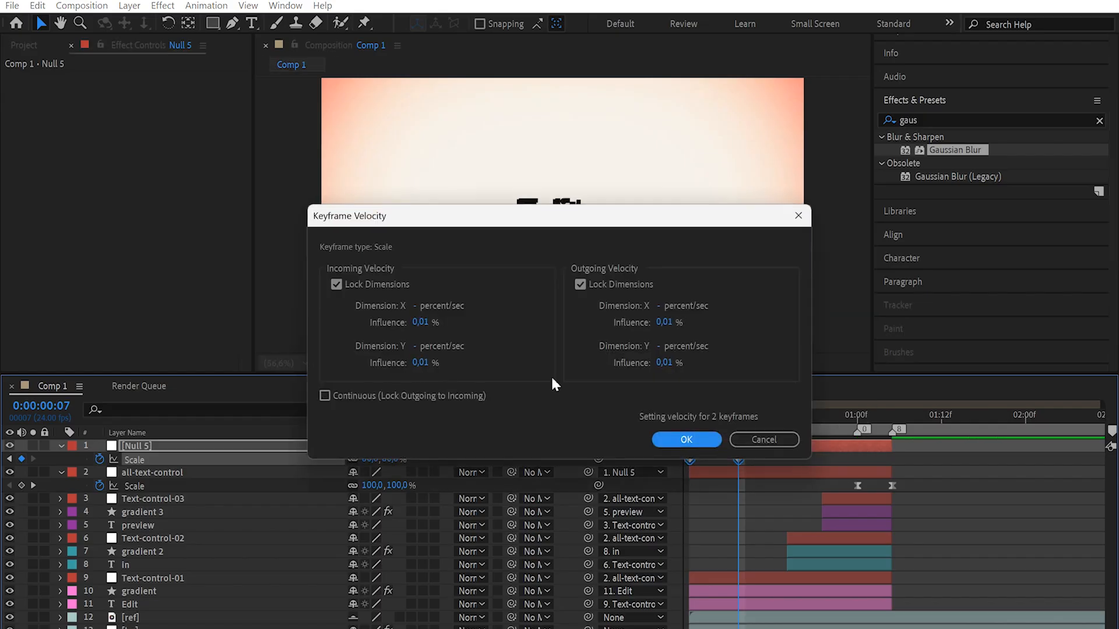
{"action": "left_click", "coordinate": [420, 363]}
{"action": "type", "text": "100"}
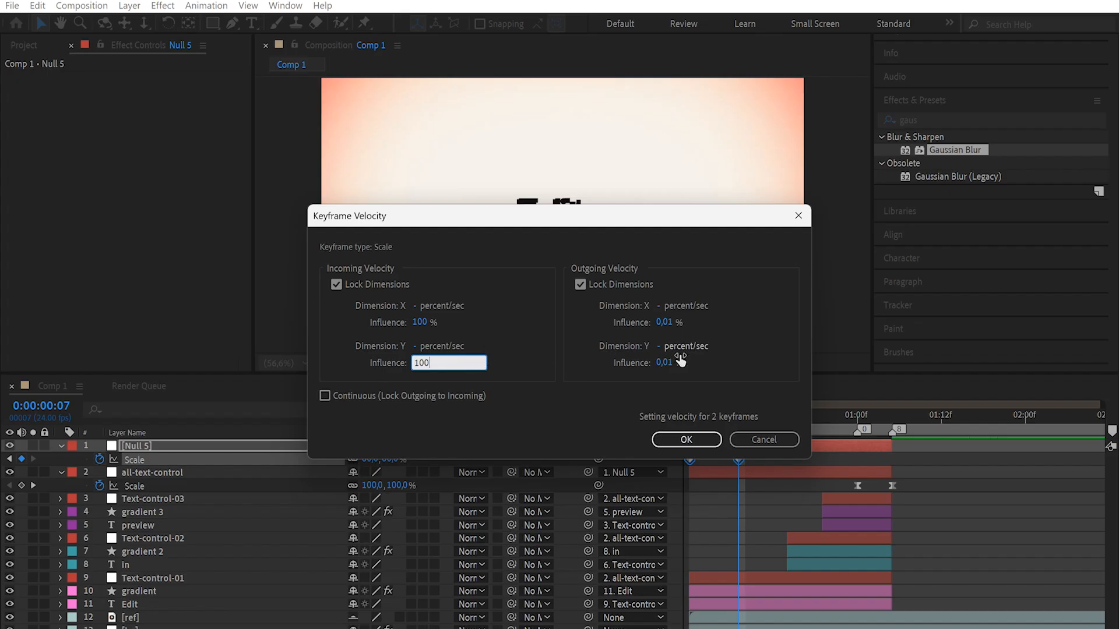
{"action": "left_click", "coordinate": [664, 363]}
{"action": "key", "text": "Return"}
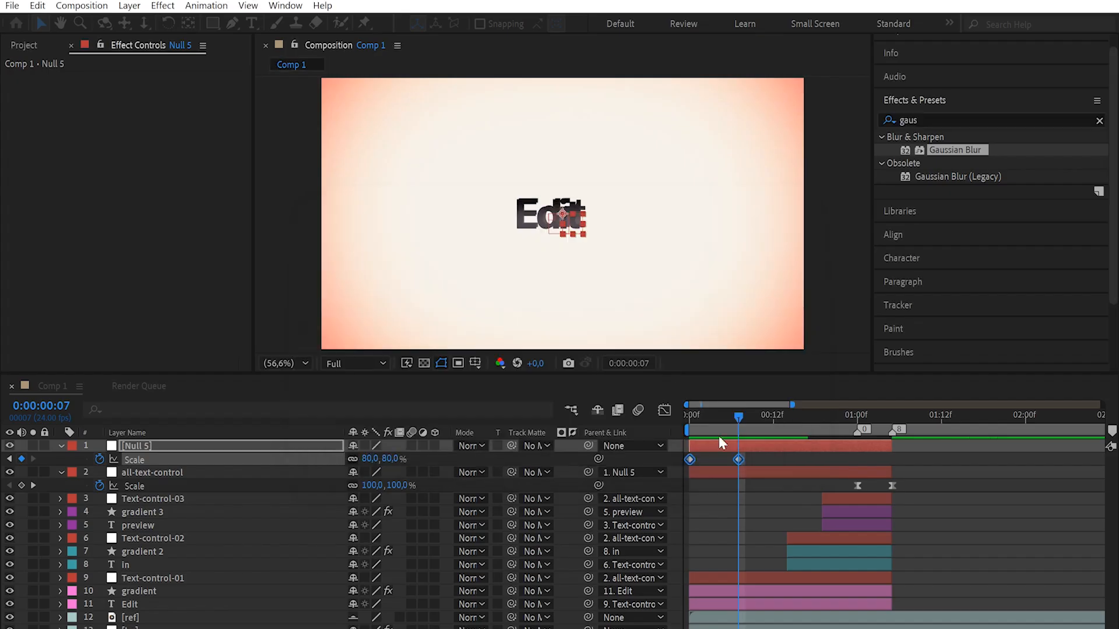
Step: Preview the composition to check the eased scale animation of the text
{"action": "key", "text": "space"}
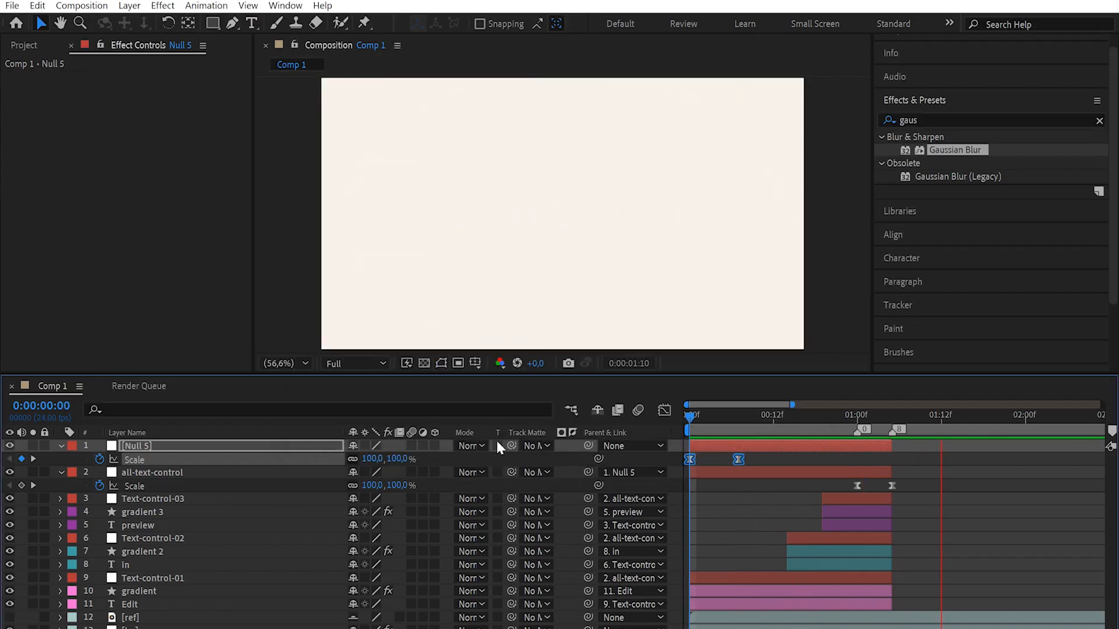
{"action": "key", "text": "space"}
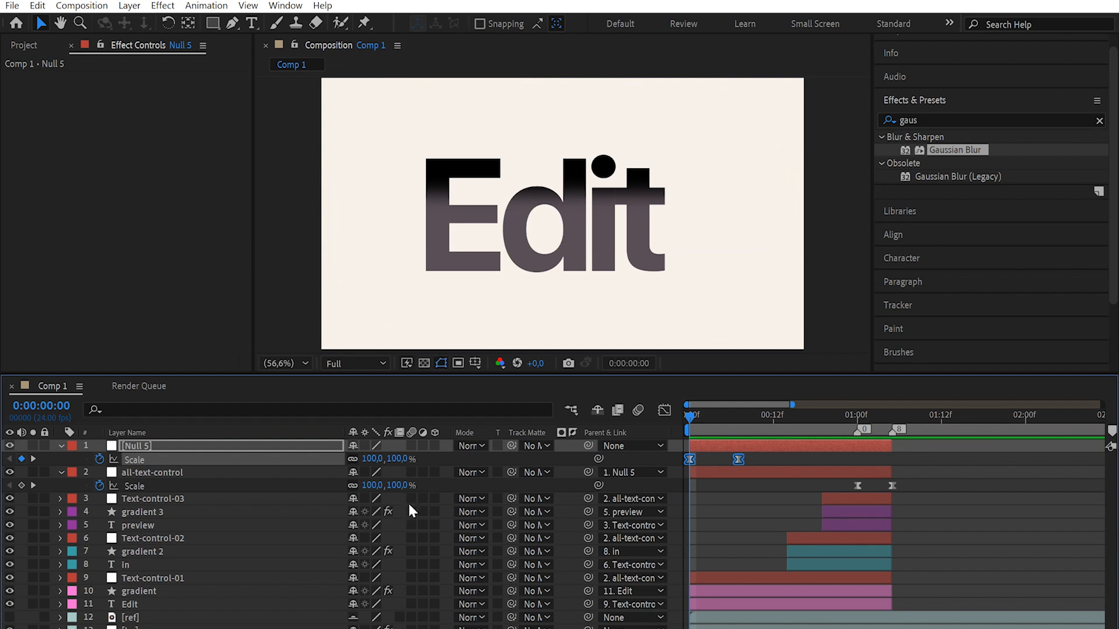
{"action": "key", "text": "space"}
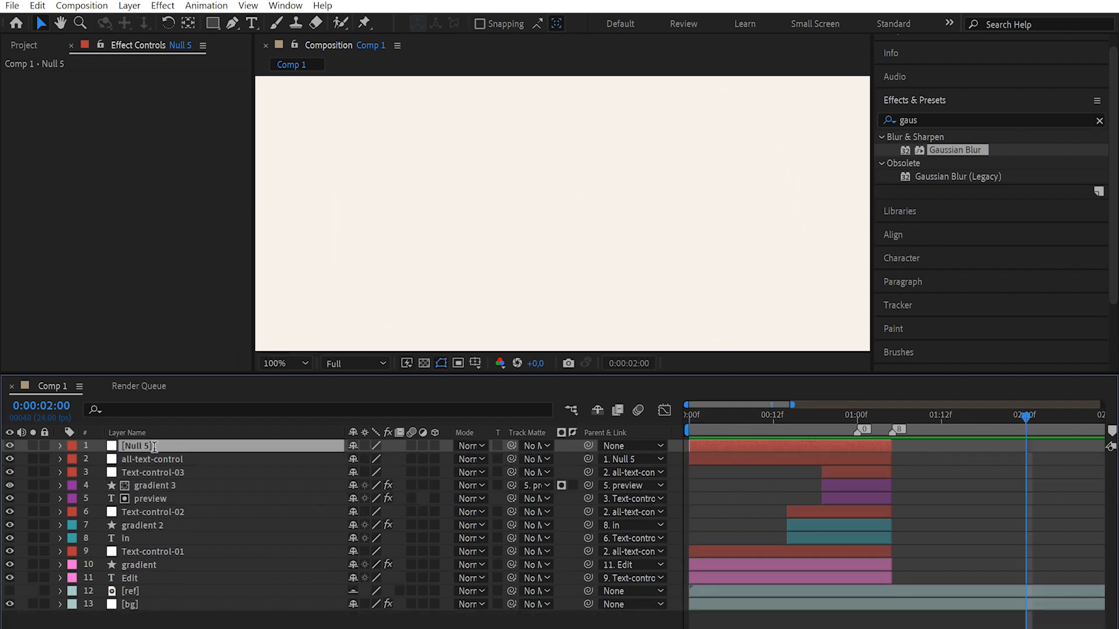
Step: Rename the Null 5 layer as all-text-control-02
{"action": "key", "text": "Return"}
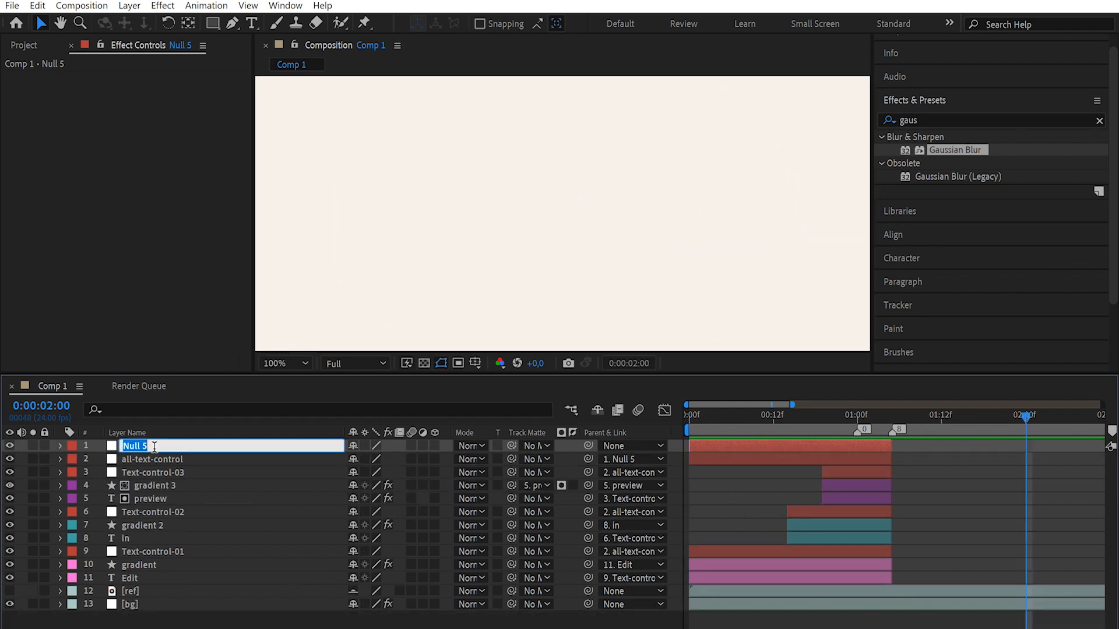
{"action": "type", "text": "all-text-control-02]"}
{"action": "key", "text": "Return"}
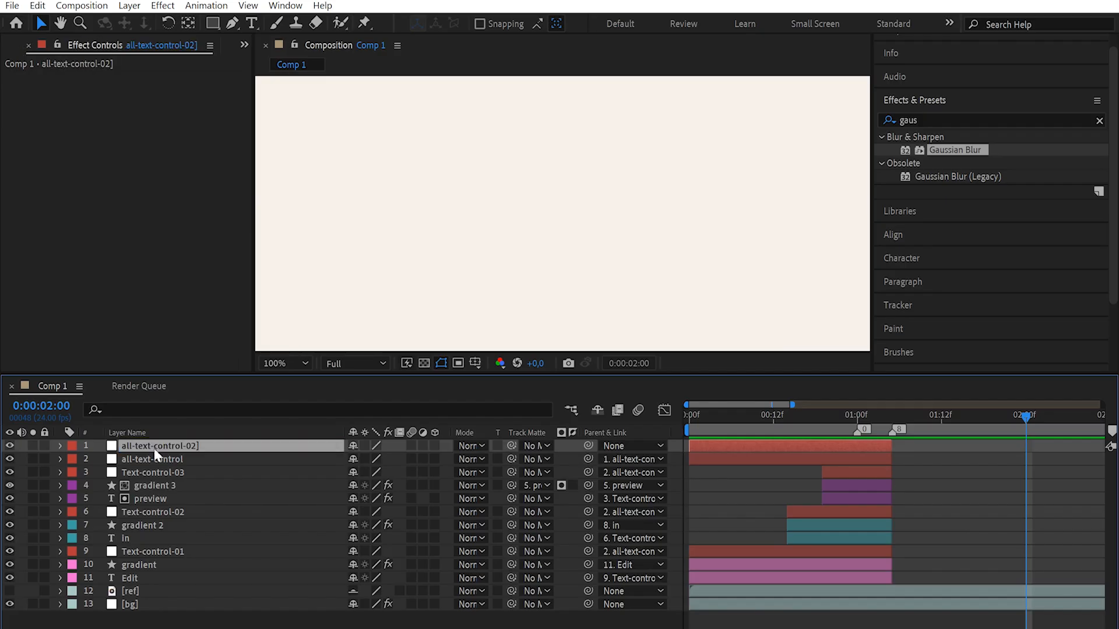
{"action": "key", "text": "Return"}
{"action": "left_click", "coordinate": [153, 446]}
{"action": "key", "text": "Return"}
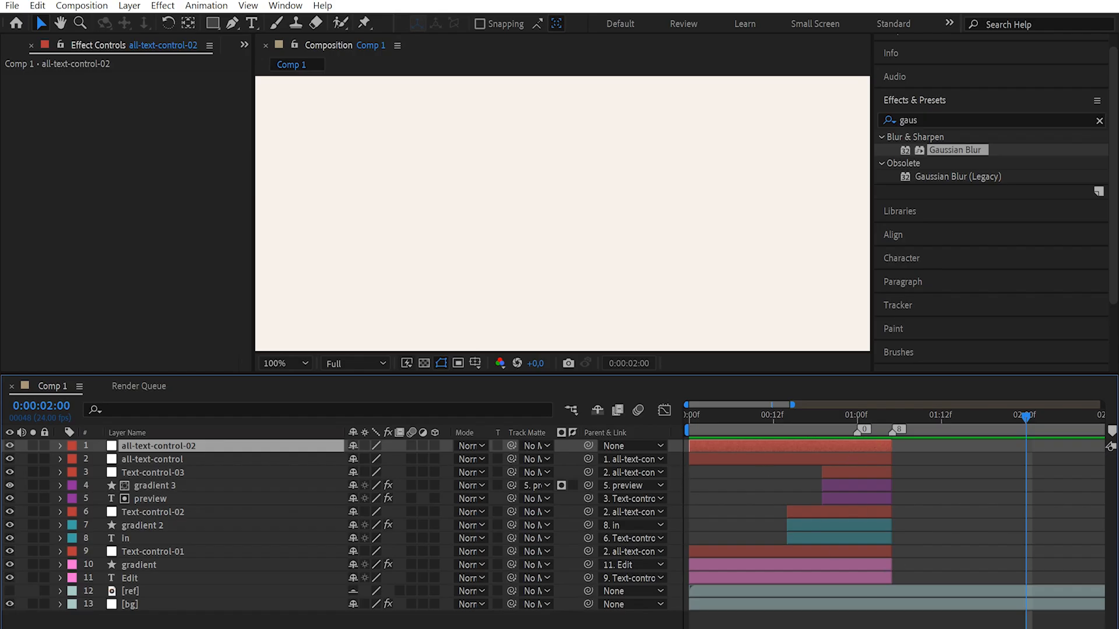
Step: Create a new shape layer and add a rectangle and a fill to it
{"action": "key", "text": "minus"}
{"action": "key", "text": "minus"}
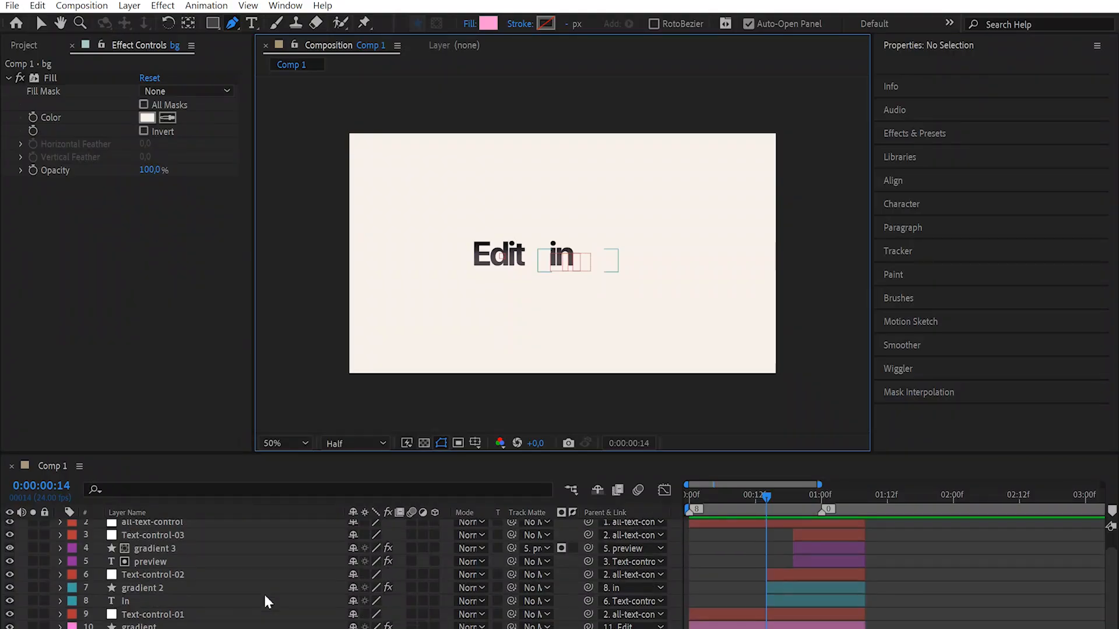
{"action": "left_click", "coordinate": [129, 6]}
{"action": "mouse_move", "coordinate": [143, 24]}
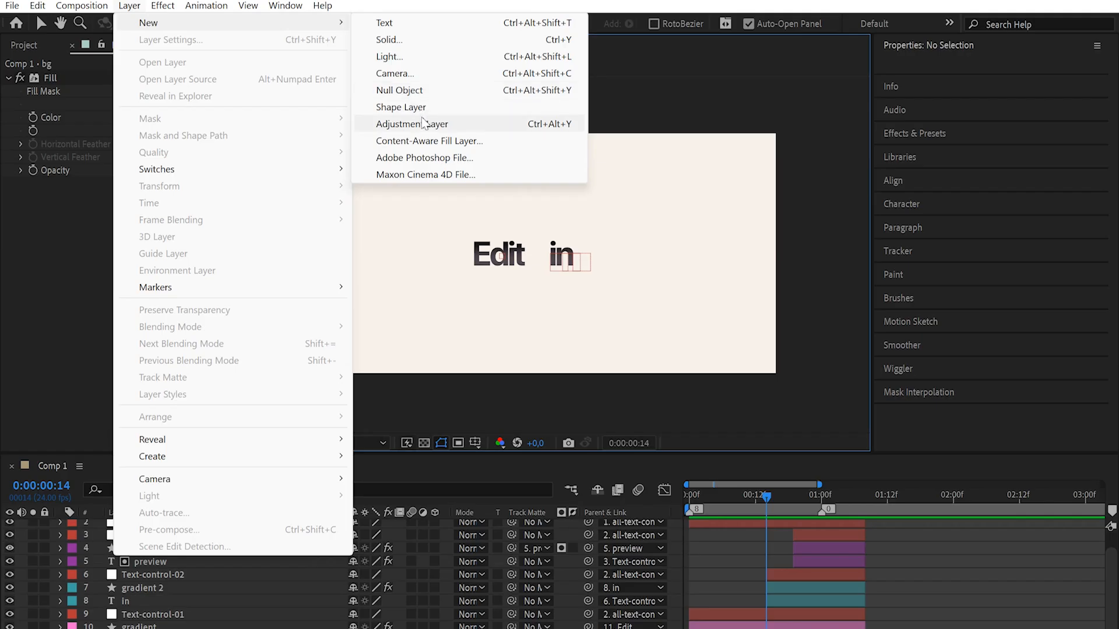
{"action": "left_click", "coordinate": [434, 109]}
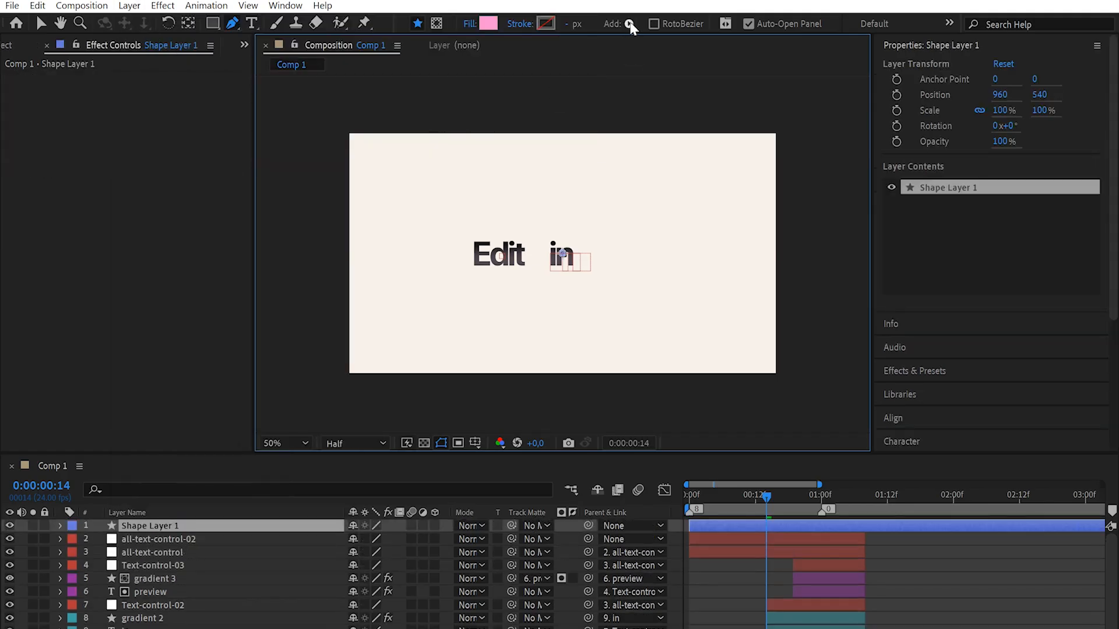
{"action": "left_click", "coordinate": [628, 25]}
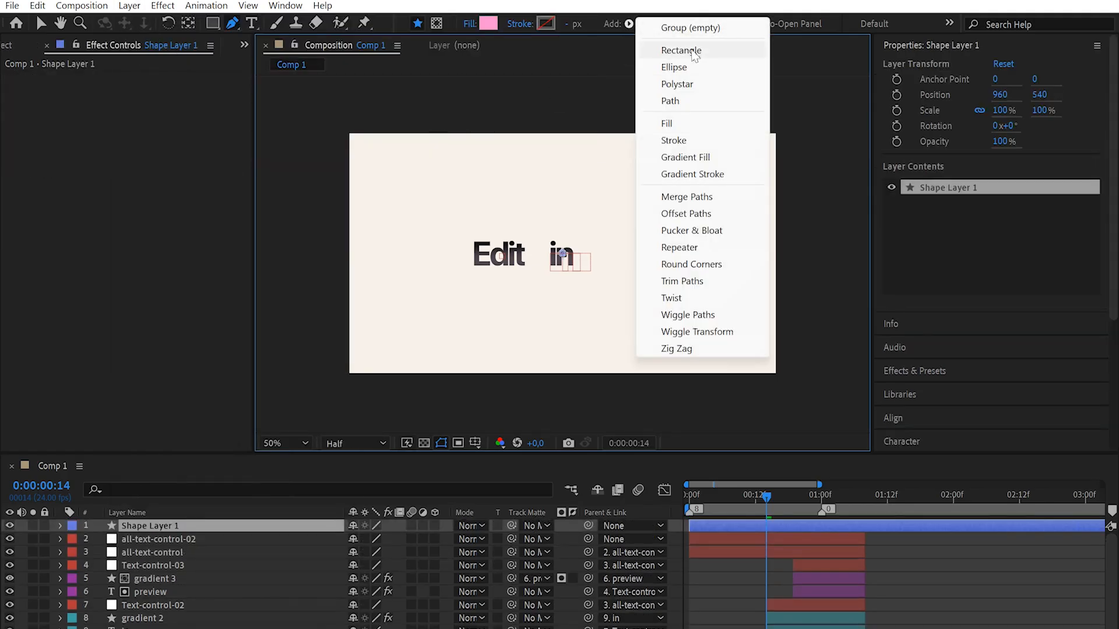
{"action": "left_click", "coordinate": [682, 51]}
{"action": "left_click", "coordinate": [628, 24]}
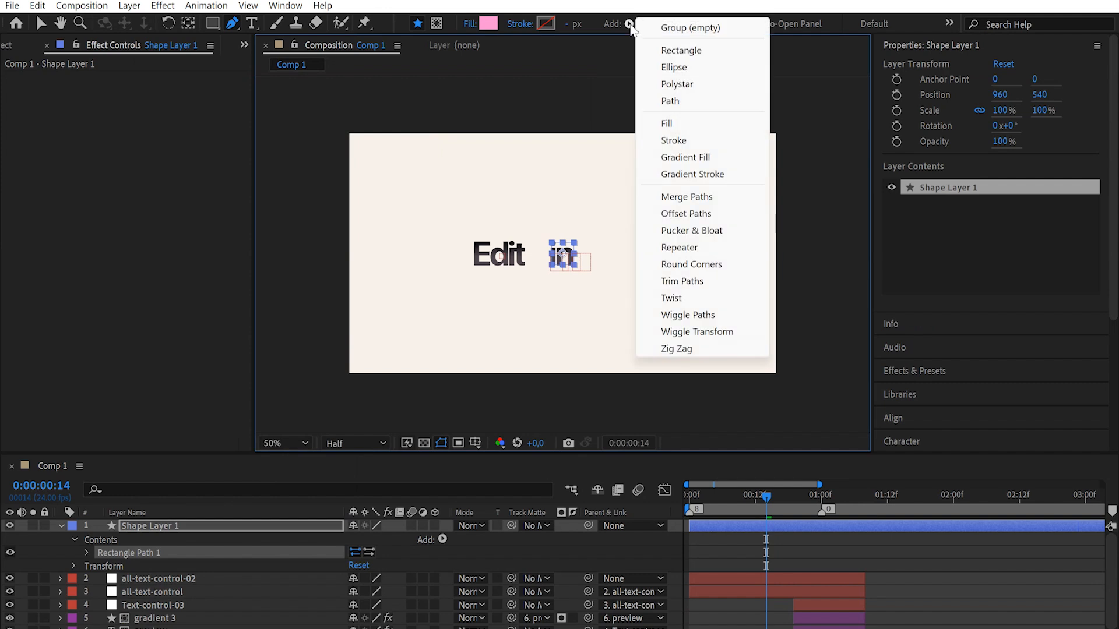
{"action": "left_click", "coordinate": [696, 126]}
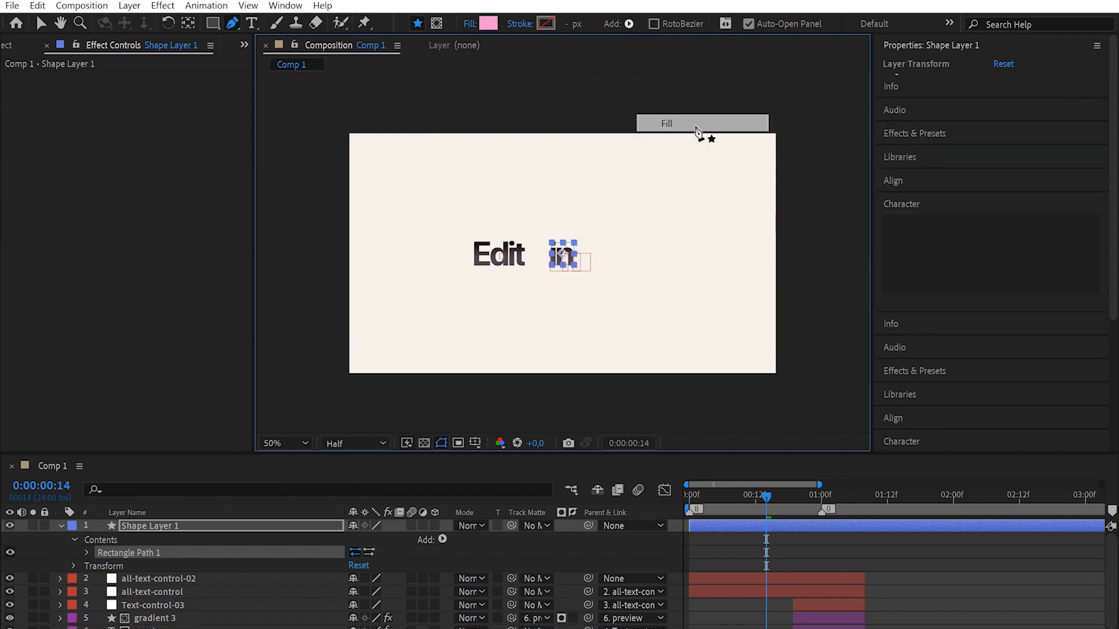
Step: Move Shape Layer 1 directly below the Edit text layer in the layer stack
{"action": "left_click", "coordinate": [193, 528]}
{"action": "scroll", "coordinate": [192, 527], "scroll_direction": "down", "scroll_amount": 3}
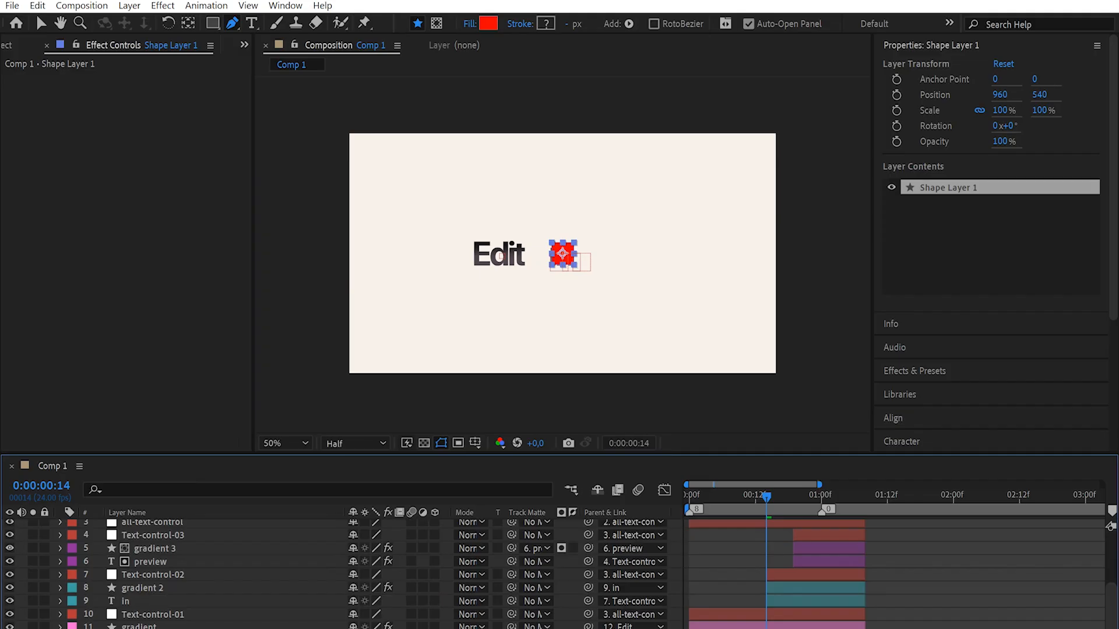
{"action": "scroll", "coordinate": [360, 583], "scroll_direction": "down", "scroll_amount": 3}
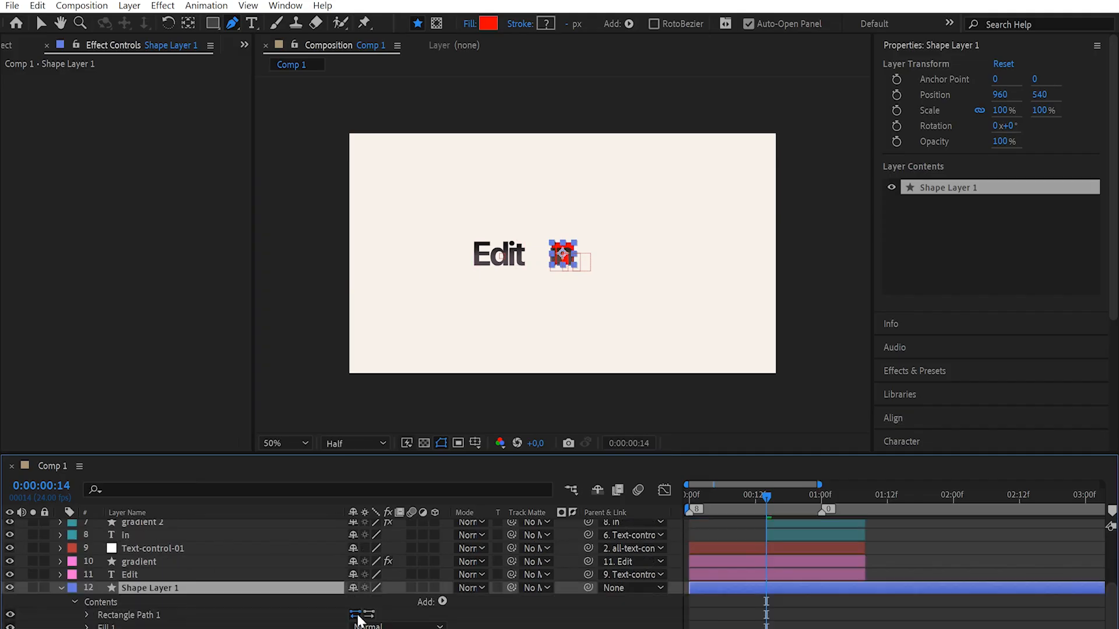
Step: Find the rectangle's Size property and enlarge it to a wide rectangle that leaves a narrow margin inside the frame
{"action": "left_click", "coordinate": [158, 489]}
{"action": "type", "text": "s"}
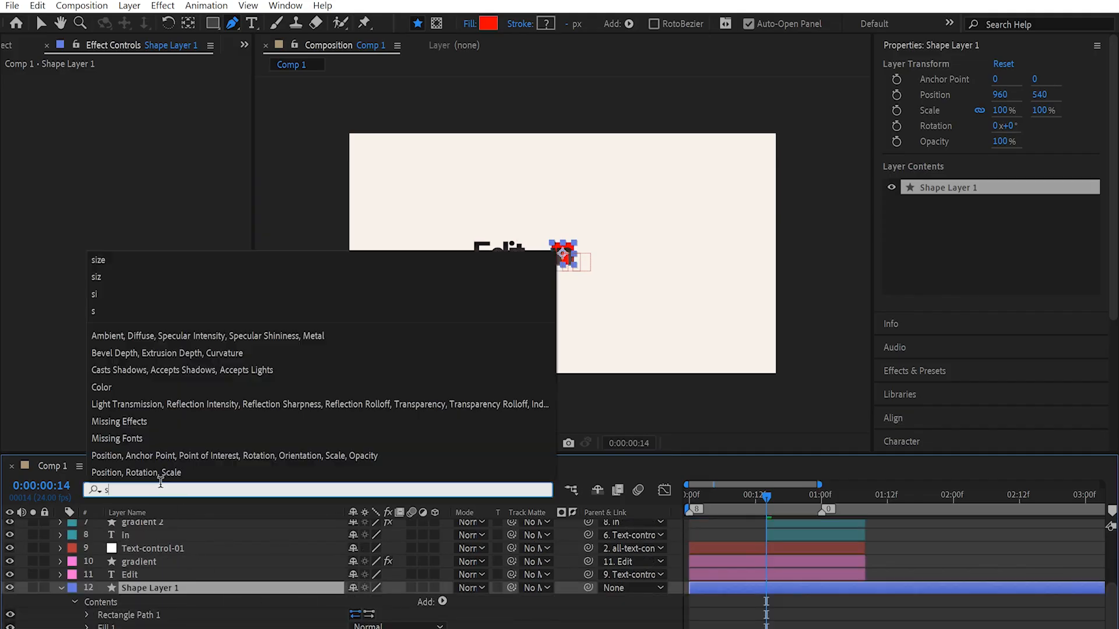
{"action": "type", "text": "izee"}
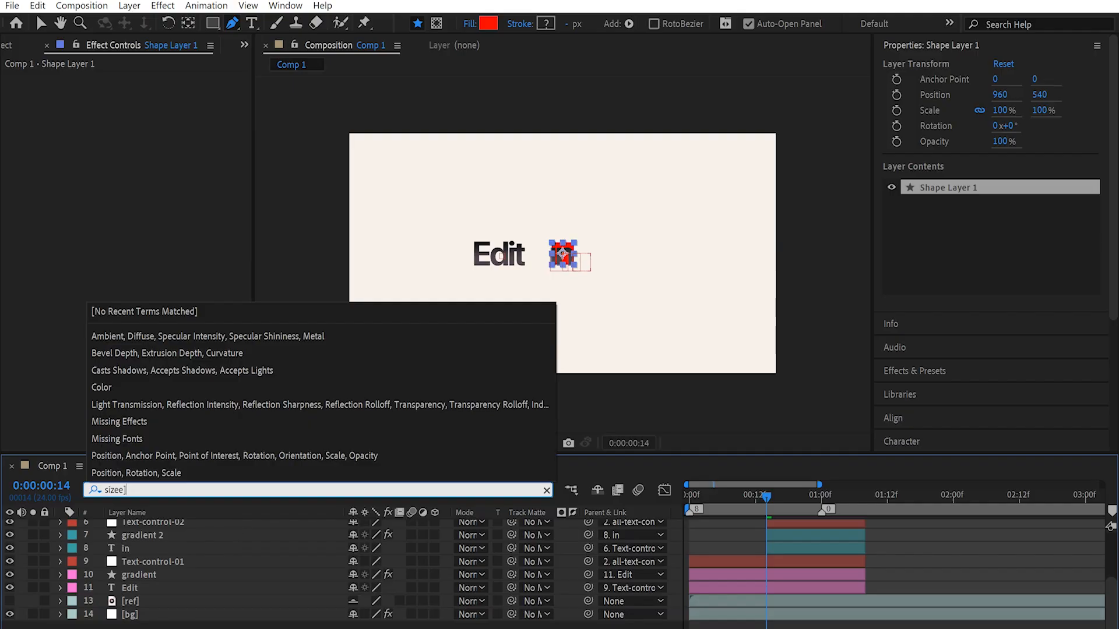
{"action": "key", "text": "BackSpace"}
{"action": "left_click_drag", "start_coordinate": [374, 628], "coordinate": [965, 577]}
{"action": "key", "text": "Return"}
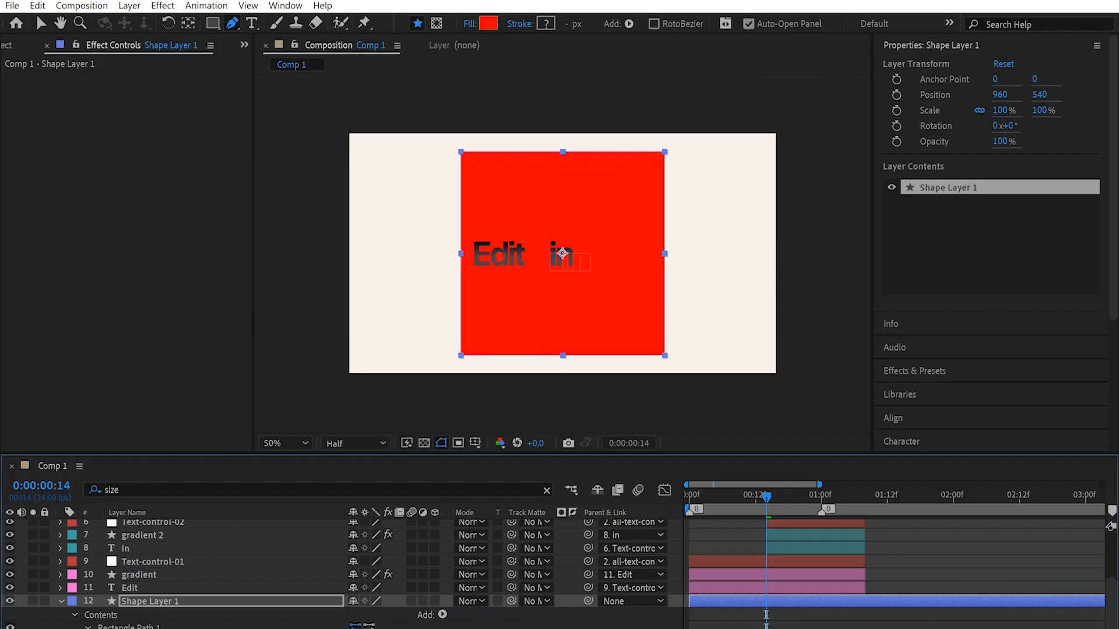
{"action": "left_click_drag", "start_coordinate": [374, 628], "coordinate": [935, 606]}
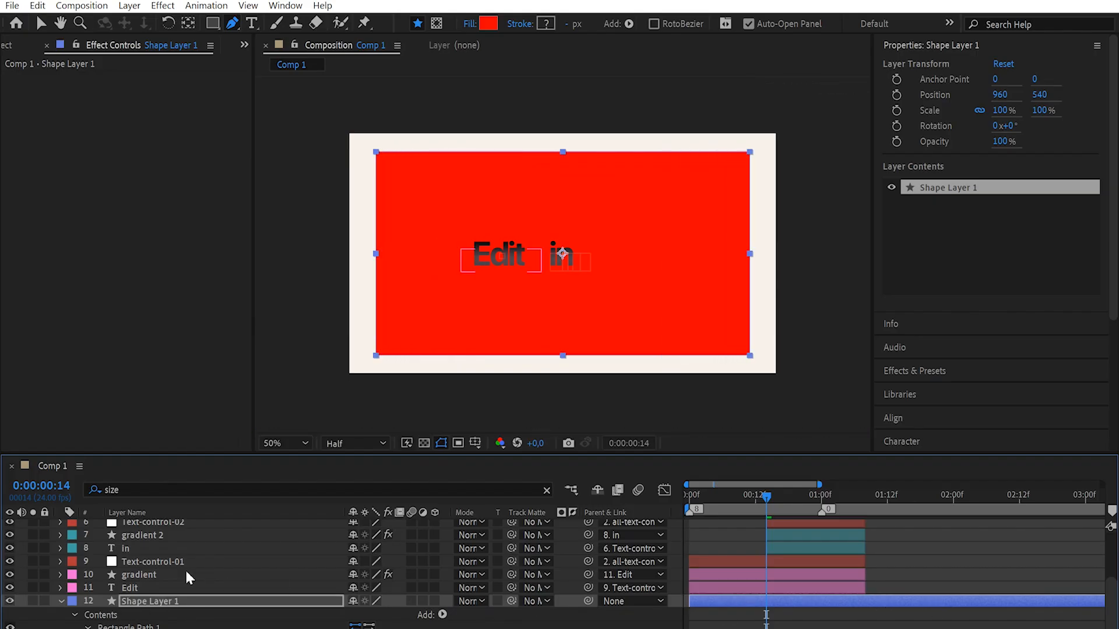
Step: Find the rectangle's Roundness property and increase it until the corners form a nearly pill-shaped outline
{"action": "left_click", "coordinate": [137, 489]}
{"action": "type", "text": "round"}
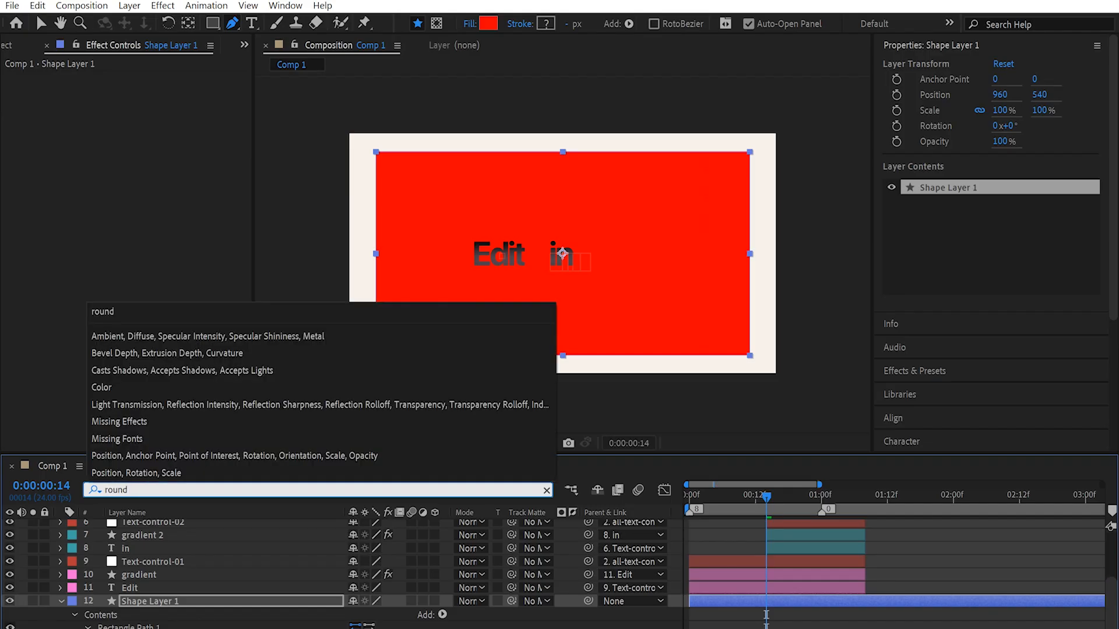
{"action": "left_click_drag", "start_coordinate": [362, 628], "coordinate": [687, 624]}
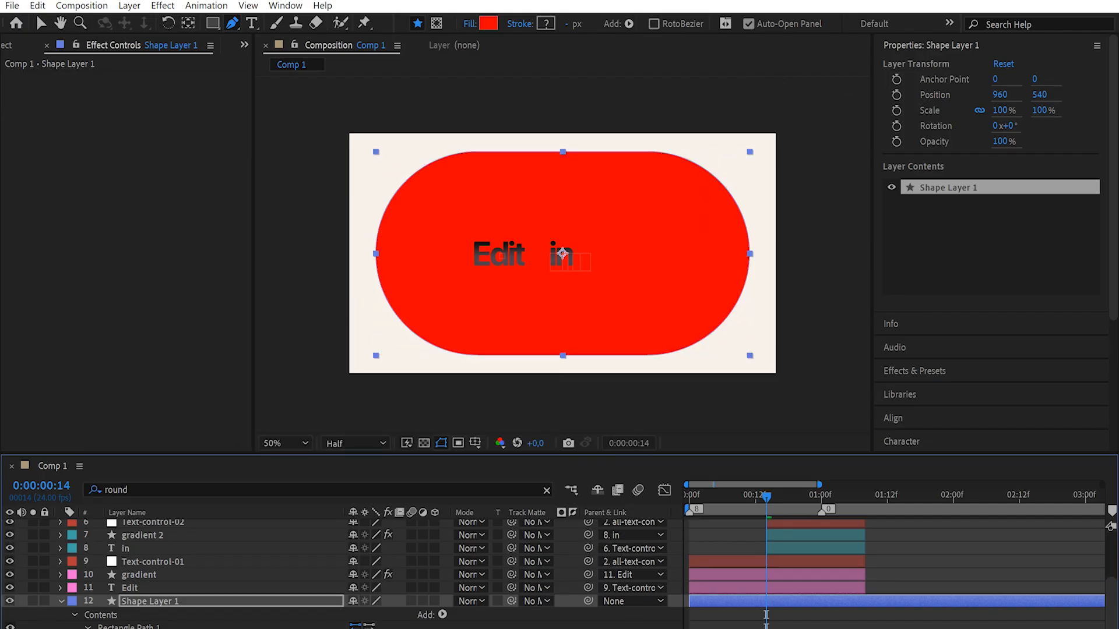
{"action": "left_click_drag", "start_coordinate": [362, 628], "coordinate": [277, 628]}
Step: Rename Shape Layer 1 as gradient-transition
{"action": "left_click", "coordinate": [179, 602]}
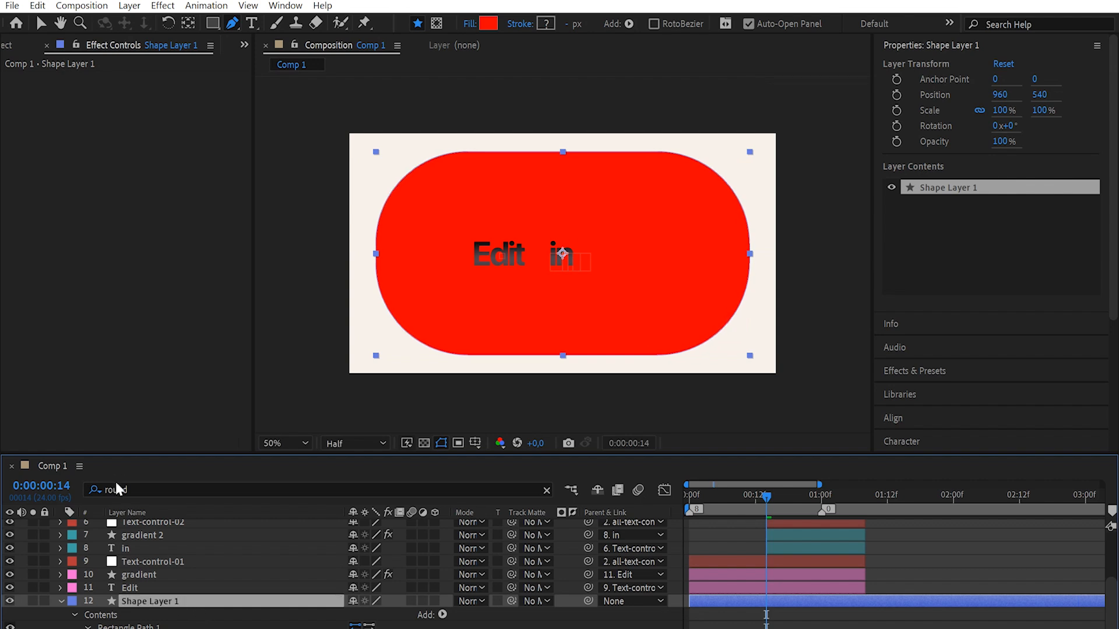
{"action": "key", "text": "Return"}
{"action": "type", "text": "gradient-transition"}
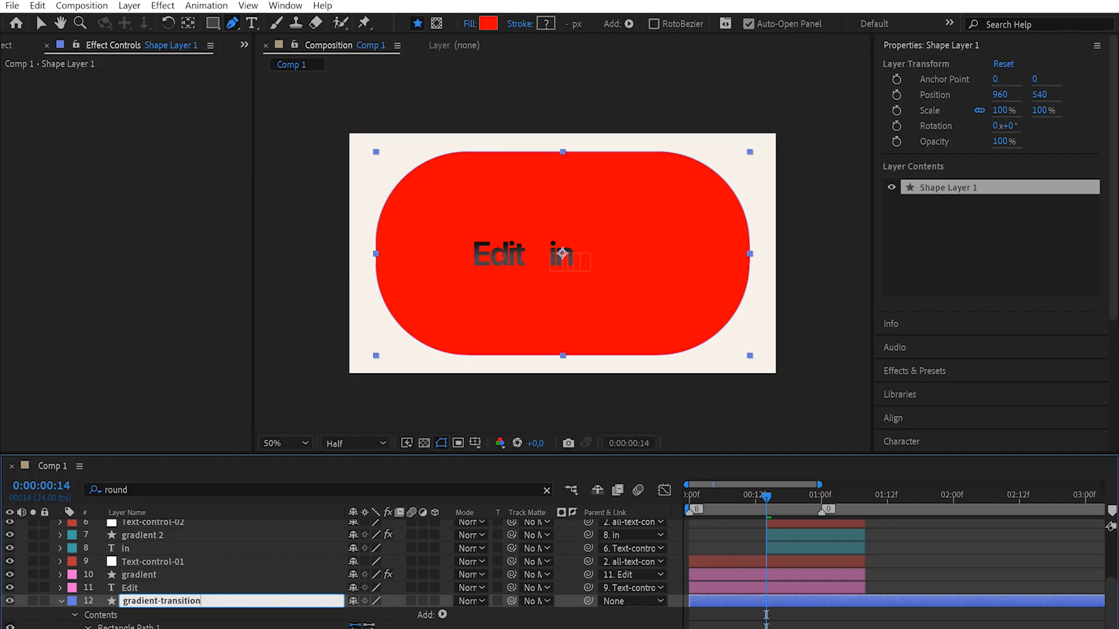
{"action": "key", "text": "Return"}
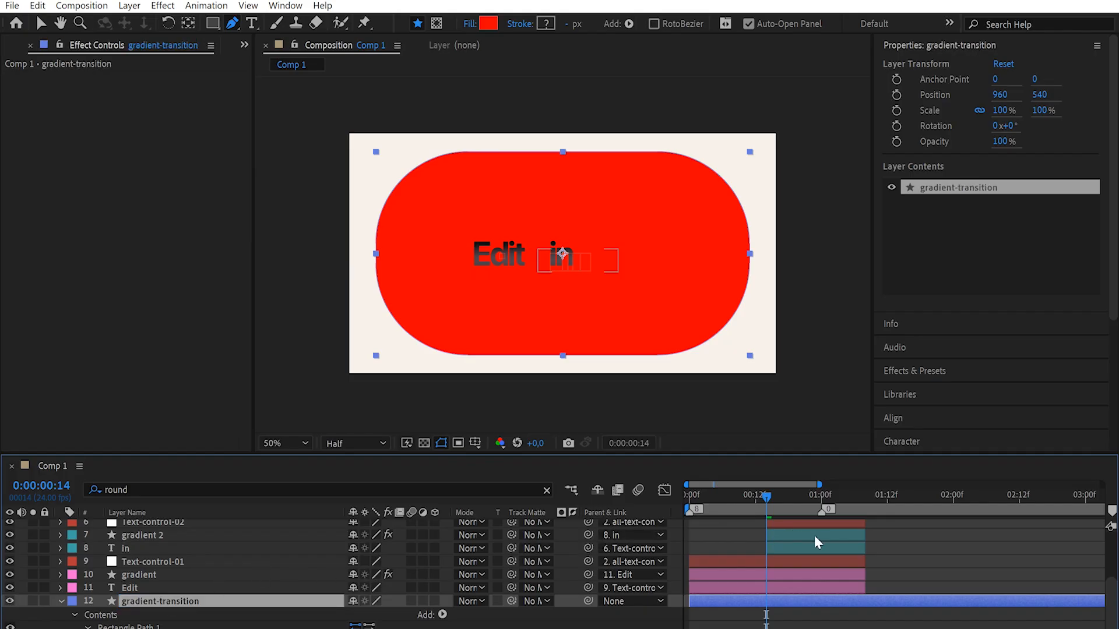
Step: Preview the animation from the start, and change the gradient-transition shape's fill colour to white (FFFFFF)
{"action": "key", "text": "Home"}
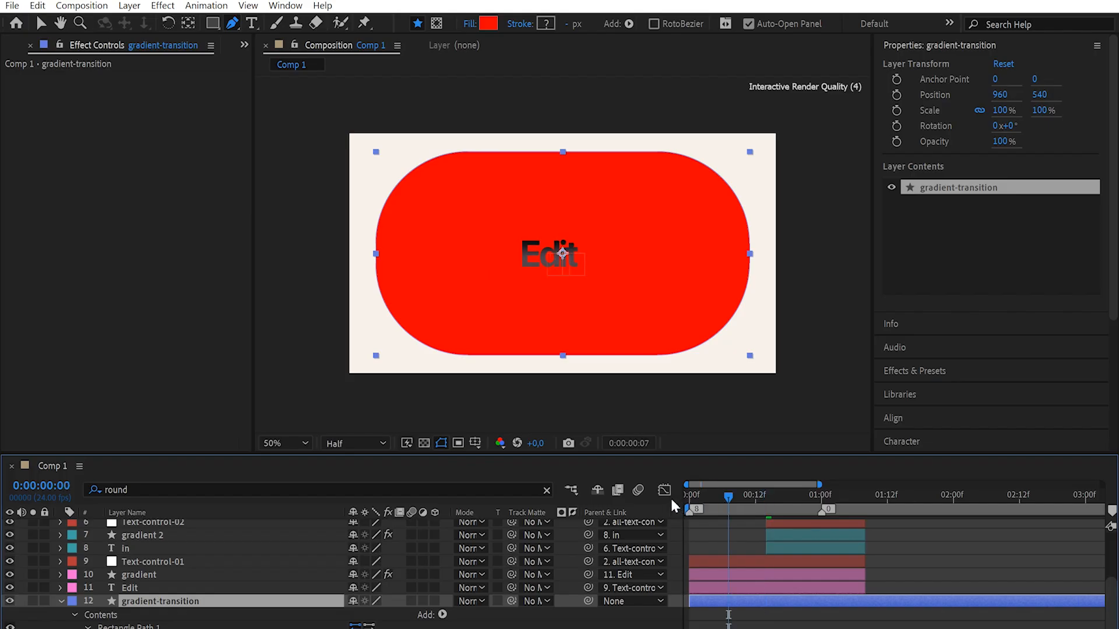
{"action": "key", "text": "space"}
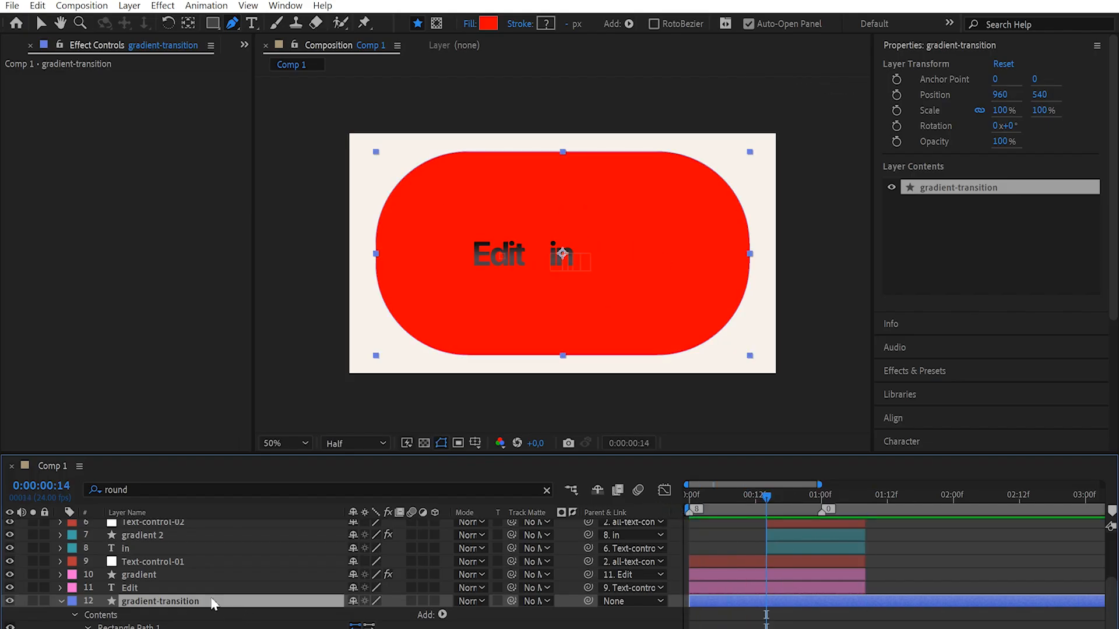
{"action": "left_click", "coordinate": [489, 23]}
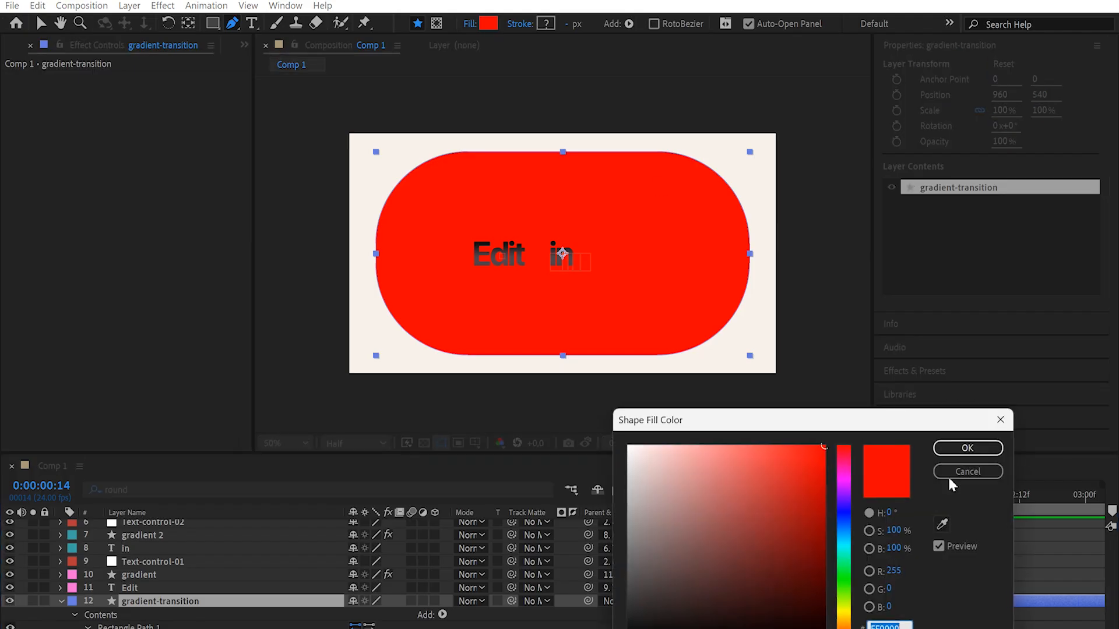
{"action": "left_click_drag", "start_coordinate": [709, 528], "coordinate": [527, 368]}
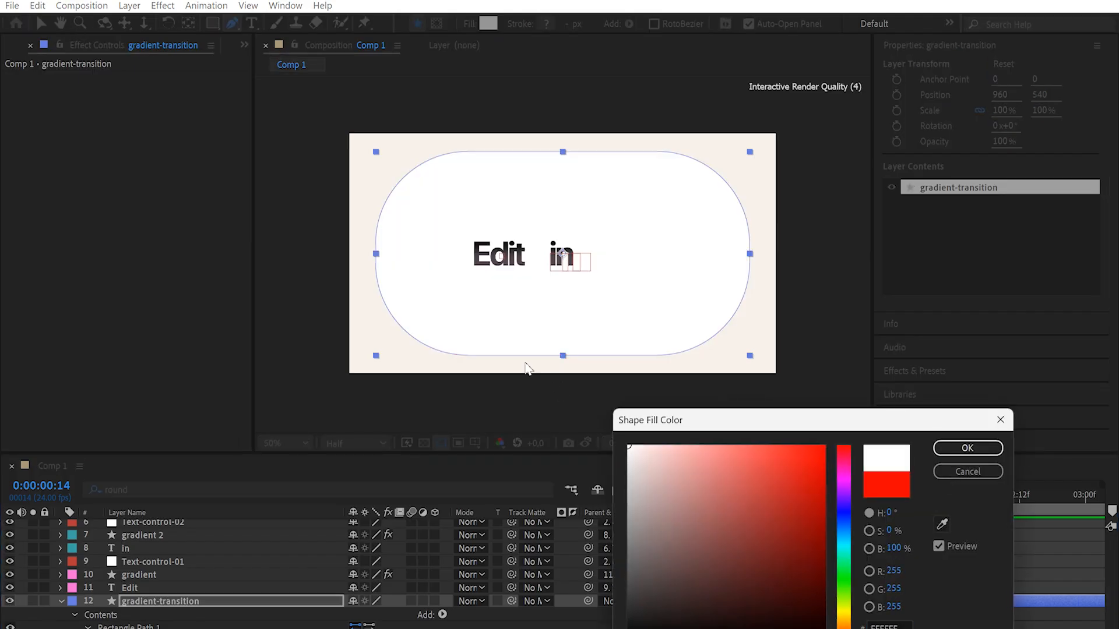
{"action": "left_click", "coordinate": [991, 449]}
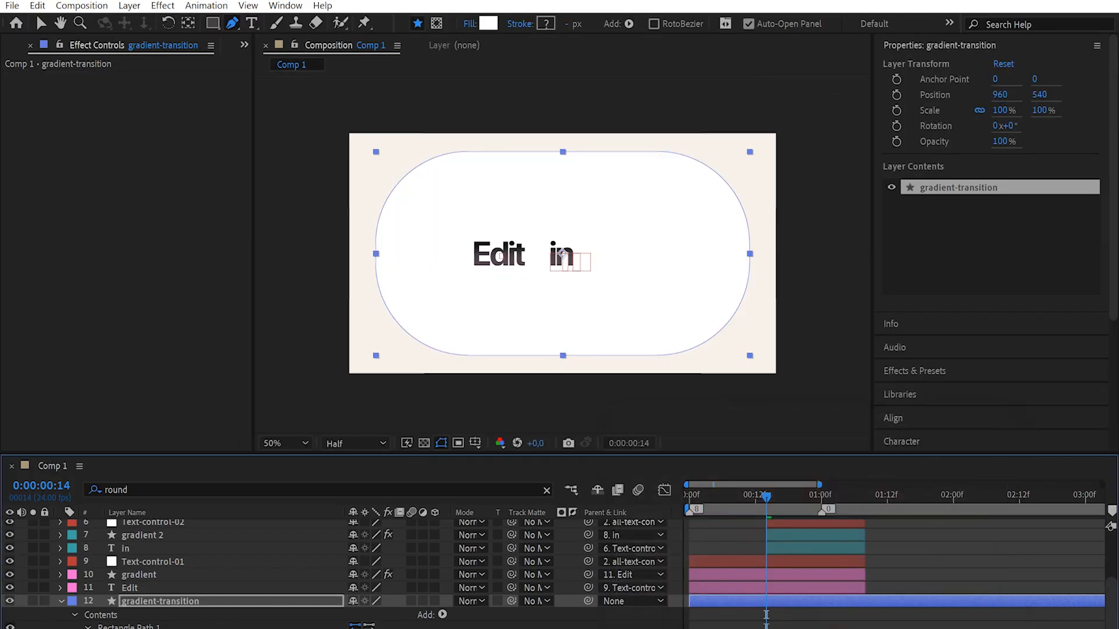
Step: Change the Fill effect's colour on the bg layer to black (000000)
{"action": "left_click", "coordinate": [158, 628]}
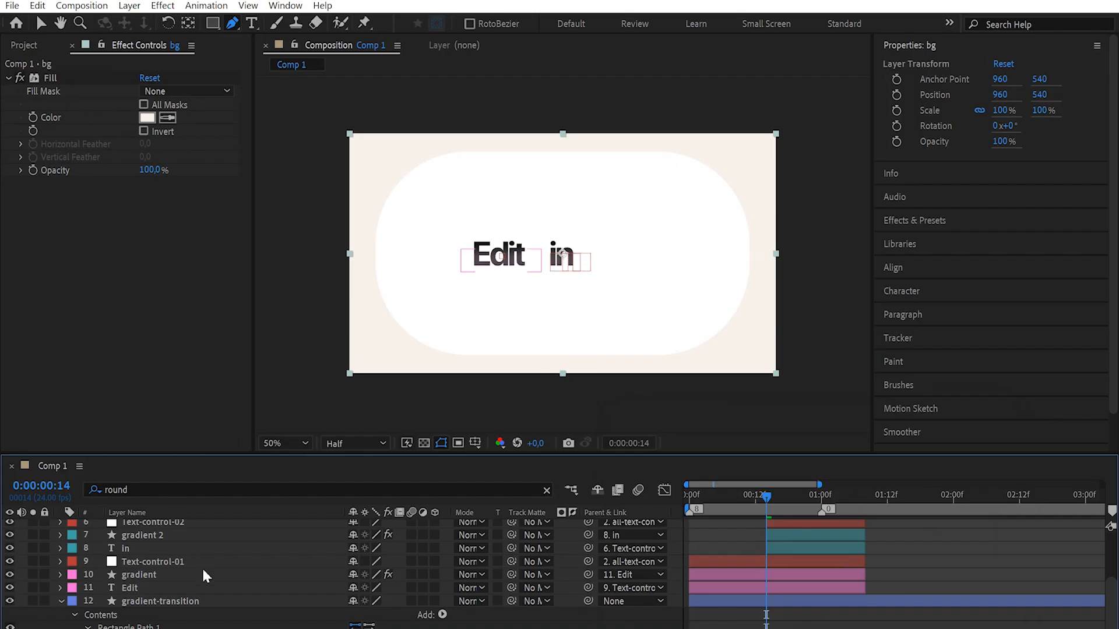
{"action": "scroll", "coordinate": [205, 575], "scroll_direction": "down", "scroll_amount": 1}
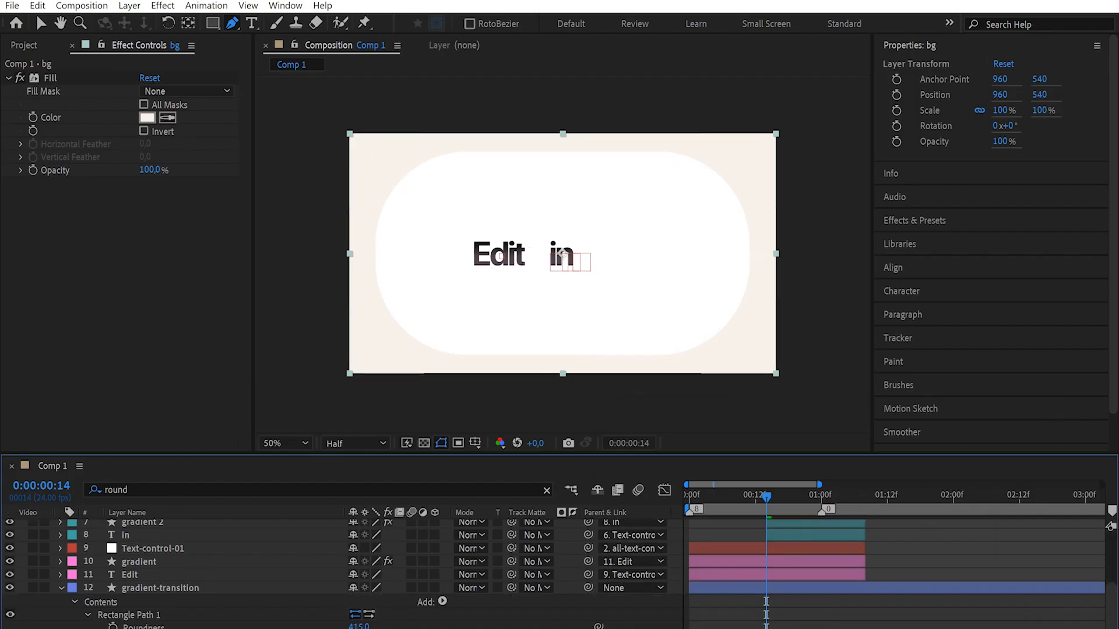
{"action": "left_click", "coordinate": [147, 117]}
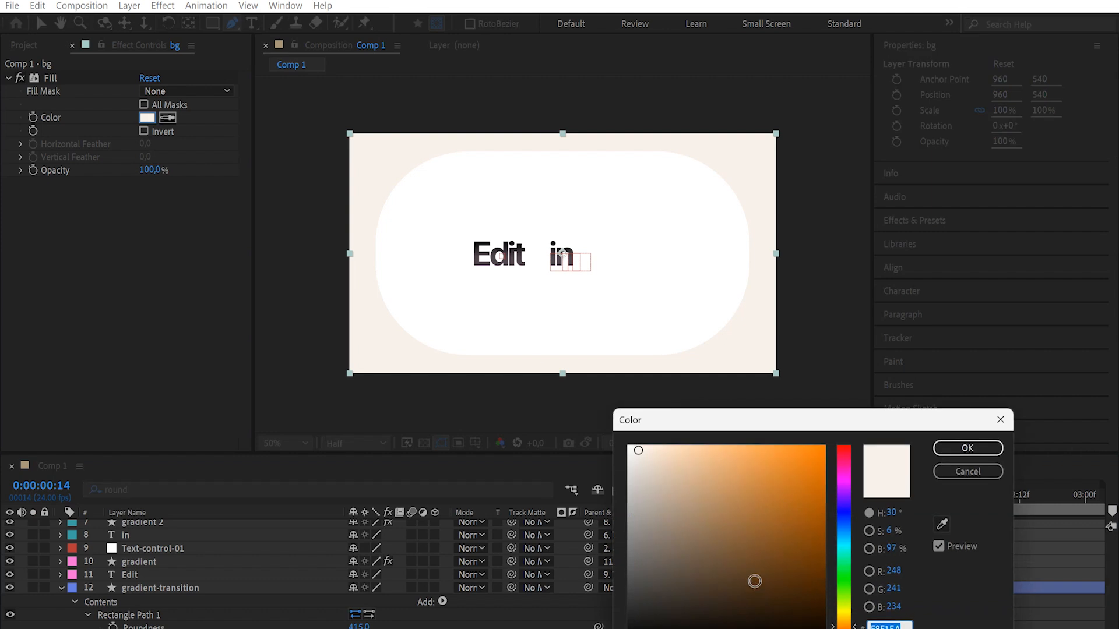
{"action": "type", "text": "000000"}
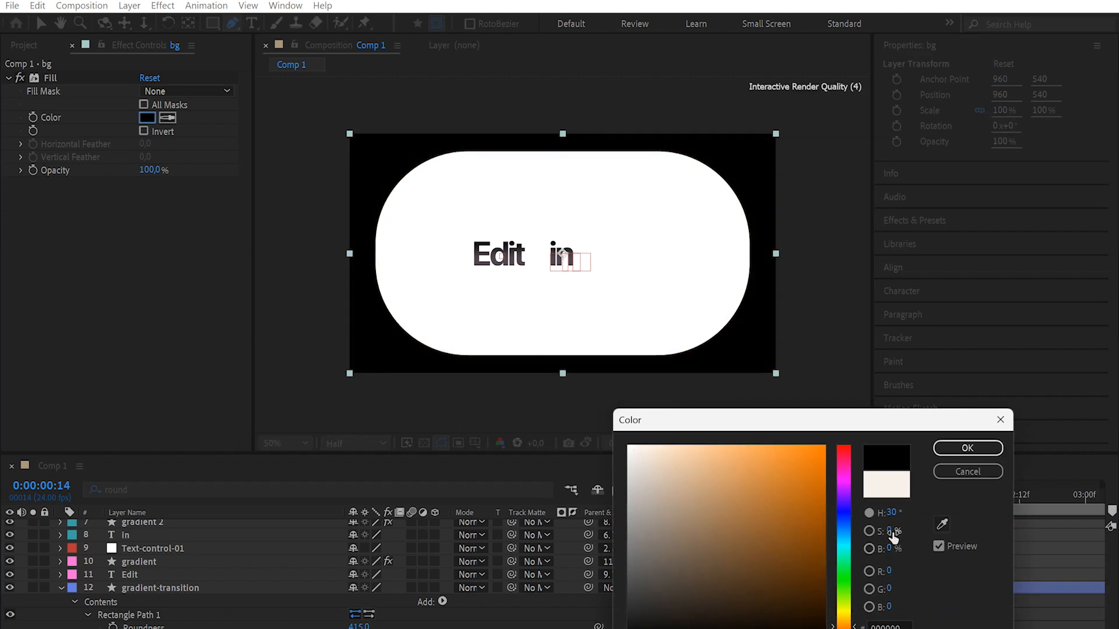
{"action": "left_click", "coordinate": [967, 448]}
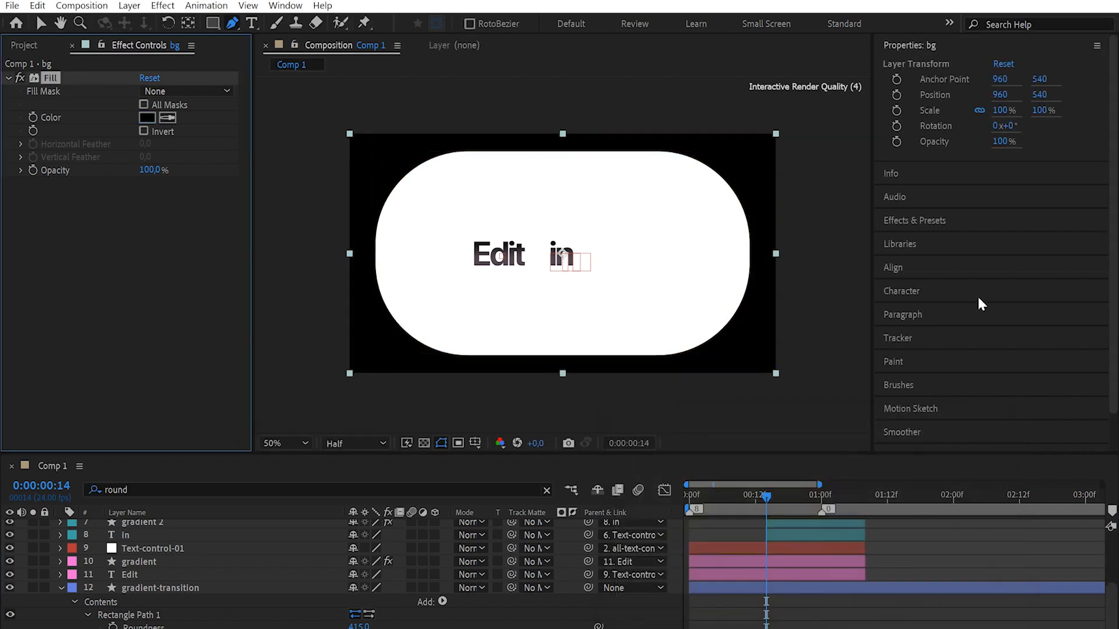
Step: Apply Gaussian Blur (Legacy) to the gradient-transition layer and set its Blurriness to 500
{"action": "left_click", "coordinate": [139, 586]}
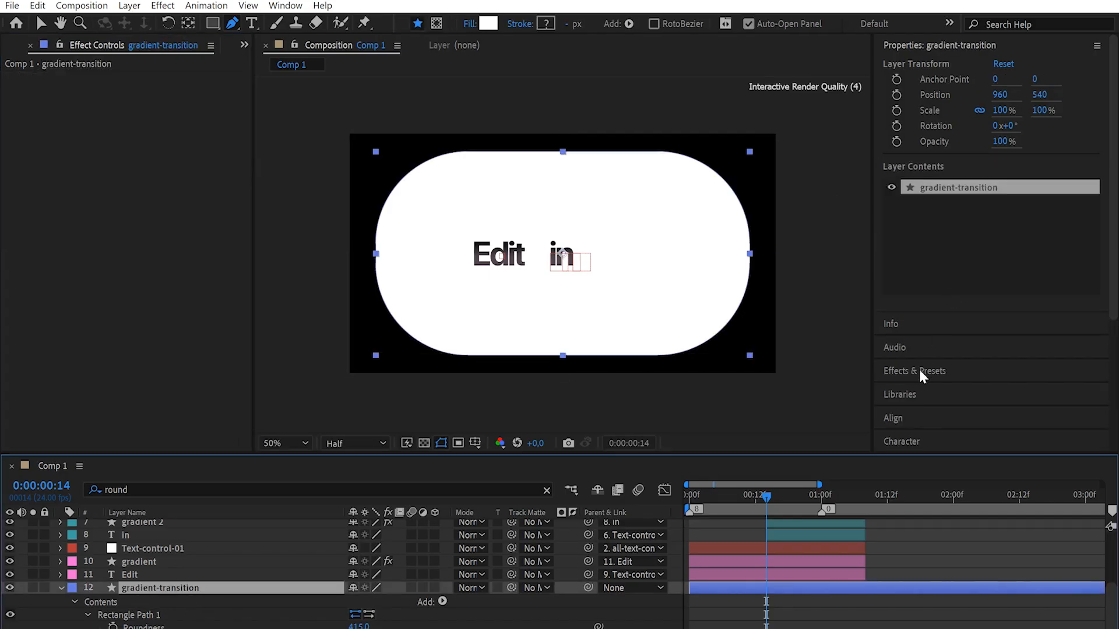
{"action": "left_click", "coordinate": [921, 373]}
{"action": "left_click", "coordinate": [924, 136]}
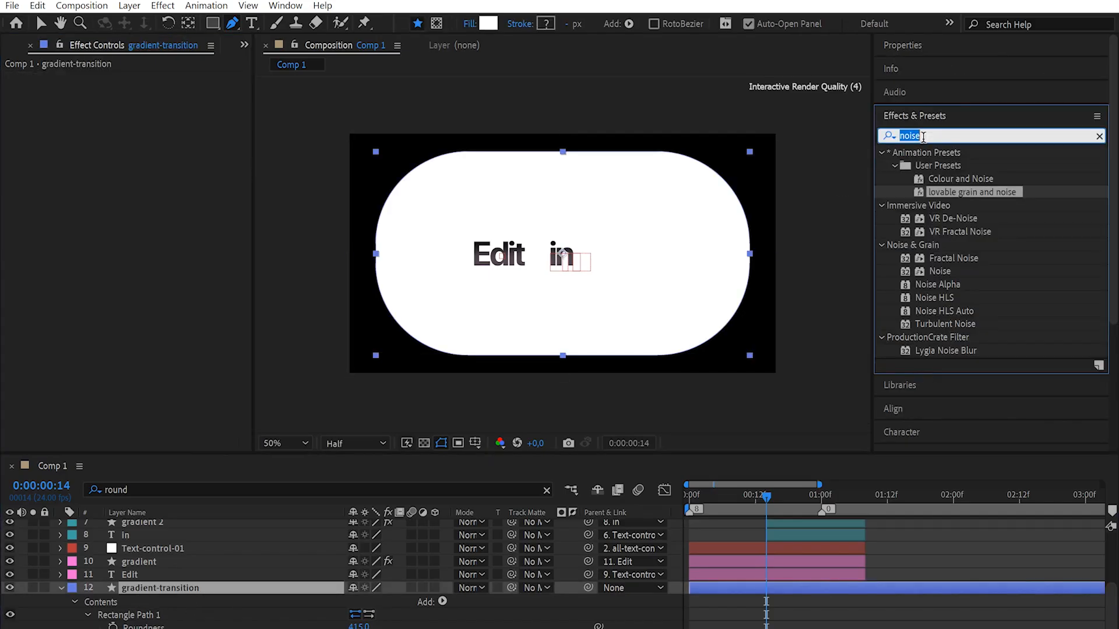
{"action": "type", "text": "gau"}
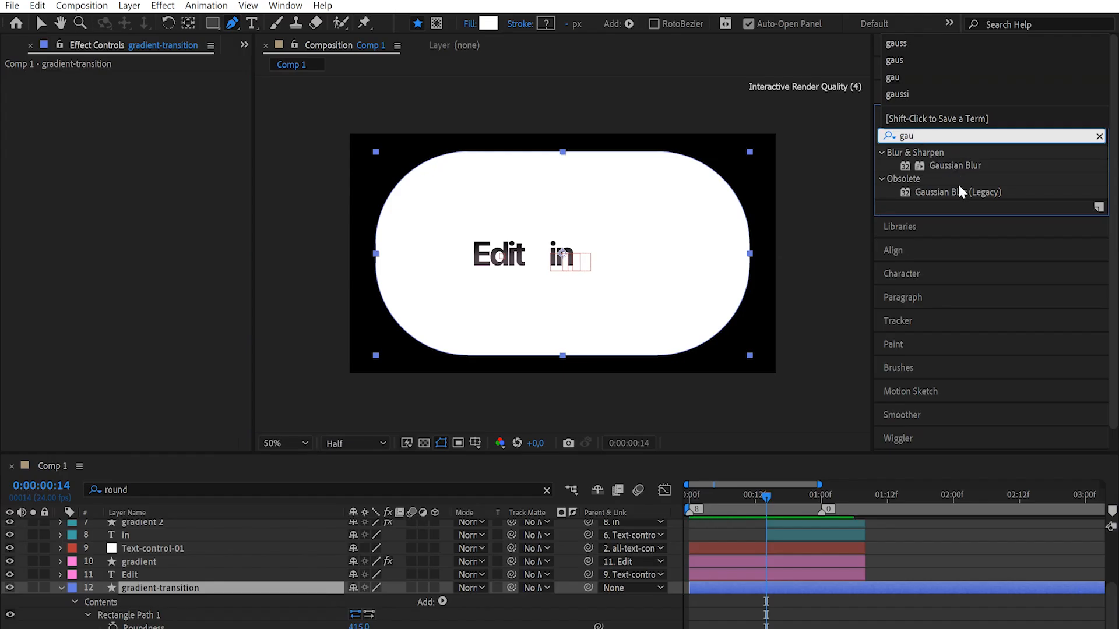
{"action": "left_click_drag", "start_coordinate": [970, 193], "coordinate": [109, 128]}
{"action": "key", "text": "v"}
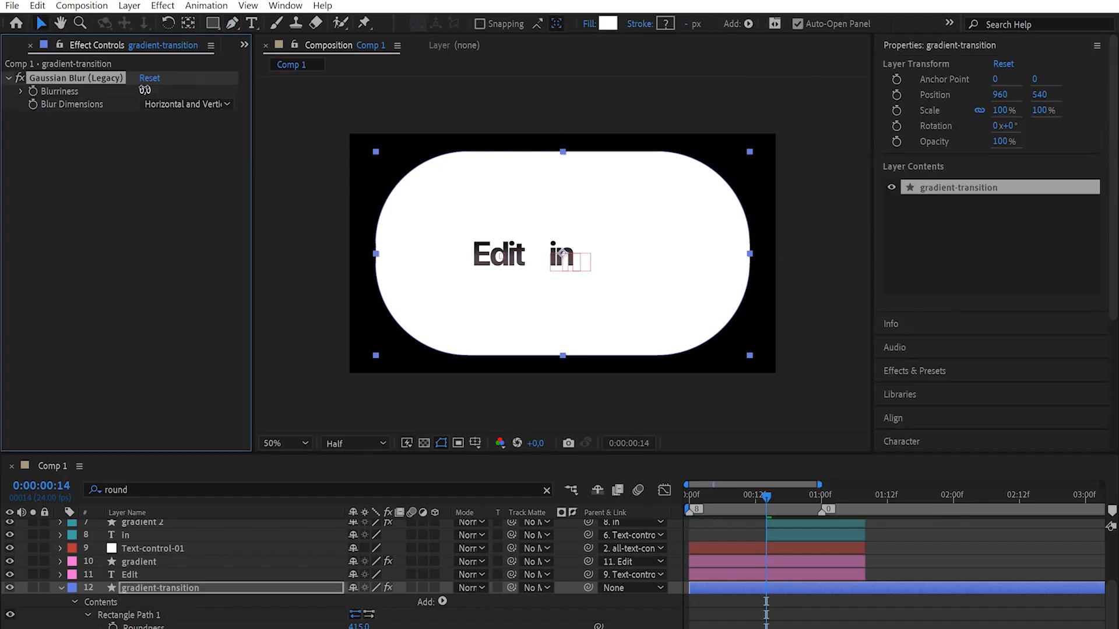
{"action": "key", "text": "Return"}
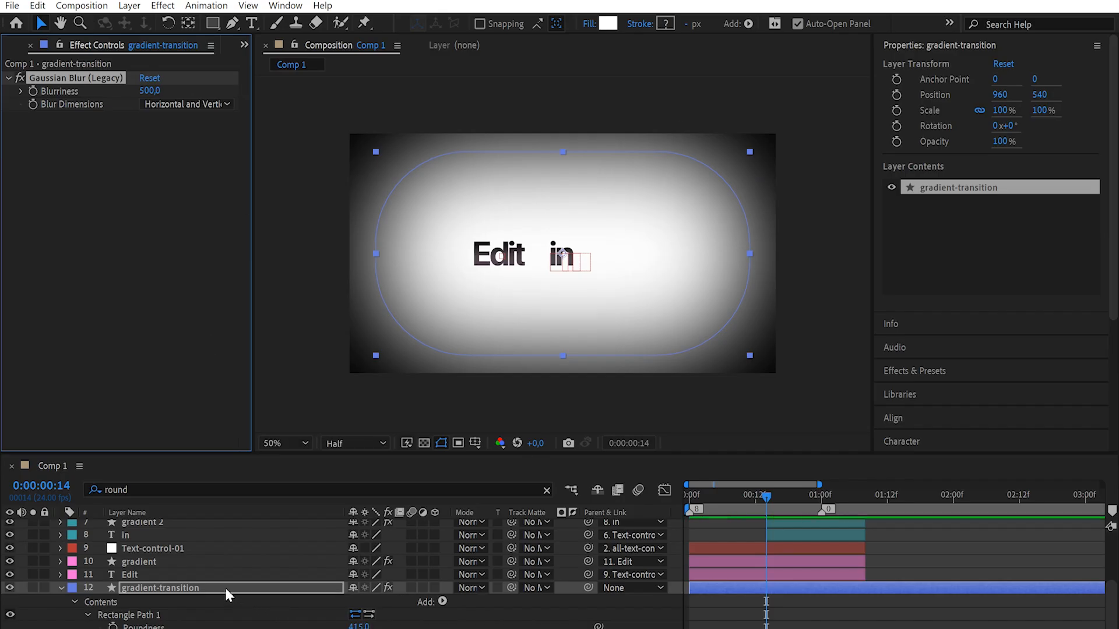
Step: Keyframe the gradient-transition layer's Scale at 122% on frame 14 and at 183% on frame 0
{"action": "key", "text": "Return"}
{"action": "key", "text": "s"}
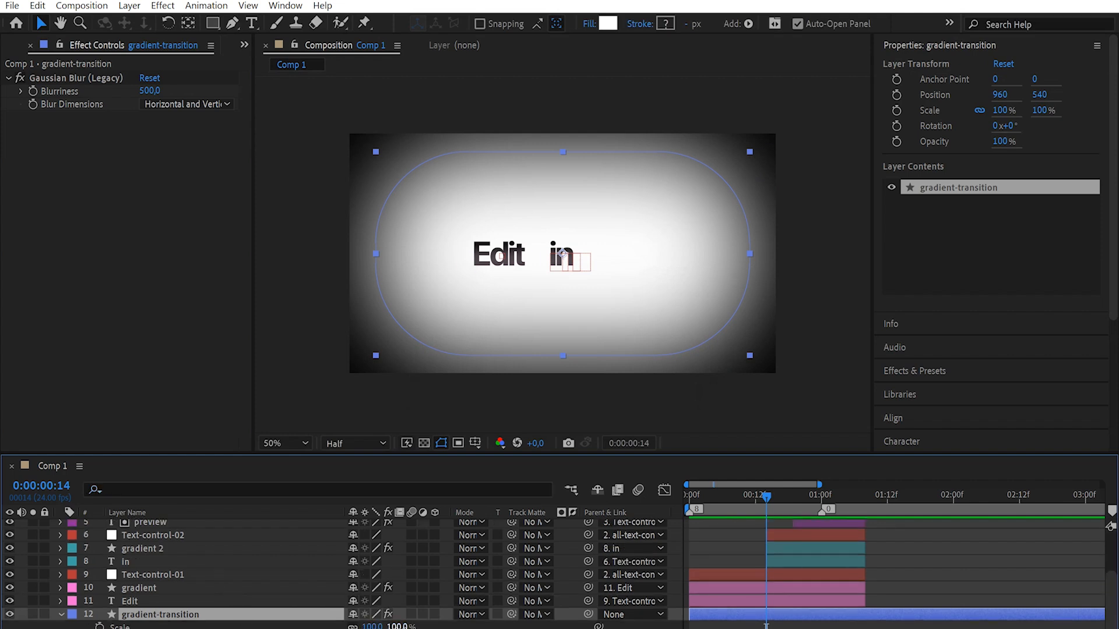
{"action": "left_click_drag", "start_coordinate": [402, 626], "coordinate": [419, 628]}
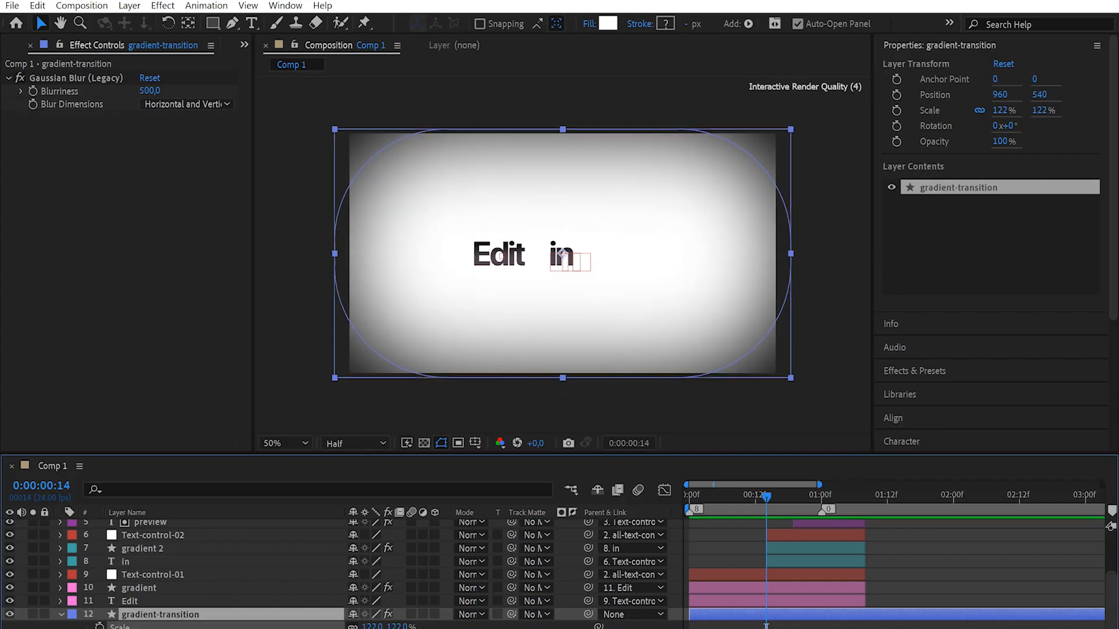
{"action": "key", "text": "Return"}
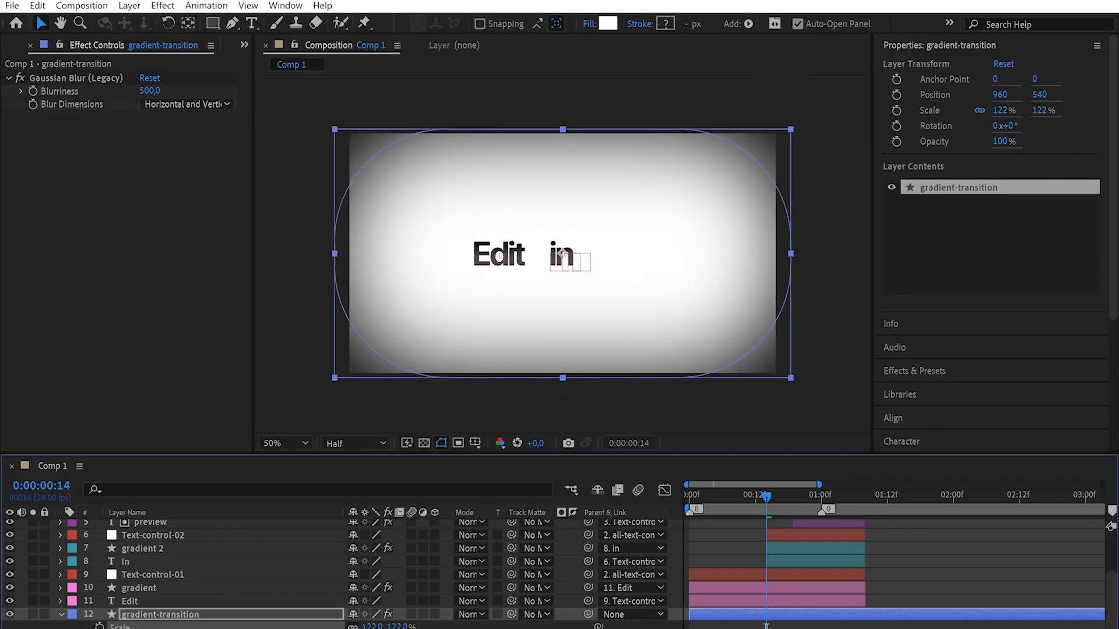
{"action": "left_click", "coordinate": [100, 627]}
{"action": "left_click_drag", "start_coordinate": [700, 499], "coordinate": [323, 485]}
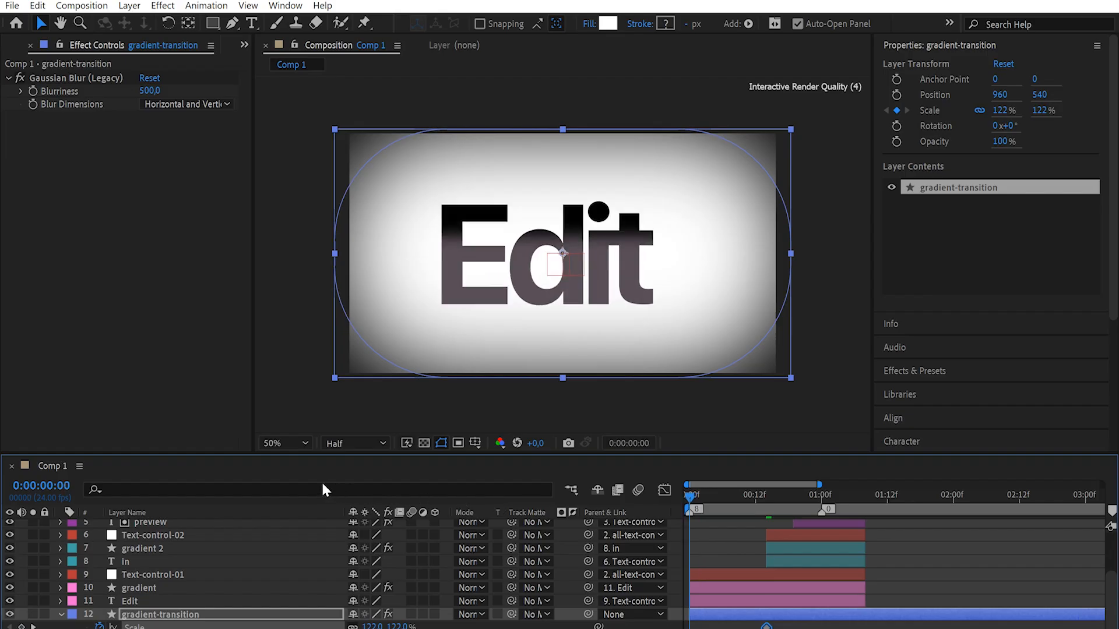
{"action": "left_click_drag", "start_coordinate": [372, 627], "coordinate": [433, 626]}
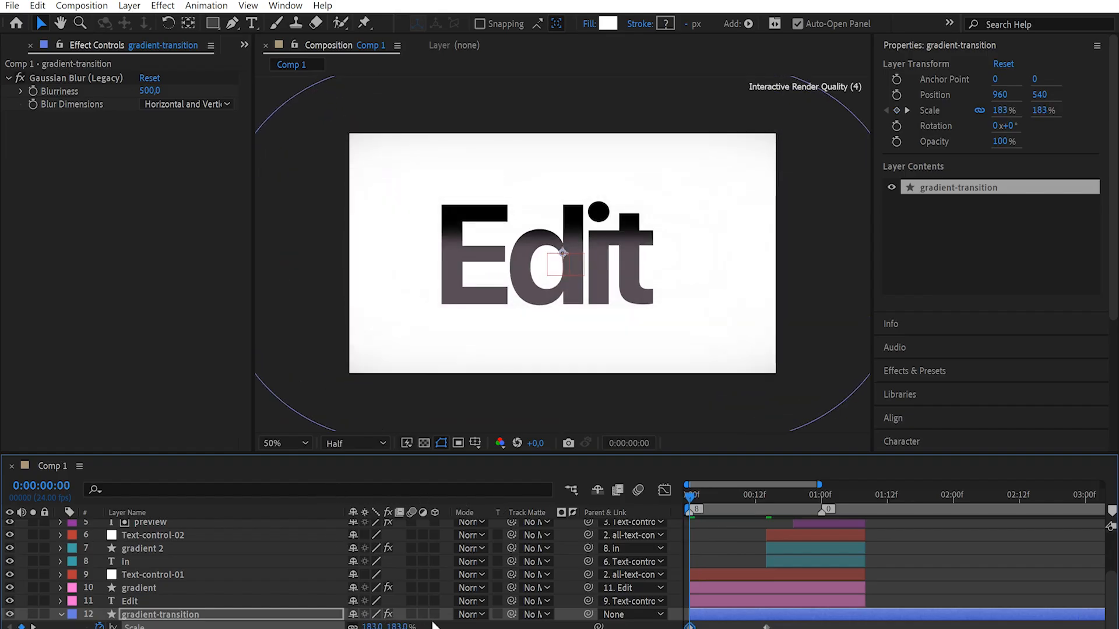
Step: Apply Easy Ease to both Scale keyframes of the gradient-transition layer and preview the animation
{"action": "left_click", "coordinate": [767, 627]}
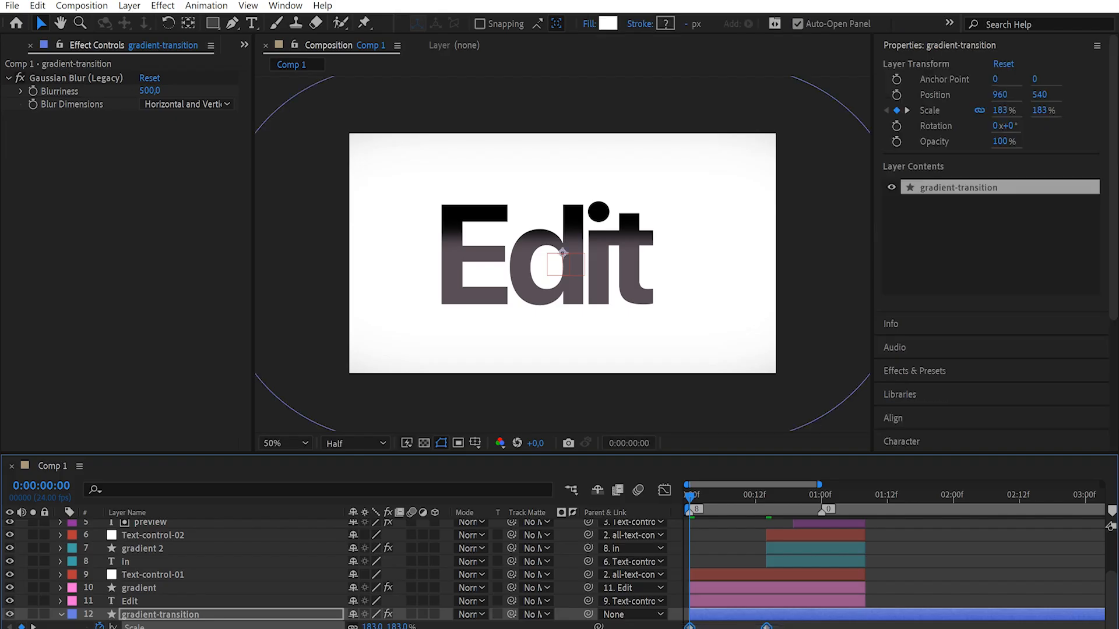
{"action": "right_click", "coordinate": [689, 626]}
{"action": "mouse_move", "coordinate": [816, 617]}
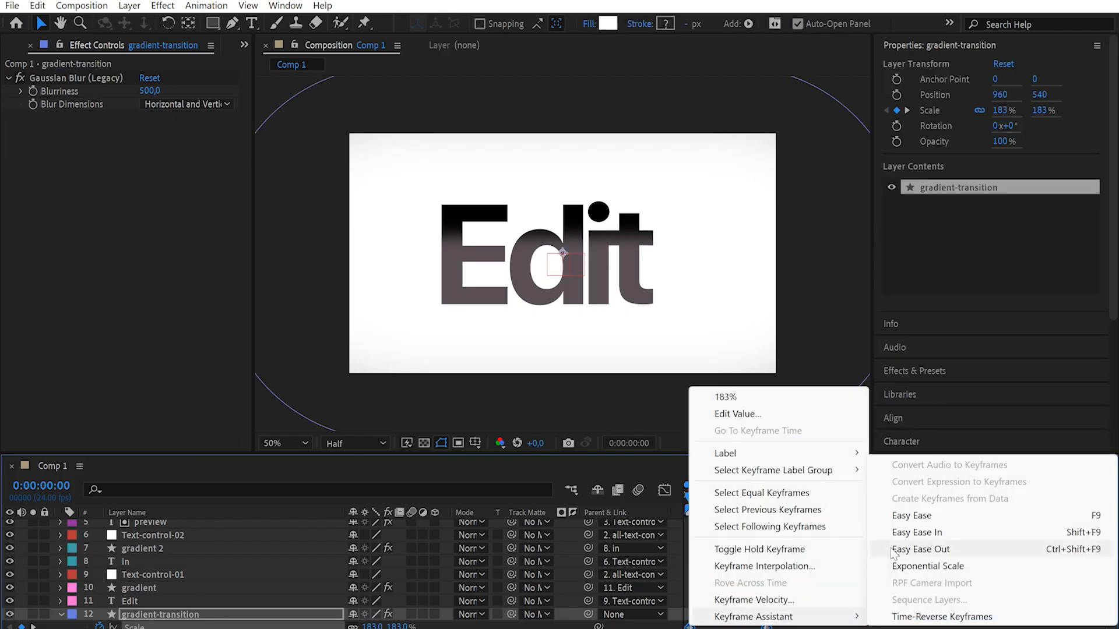
{"action": "left_click", "coordinate": [899, 519]}
{"action": "key", "text": "space"}
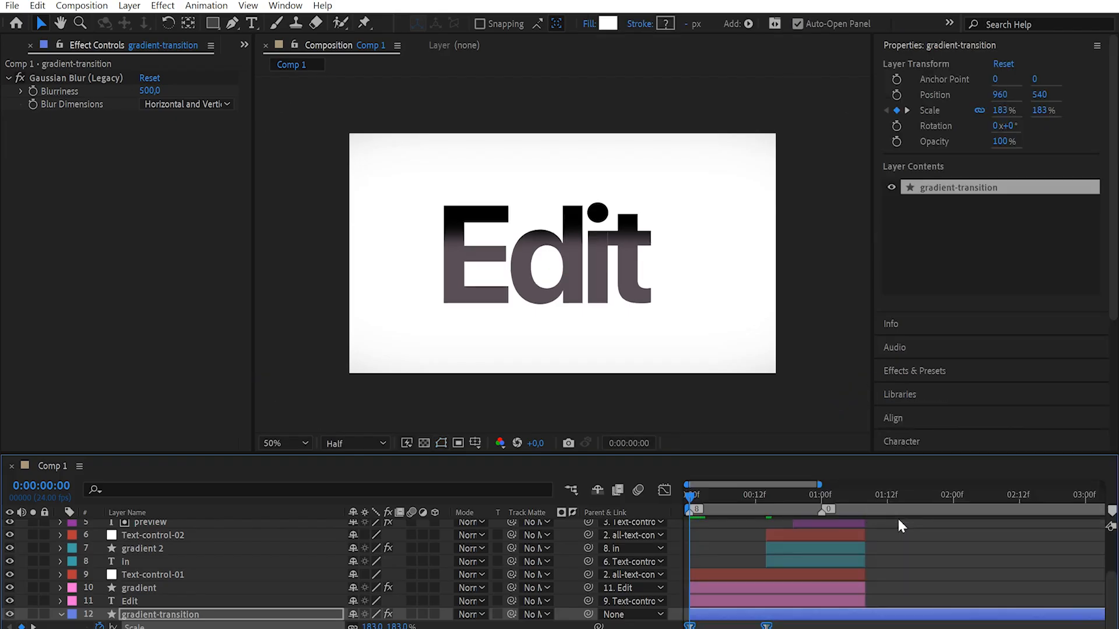
{"action": "key", "text": "space"}
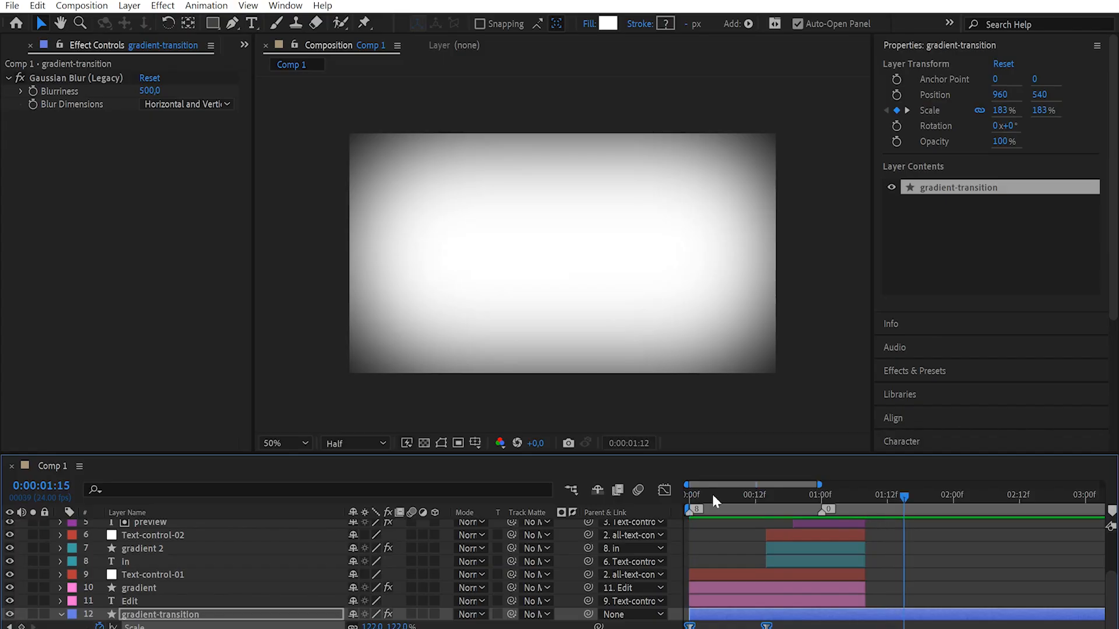
Step: Set both Scale keyframes' velocity influence to 100% incoming and 50% outgoing, and preview the animation from the start
{"action": "right_click", "coordinate": [766, 626]}
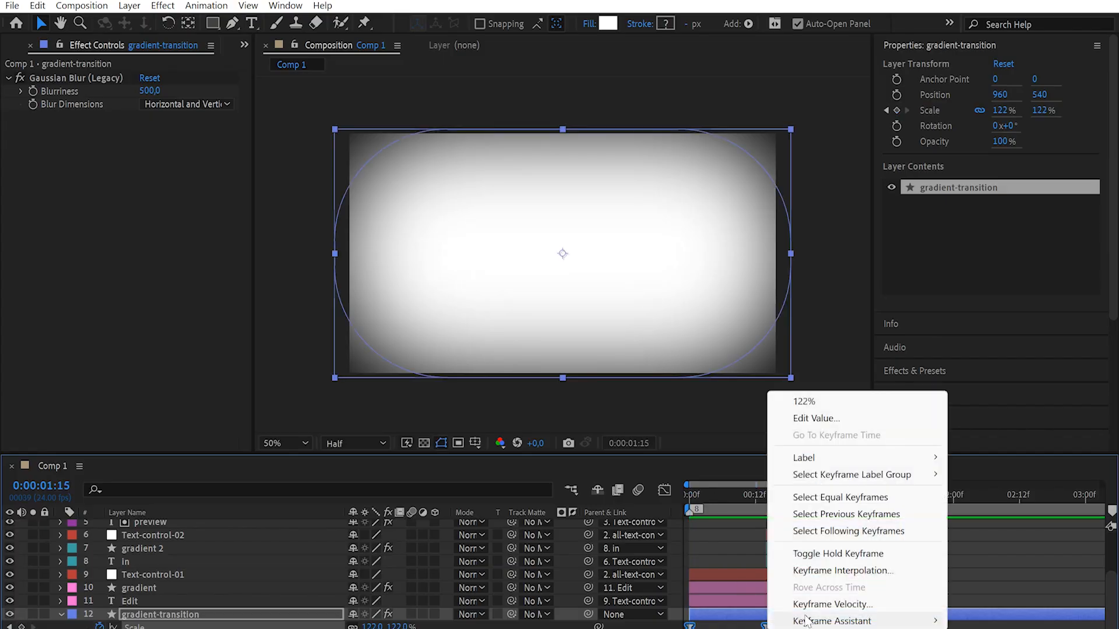
{"action": "left_click", "coordinate": [810, 603]}
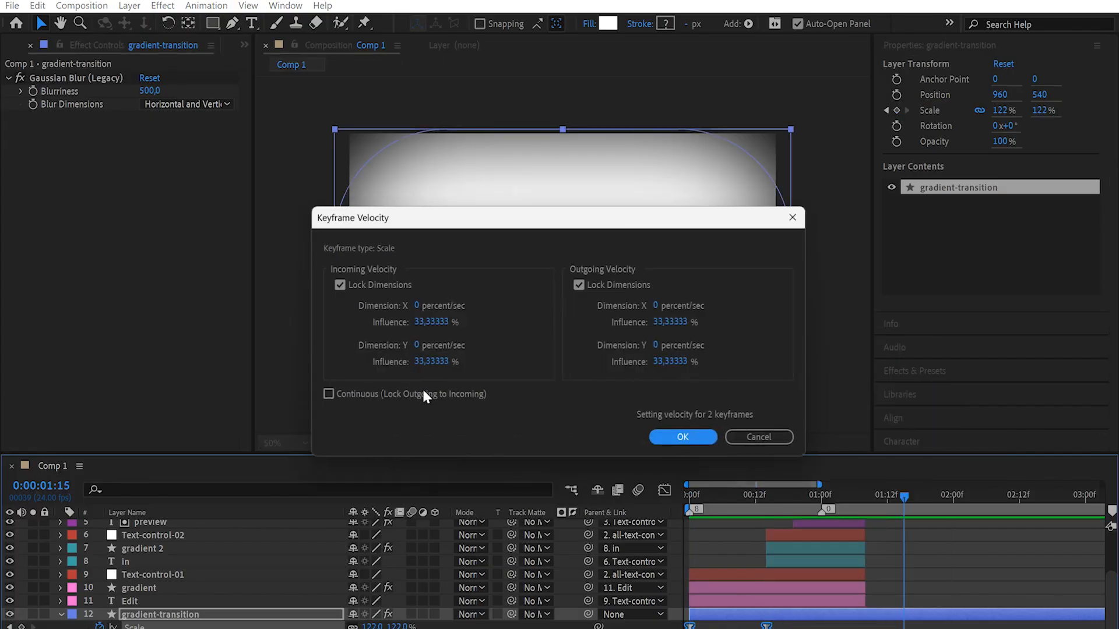
{"action": "left_click", "coordinate": [425, 323]}
{"action": "type", "text": "100"}
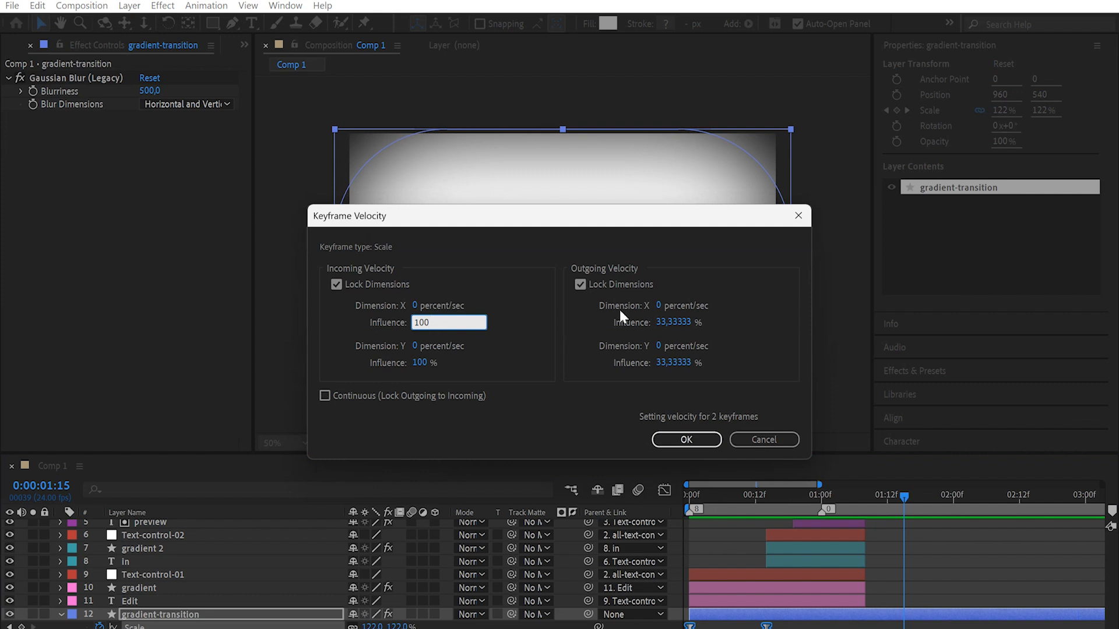
{"action": "left_click", "coordinate": [664, 322]}
{"action": "type", "text": "50"}
{"action": "key", "text": "Return"}
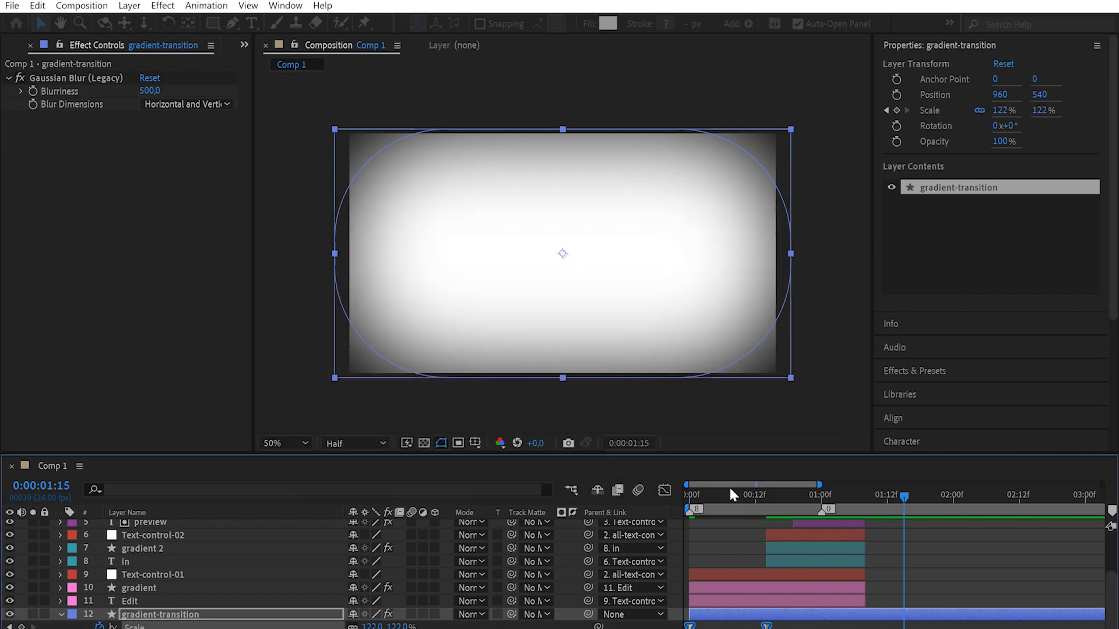
{"action": "left_click", "coordinate": [692, 503]}
{"action": "key", "text": "space"}
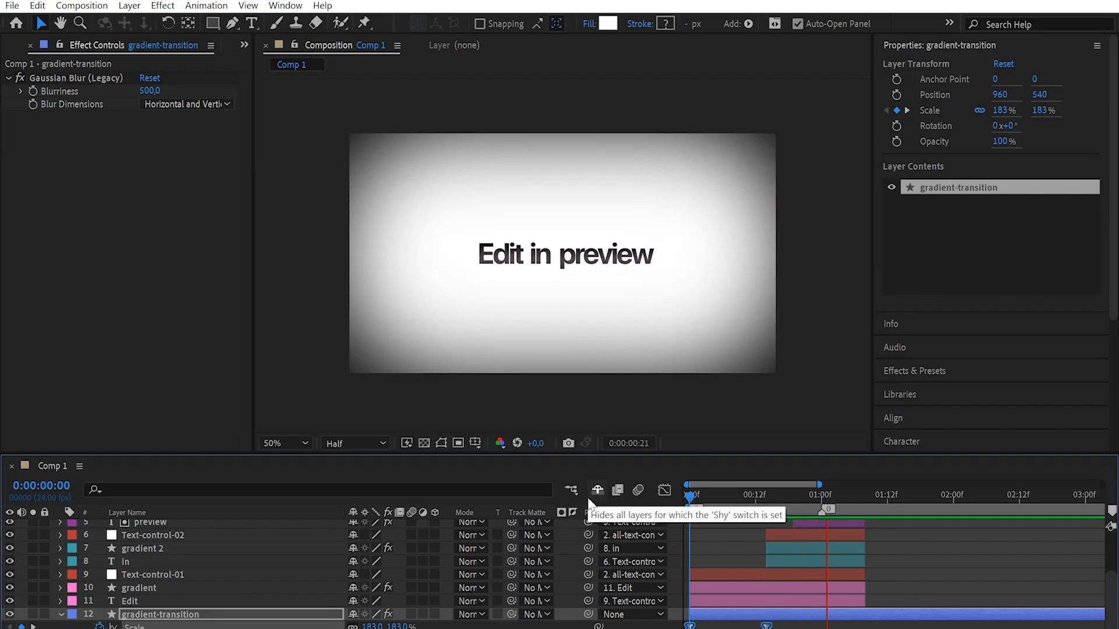
{"action": "key", "text": "space"}
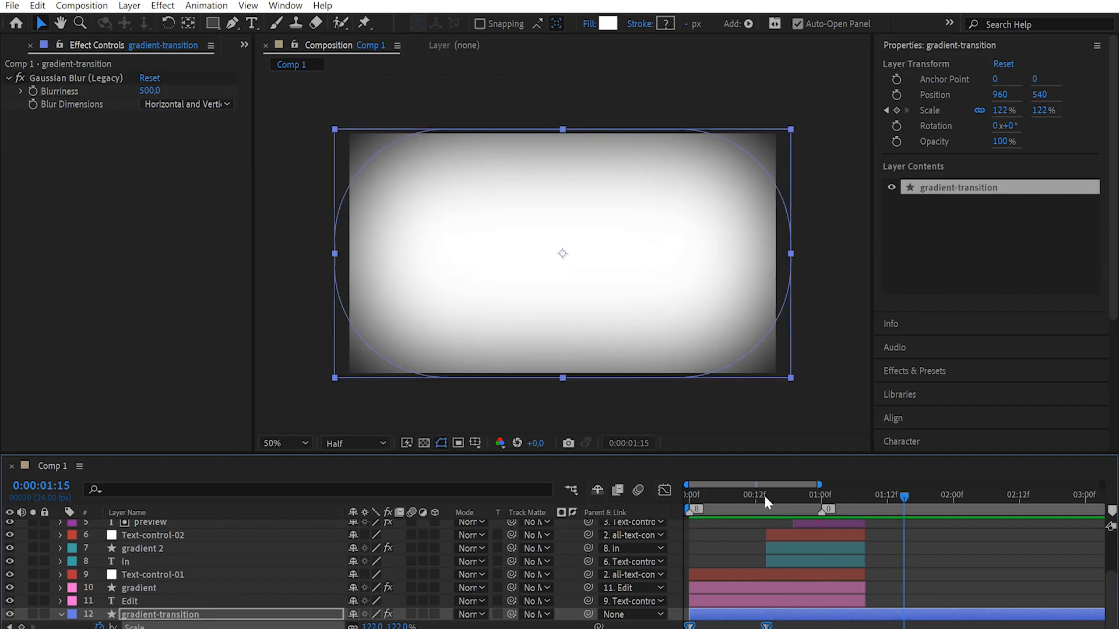
Step: Move the playhead to frame 14 and add a new adjustment layer to the composition
{"action": "left_click", "coordinate": [764, 496]}
{"action": "left_click", "coordinate": [806, 624]}
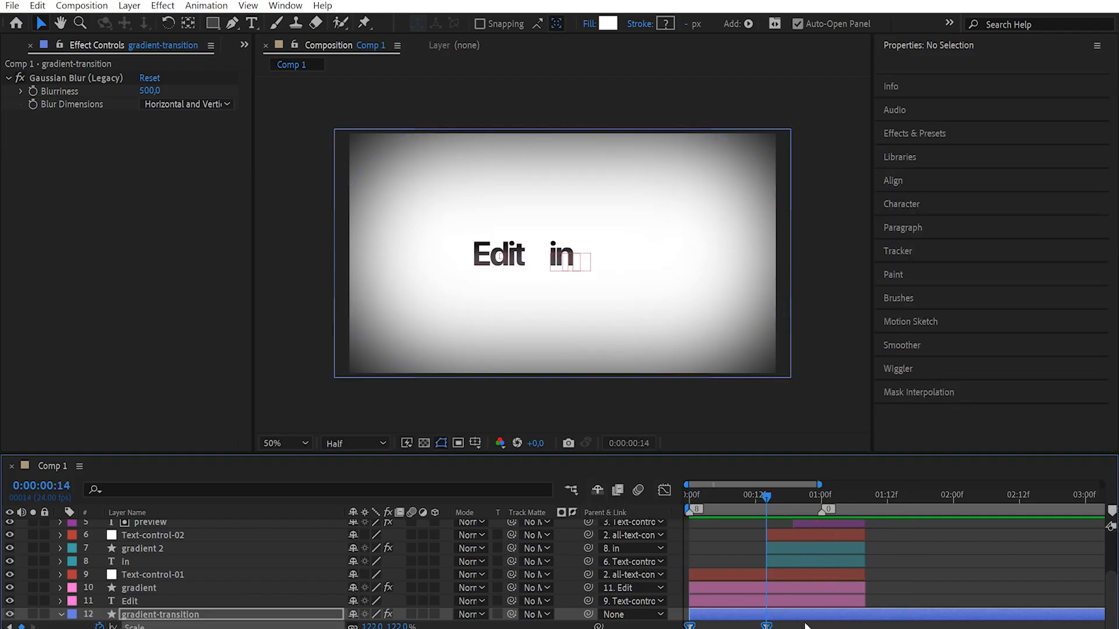
{"action": "left_click", "coordinate": [793, 615]}
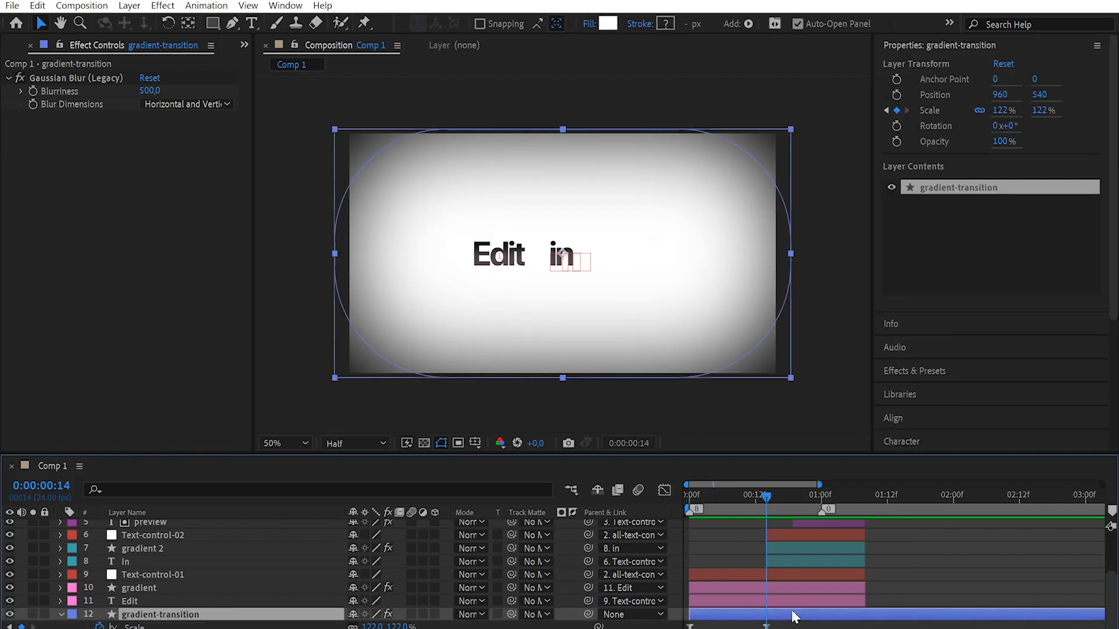
{"action": "right_click", "coordinate": [787, 627]}
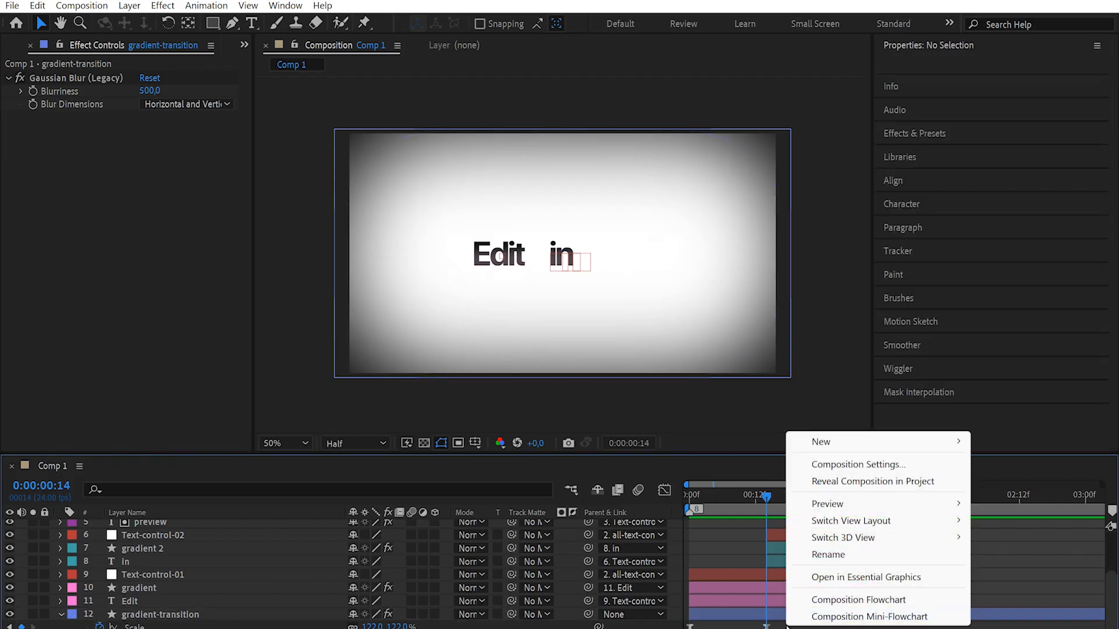
{"action": "mouse_move", "coordinate": [867, 441]}
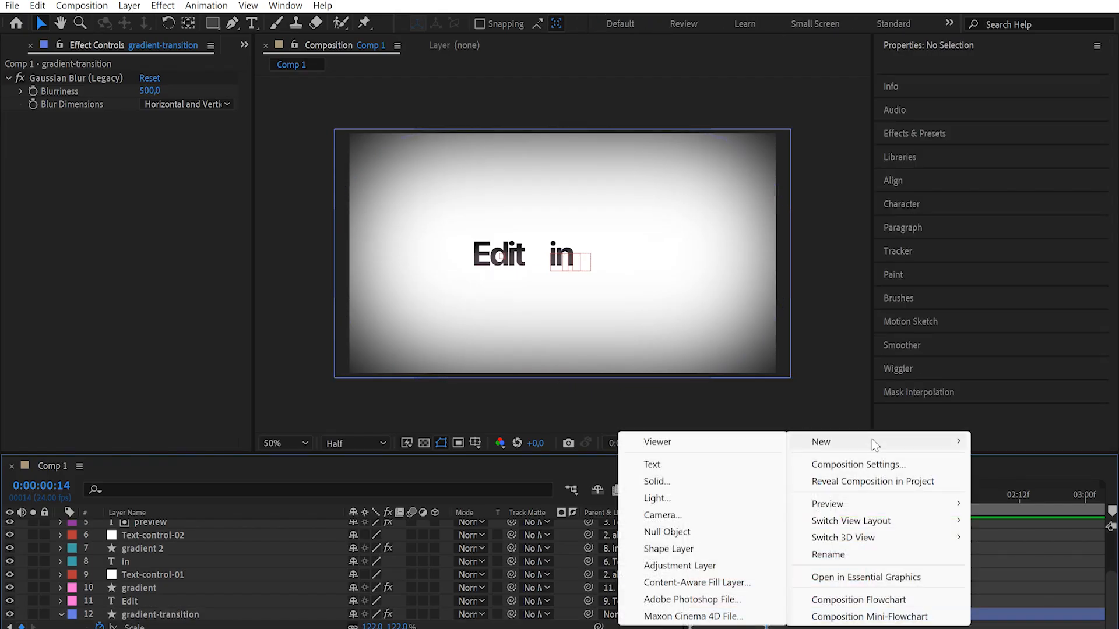
{"action": "left_click", "coordinate": [688, 564]}
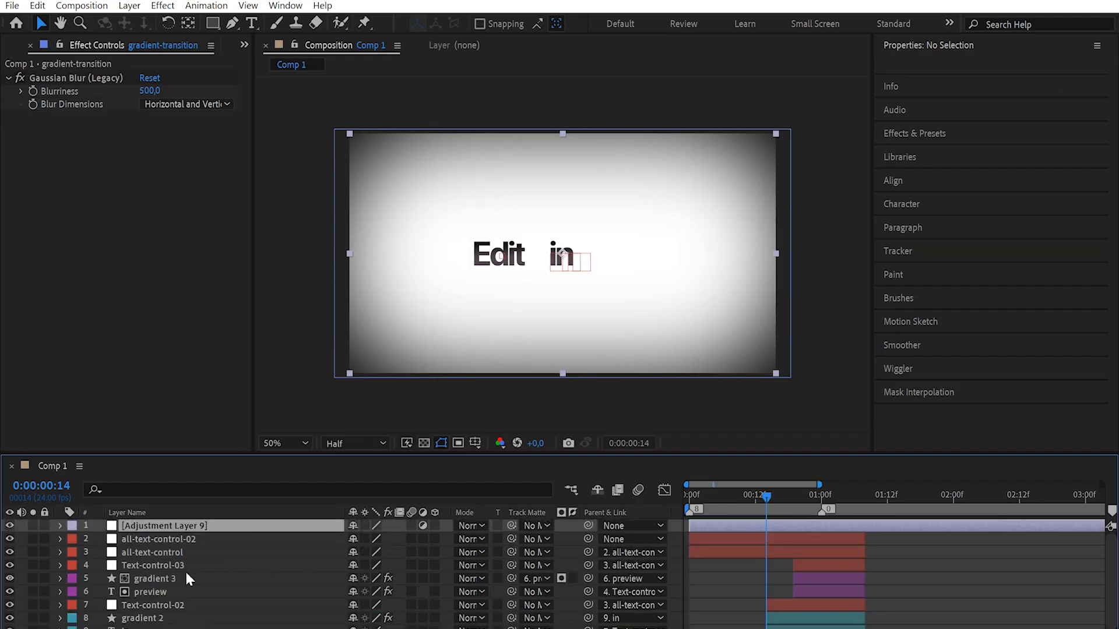
Step: Move the new adjustment layer directly above the gradient-transition layer and rename it "grain + color"
{"action": "left_click_drag", "start_coordinate": [163, 526], "coordinate": [149, 614]}
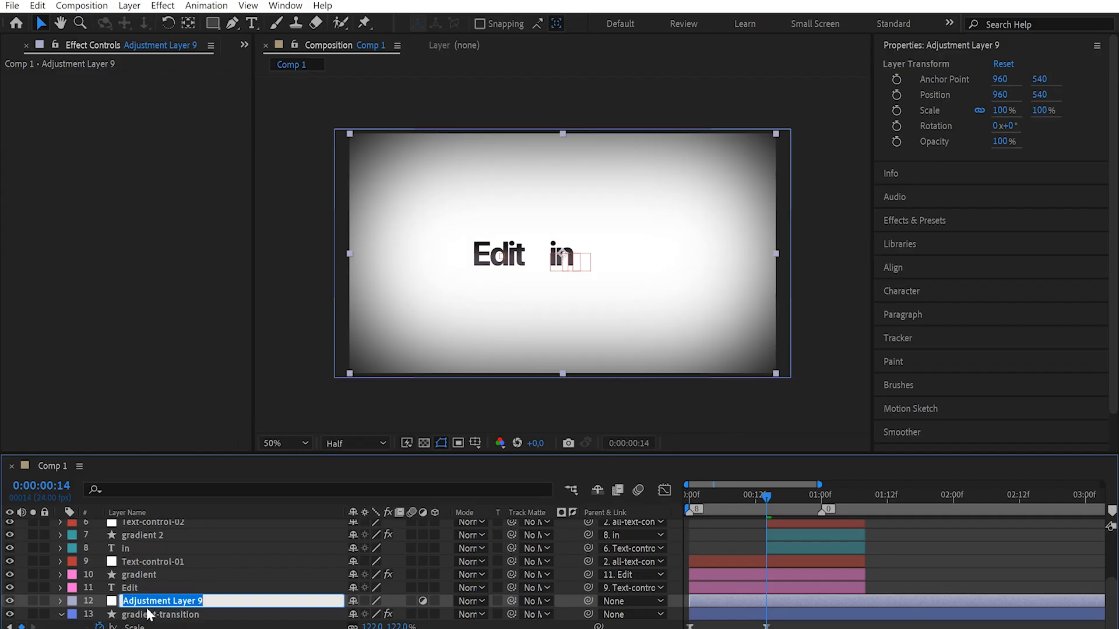
{"action": "type", "text": "n"}
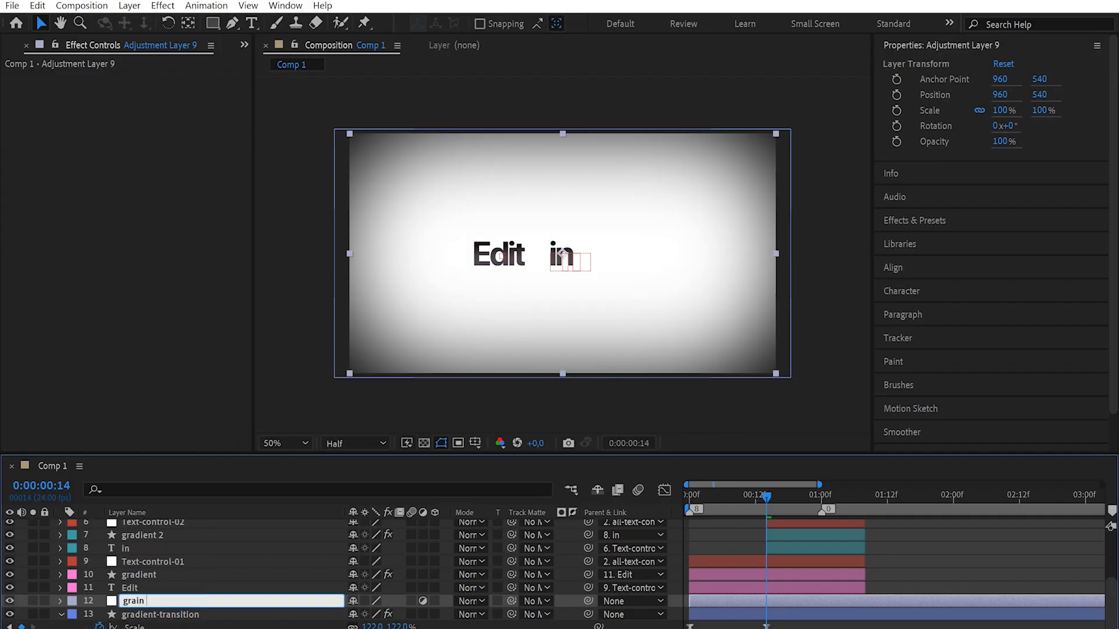
{"action": "type", "text": "oain + color"}
{"action": "key", "text": "Return"}
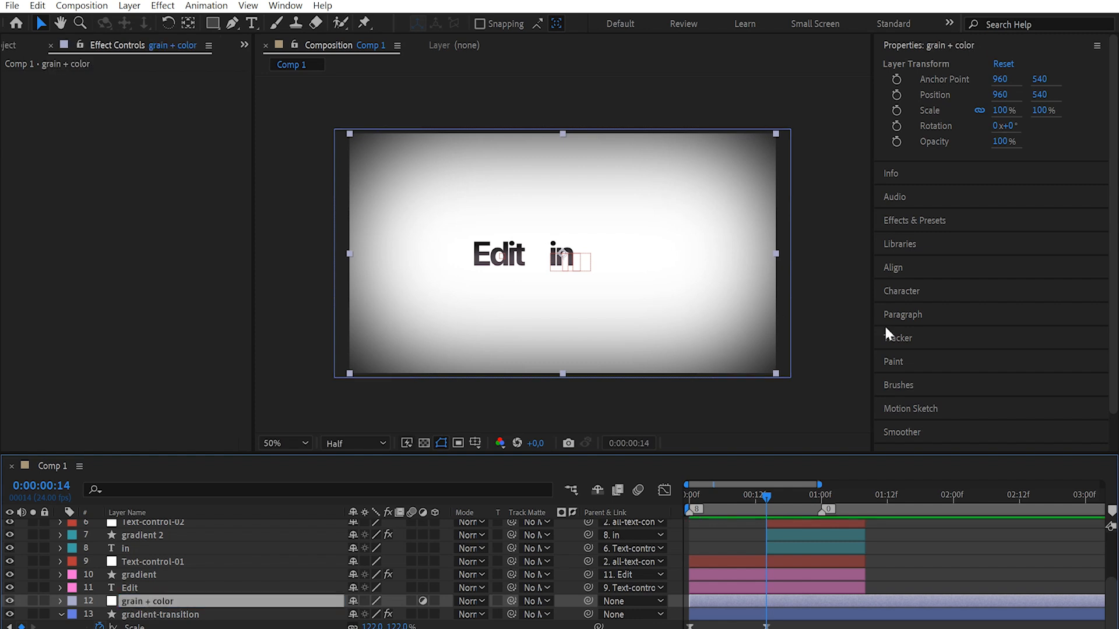
Step: Find the "lovable grain and noise" preset and apply it to the grain + color layer
{"action": "left_click", "coordinate": [921, 220]}
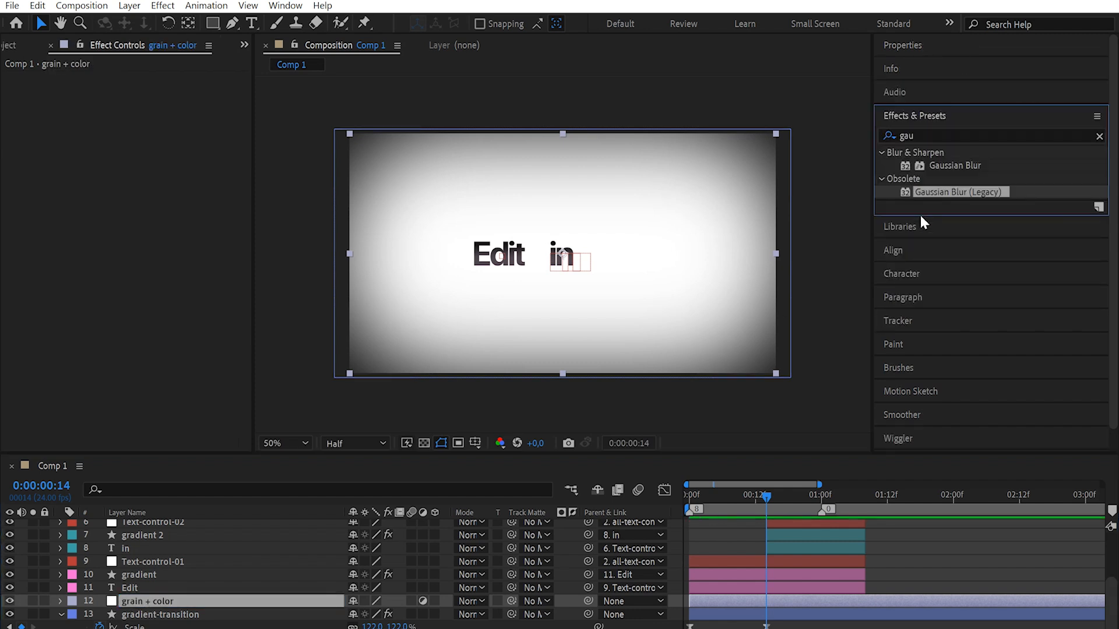
{"action": "left_click", "coordinate": [920, 139]}
{"action": "key", "text": "BackSpace"}
{"action": "type", "text": "lov"}
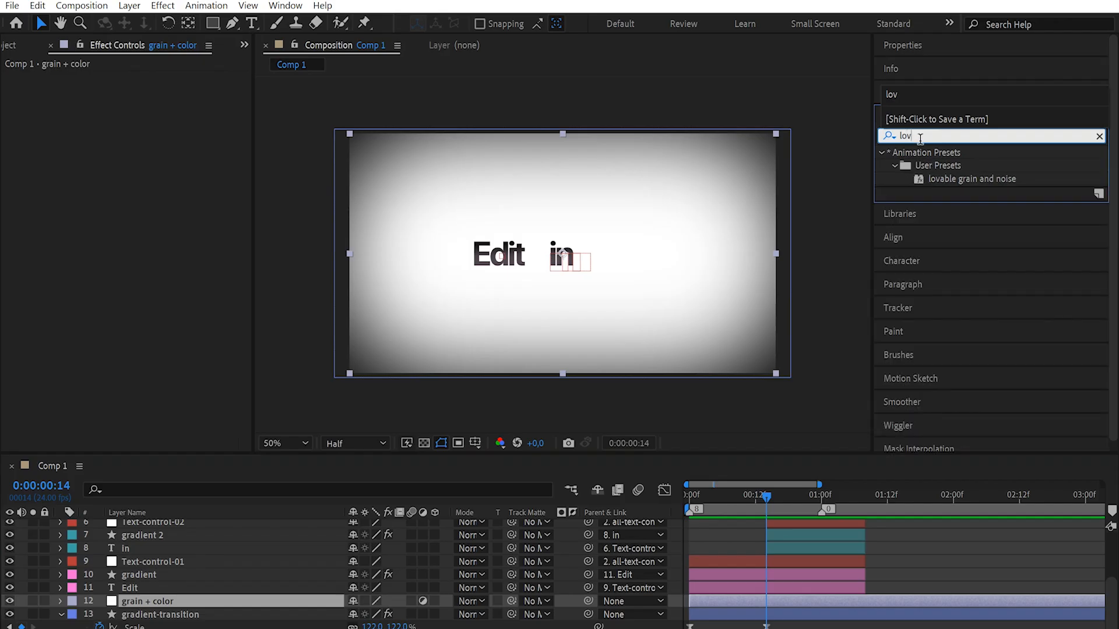
{"action": "left_click_drag", "start_coordinate": [956, 178], "coordinate": [143, 608]}
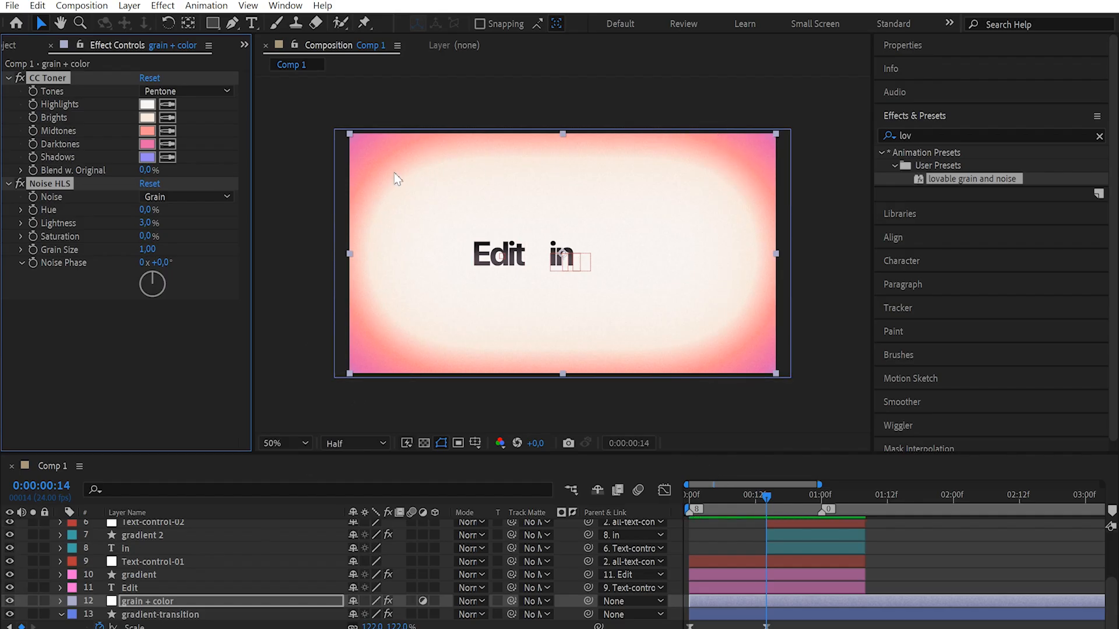
Step: Try other Blurriness values for the gradient-transition layer's Gaussian Blur (Legacy), and remove that effect
{"action": "left_click", "coordinate": [175, 615]}
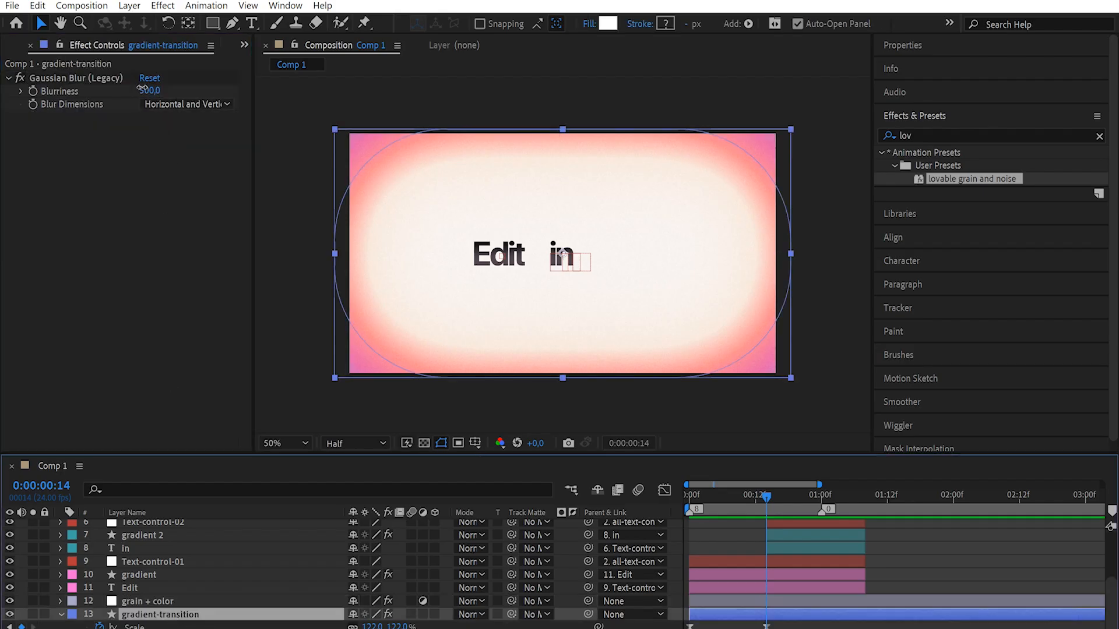
{"action": "left_click_drag", "start_coordinate": [141, 88], "coordinate": [83, 90]}
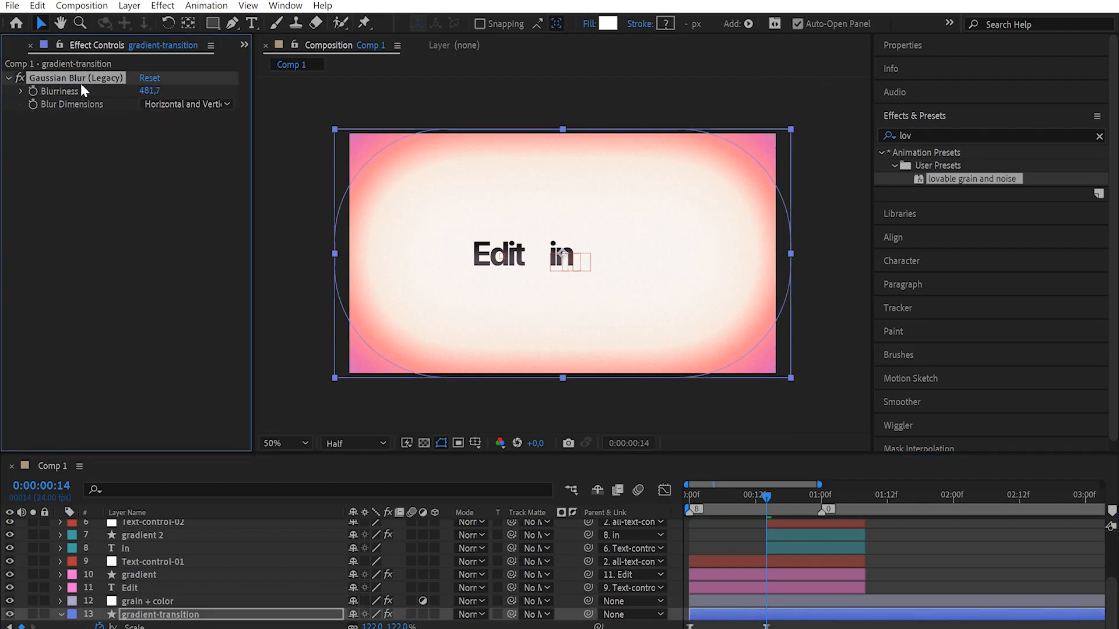
{"action": "left_click_drag", "start_coordinate": [997, 37], "coordinate": [1049, 34]}
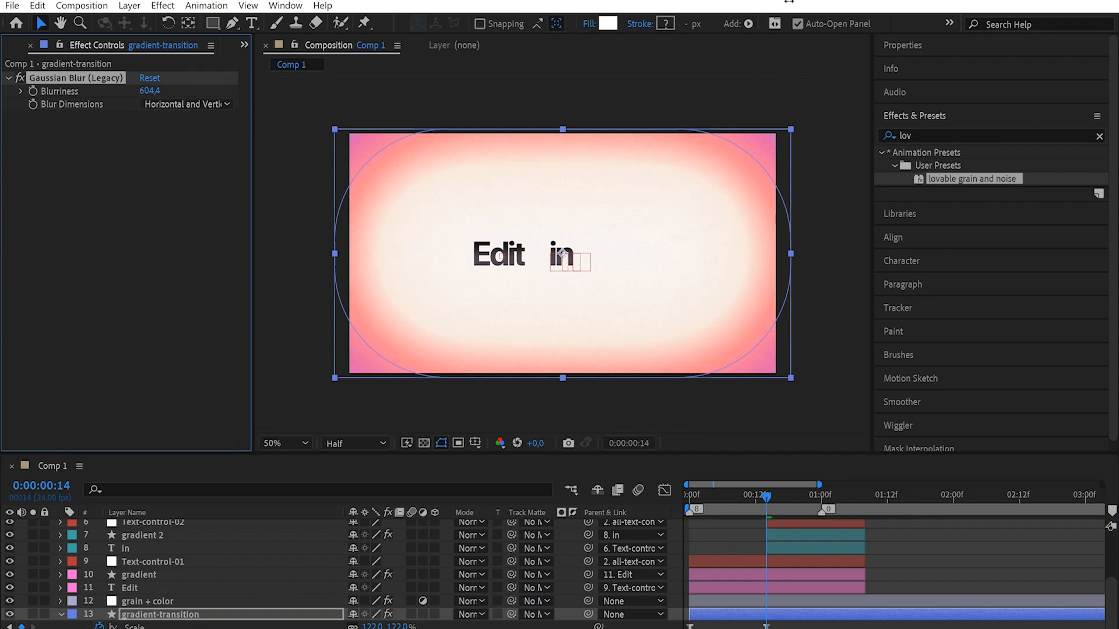
{"action": "left_click_drag", "start_coordinate": [788, 1], "coordinate": [1050, 12]}
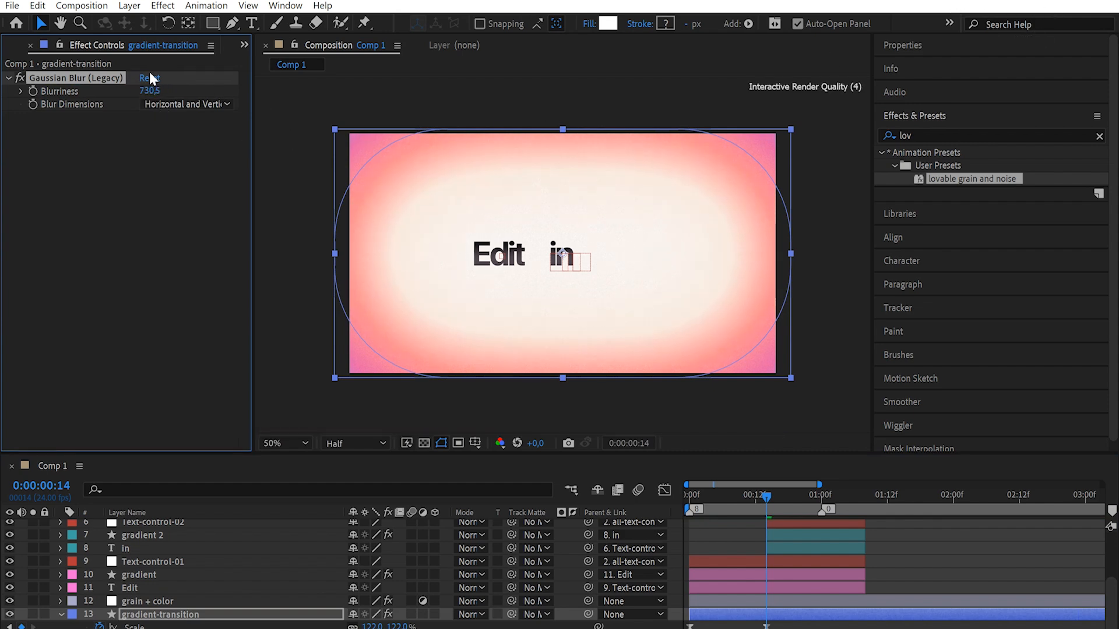
{"action": "key", "text": "Delete"}
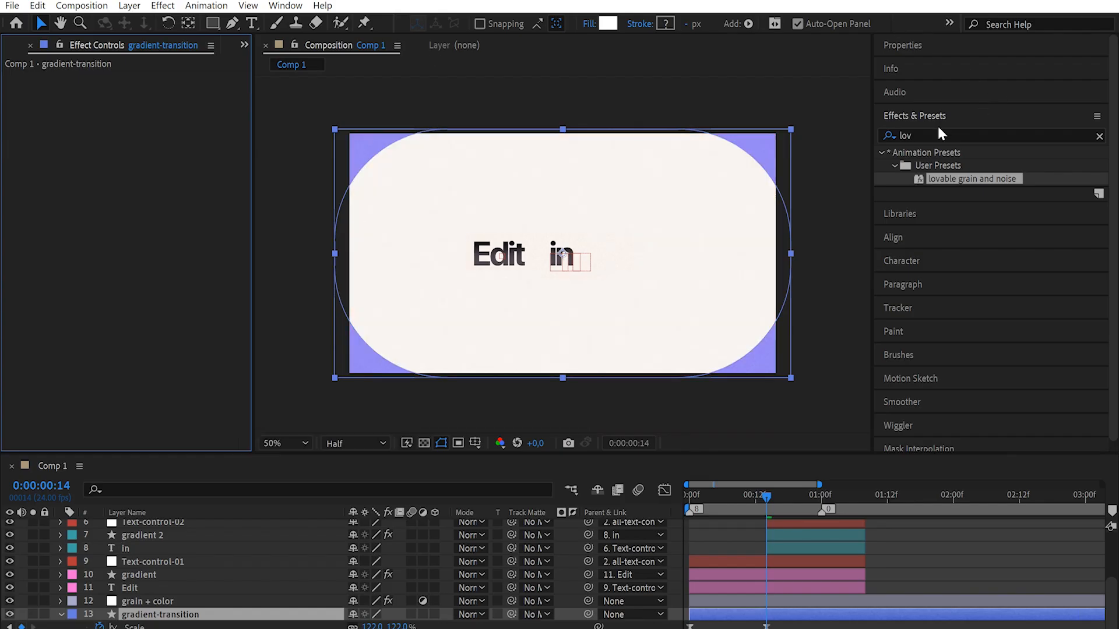
Step: Find the Fast Box Blur effect and apply it to the gradient-transition layer
{"action": "left_click", "coordinate": [914, 136]}
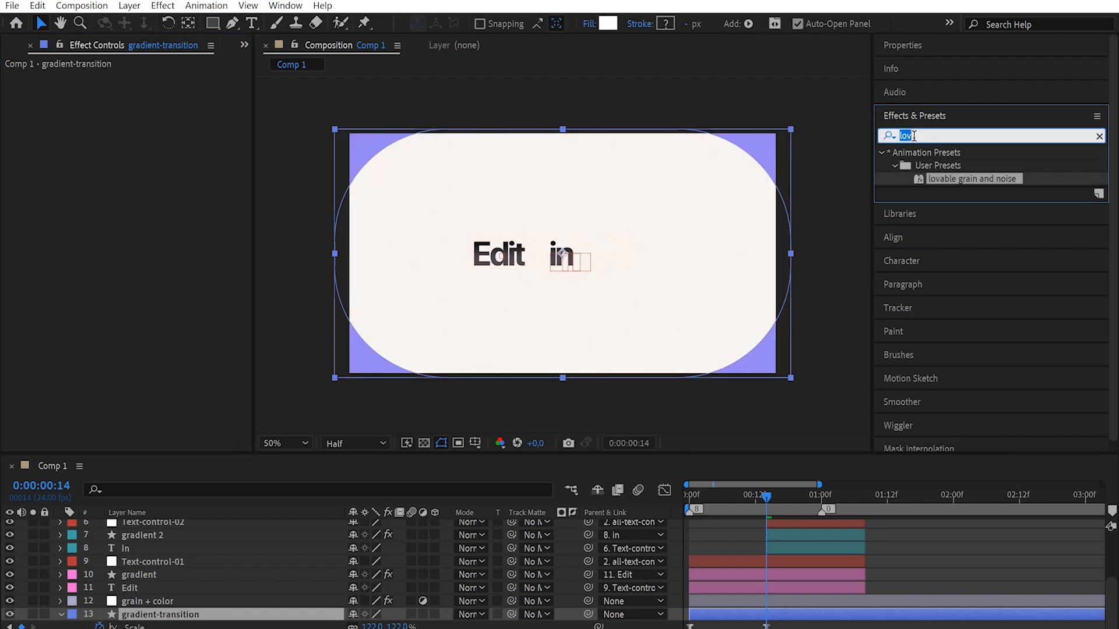
{"action": "type", "text": "fast"}
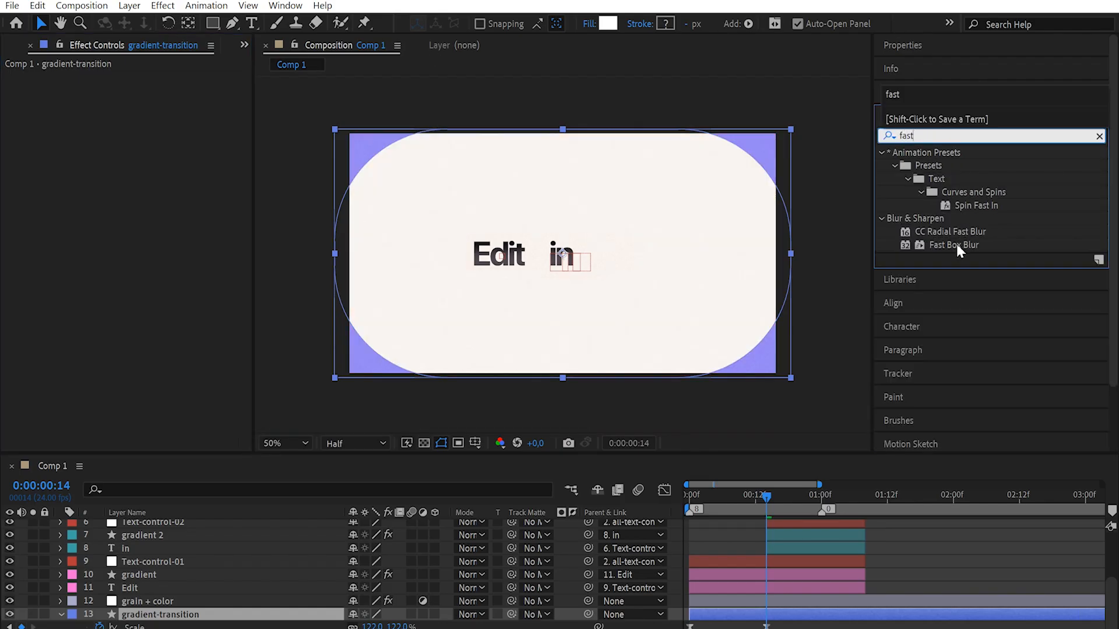
{"action": "left_click_drag", "start_coordinate": [958, 246], "coordinate": [213, 240]}
{"action": "left_click_drag", "start_coordinate": [161, 150], "coordinate": [160, 150]}
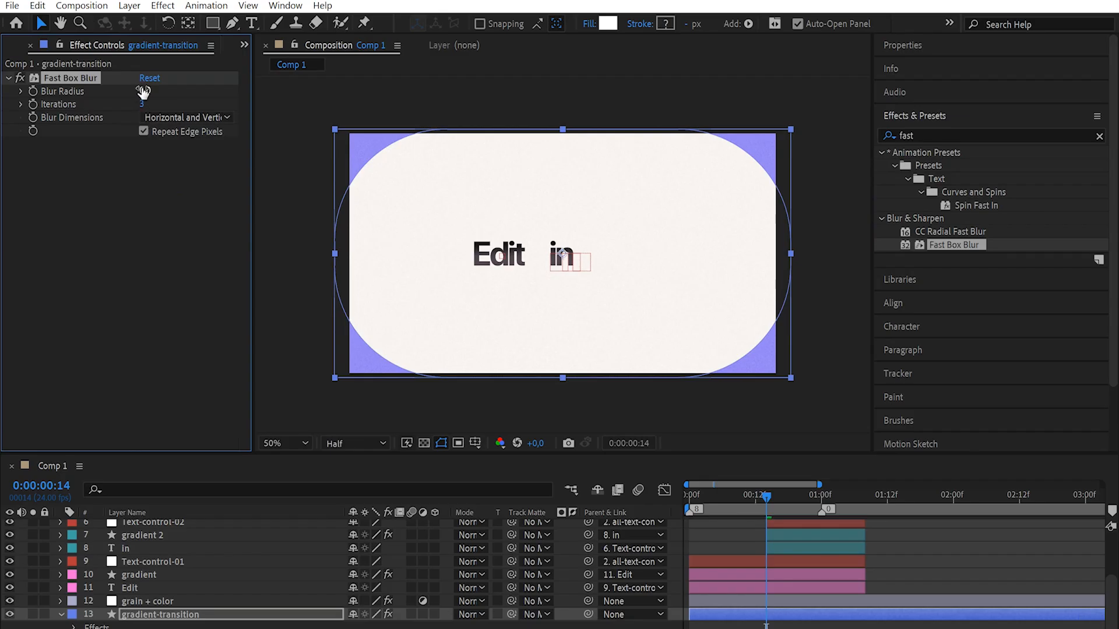
Step: Set Fast Box Blur to a 200 Blur Radius and 10 Iterations, with Repeat Edge Pixels off
{"action": "left_click", "coordinate": [142, 91]}
{"action": "key", "text": "Return"}
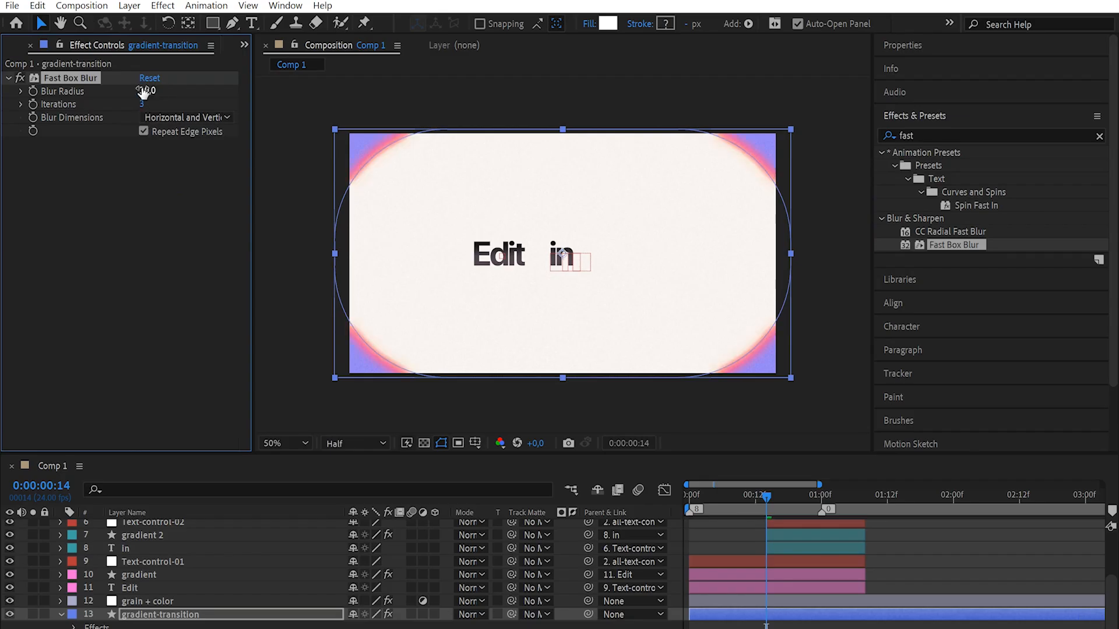
{"action": "left_click_drag", "start_coordinate": [143, 91], "coordinate": [247, 85]}
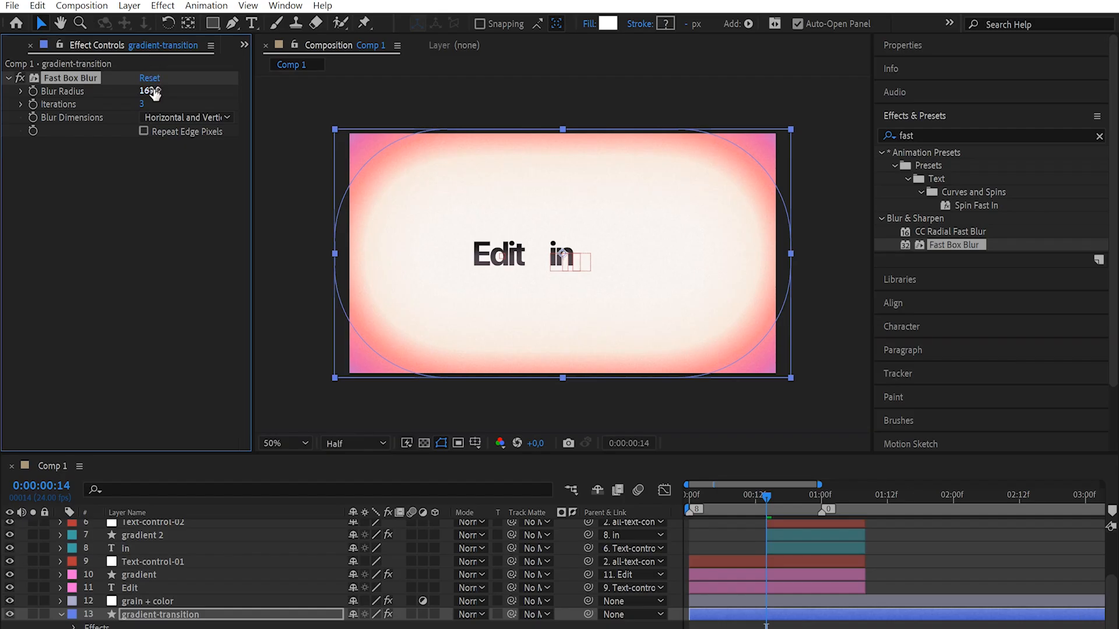
{"action": "left_click_drag", "start_coordinate": [310, 70], "coordinate": [191, 65]}
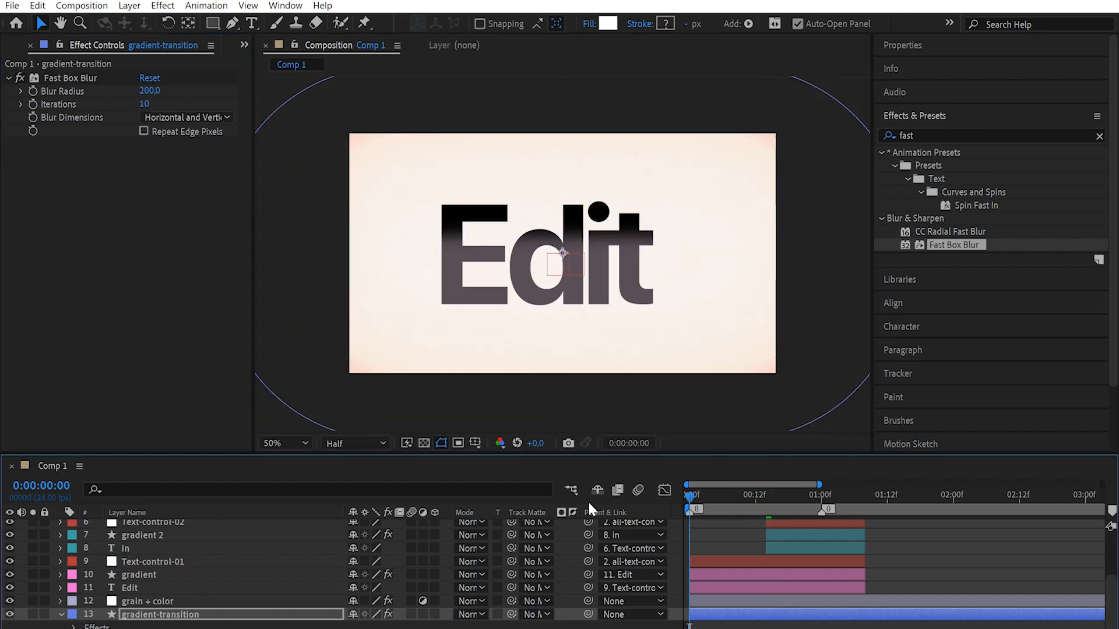
Step: Reveal the gradient-transition layer's rectangle path Size, keyframe it at frame 14, and set its width to 918 at 0:00:01:08
{"action": "left_click_drag", "start_coordinate": [562, 169], "coordinate": [563, 162]}
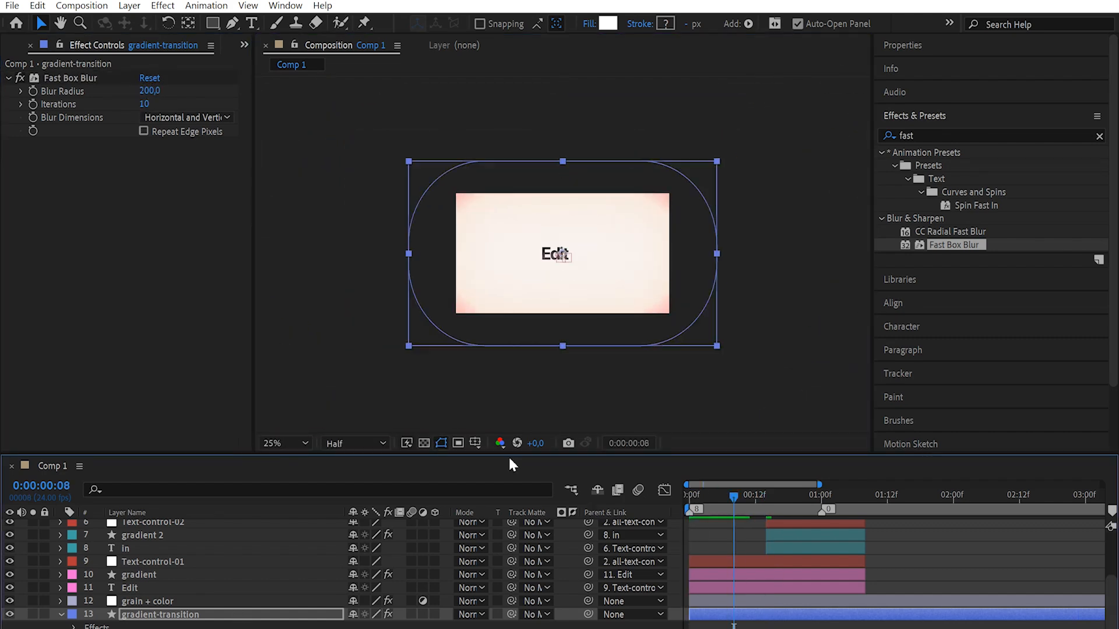
{"action": "left_click_drag", "start_coordinate": [767, 497], "coordinate": [865, 506]}
{"action": "left_click", "coordinate": [134, 490]}
{"action": "type", "text": "size"}
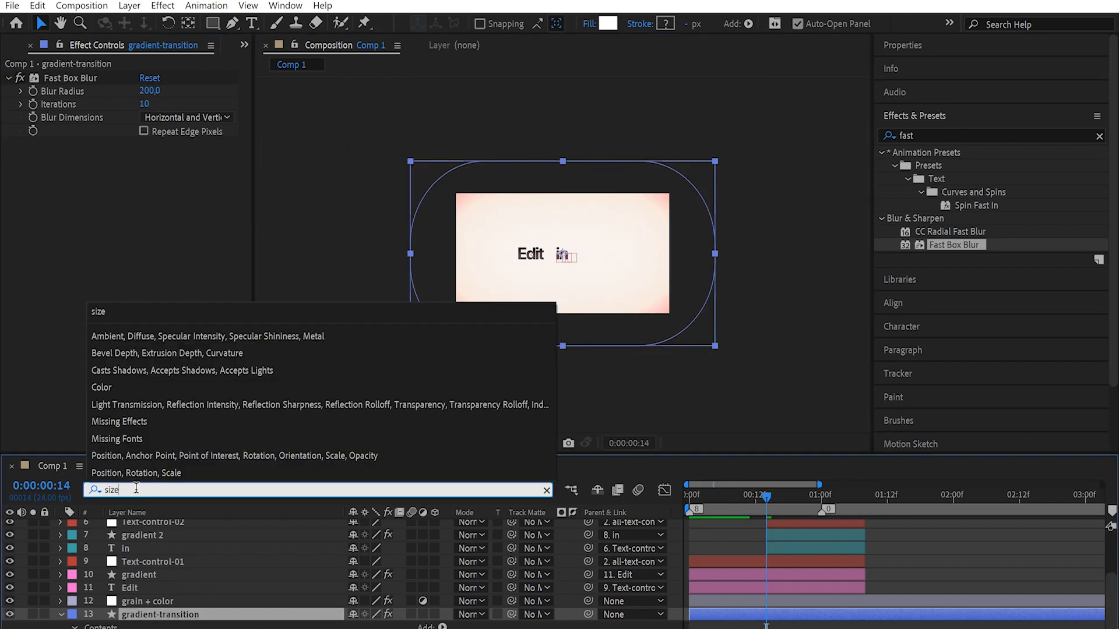
{"action": "left_click", "coordinate": [376, 627]}
{"action": "type", "text": "918"}
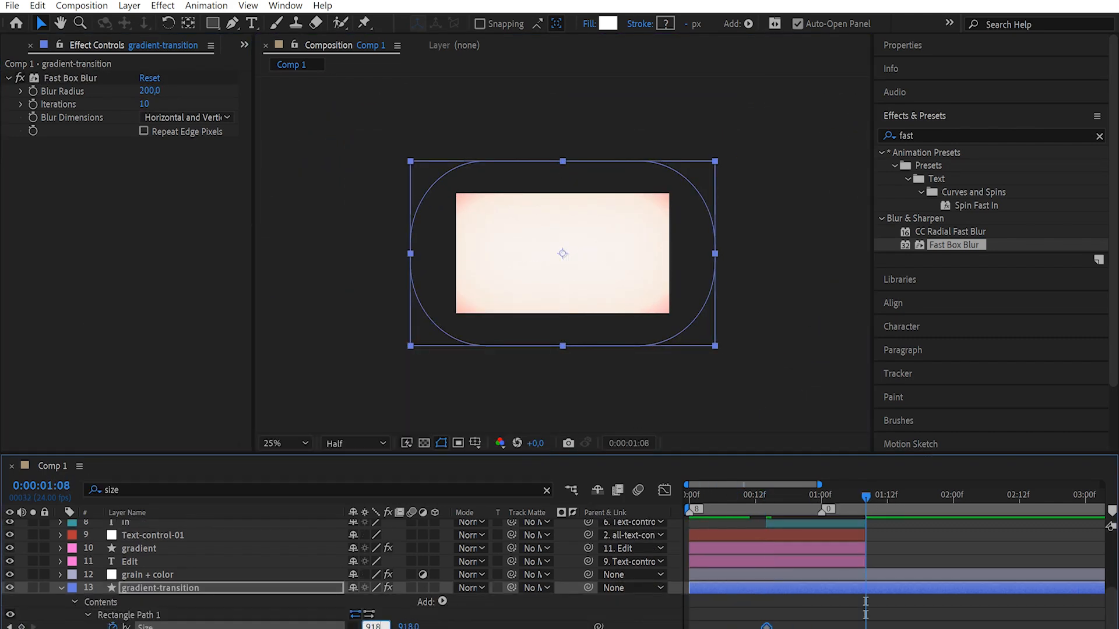
{"action": "key", "text": "Return"}
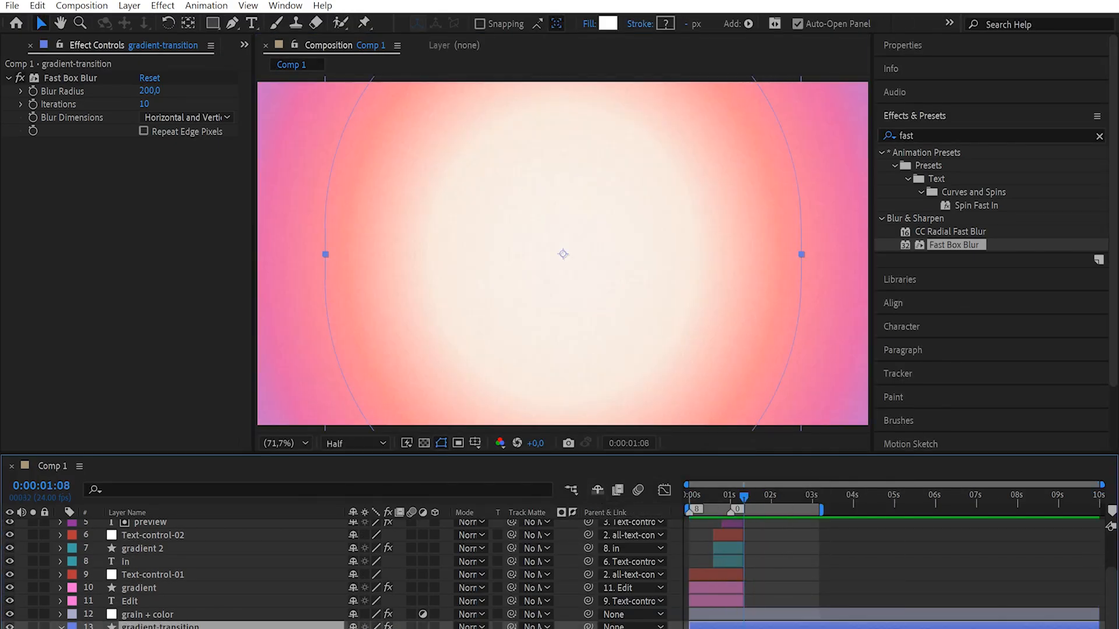
Step: Parent the gradient-transition layer to the Null 10 layer directly above it
{"action": "left_click_drag", "start_coordinate": [588, 601], "coordinate": [262, 596]}
{"action": "left_click_drag", "start_coordinate": [262, 596], "coordinate": [262, 590]}
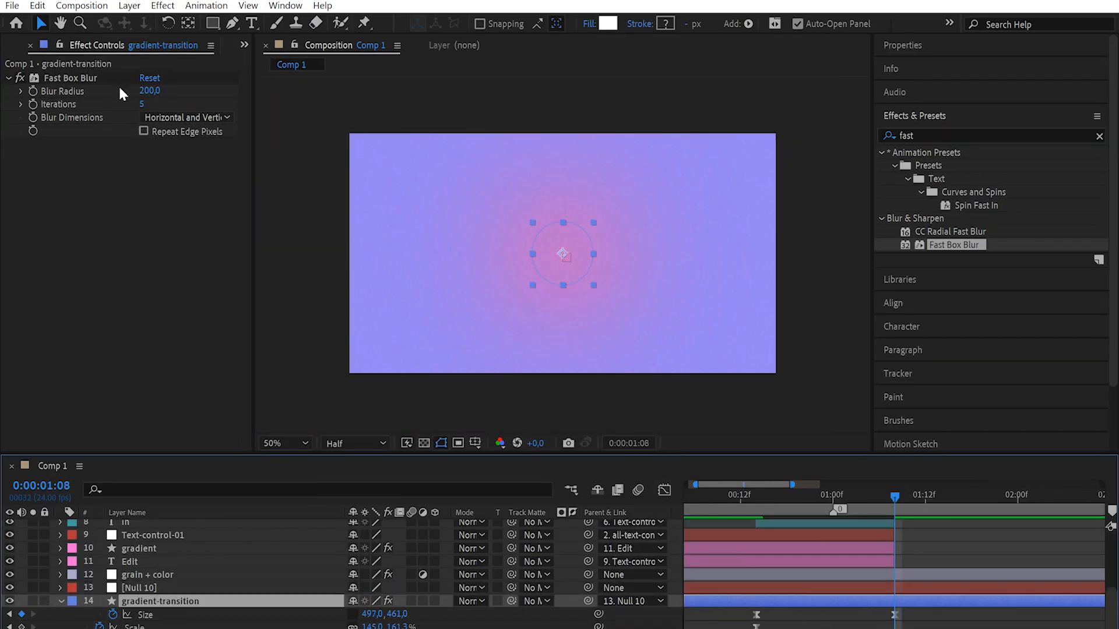
{"action": "left_click", "coordinate": [354, 614]}
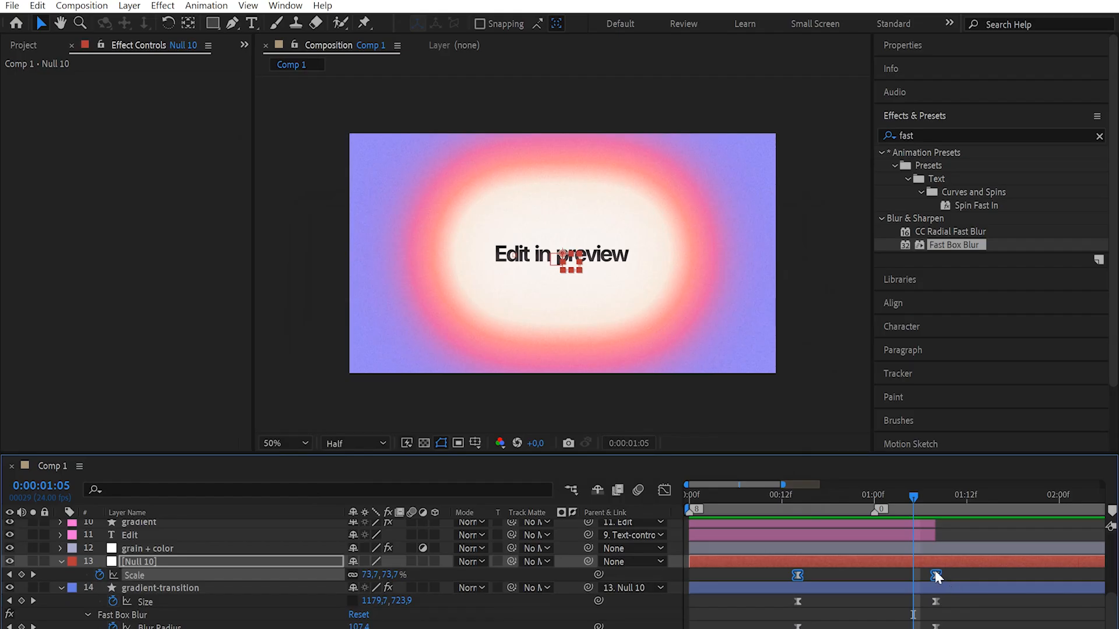
Step: Set both Null 10 Scale keyframes' velocity influence to 0.01% incoming and 100% outgoing, and preview the animation
{"action": "right_click", "coordinate": [935, 573]}
{"action": "left_click", "coordinate": [999, 540]}
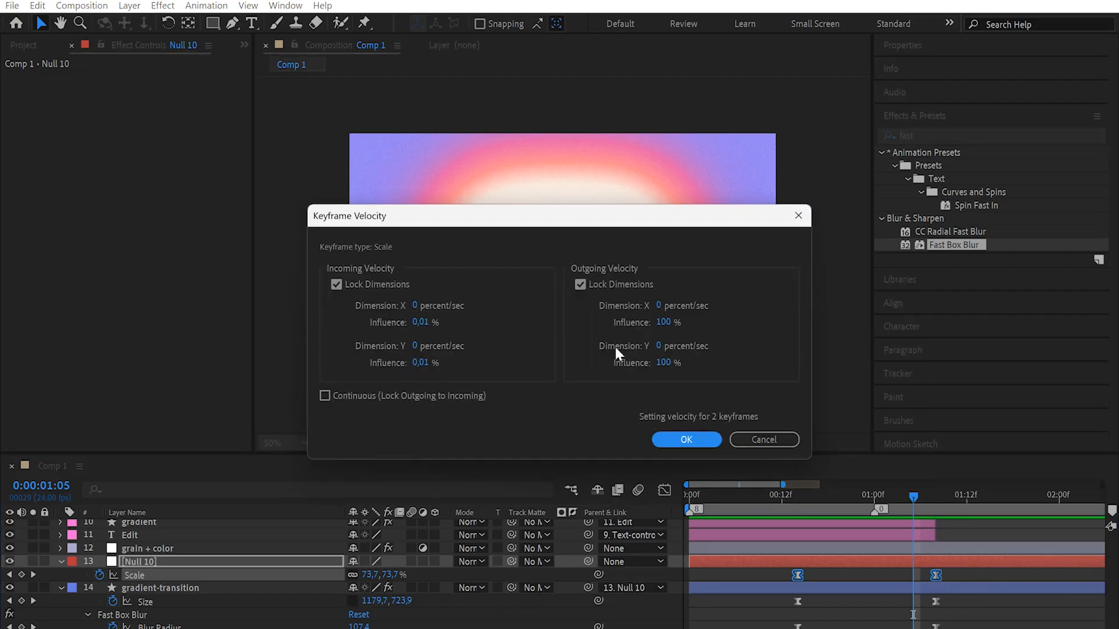
{"action": "left_click", "coordinate": [686, 441]}
{"action": "left_click", "coordinate": [775, 494]}
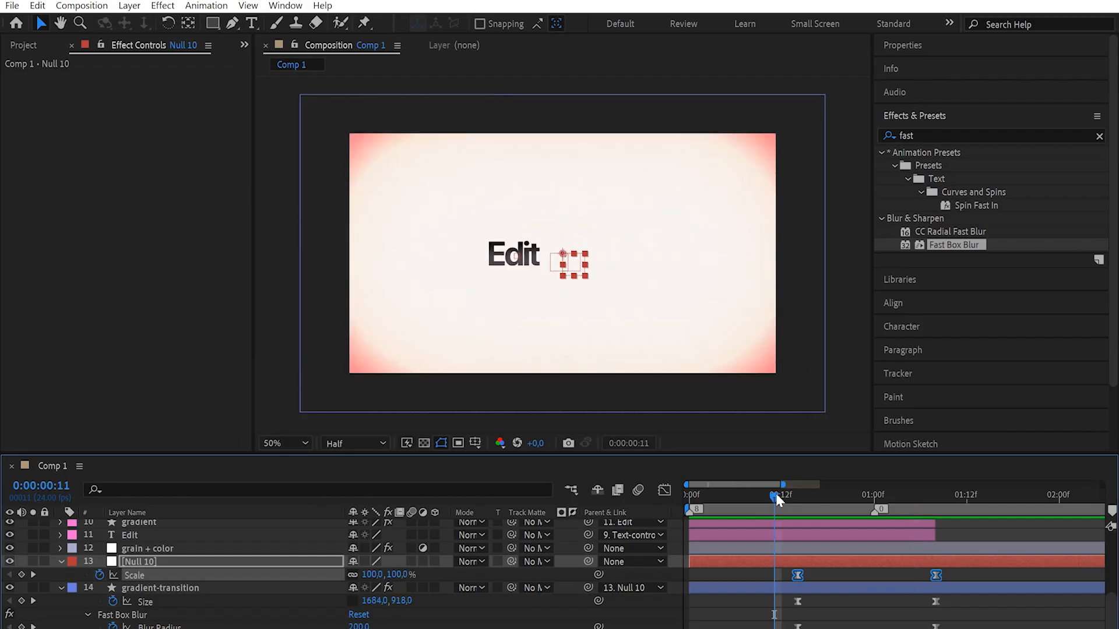
{"action": "key", "text": "space"}
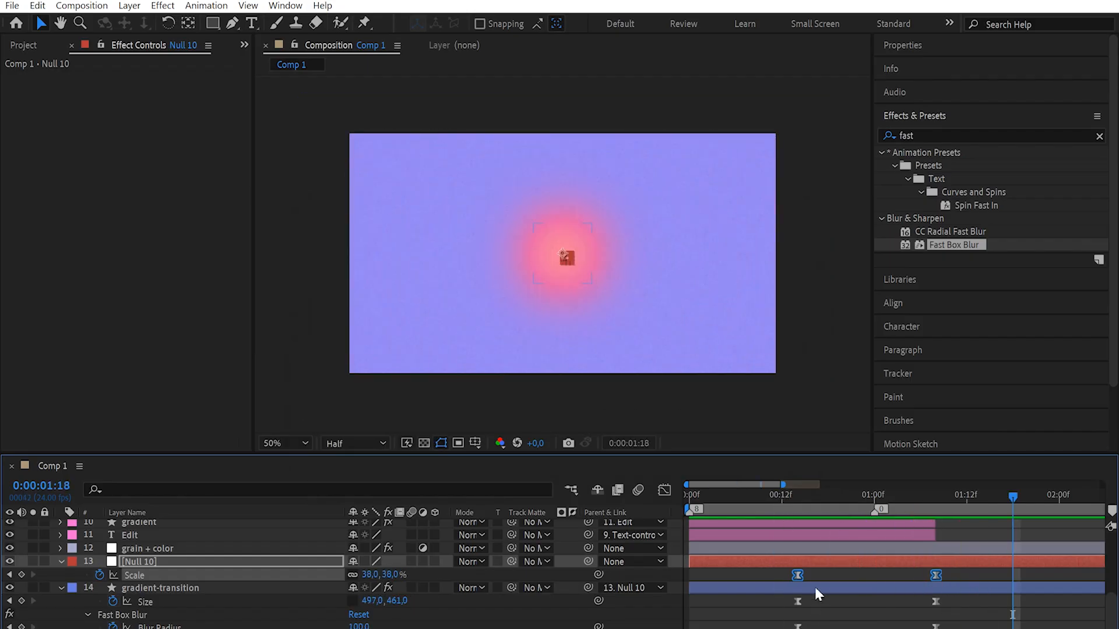
Step: Shift the gradient-transition layer's first Size and Fast Box Blur keyframes to about frame 18, and preview from the start
{"action": "mouse_move", "coordinate": [813, 598]}
{"action": "left_mouse_down"}
{"action": "mouse_move", "coordinate": [797, 613]}
{"action": "mouse_move", "coordinate": [830, 603]}
{"action": "left_mouse_up"}
{"action": "left_click", "coordinate": [706, 495]}
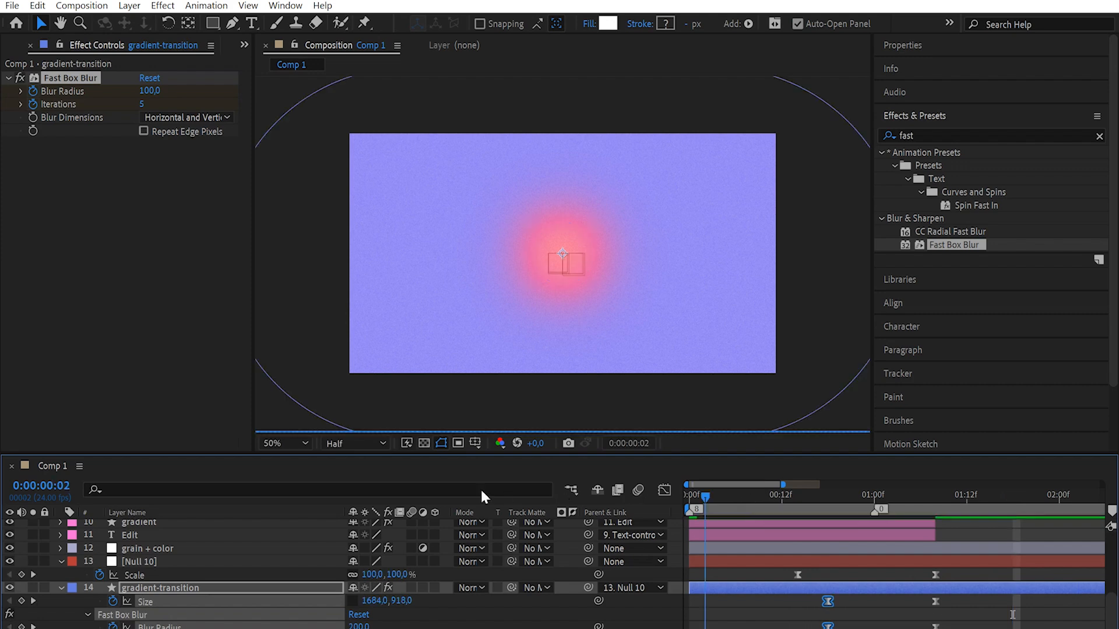
{"action": "key", "text": "space"}
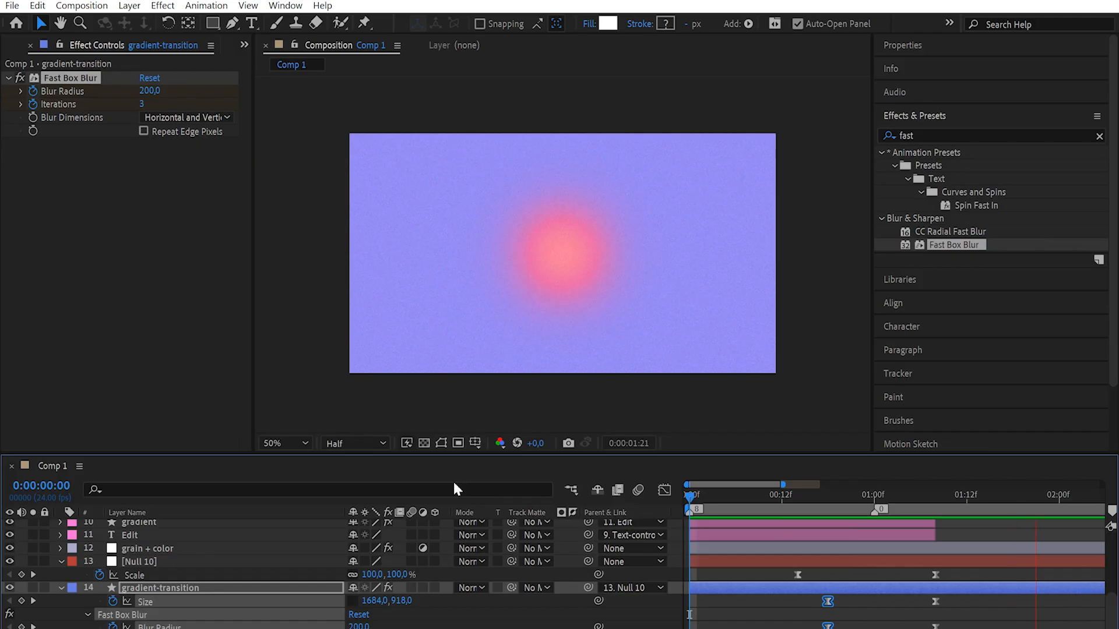
{"action": "key", "text": "space"}
{"action": "scroll", "coordinate": [993, 545], "scroll_direction": "right", "scroll_amount": 2}
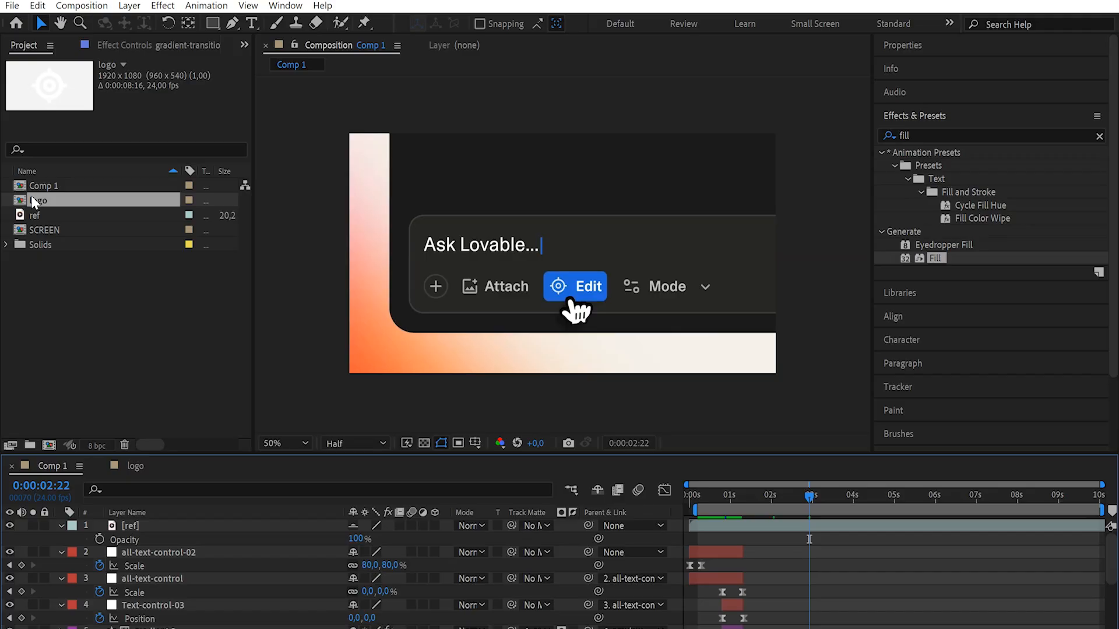
Step: Add the logo composition below the ref layer, starting where the text layers end, and hide the ref layer
{"action": "left_click_drag", "start_coordinate": [34, 201], "coordinate": [183, 548]}
{"action": "left_click_drag", "start_coordinate": [715, 550], "coordinate": [771, 555]}
{"action": "left_click_drag", "start_coordinate": [726, 499], "coordinate": [774, 508]}
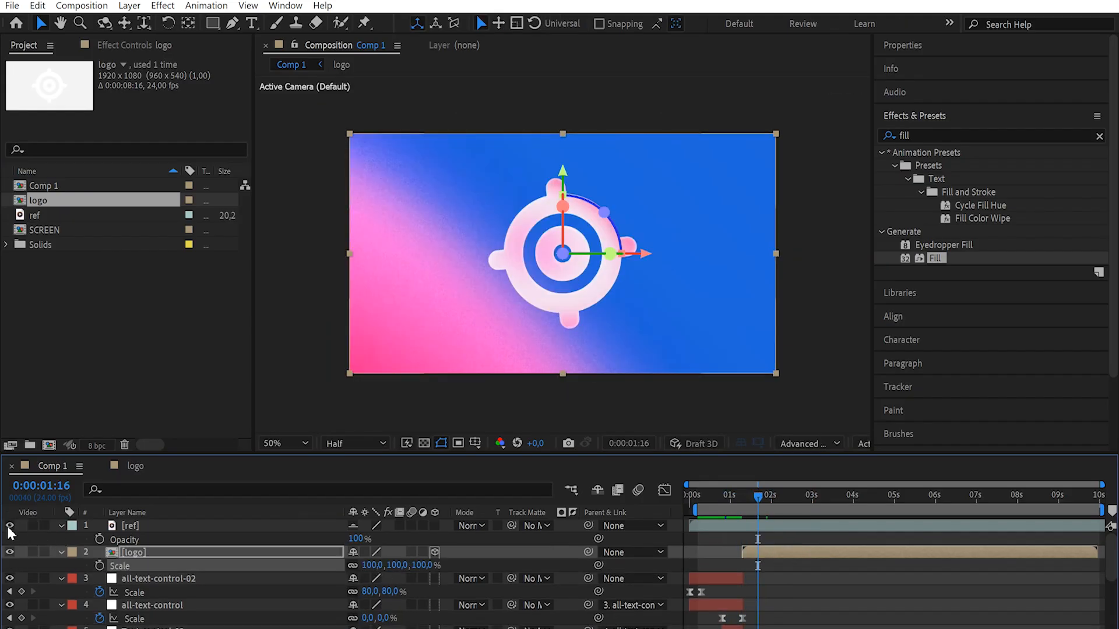
{"action": "left_click", "coordinate": [10, 526]}
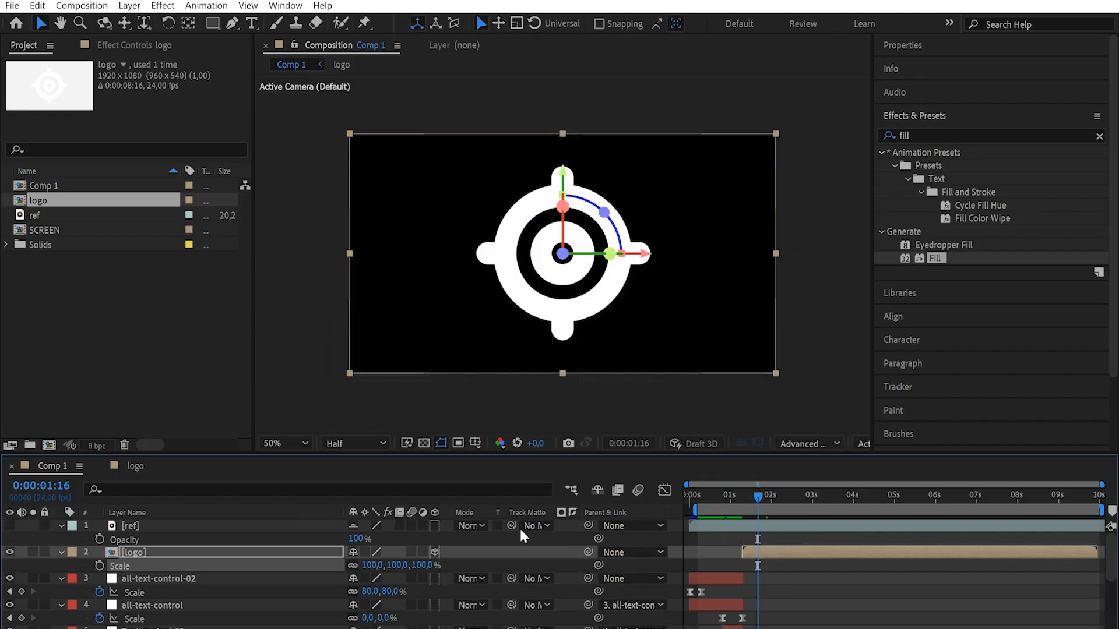
Step: Move the playhead to 0:00:02:01 and set the logo layer's Scale to 2%
{"action": "mouse_move", "coordinate": [754, 503]}
{"action": "left_mouse_down"}
{"action": "mouse_move", "coordinate": [733, 504]}
{"action": "mouse_move", "coordinate": [770, 507]}
{"action": "left_mouse_up"}
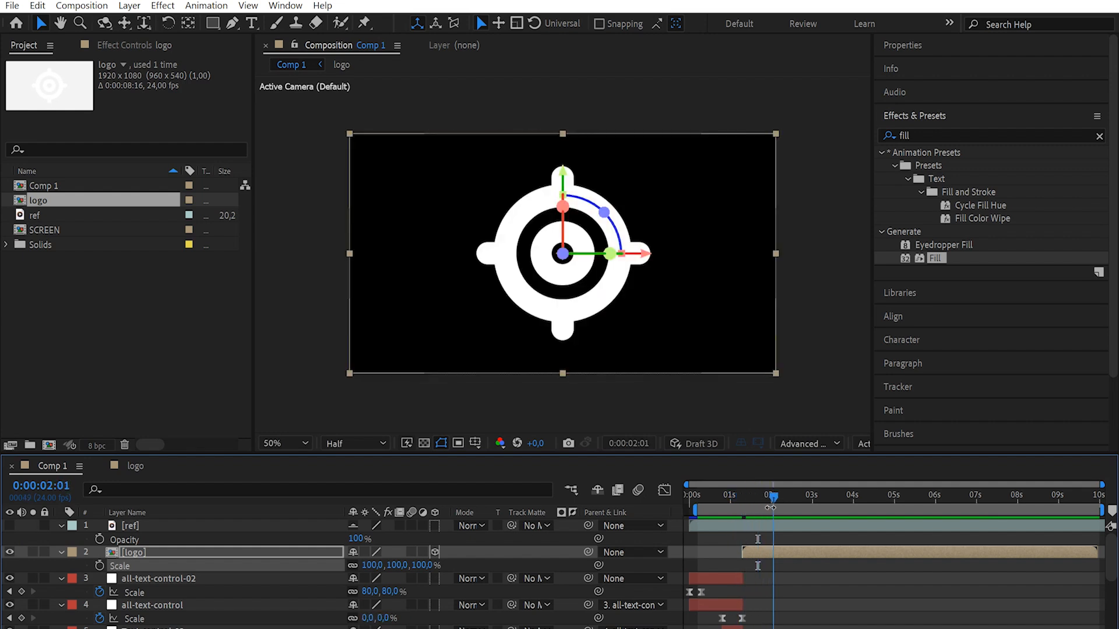
{"action": "left_click", "coordinate": [759, 552]}
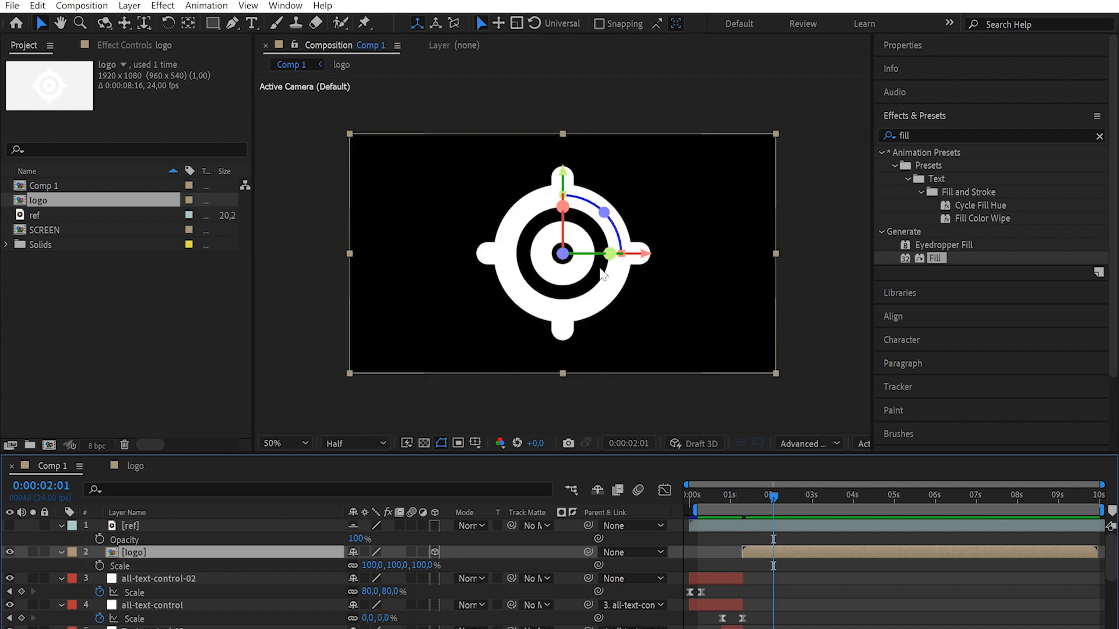
{"action": "left_click", "coordinate": [373, 565]}
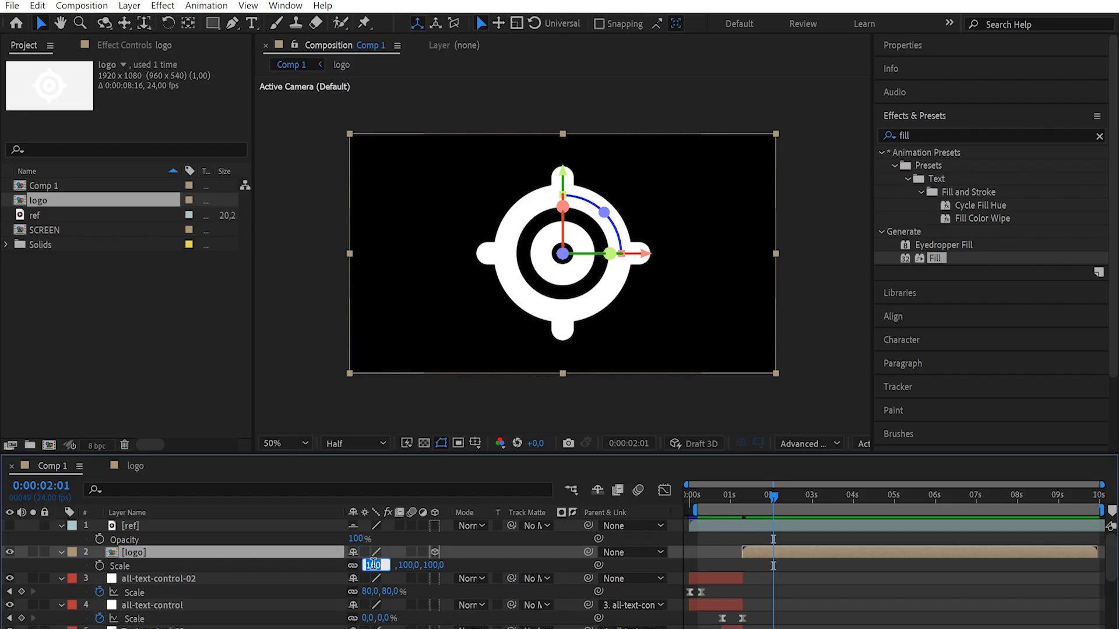
{"action": "type", "text": "2"}
{"action": "key", "text": "Return"}
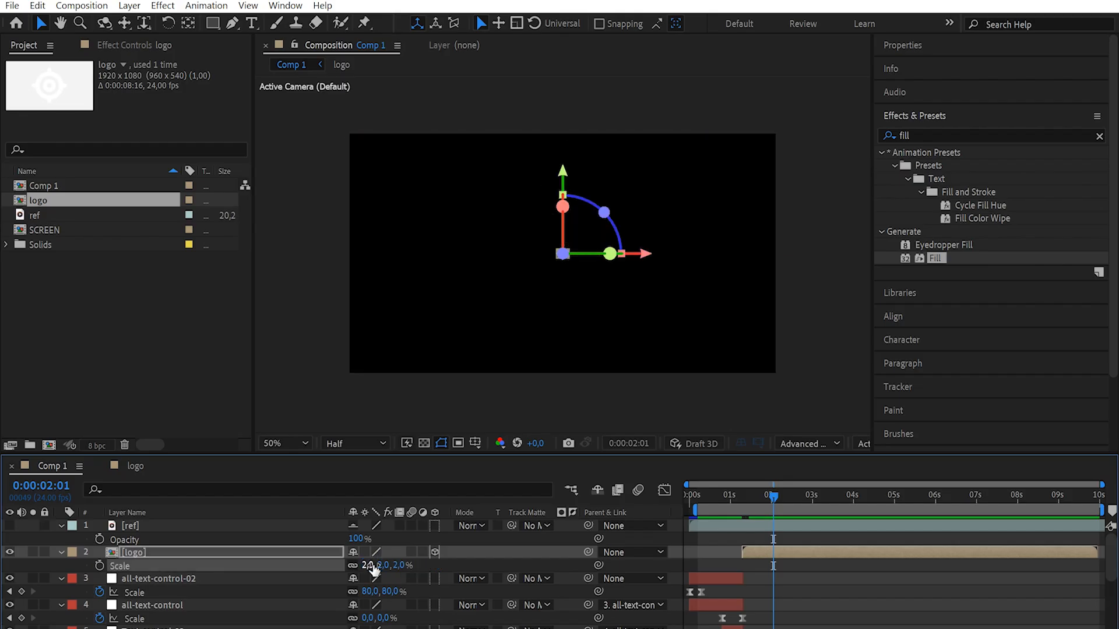
Step: Set the logo layer's Scale to 3%
{"action": "left_click", "coordinate": [701, 392]}
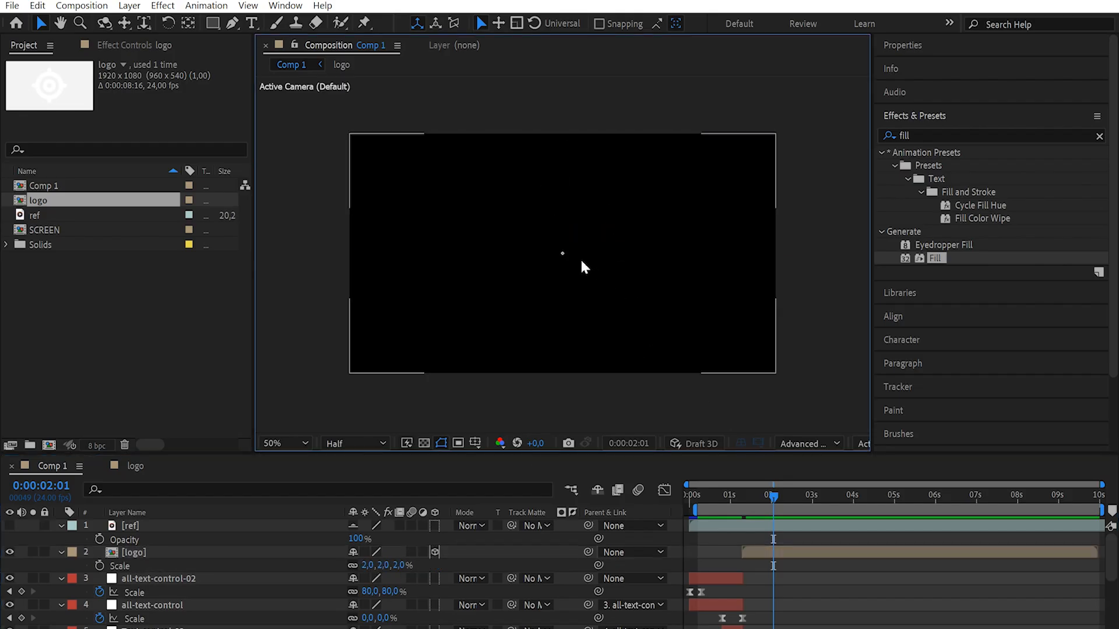
{"action": "left_click_drag", "start_coordinate": [366, 571], "coordinate": [366, 571]}
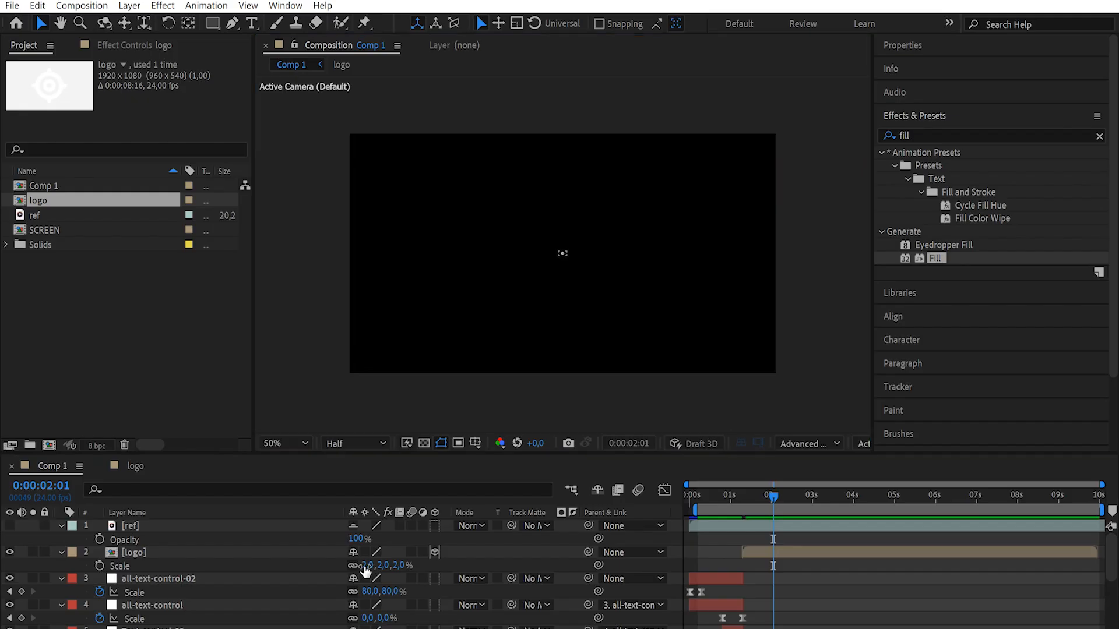
{"action": "left_click", "coordinate": [774, 586]}
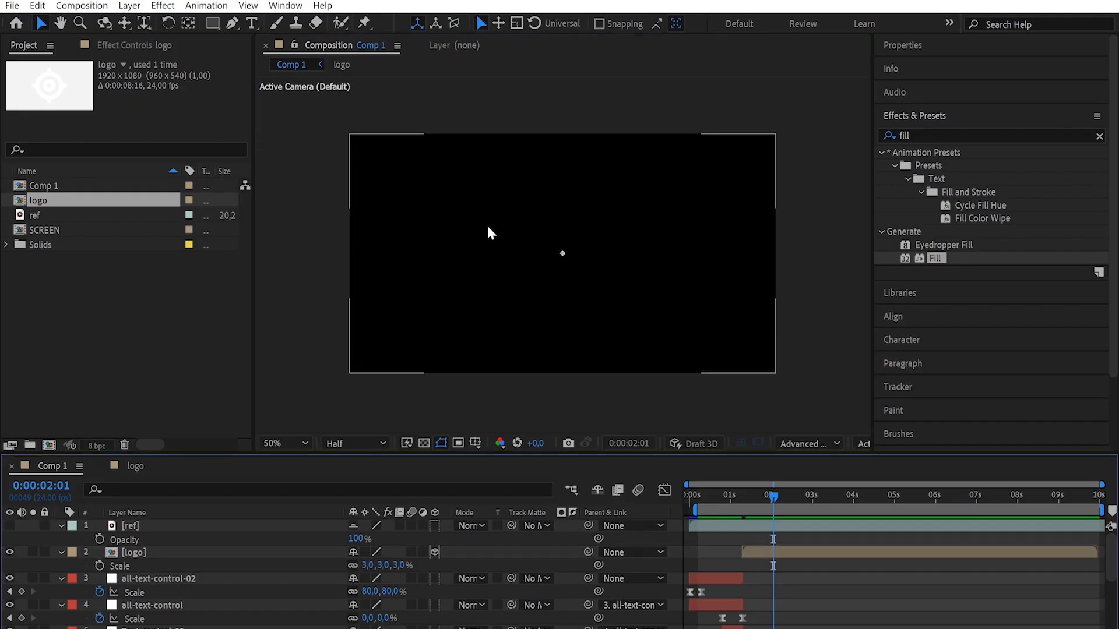
Step: Create a full-frame 1920 by 1080 rectangle shape layer, rename it SCREEN, and place it directly below the ref layer
{"action": "double_click", "coordinate": [213, 24]}
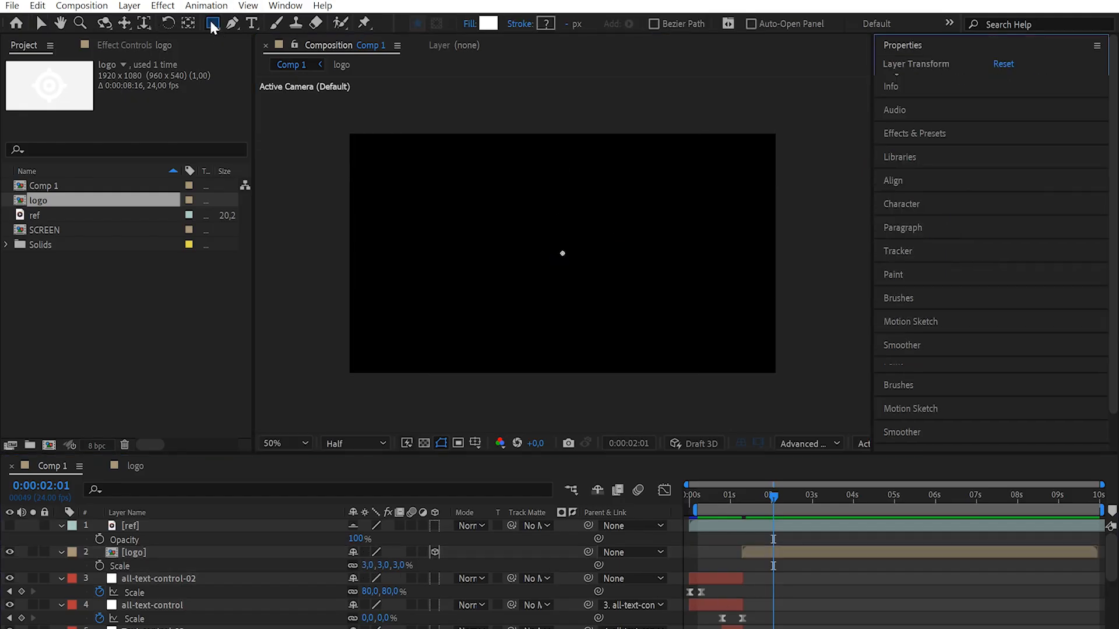
{"action": "key", "text": "v"}
{"action": "left_click", "coordinate": [161, 524]}
{"action": "key", "text": "Return"}
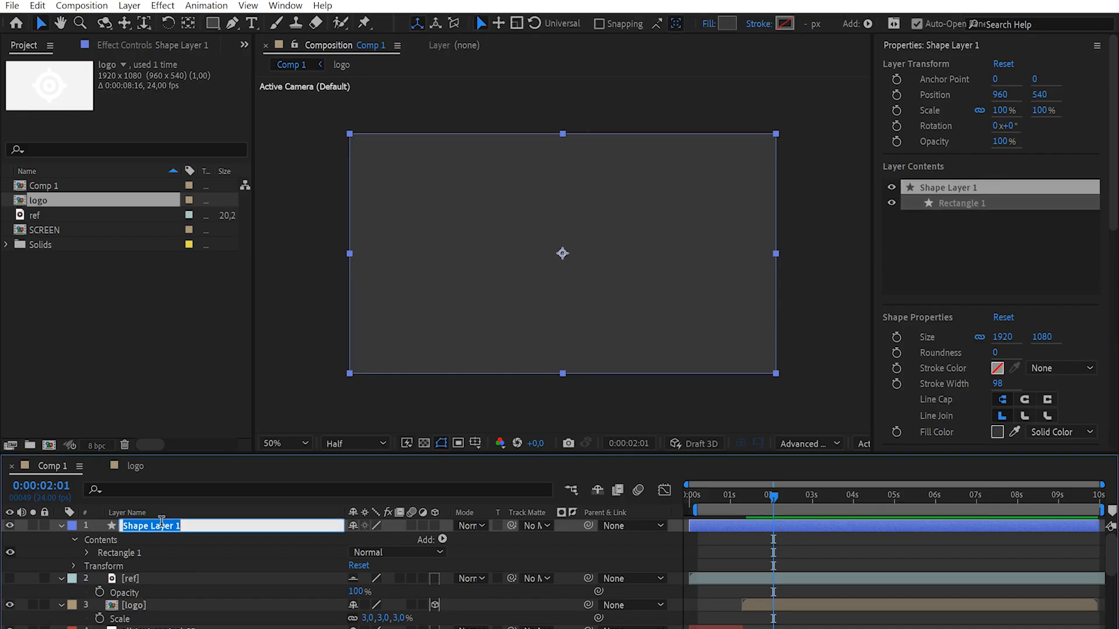
{"action": "type", "text": "SCREEN"}
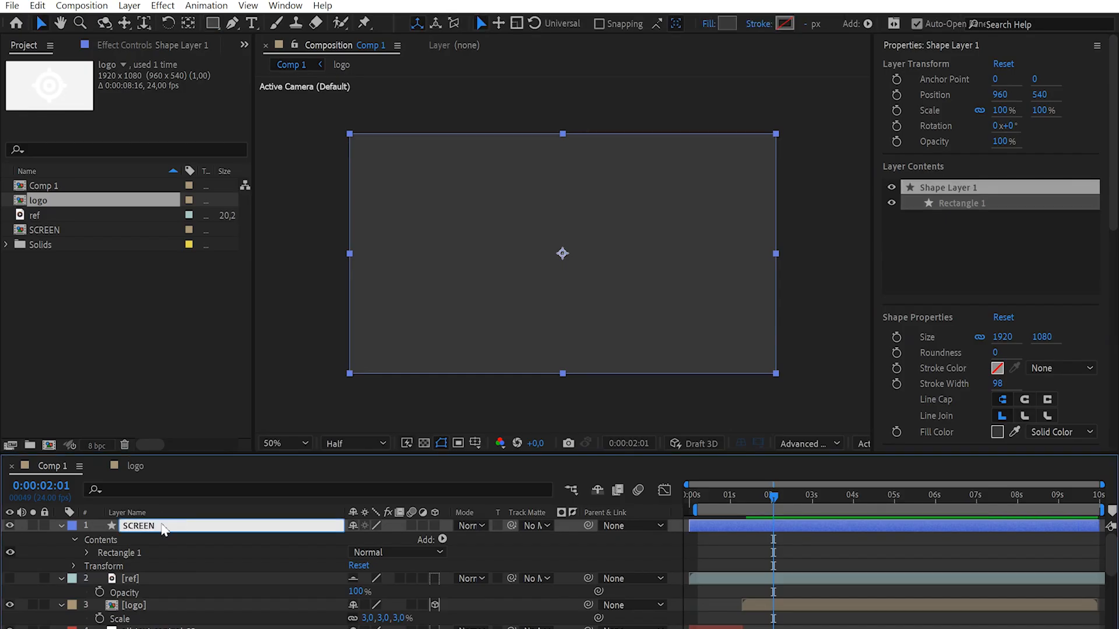
{"action": "key", "text": "Return"}
{"action": "left_click_drag", "start_coordinate": [140, 528], "coordinate": [146, 604]}
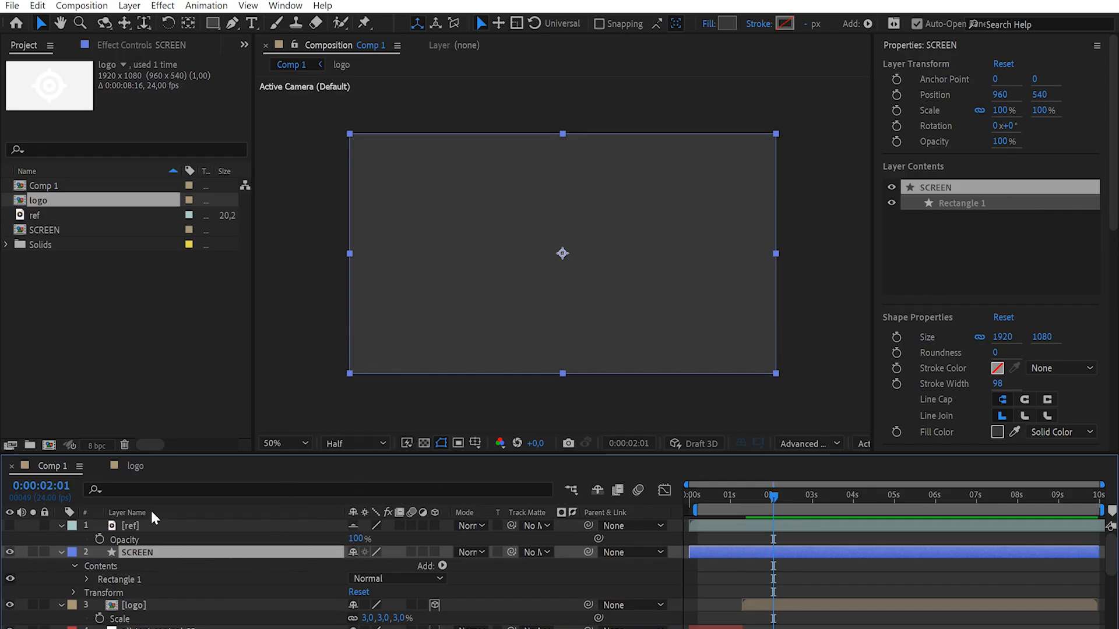
Step: Show the SCREEN rectangle's Size property, unlink its dimensions, and set the width to 1080
{"action": "left_click", "coordinate": [132, 492]}
{"action": "type", "text": "SIZ"}
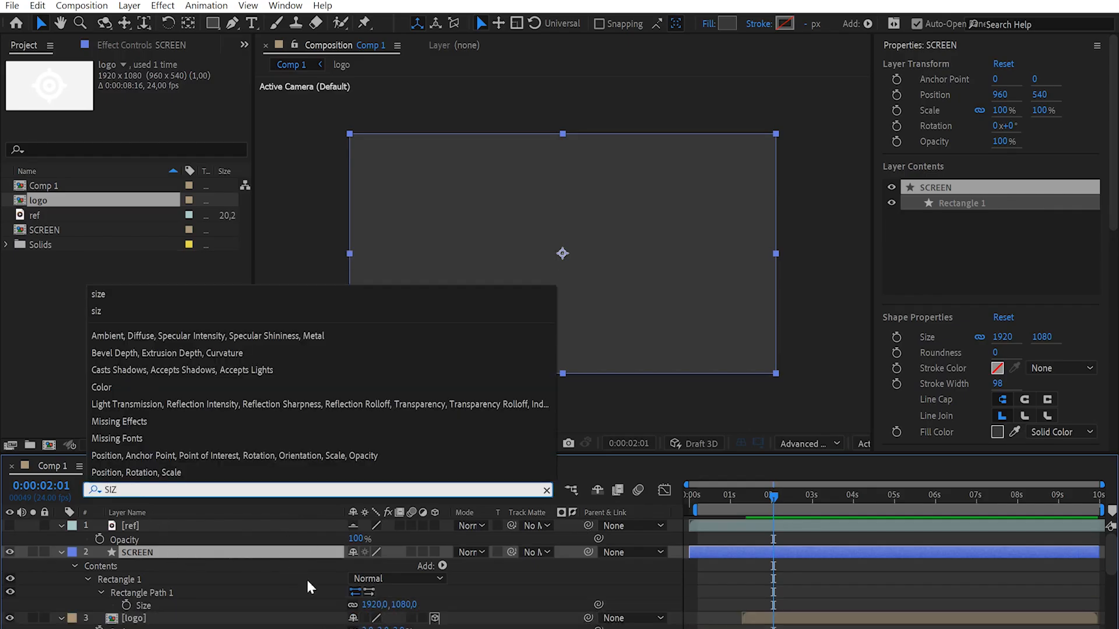
{"action": "left_click", "coordinate": [354, 605]}
{"action": "left_click", "coordinate": [376, 604]}
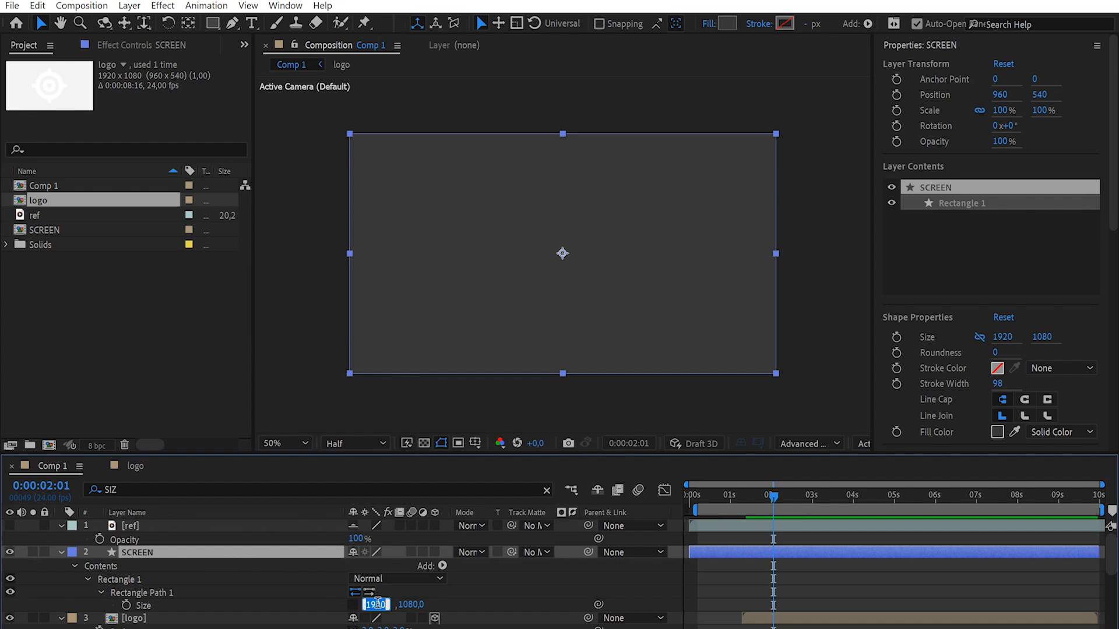
{"action": "type", "text": "1080"}
{"action": "key", "text": "Return"}
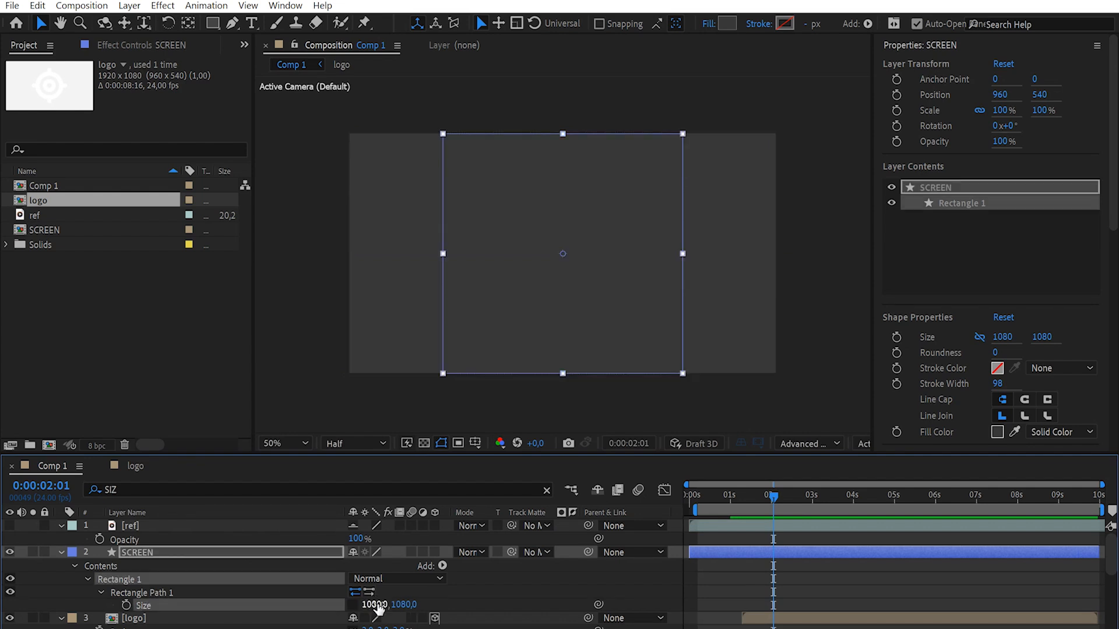
{"action": "key", "text": "Caps_Lock"}
{"action": "key", "text": "Caps_Lock"}
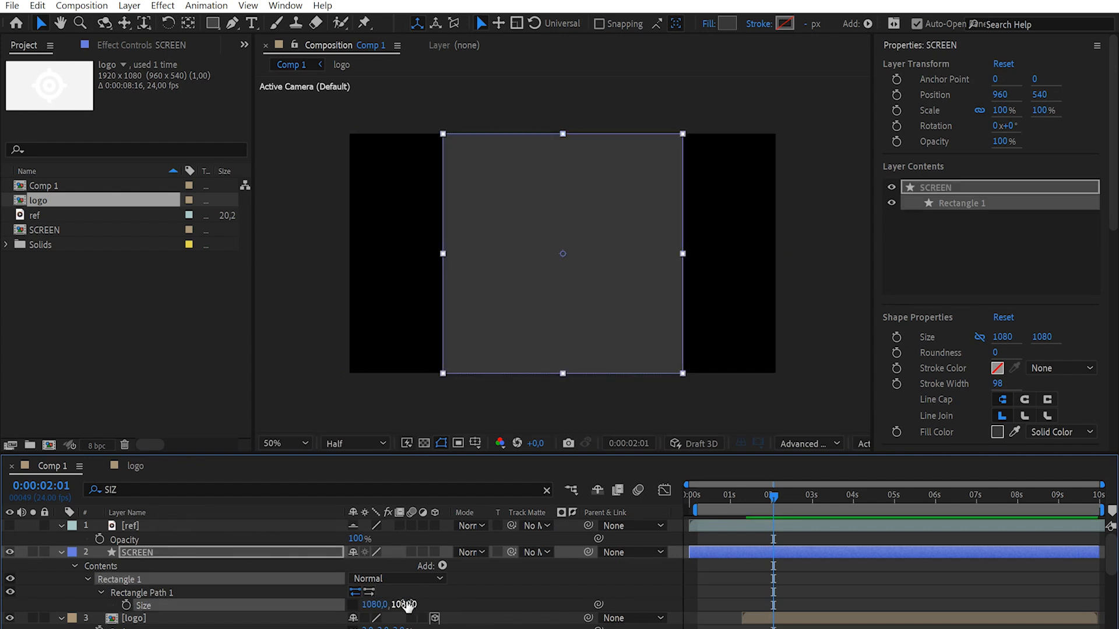
Step: Resize the SCREEN rectangle to 1123 by 835
{"action": "left_click_drag", "start_coordinate": [402, 604], "coordinate": [359, 554]}
{"action": "left_click_drag", "start_coordinate": [373, 604], "coordinate": [473, 608]}
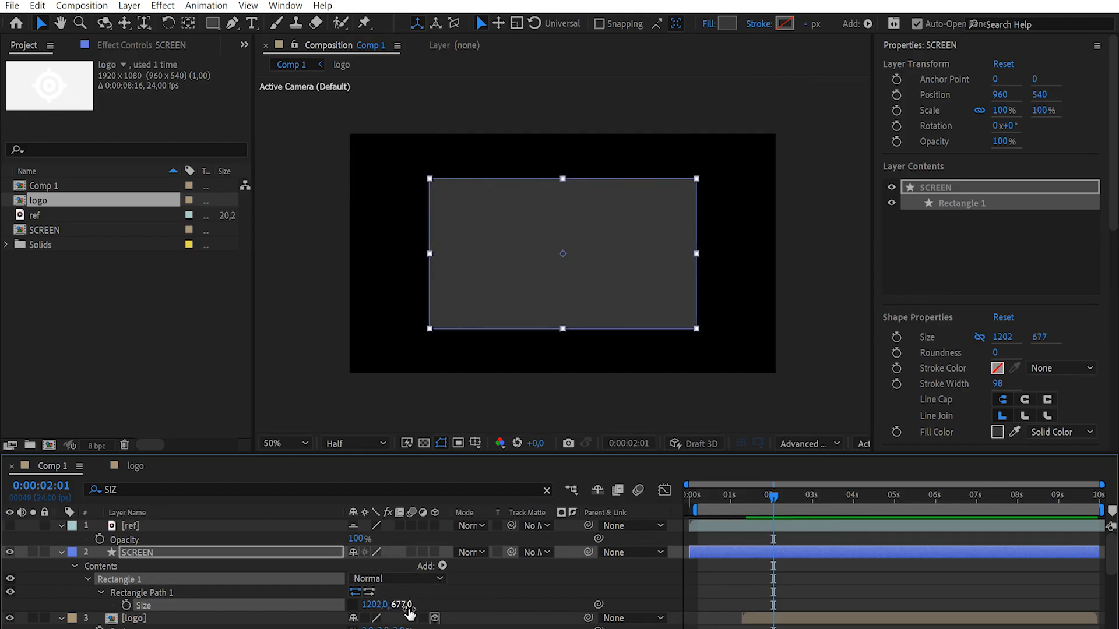
{"action": "left_click_drag", "start_coordinate": [401, 608], "coordinate": [526, 610]}
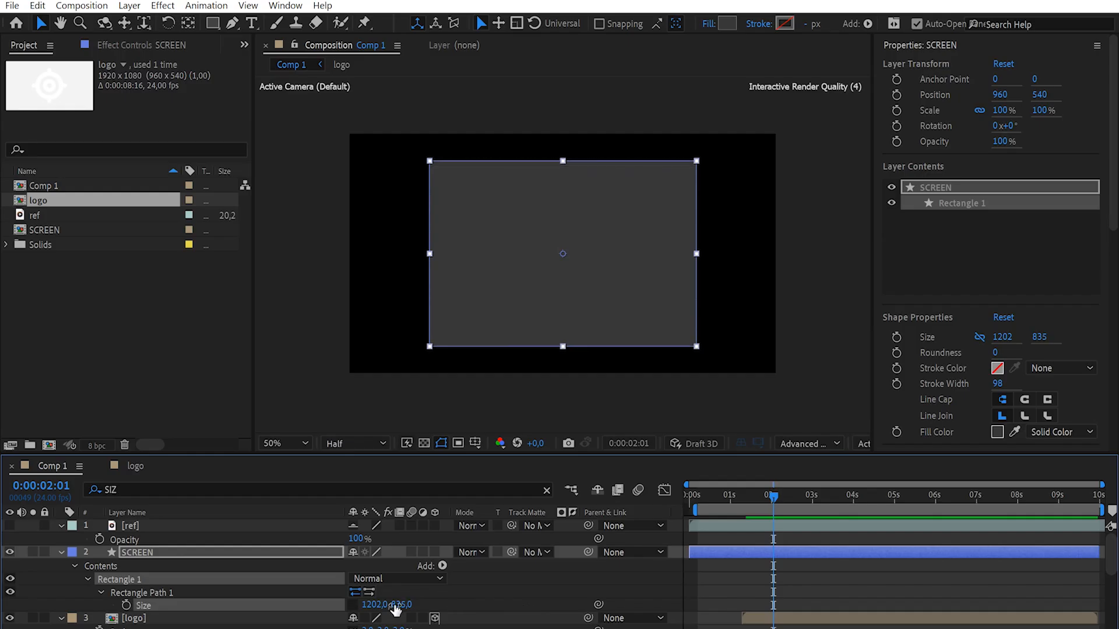
{"action": "left_click_drag", "start_coordinate": [388, 605], "coordinate": [302, 601]}
Step: Set the SCREEN rectangle's Roundness to 15
{"action": "left_click", "coordinate": [145, 553]}
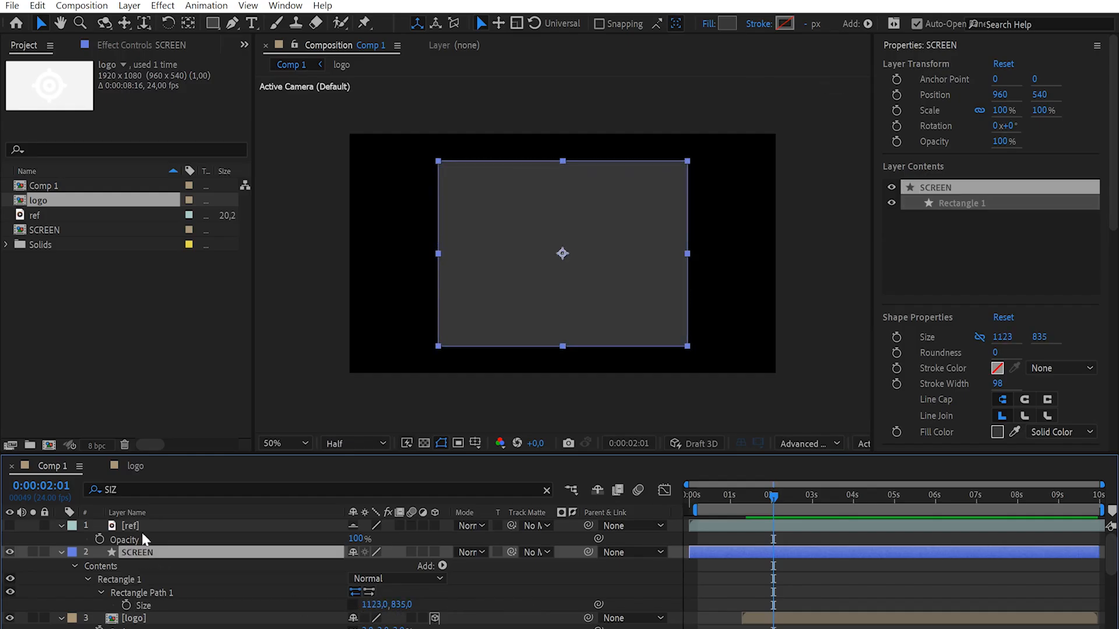
{"action": "left_click", "coordinate": [145, 491]}
{"action": "type", "text": "round"}
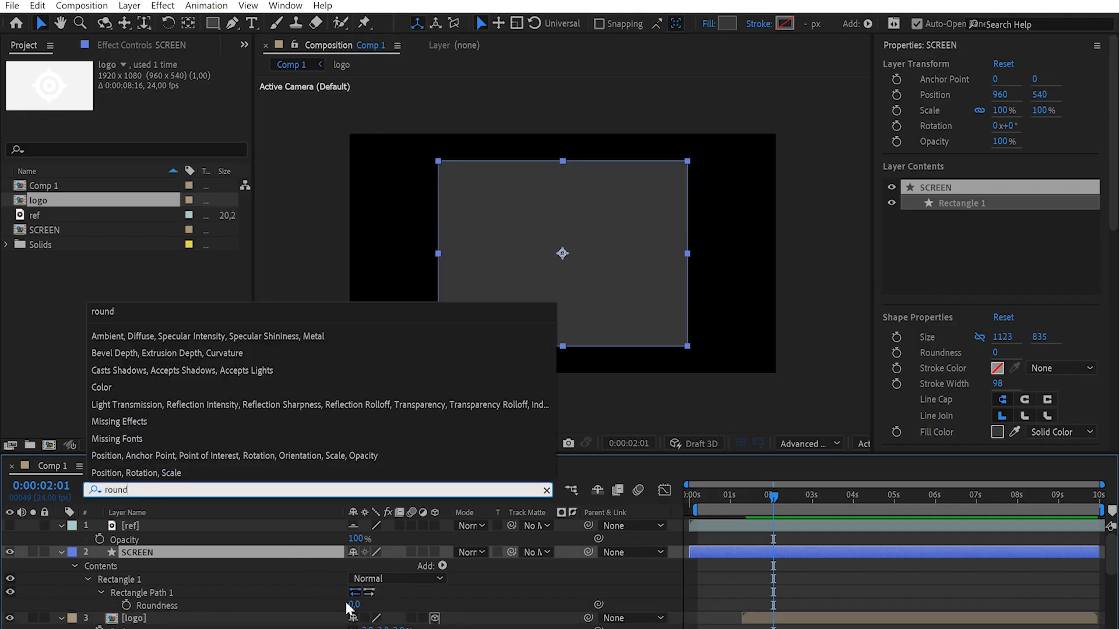
{"action": "left_click_drag", "start_coordinate": [348, 607], "coordinate": [357, 609]}
{"action": "left_click", "coordinate": [461, 602]}
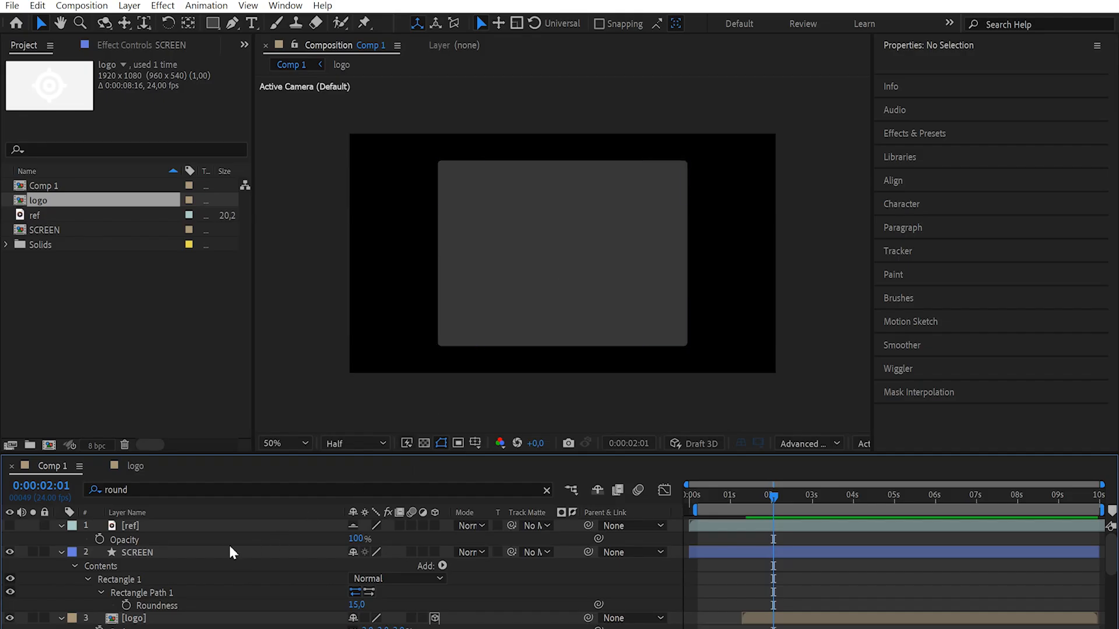
Step: Pre-compose the SCREEN shape layer into a new composition named SCREEN, moving all attributes into it
{"action": "left_click", "coordinate": [157, 555]}
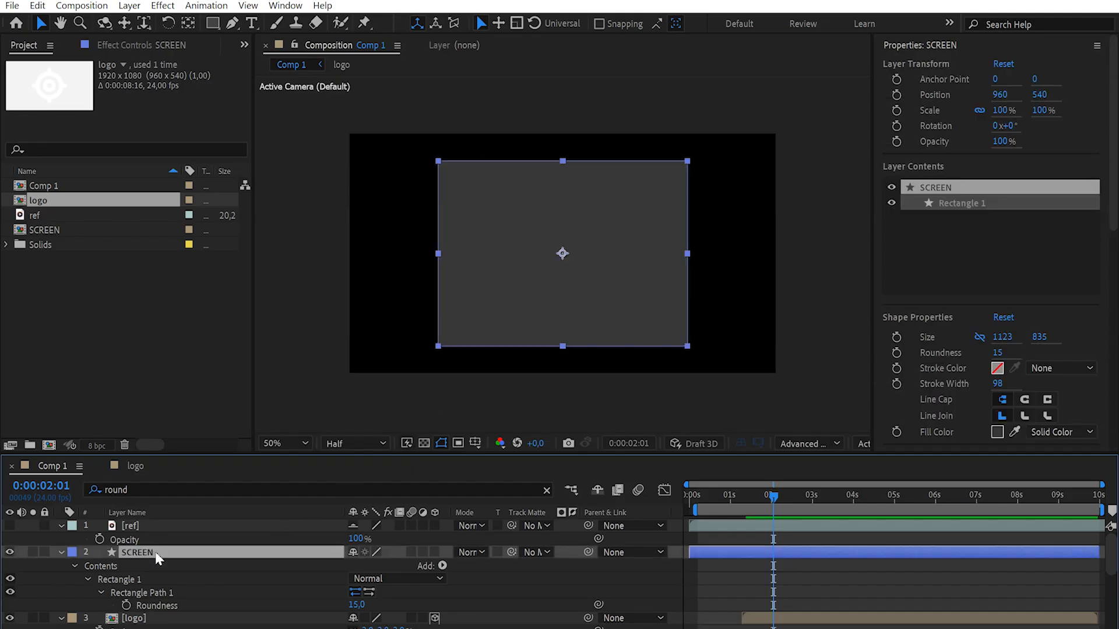
{"action": "right_click", "coordinate": [158, 555]}
{"action": "left_click", "coordinate": [224, 455]}
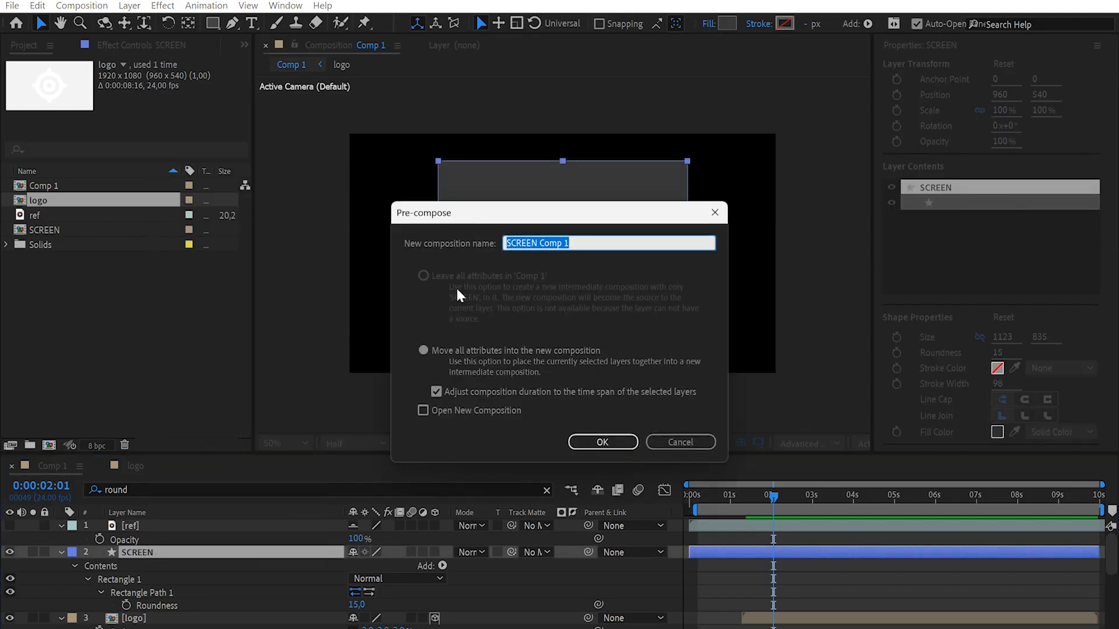
{"action": "key", "text": "End"}
{"action": "key", "text": "BackSpace"}
{"action": "key", "text": "BackSpace"}
{"action": "key", "text": "BackSpace"}
{"action": "key", "text": "BackSpace"}
{"action": "key", "text": "BackSpace"}
{"action": "key", "text": "BackSpace"}
{"action": "key", "text": "BackSpace"}
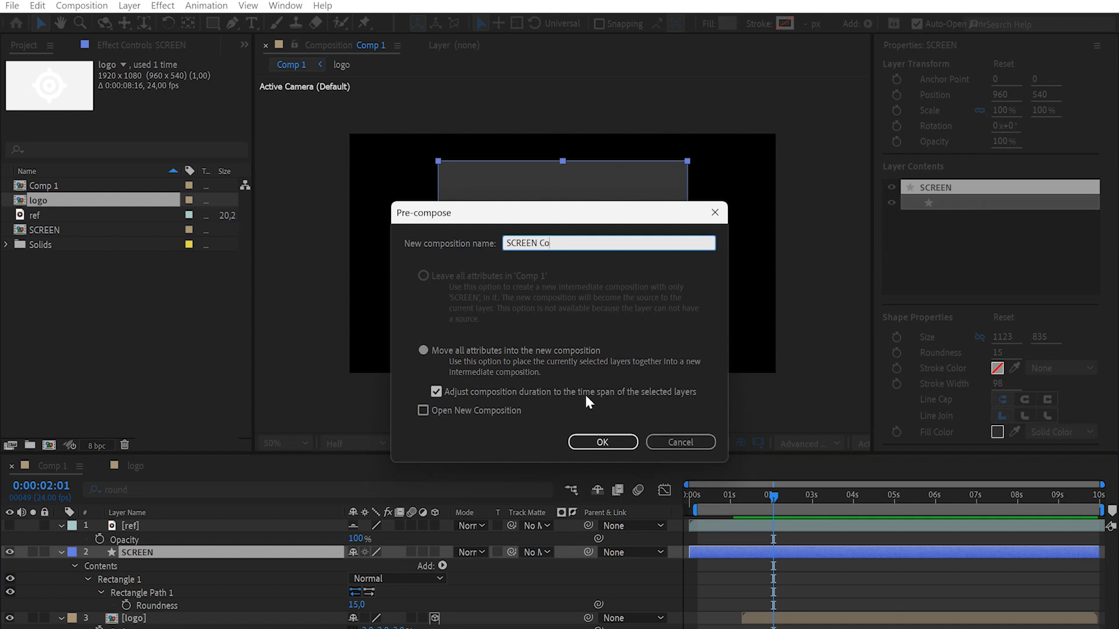
{"action": "key", "text": "Return"}
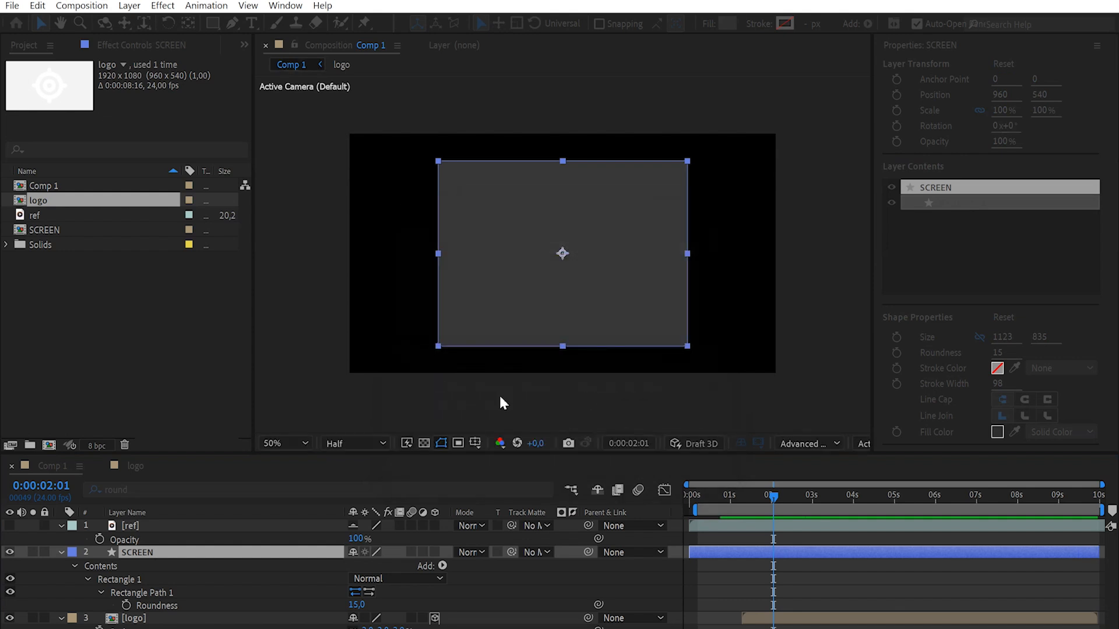
Step: Switch off 3D for the logo layer and raise the SCREEN layer to a vertical Position of 156
{"action": "left_click", "coordinate": [212, 569]}
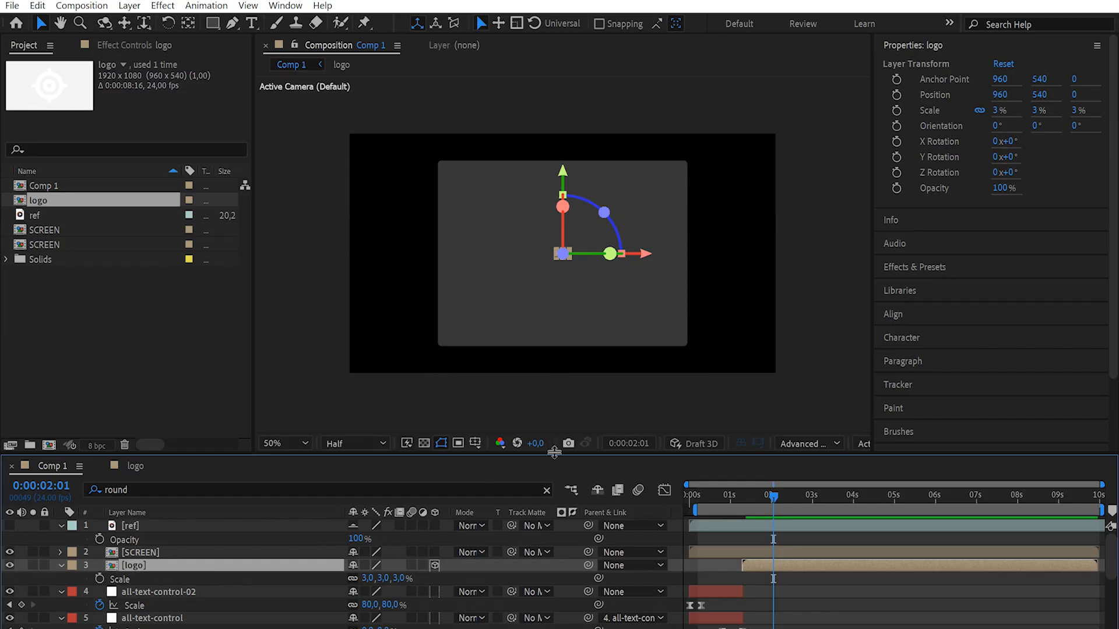
{"action": "left_click", "coordinate": [434, 565]}
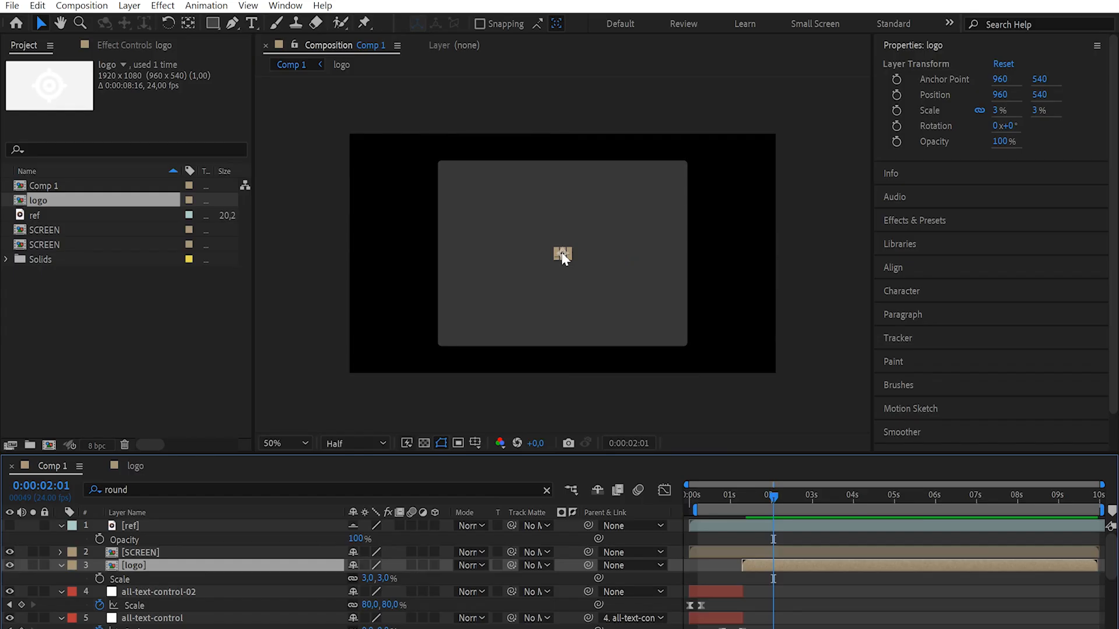
{"action": "left_click", "coordinate": [232, 553]}
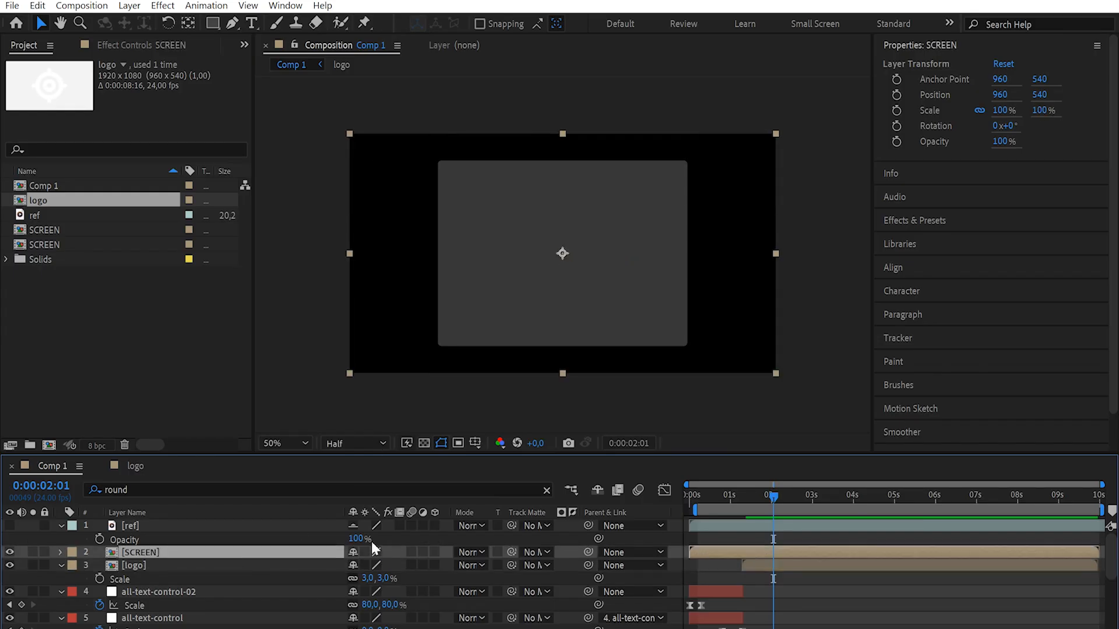
{"action": "key", "text": "p"}
{"action": "left_click_drag", "start_coordinate": [382, 552], "coordinate": [200, 433]}
Step: Place the logo layer above the SCREEN layer and set SCREEN's Position to 1432, 165 so its lower corner surrounds the logo
{"action": "left_click", "coordinate": [140, 564]}
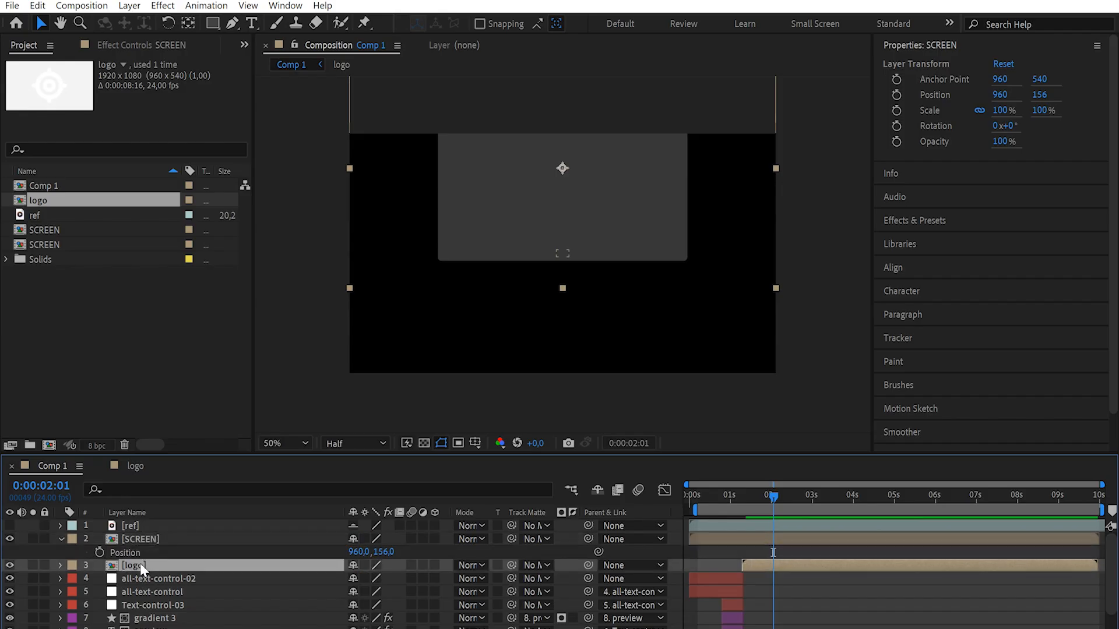
{"action": "left_click_drag", "start_coordinate": [140, 565], "coordinate": [146, 532]}
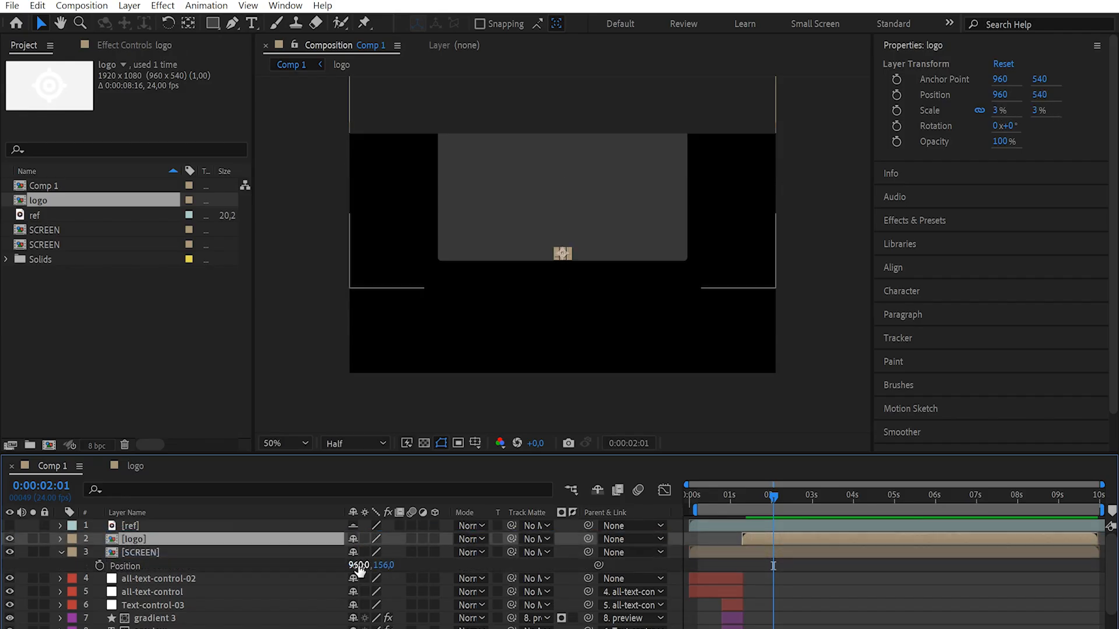
{"action": "left_click_drag", "start_coordinate": [359, 569], "coordinate": [692, 552]}
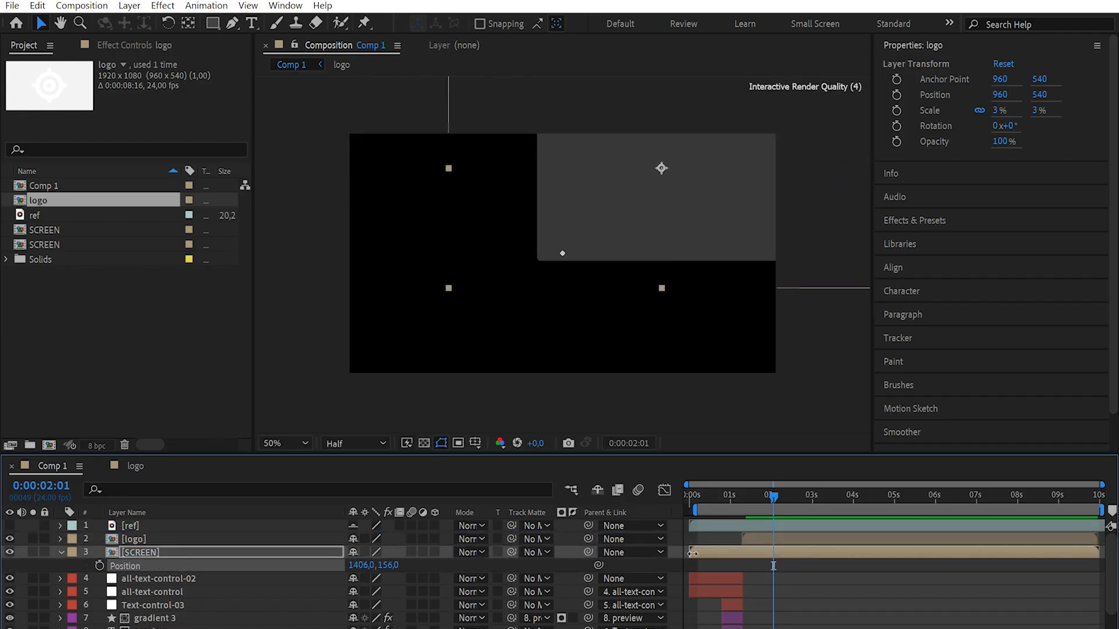
{"action": "mouse_move", "coordinate": [388, 566]}
{"action": "left_mouse_down"}
{"action": "mouse_move", "coordinate": [407, 577]}
{"action": "mouse_move", "coordinate": [382, 565]}
{"action": "left_mouse_up"}
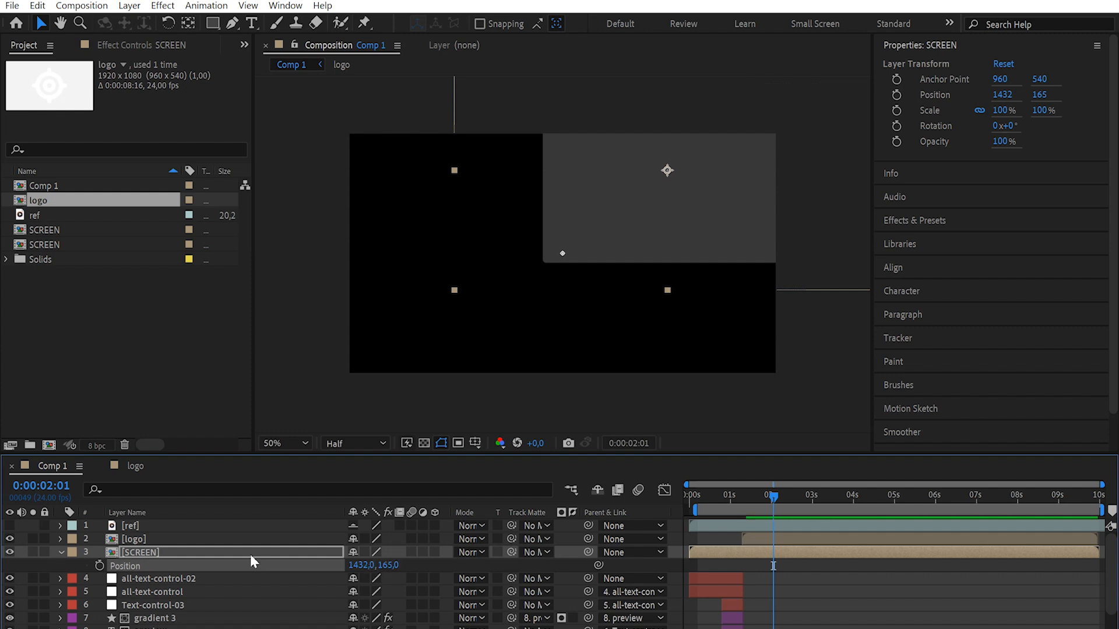
Step: Parent the SCREEN layer to the logo layer and shift it in time to start where the logo layer starts
{"action": "left_click", "coordinate": [231, 554]}
{"action": "left_click", "coordinate": [205, 540]}
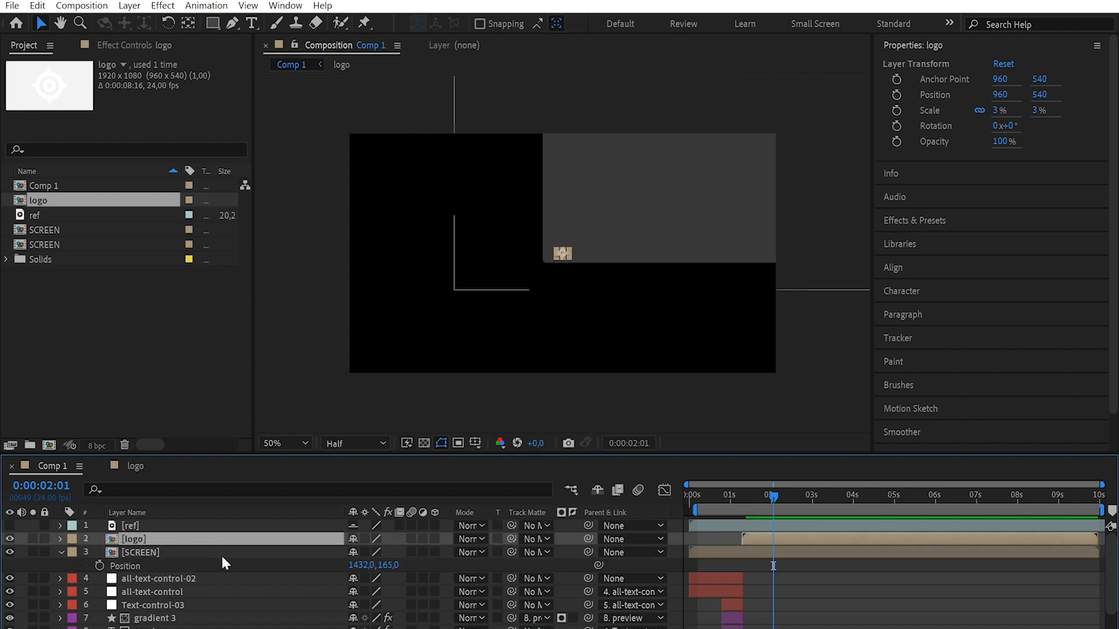
{"action": "left_click", "coordinate": [221, 555]}
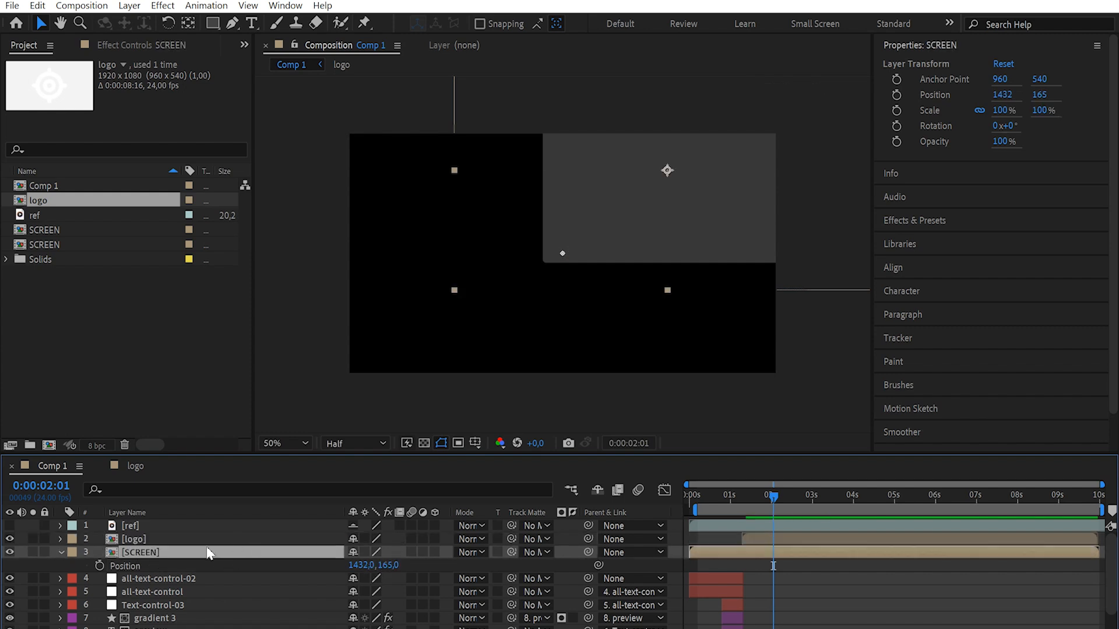
{"action": "left_click_drag", "start_coordinate": [585, 552], "coordinate": [240, 541]}
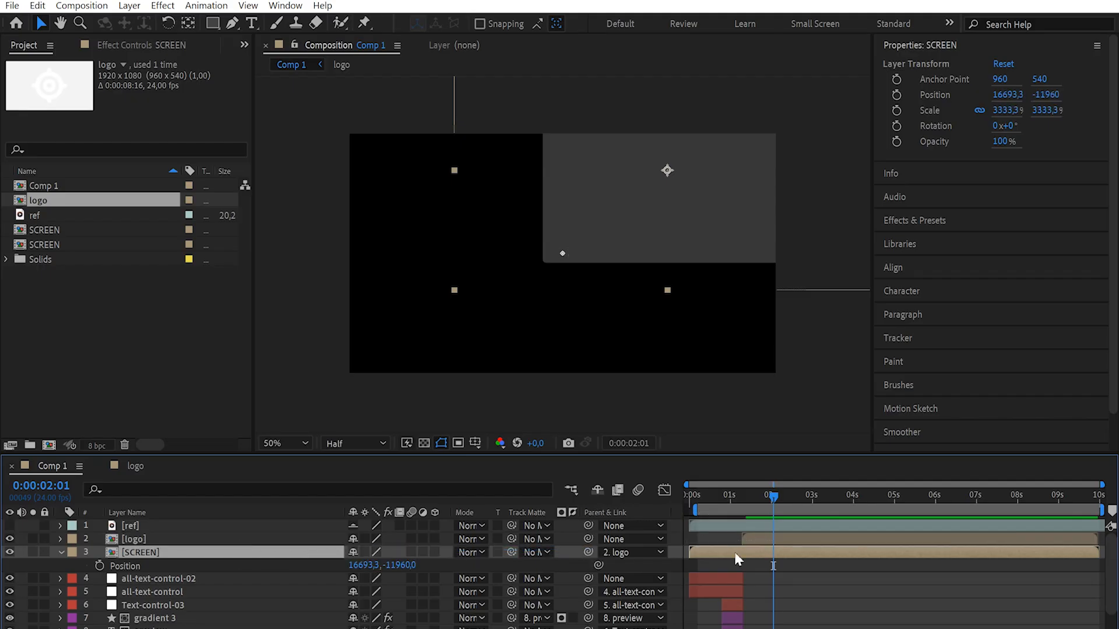
{"action": "left_click_drag", "start_coordinate": [737, 560], "coordinate": [788, 556]}
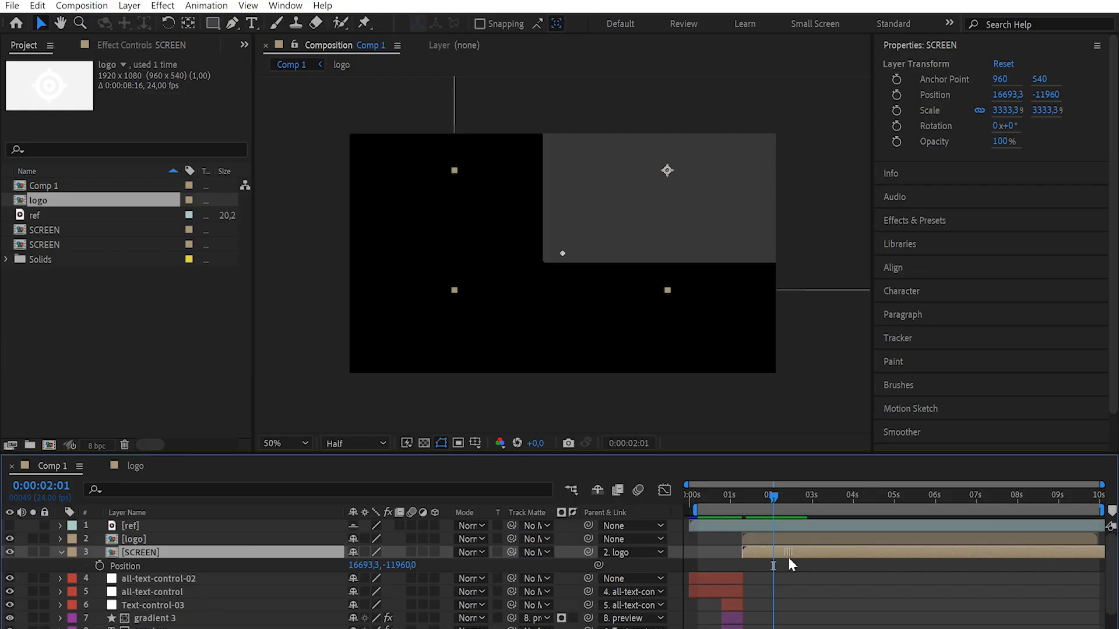
Step: Create a null object above the logo layer and rename it logo+screen-controller
{"action": "left_click", "coordinate": [23, 525]}
{"action": "right_click", "coordinate": [25, 542]}
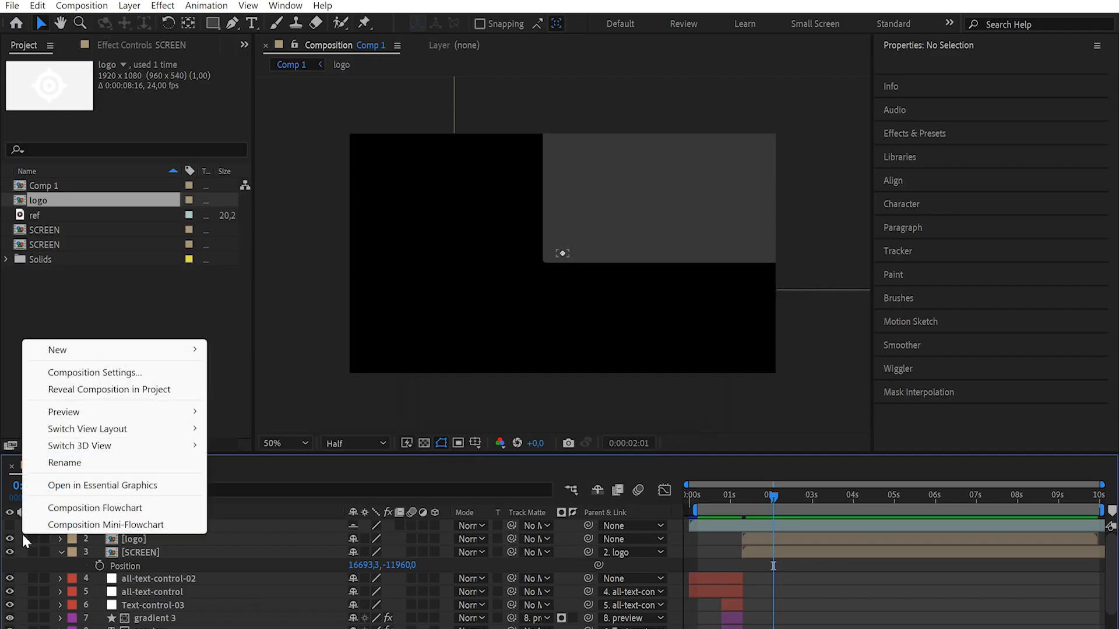
{"action": "mouse_move", "coordinate": [66, 355]}
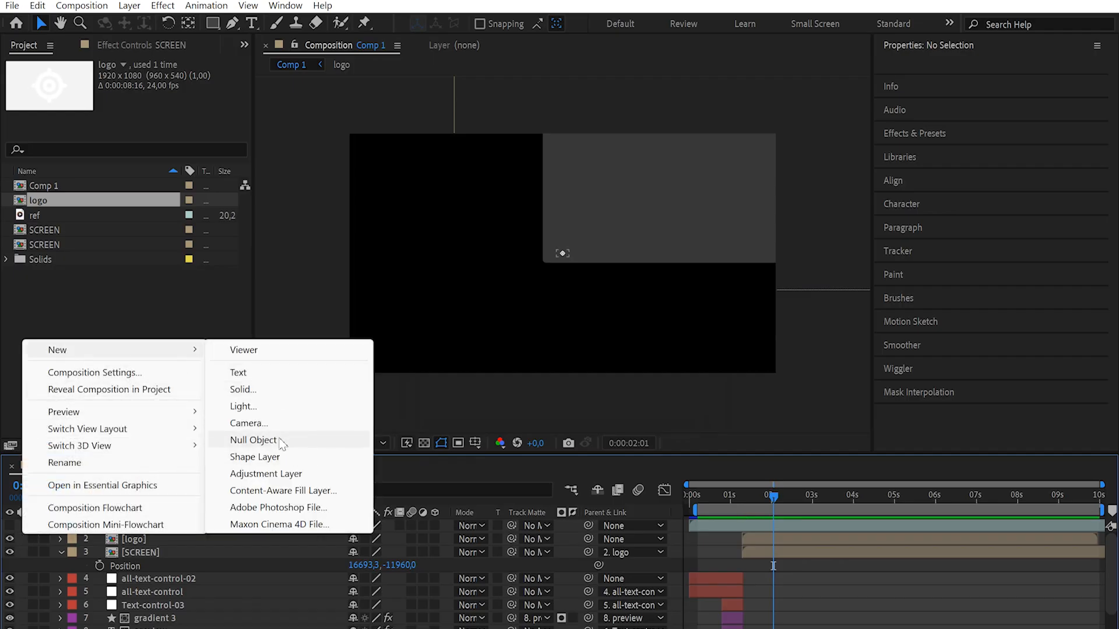
{"action": "left_click", "coordinate": [253, 440]}
{"action": "left_click_drag", "start_coordinate": [142, 527], "coordinate": [142, 552]}
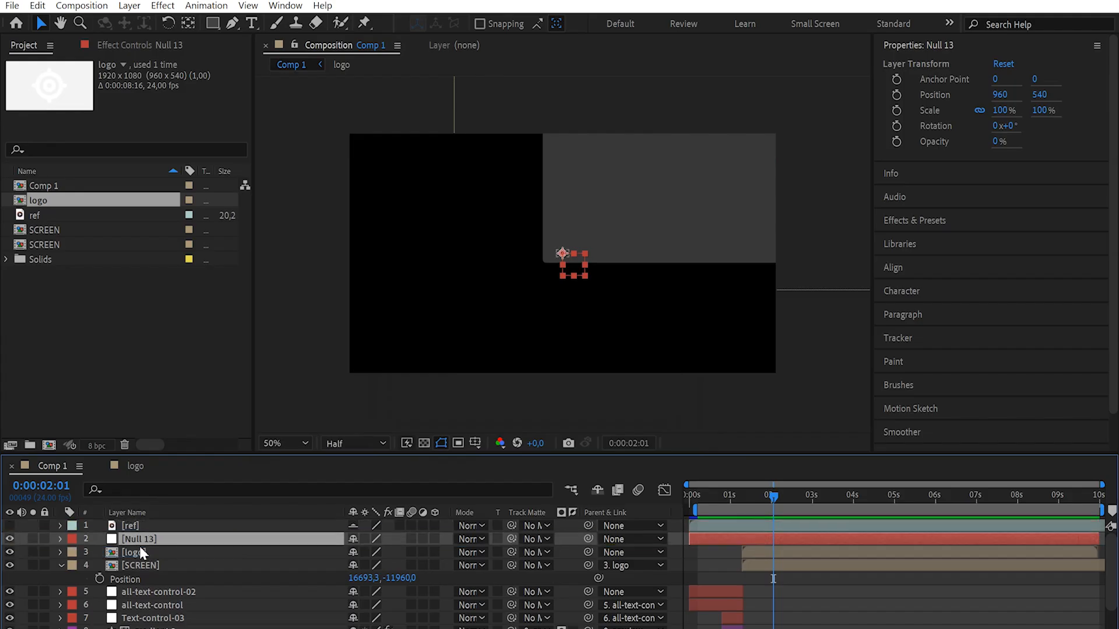
{"action": "key", "text": "Return"}
{"action": "type", "text": "logo+screen-co"}
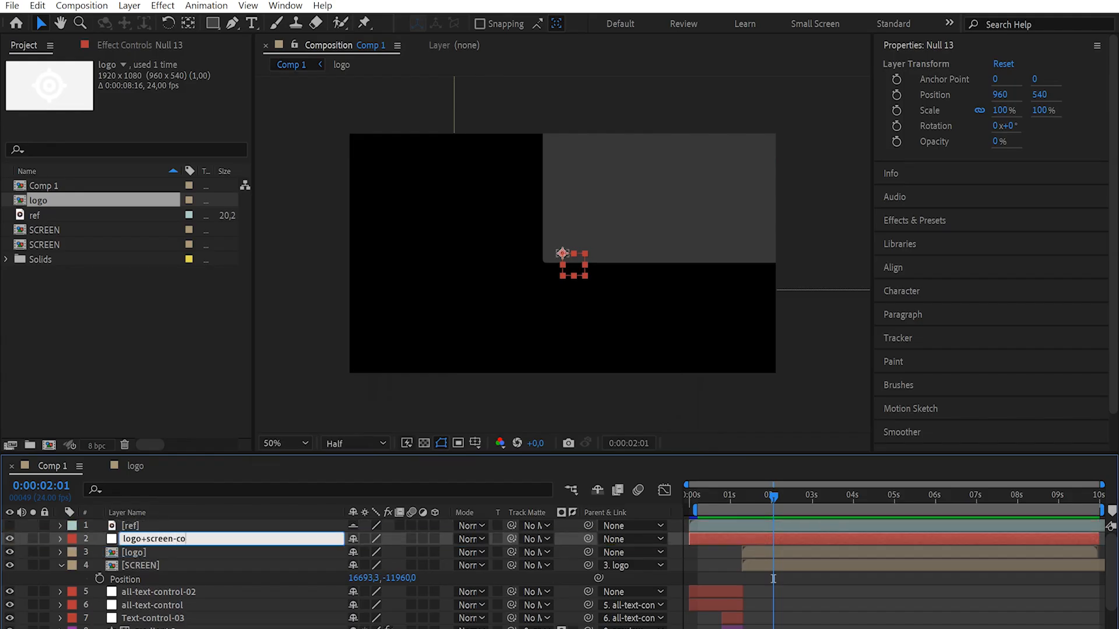
{"action": "type", "text": "ntroller"}
{"action": "key", "text": "Return"}
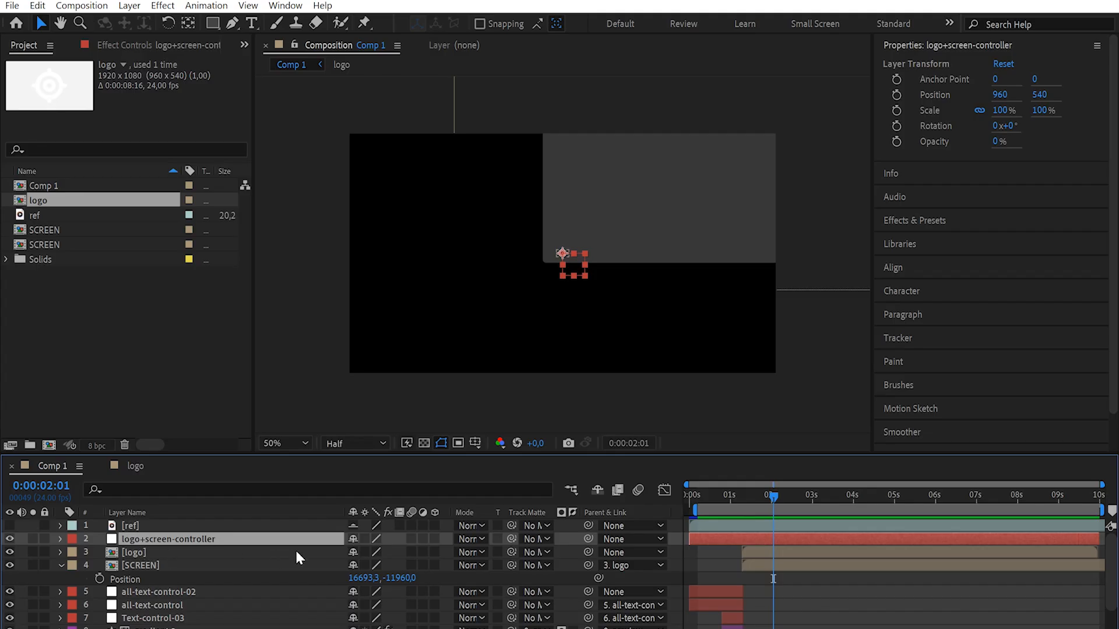
Step: Parent the logo layer to logo+screen-controller and shift the null in time to start where the logo layer starts
{"action": "left_click_drag", "start_coordinate": [588, 552], "coordinate": [313, 543]}
{"action": "left_click_drag", "start_coordinate": [729, 535], "coordinate": [782, 540]}
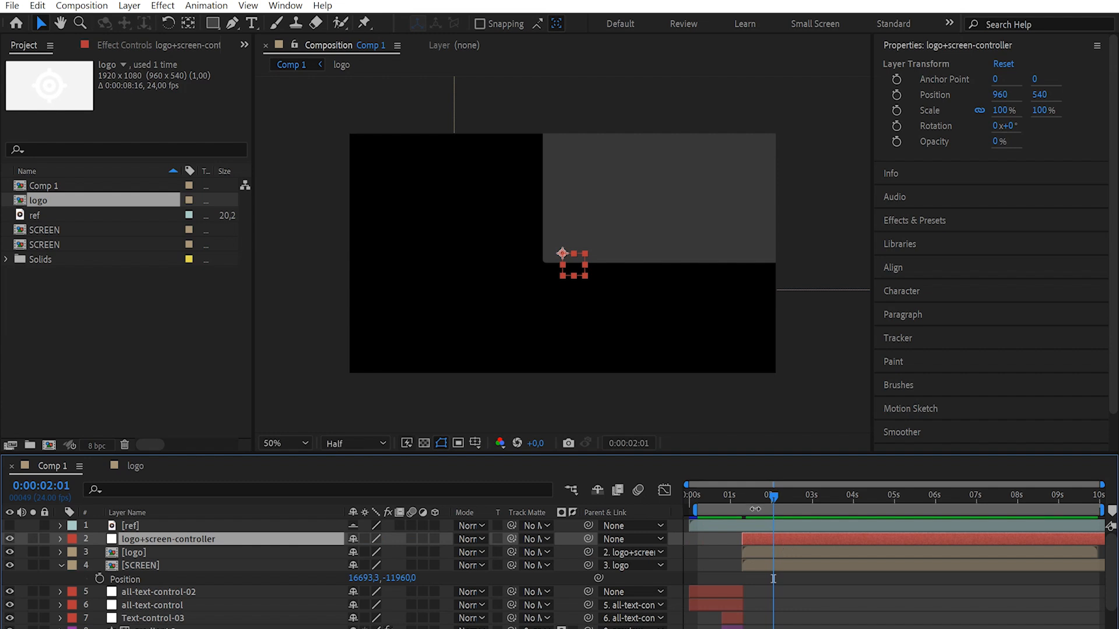
Step: Check the ref layer around 0:00:02:08, return to 0:00:01:22 and set the logo layer's Scale to 100%
{"action": "left_click_drag", "start_coordinate": [741, 500], "coordinate": [784, 506]}
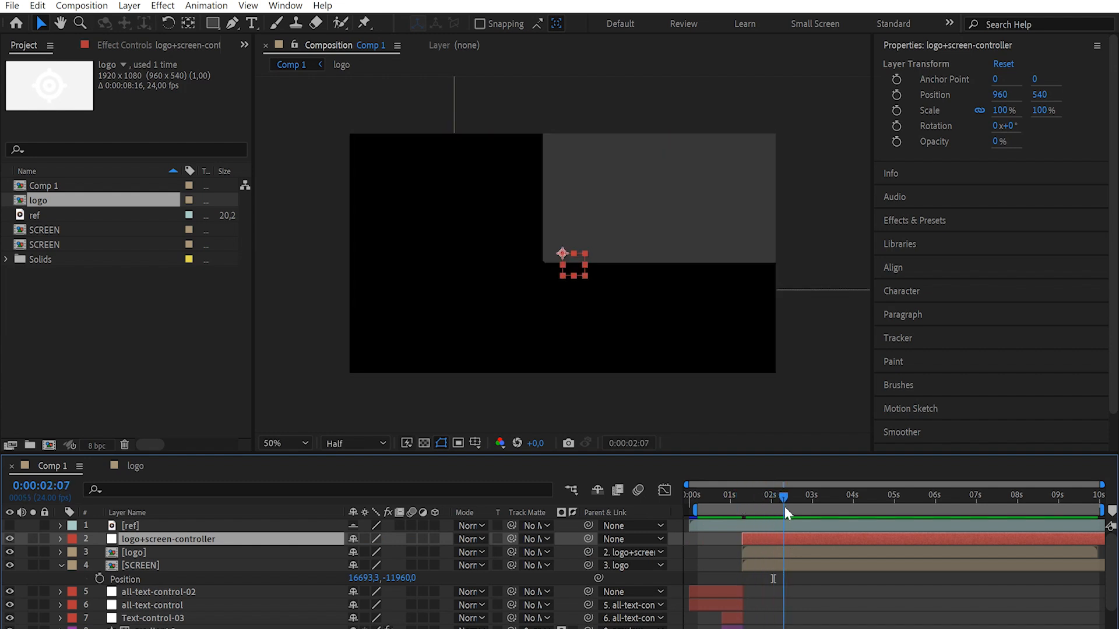
{"action": "left_click", "coordinate": [10, 525]}
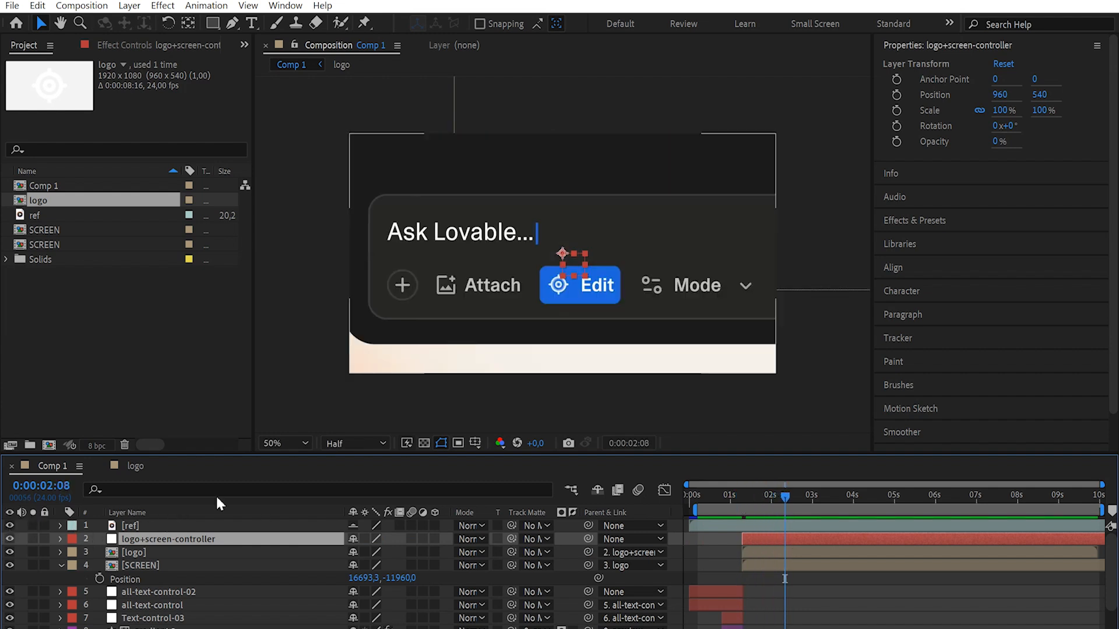
{"action": "left_click", "coordinate": [9, 525]}
{"action": "left_click", "coordinate": [757, 496]}
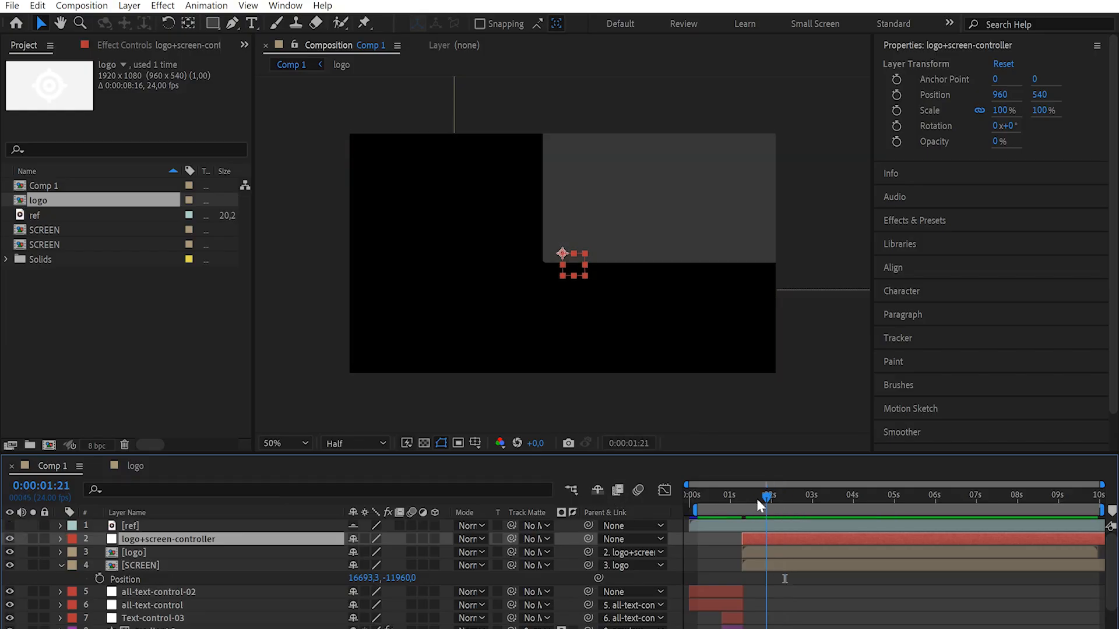
{"action": "left_click", "coordinate": [768, 500]}
{"action": "left_click", "coordinate": [188, 554]}
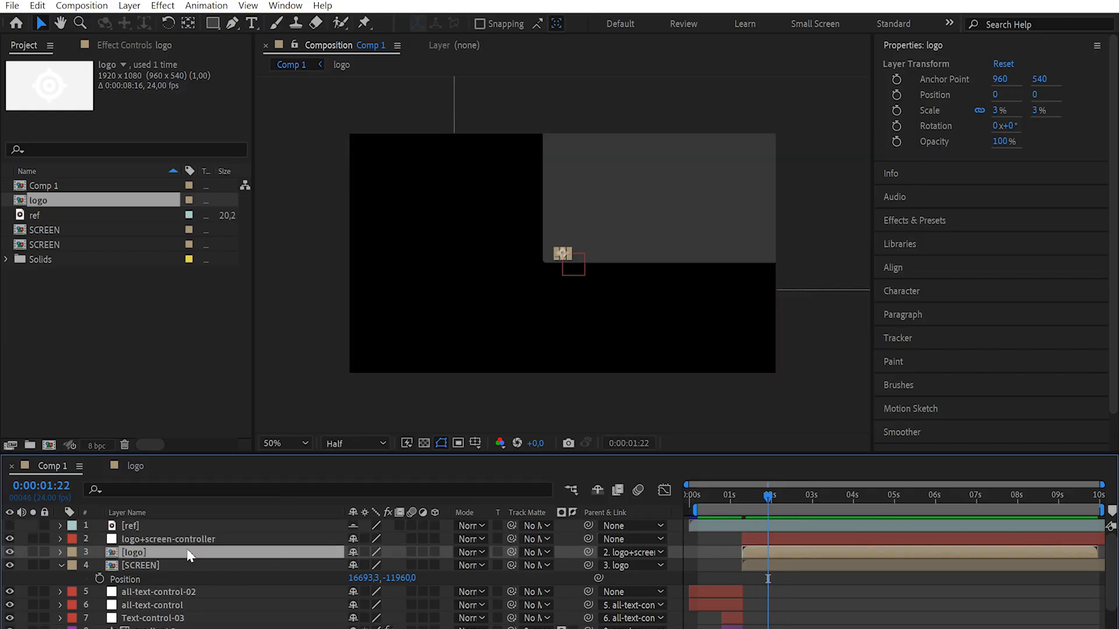
{"action": "key", "text": "s"}
{"action": "left_click", "coordinate": [383, 565]}
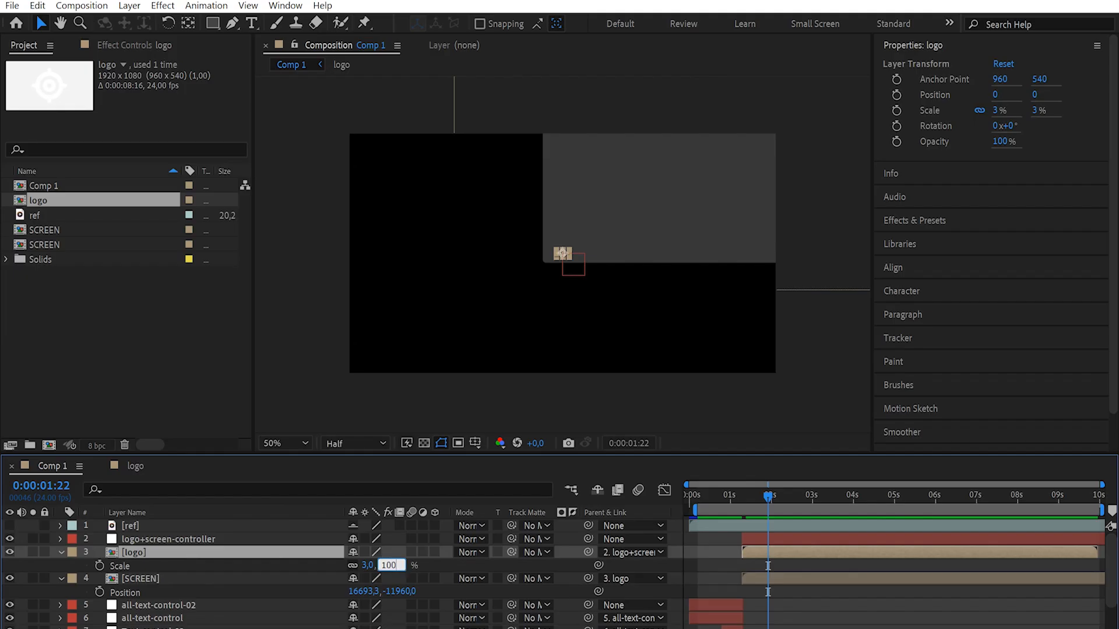
{"action": "type", "text": "100"}
{"action": "key", "text": "Return"}
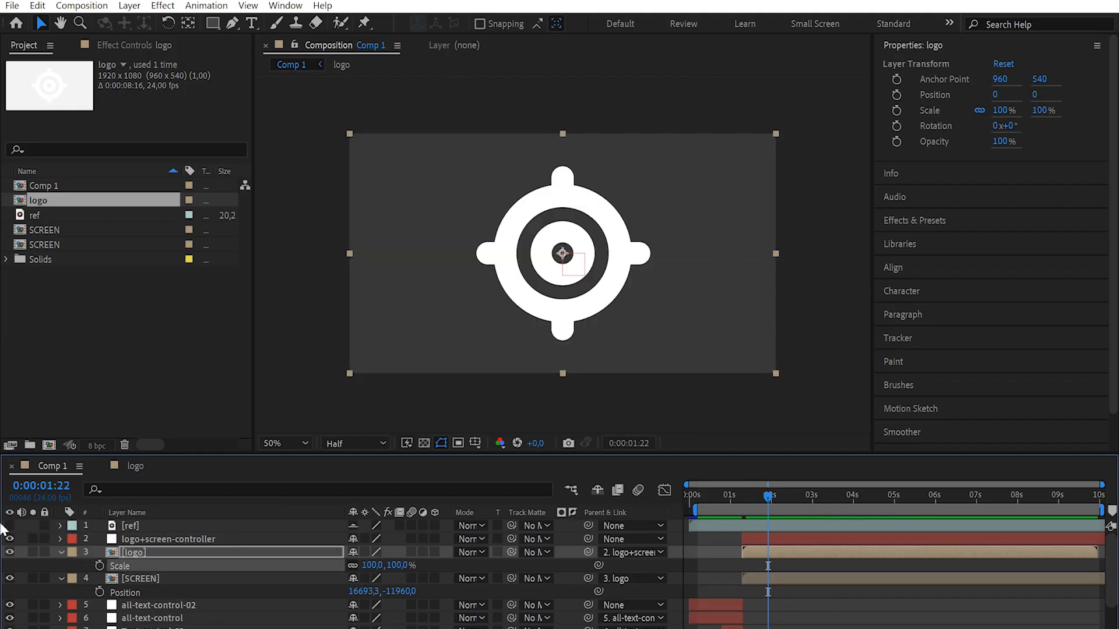
Step: Compare the logo's size with the ref layer at 0:00:01:21 by showing and hiding the reference
{"action": "left_click", "coordinate": [10, 526]}
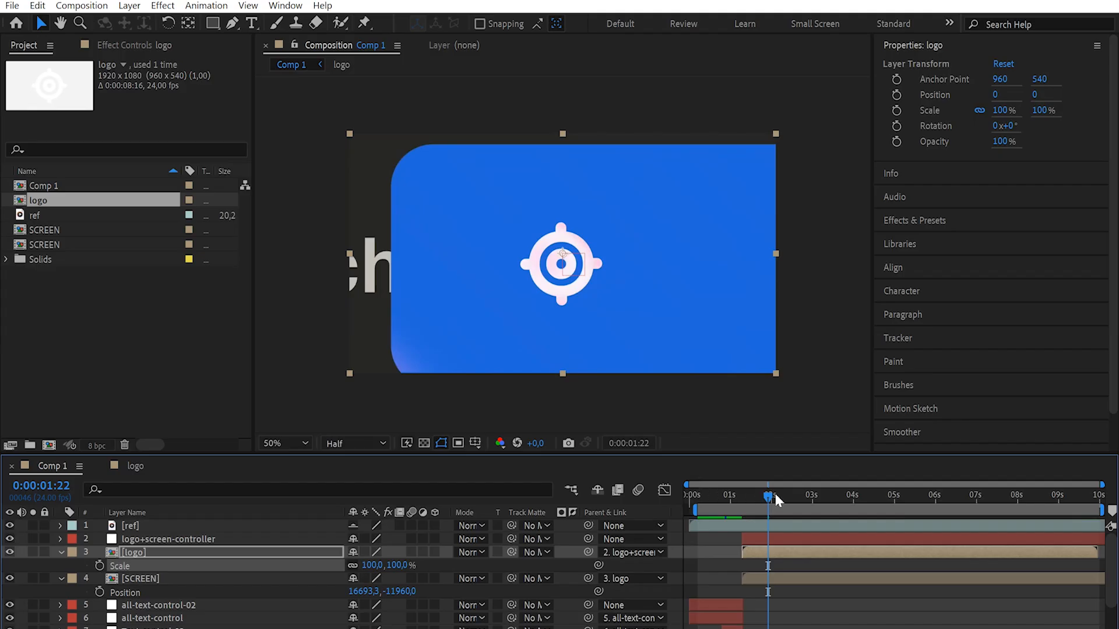
{"action": "left_click_drag", "start_coordinate": [768, 498], "coordinate": [766, 505]}
{"action": "left_click", "coordinate": [169, 537]}
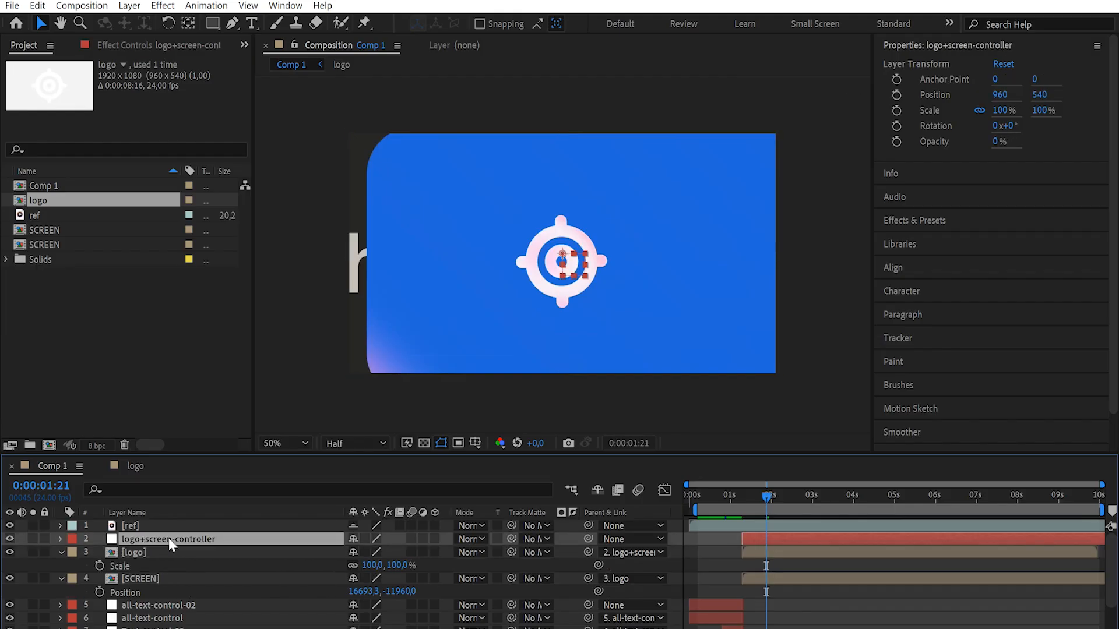
{"action": "left_click", "coordinate": [10, 526]}
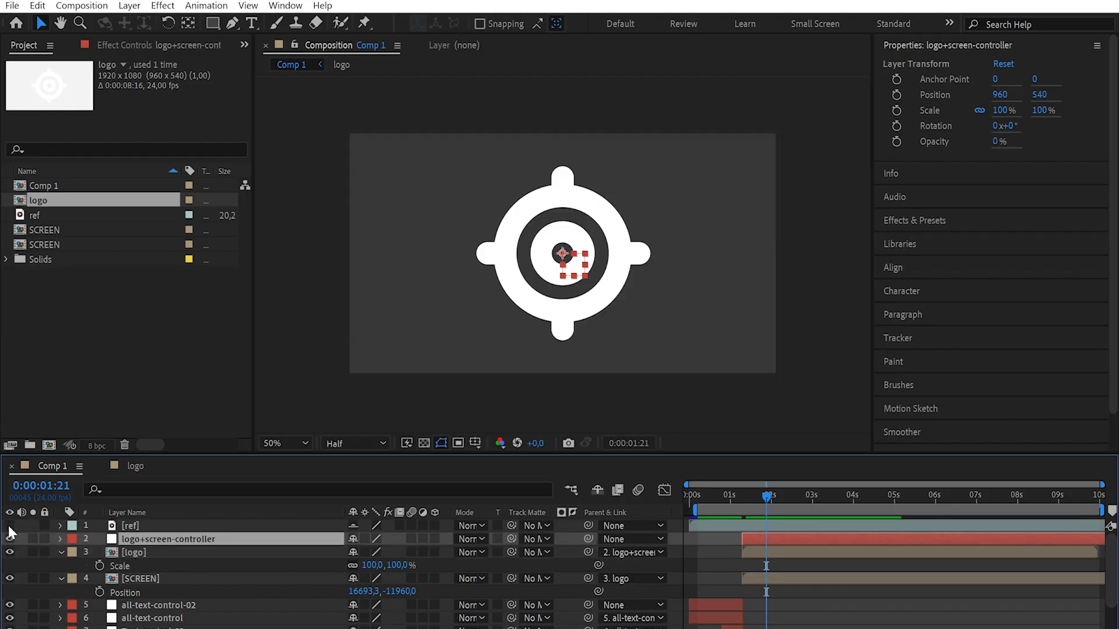
{"action": "left_click", "coordinate": [159, 528]}
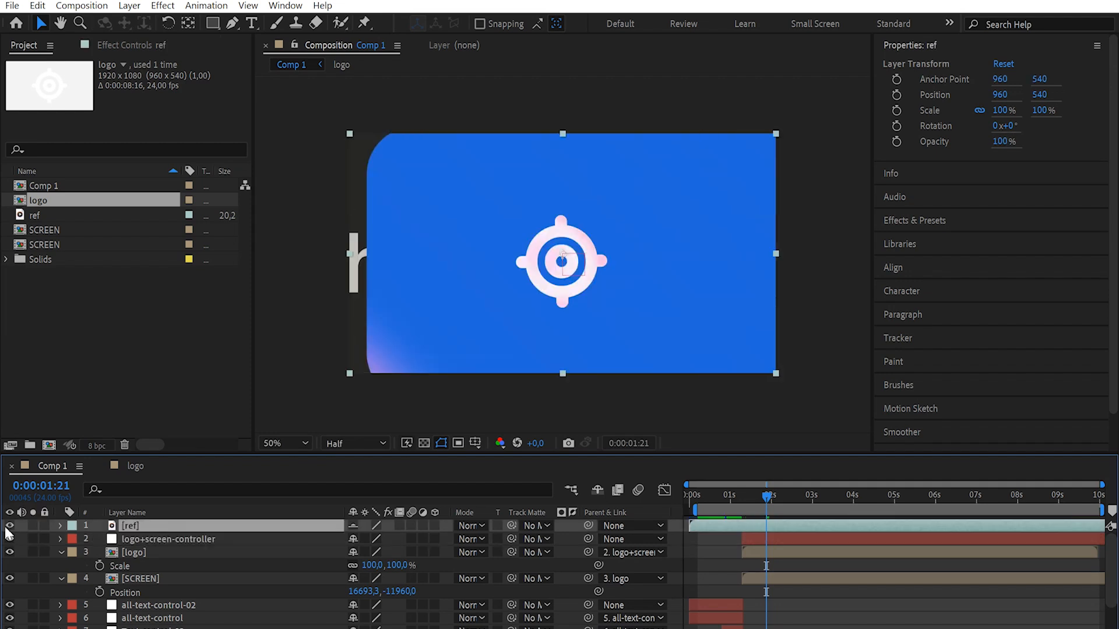
{"action": "left_click", "coordinate": [10, 526]}
Step: Reveal the controller null's Scale, and keyframe the logo layer's Scale at 79% at 0:00:01:21
{"action": "left_click", "coordinate": [169, 539]}
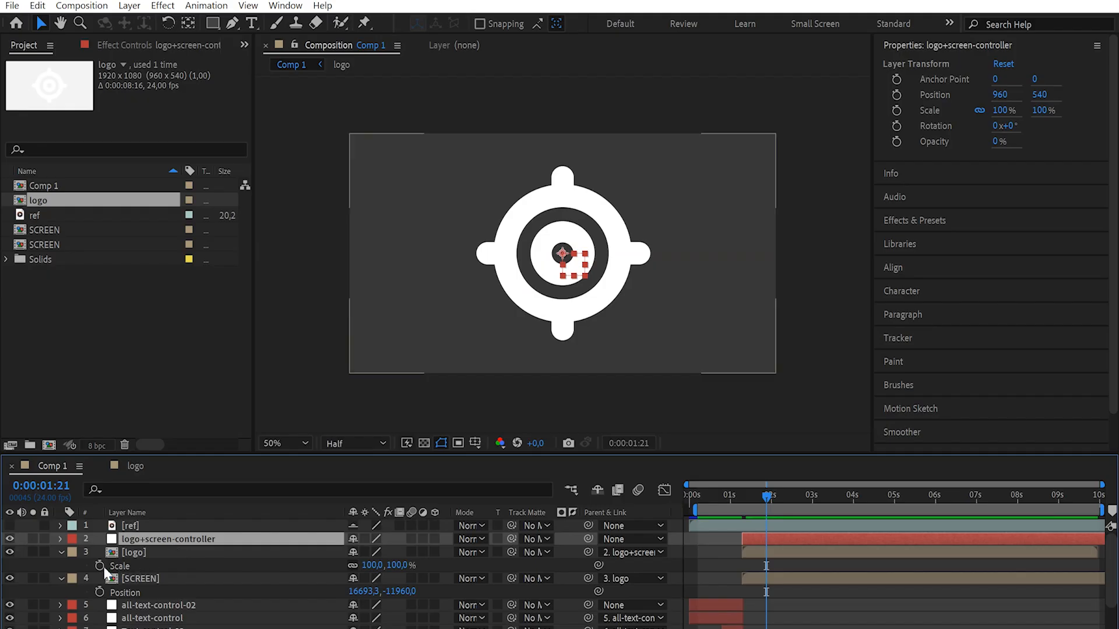
{"action": "key", "text": "s"}
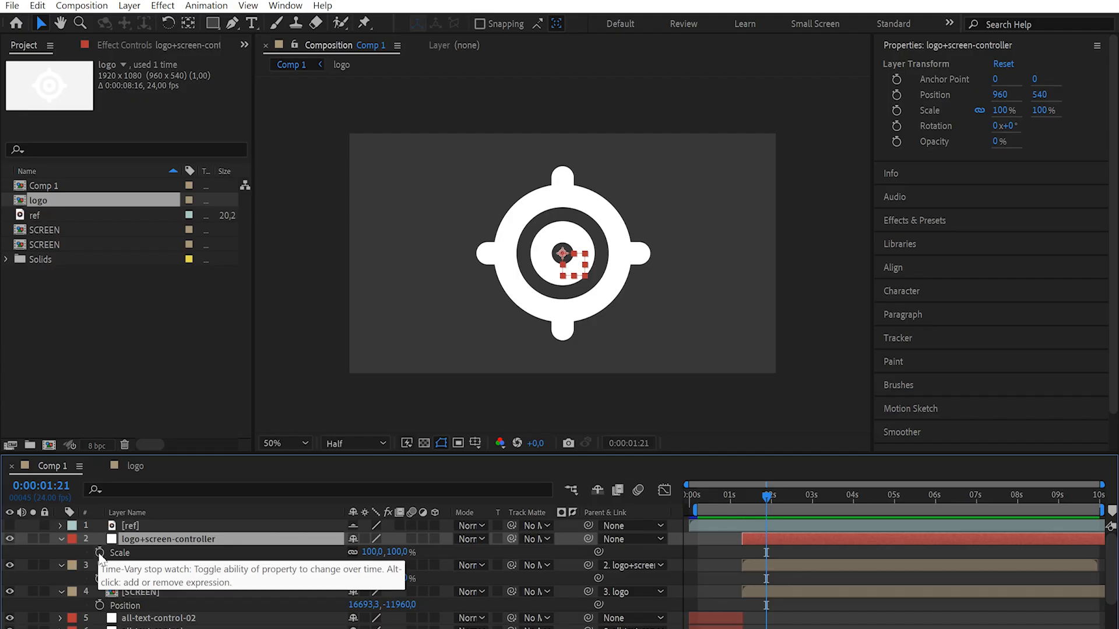
{"action": "left_click", "coordinate": [152, 565]}
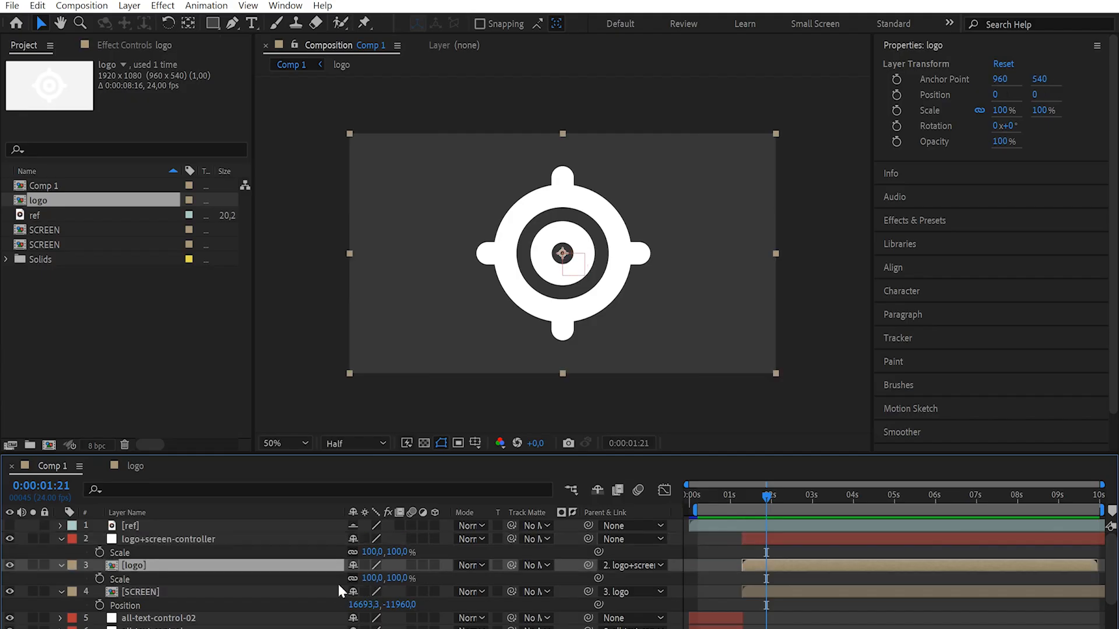
{"action": "left_click", "coordinate": [100, 579]}
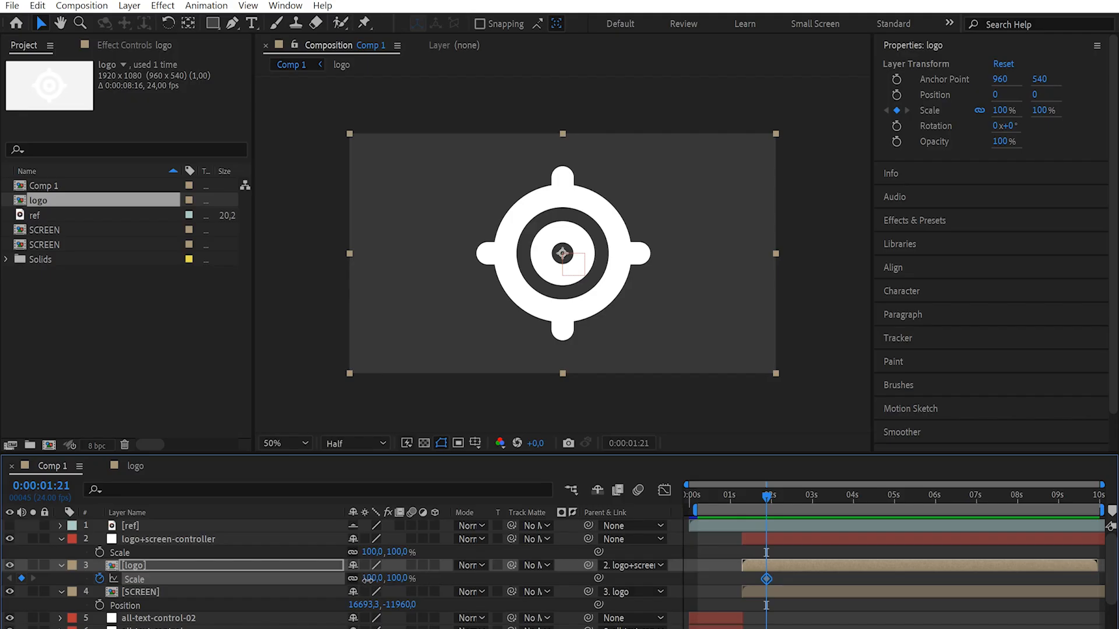
{"action": "left_click_drag", "start_coordinate": [370, 578], "coordinate": [349, 579]}
Step: Add a 934% Scale keyframe to the logo layer at 0:00:01:08, checking the ref layer for timing and size
{"action": "left_click_drag", "start_coordinate": [758, 499], "coordinate": [742, 497]}
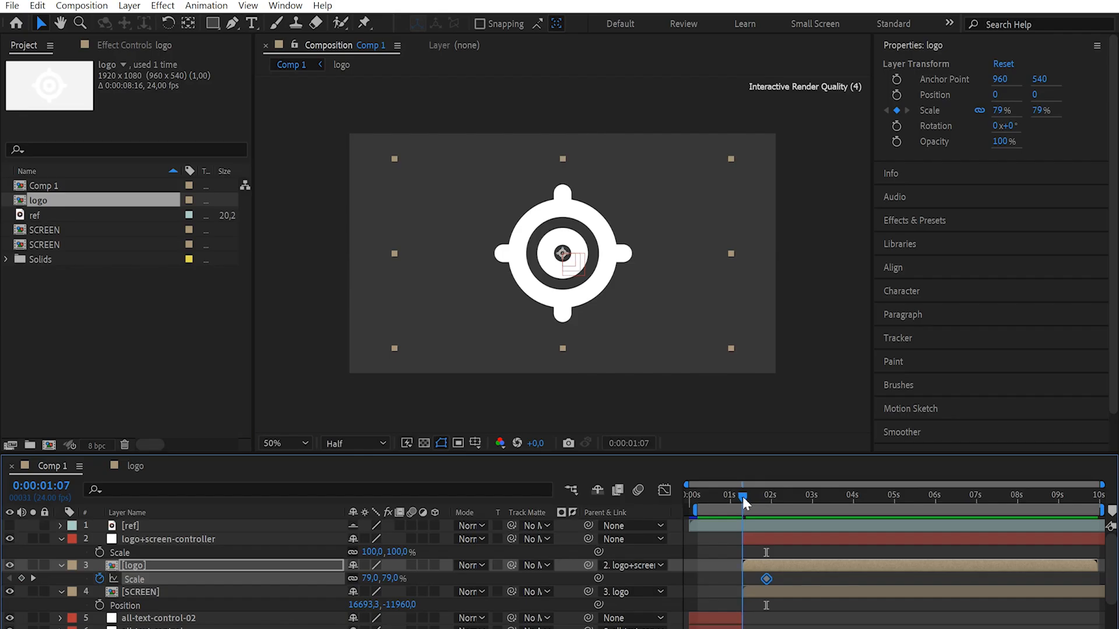
{"action": "left_click", "coordinate": [11, 526]}
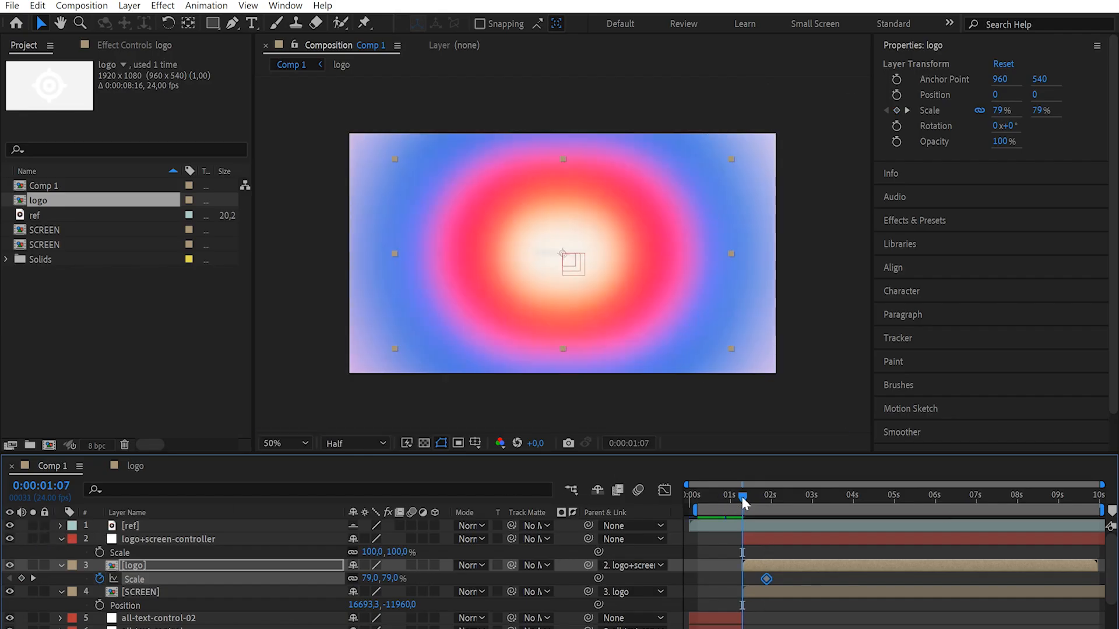
{"action": "left_click_drag", "start_coordinate": [744, 500], "coordinate": [745, 502]}
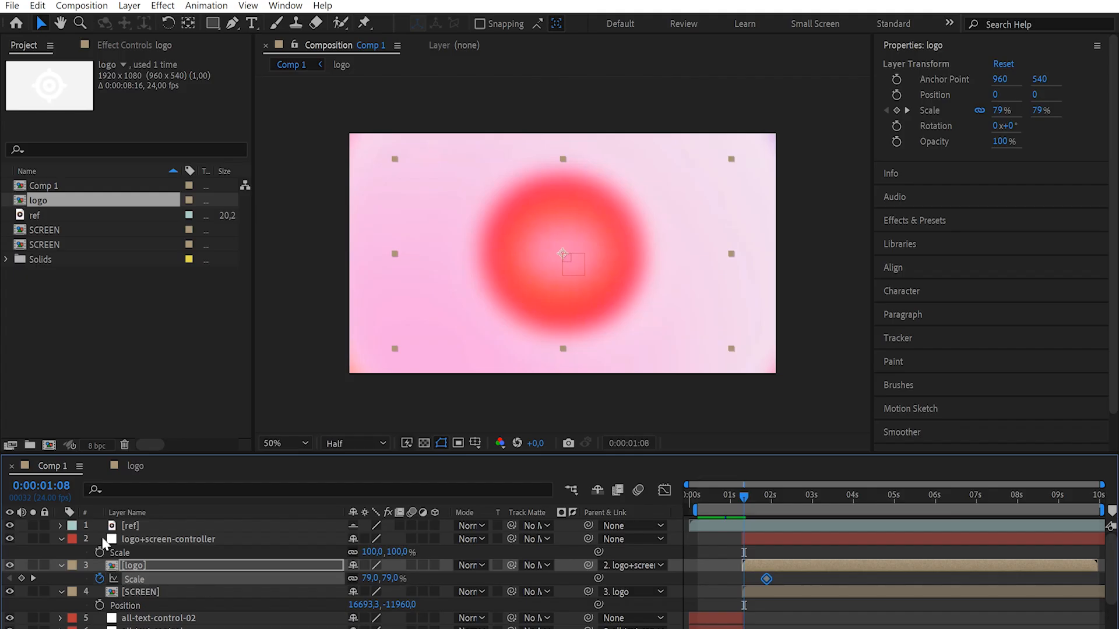
{"action": "left_click", "coordinate": [10, 526]}
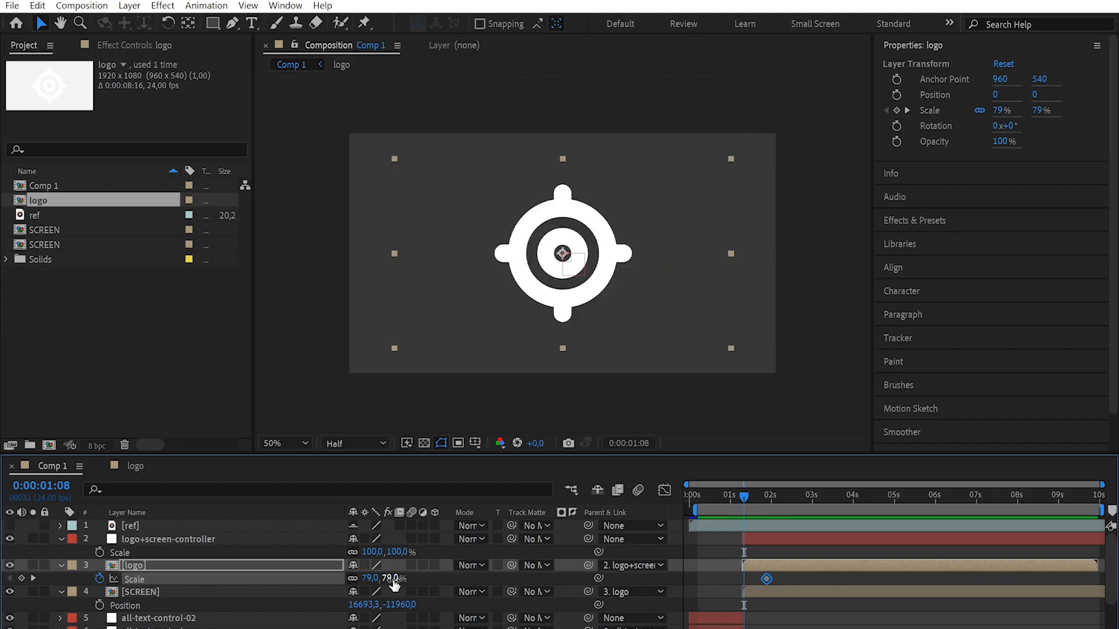
{"action": "left_click_drag", "start_coordinate": [394, 584], "coordinate": [606, 581]}
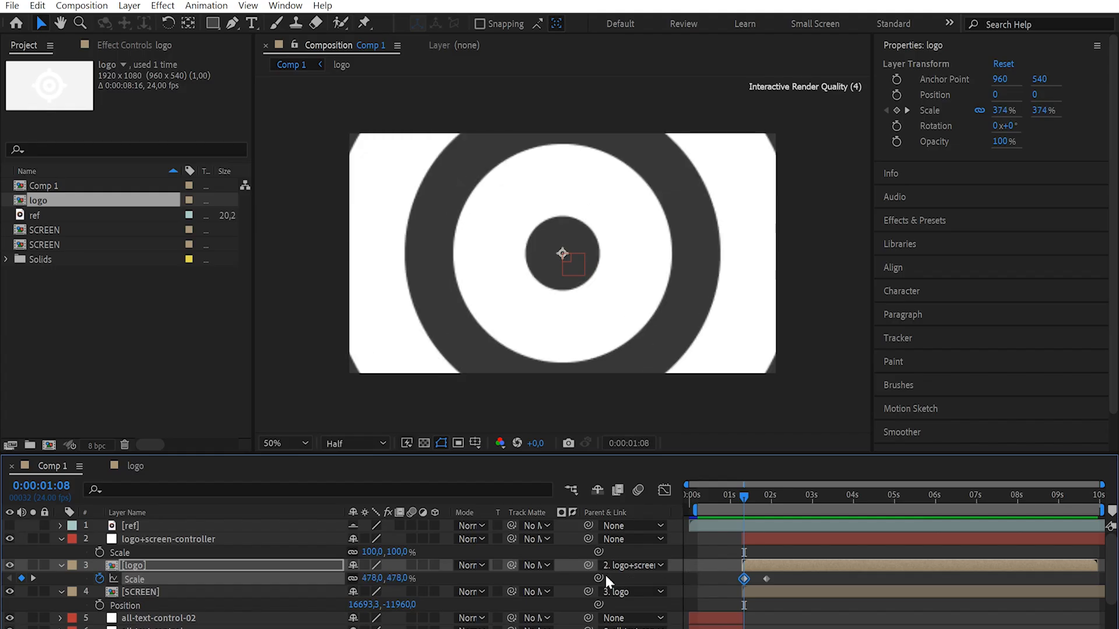
{"action": "left_click_drag", "start_coordinate": [399, 580], "coordinate": [470, 578]}
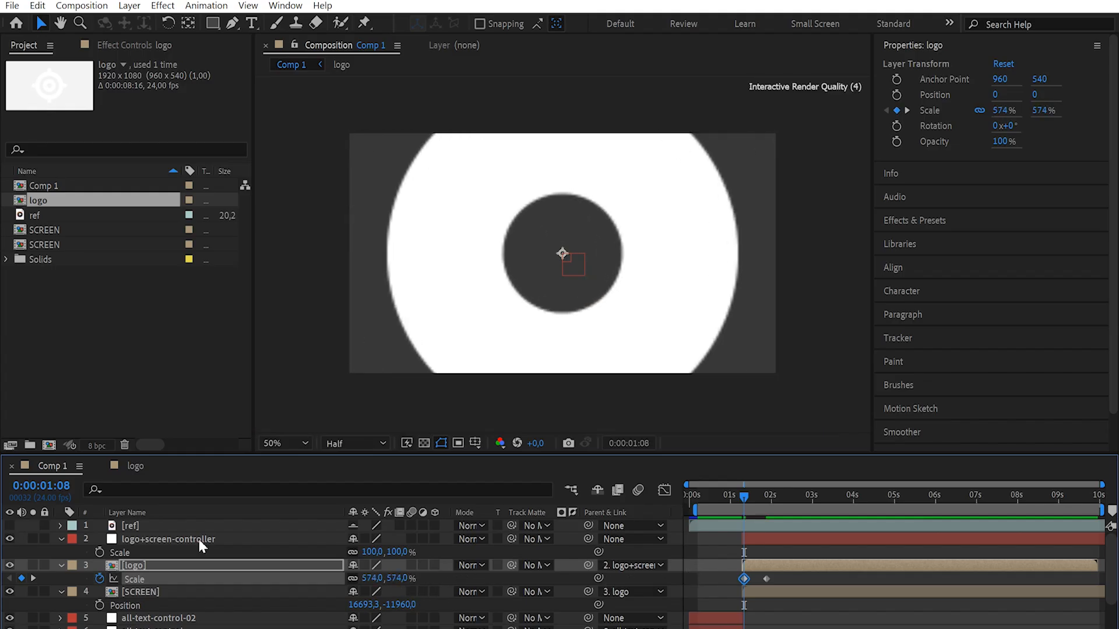
{"action": "left_click", "coordinate": [10, 526]}
{"action": "left_click", "coordinate": [10, 527]}
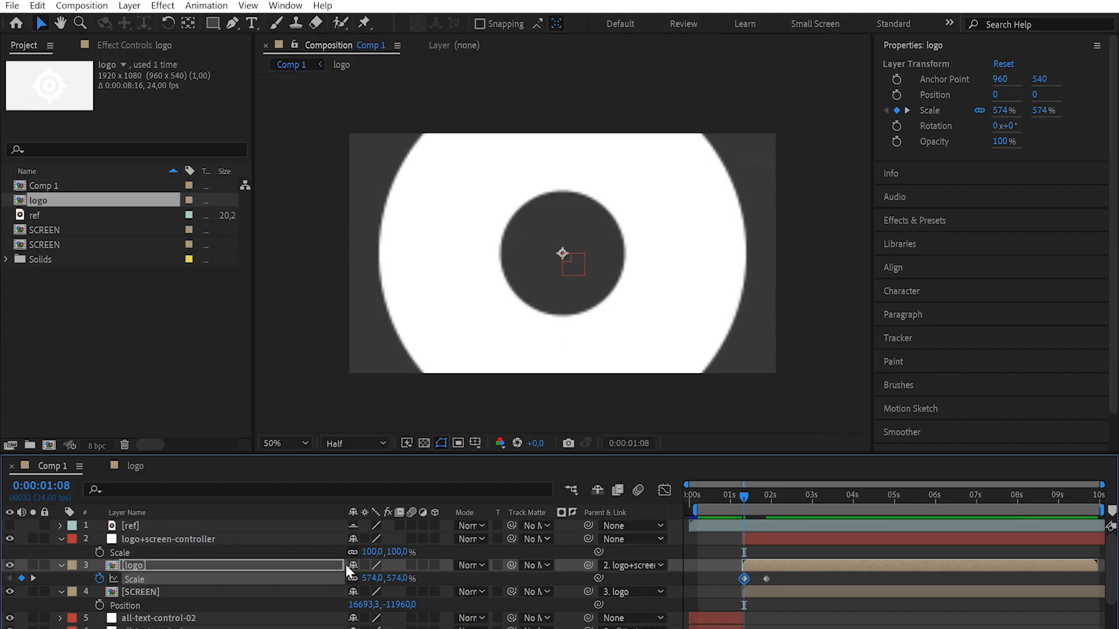
{"action": "left_click_drag", "start_coordinate": [400, 579], "coordinate": [689, 601]}
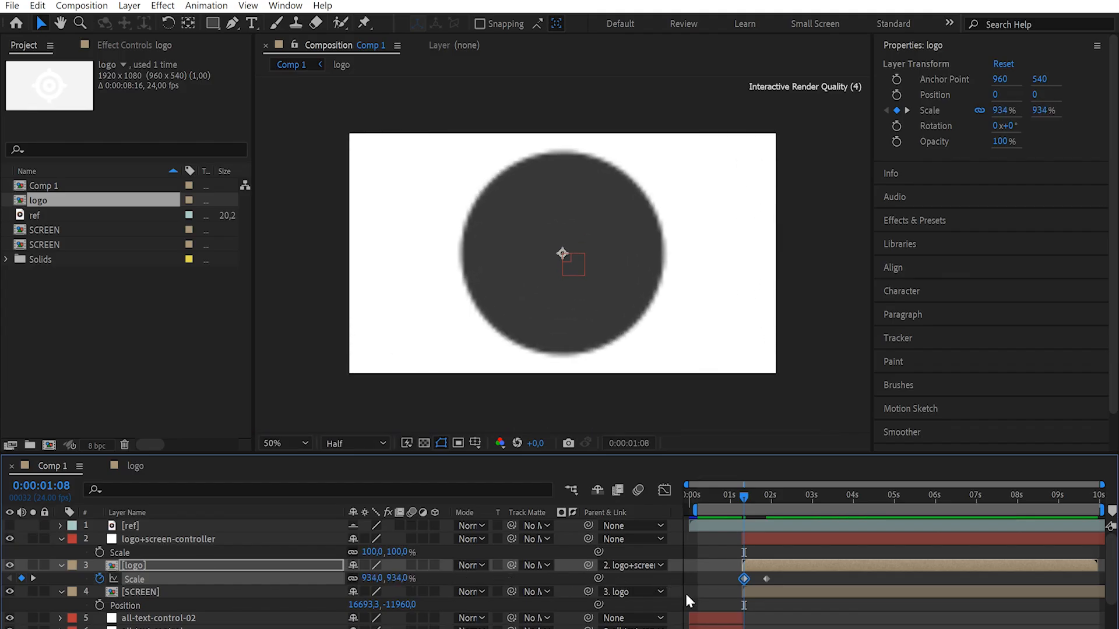
{"action": "left_click", "coordinate": [11, 526]}
{"action": "left_click", "coordinate": [11, 526]}
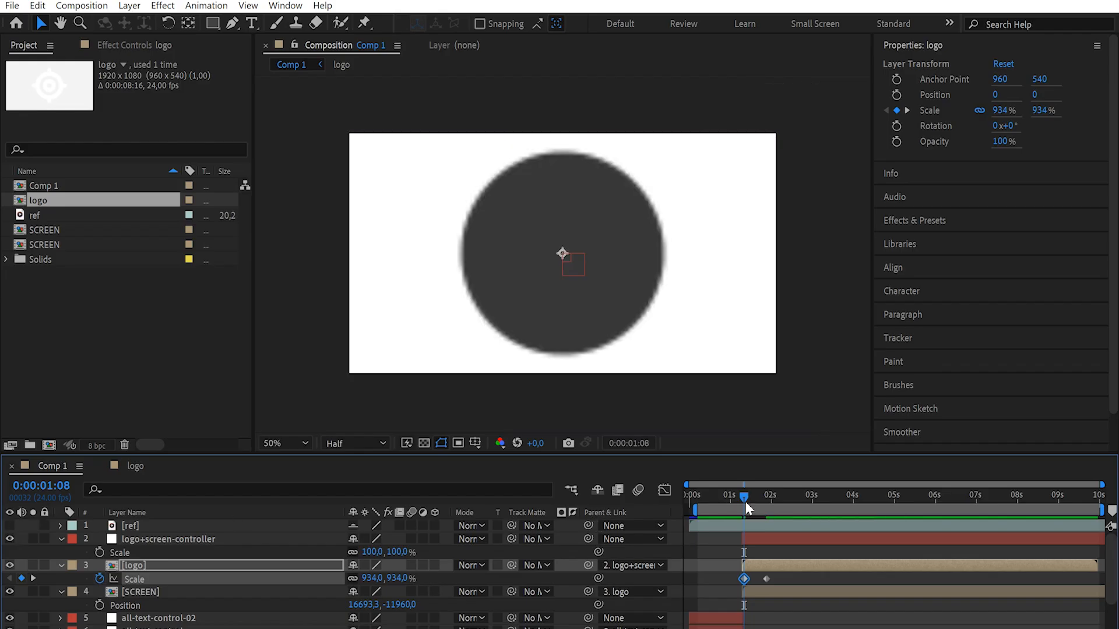
Step: Compare the logo with the ref layer at 0:00:01:21 and set its Scale keyframe there to 57%
{"action": "left_click_drag", "start_coordinate": [746, 498], "coordinate": [769, 506]}
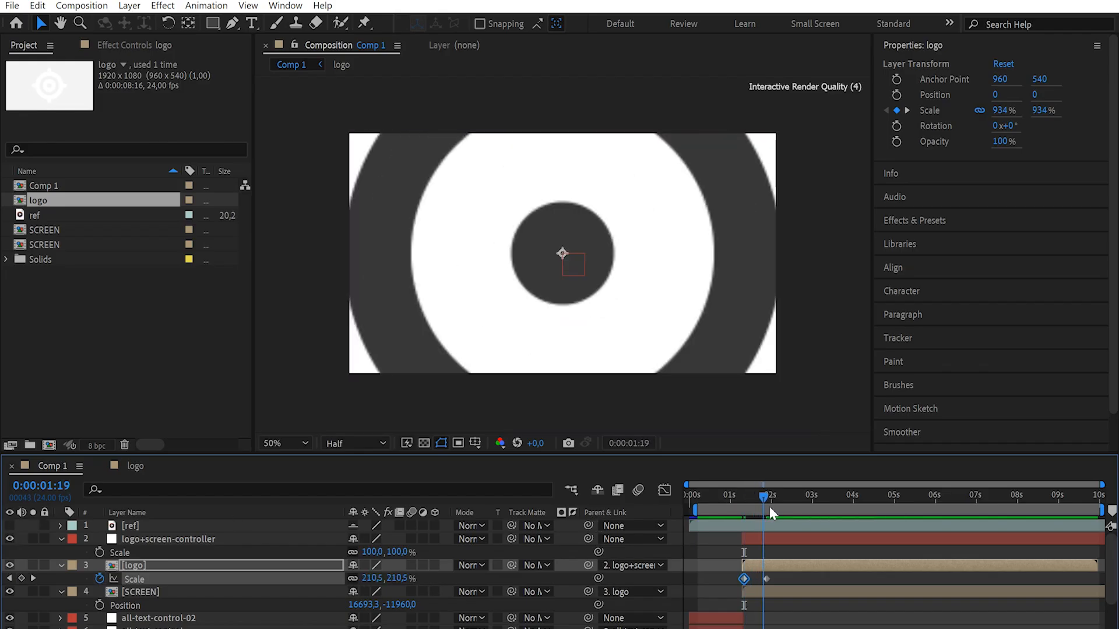
{"action": "left_click", "coordinate": [10, 526]}
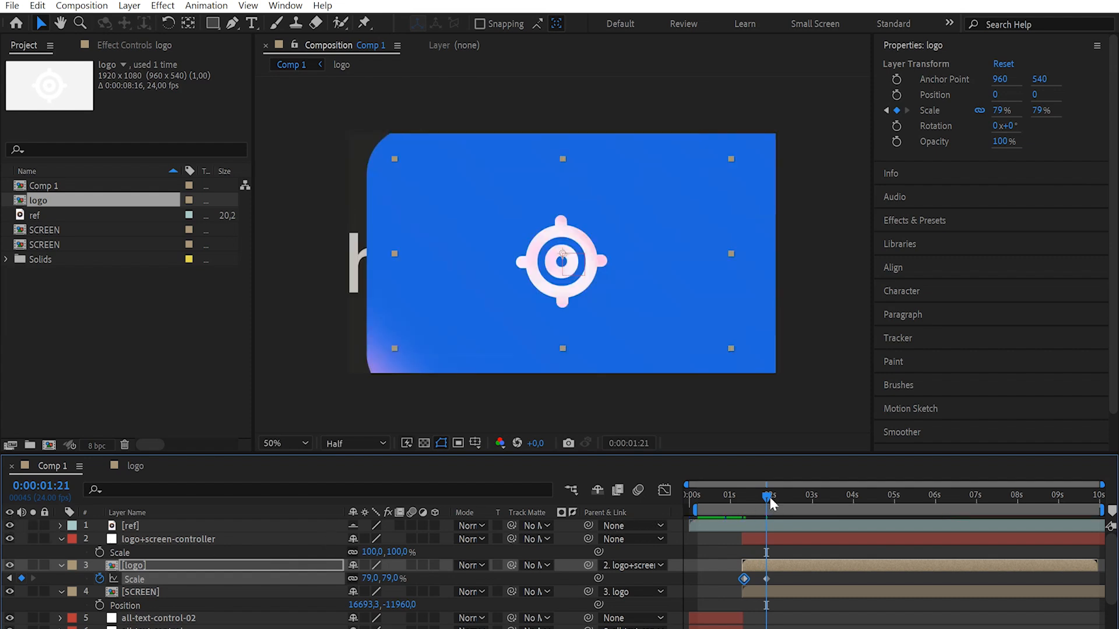
{"action": "left_click_drag", "start_coordinate": [769, 503], "coordinate": [767, 505]}
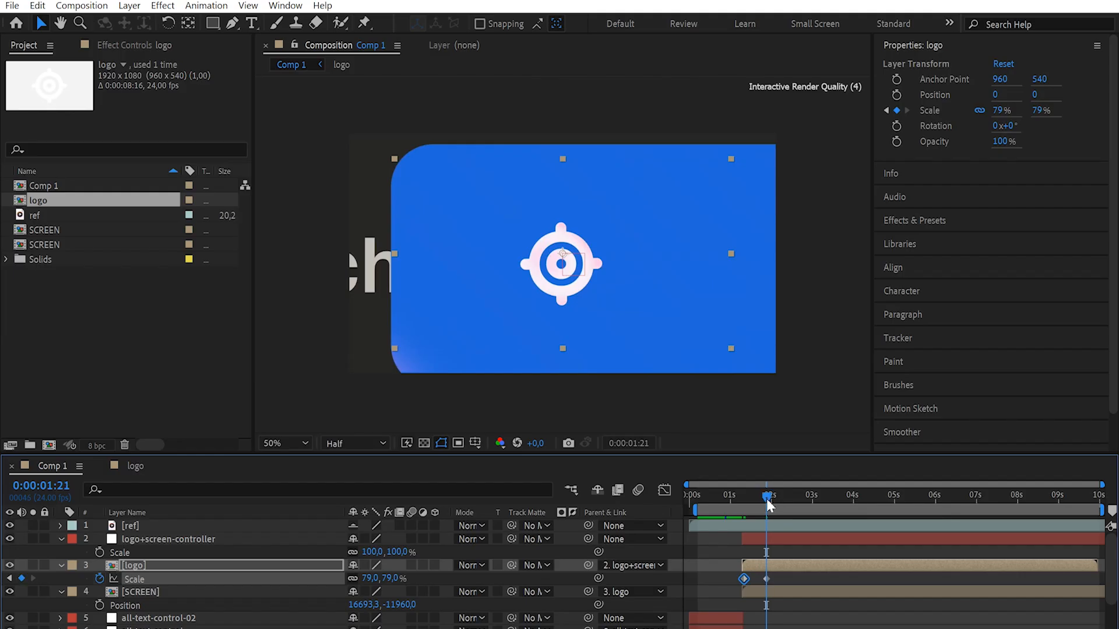
{"action": "left_click", "coordinate": [9, 525]}
{"action": "left_click_drag", "start_coordinate": [371, 578], "coordinate": [352, 580]}
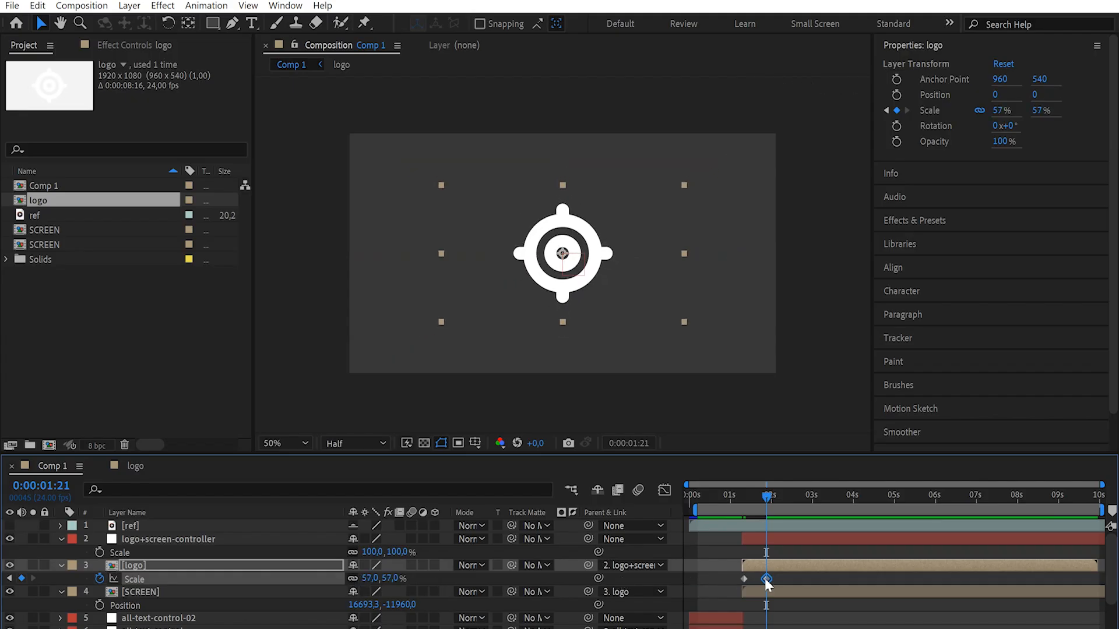
Step: Apply Easy Ease to both of the logo layer's Scale keyframes
{"action": "left_click_drag", "start_coordinate": [784, 576], "coordinate": [744, 586]}
{"action": "right_click", "coordinate": [743, 581]}
{"action": "mouse_move", "coordinate": [840, 570]}
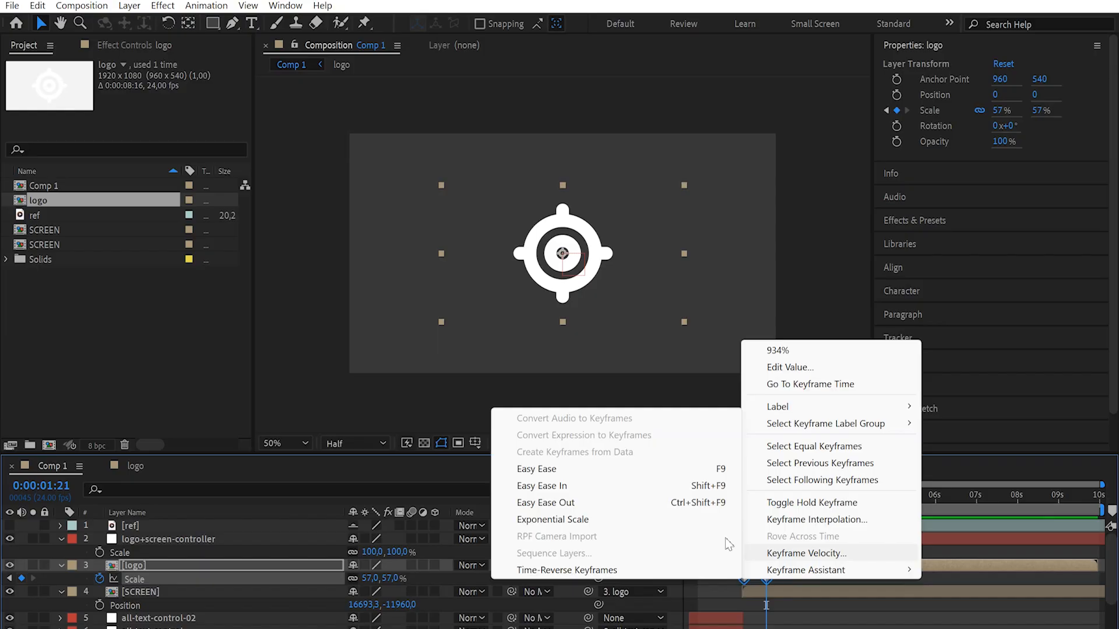
{"action": "left_click", "coordinate": [542, 471]}
Step: Set the incoming and outgoing velocity influence of both logo Scale keyframes to 100%
{"action": "right_click", "coordinate": [744, 579]}
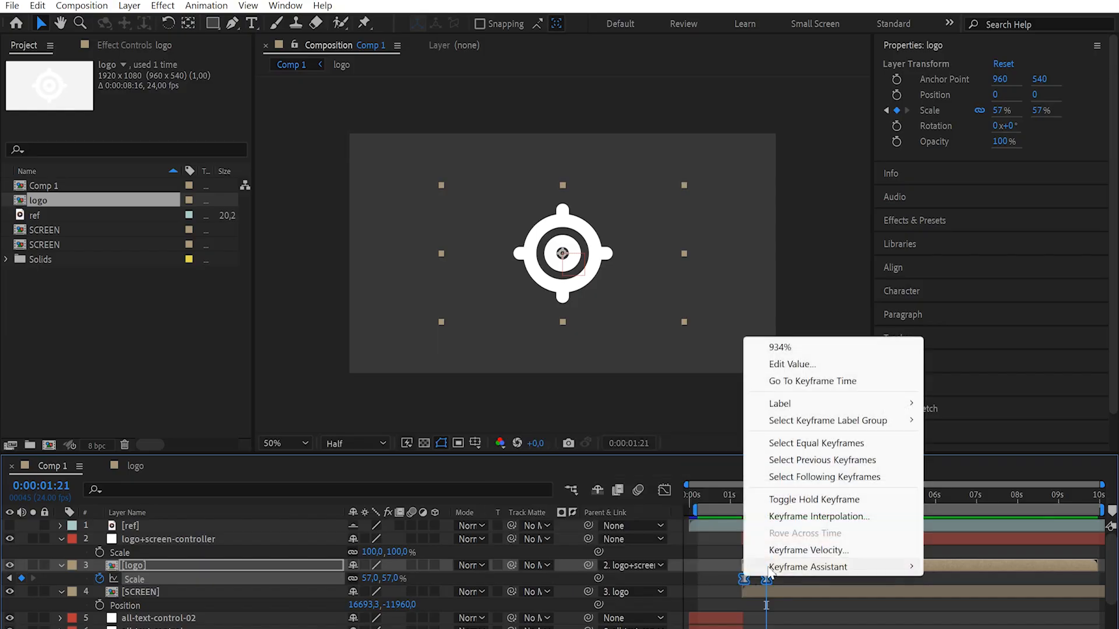
{"action": "left_click", "coordinate": [791, 549]}
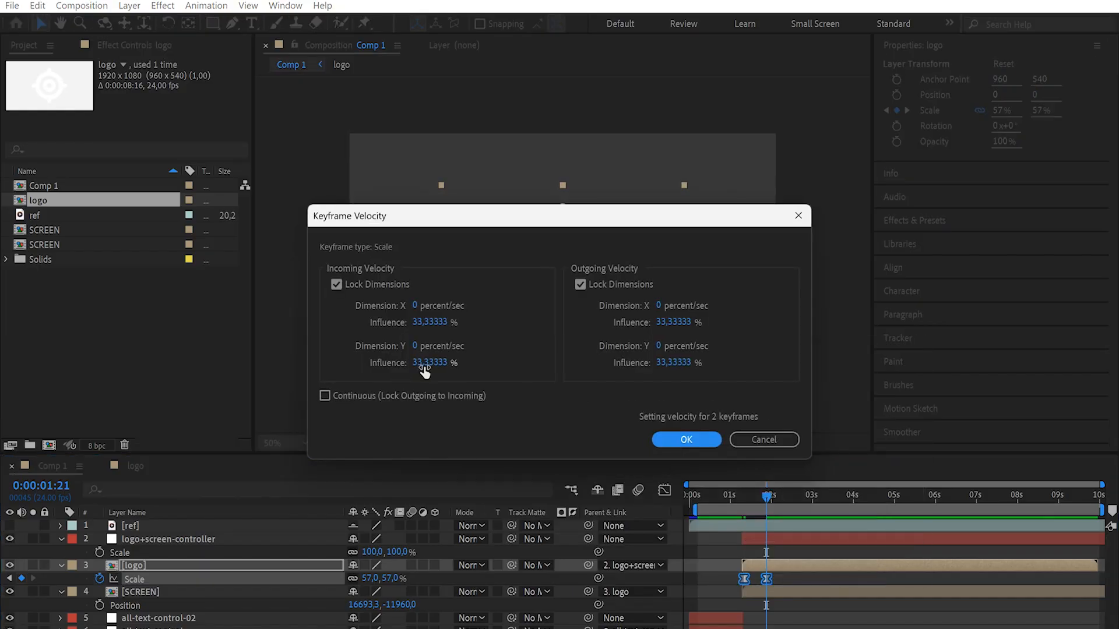
{"action": "left_click", "coordinate": [423, 363]}
{"action": "type", "text": "100"}
{"action": "left_click", "coordinate": [676, 361]}
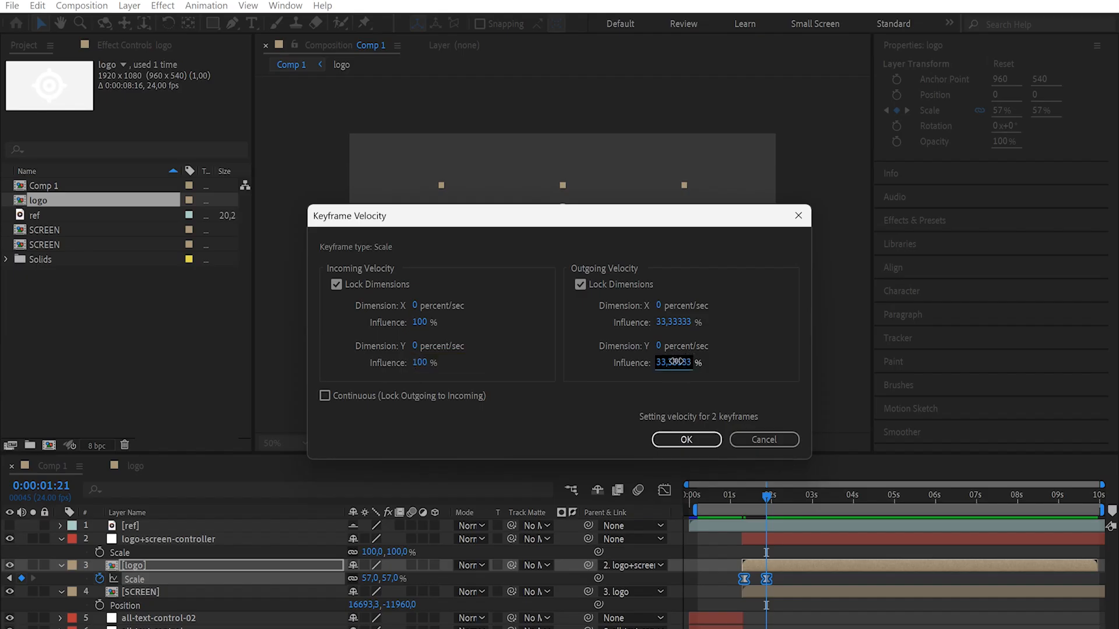
{"action": "type", "text": "100"}
{"action": "key", "text": "Return"}
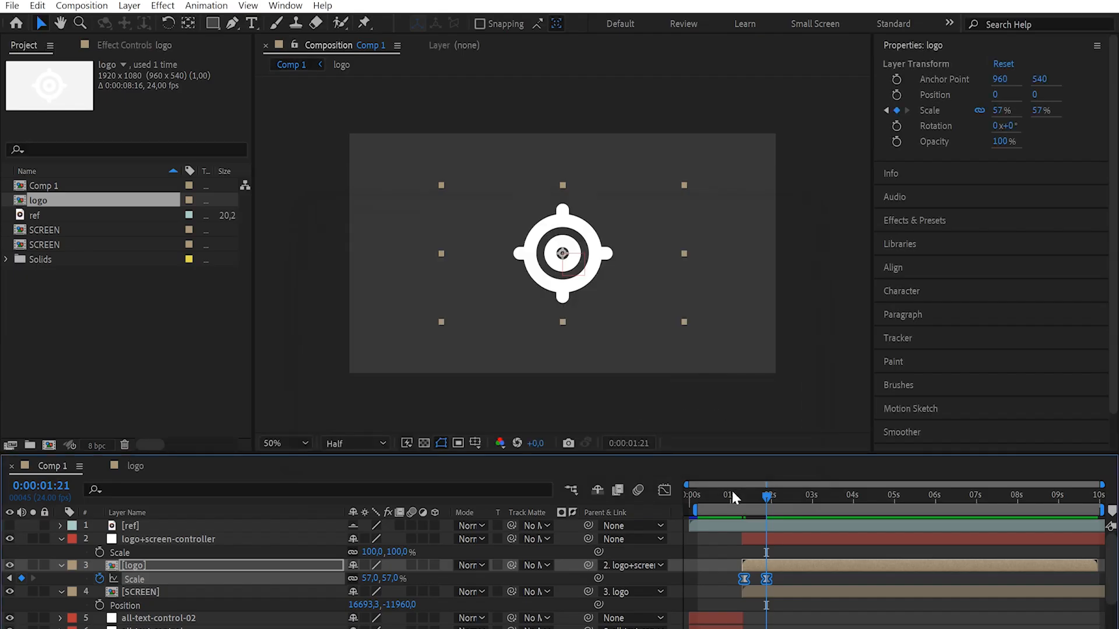
Step: Shift the SCREEN layer so it starts between the logo's two Scale keyframes, and preview the transition
{"action": "left_click_drag", "start_coordinate": [739, 493], "coordinate": [763, 504]}
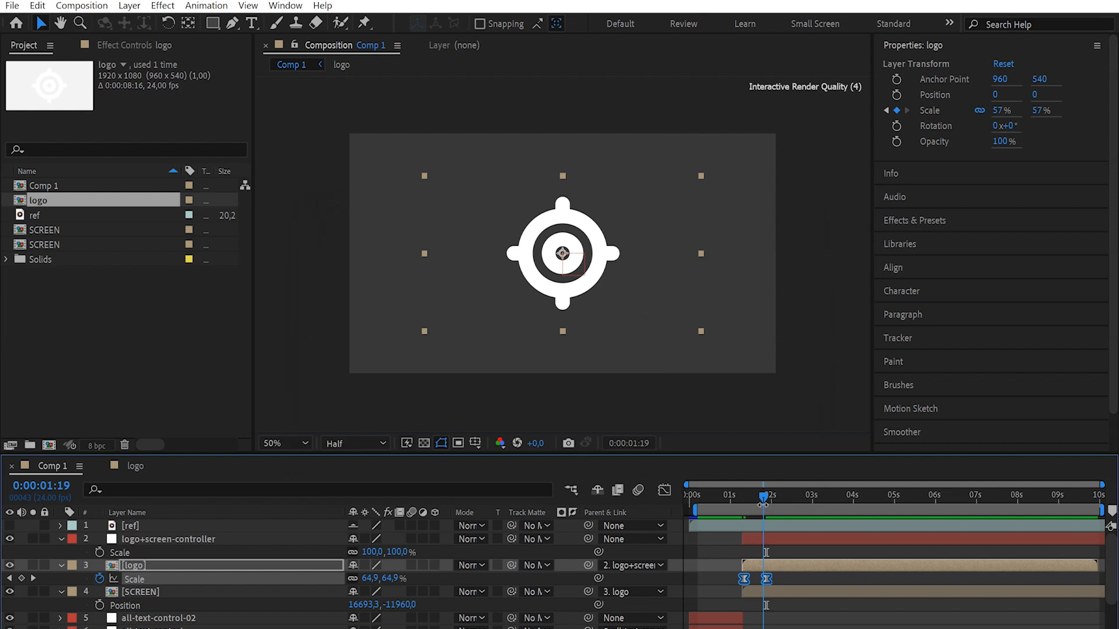
{"action": "left_click", "coordinate": [781, 596]}
{"action": "left_click", "coordinate": [757, 592]}
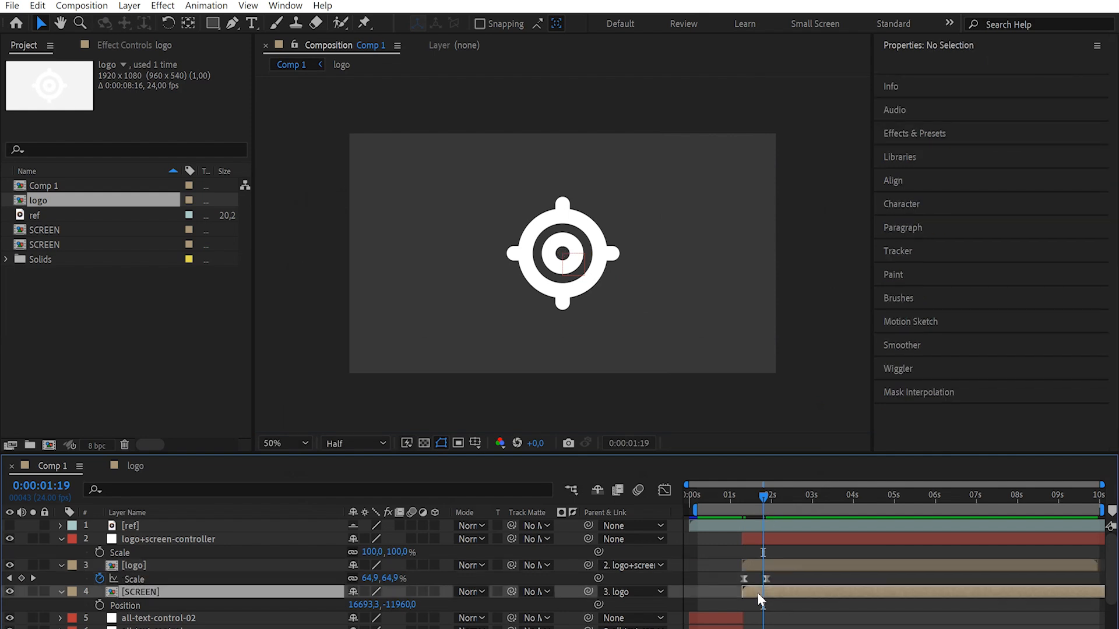
{"action": "left_click_drag", "start_coordinate": [757, 593], "coordinate": [771, 593]}
{"action": "left_click", "coordinate": [739, 499]}
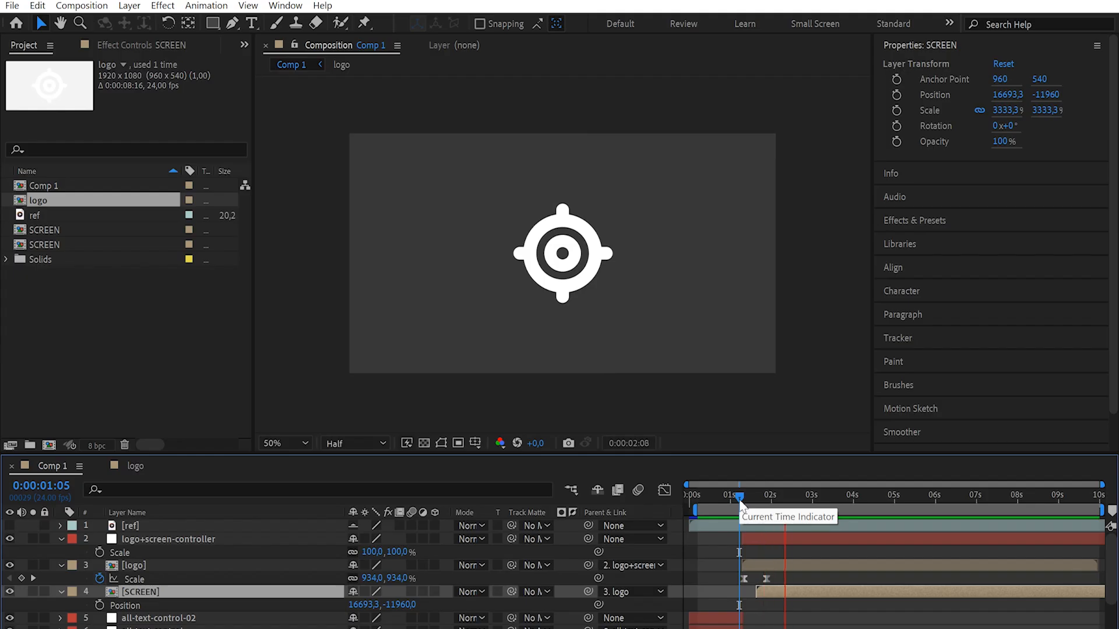
{"action": "left_click_drag", "start_coordinate": [739, 499], "coordinate": [698, 495]}
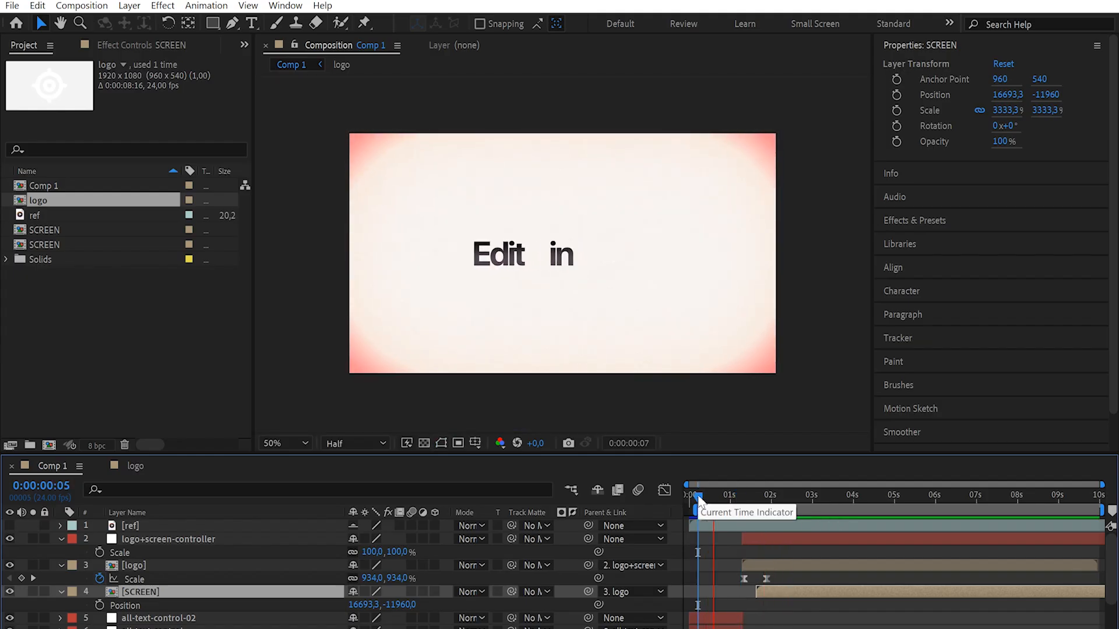
{"action": "key", "text": "space"}
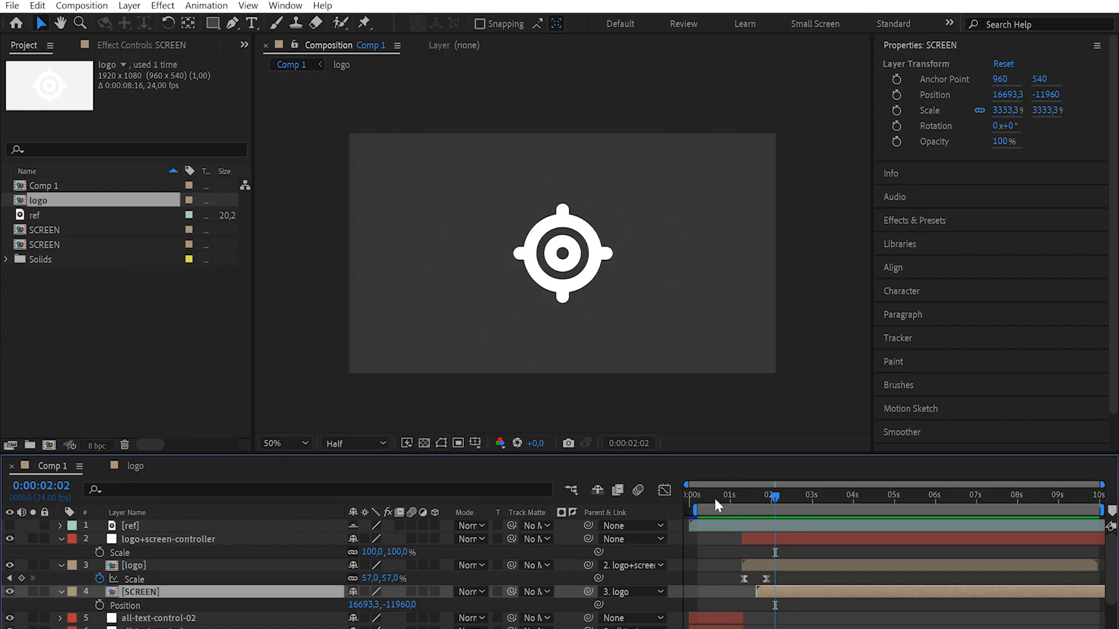
{"action": "mouse_move", "coordinate": [743, 499]}
{"action": "left_mouse_down"}
{"action": "mouse_move", "coordinate": [756, 507]}
{"action": "mouse_move", "coordinate": [746, 505]}
{"action": "left_mouse_up"}
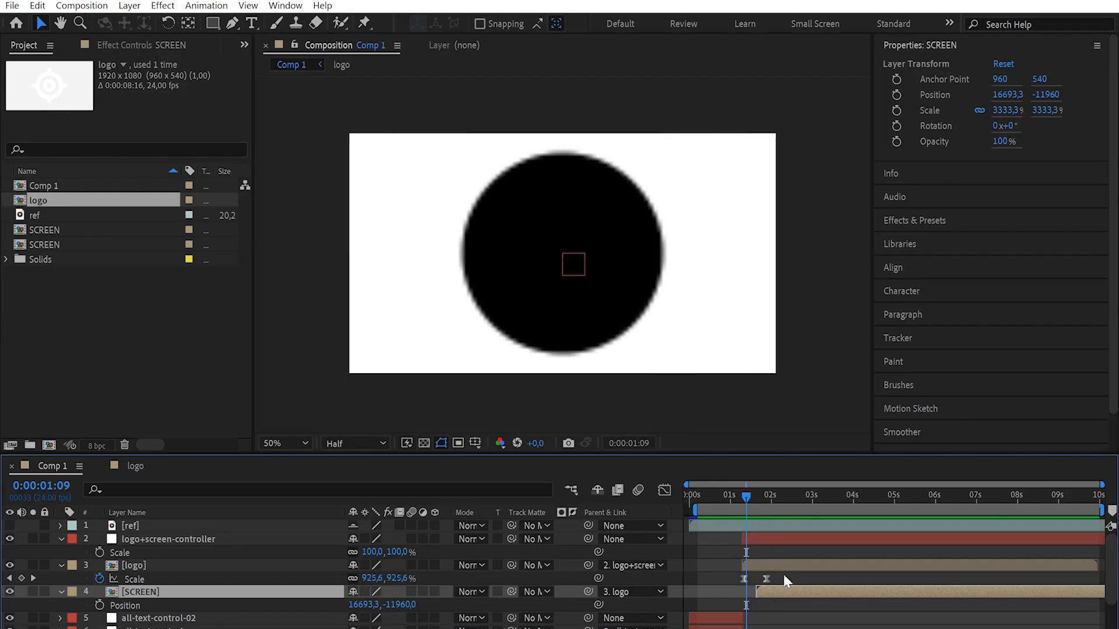
Step: Reshape the logo's Scale speed curve by shortening the first keyframe's outgoing and the second's incoming influence, then preview it
{"action": "left_click", "coordinate": [762, 580]}
{"action": "left_click_drag", "start_coordinate": [763, 584], "coordinate": [726, 589]}
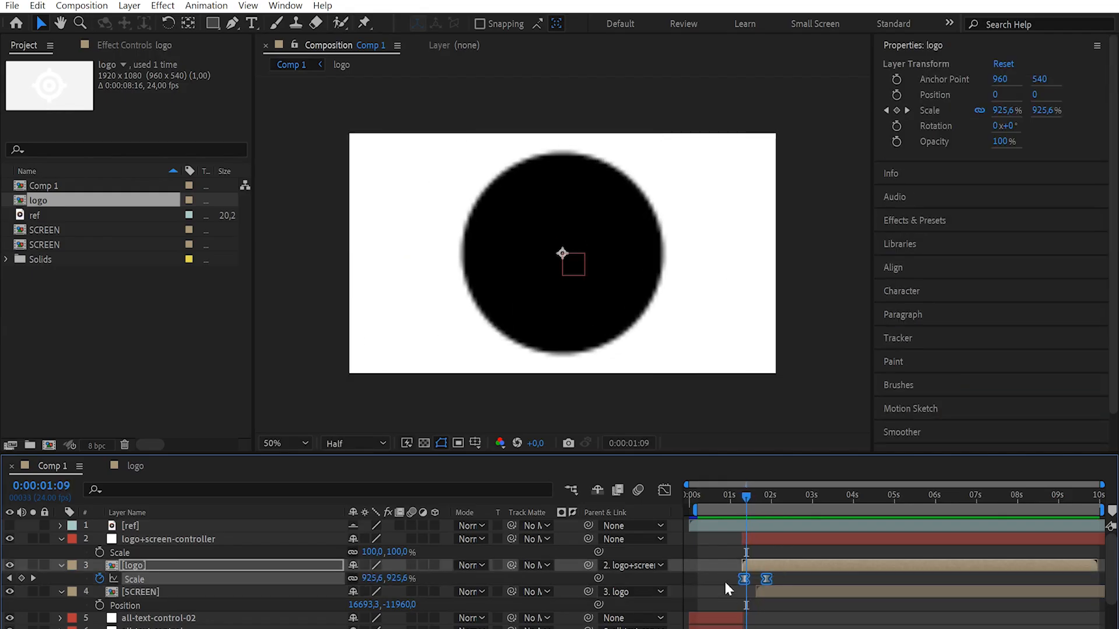
{"action": "left_click", "coordinate": [663, 490]}
{"action": "left_click", "coordinate": [836, 628]}
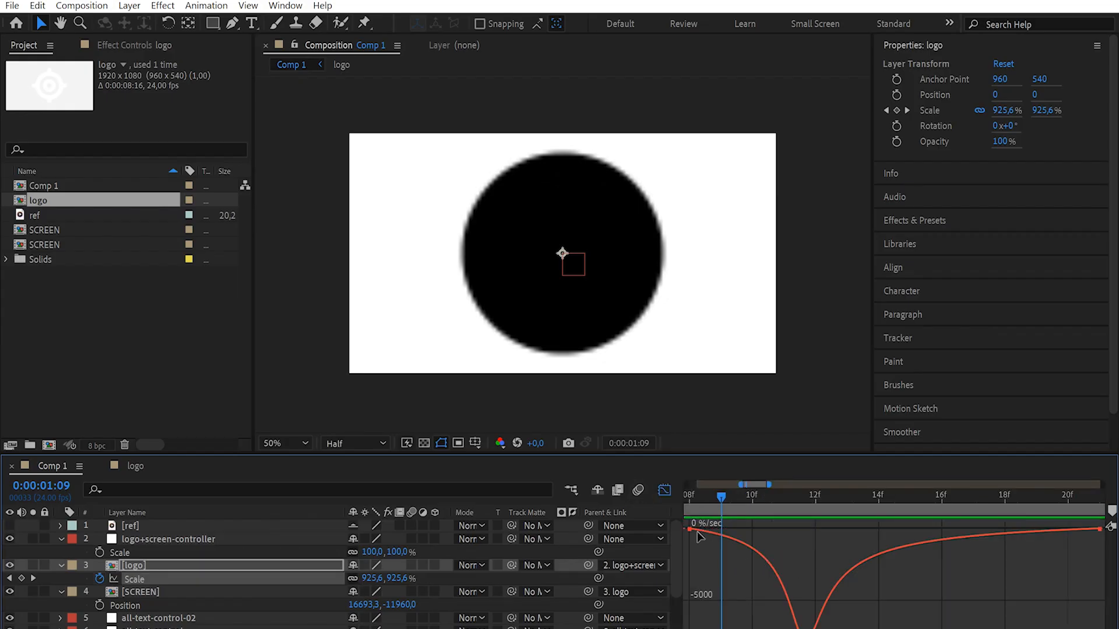
{"action": "left_click", "coordinate": [694, 532]}
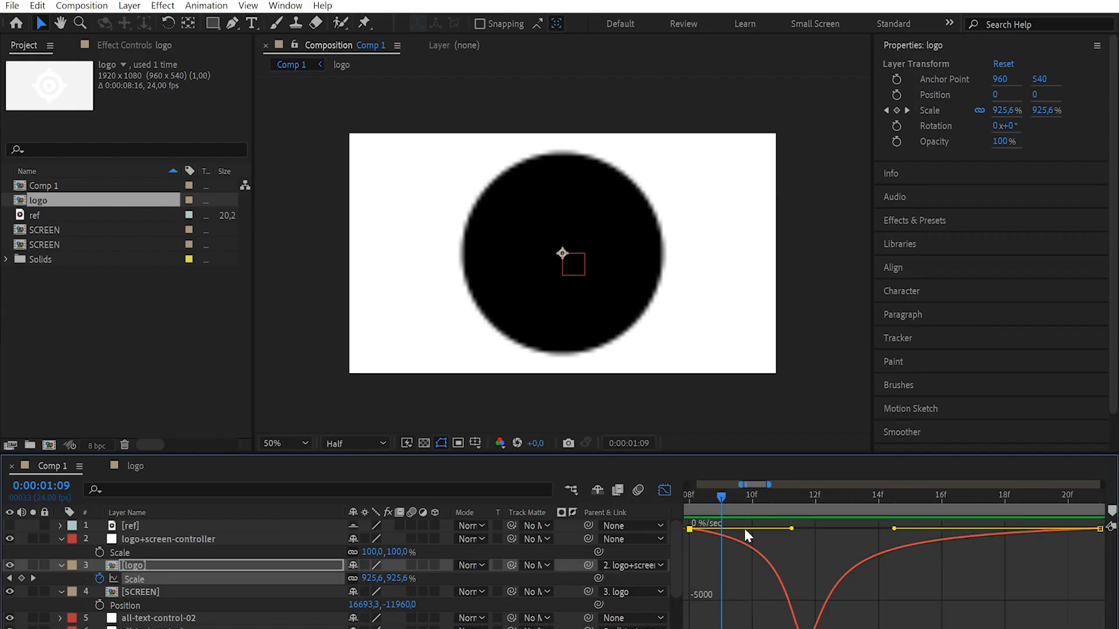
{"action": "left_click_drag", "start_coordinate": [792, 528], "coordinate": [744, 529]}
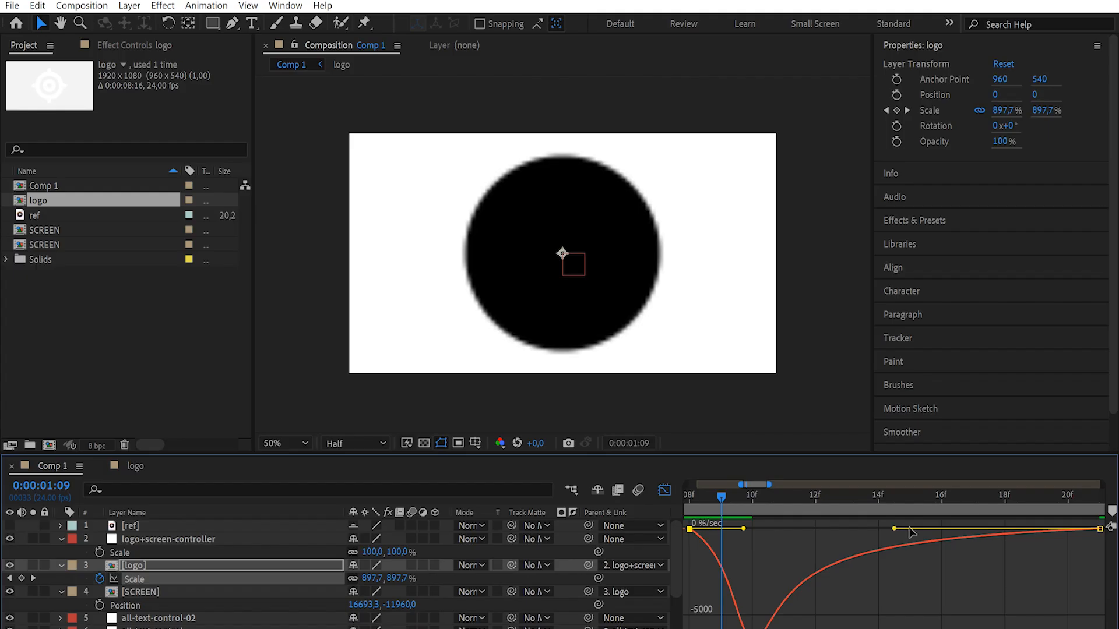
{"action": "left_click_drag", "start_coordinate": [909, 532], "coordinate": [933, 529]}
{"action": "left_click", "coordinate": [690, 498]}
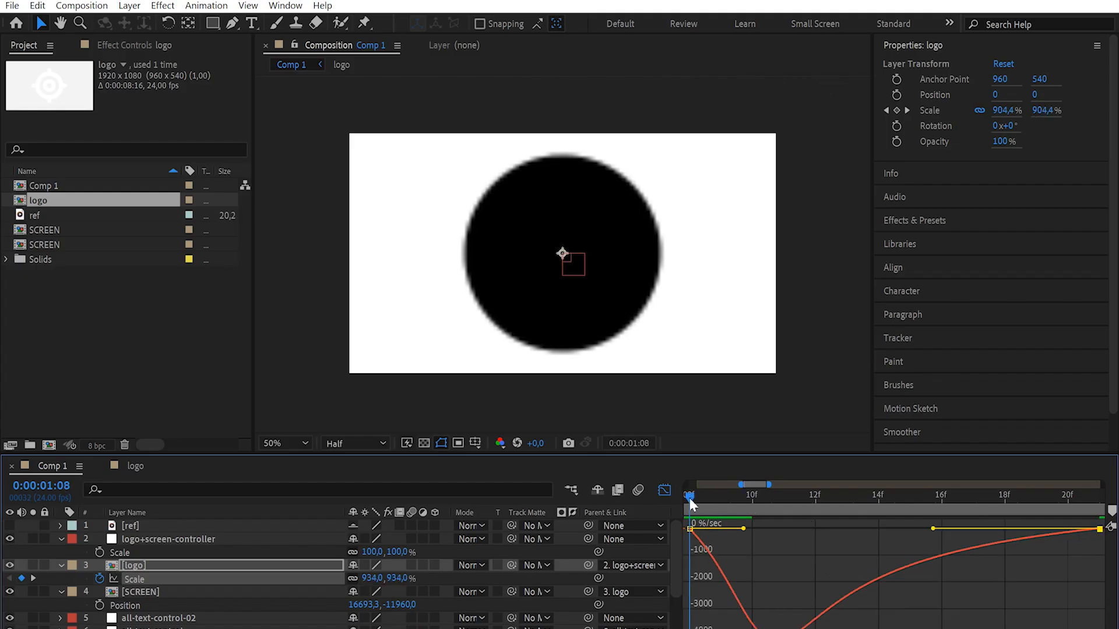
{"action": "key", "text": "space"}
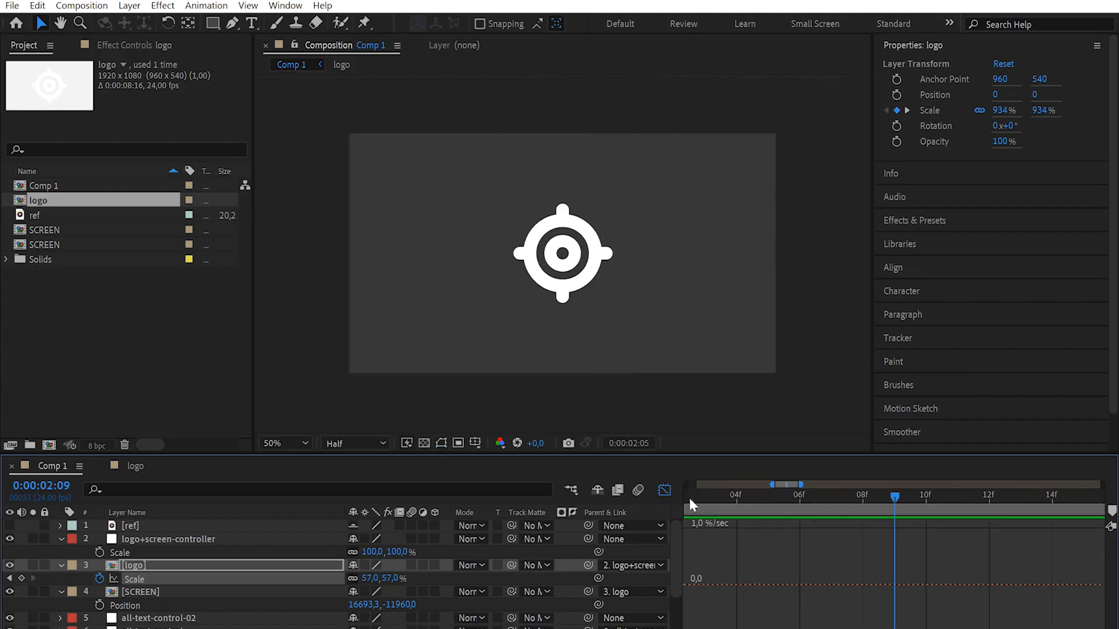
{"action": "left_click", "coordinate": [664, 489]}
{"action": "key", "text": "semicolon"}
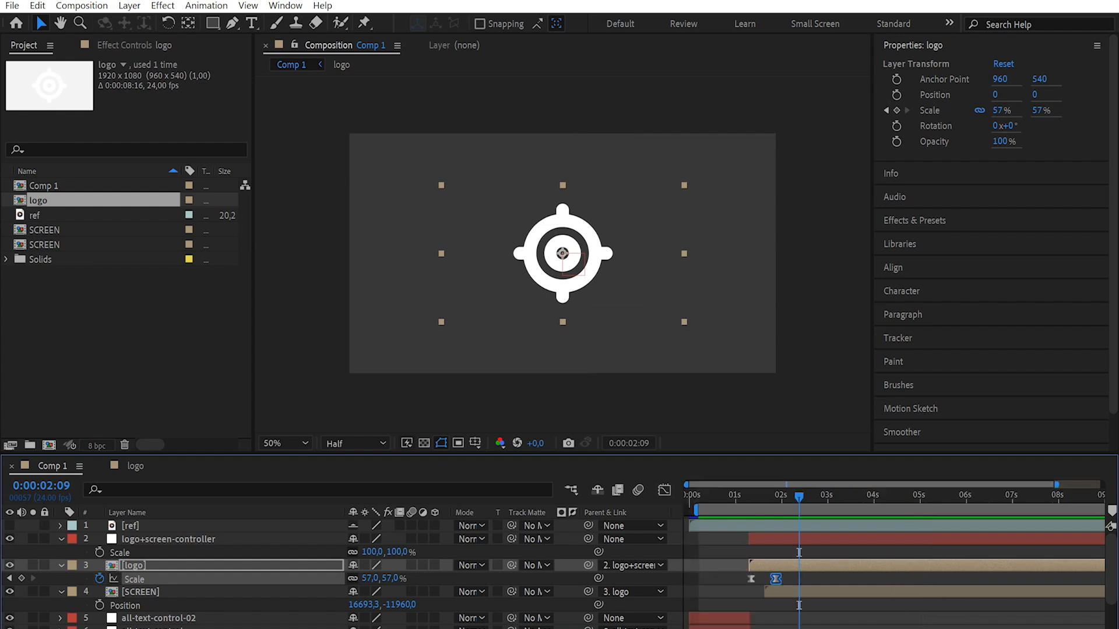
{"action": "left_click", "coordinate": [736, 496]}
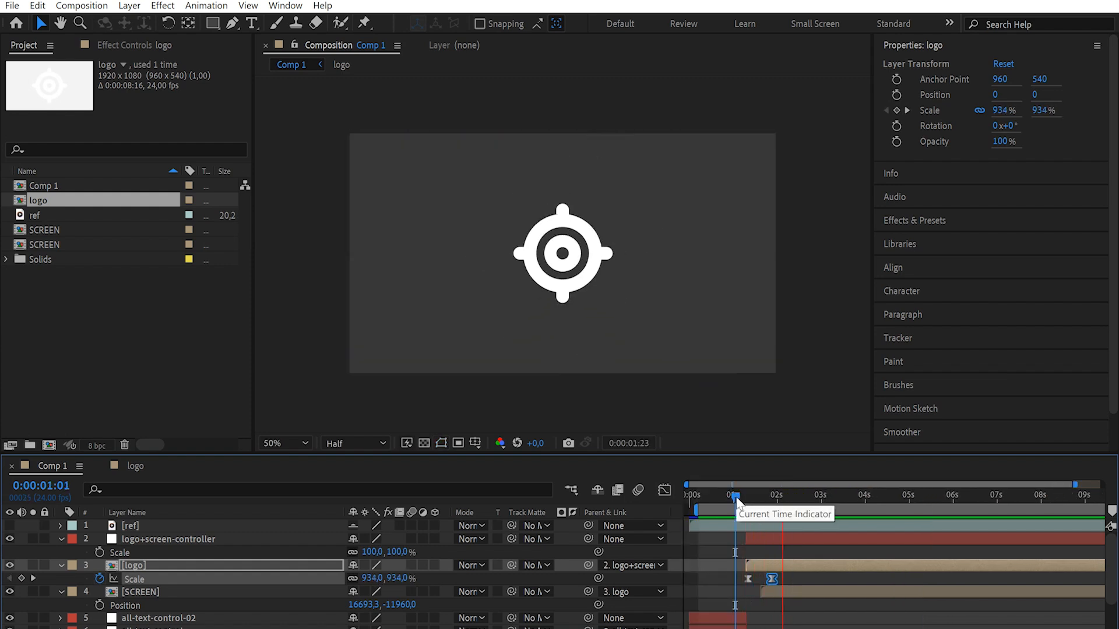
{"action": "key", "text": "space"}
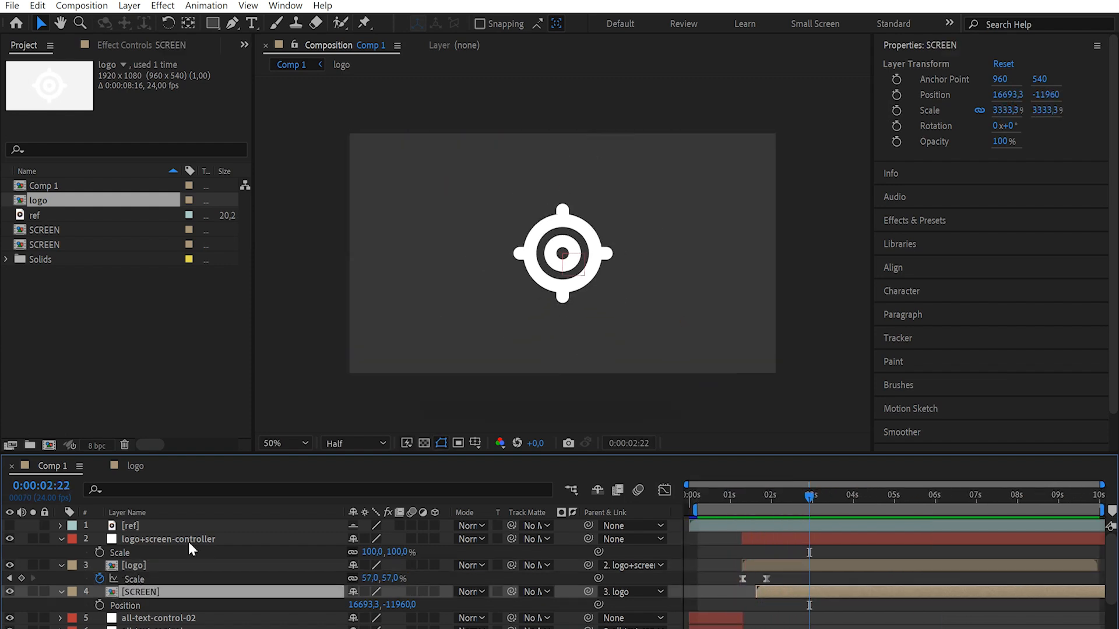
Step: Make the logo+screen-controller, logo and SCREEN layers 3D, collapse their properties and preview from 0:00:01:08
{"action": "left_click", "coordinate": [188, 541], "text": "shift"}
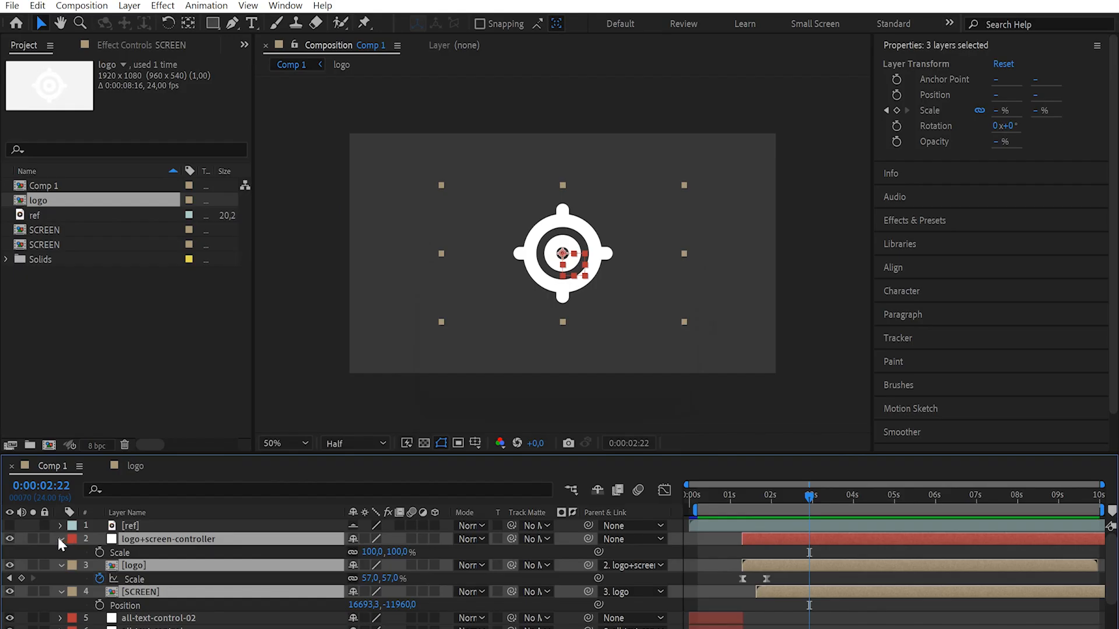
{"action": "left_click", "coordinate": [60, 539]}
{"action": "left_click", "coordinate": [435, 537]}
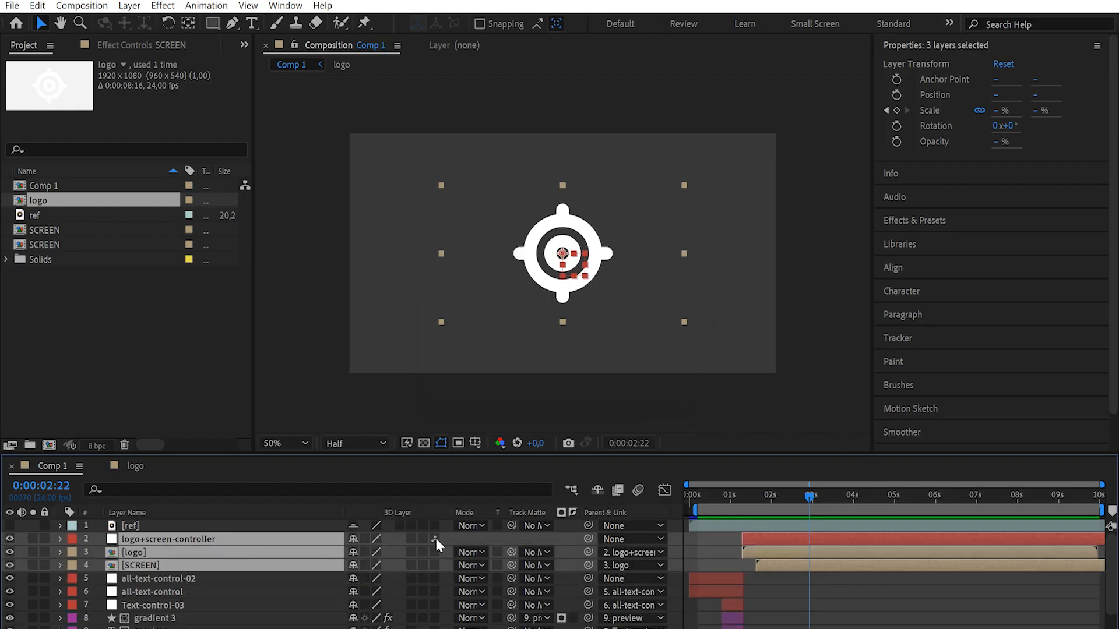
{"action": "left_click", "coordinate": [743, 495]}
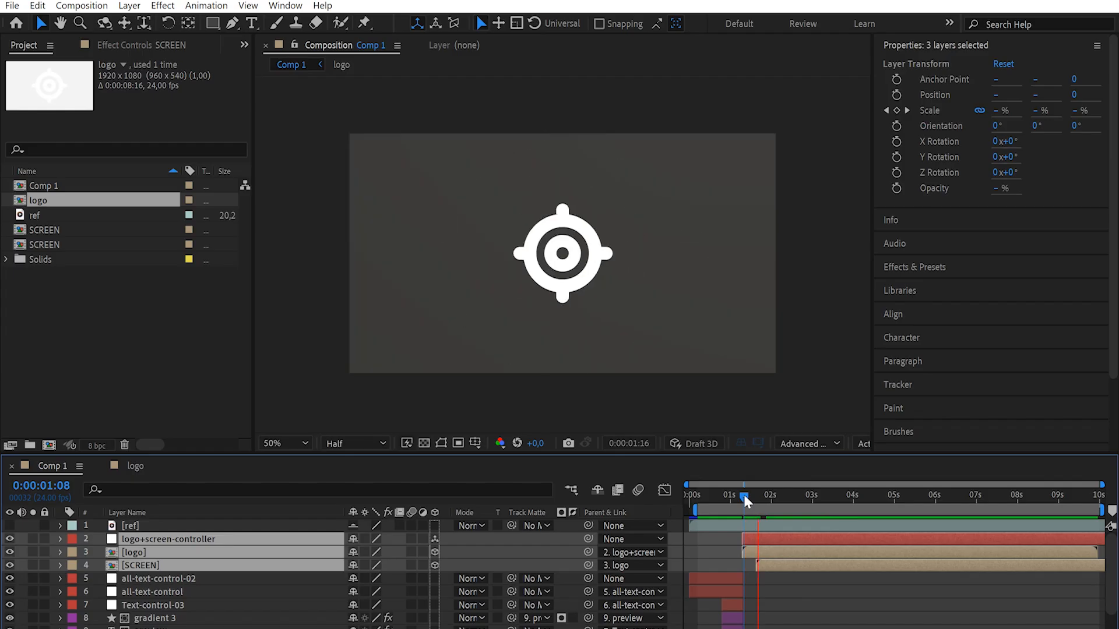
{"action": "key", "text": "space"}
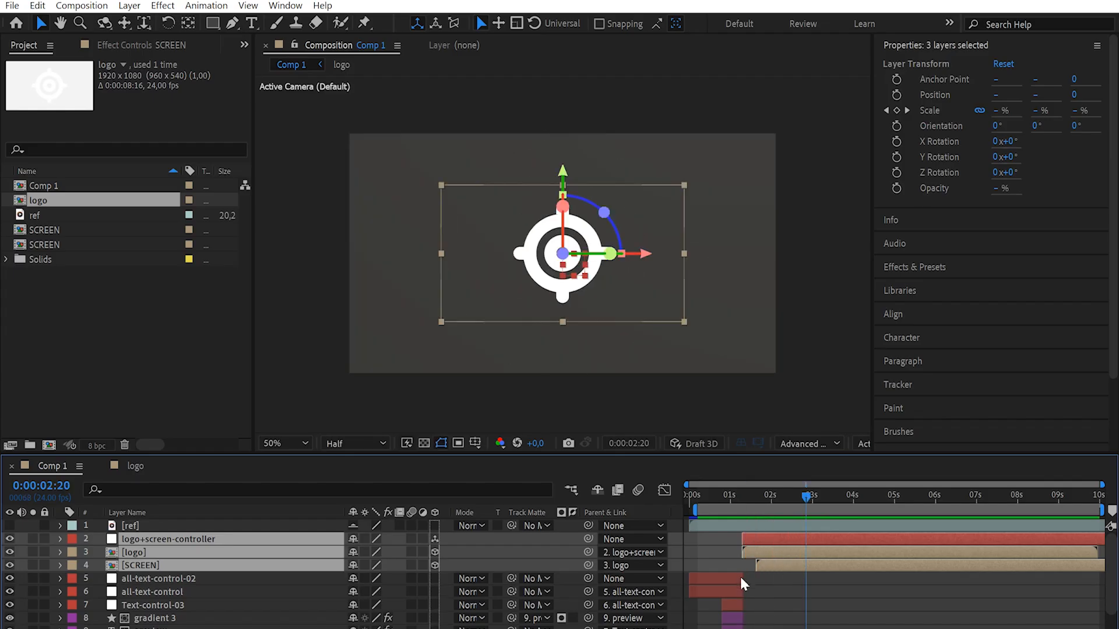
{"action": "left_click", "coordinate": [782, 593]}
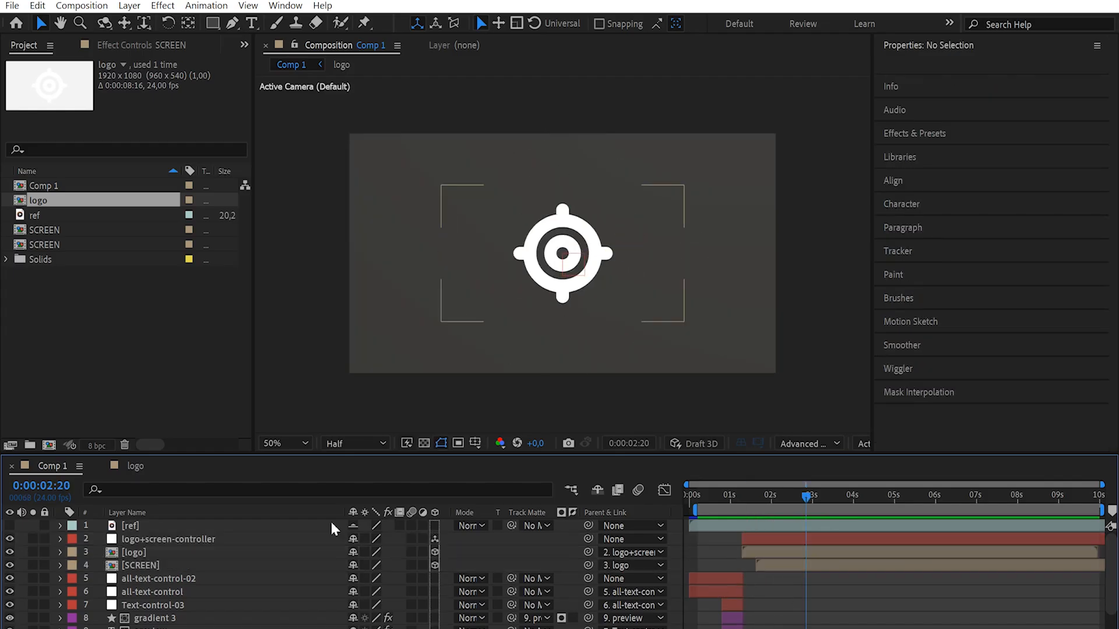
Step: Set the SCREEN layer's Z Position to 1 so it sits behind the logo, and preview the transition
{"action": "left_click", "coordinate": [187, 565]}
{"action": "key", "text": "p"}
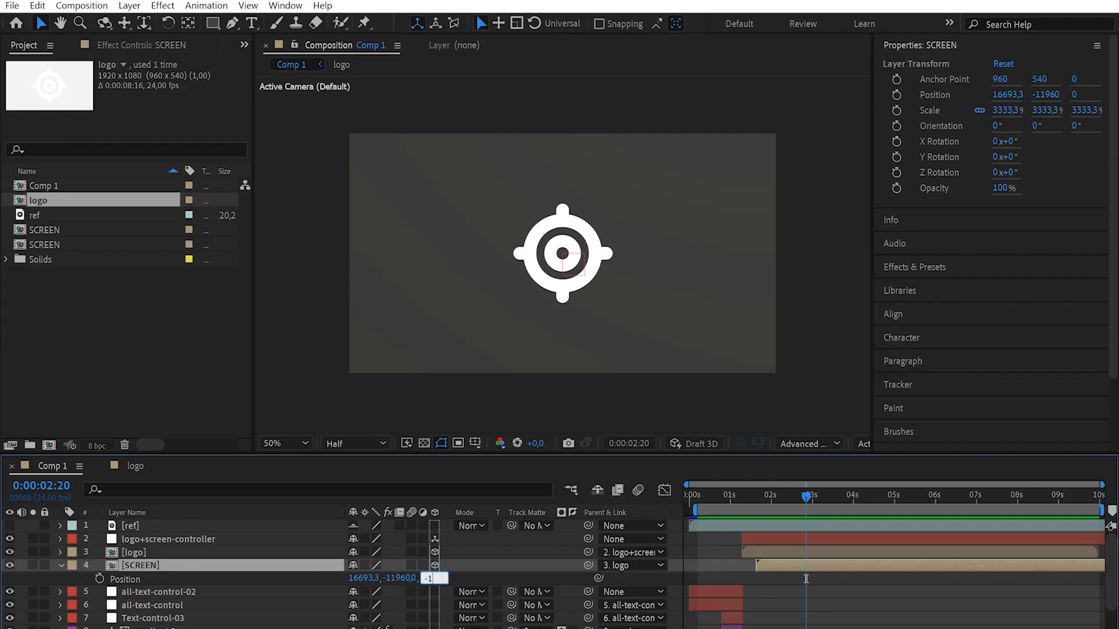
{"action": "type", "text": "-1"}
{"action": "key", "text": "Return"}
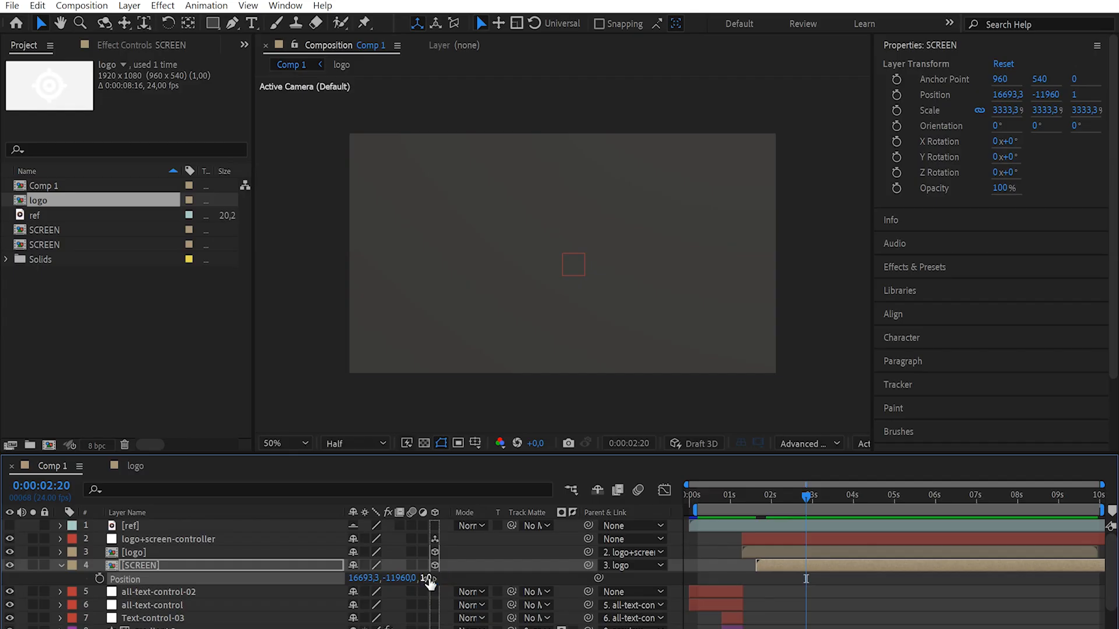
{"action": "left_click", "coordinate": [737, 500]}
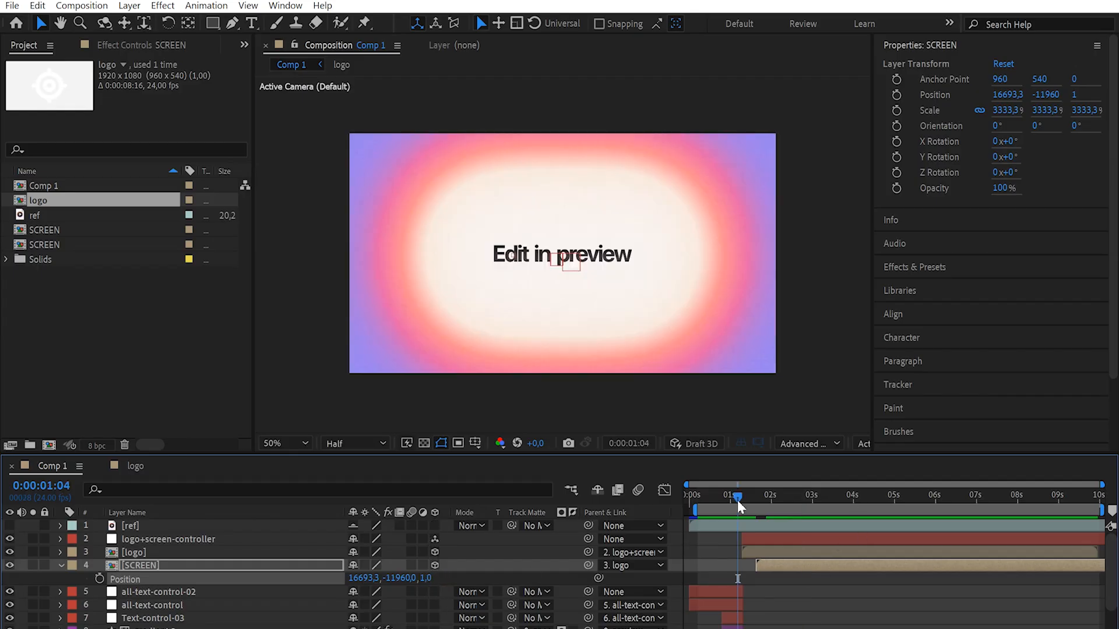
{"action": "key", "text": "space"}
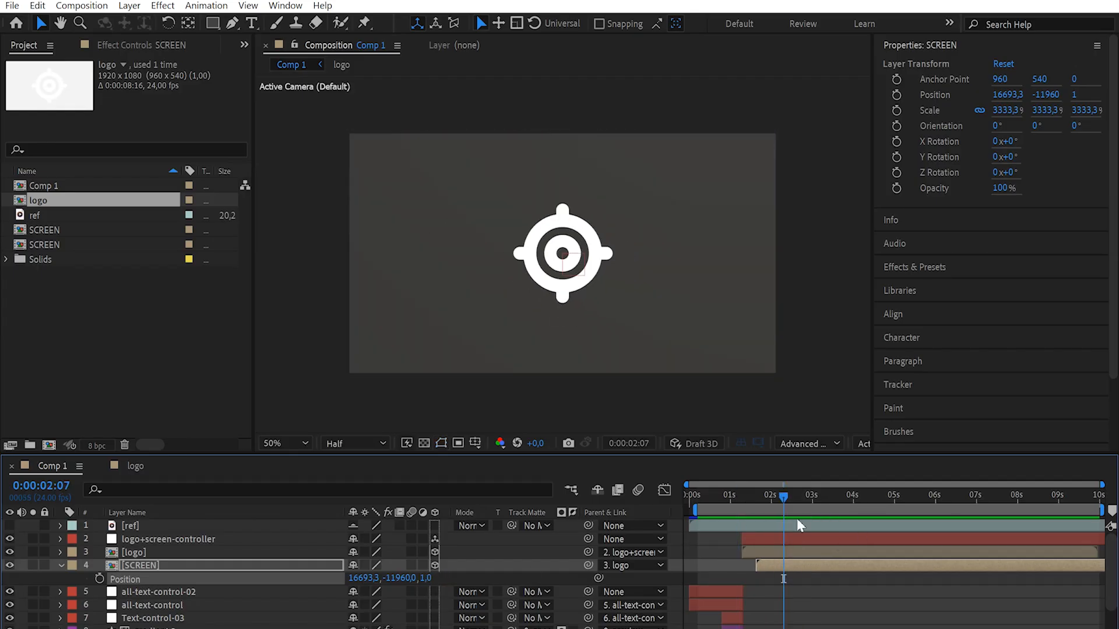
{"action": "left_click", "coordinate": [799, 598]}
{"action": "left_click", "coordinate": [740, 497]}
{"action": "left_click_drag", "start_coordinate": [739, 495], "coordinate": [777, 499]}
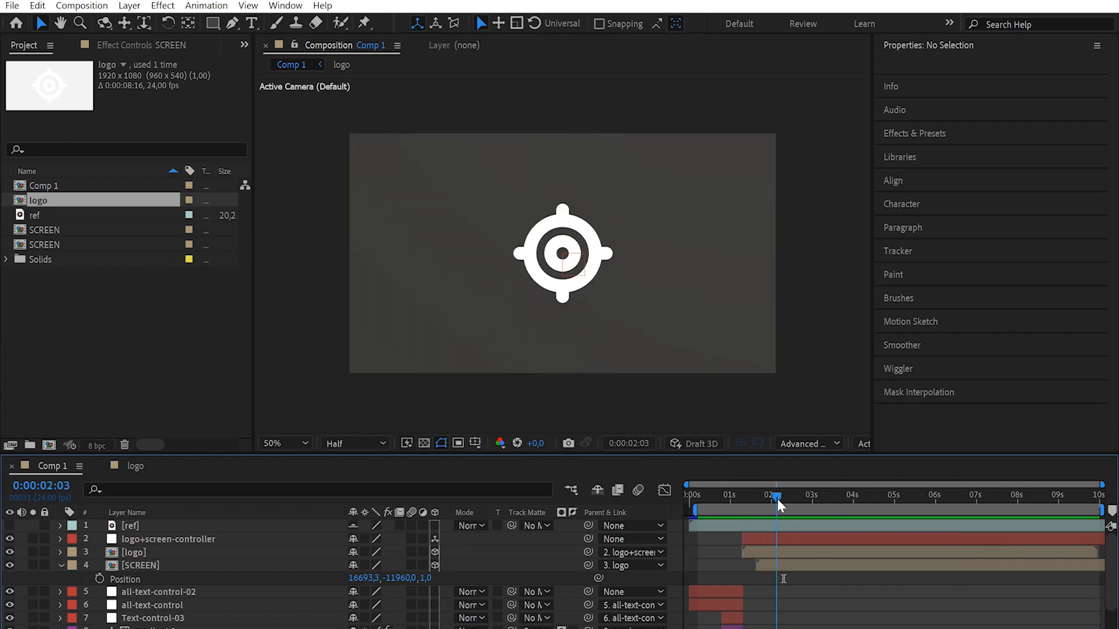
Step: Show only the keyframed properties of the logo+screen-controller, logo and SCREEN layers
{"action": "left_click", "coordinate": [781, 567]}
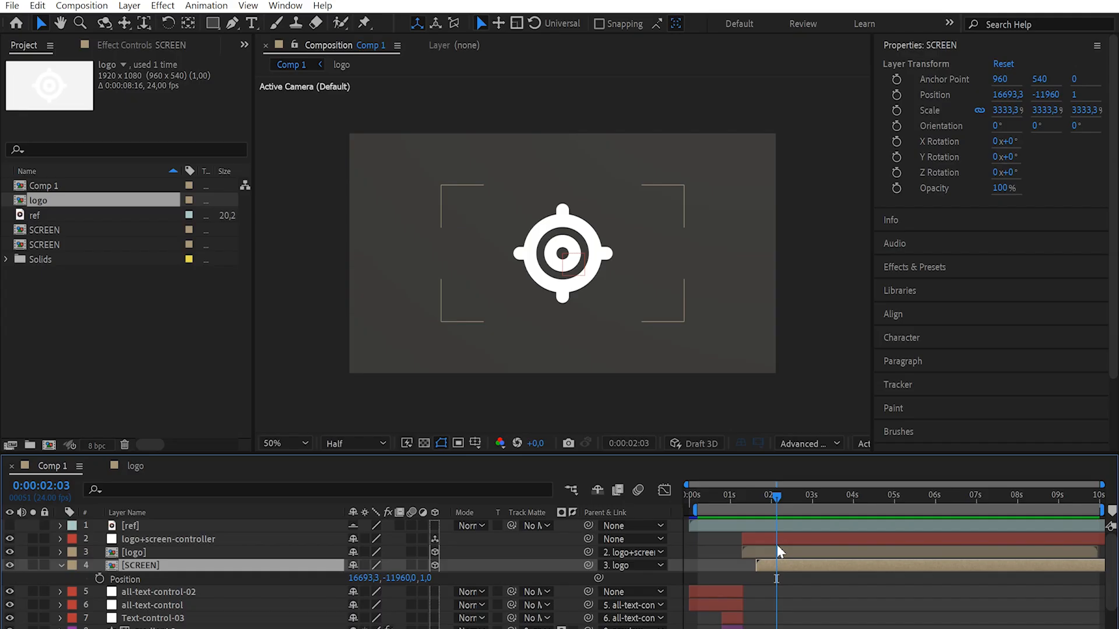
{"action": "key", "text": "p"}
{"action": "left_click", "coordinate": [777, 541], "text": "shift"}
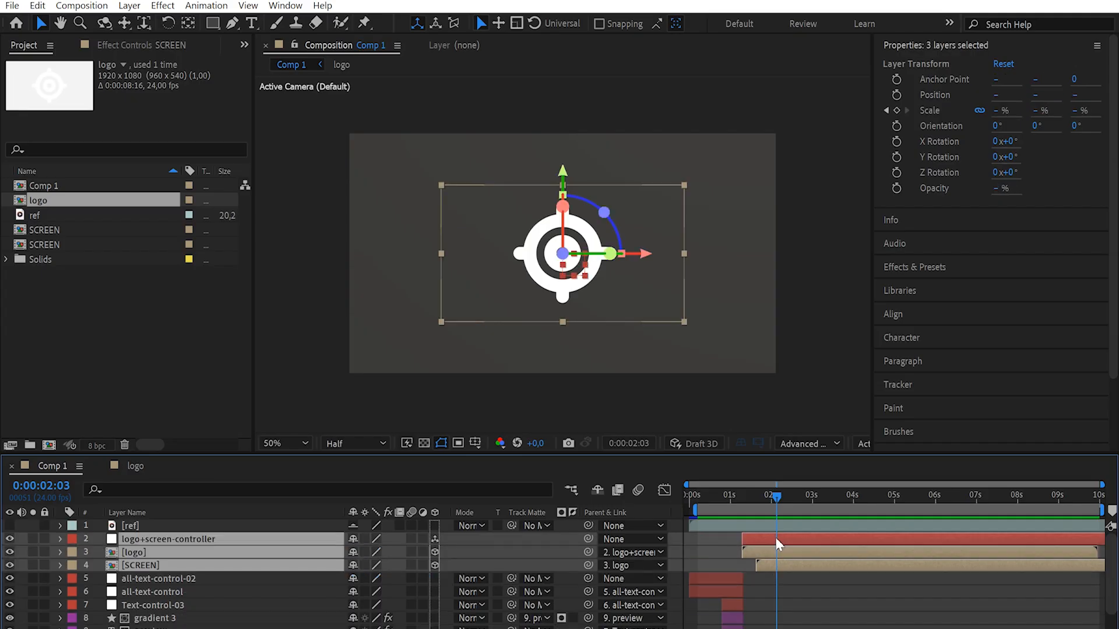
{"action": "key", "text": "u"}
{"action": "left_click", "coordinate": [777, 565]}
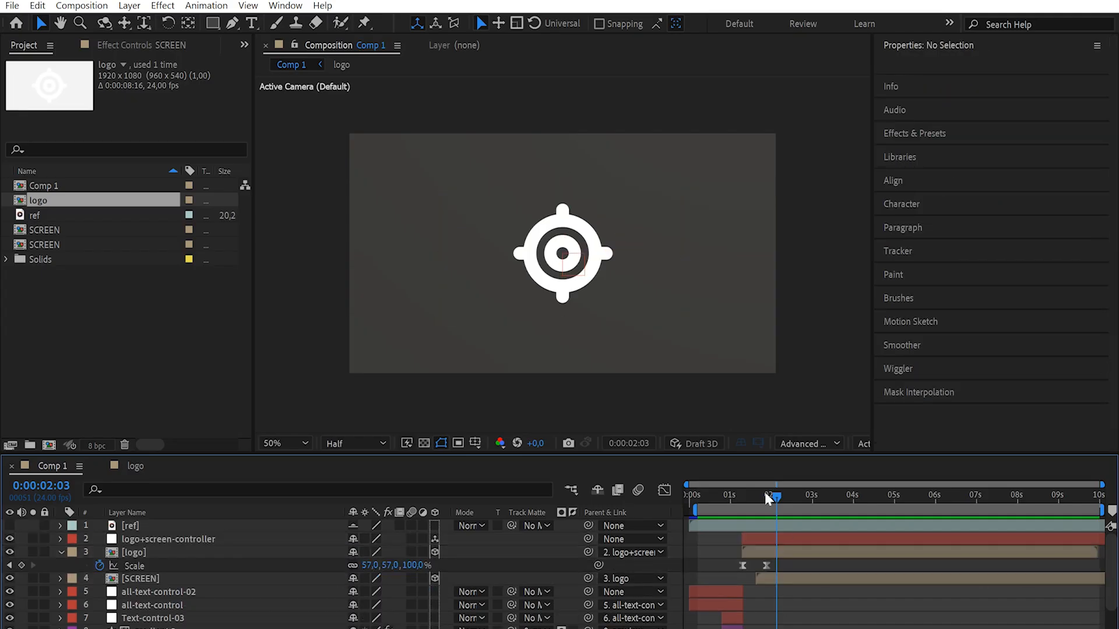
Step: Add a Position keyframe to the logo+screen-controller layer at 0:00:01:18
{"action": "left_click_drag", "start_coordinate": [768, 497], "coordinate": [762, 500]}
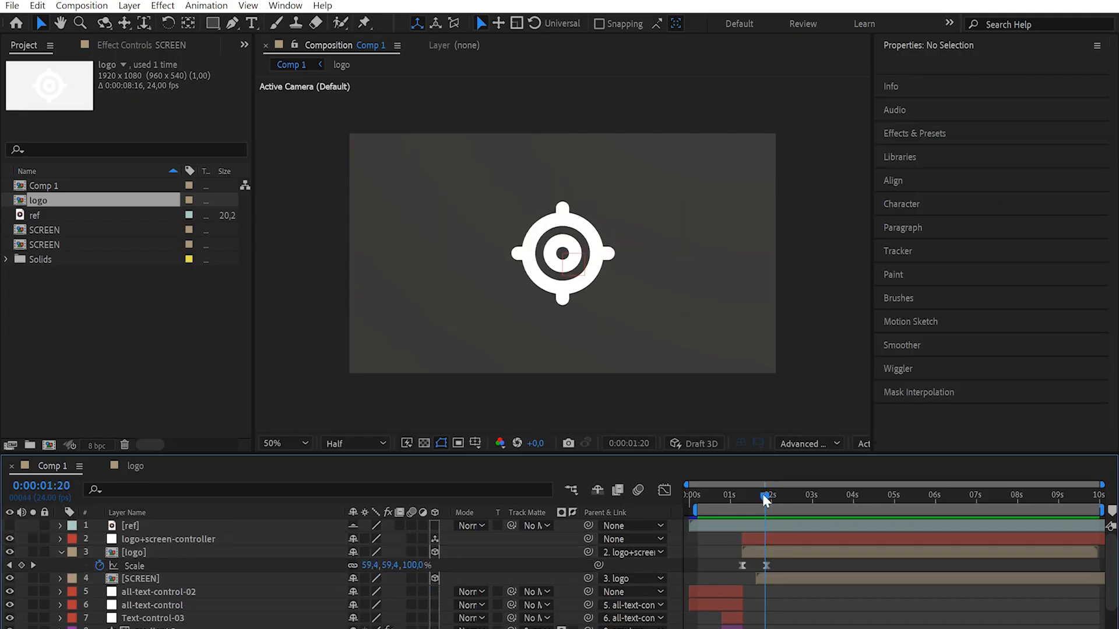
{"action": "left_click", "coordinate": [760, 534]}
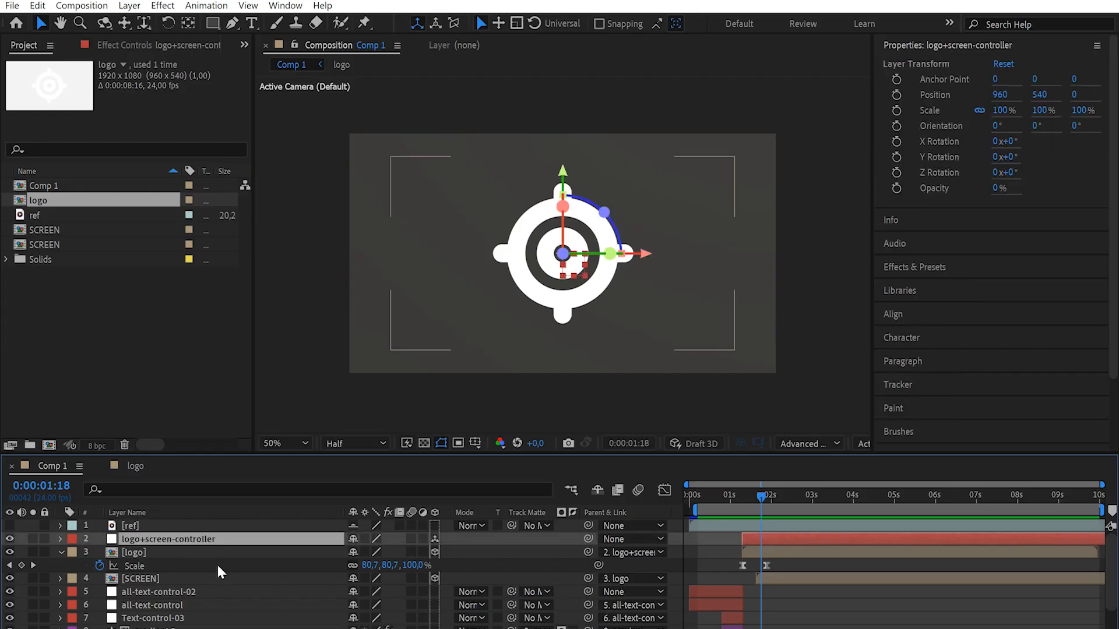
{"action": "key", "text": "p"}
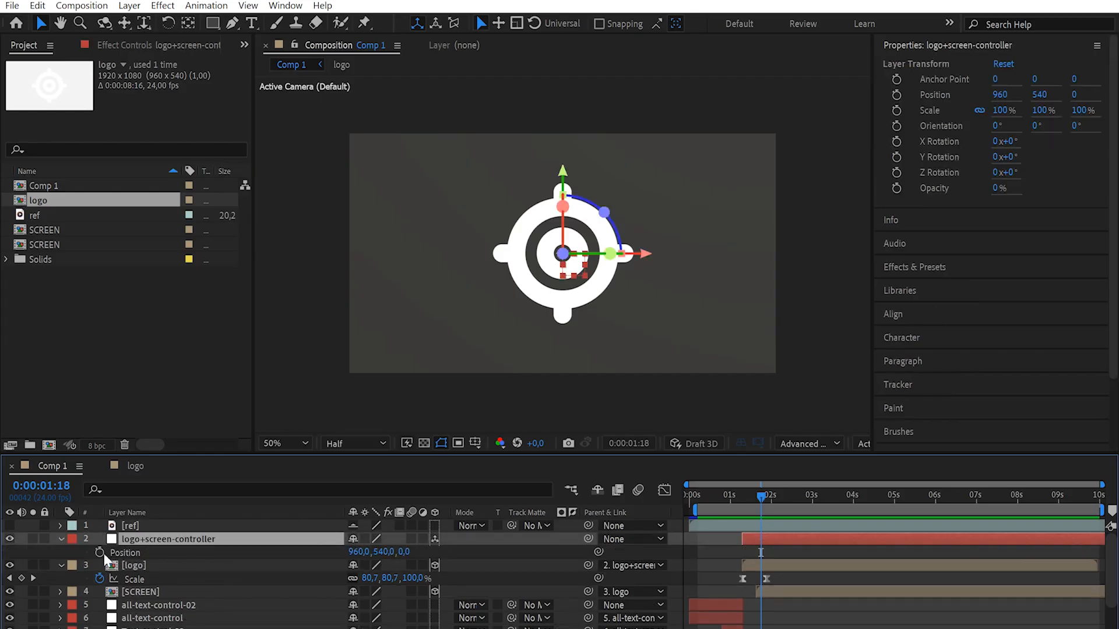
{"action": "left_click", "coordinate": [100, 552]}
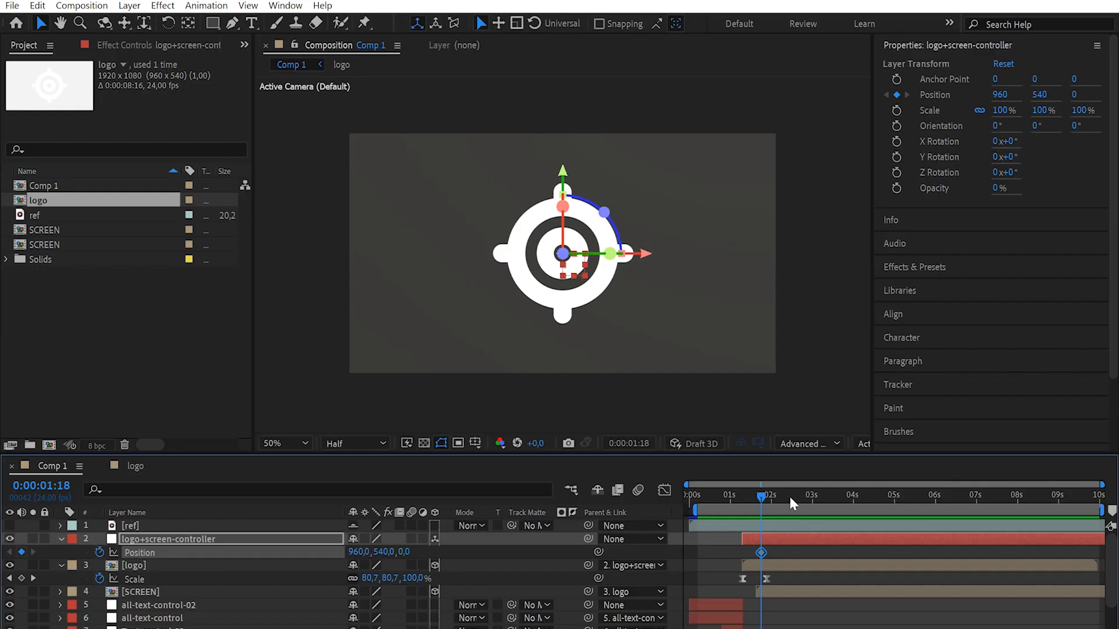
Step: Add a second Position keyframe to logo+screen-controller at 0:00:03:03 with the Z value at 3182
{"action": "left_click_drag", "start_coordinate": [789, 496], "coordinate": [823, 501]}
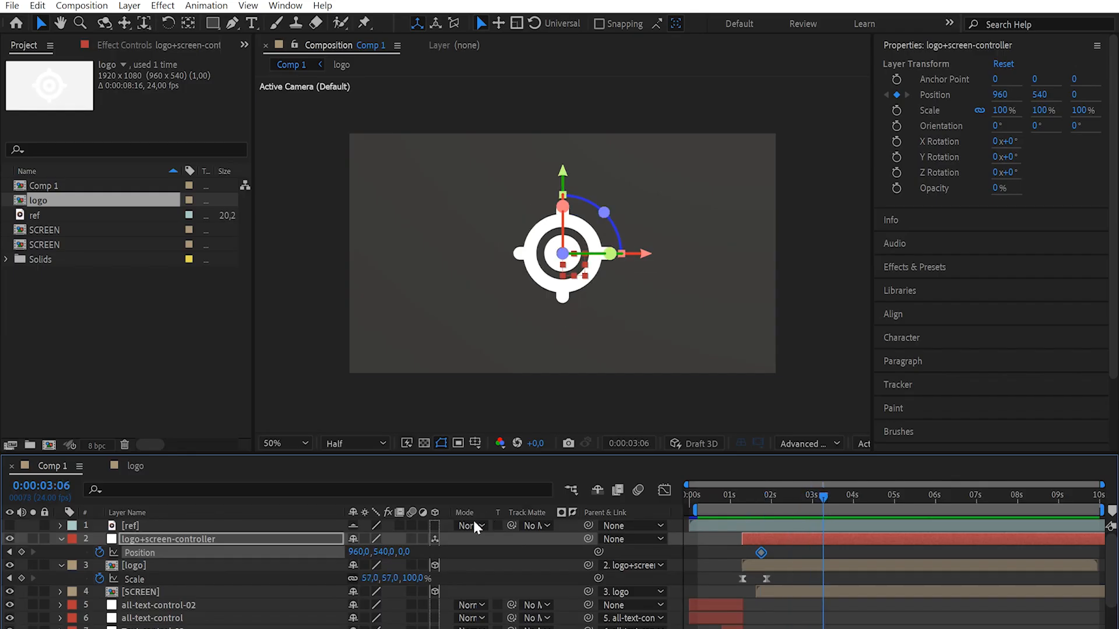
{"action": "left_click_drag", "start_coordinate": [404, 551], "coordinate": [408, 578]}
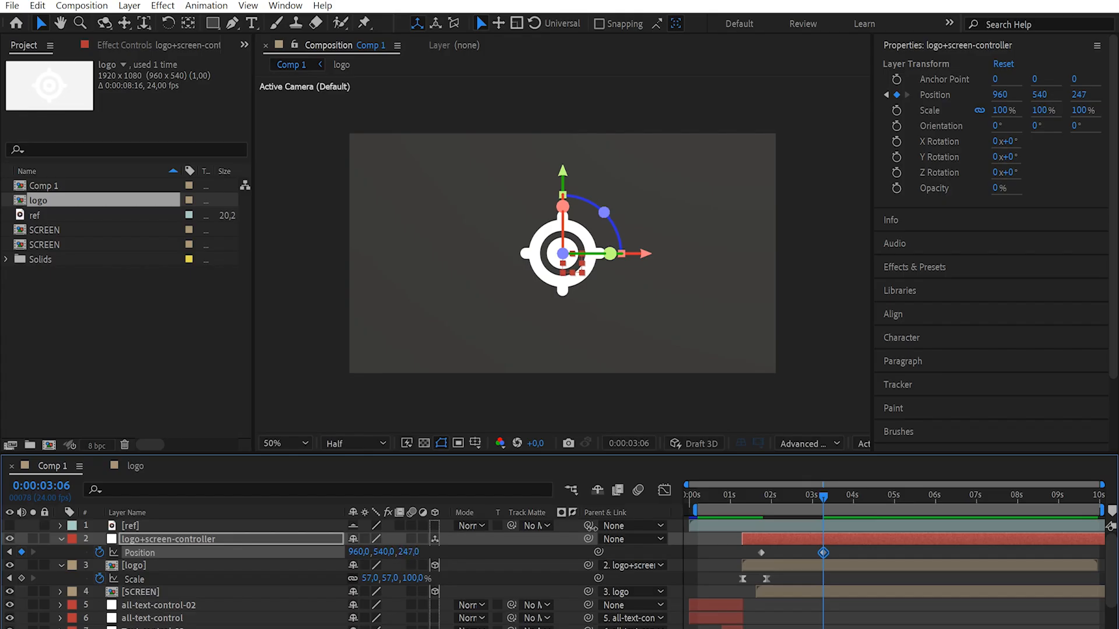
{"action": "left_click_drag", "start_coordinate": [592, 528], "coordinate": [1115, 530]}
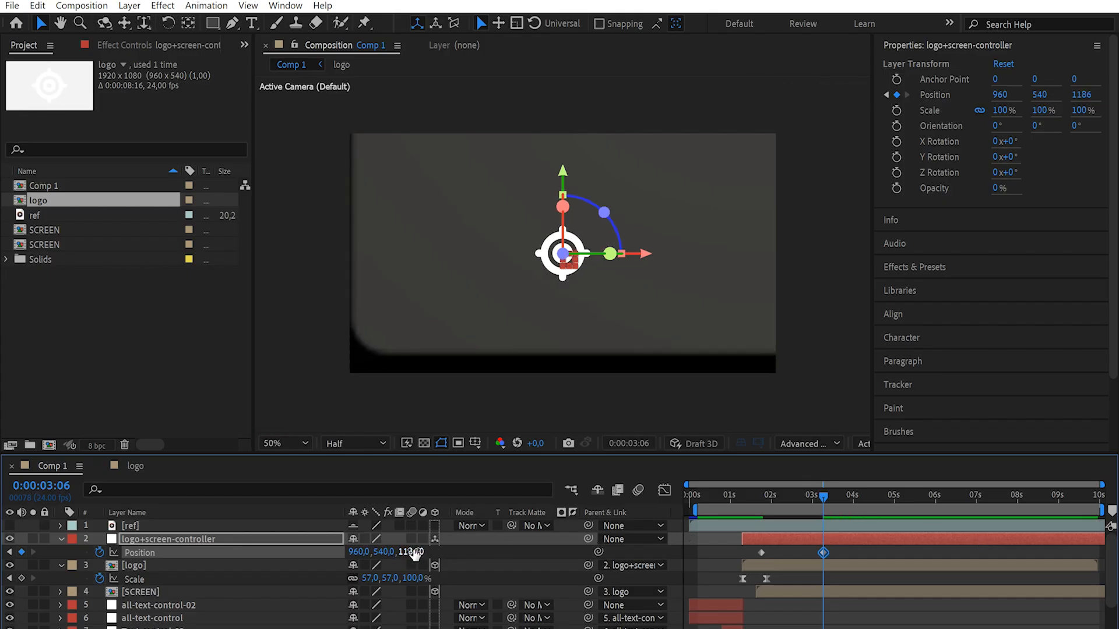
{"action": "left_click_drag", "start_coordinate": [1081, 94], "coordinate": [1114, 95]}
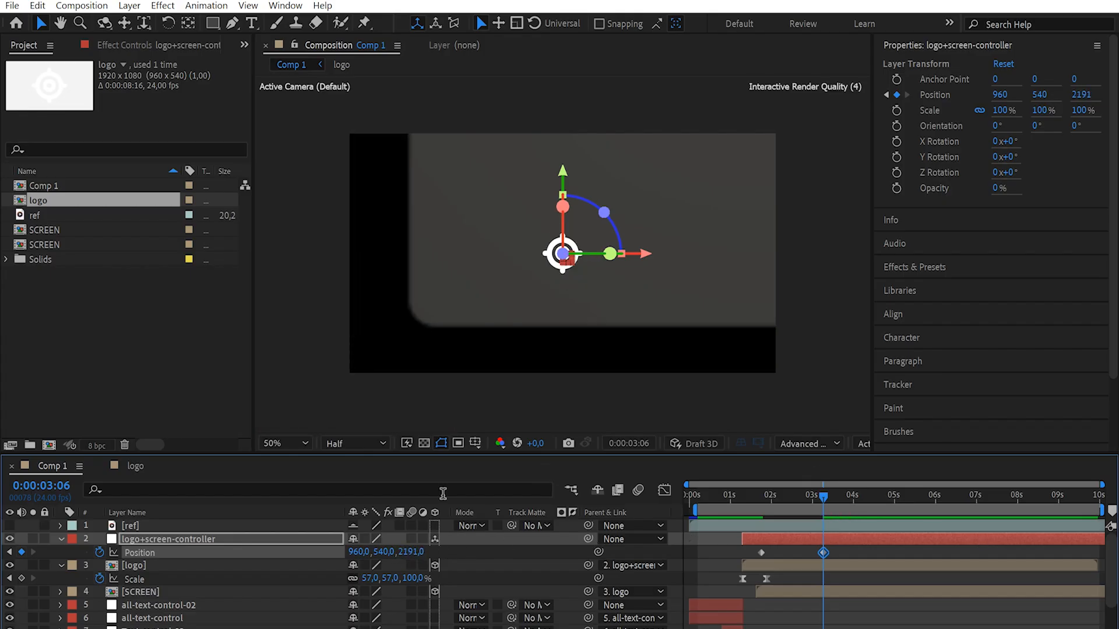
{"action": "left_click_drag", "start_coordinate": [409, 552], "coordinate": [1115, 488]}
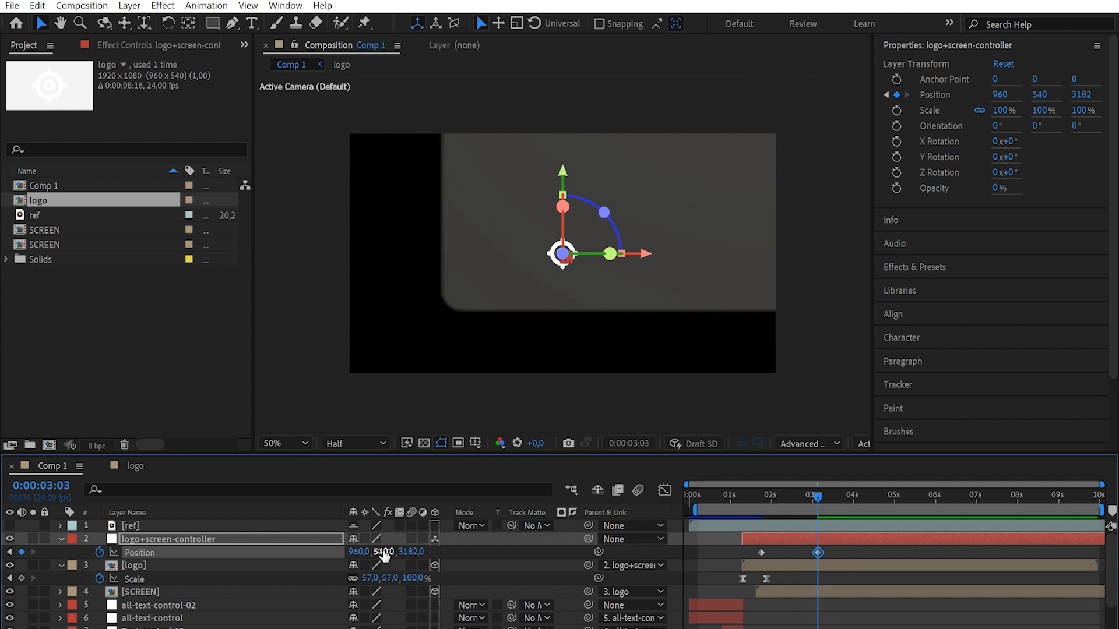
Step: Lower the logo and screen at the second Position keyframe by setting the controller's Y value to 746, keeping X at 960
{"action": "left_click_drag", "start_coordinate": [384, 554], "coordinate": [536, 565]}
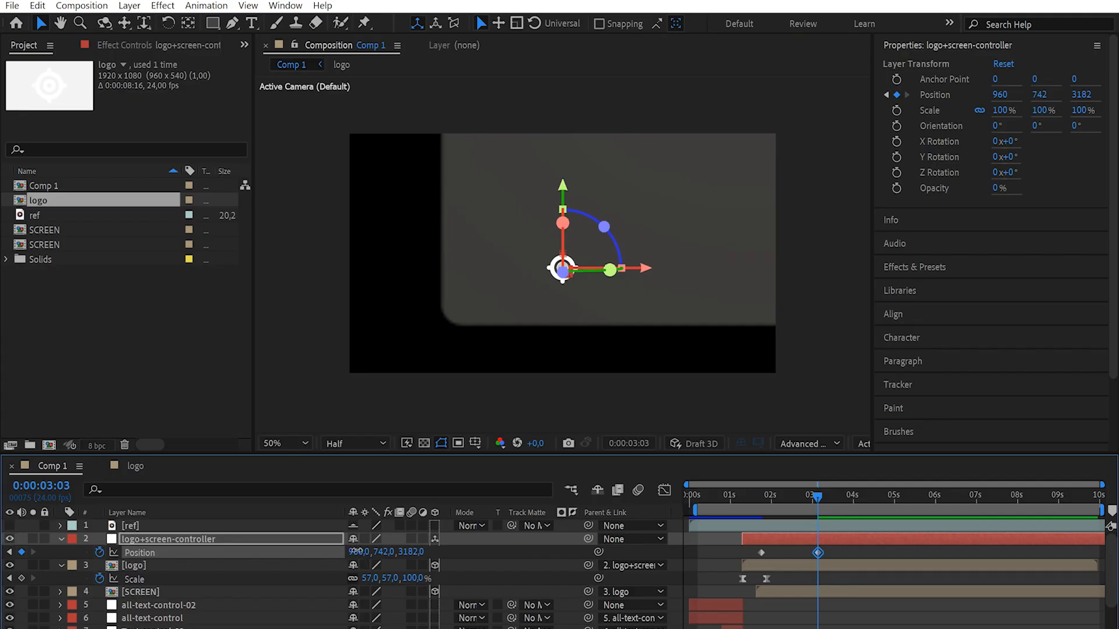
{"action": "left_click_drag", "start_coordinate": [356, 551], "coordinate": [337, 550]}
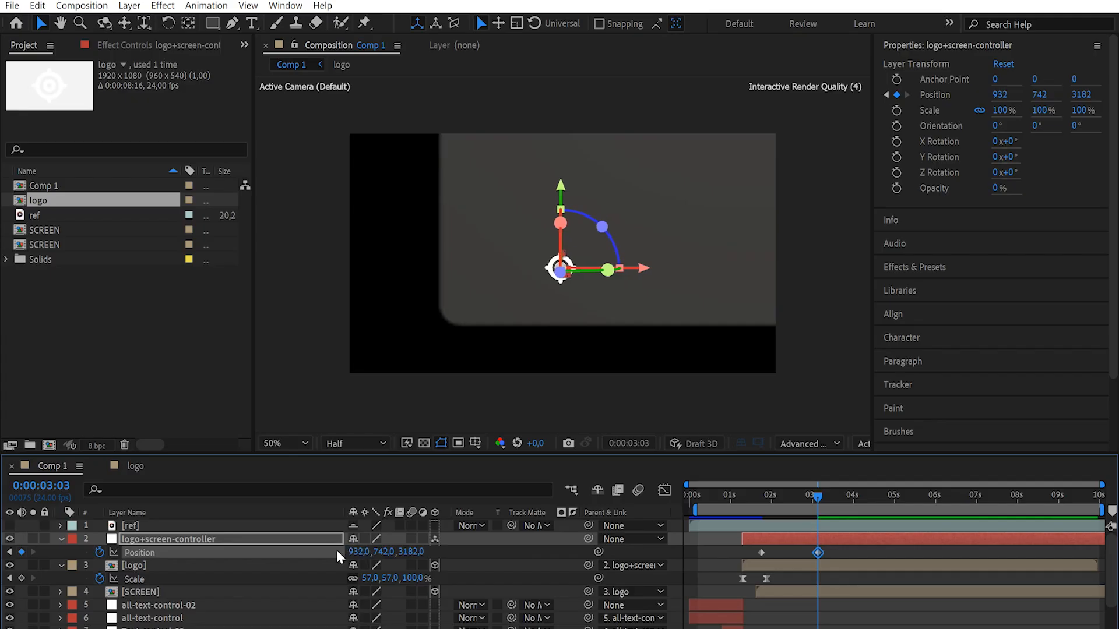
{"action": "key", "text": "ctrl+z"}
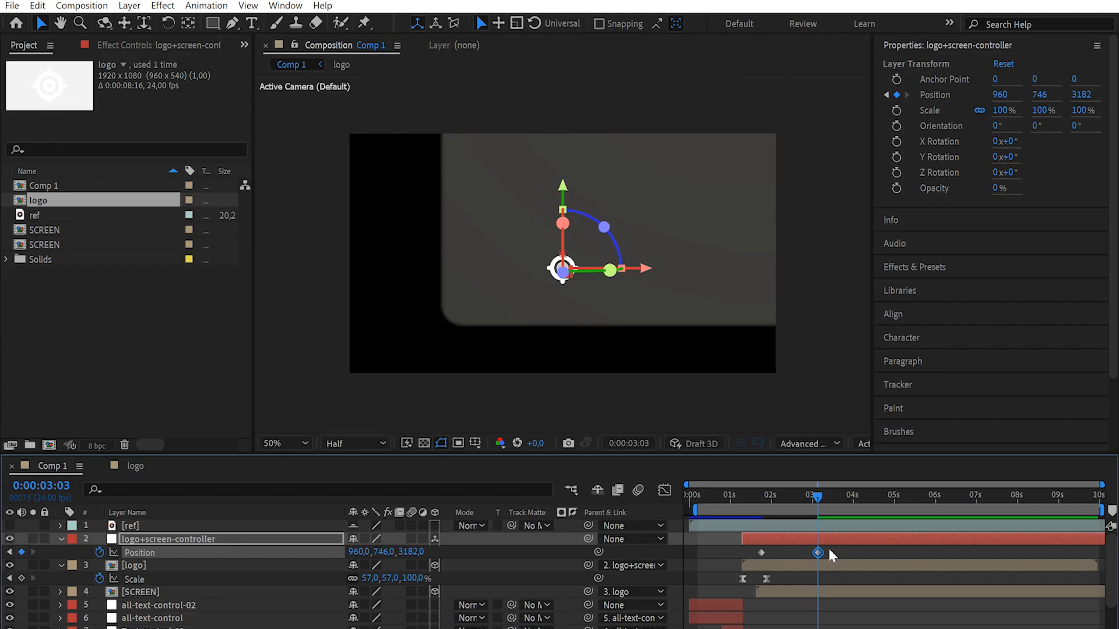
Step: Apply Easy Ease to both Position keyframes of logo+screen-controller and preview the move from 0:00:01:03
{"action": "left_click_drag", "start_coordinate": [829, 548], "coordinate": [749, 562]}
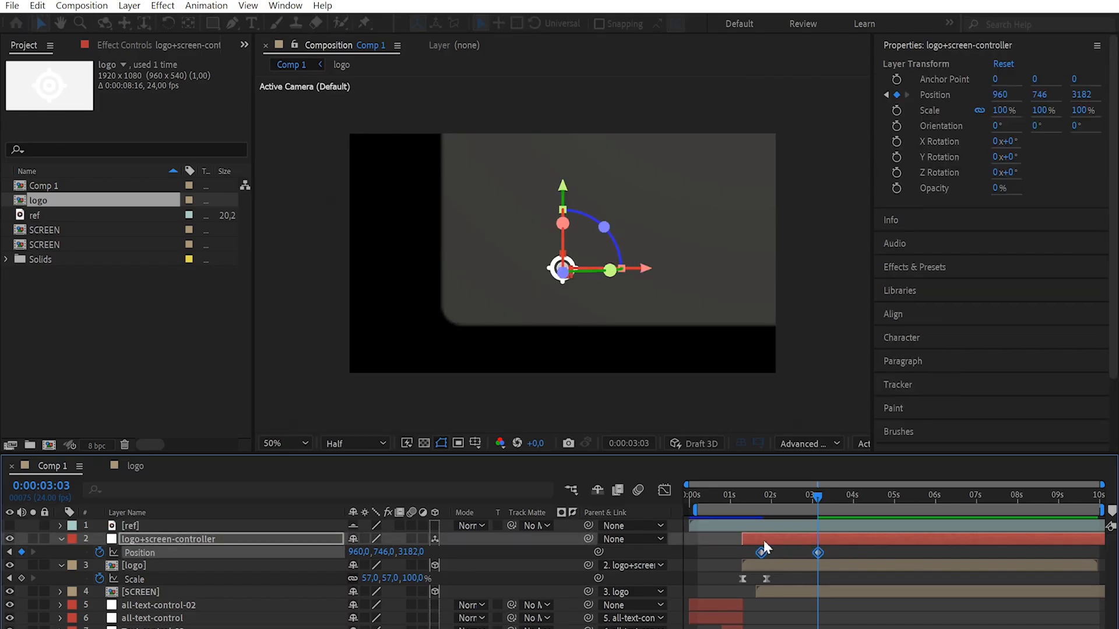
{"action": "right_click", "coordinate": [817, 552]}
{"action": "mouse_move", "coordinate": [794, 542]}
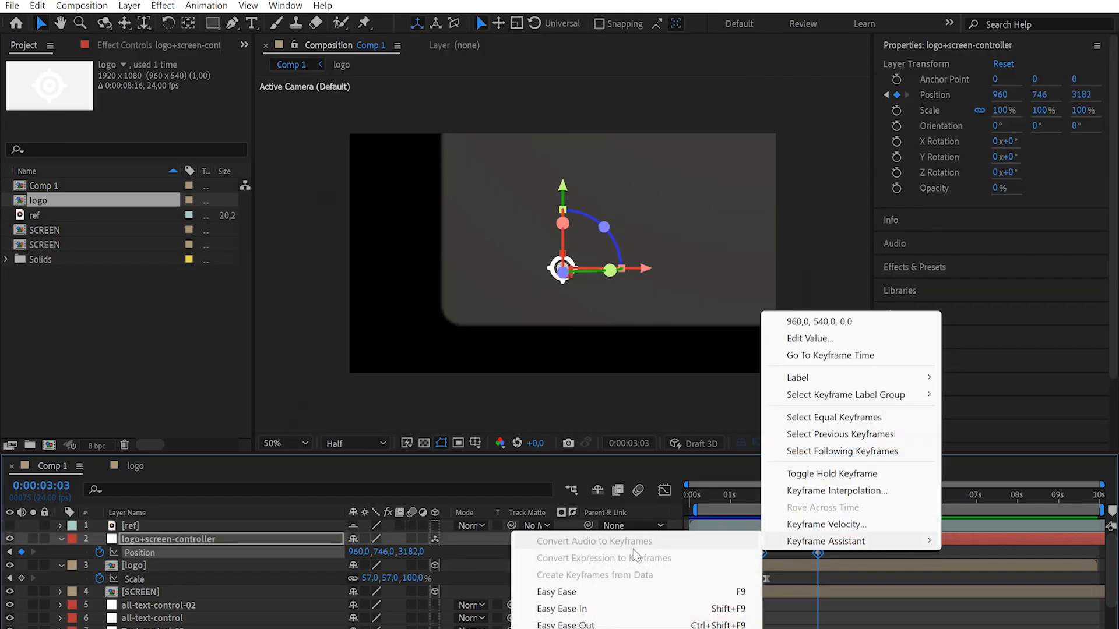
{"action": "left_click", "coordinate": [595, 593]}
{"action": "left_click", "coordinate": [735, 495]}
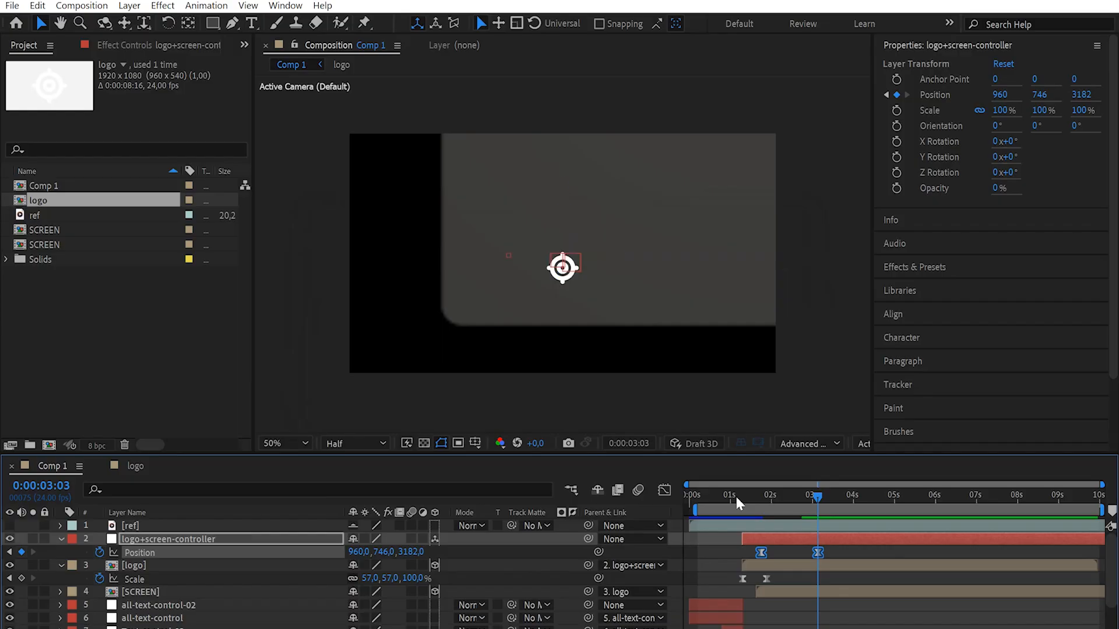
{"action": "key", "text": "space"}
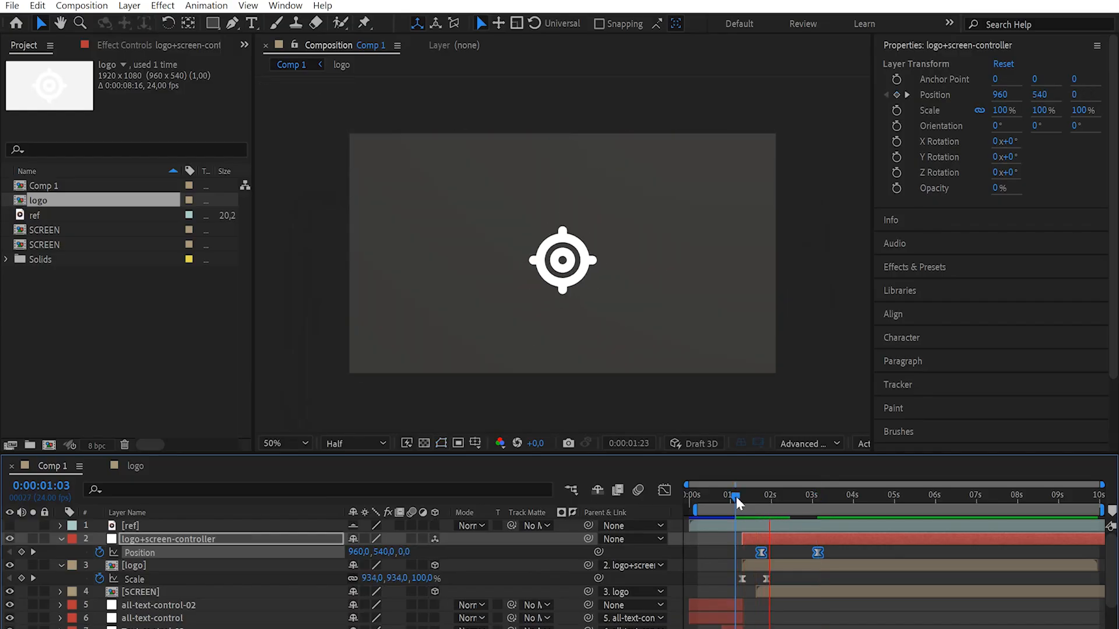
{"action": "key", "text": "space"}
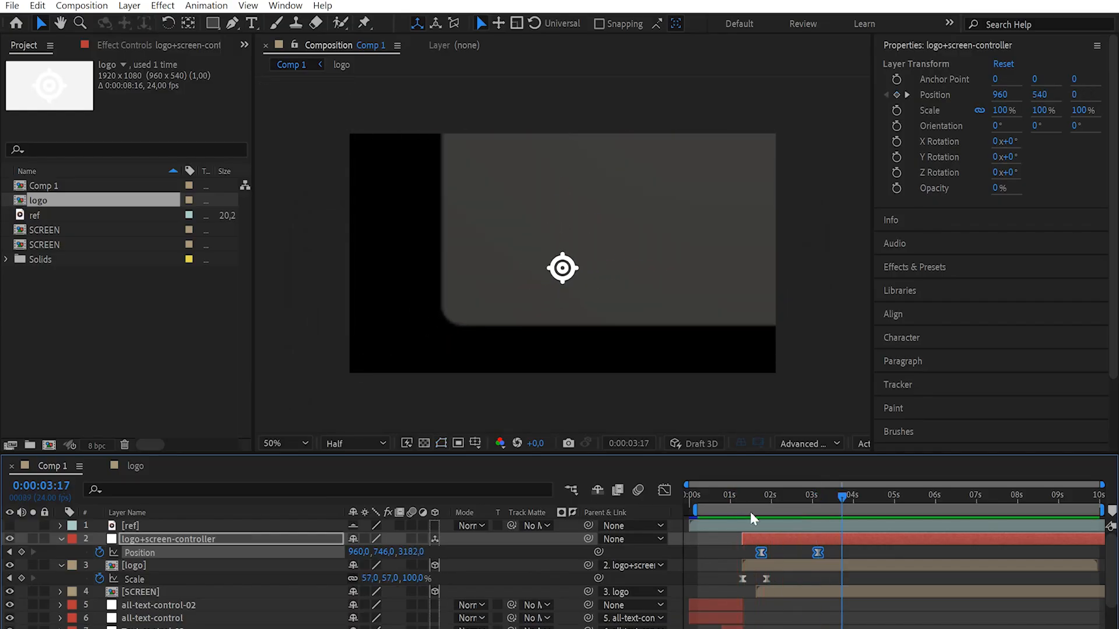
Step: Set the incoming and outgoing velocity influence of both controller Position keyframes to 65% and preview the move
{"action": "right_click", "coordinate": [763, 554]}
{"action": "left_click", "coordinate": [839, 522]}
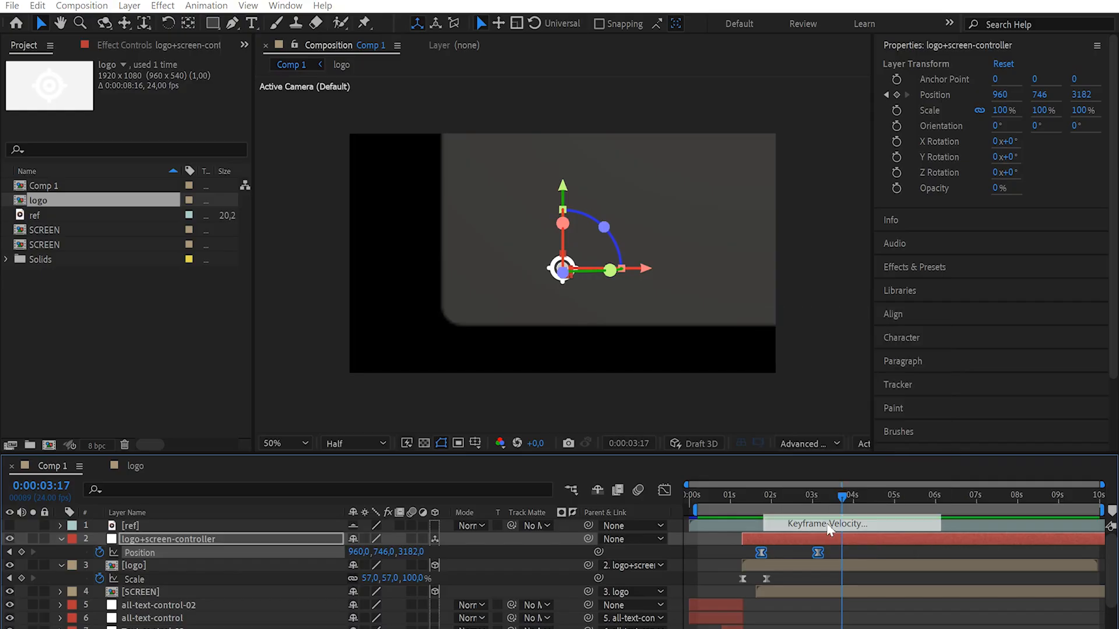
{"action": "left_click", "coordinate": [427, 304]}
{"action": "type", "text": "65"}
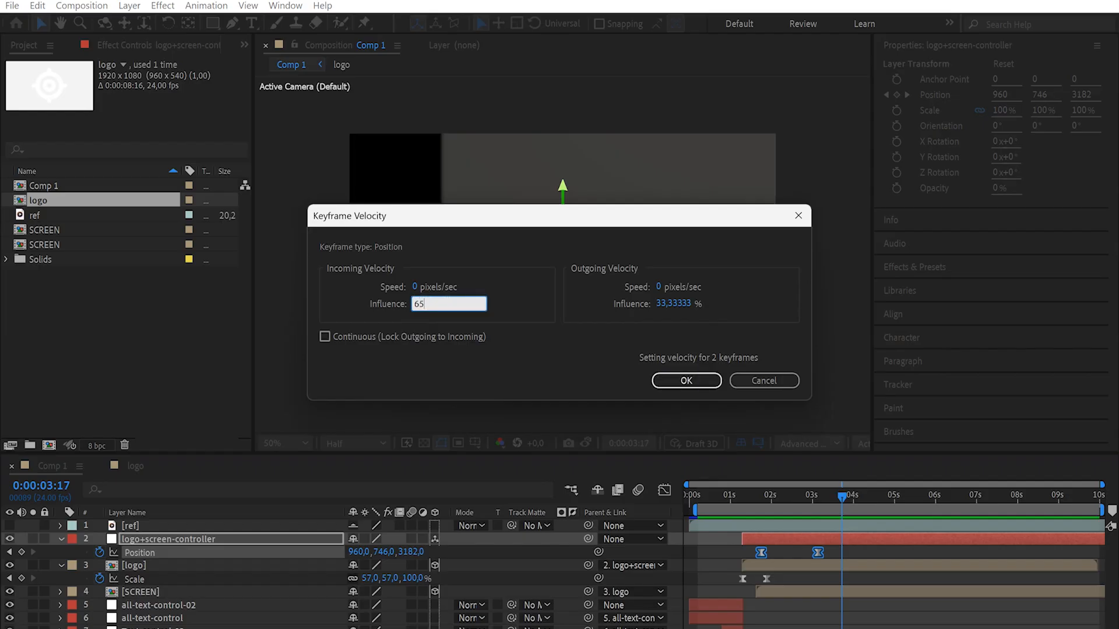
{"action": "left_click", "coordinate": [660, 303]}
{"action": "type", "text": "65"}
{"action": "key", "text": "Return"}
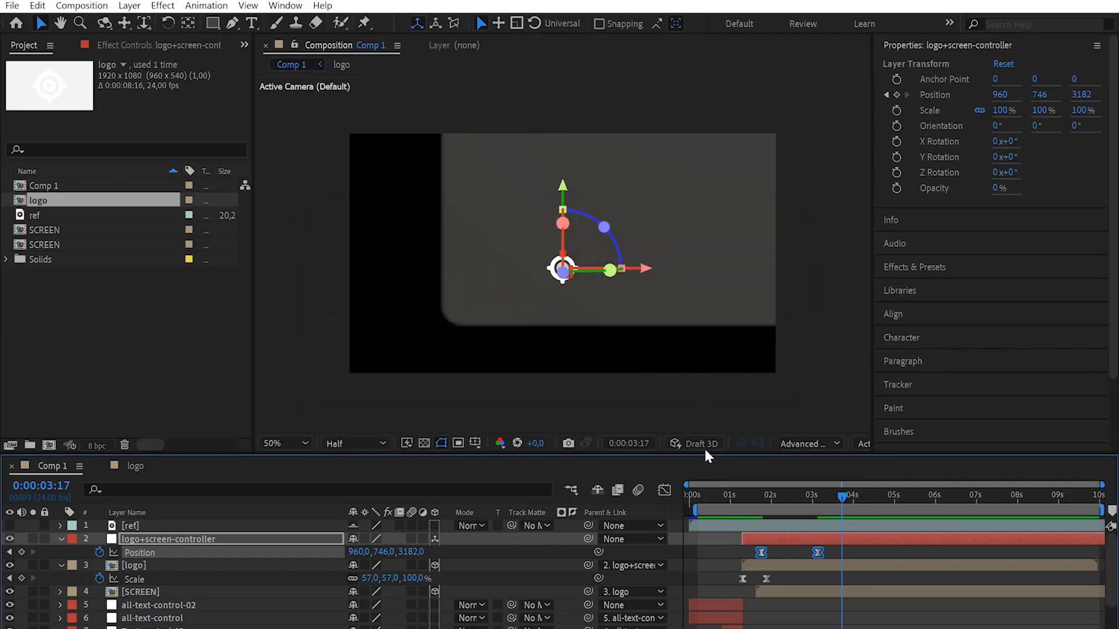
{"action": "left_click", "coordinate": [736, 501]}
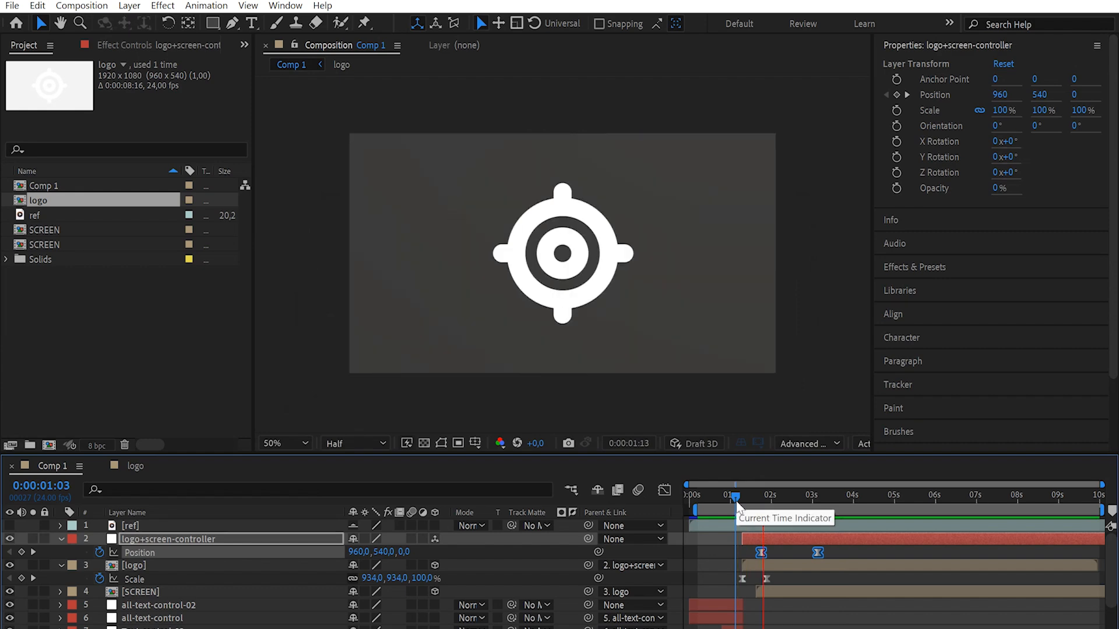
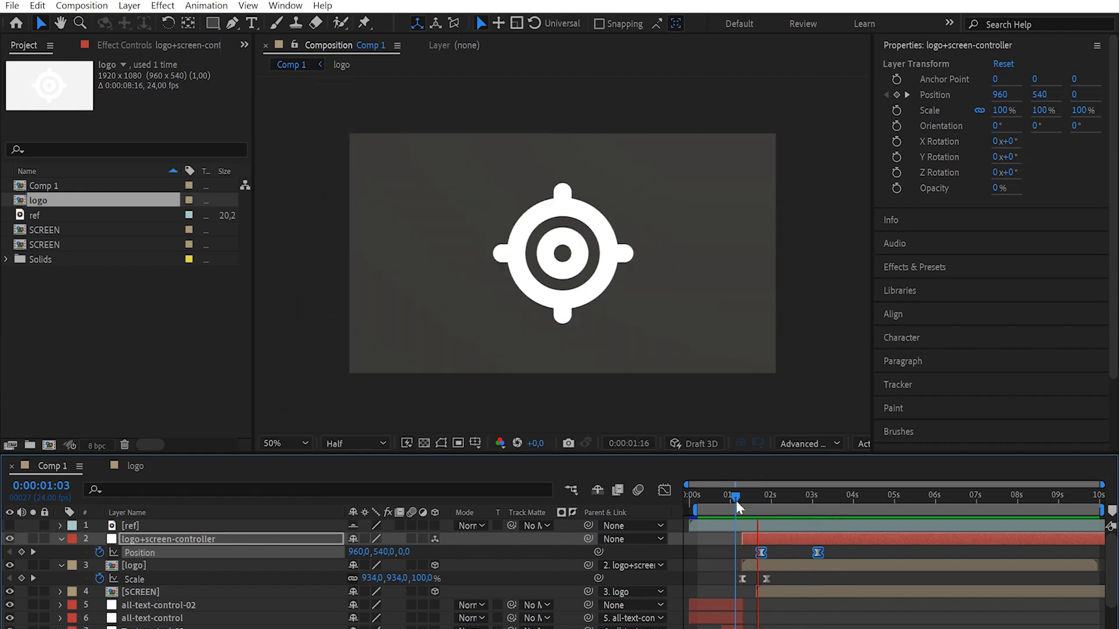
{"action": "key", "text": "space"}
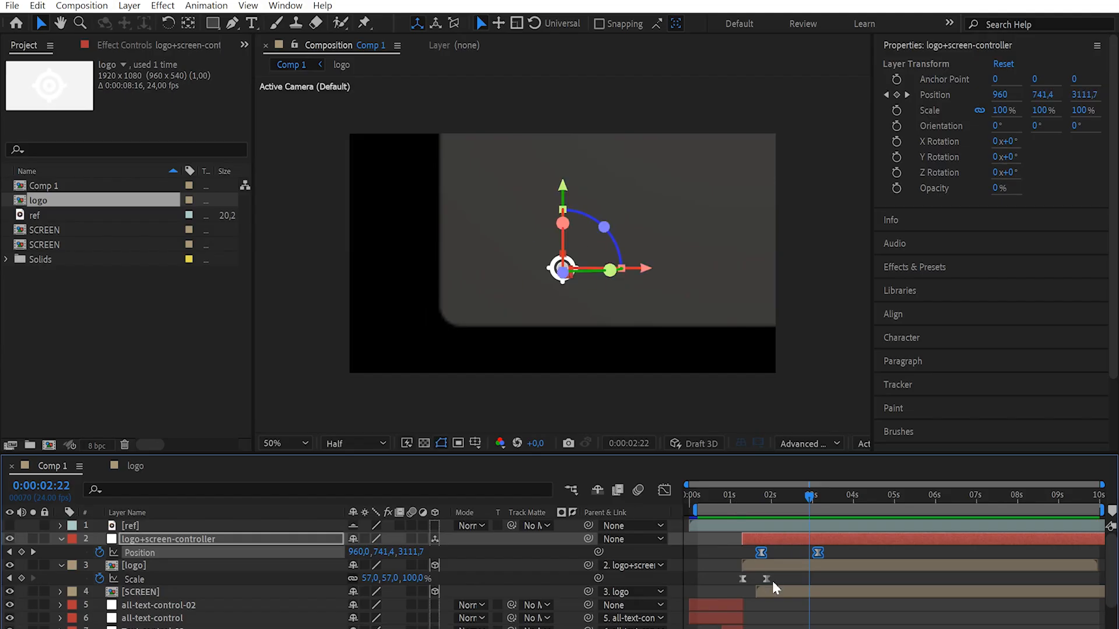
Step: Try moving the logo's second Scale keyframe about half a second later, undo it, and preview the transition from 0:00:01:01
{"action": "left_click", "coordinate": [768, 579]}
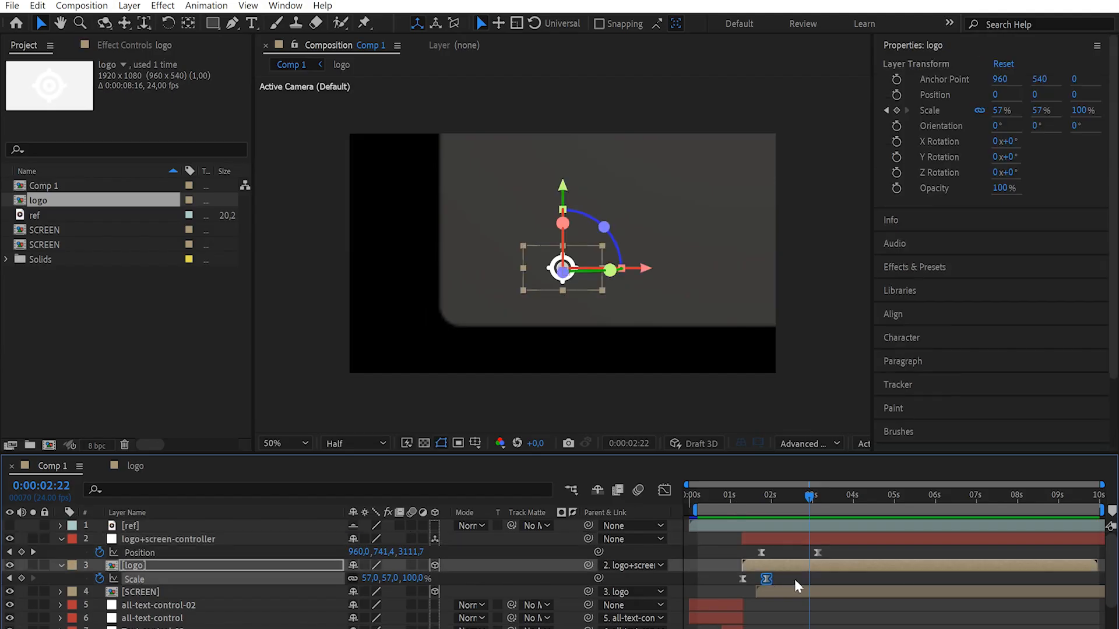
{"action": "left_click_drag", "start_coordinate": [768, 578], "coordinate": [787, 579]}
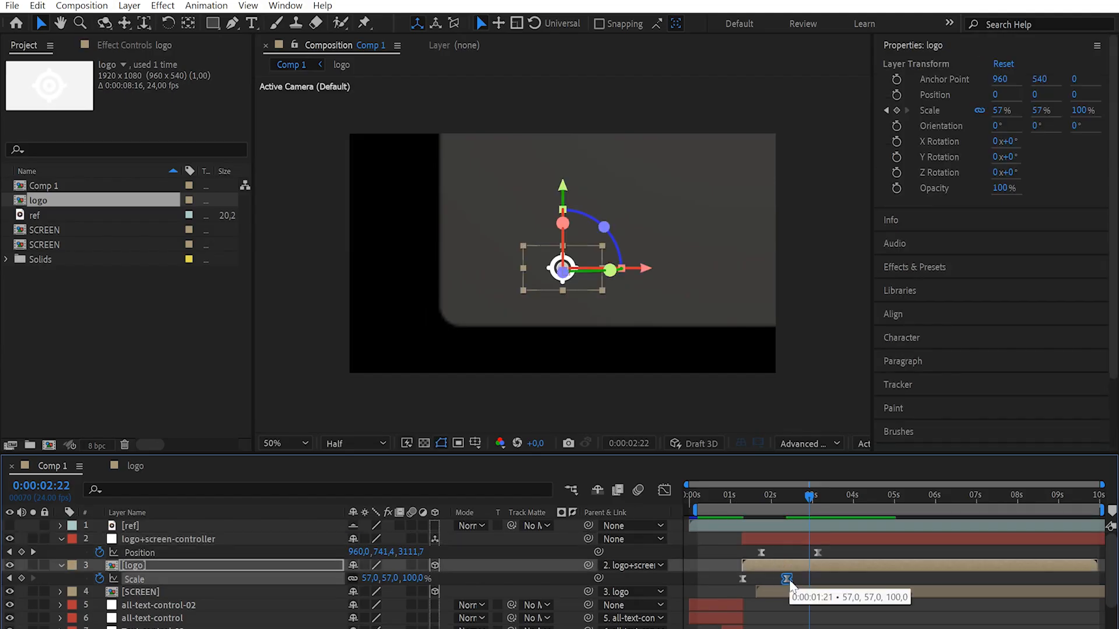
{"action": "left_click", "coordinate": [732, 497]}
{"action": "key", "text": "space"}
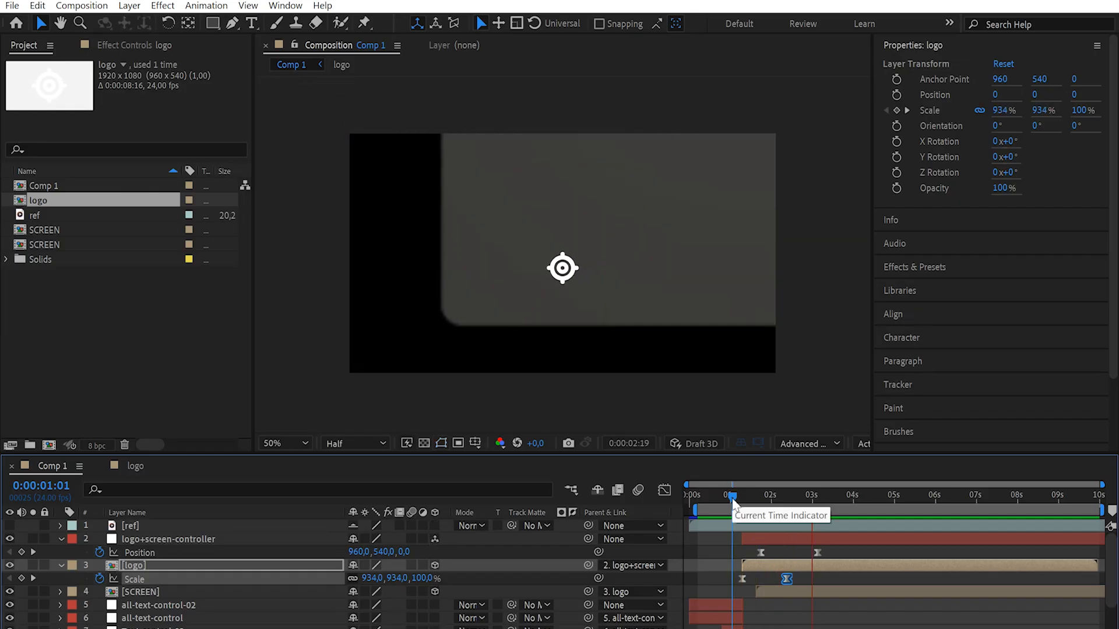
{"action": "key", "text": "space"}
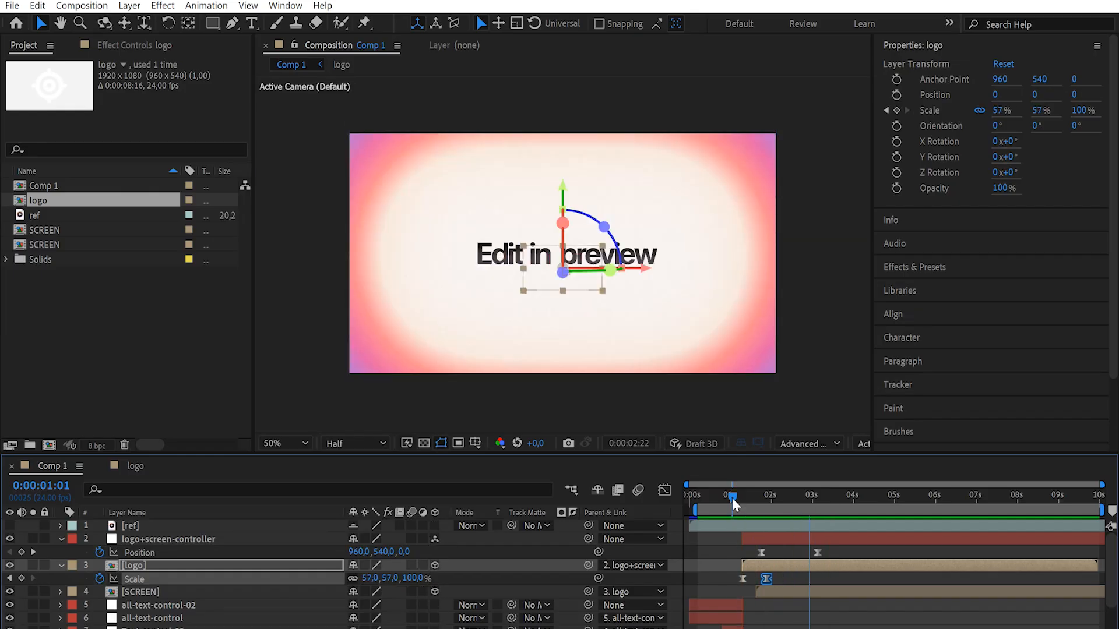
{"action": "left_click", "coordinate": [732, 496]}
{"action": "key", "text": "space"}
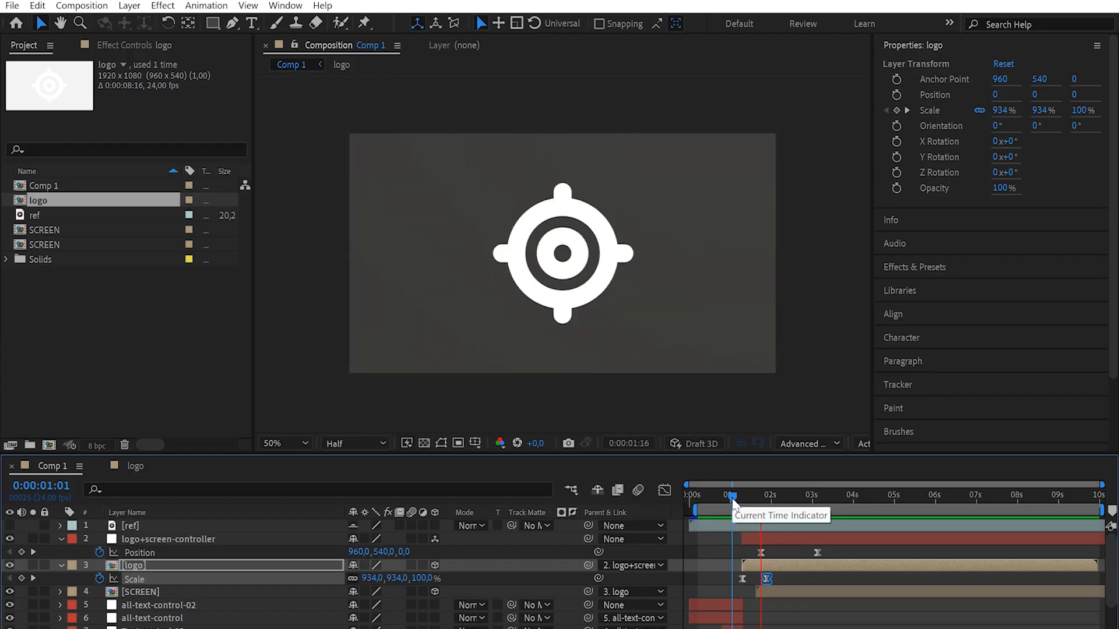
{"action": "key", "text": "space"}
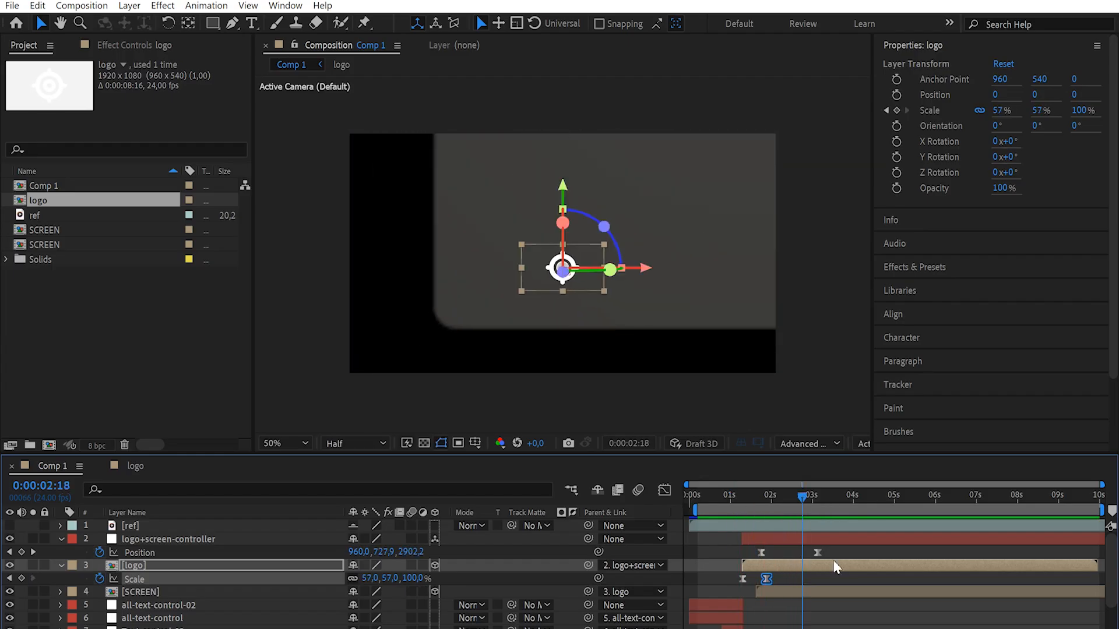
Step: Set the incoming and outgoing velocity influence of both controller Position keyframes to 100% and preview from 0:00:01:00
{"action": "left_click", "coordinate": [819, 553]}
{"action": "left_click_drag", "start_coordinate": [832, 563], "coordinate": [761, 557]}
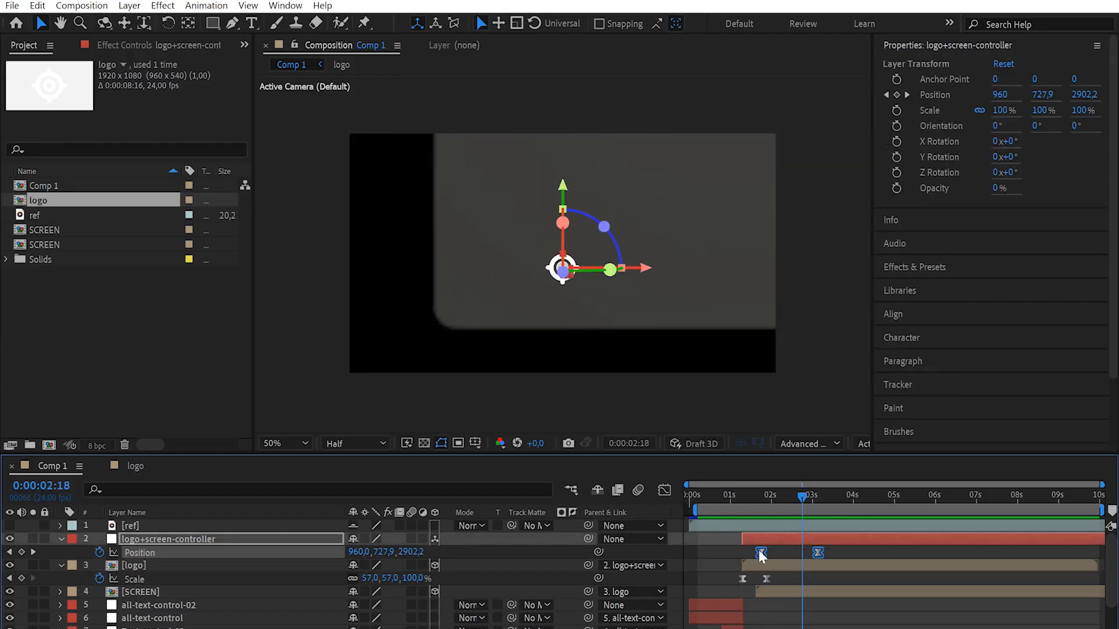
{"action": "right_click", "coordinate": [761, 553]}
{"action": "left_click", "coordinate": [793, 528]}
{"action": "left_click", "coordinate": [417, 304]}
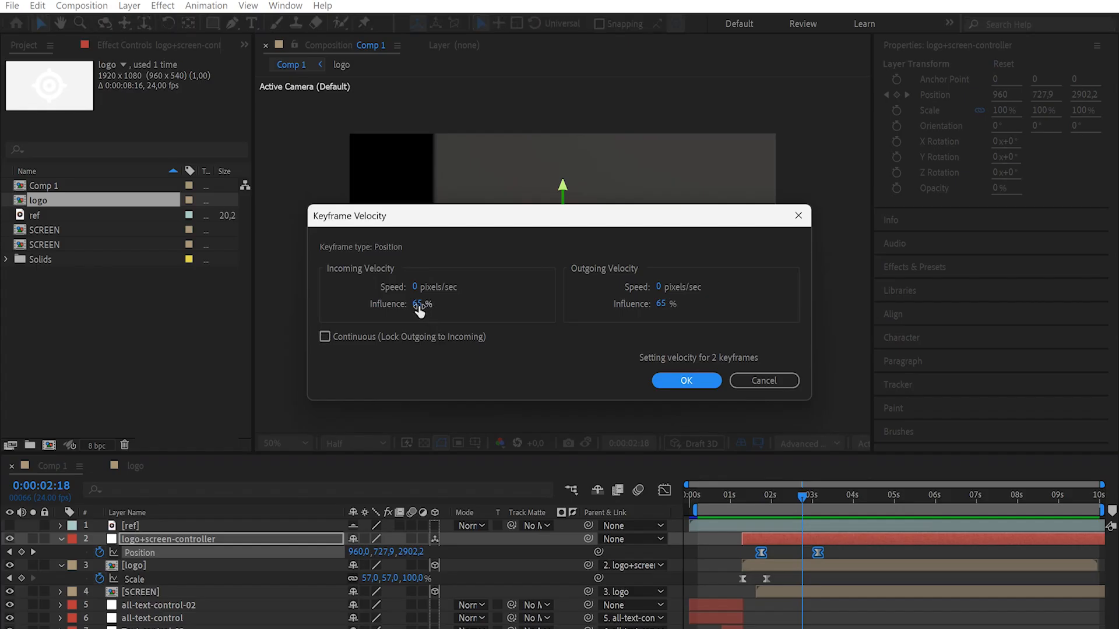
{"action": "type", "text": "100"}
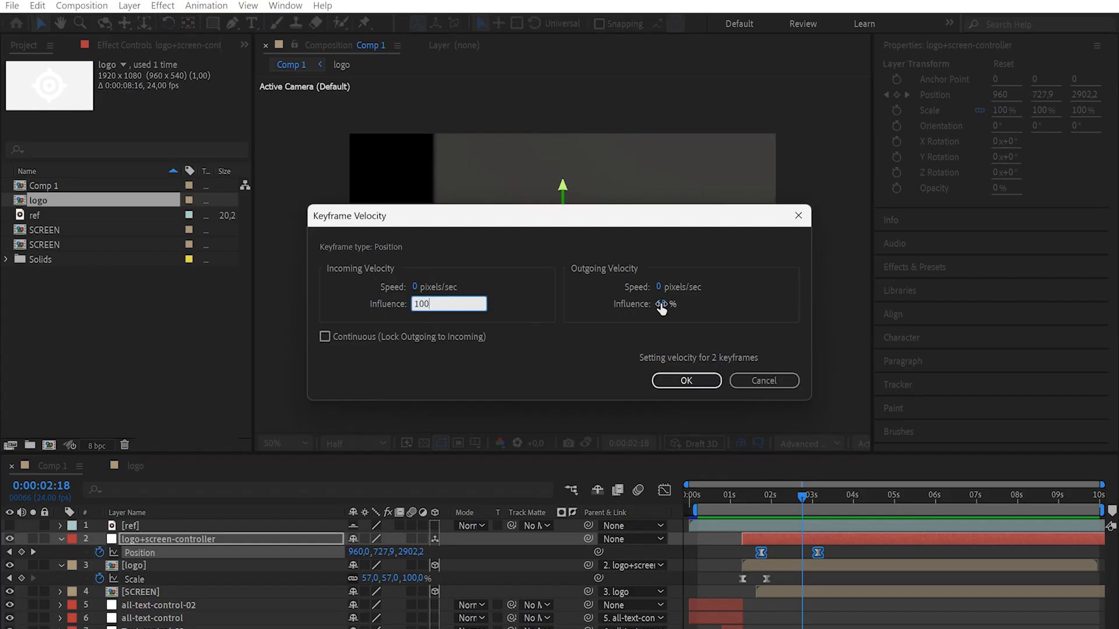
{"action": "left_click", "coordinate": [662, 303]}
{"action": "type", "text": "100"}
{"action": "key", "text": "Return"}
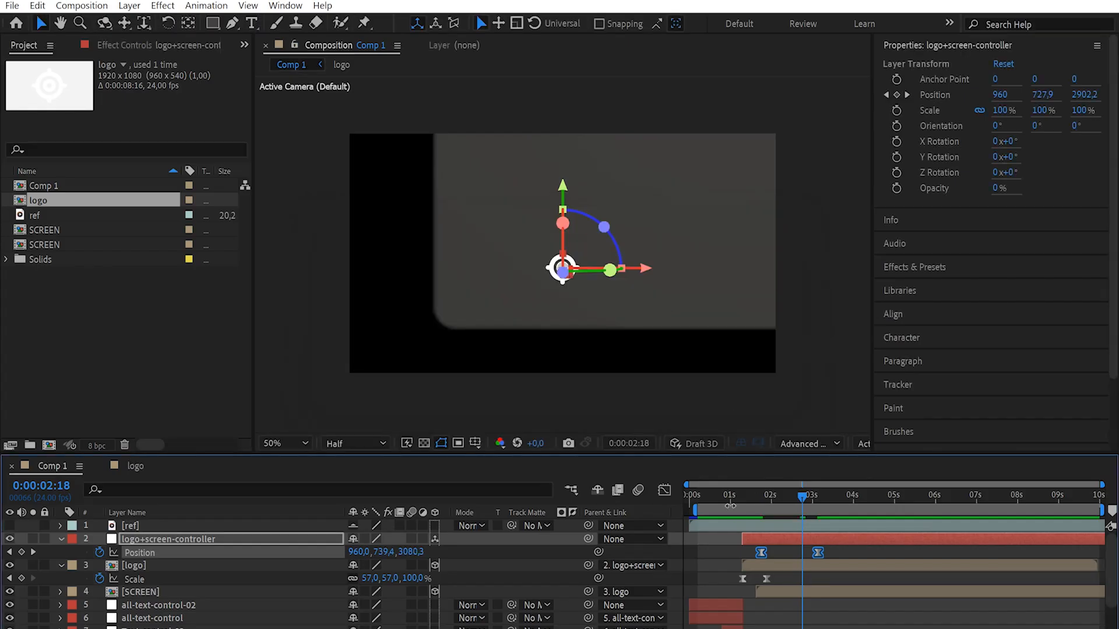
{"action": "left_click", "coordinate": [730, 500]}
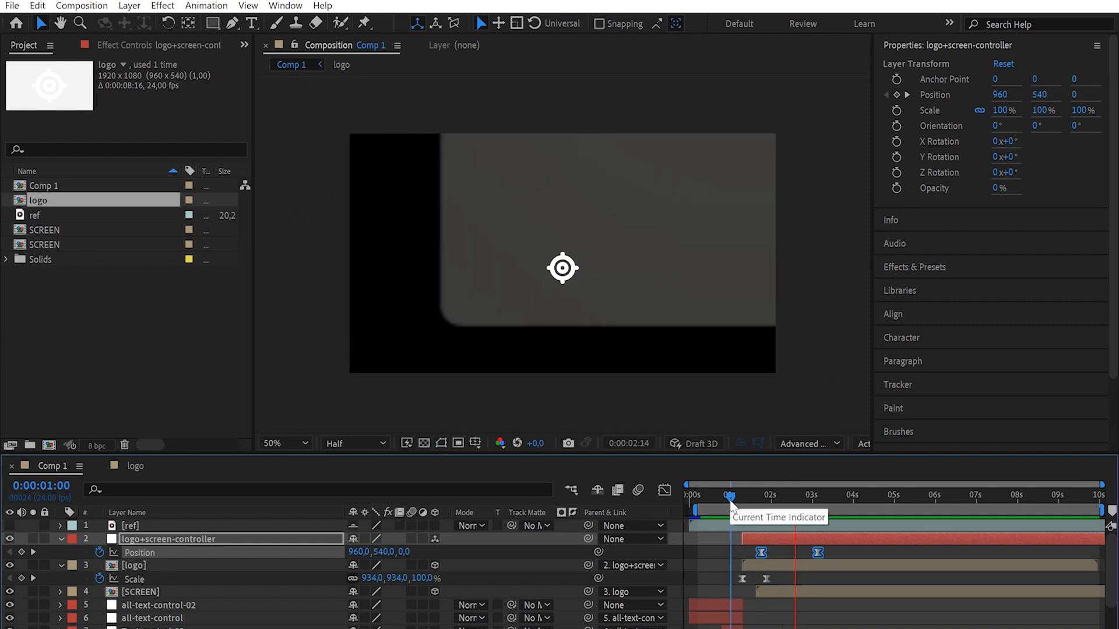
{"action": "left_click", "coordinate": [838, 496]}
Step: Shift both controller Position keyframes earlier so the first lines up with the logo's first Scale keyframe
{"action": "right_click", "coordinate": [761, 553]}
{"action": "left_click", "coordinate": [802, 528]}
{"action": "left_click", "coordinate": [819, 497]}
{"action": "scroll", "coordinate": [748, 553], "scroll_direction": "up", "scroll_amount": 4}
{"action": "left_click_drag", "start_coordinate": [794, 553], "coordinate": [729, 552]}
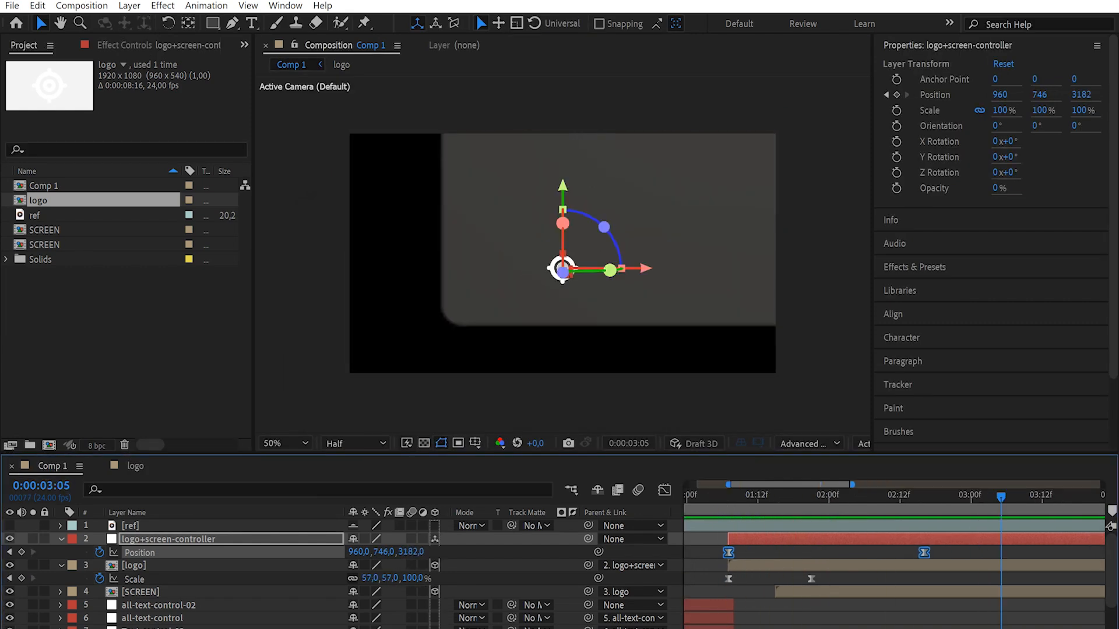
Step: Shift both controller Position keyframes about half a second later so the second one sits at 0:00:03:05, and preview the move
{"action": "left_click_drag", "start_coordinate": [924, 552], "coordinate": [999, 553]}
{"action": "scroll", "coordinate": [748, 552], "scroll_direction": "down", "scroll_amount": 4}
{"action": "left_click", "coordinate": [734, 495]}
{"action": "key", "text": "space"}
{"action": "key", "text": "space"}
Step: Compare the controller's move with the ref layer and preview the transition again
{"action": "left_click", "coordinate": [722, 550]}
{"action": "left_click_drag", "start_coordinate": [853, 497], "coordinate": [791, 506]}
{"action": "left_click", "coordinate": [10, 526]}
{"action": "left_click", "coordinate": [734, 498]}
{"action": "key", "text": "space"}
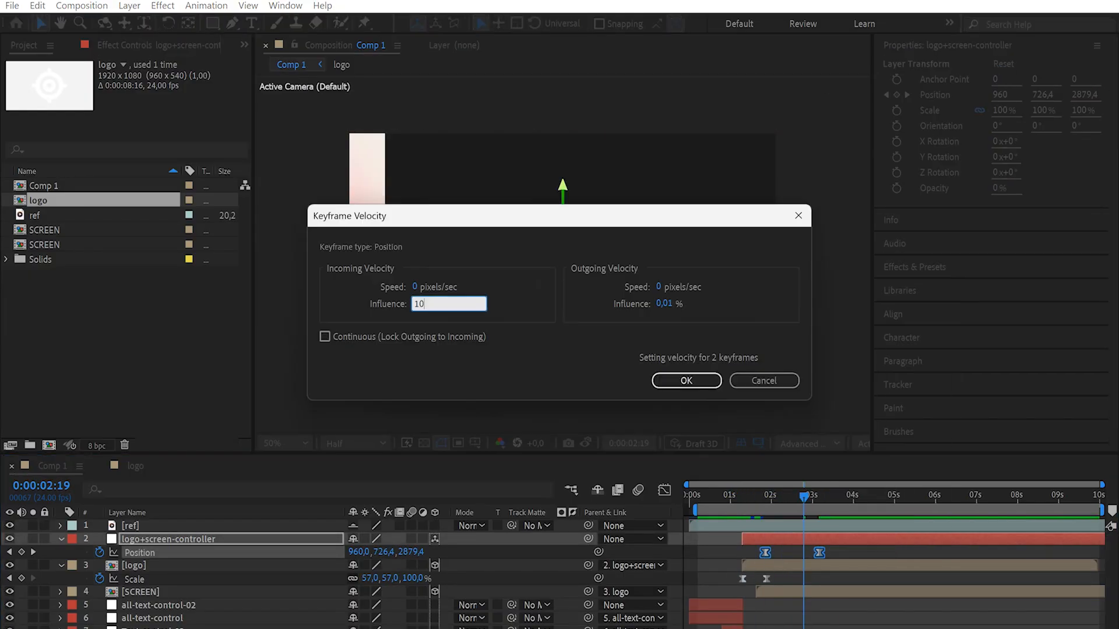
Step: Set the incoming velocity influence of the controller's Position and the logo's Scale keyframes to 100% and preview the result
{"action": "key", "text": "Return"}
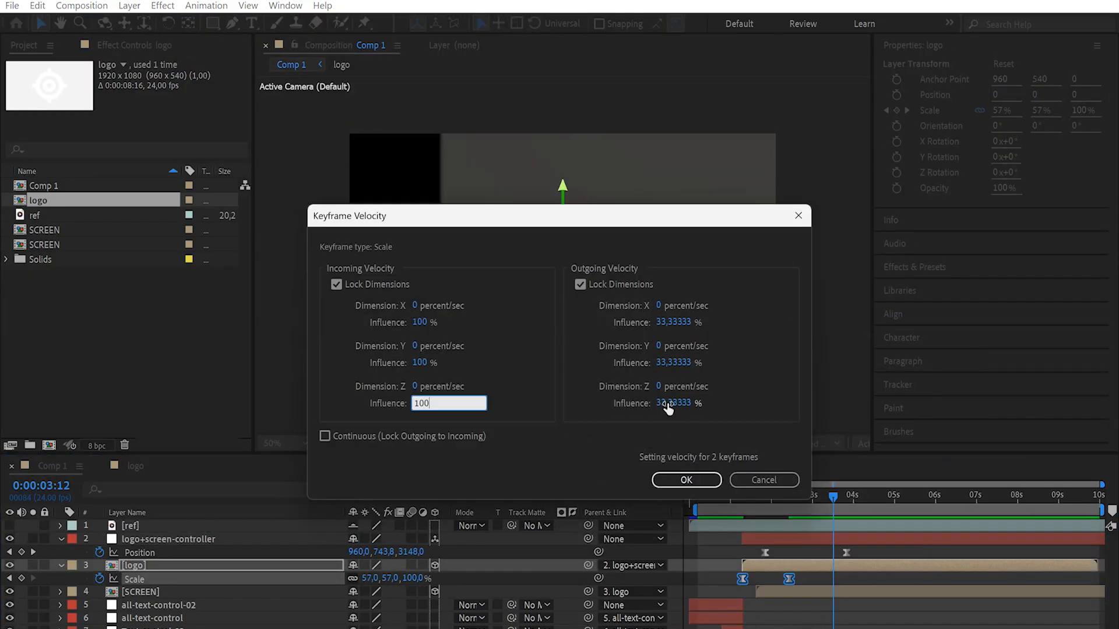
{"action": "key", "text": "Return"}
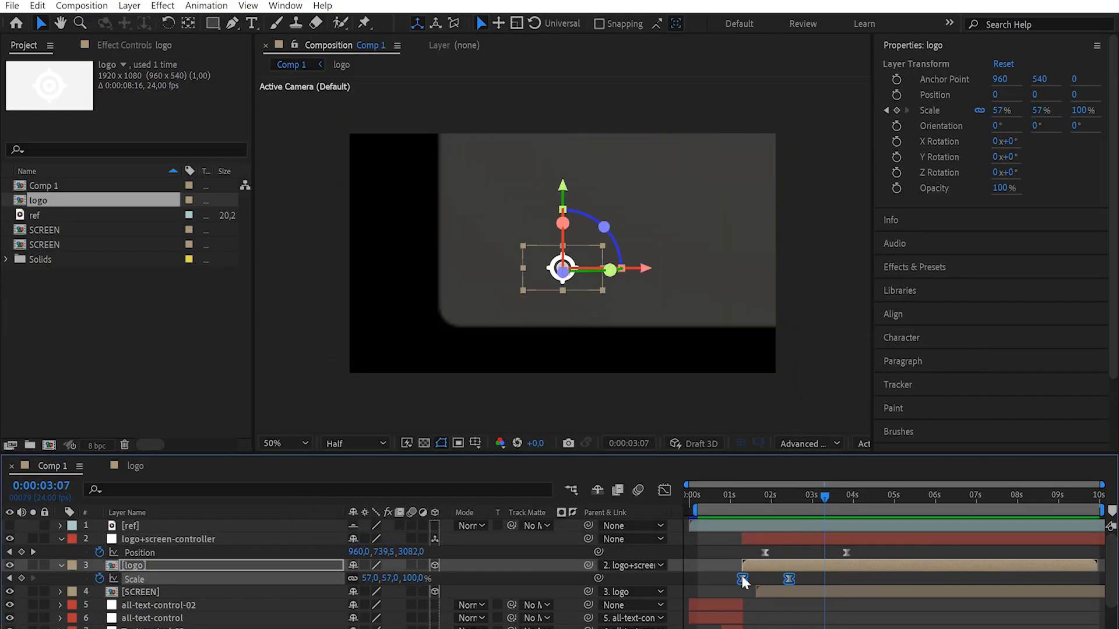
{"action": "left_click", "coordinate": [739, 497]}
{"action": "key", "text": "space"}
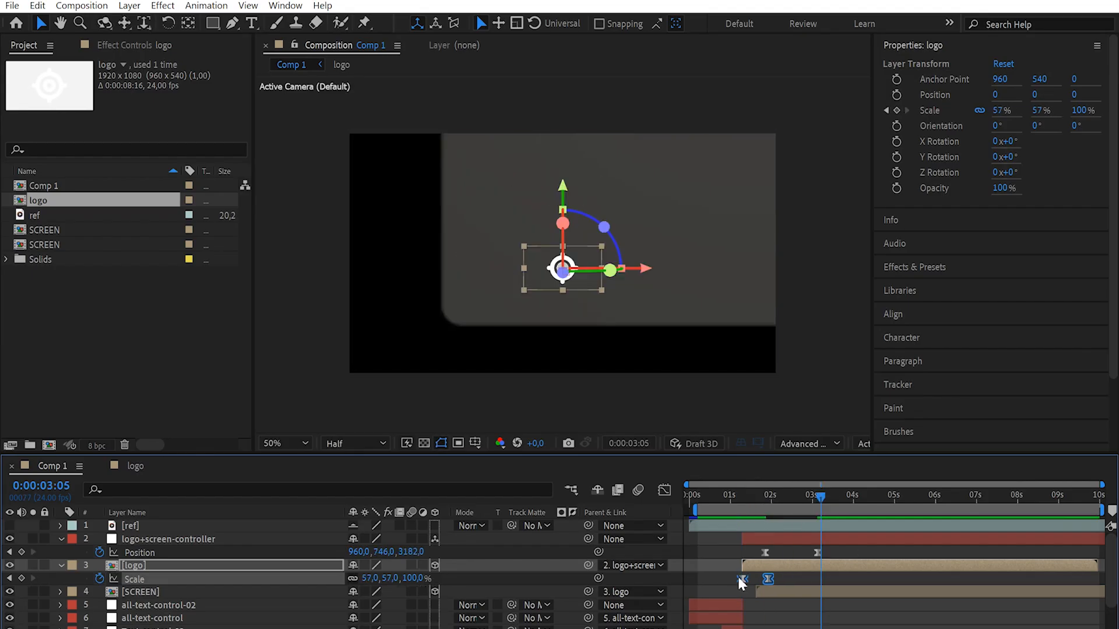
Step: Review the keyframe velocity settings of the logo's Scale keyframes and the controller's Position keyframes
{"action": "right_click", "coordinate": [742, 577]}
{"action": "right_click", "coordinate": [743, 579]}
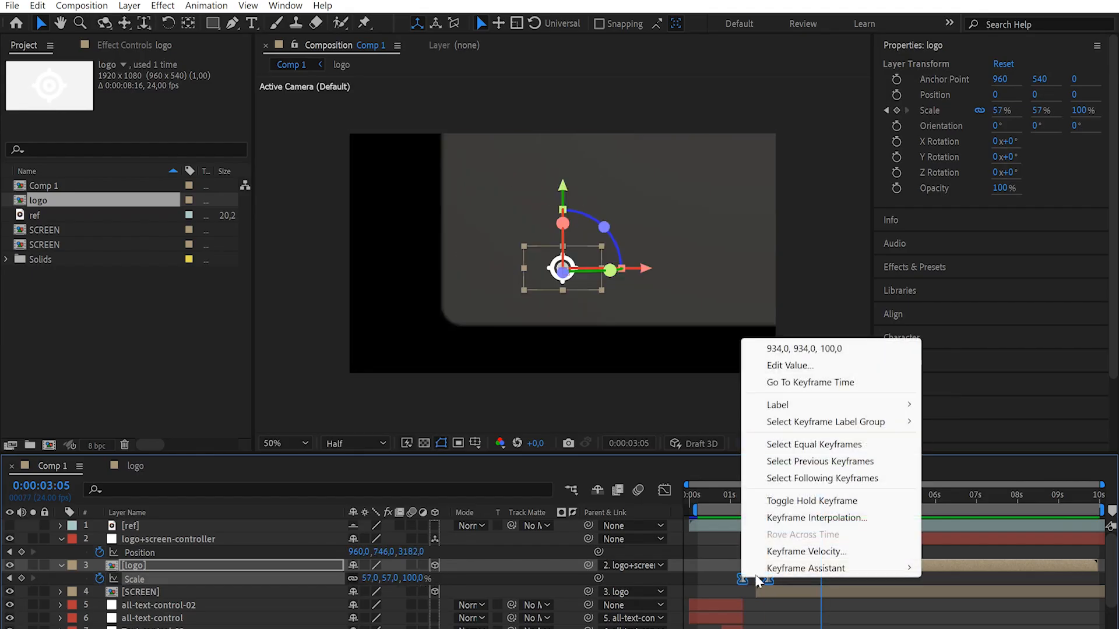
{"action": "left_click", "coordinate": [810, 552]}
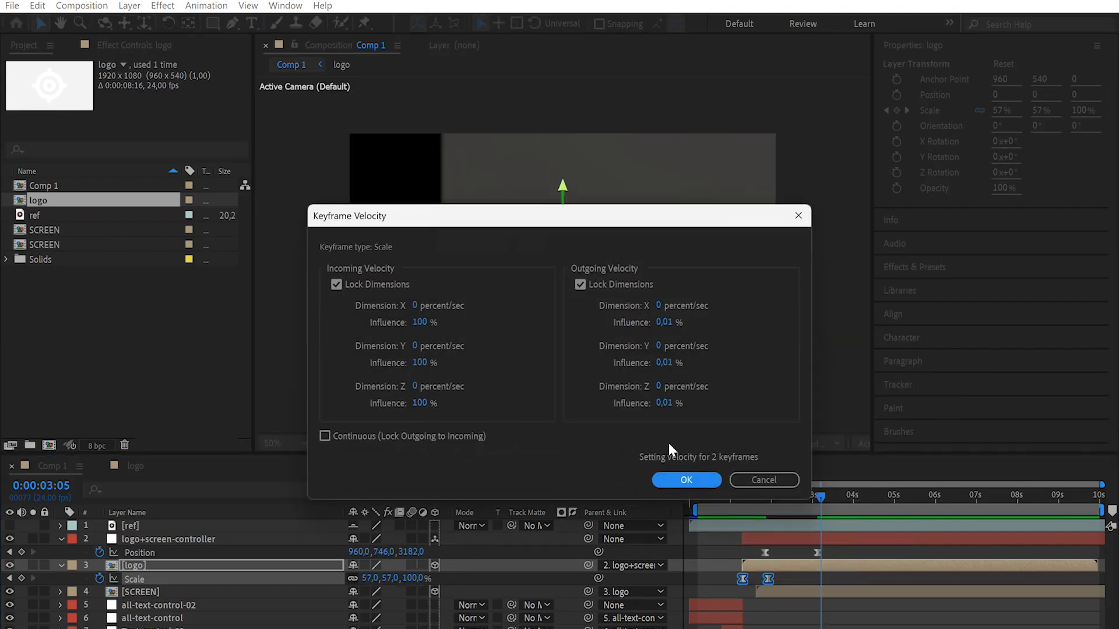
{"action": "left_click", "coordinate": [690, 481]}
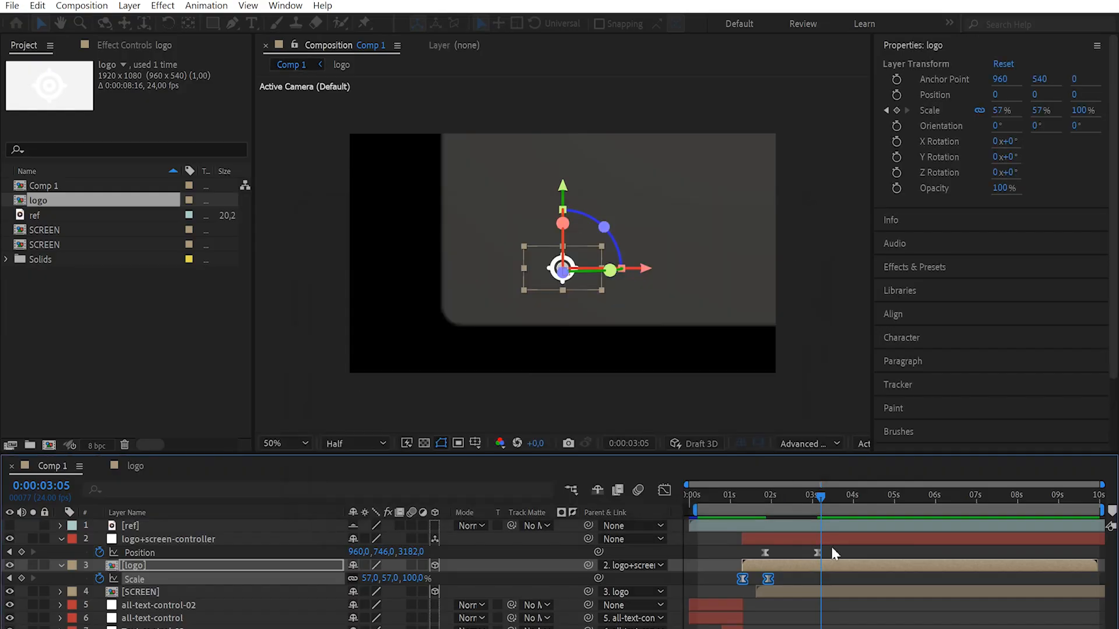
{"action": "left_click", "coordinate": [762, 555]}
{"action": "left_click", "coordinate": [765, 552]}
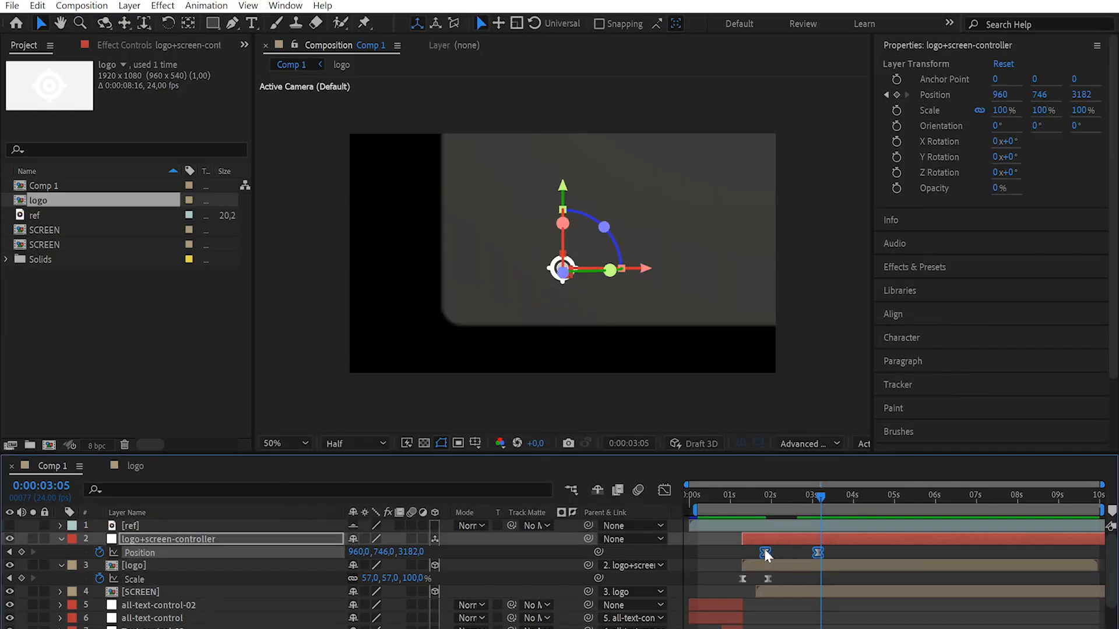
{"action": "right_click", "coordinate": [766, 553]}
{"action": "left_click", "coordinate": [804, 528]}
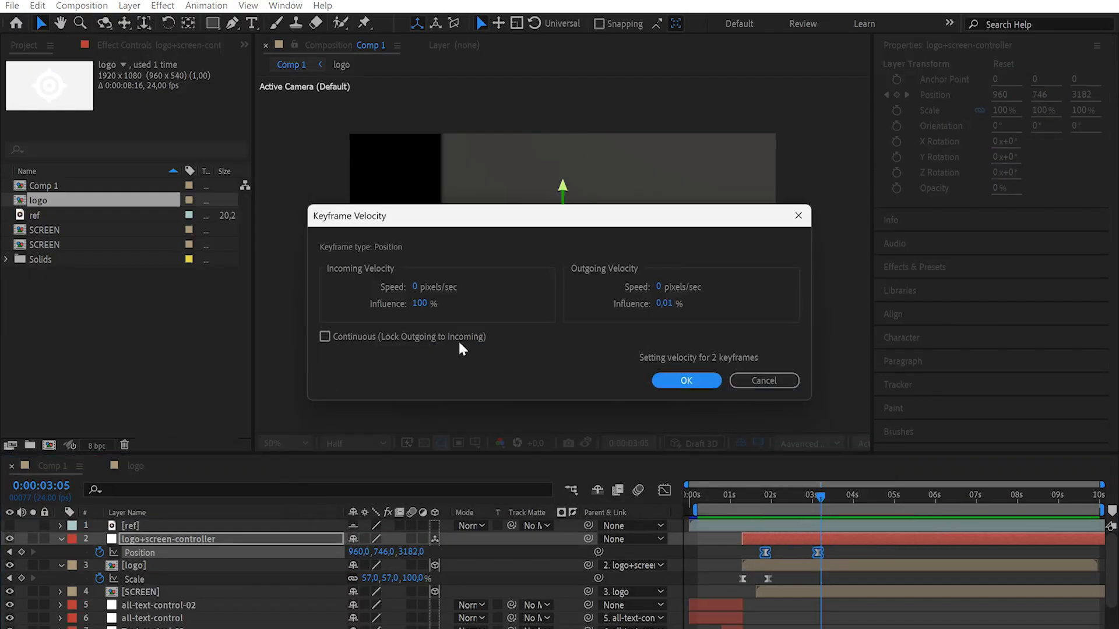
{"action": "left_click", "coordinate": [687, 380]}
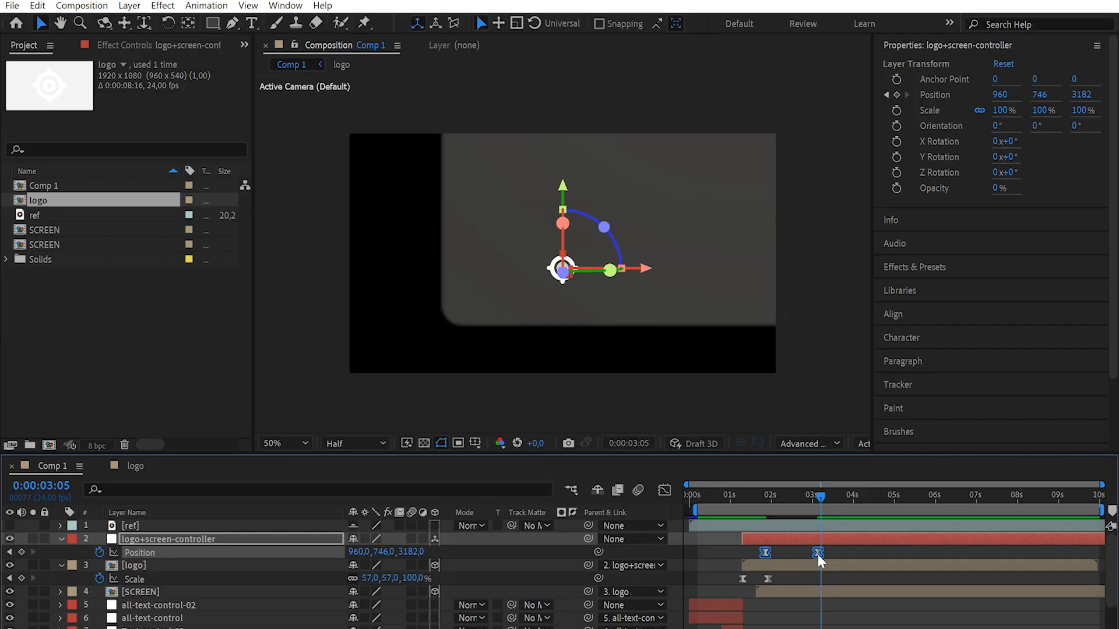
Step: Set the outgoing velocity influence of both controller Position keyframes to 60% and preview from 0:00:01:06
{"action": "right_click", "coordinate": [817, 554]}
{"action": "left_click", "coordinate": [854, 527]}
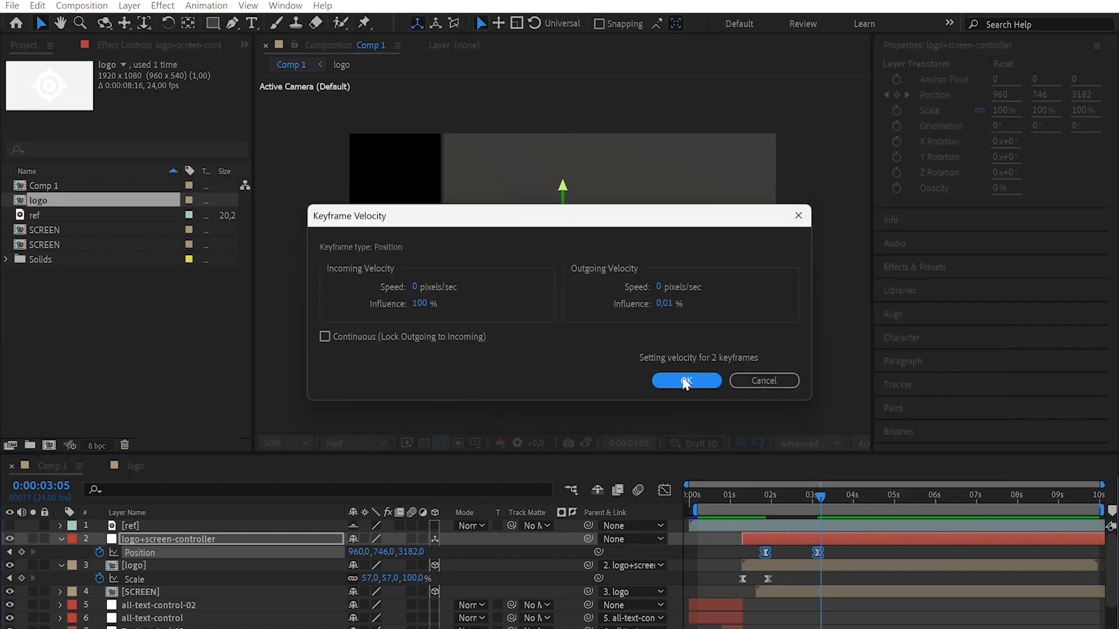
{"action": "left_click", "coordinate": [666, 305]}
{"action": "type", "text": "60"}
{"action": "key", "text": "Return"}
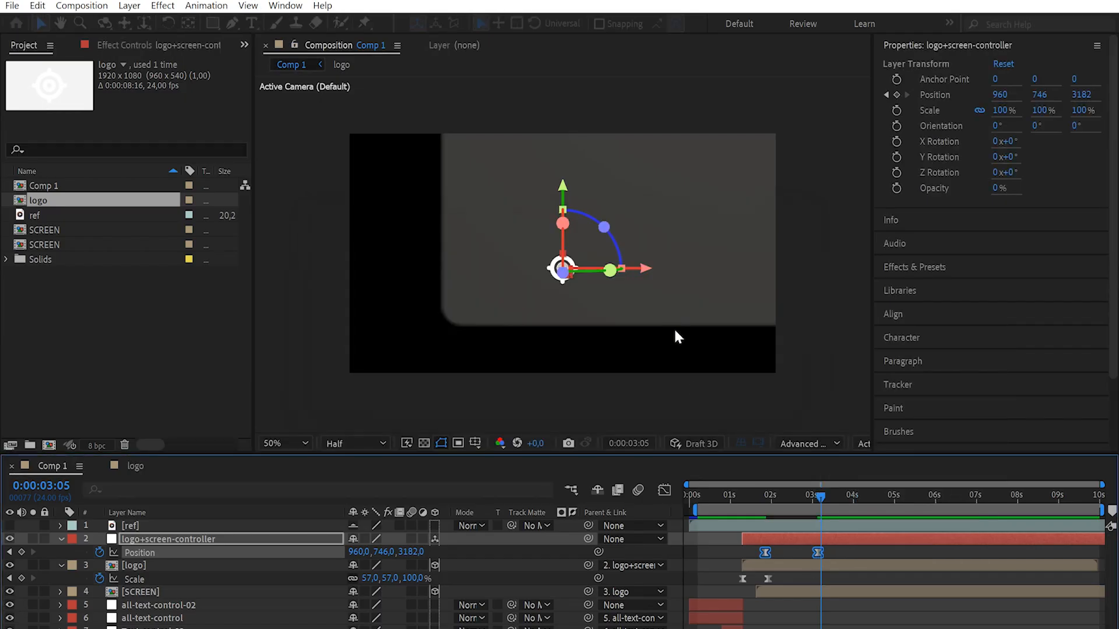
{"action": "left_click", "coordinate": [741, 498]}
{"action": "key", "text": "space"}
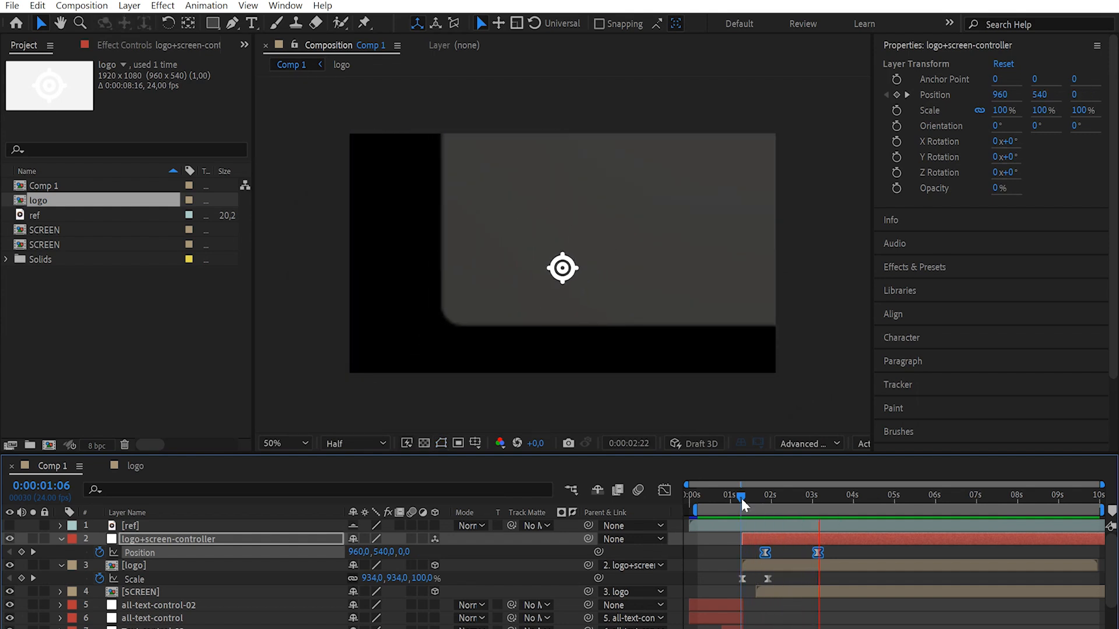
{"action": "key", "text": "space"}
{"action": "key", "text": "space"}
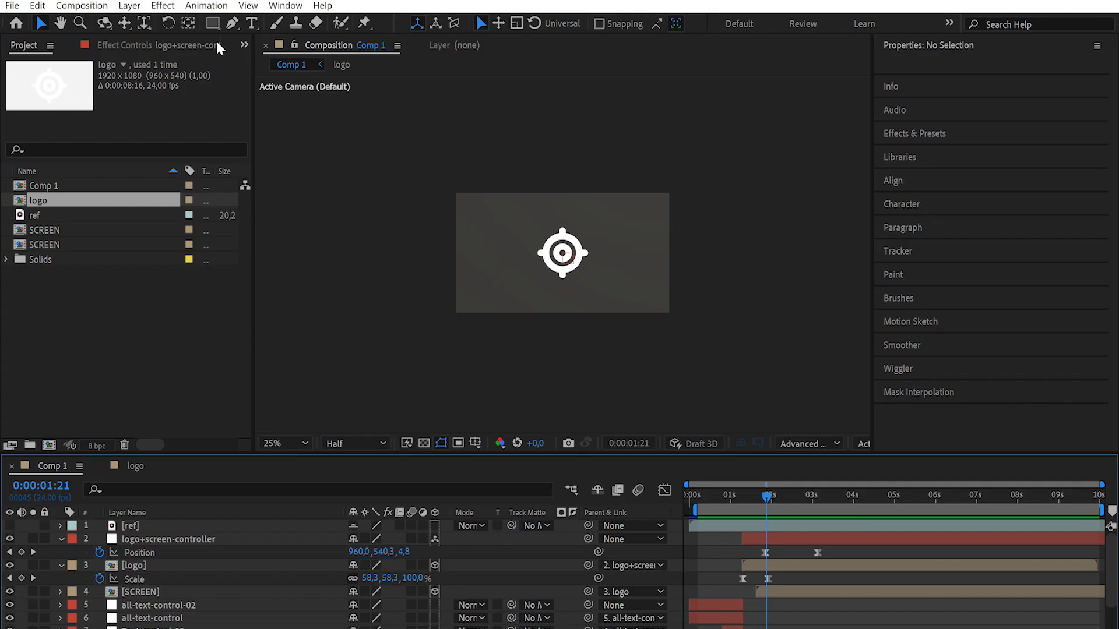
Step: Create a full-frame rectangle shape layer named bg and place it directly below the logo layer
{"action": "left_click", "coordinate": [214, 23]}
{"action": "double_click", "coordinate": [214, 25]}
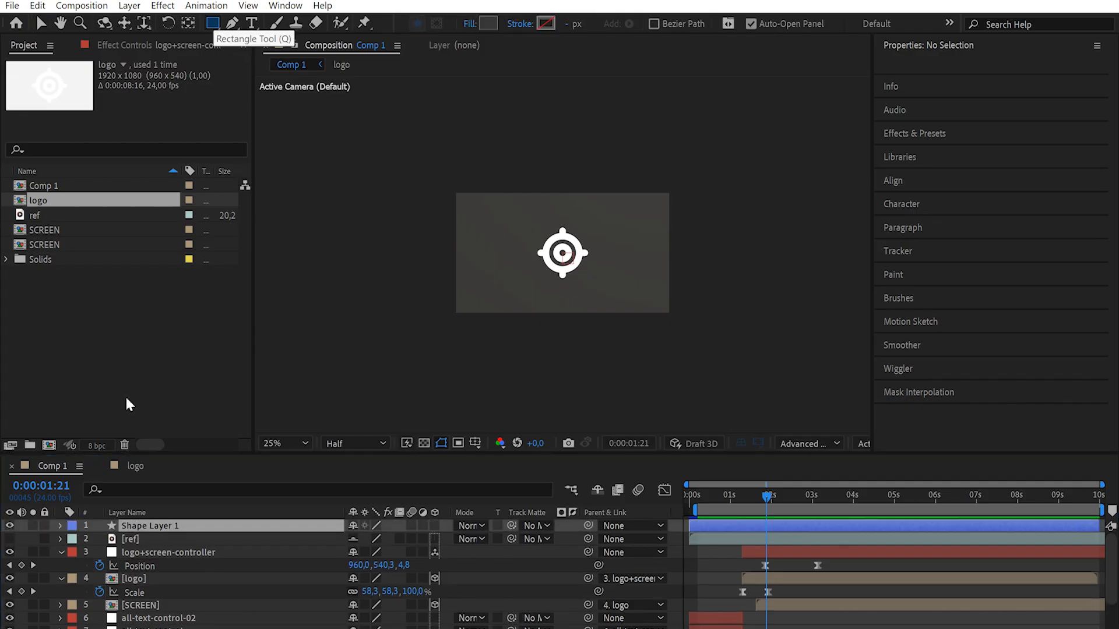
{"action": "key", "text": "v"}
{"action": "left_click", "coordinate": [166, 524]}
{"action": "key", "text": "Return"}
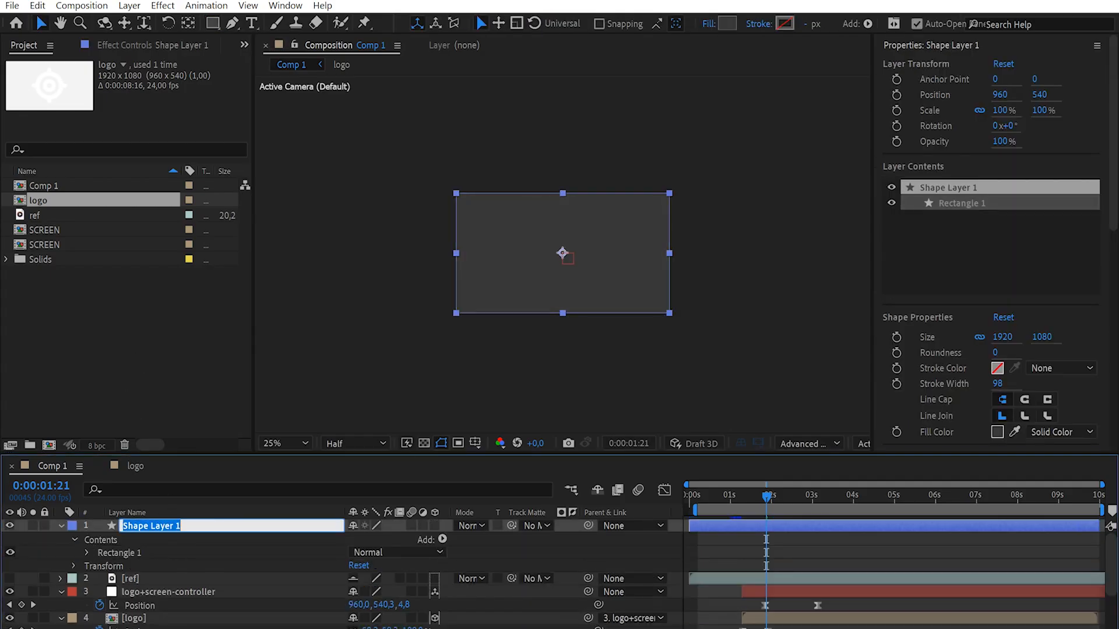
{"action": "type", "text": "bg"}
{"action": "key", "text": "Return"}
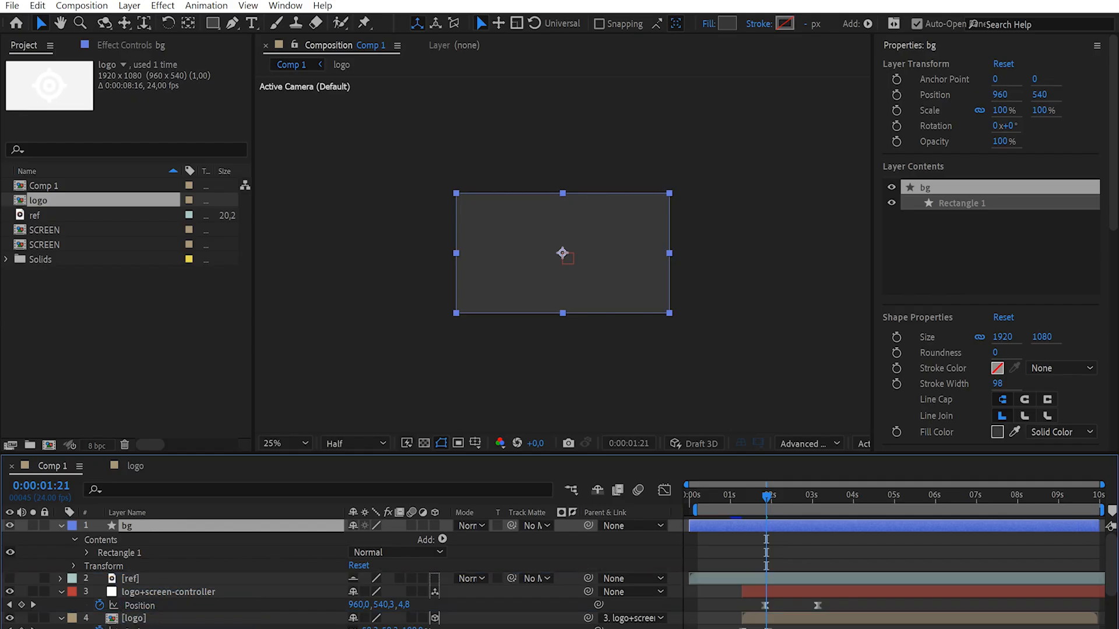
{"action": "key", "text": "ctrl+shift+bracketleft"}
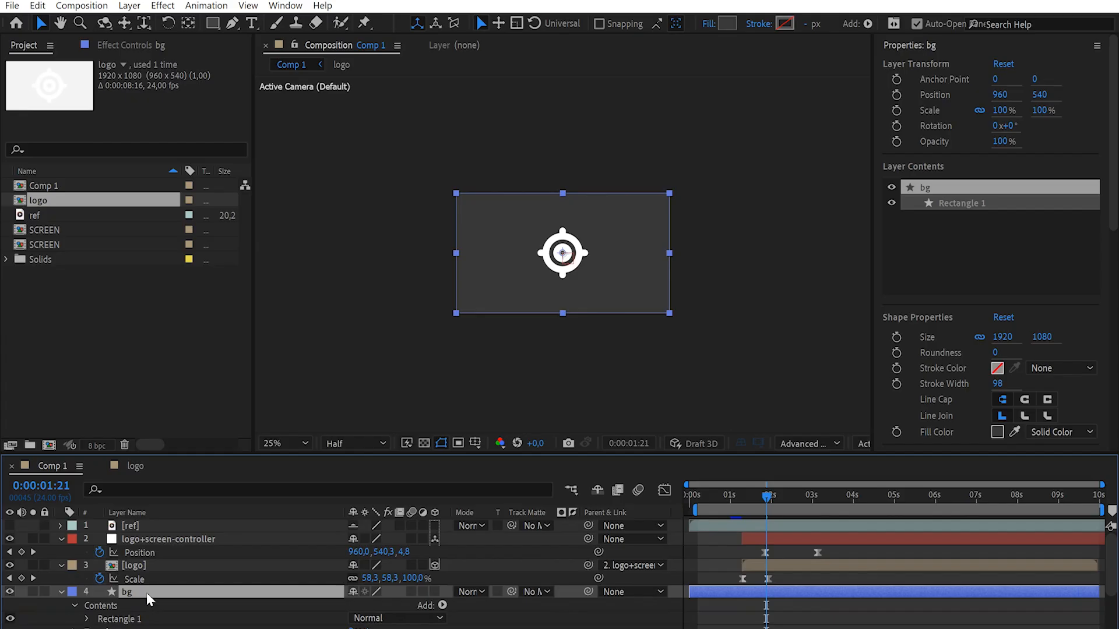
Step: Duplicate the bg layer and rename the copy transition
{"action": "key", "text": "ctrl+d"}
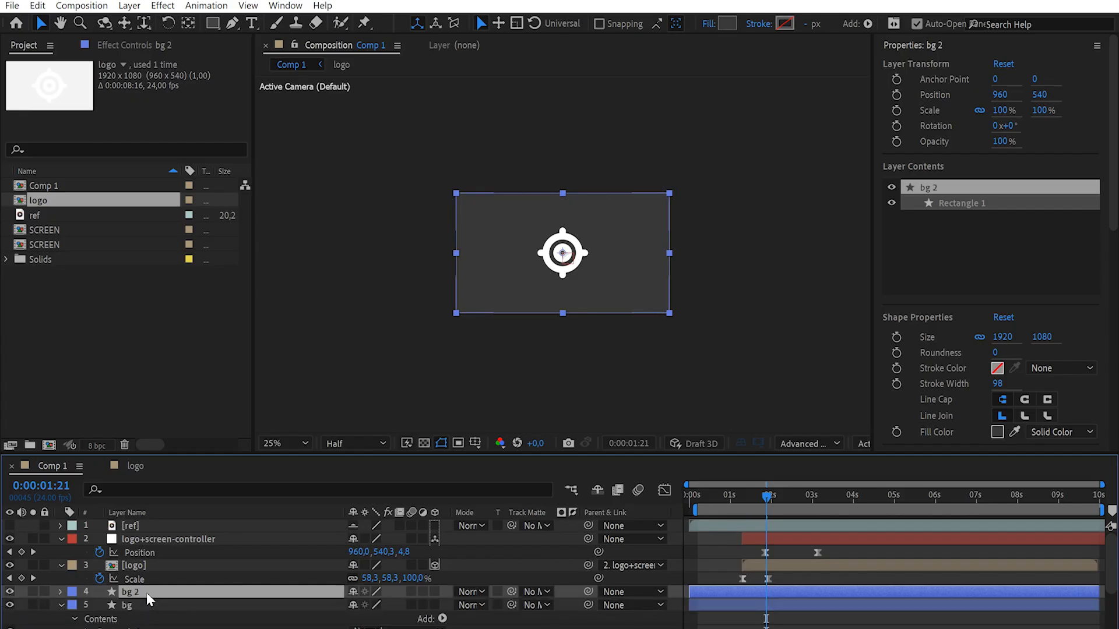
{"action": "key", "text": "Return"}
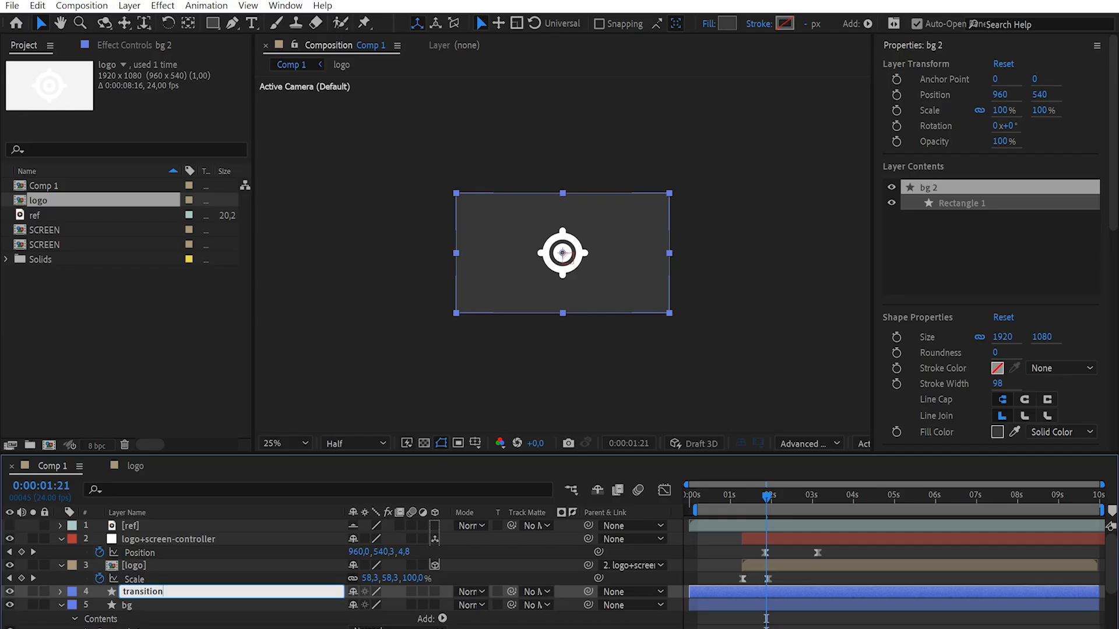
{"action": "key", "text": "Return"}
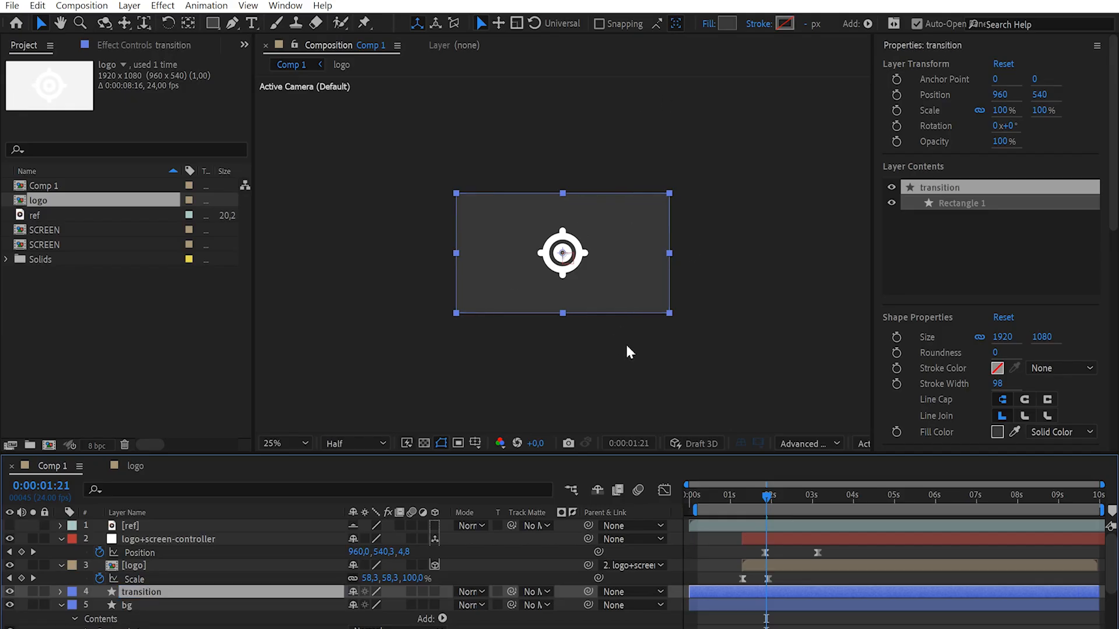
Step: Rotate the transition layer by 45° and scale it to 215%
{"action": "key", "text": "r"}
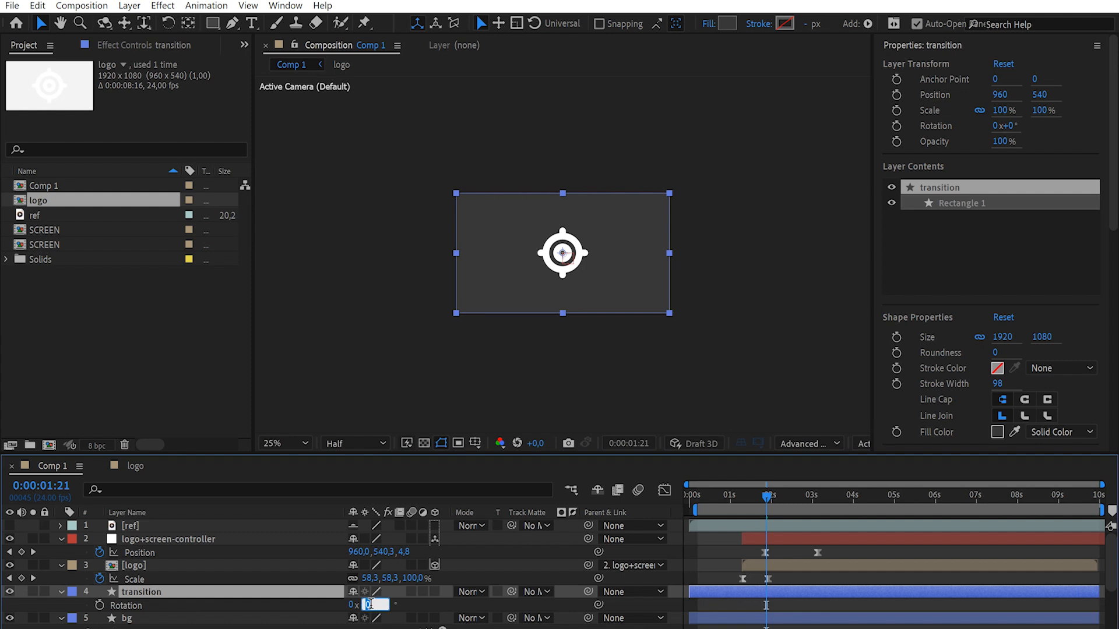
{"action": "type", "text": "45"}
{"action": "key", "text": "Return"}
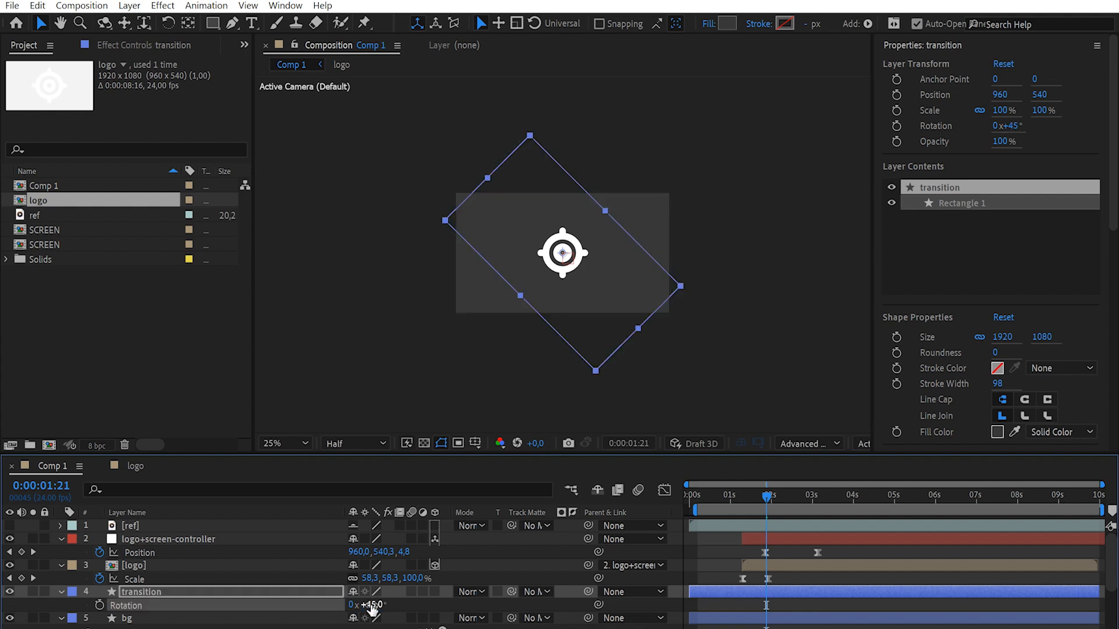
{"action": "left_click", "coordinate": [288, 592]}
{"action": "key", "text": "s"}
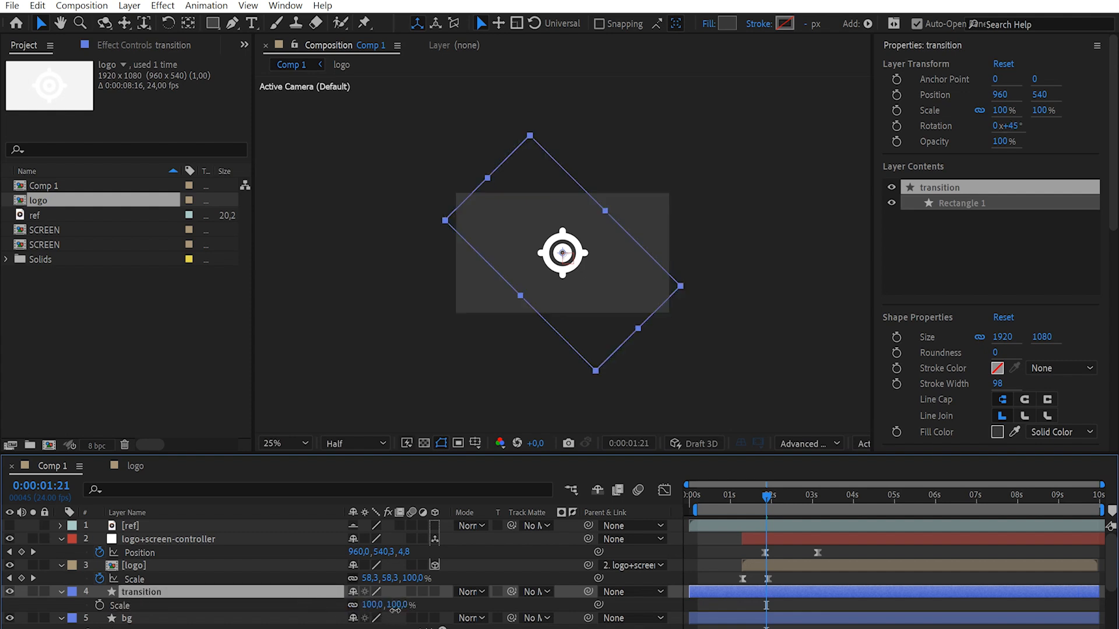
{"action": "left_click_drag", "start_coordinate": [395, 610], "coordinate": [490, 626]}
{"action": "left_click", "coordinate": [272, 594]}
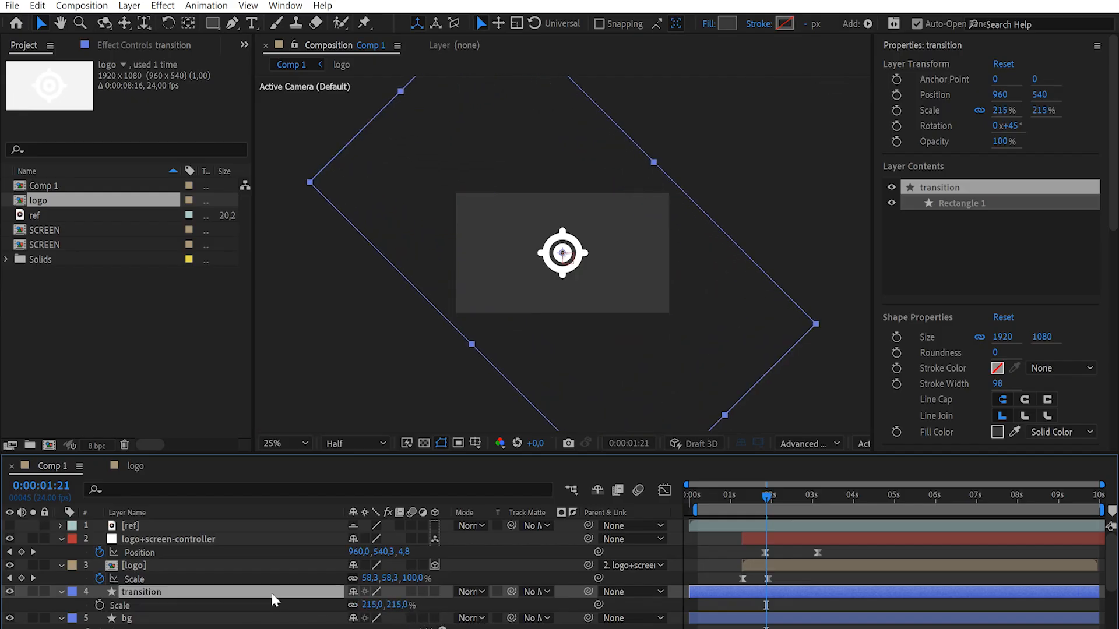
Step: Keyframe the transition layer's Position at 0:00:02:01, and at 0:00:01:12 move it diagonally down out of frame to about -944, 2204
{"action": "left_click_drag", "start_coordinate": [751, 503], "coordinate": [773, 510]}
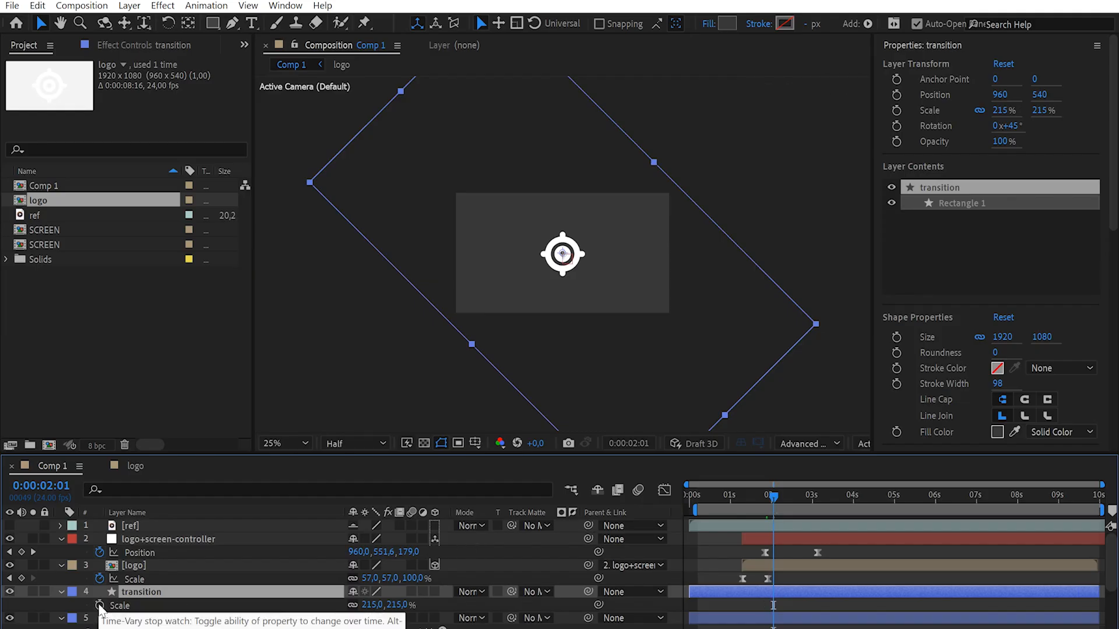
{"action": "key", "text": "p"}
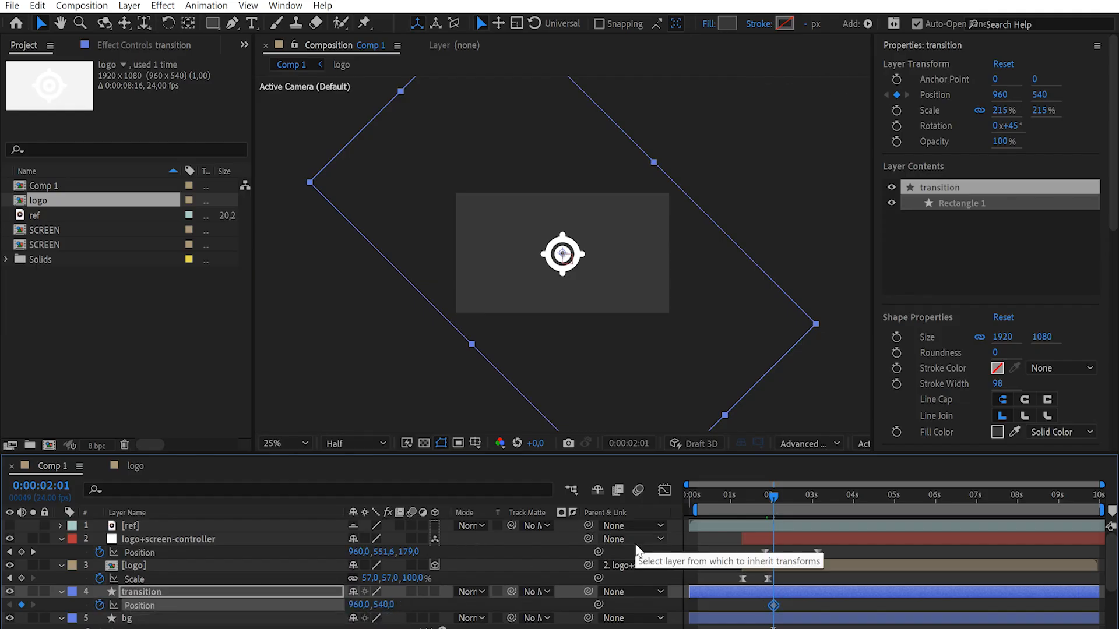
{"action": "left_click", "coordinate": [768, 500]}
{"action": "left_click_drag", "start_coordinate": [768, 500], "coordinate": [751, 500]}
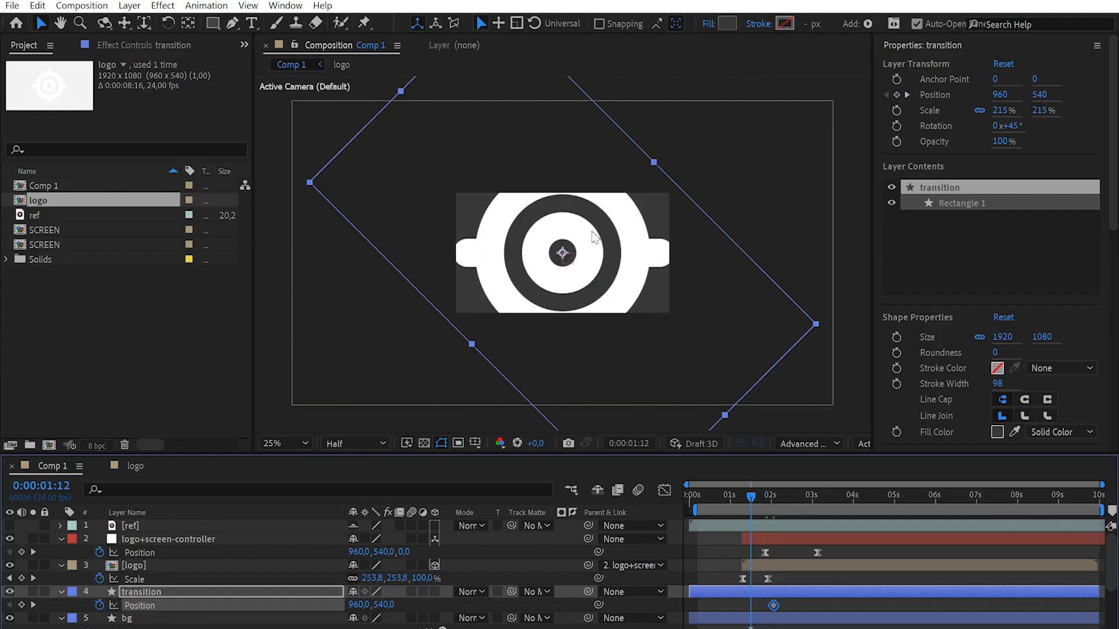
{"action": "scroll", "coordinate": [593, 235], "scroll_direction": "down", "scroll_amount": 4}
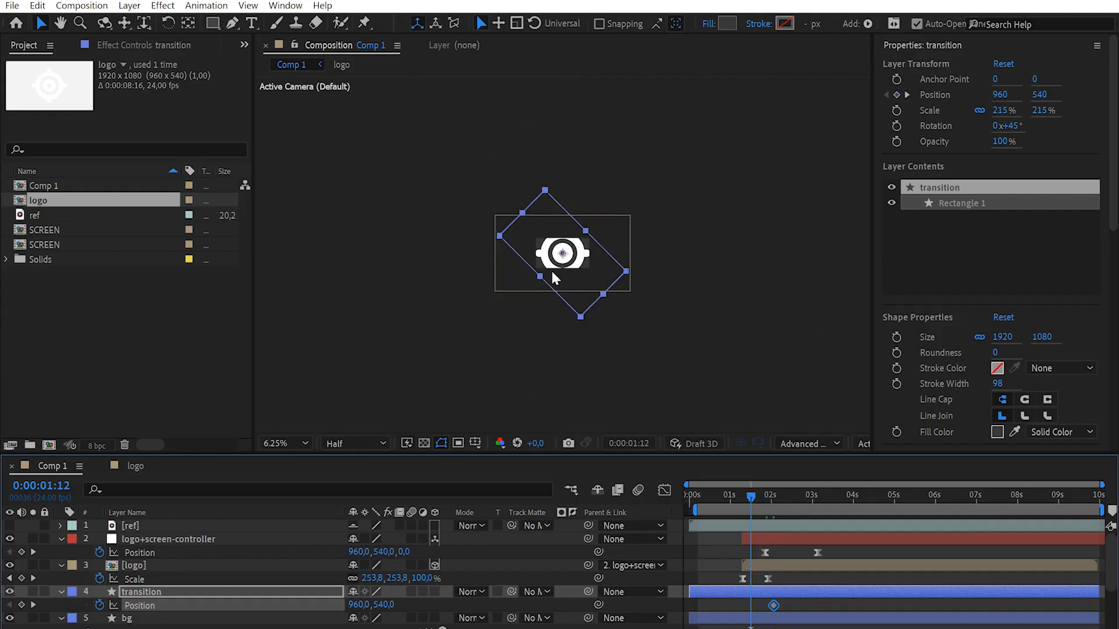
{"action": "left_click_drag", "start_coordinate": [553, 278], "coordinate": [500, 325]}
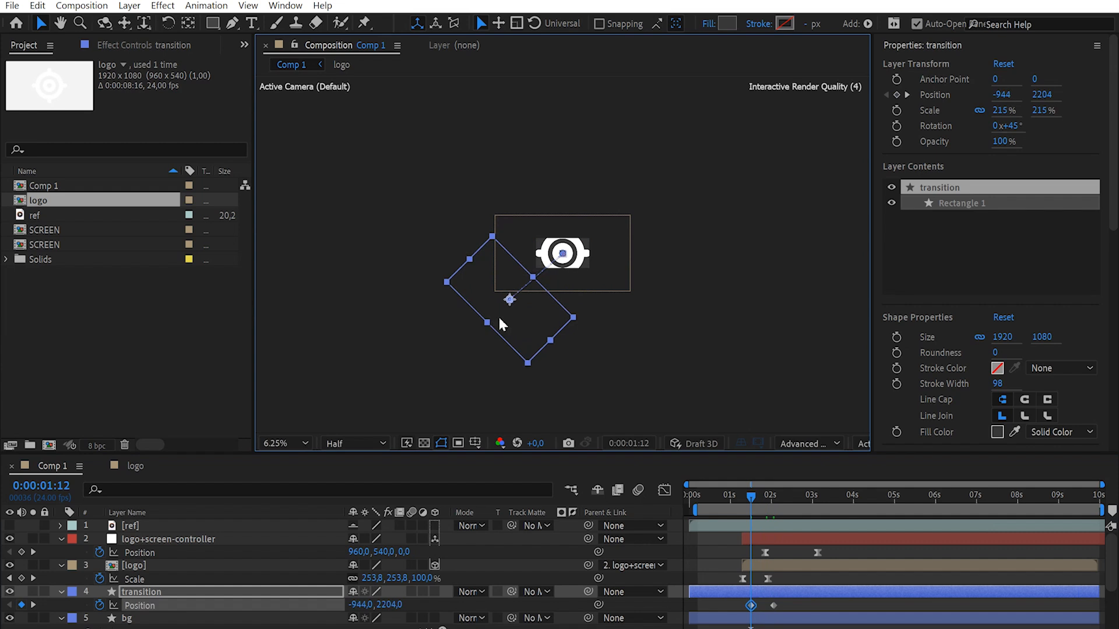
Step: Fit the composition in view, show the ref layer and examine its background transition between 0:00:01:12 and 0:00:02:08
{"action": "left_click", "coordinate": [754, 620]}
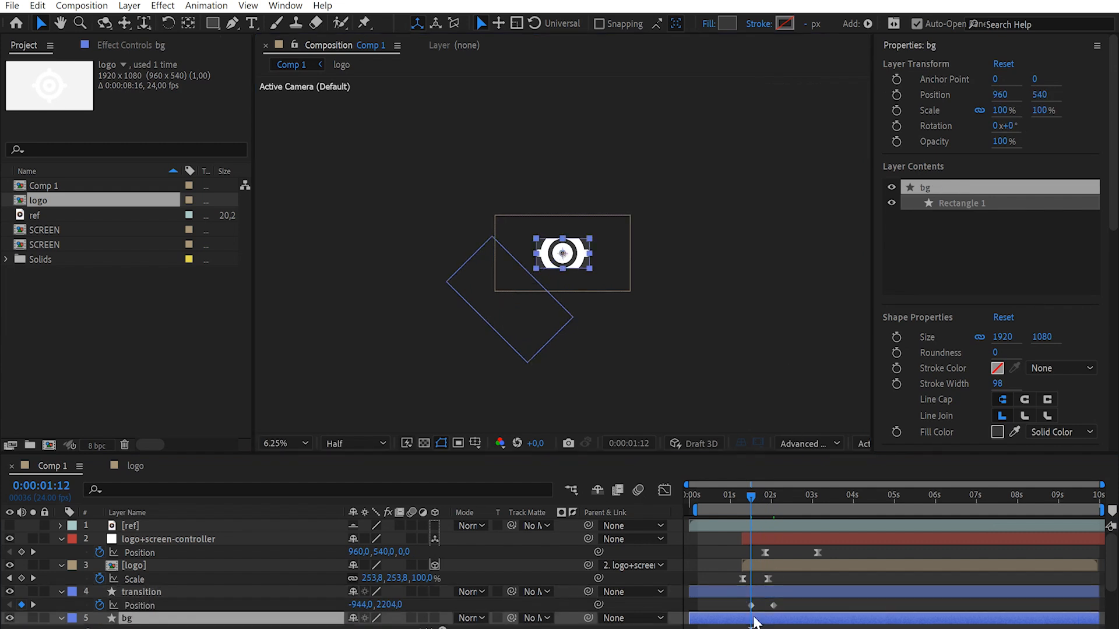
{"action": "left_click", "coordinate": [284, 445]}
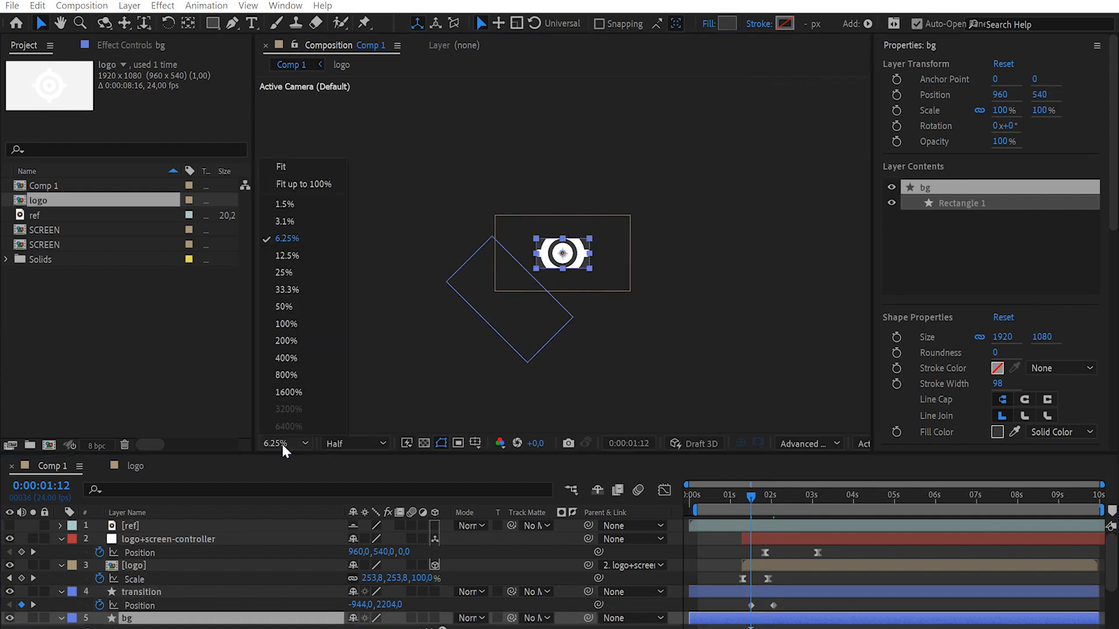
{"action": "left_click", "coordinate": [303, 184]}
{"action": "left_click", "coordinate": [9, 526]}
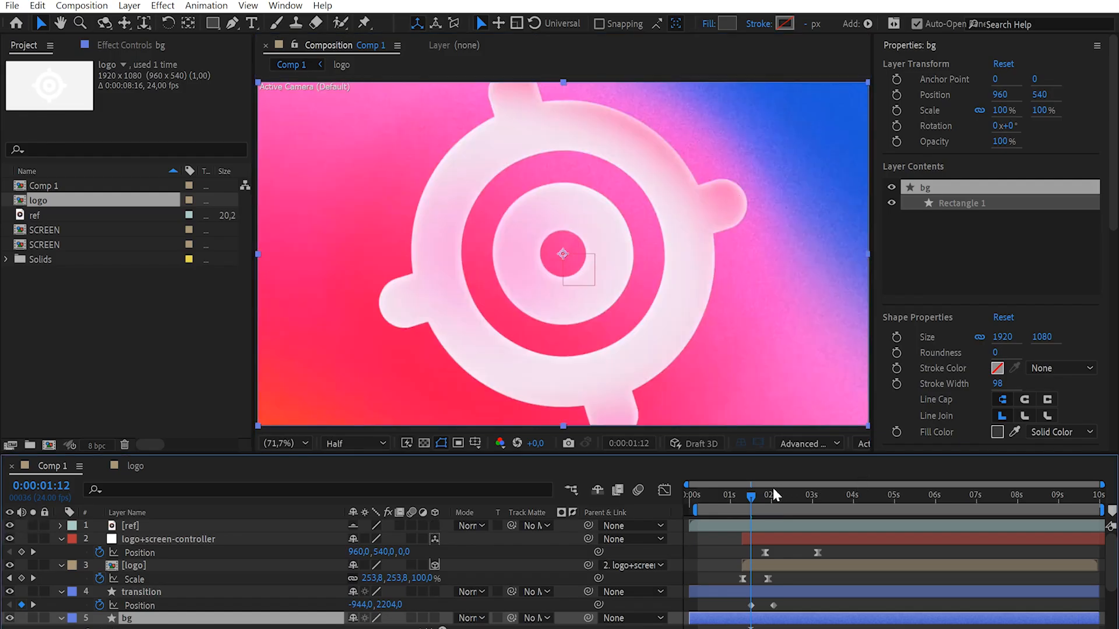
{"action": "left_click_drag", "start_coordinate": [770, 495], "coordinate": [785, 497]}
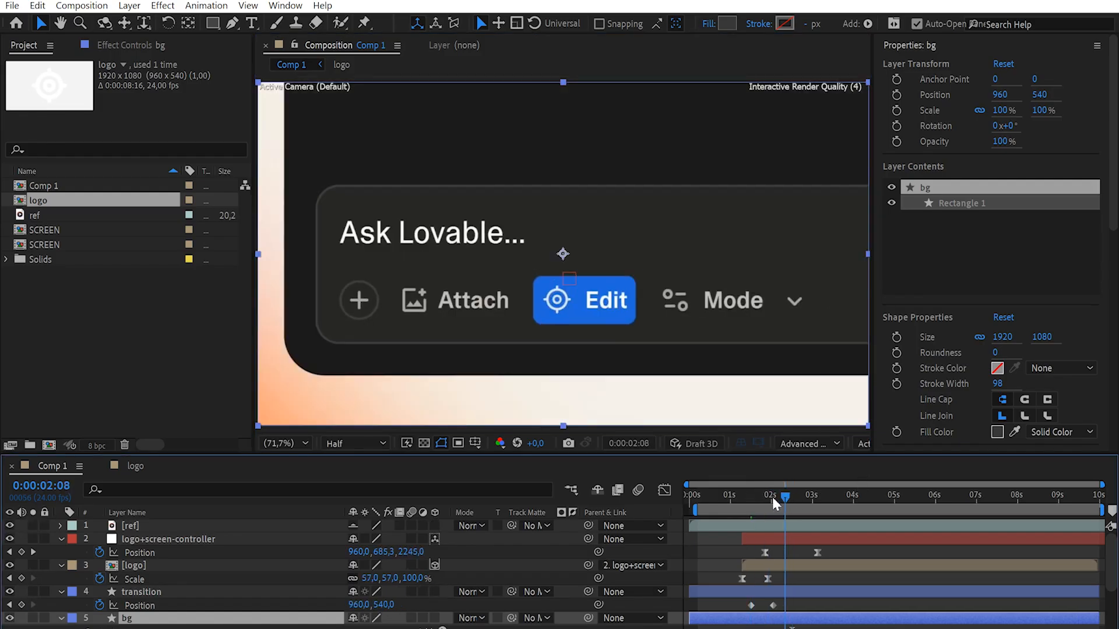
{"action": "left_click", "coordinate": [771, 498]}
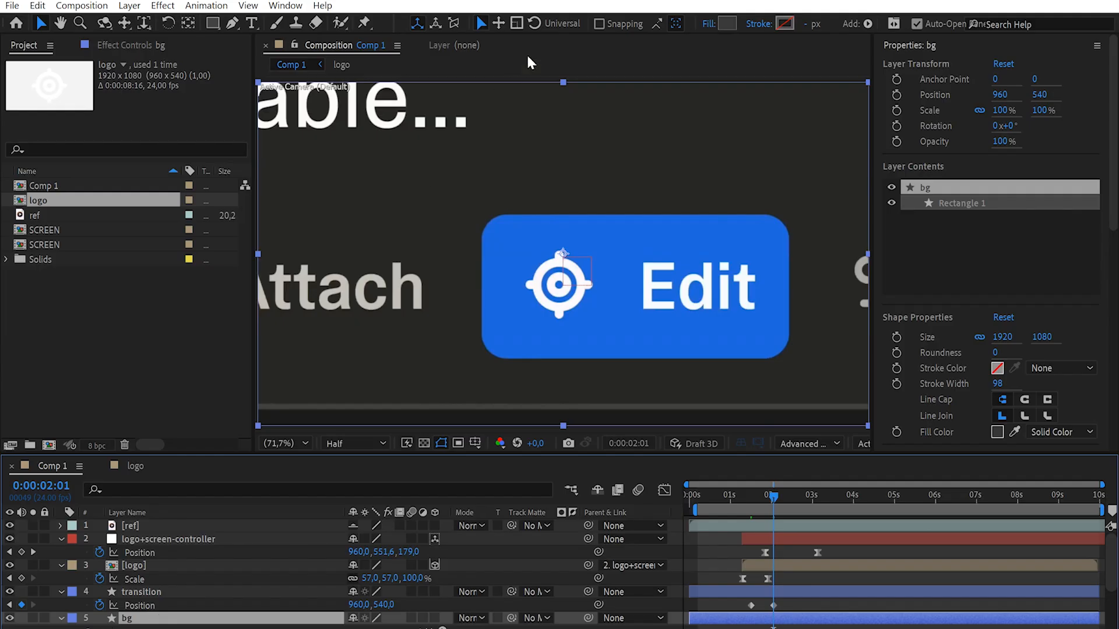
Step: Fill the bg layer with blue sampled from the reference's Edit button, hide the ref layer, and play the transition from 0:00:01:06
{"action": "left_click", "coordinate": [1015, 434]}
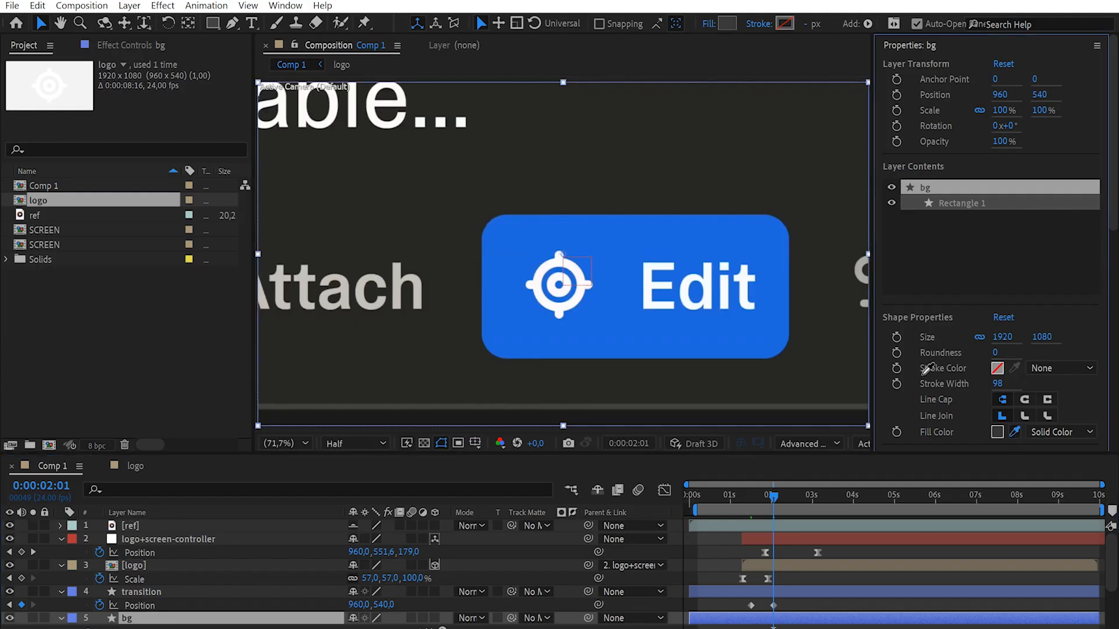
{"action": "left_click", "coordinate": [765, 251]}
{"action": "left_click", "coordinate": [788, 506]}
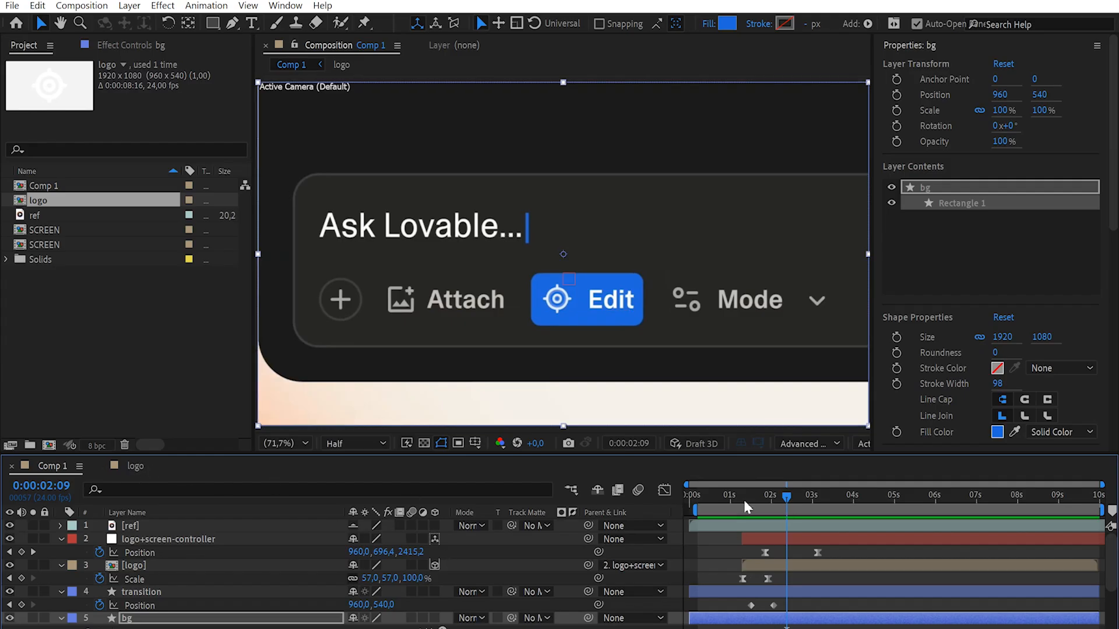
{"action": "left_click", "coordinate": [10, 526]}
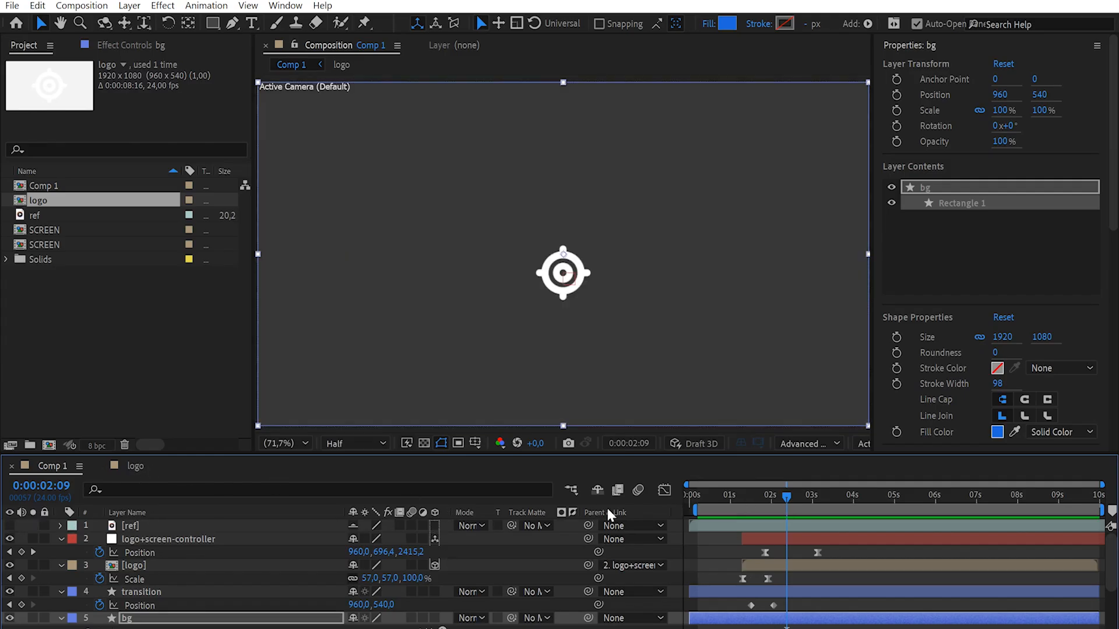
{"action": "left_click", "coordinate": [740, 494]}
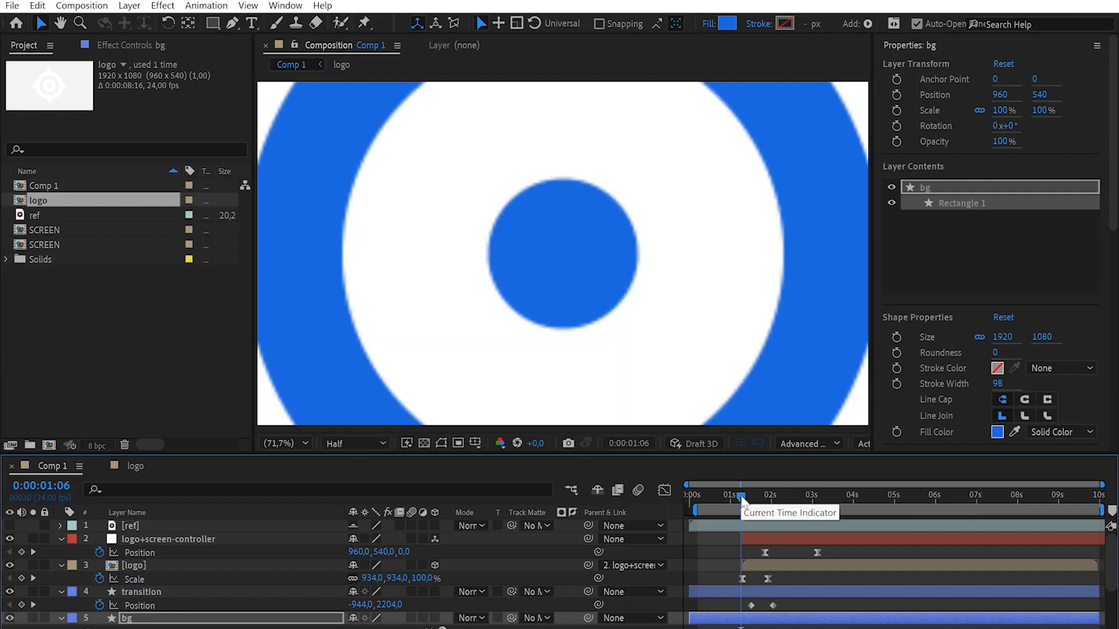
{"action": "key", "text": "space"}
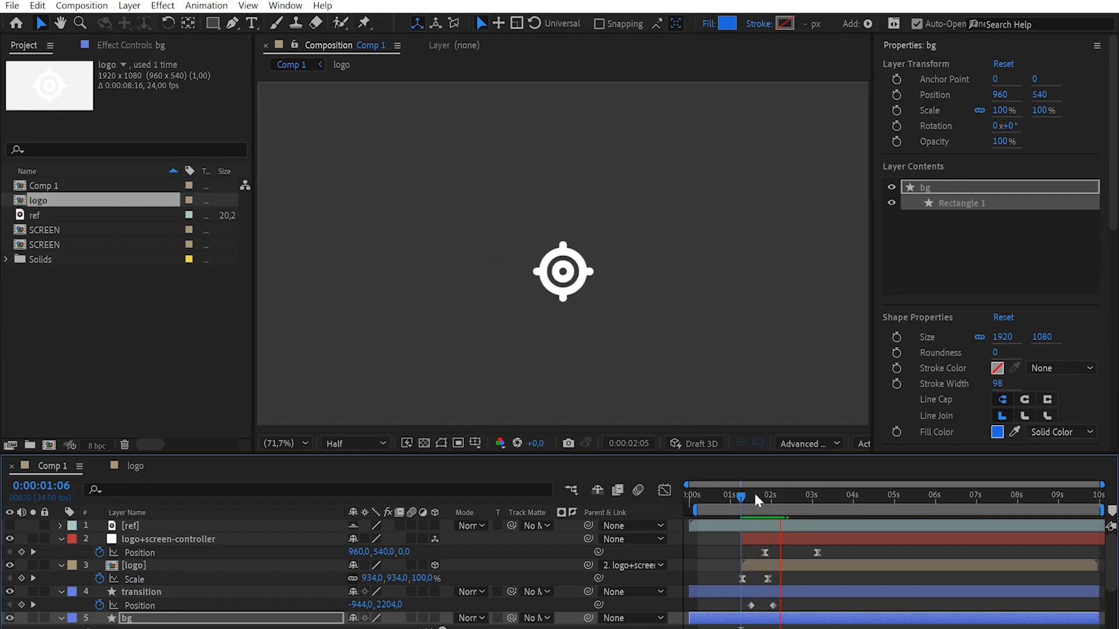
{"action": "key", "text": "space"}
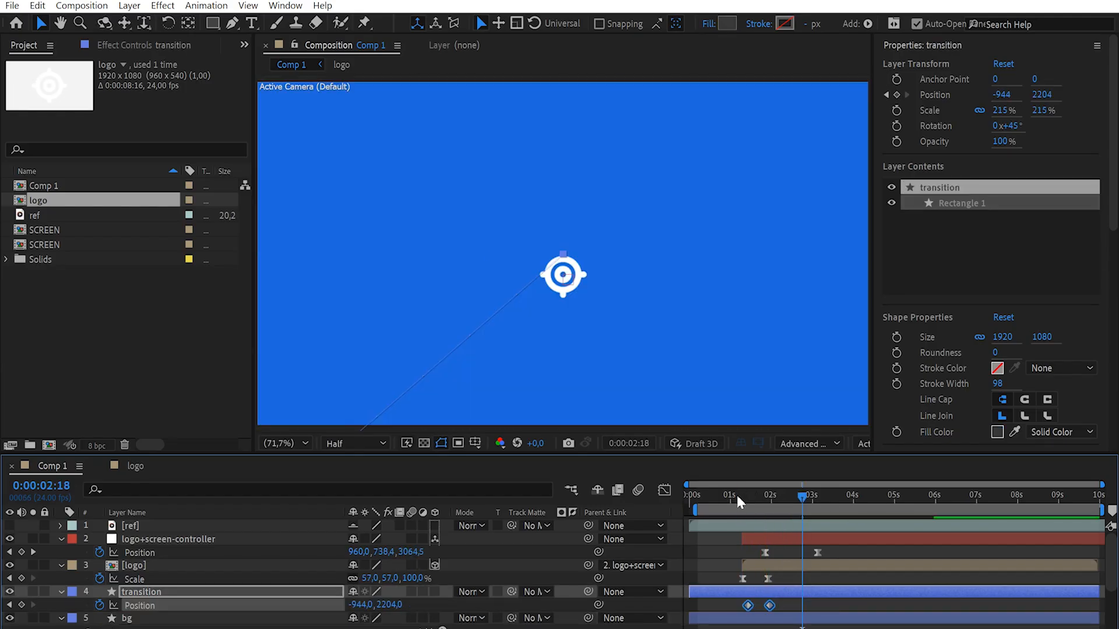
Step: Apply Easy Ease to the transition layer's two Position keyframes and preview the motion from 0:00:01:07
{"action": "left_click", "coordinate": [738, 495]}
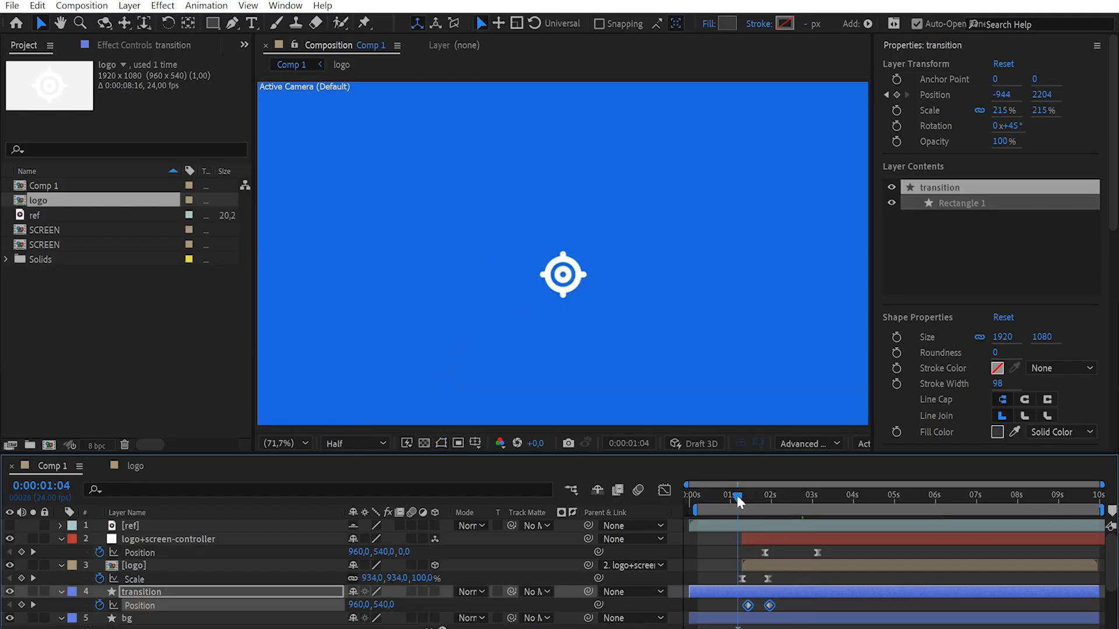
{"action": "key", "text": "space"}
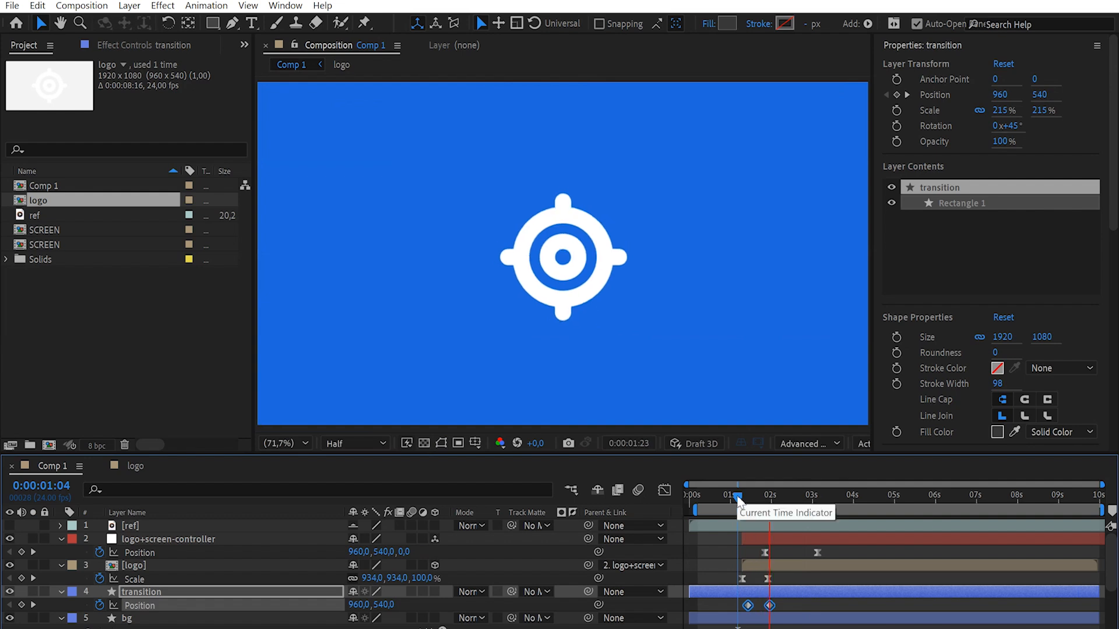
{"action": "key", "text": "space"}
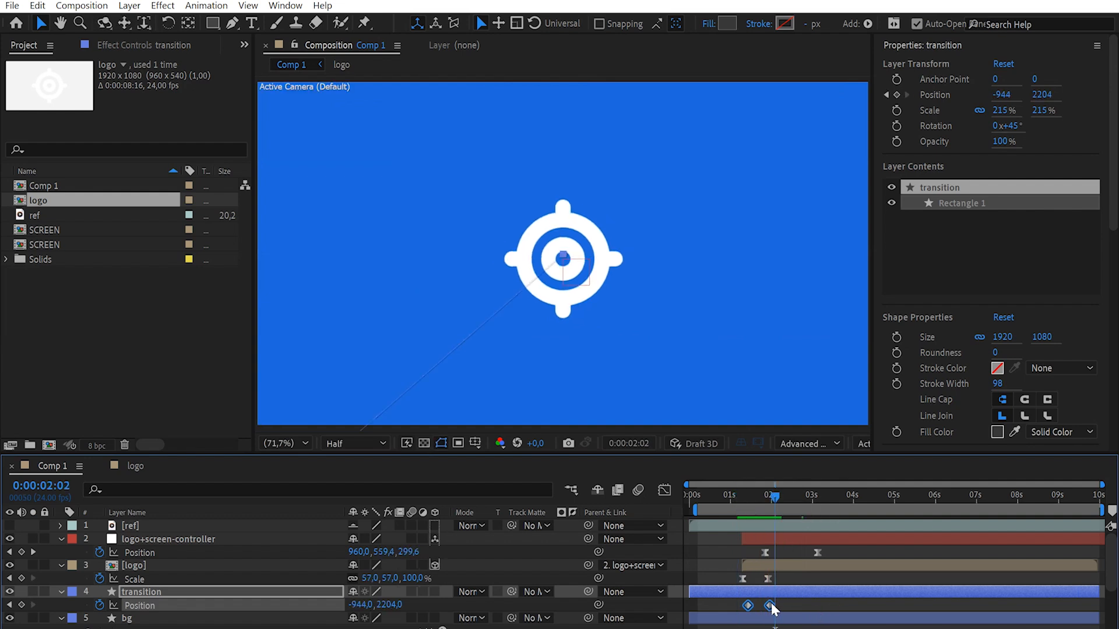
{"action": "right_click", "coordinate": [769, 606]}
{"action": "mouse_move", "coordinate": [849, 600]}
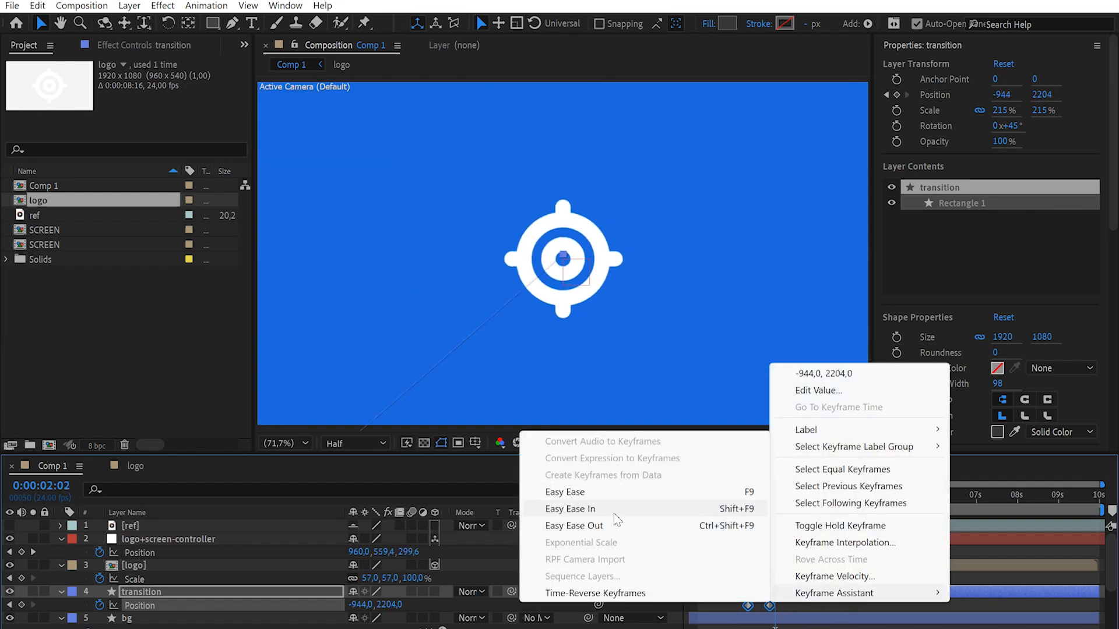
{"action": "left_click", "coordinate": [595, 492]}
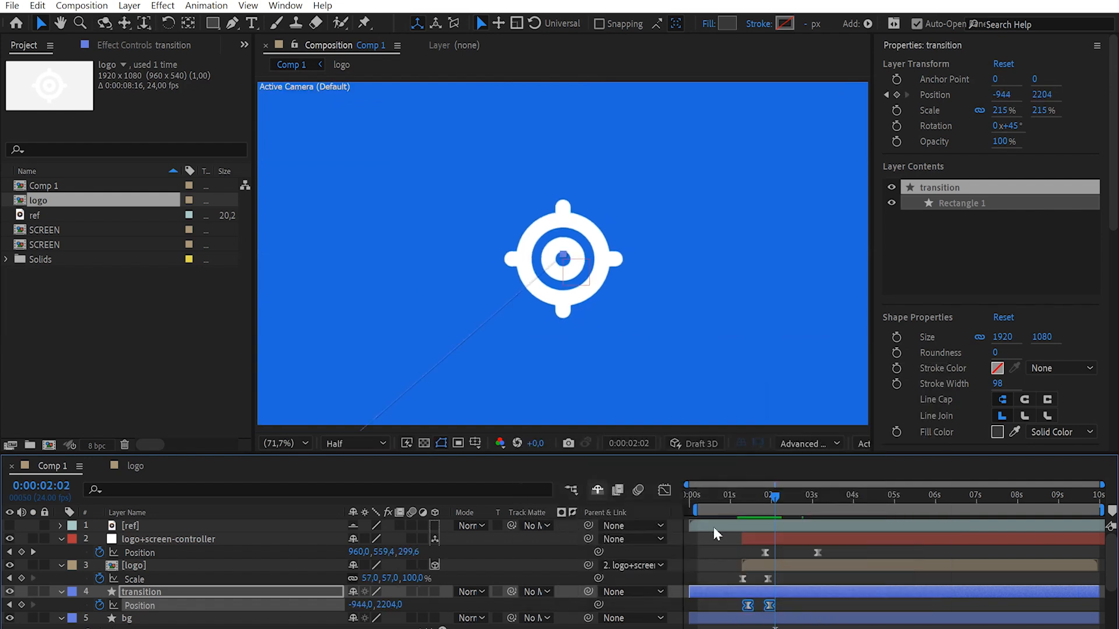
{"action": "left_click", "coordinate": [744, 497]}
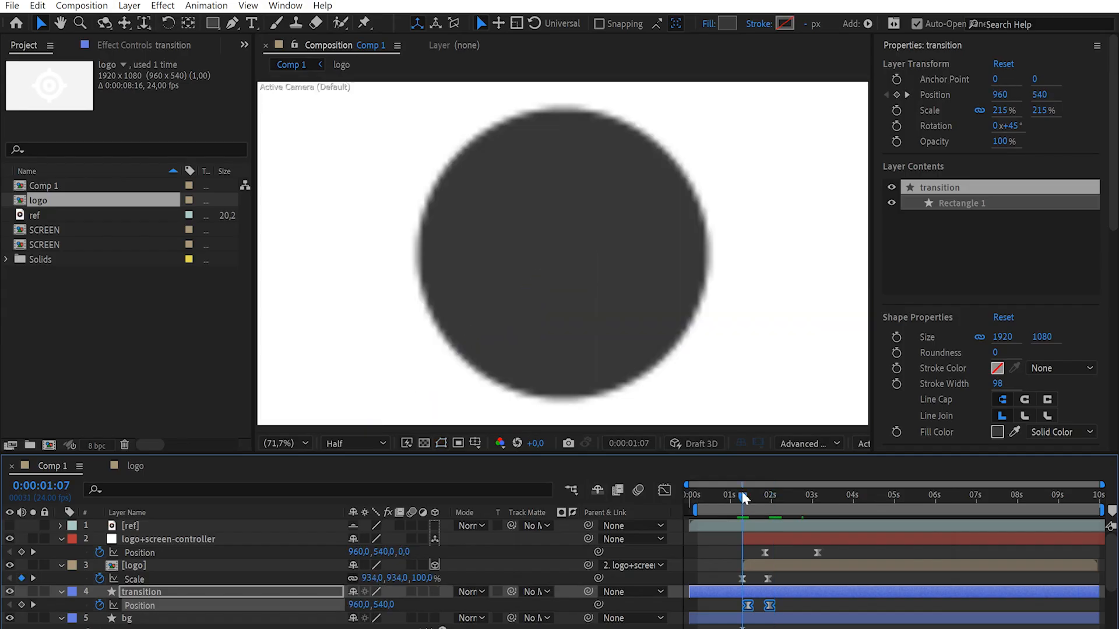
{"action": "key", "text": "space"}
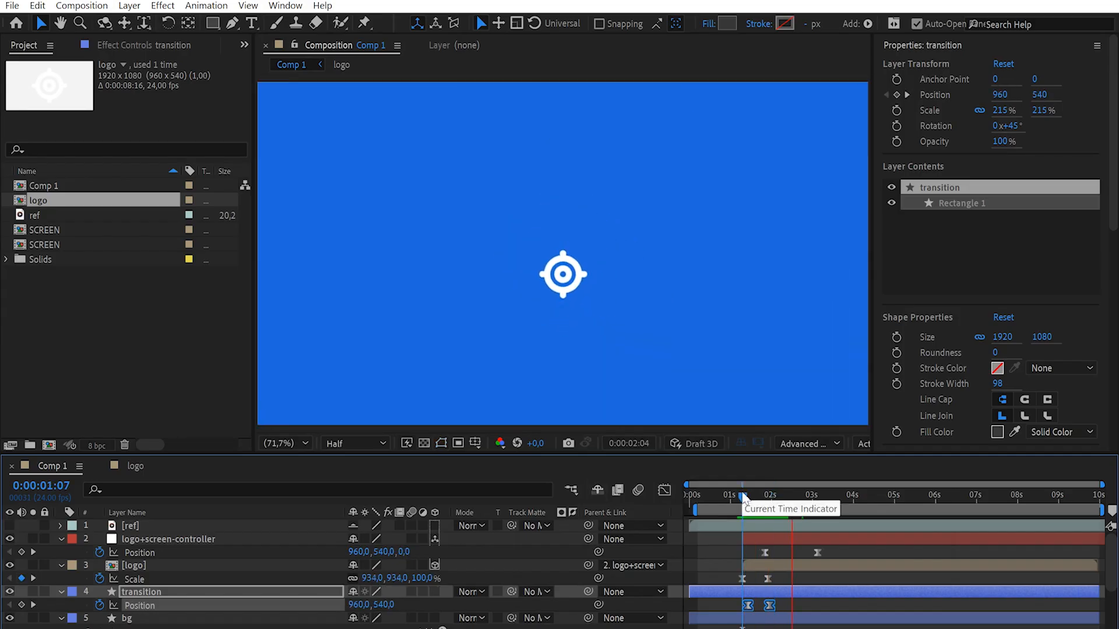
{"action": "key", "text": "space"}
Step: Shift the transition layer's Position keyframes earlier to line up with the logo layer's two Scale keyframes
{"action": "left_click", "coordinate": [781, 607]}
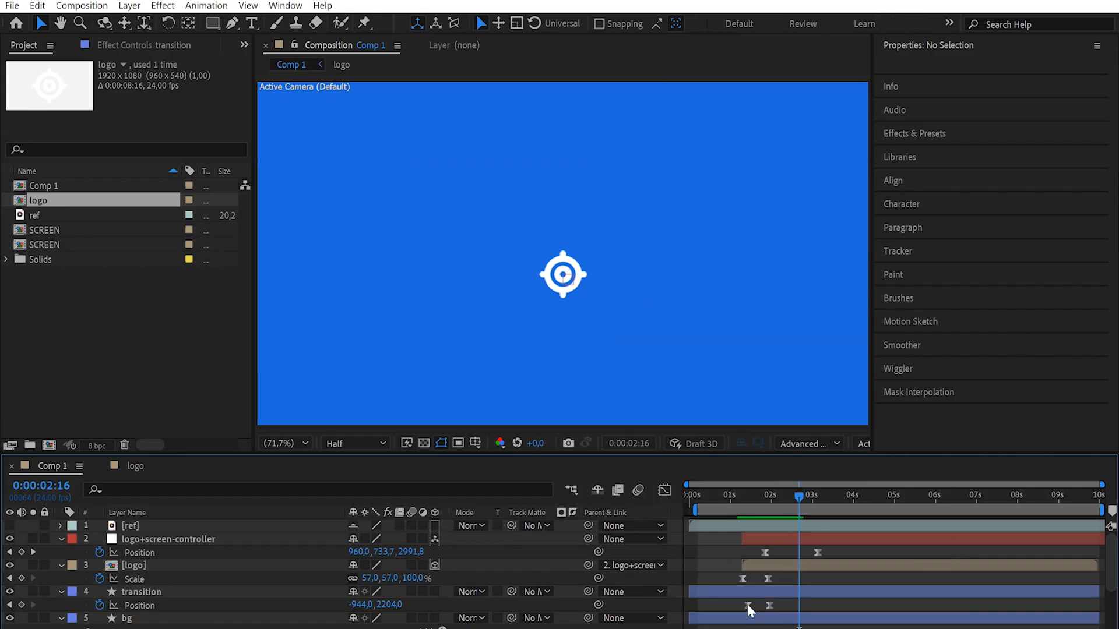
{"action": "left_click_drag", "start_coordinate": [747, 607], "coordinate": [741, 607]}
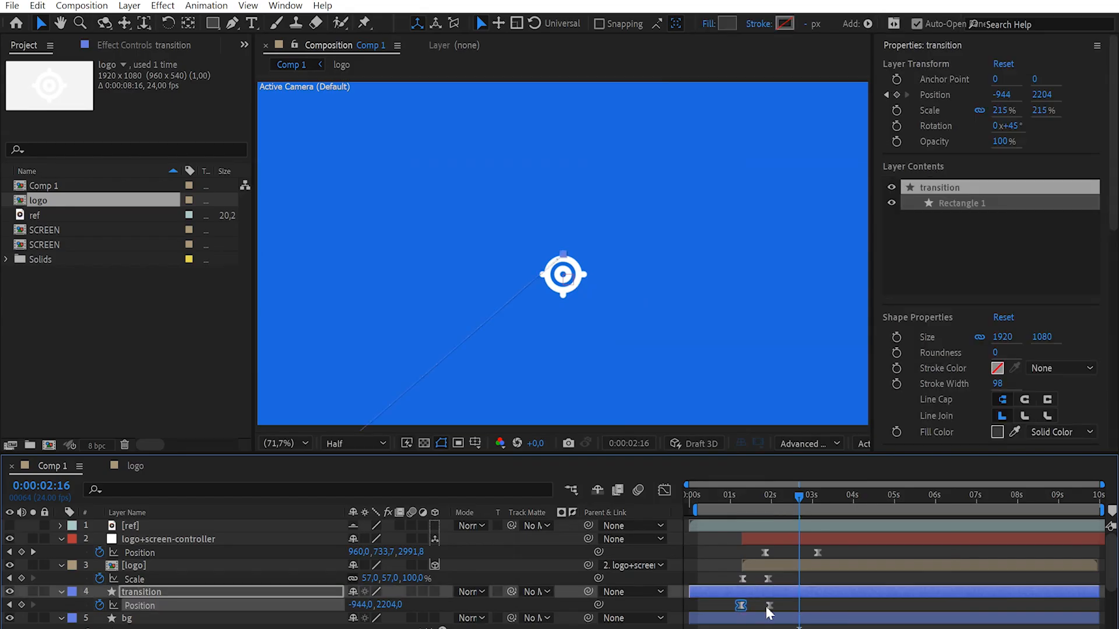
{"action": "left_click", "coordinate": [769, 607]}
Step: Search the effects for "lov", apply the "lovable grain and noise" preset to the transition layer, and check it at 0:00:01:15
{"action": "scroll", "coordinate": [979, 215], "scroll_direction": "down", "scroll_amount": 10}
{"action": "left_click", "coordinate": [905, 183]}
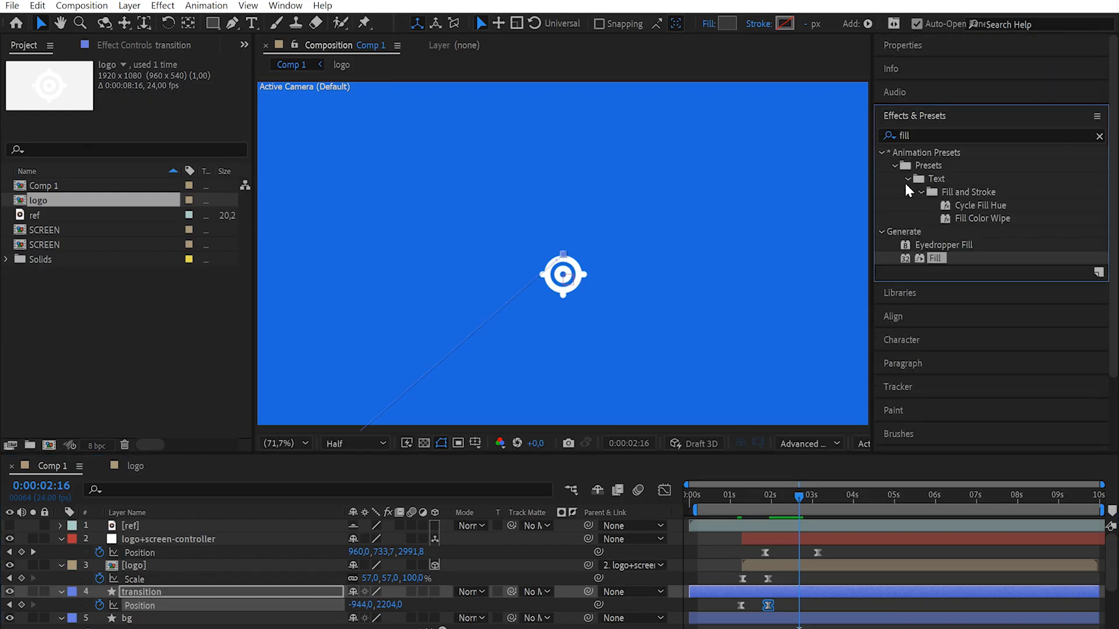
{"action": "scroll", "coordinate": [982, 192], "scroll_direction": "down", "scroll_amount": 3}
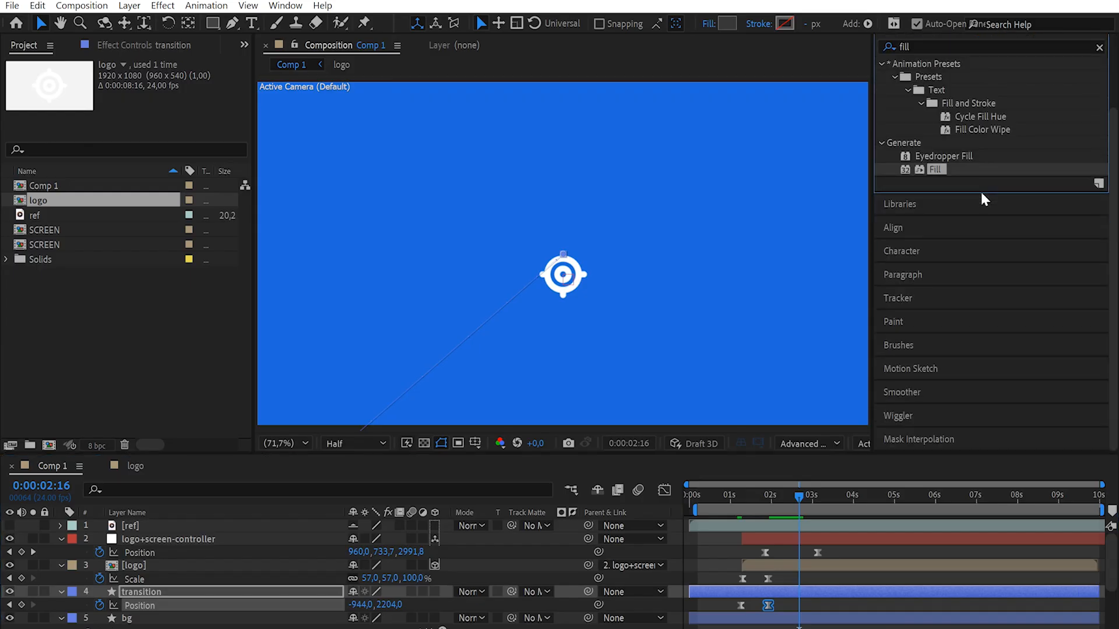
{"action": "scroll", "coordinate": [982, 191], "scroll_direction": "up", "scroll_amount": 3}
{"action": "left_click", "coordinate": [940, 136]}
{"action": "key", "text": "BackSpace"}
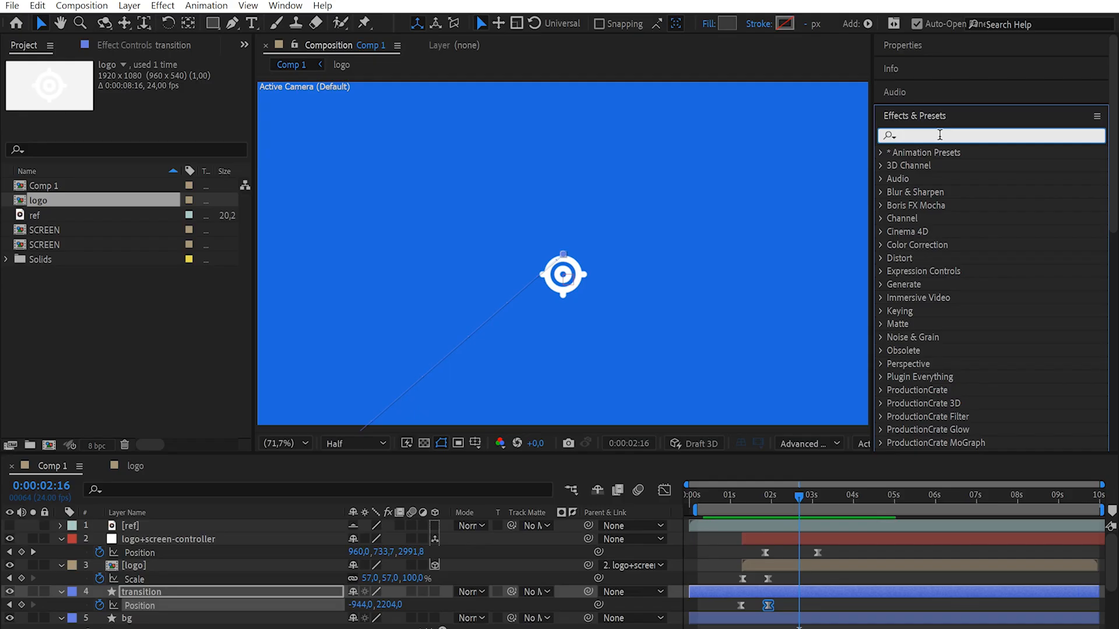
{"action": "type", "text": "lov"}
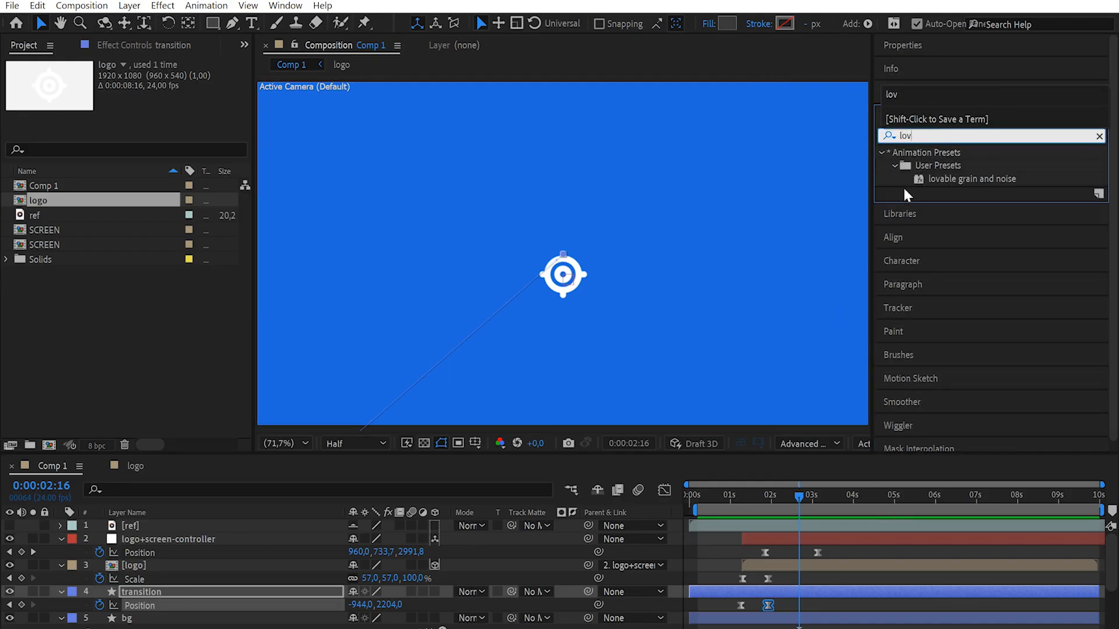
{"action": "left_click_drag", "start_coordinate": [943, 183], "coordinate": [143, 593]}
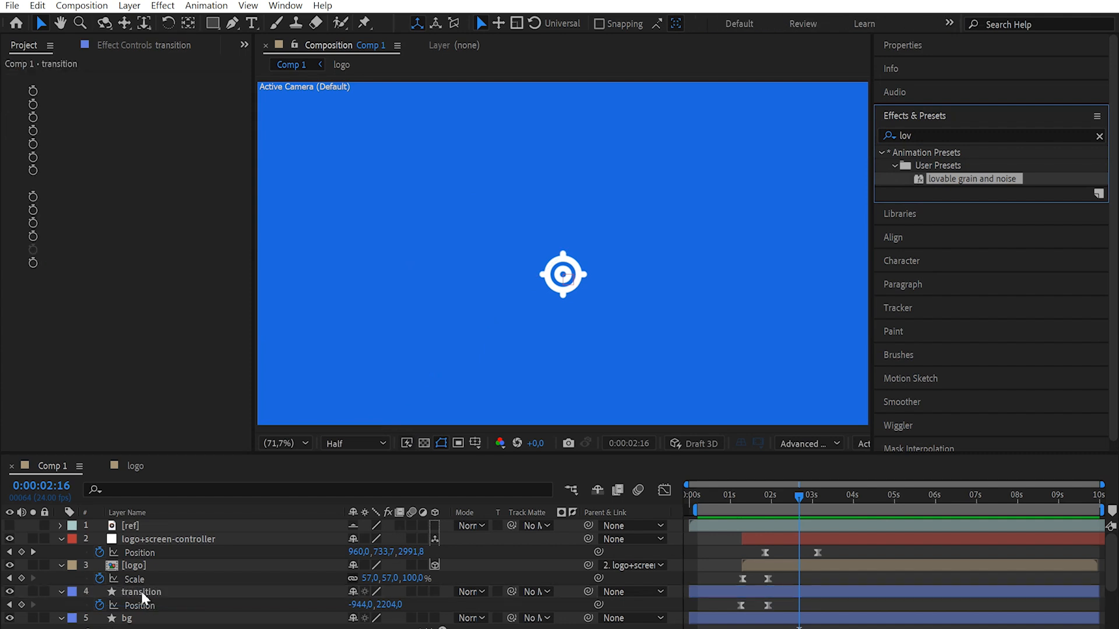
{"action": "left_click", "coordinate": [757, 497]}
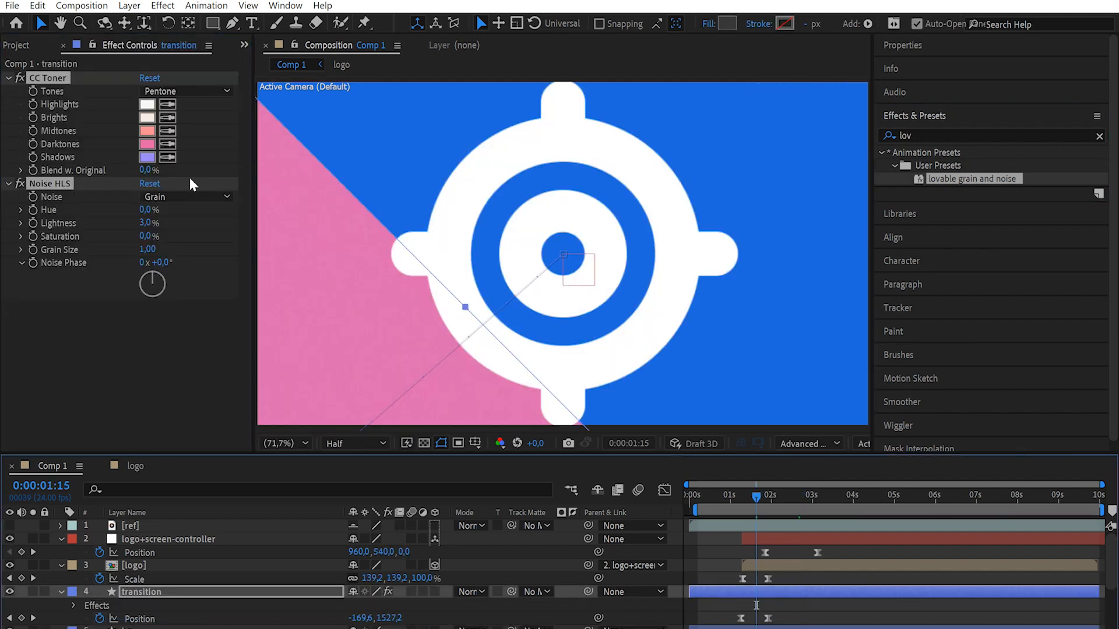
{"action": "left_click", "coordinate": [120, 370]}
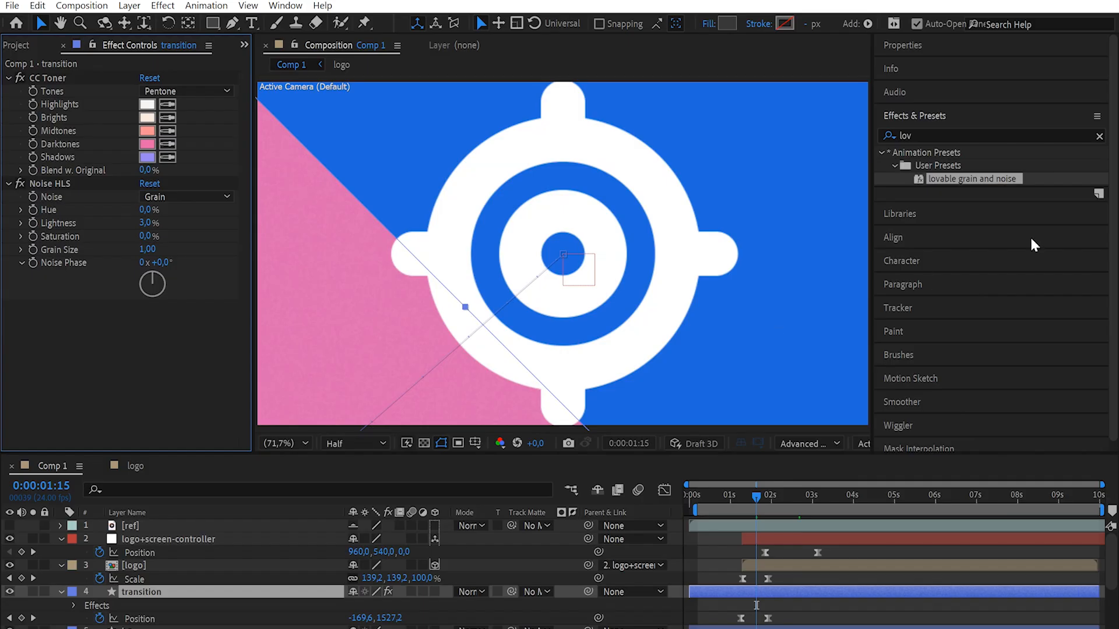
Step: Add Gaussian Blur after Noise HLS on the transition layer and raise its Blurriness to about 100
{"action": "left_click", "coordinate": [936, 136]}
{"action": "type", "text": "gau"}
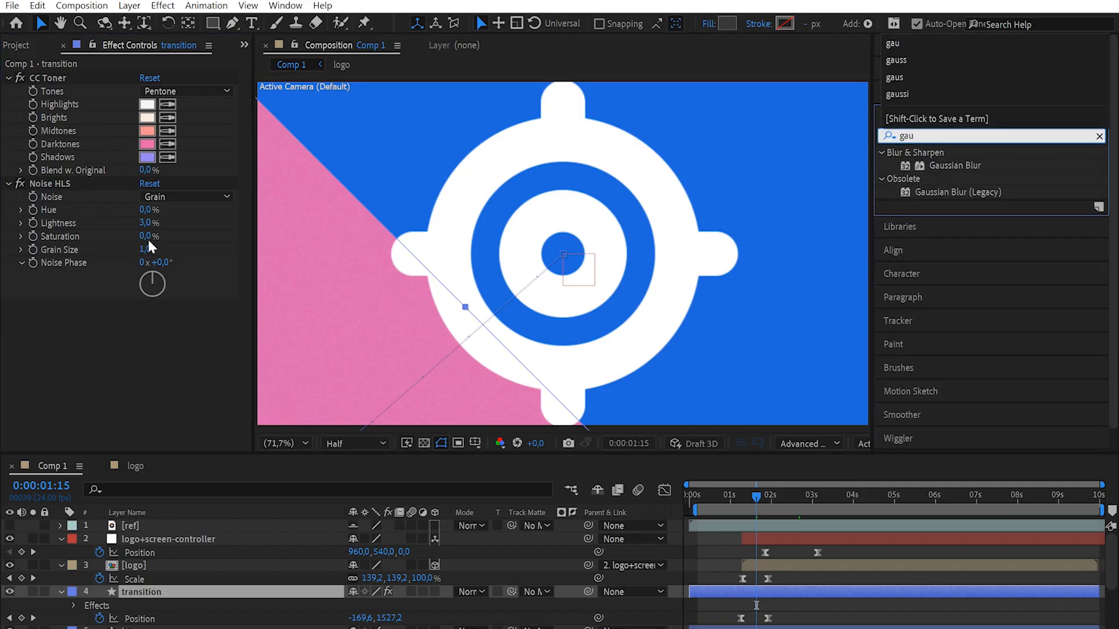
{"action": "left_click_drag", "start_coordinate": [956, 165], "coordinate": [93, 351]}
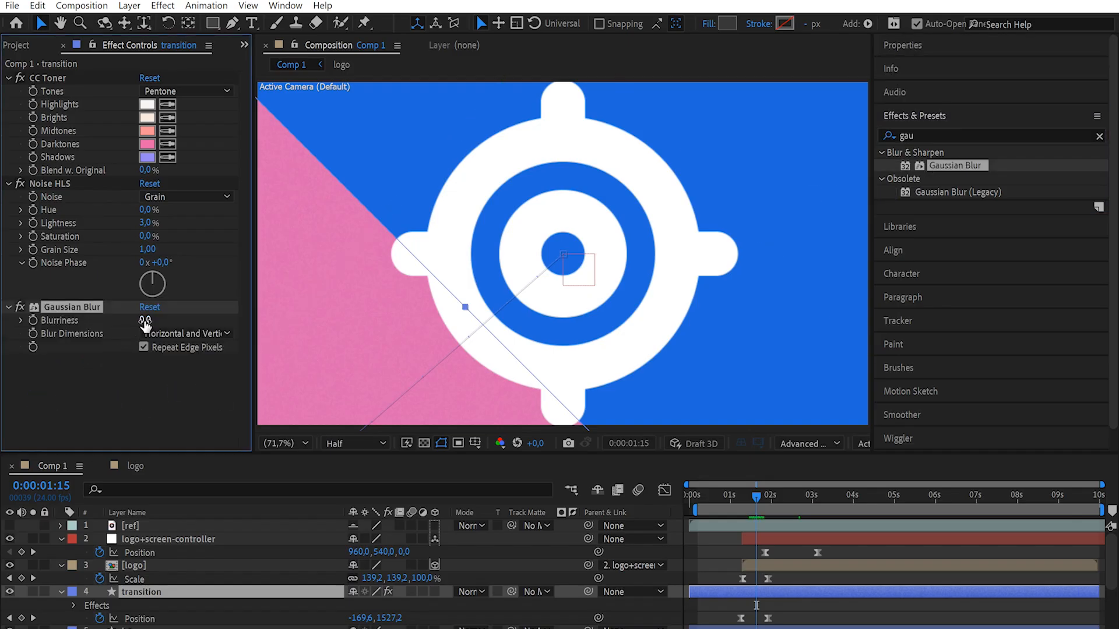
{"action": "left_click", "coordinate": [145, 320]}
{"action": "key", "text": "Return"}
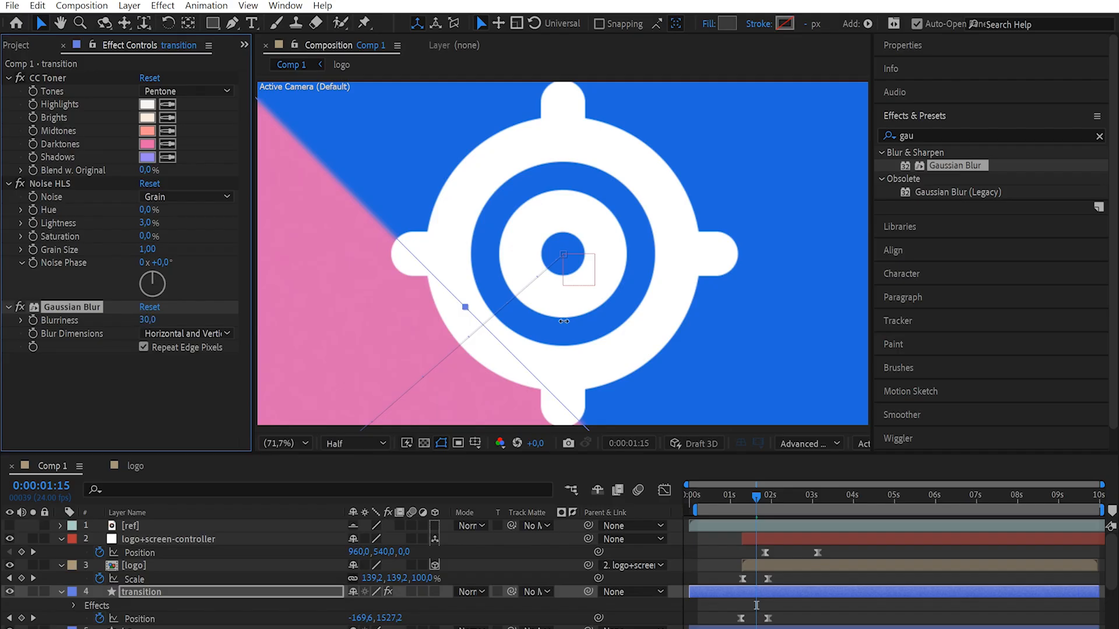
{"action": "left_click_drag", "start_coordinate": [564, 322], "coordinate": [749, 344]}
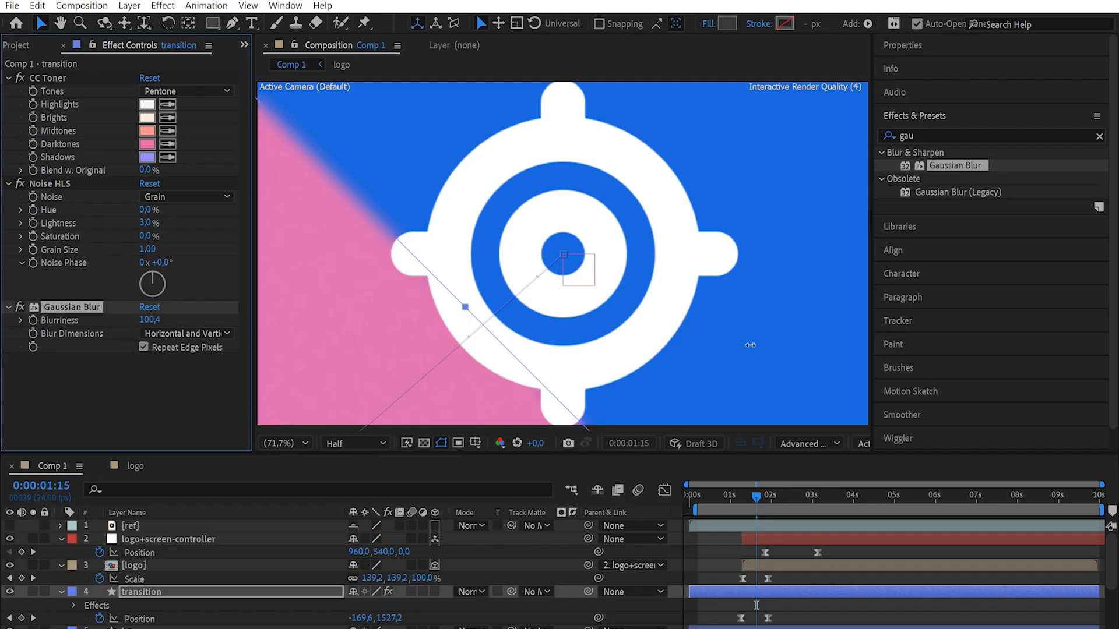
Step: Set the Gaussian Blur's Blurriness to 400 and then 800, and move the effect above CC Toner on the transition layer
{"action": "left_click", "coordinate": [153, 319]}
{"action": "type", "text": "400"}
{"action": "key", "text": "Return"}
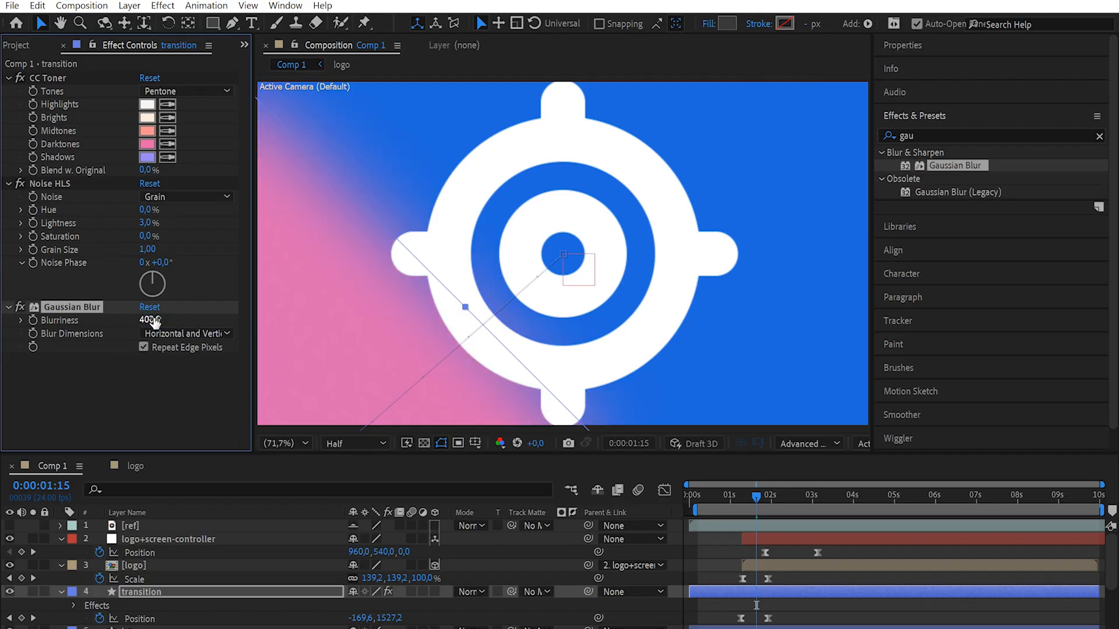
{"action": "left_click", "coordinate": [152, 320]}
{"action": "type", "text": "800"}
{"action": "key", "text": "Return"}
{"action": "left_click_drag", "start_coordinate": [82, 308], "coordinate": [78, 75]}
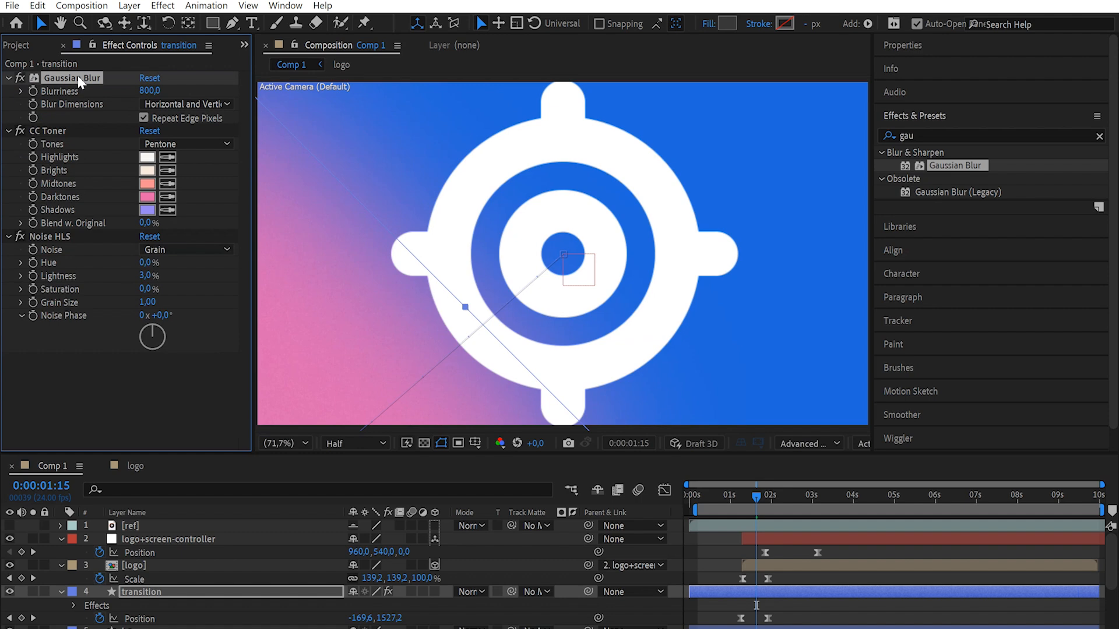
{"action": "left_click_drag", "start_coordinate": [749, 506], "coordinate": [732, 501]}
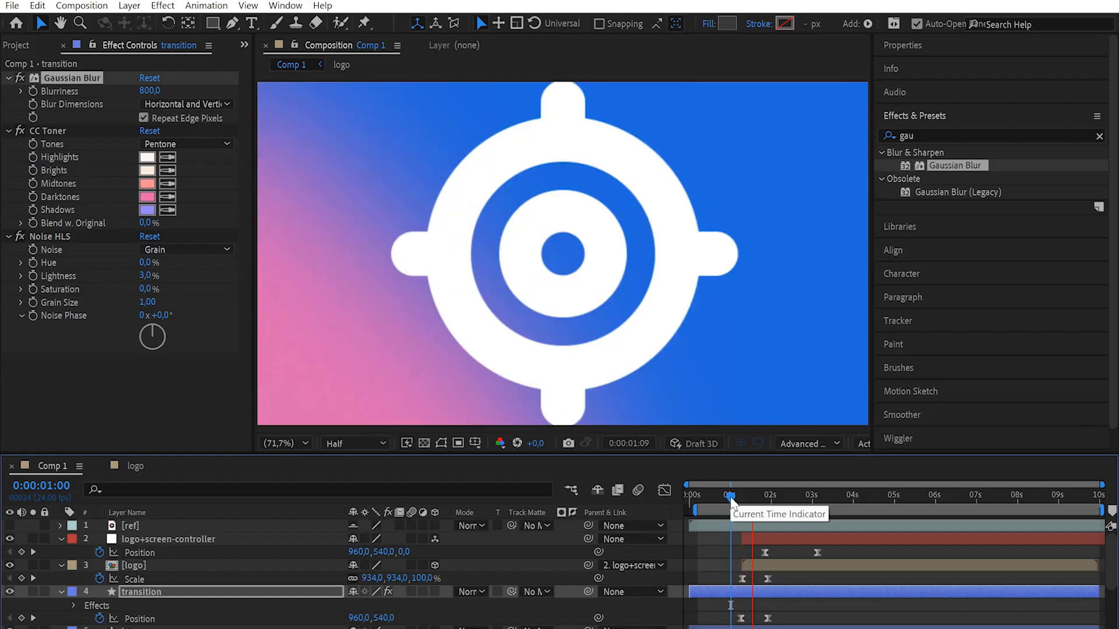
Step: Trim the start of the transition and bg layers to 0:00:01:07 in Comp 1
{"action": "key", "text": "space"}
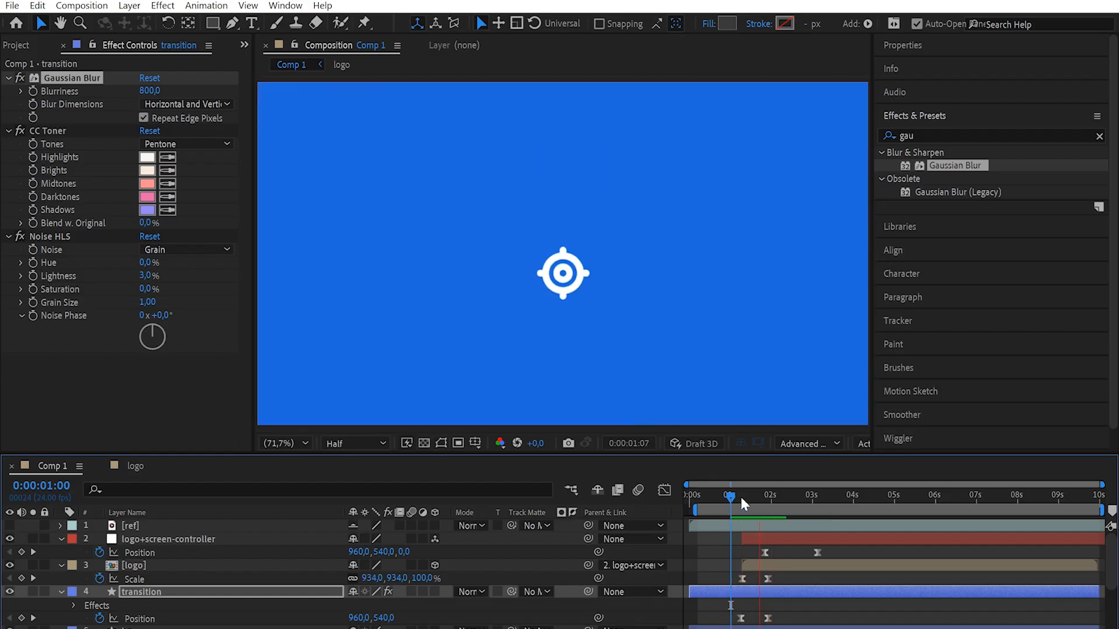
{"action": "left_click", "coordinate": [743, 495]}
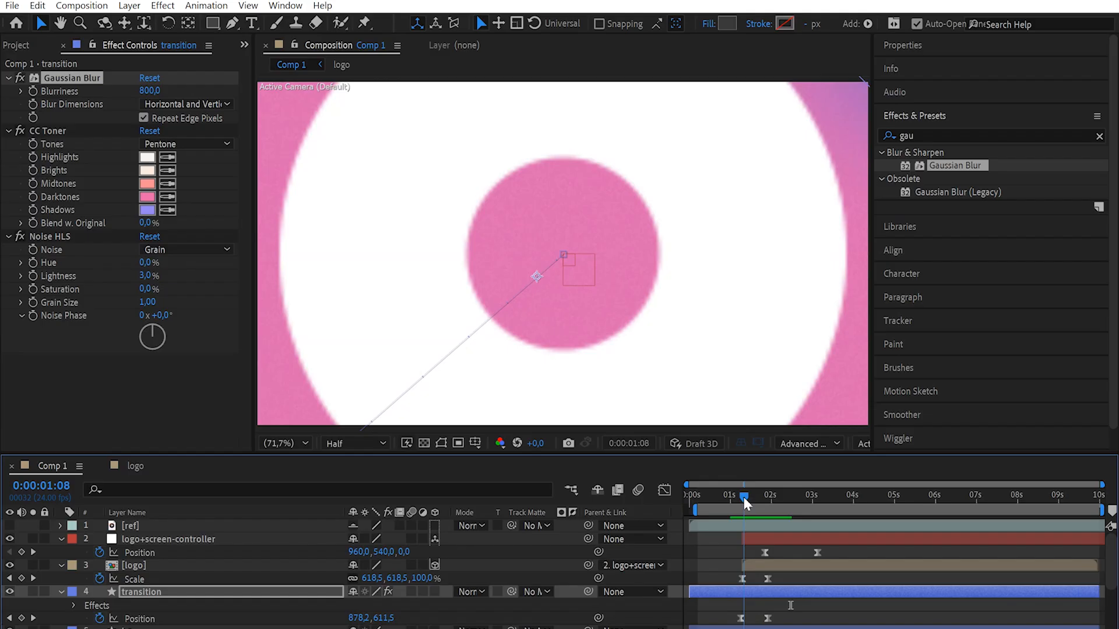
{"action": "left_click", "coordinate": [743, 497]}
{"action": "scroll", "coordinate": [750, 584], "scroll_direction": "down", "scroll_amount": 2}
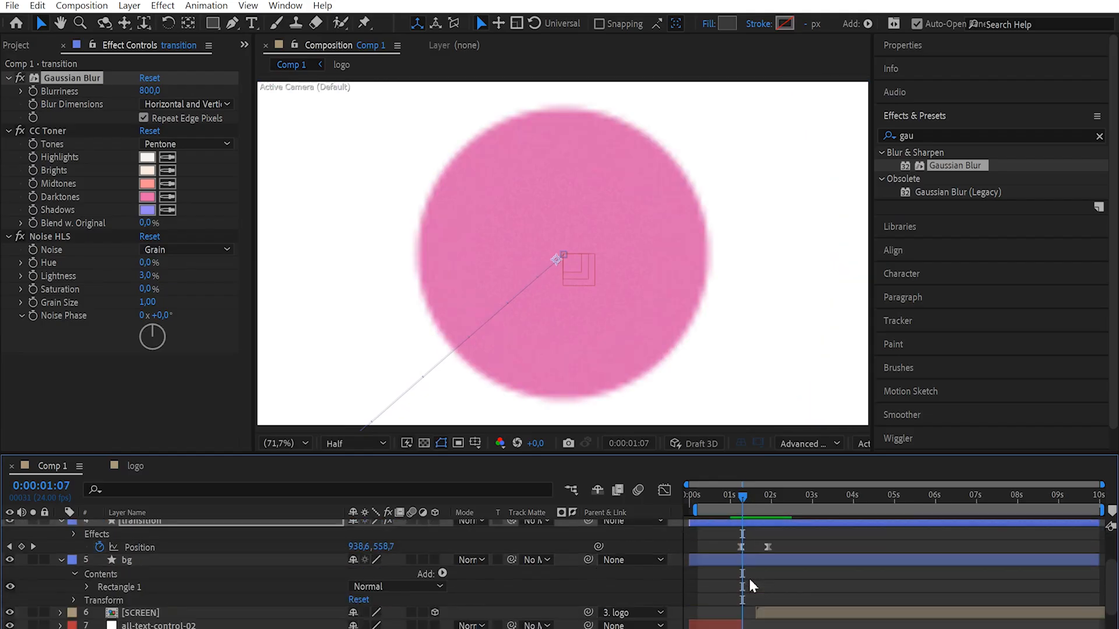
{"action": "left_click", "coordinate": [744, 570], "text": "shift"}
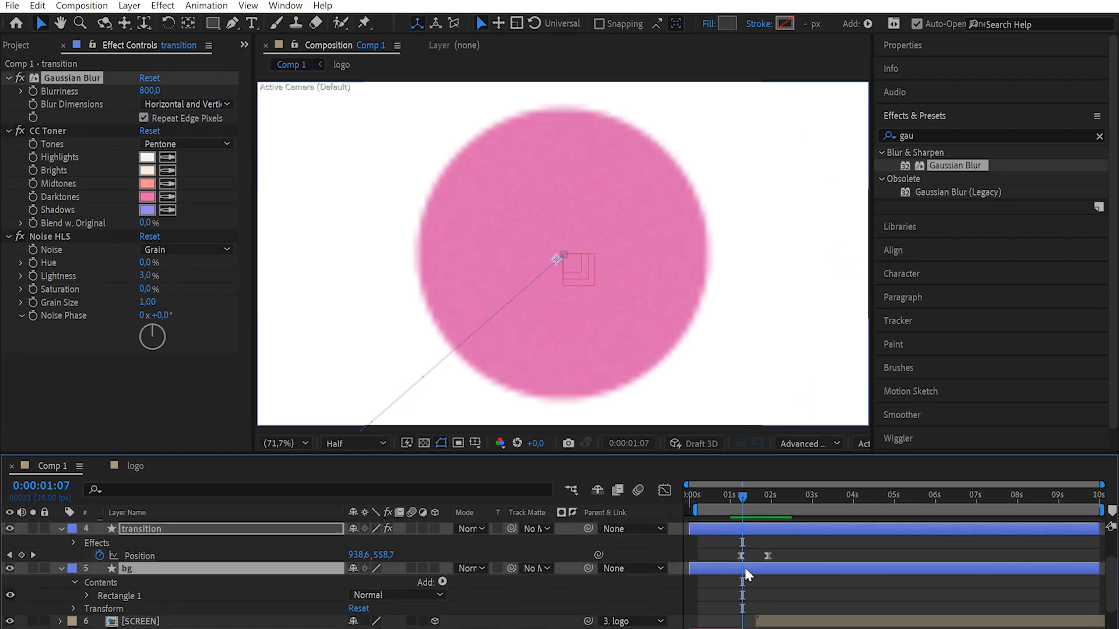
{"action": "key", "text": "alt+bracketleft"}
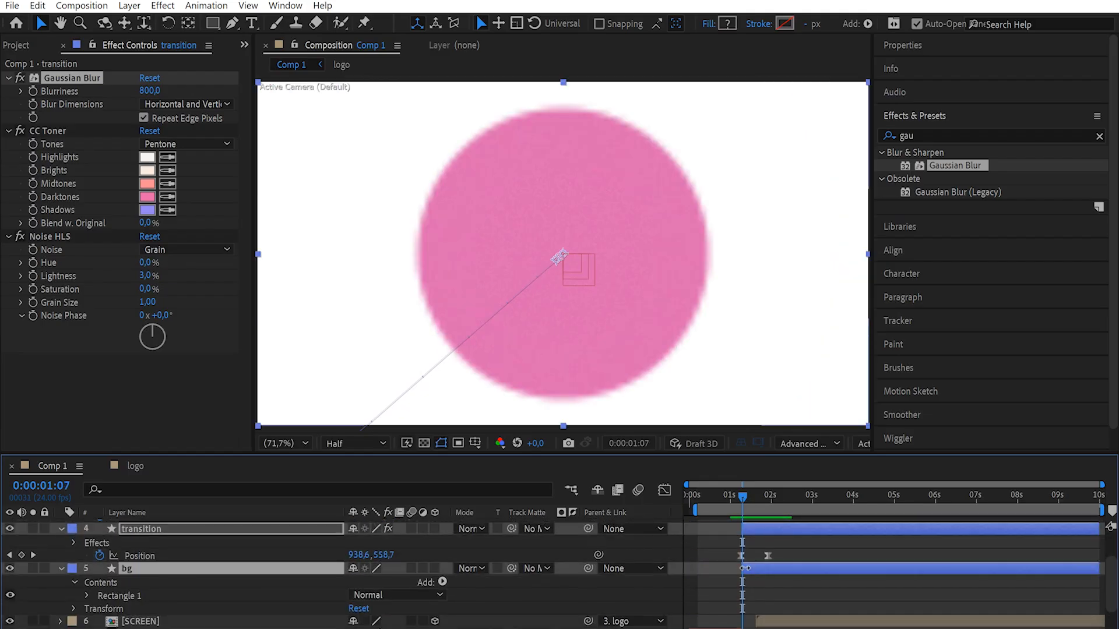
Step: Preview the transition and trim the end of the transition and bg layers to 0:00:01:22
{"action": "left_click", "coordinate": [733, 498]}
{"action": "key", "text": "space"}
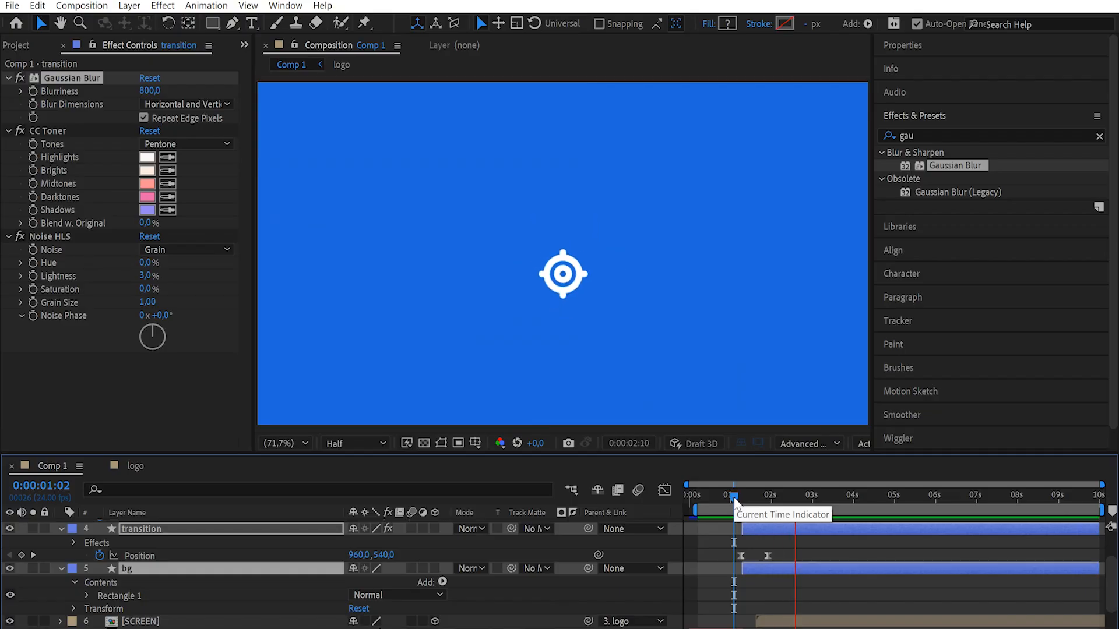
{"action": "key", "text": "space"}
{"action": "key", "text": "space"}
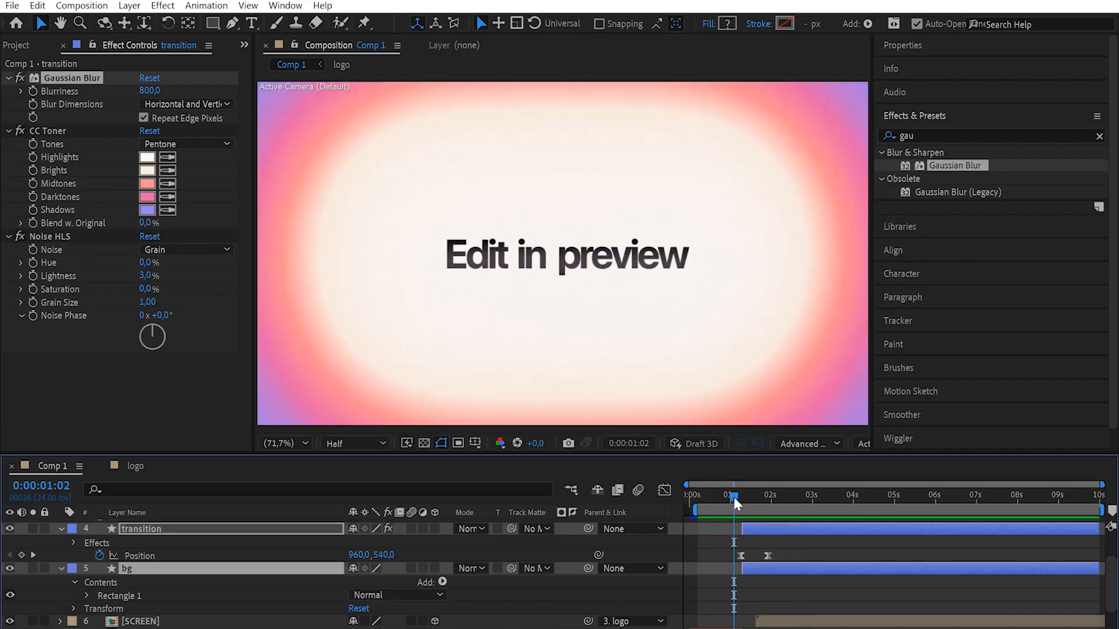
{"action": "key", "text": "space"}
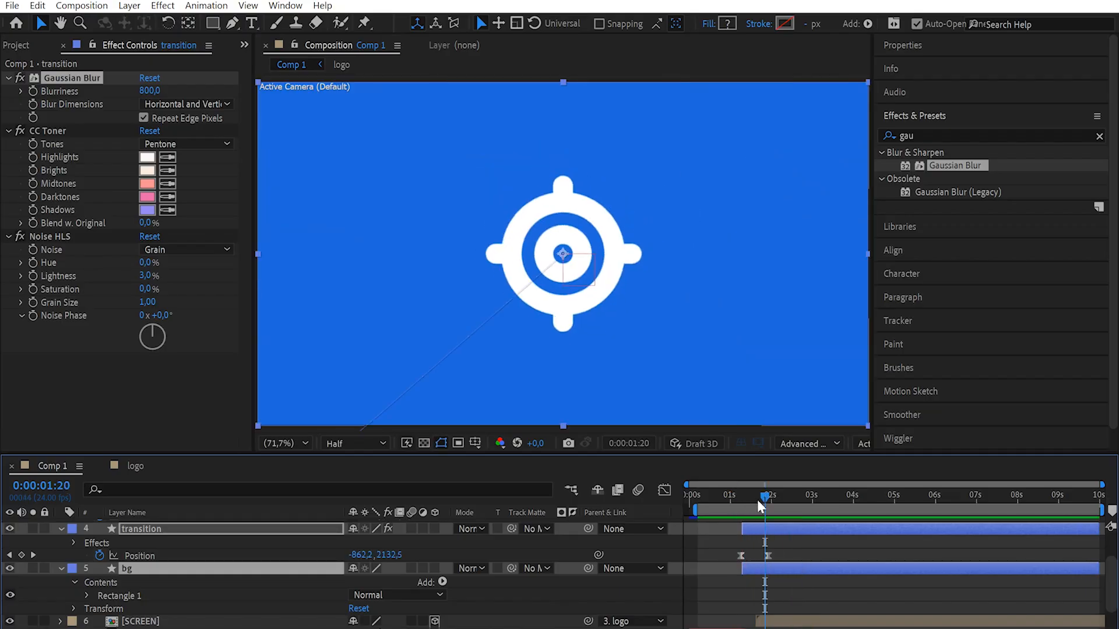
{"action": "left_click_drag", "start_coordinate": [758, 502], "coordinate": [768, 510]}
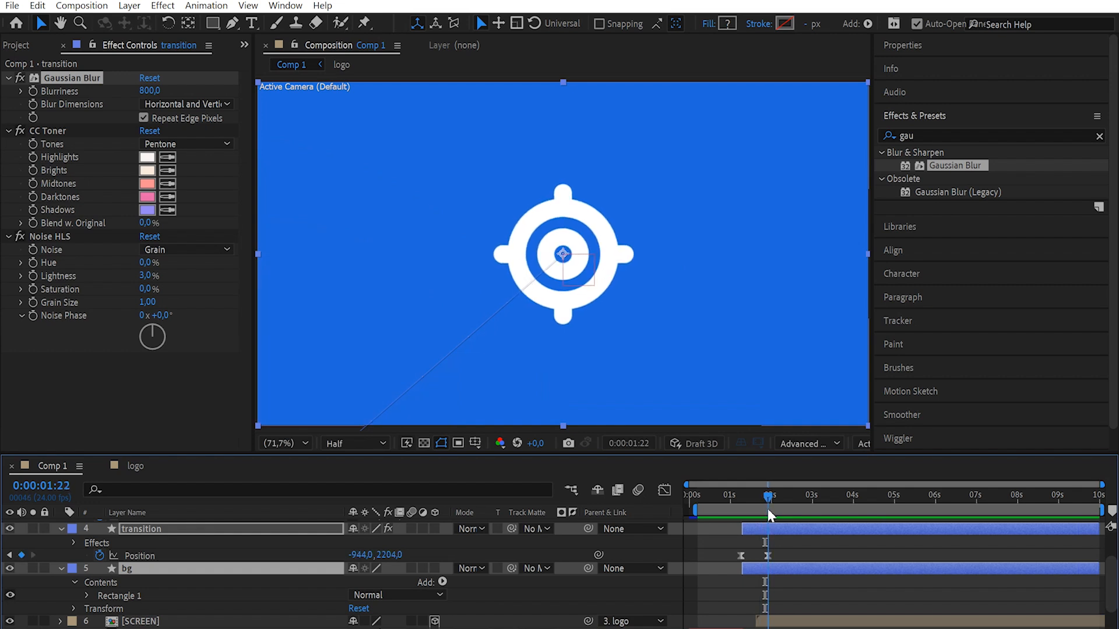
{"action": "key", "text": "alt+bracketright"}
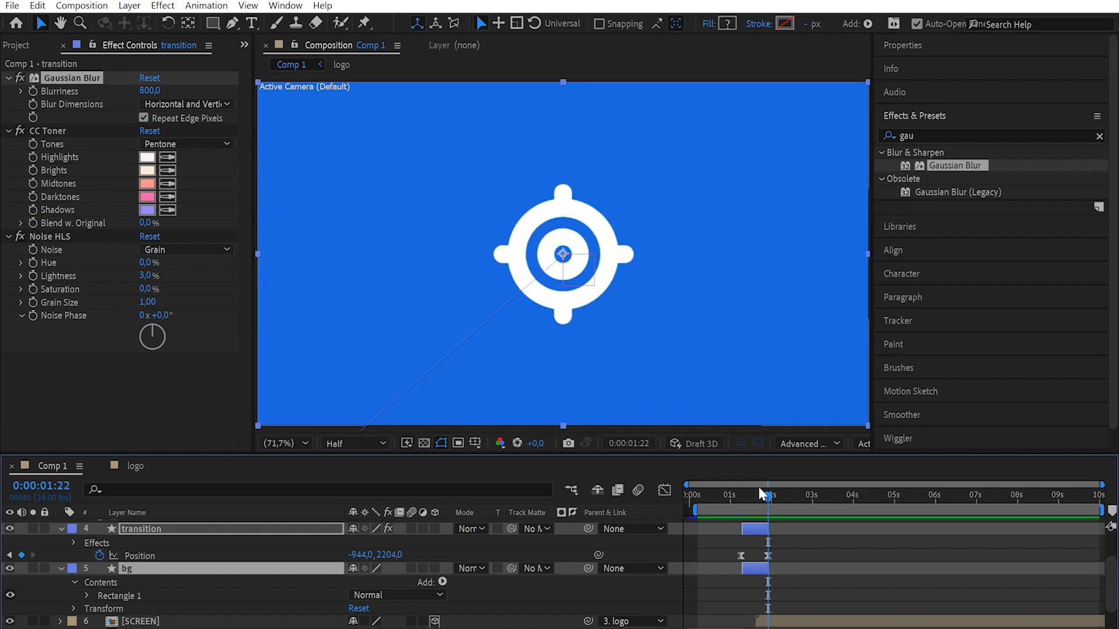
{"action": "left_click_drag", "start_coordinate": [742, 496], "coordinate": [732, 496]}
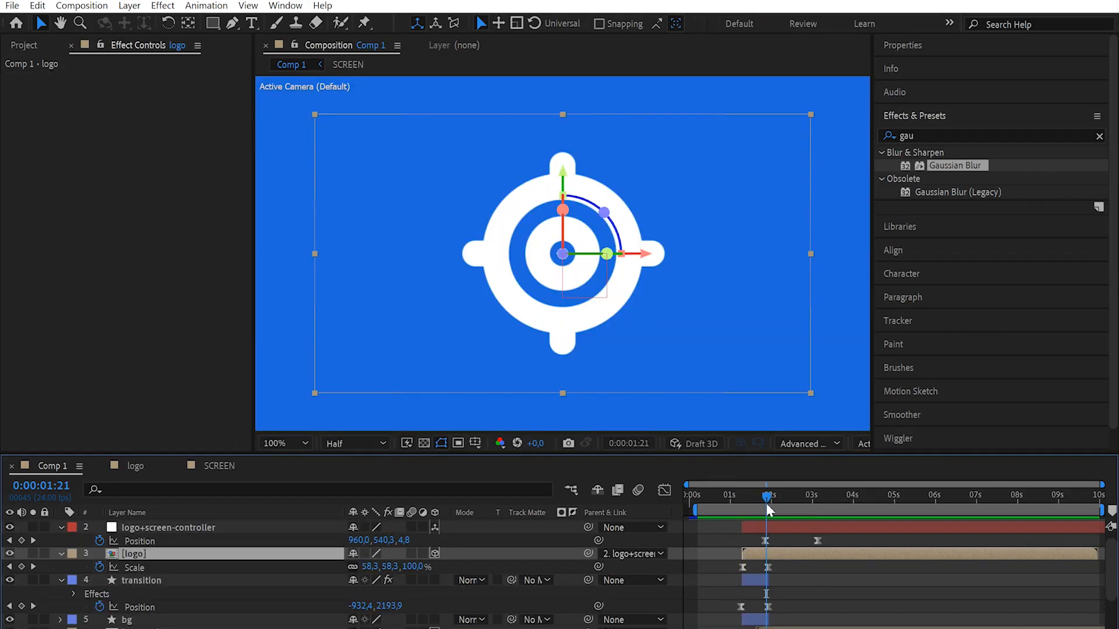
Step: Open the logo composition and pre-compose all six of its shape layers into a composition named logo-shapes
{"action": "left_click_drag", "start_coordinate": [766, 504], "coordinate": [775, 505]}
{"action": "left_click", "coordinate": [51, 467]}
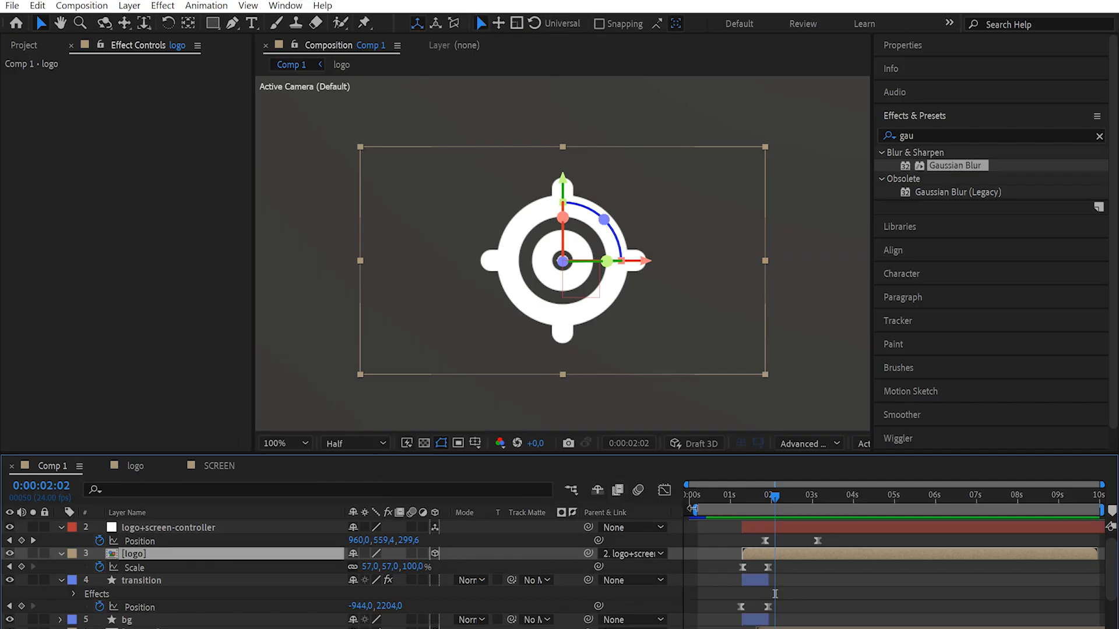
{"action": "double_click", "coordinate": [770, 551]}
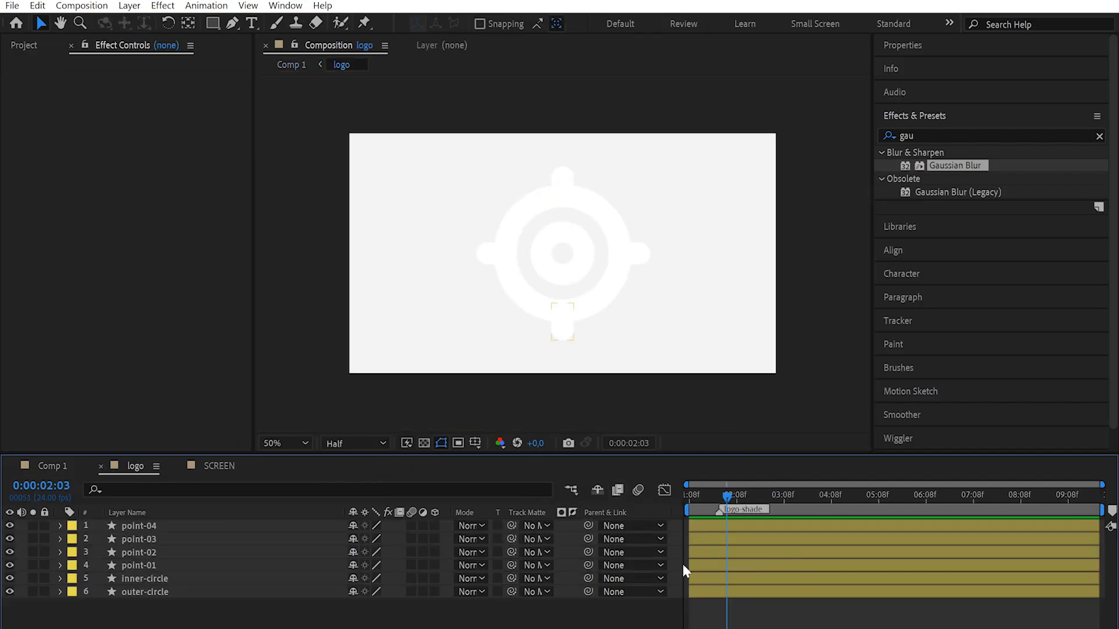
{"action": "key", "text": "ctrl+a"}
{"action": "right_click", "coordinate": [187, 569]}
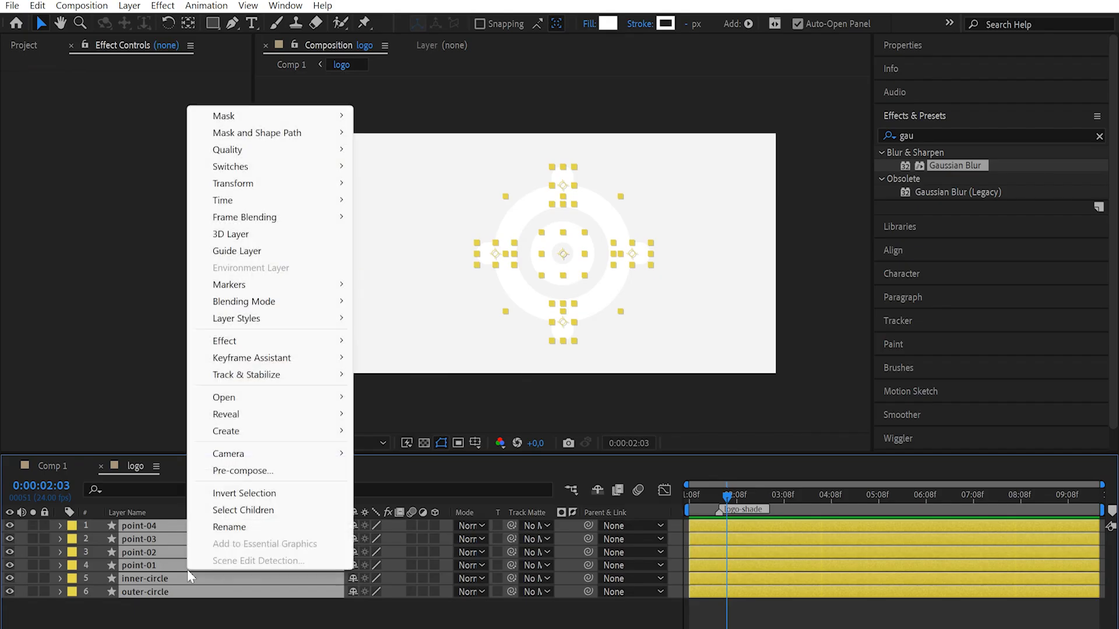
{"action": "left_click", "coordinate": [249, 472]}
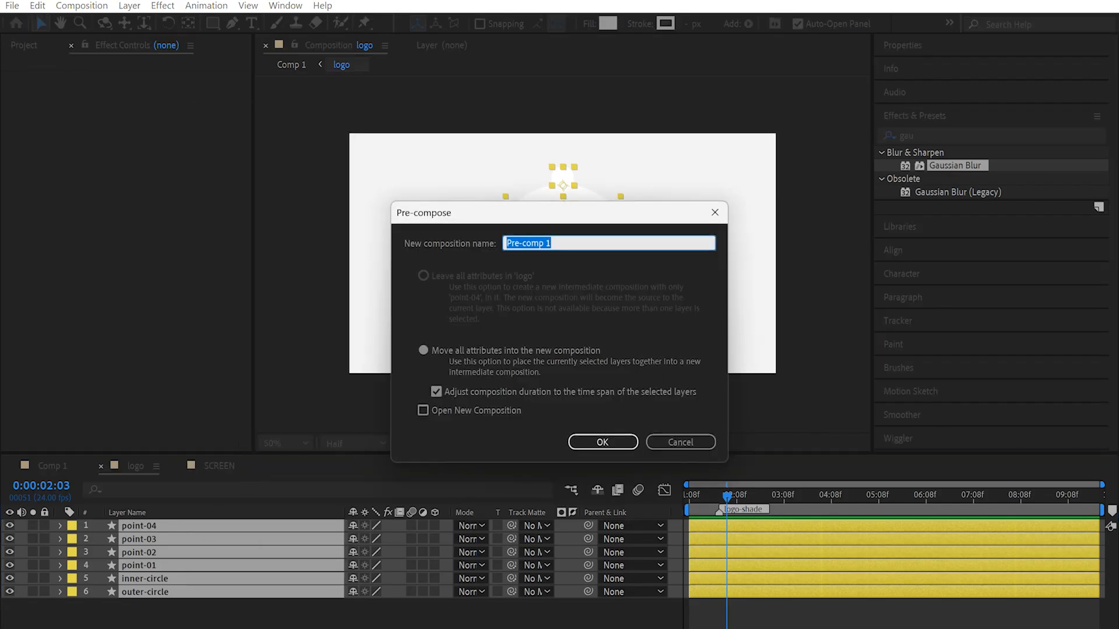
{"action": "type", "text": "lgo"}
{"action": "key", "text": "Return"}
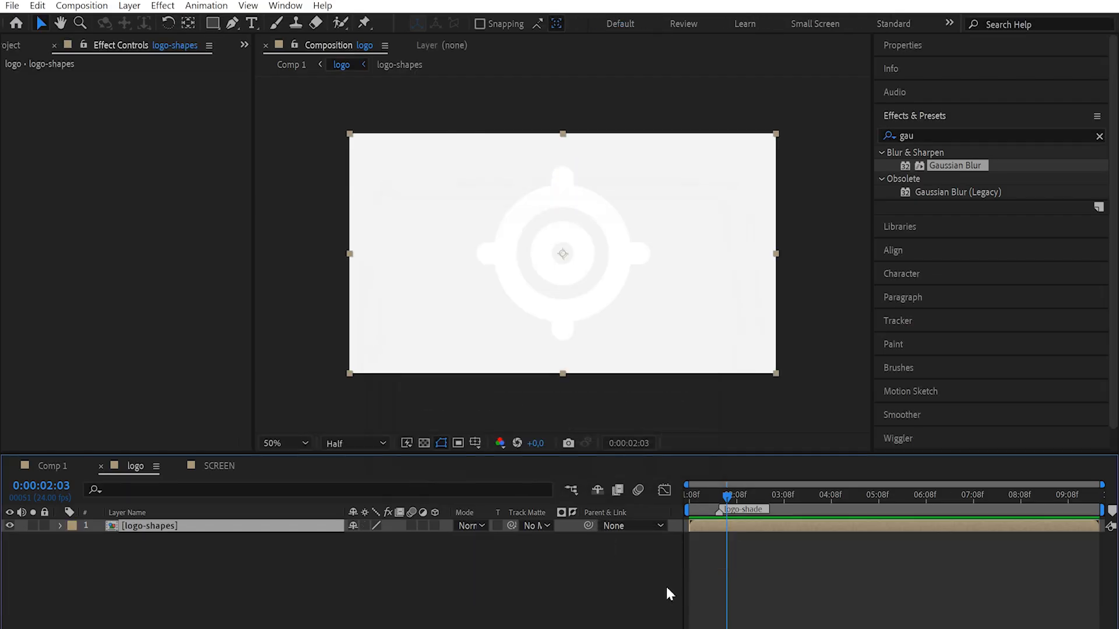
Step: Draw a thin closed curved shape with the Pen tool diagonally across the logo's upper-right side on a new shape layer
{"action": "left_click", "coordinate": [252, 564]}
{"action": "left_click", "coordinate": [231, 24]}
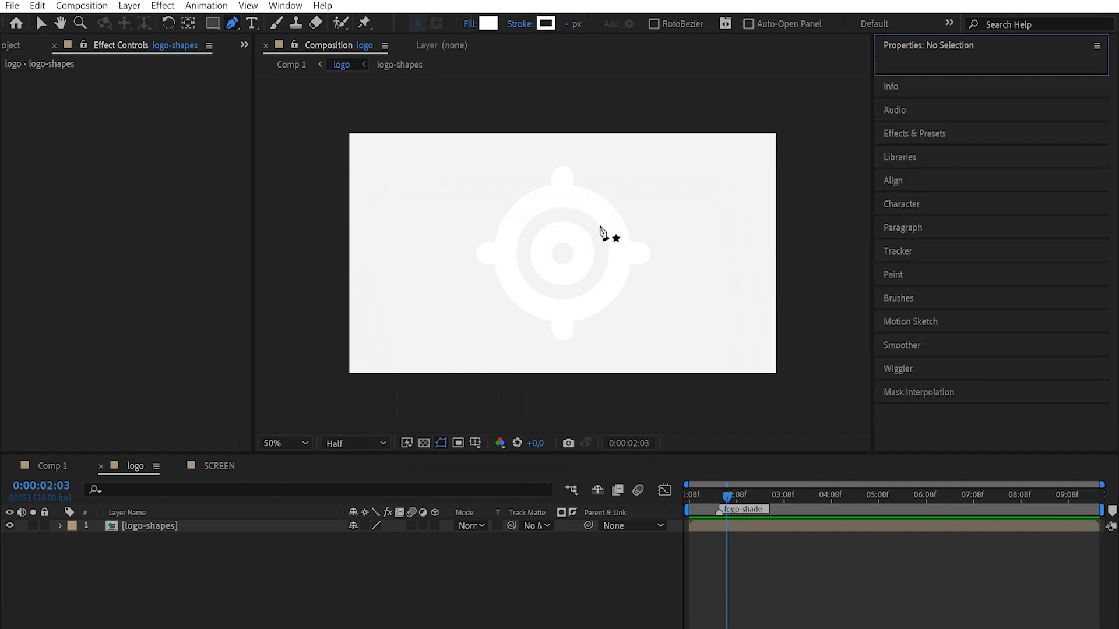
{"action": "left_click", "coordinate": [551, 146]}
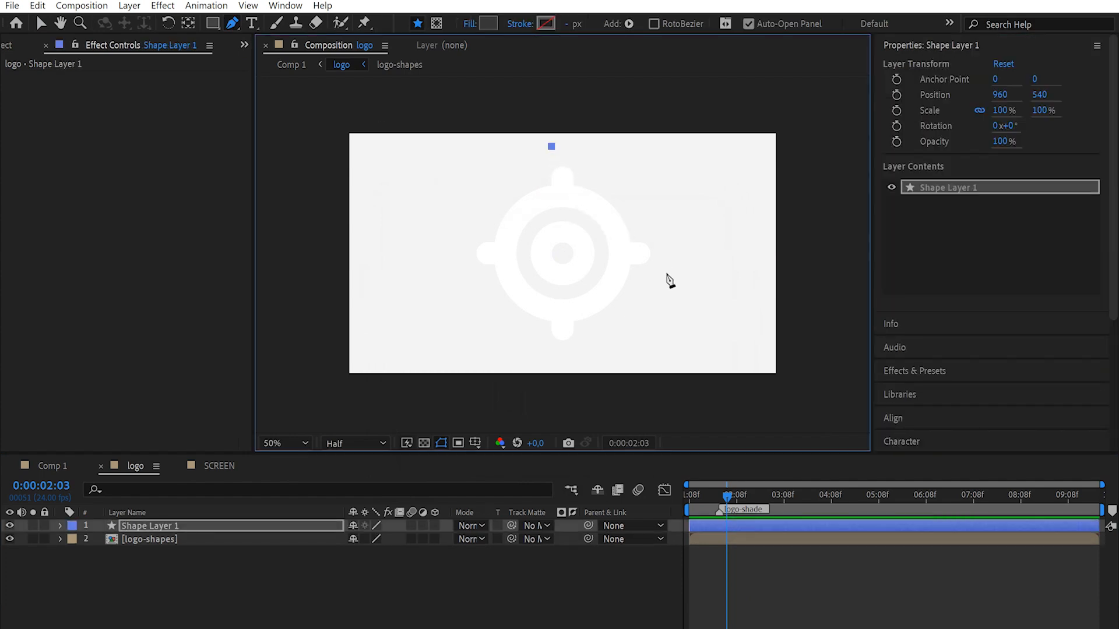
{"action": "left_click_drag", "start_coordinate": [666, 273], "coordinate": [738, 319]}
{"action": "left_click", "coordinate": [551, 147]}
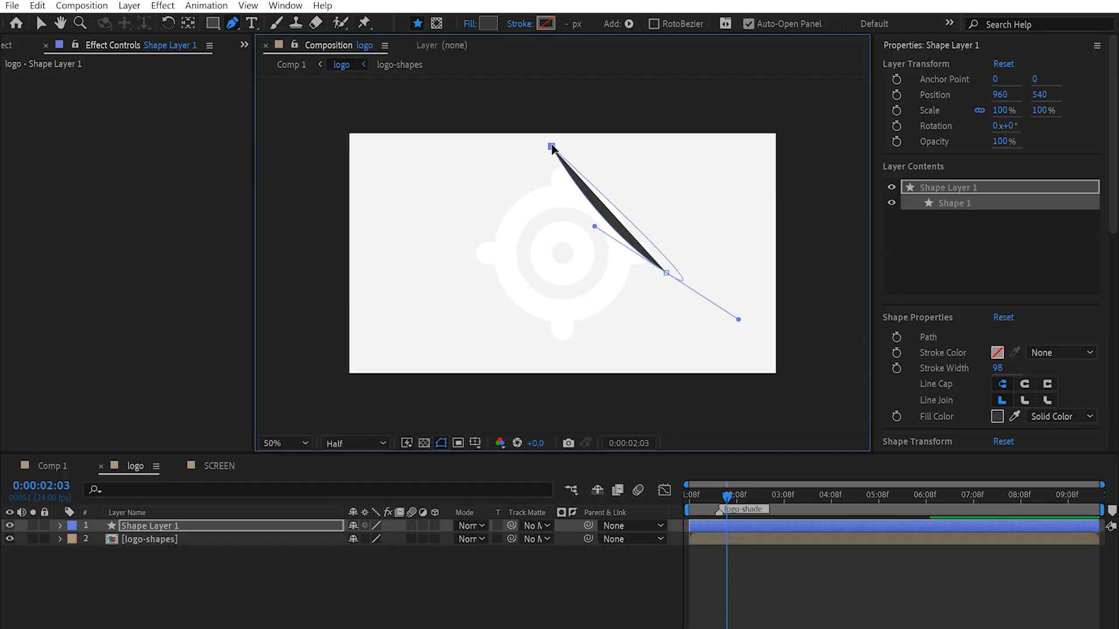
Step: Copy the Darktones colour E766AA from the transition layer's CC Toner and use it as the curved shape's fill
{"action": "left_click", "coordinate": [483, 24]}
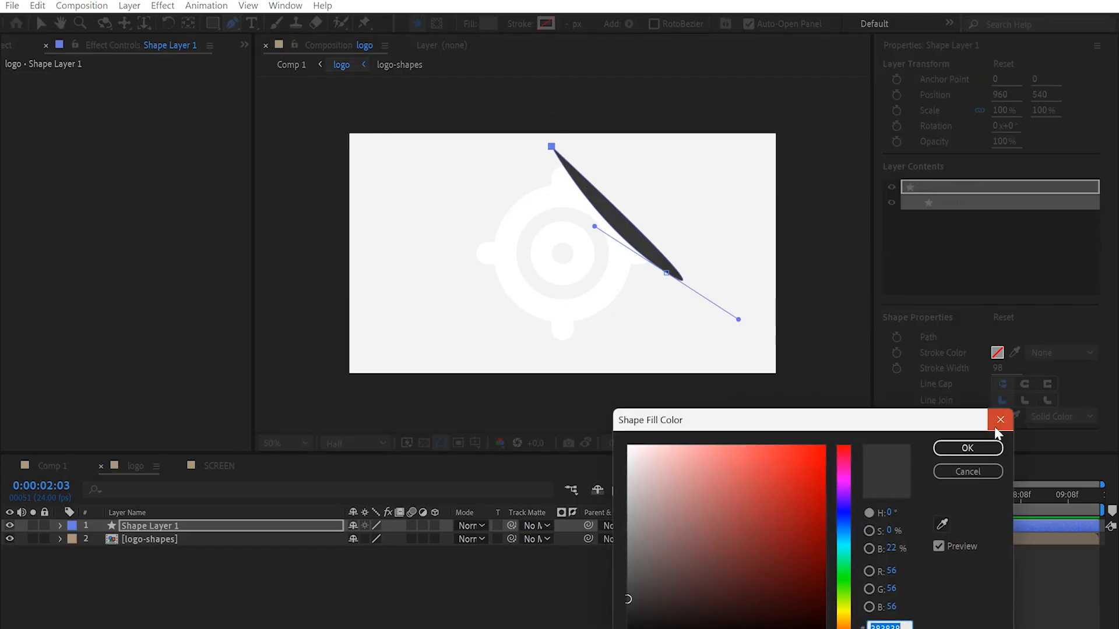
{"action": "left_click", "coordinate": [1000, 419]}
{"action": "left_click", "coordinate": [52, 465]}
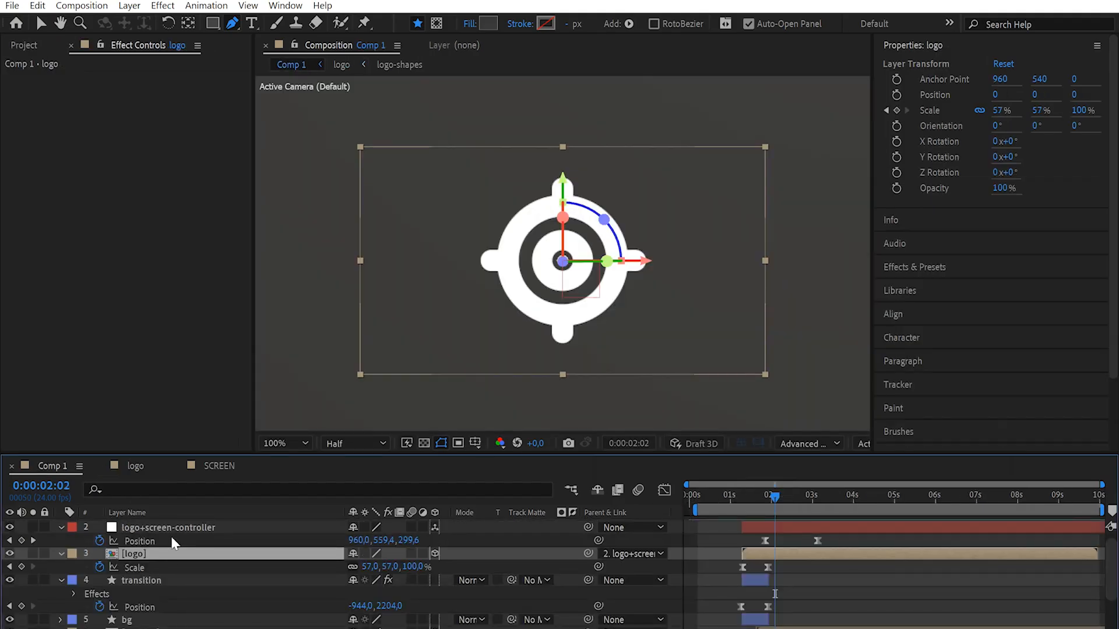
{"action": "left_click", "coordinate": [151, 581]}
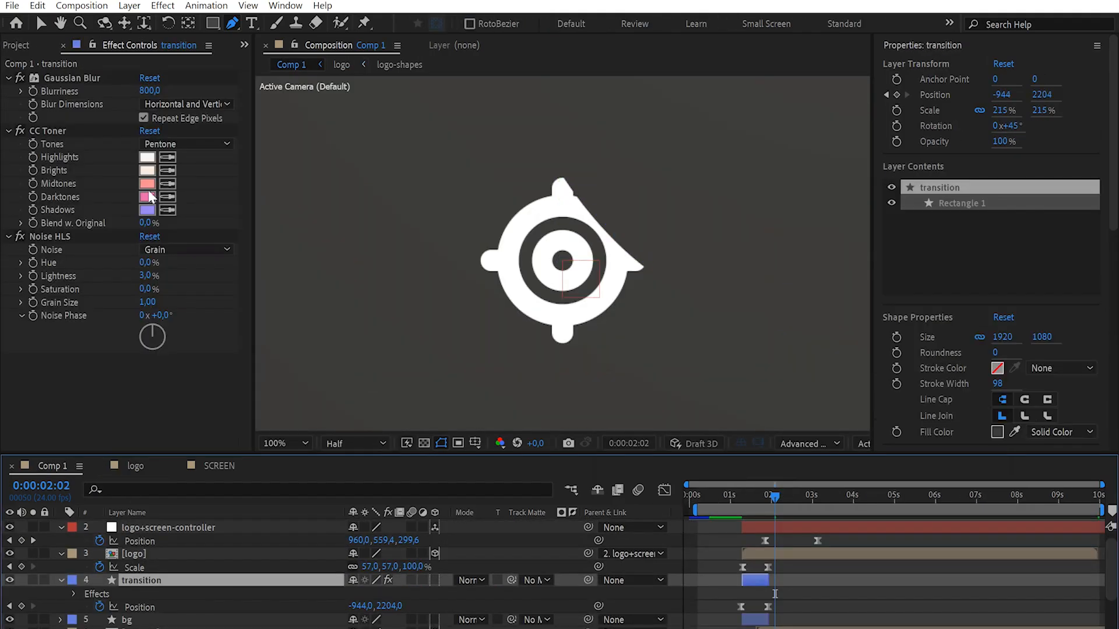
{"action": "left_click", "coordinate": [148, 198]}
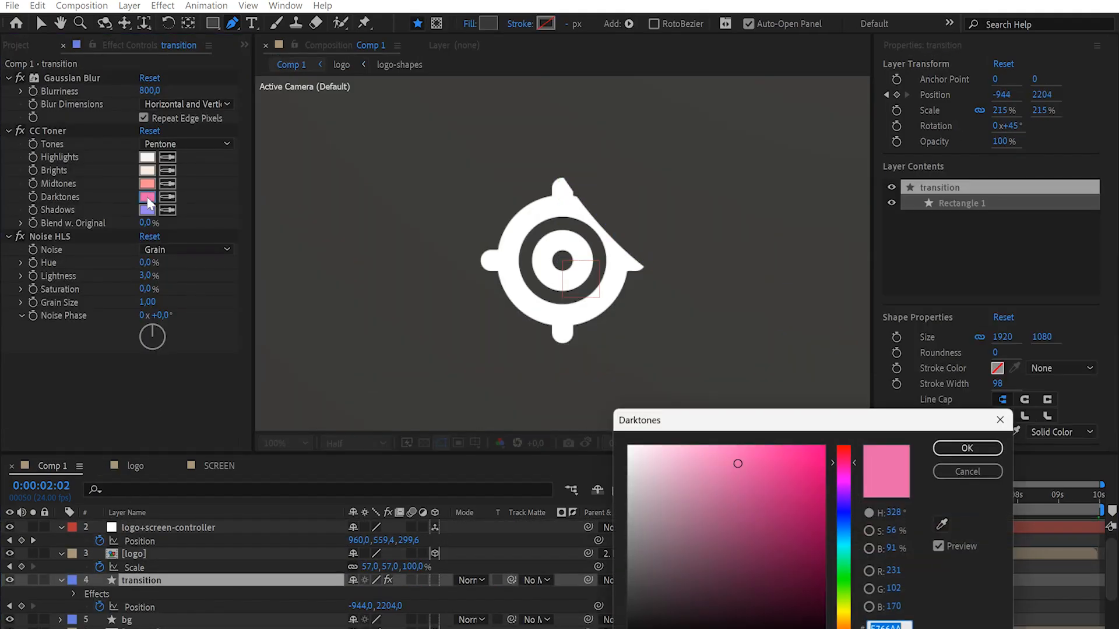
{"action": "left_click", "coordinate": [959, 449]}
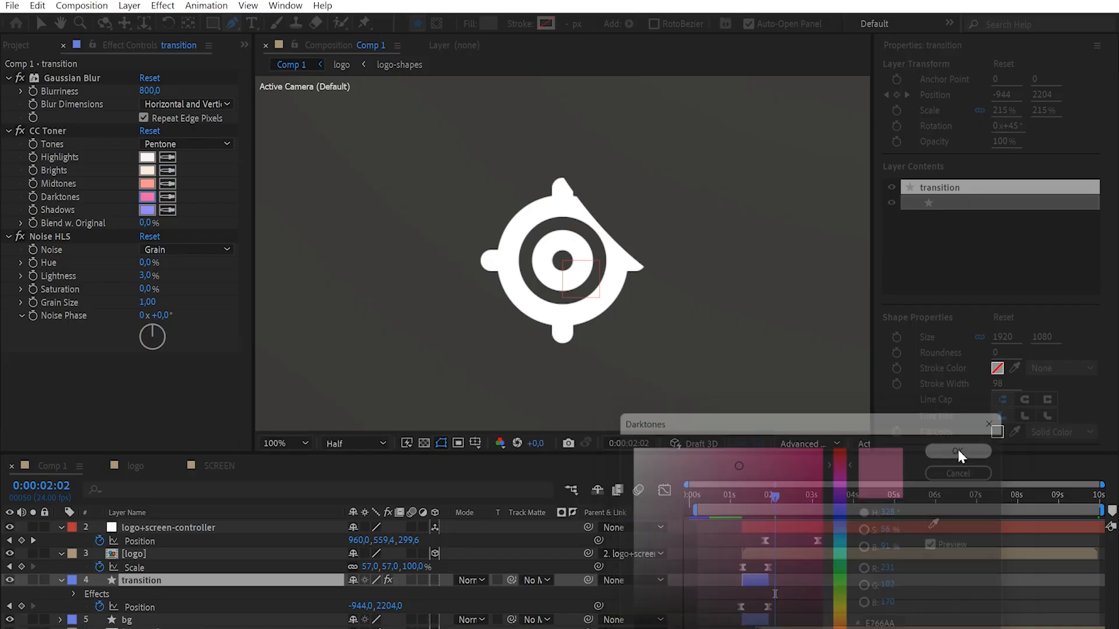
{"action": "left_click", "coordinate": [134, 467]}
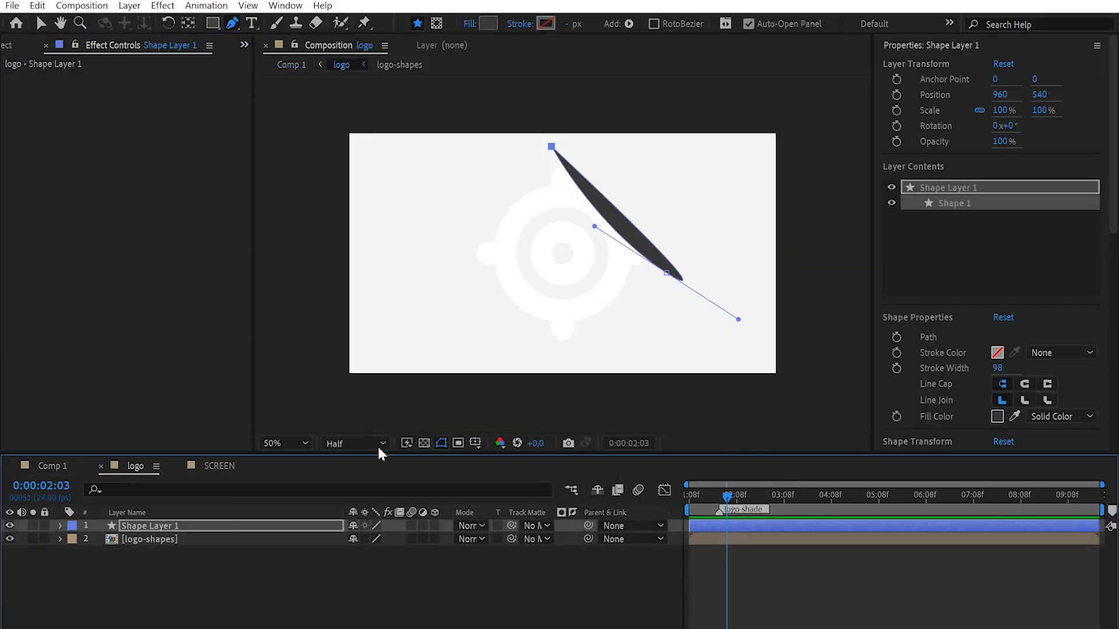
{"action": "left_click", "coordinate": [487, 23]}
{"action": "key", "text": "ctrl+v"}
{"action": "key", "text": "Return"}
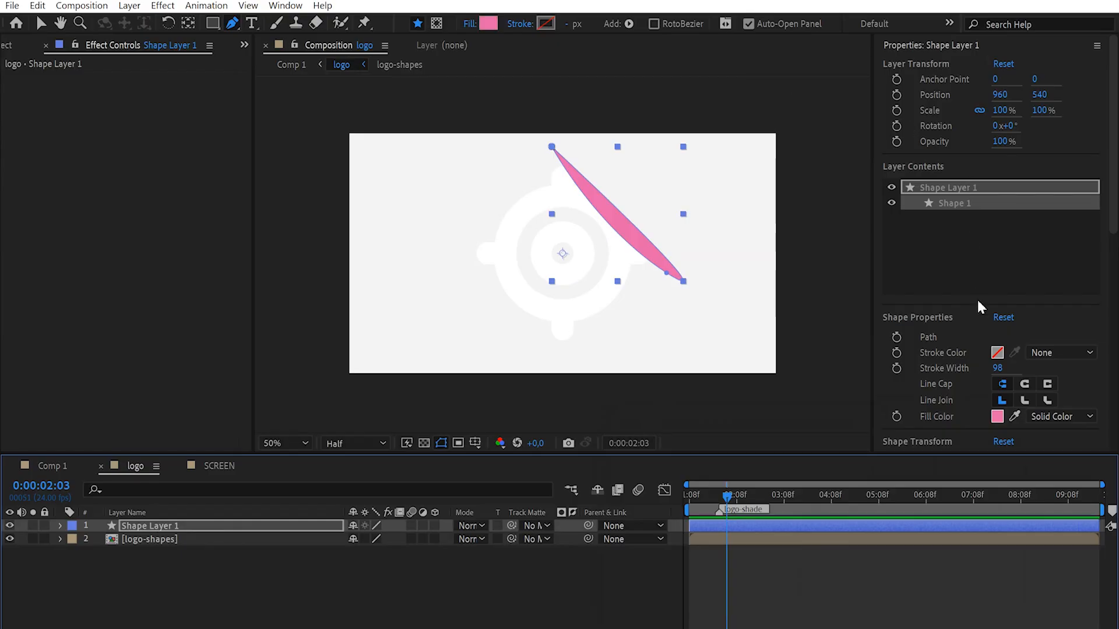
Step: Find the Fast Box Blur effect with the search term "fast" and apply it to the pink shape layer
{"action": "scroll", "coordinate": [986, 226], "scroll_direction": "down", "scroll_amount": 10}
{"action": "left_click", "coordinate": [908, 181]}
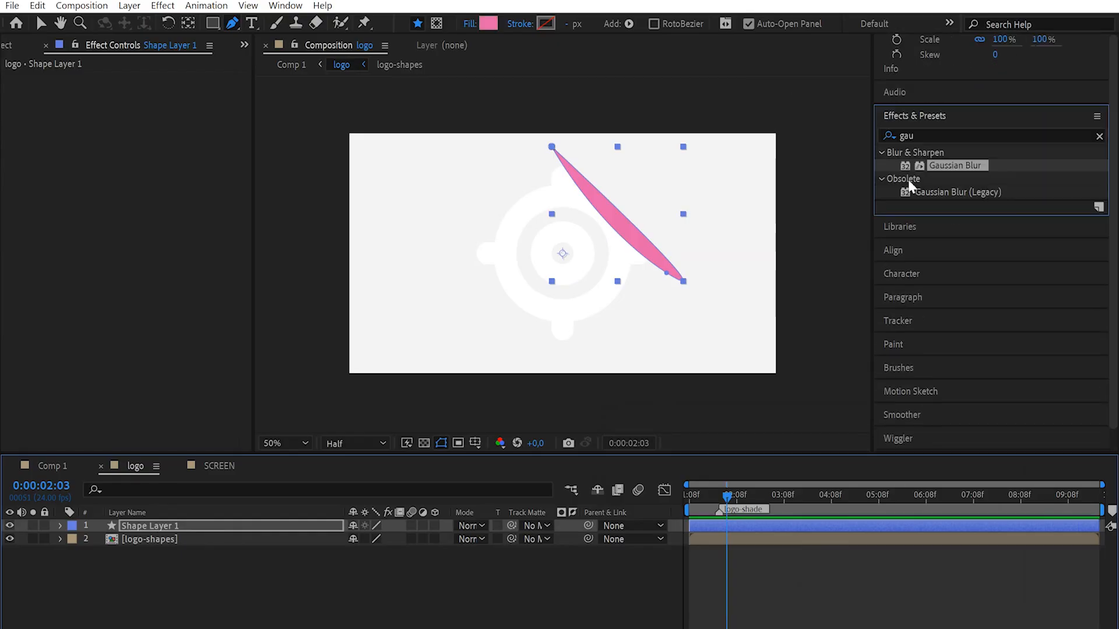
{"action": "left_click", "coordinate": [917, 136]}
{"action": "type", "text": "fast"}
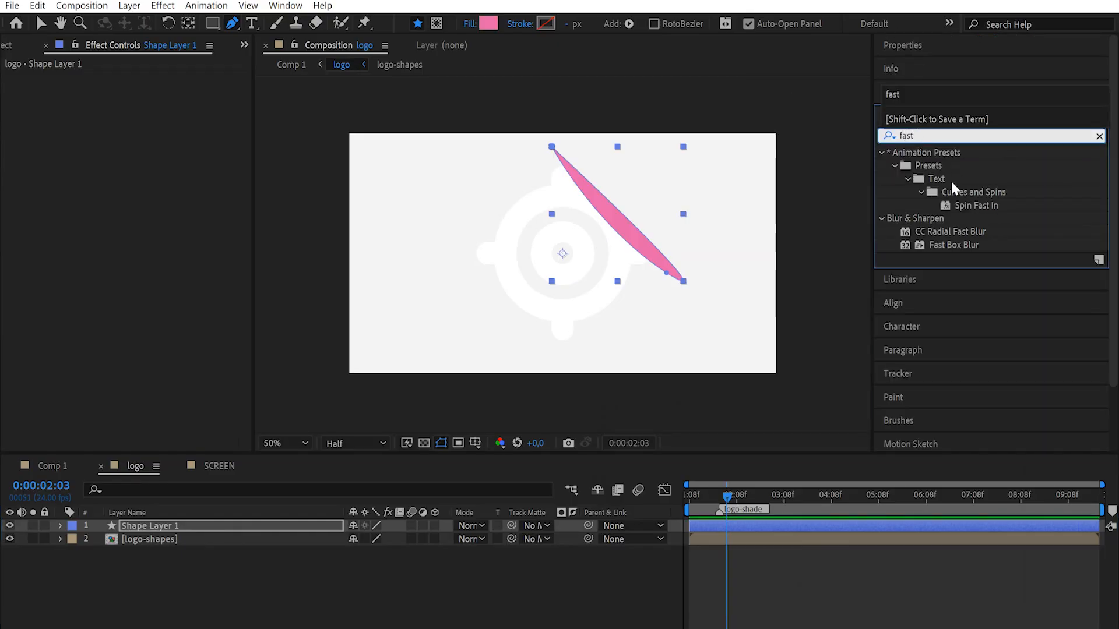
{"action": "left_click", "coordinate": [953, 245]}
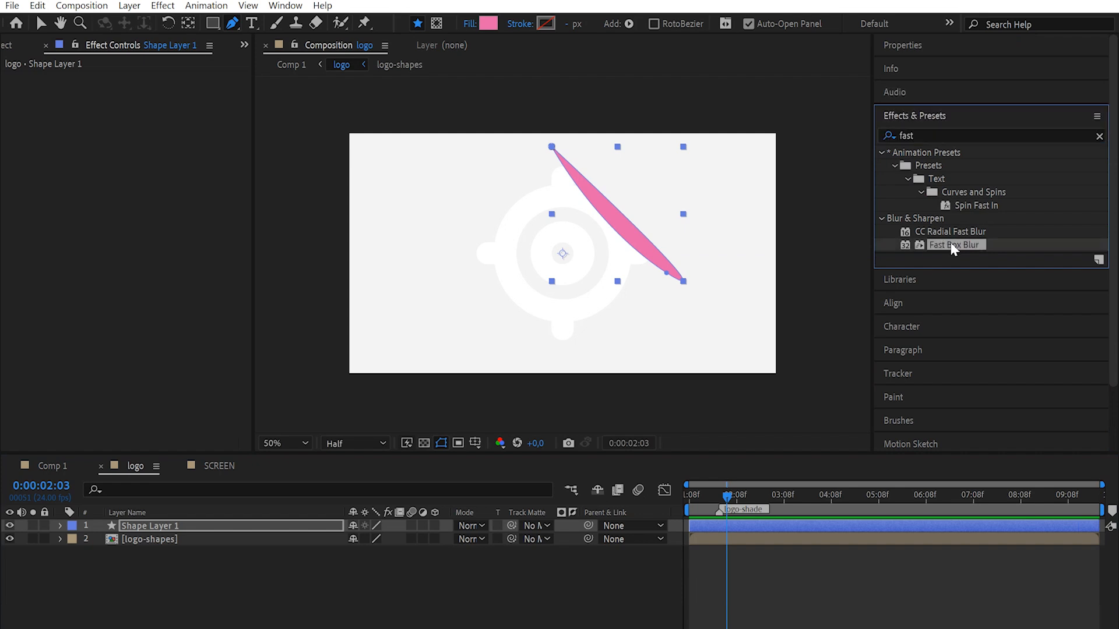
{"action": "left_click_drag", "start_coordinate": [954, 244], "coordinate": [191, 528]}
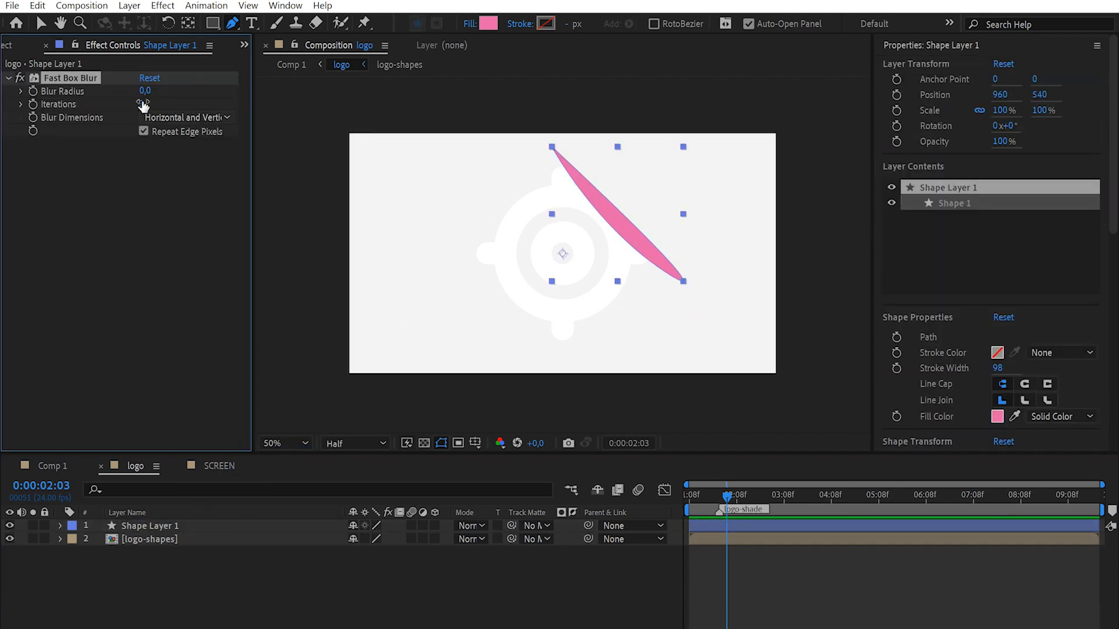
Step: Set the Fast Box Blur's Blur Radius to 25 on the pink shape layer
{"action": "left_click", "coordinate": [144, 92]}
{"action": "type", "text": "20"}
{"action": "key", "text": "Return"}
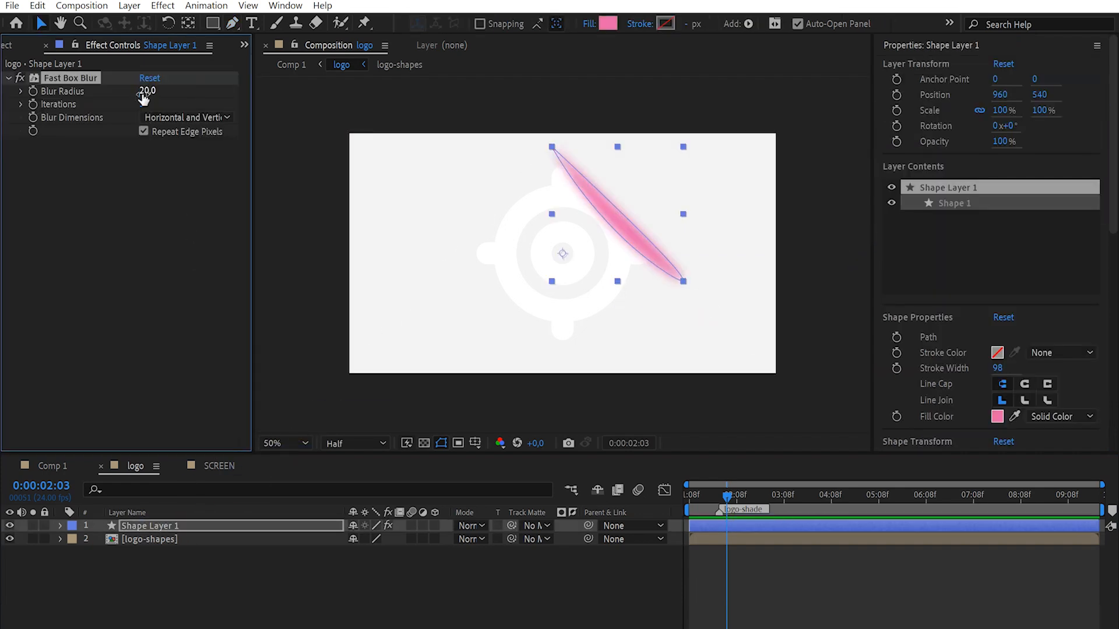
{"action": "left_click", "coordinate": [145, 92]}
{"action": "type", "text": "25"}
{"action": "key", "text": "Return"}
Step: Create a black 1920 x 1080 px solid named bg, place it beneath the logo-shapes layer and select the pink shape layer
{"action": "left_click", "coordinate": [129, 591]}
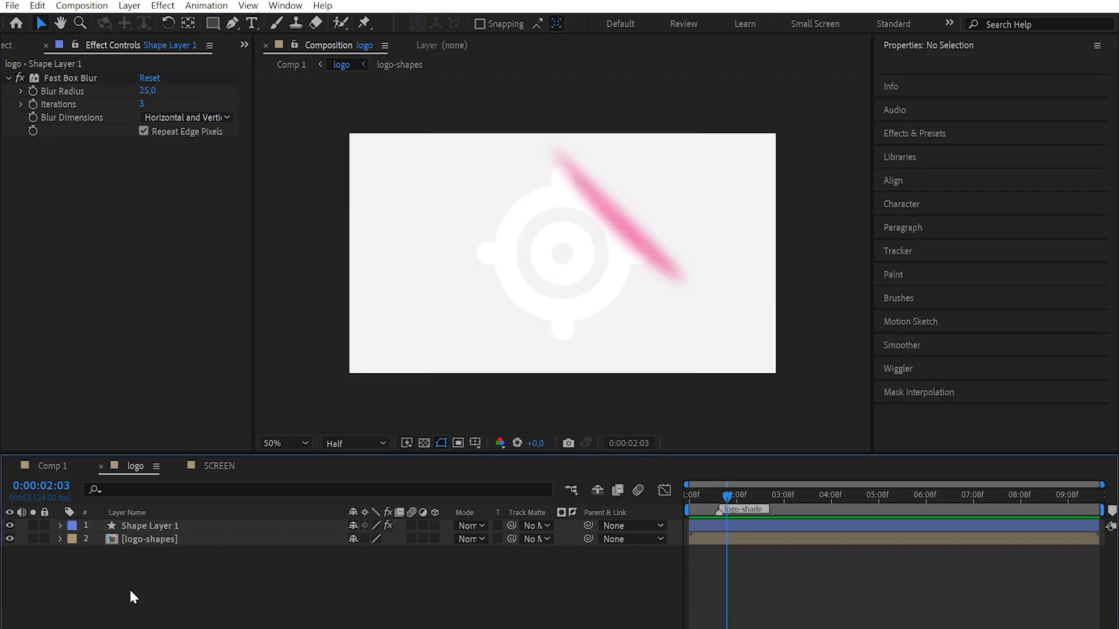
{"action": "right_click", "coordinate": [129, 591]}
{"action": "mouse_move", "coordinate": [178, 403]}
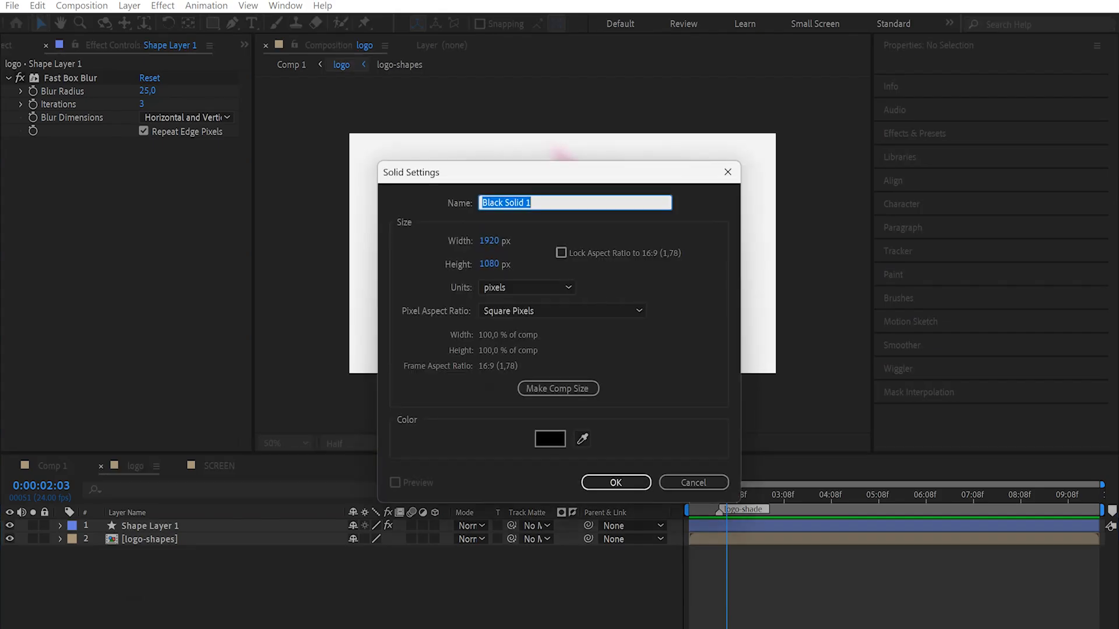
{"action": "type", "text": "bg"}
{"action": "key", "text": "Return"}
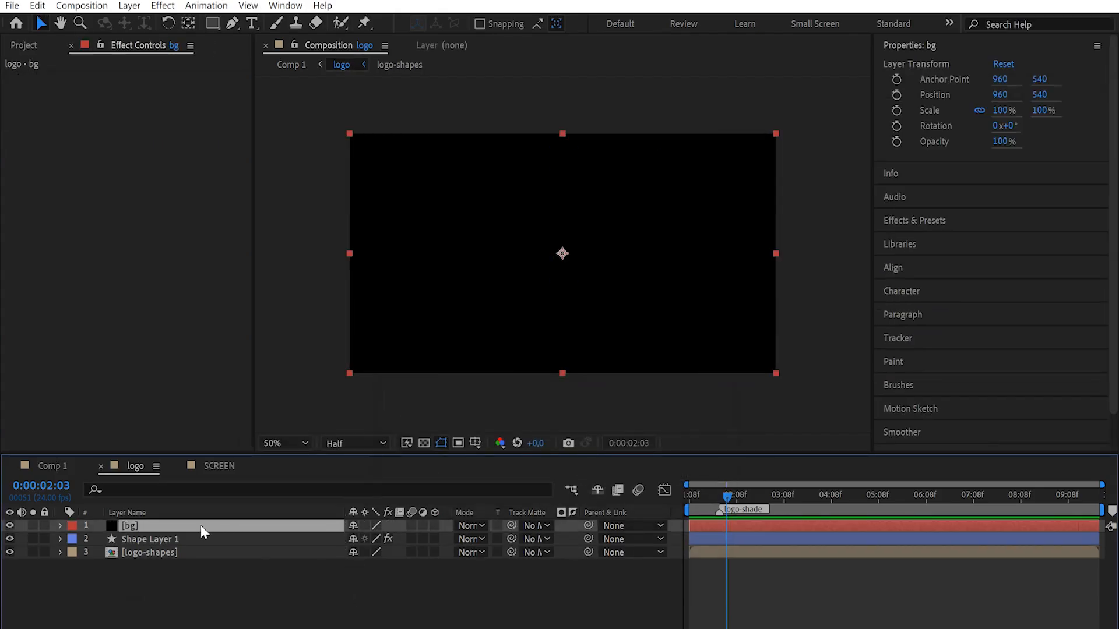
{"action": "left_click_drag", "start_coordinate": [201, 565], "coordinate": [200, 565]}
{"action": "left_click", "coordinate": [167, 526]}
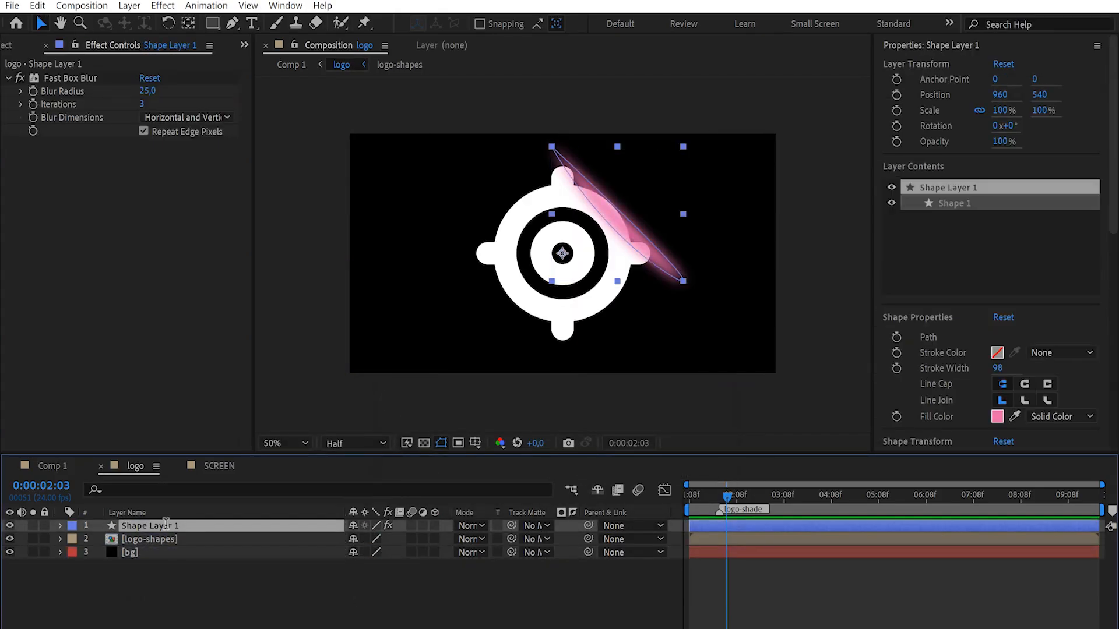
Step: Rename the pink shape layer as gradient-01
{"action": "key", "text": "Return"}
{"action": "type", "text": "gradient-01"}
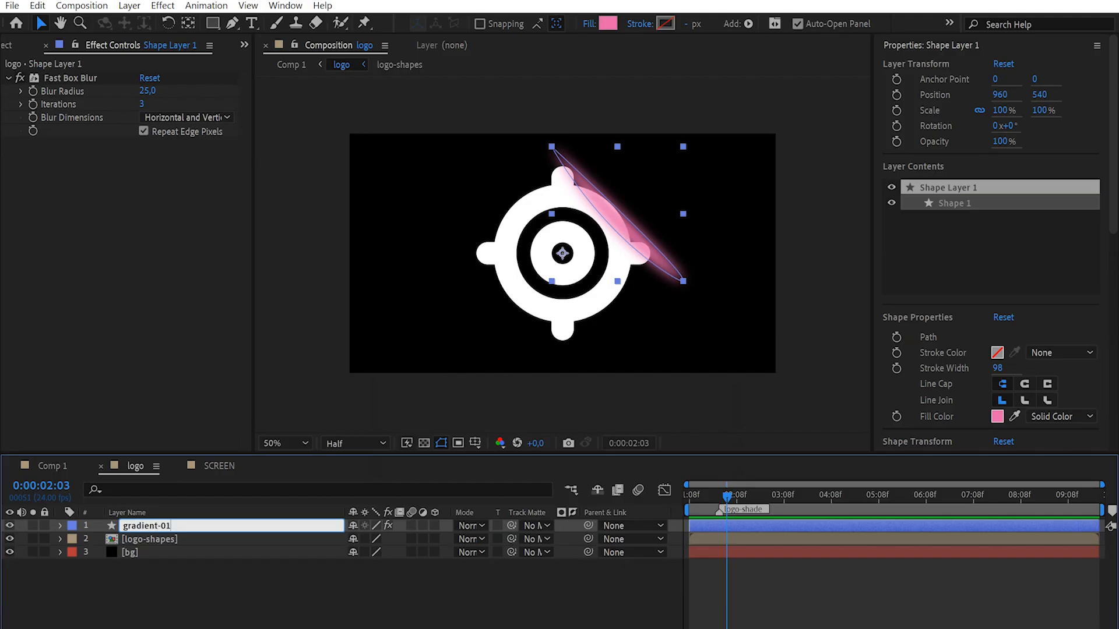
{"action": "key", "text": "Return"}
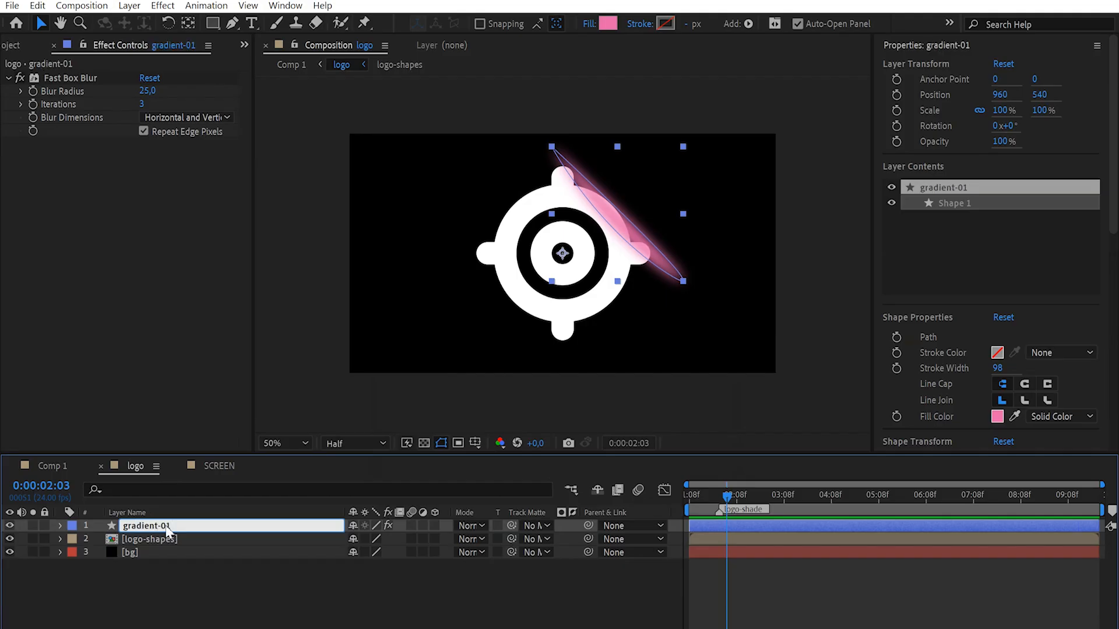
Step: Set gradient-01's Fast Box Blur radius to 45 and move the shape up and left to position 912, 504
{"action": "left_click", "coordinate": [147, 91]}
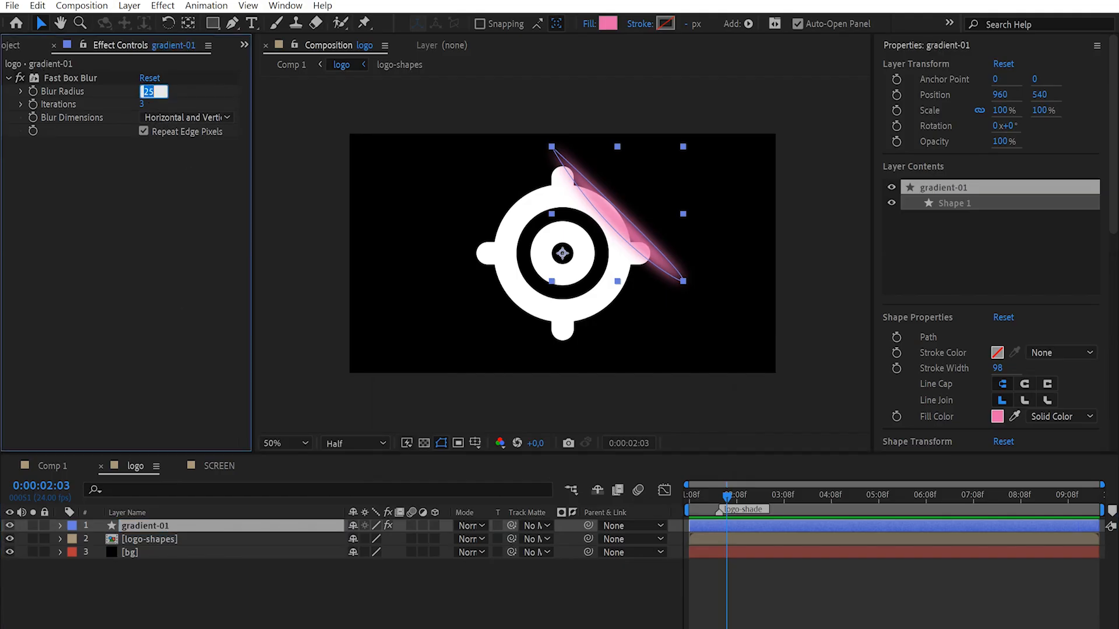
{"action": "key", "text": "Return"}
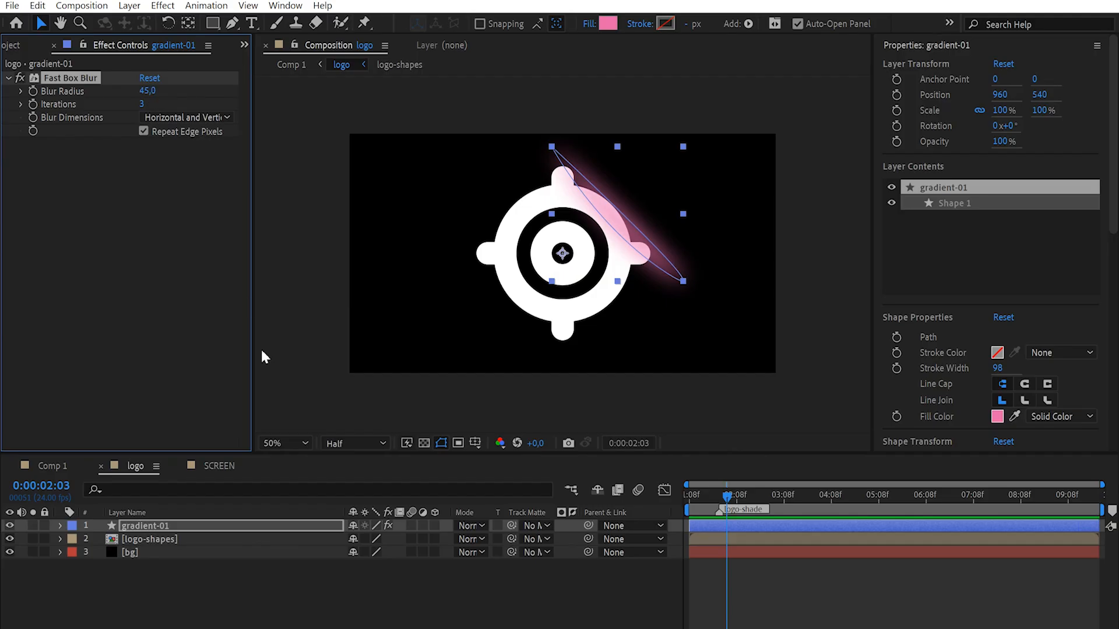
{"action": "left_click_drag", "start_coordinate": [639, 204], "coordinate": [630, 200]}
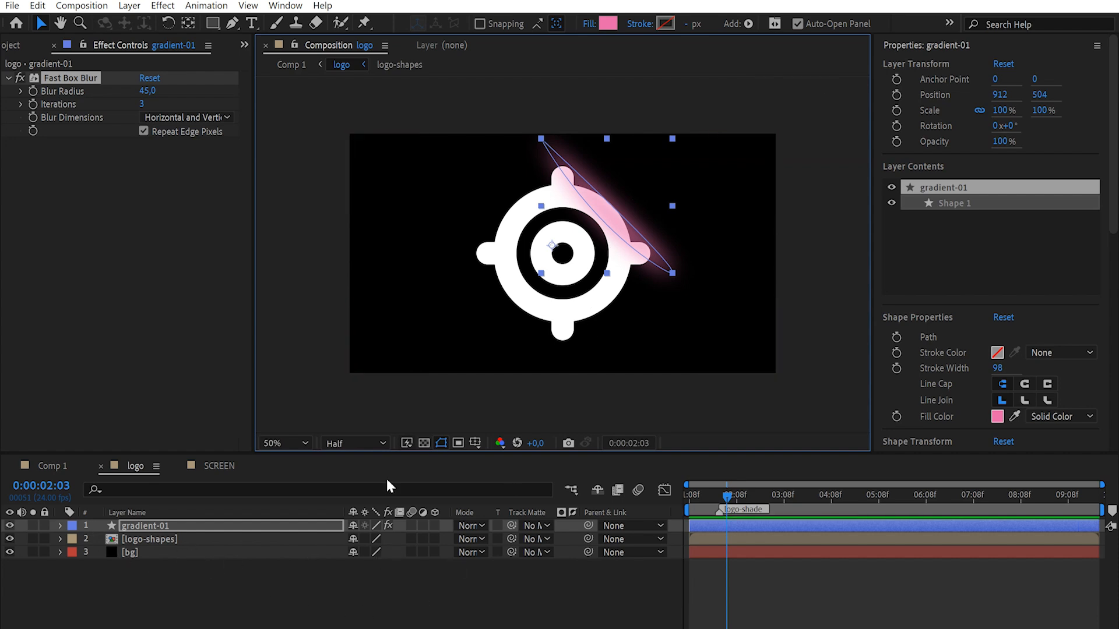
Step: Find the Set Matte effect with the search term "set", apply it to gradient-01 and take the matte from the logo-shapes layer
{"action": "scroll", "coordinate": [931, 324], "scroll_direction": "down", "scroll_amount": 8}
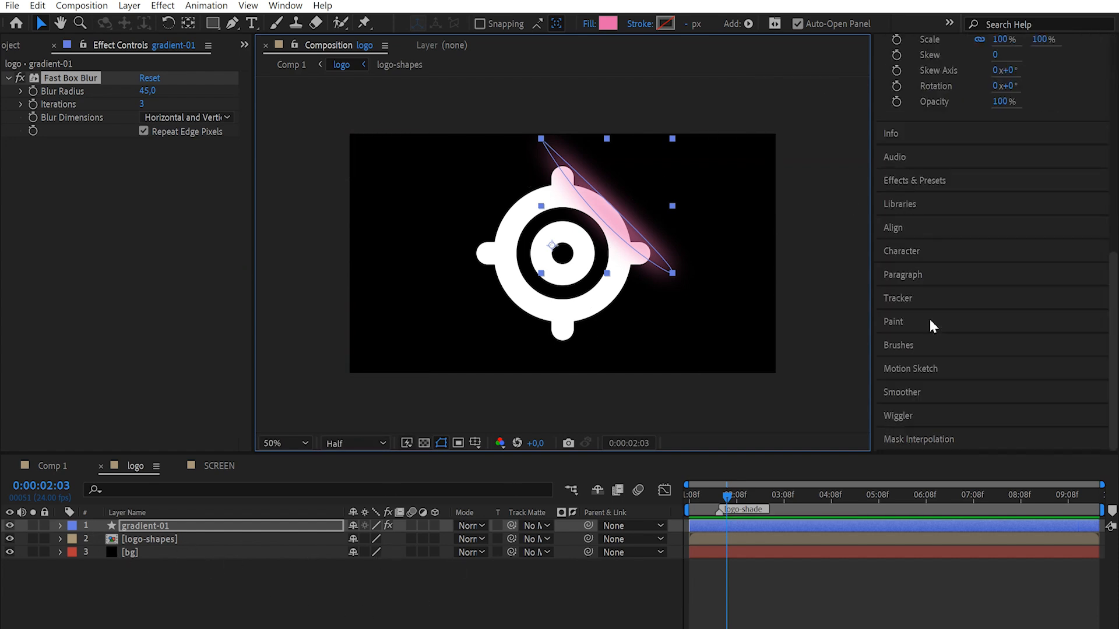
{"action": "left_click", "coordinate": [896, 182]}
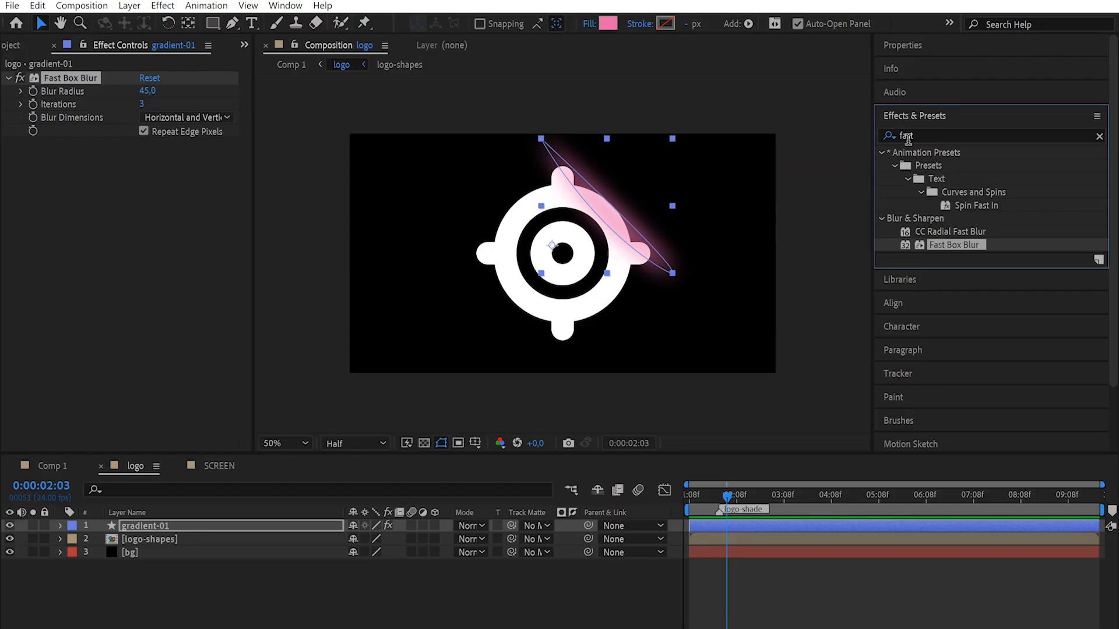
{"action": "double_click", "coordinate": [908, 138]}
{"action": "type", "text": "set"}
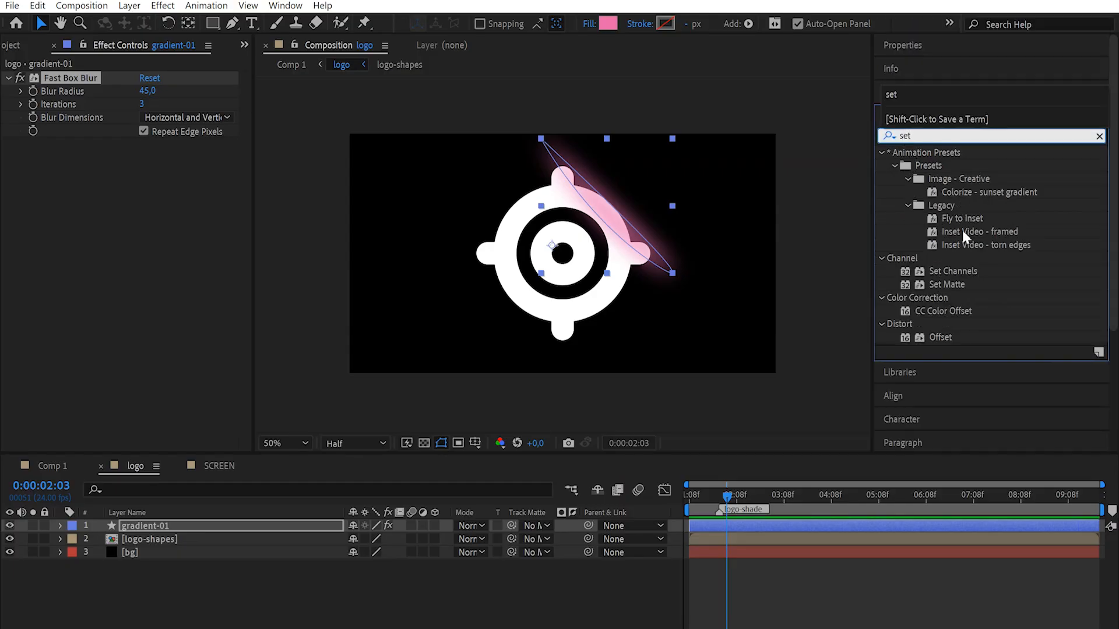
{"action": "left_click_drag", "start_coordinate": [937, 286], "coordinate": [117, 225]}
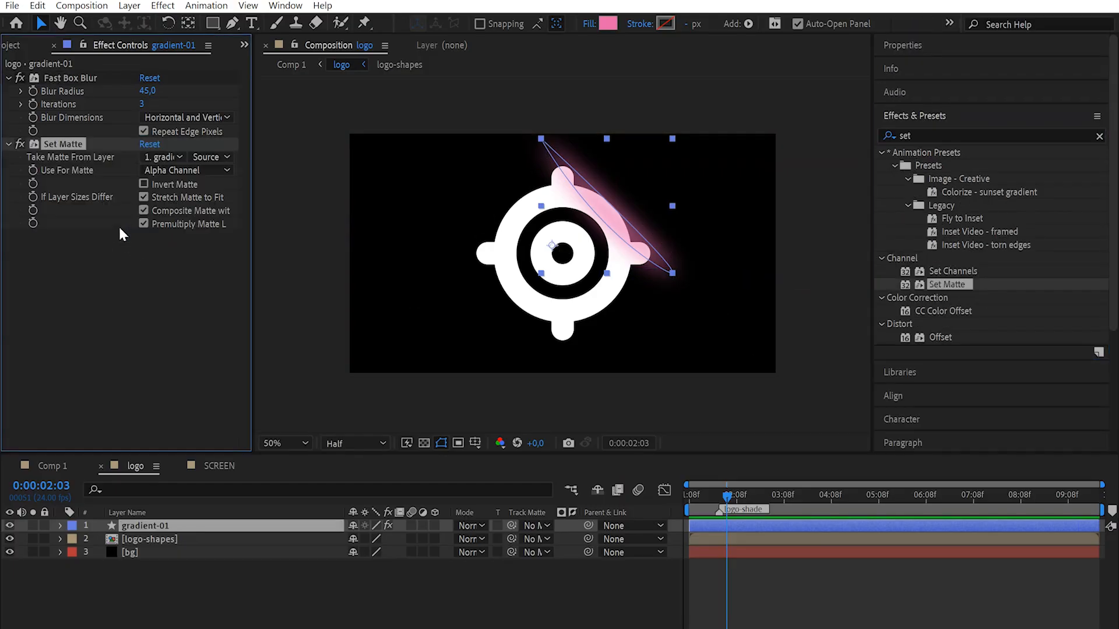
{"action": "left_click", "coordinate": [168, 162]}
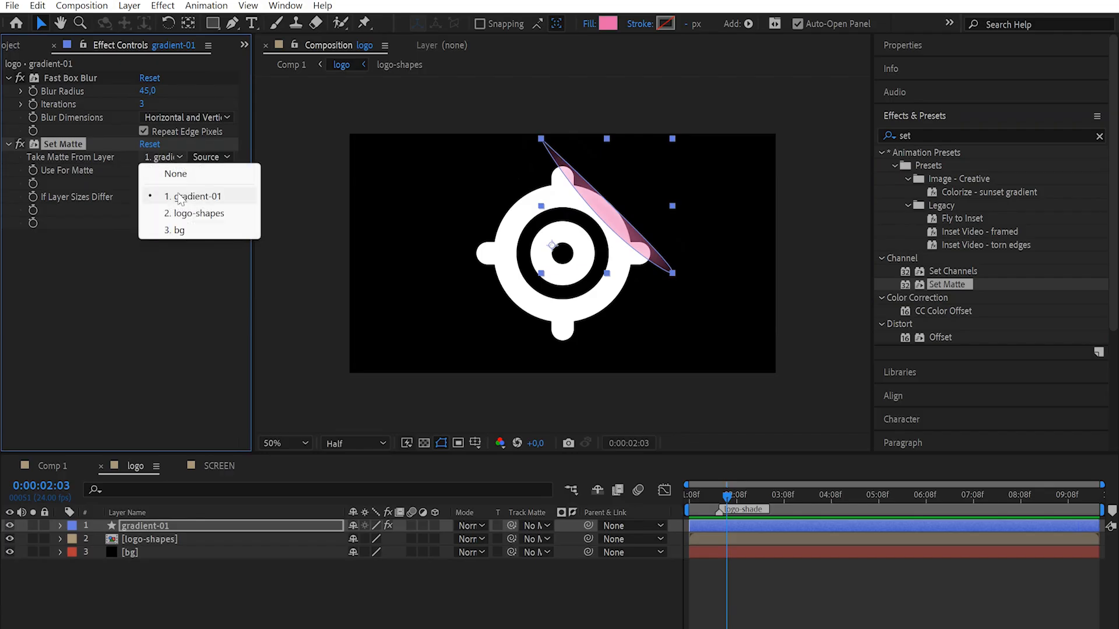
{"action": "left_click", "coordinate": [191, 217]}
{"action": "left_click", "coordinate": [742, 619]}
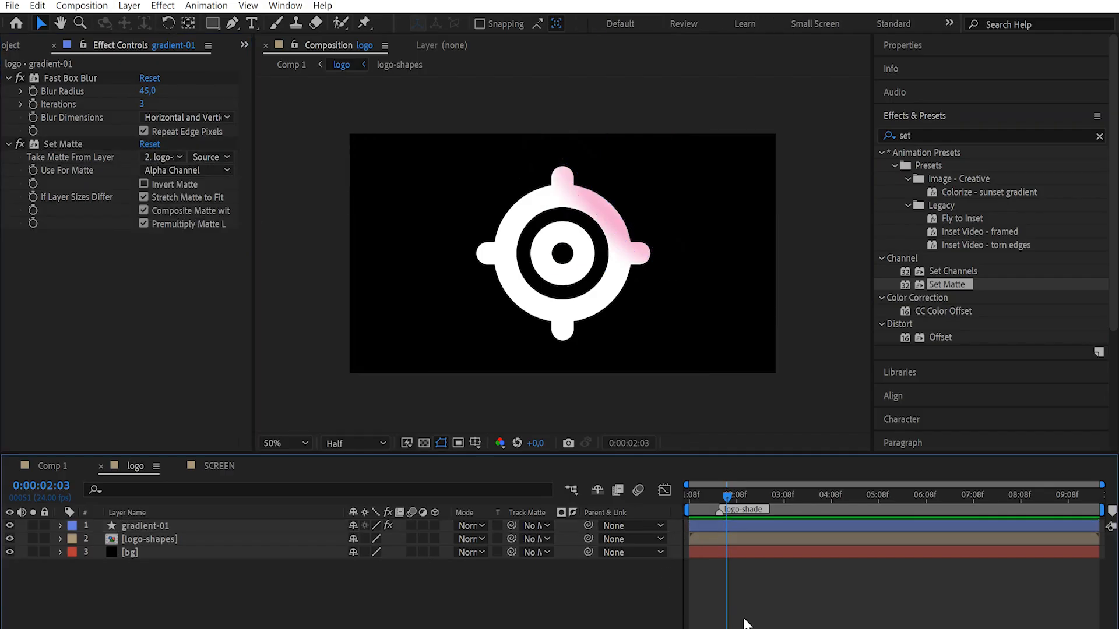
Step: Slightly narrow the gradient-01 shape and reposition it over the upper-right arc of the logo
{"action": "left_click", "coordinate": [175, 526]}
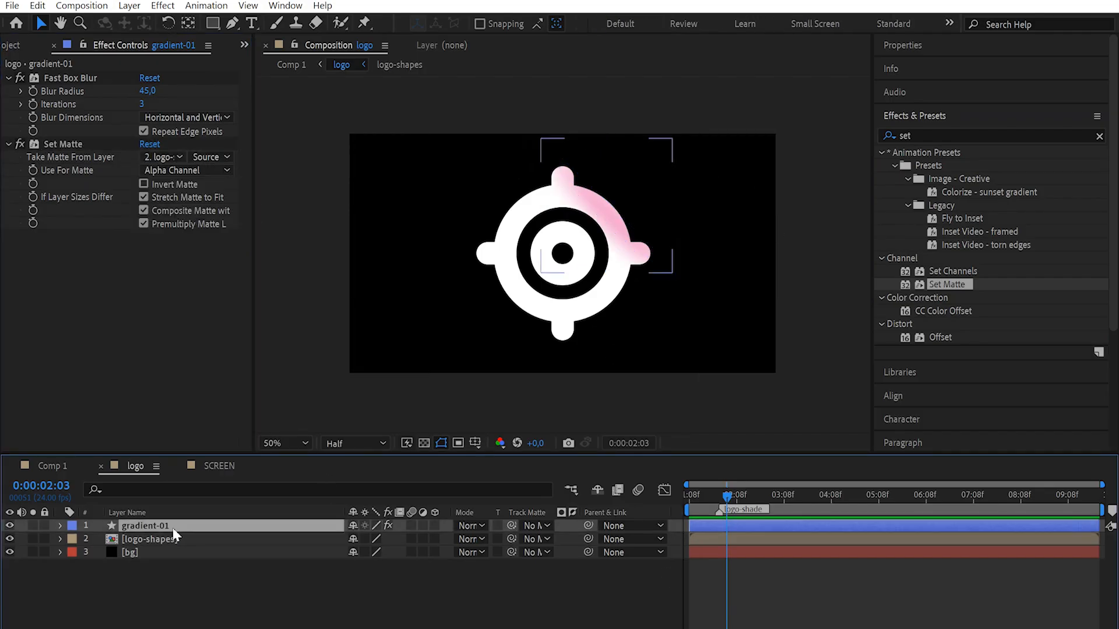
{"action": "left_click_drag", "start_coordinate": [624, 235], "coordinate": [633, 229]}
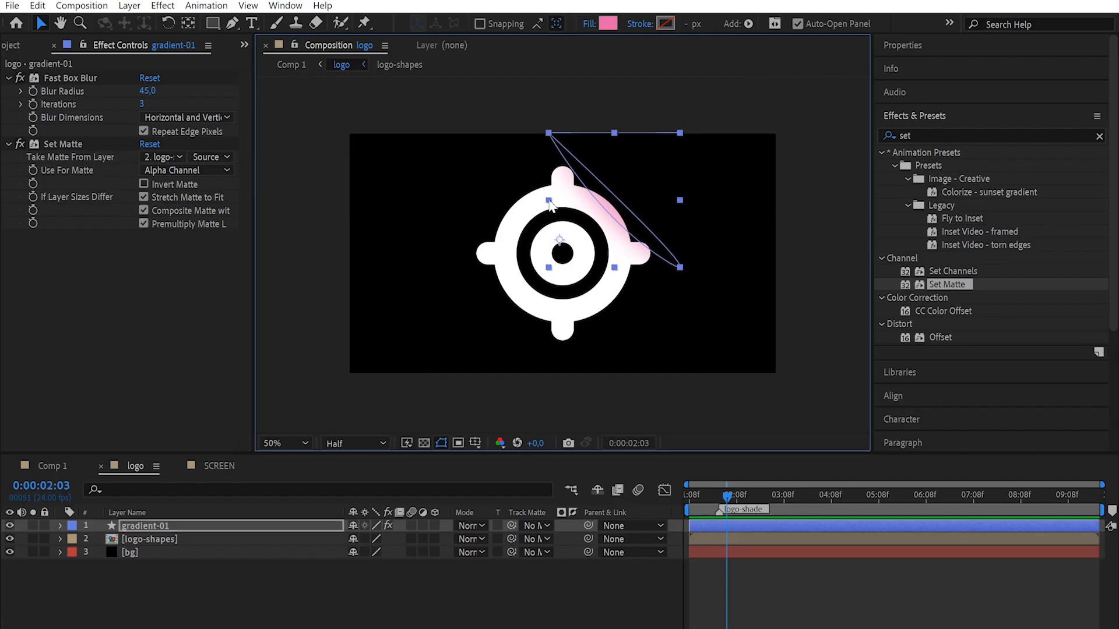
{"action": "left_click_drag", "start_coordinate": [551, 204], "coordinate": [550, 200]}
{"action": "left_click_drag", "start_coordinate": [626, 190], "coordinate": [616, 192]}
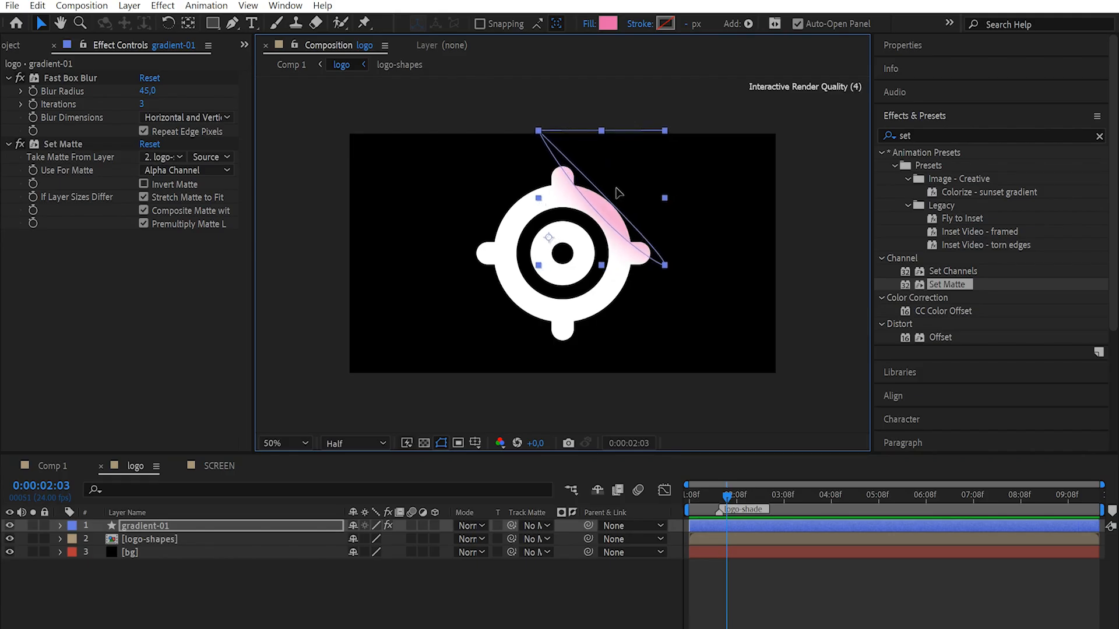
{"action": "left_click", "coordinate": [467, 610]}
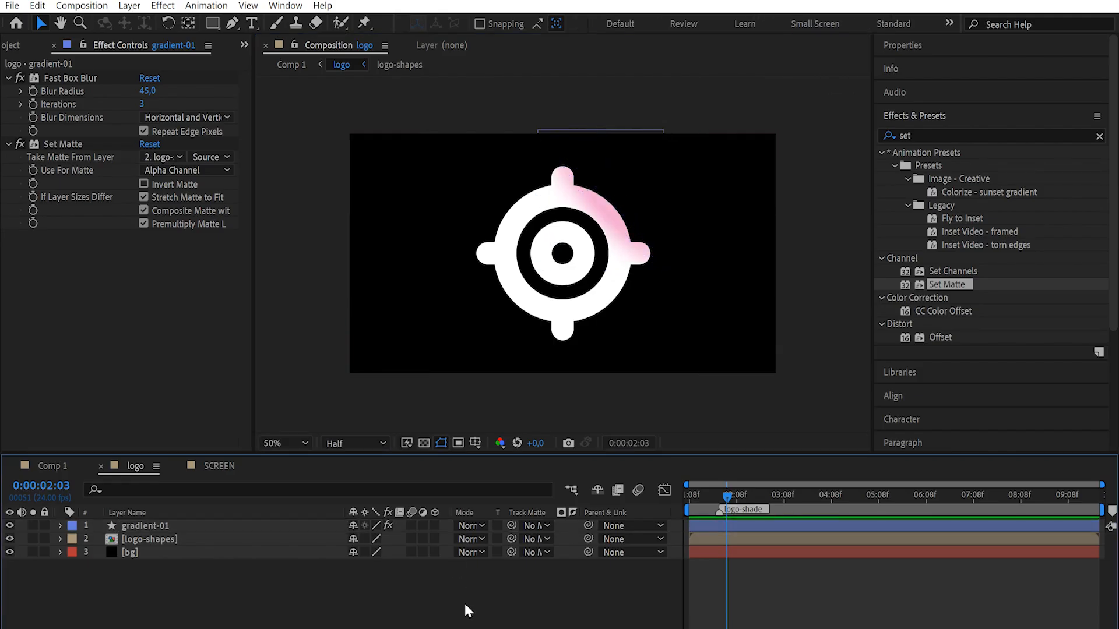
Step: Duplicate gradient-01 and move the copy over the lower-left part of the logo's outer ring
{"action": "left_click", "coordinate": [174, 526]}
{"action": "key", "text": "ctrl+d"}
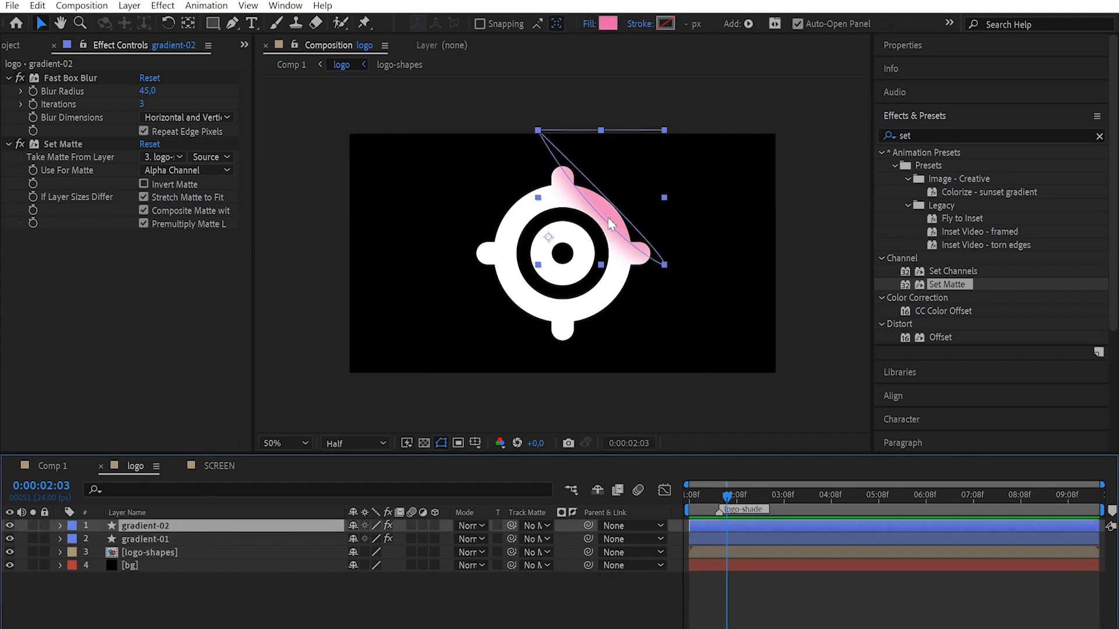
{"action": "left_click_drag", "start_coordinate": [611, 224], "coordinate": [482, 256]}
Step: Compare the logo shading in Comp 1 at 0:00:01:14 with the reference by turning on the ref layer's visibility
{"action": "left_click", "coordinate": [57, 474]}
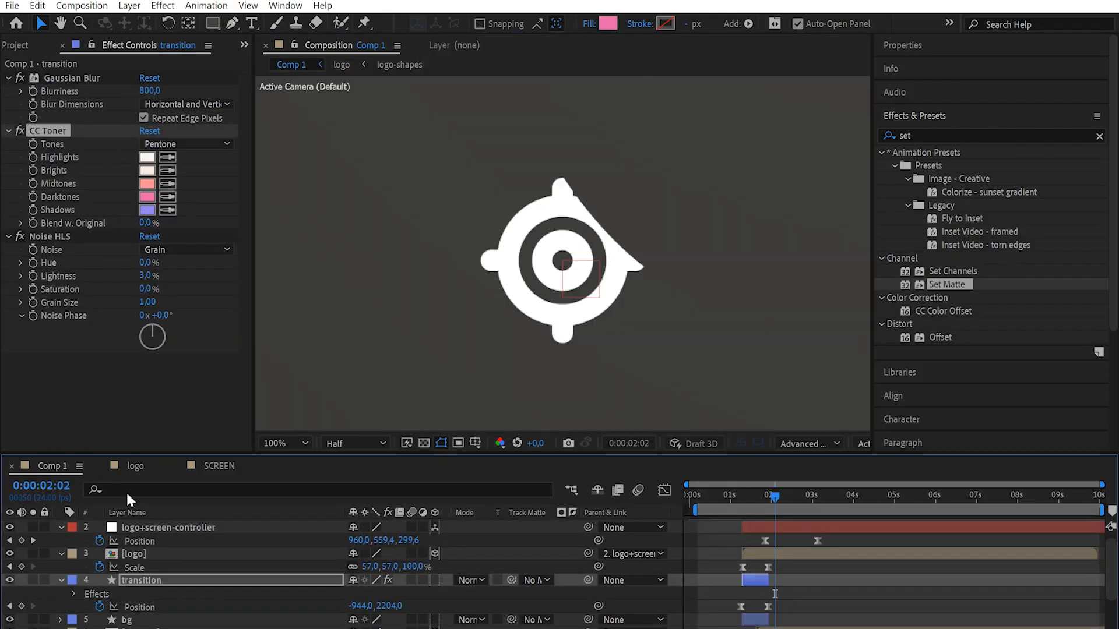
{"action": "left_click", "coordinate": [755, 498]}
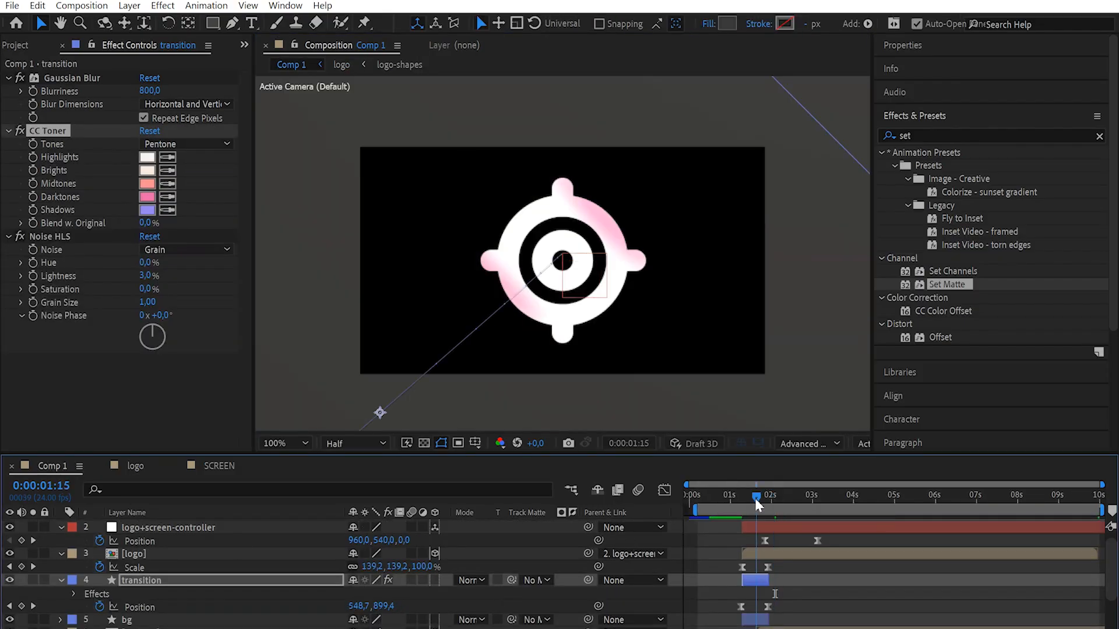
{"action": "left_click", "coordinate": [754, 498]}
{"action": "scroll", "coordinate": [89, 551], "scroll_direction": "up", "scroll_amount": 1}
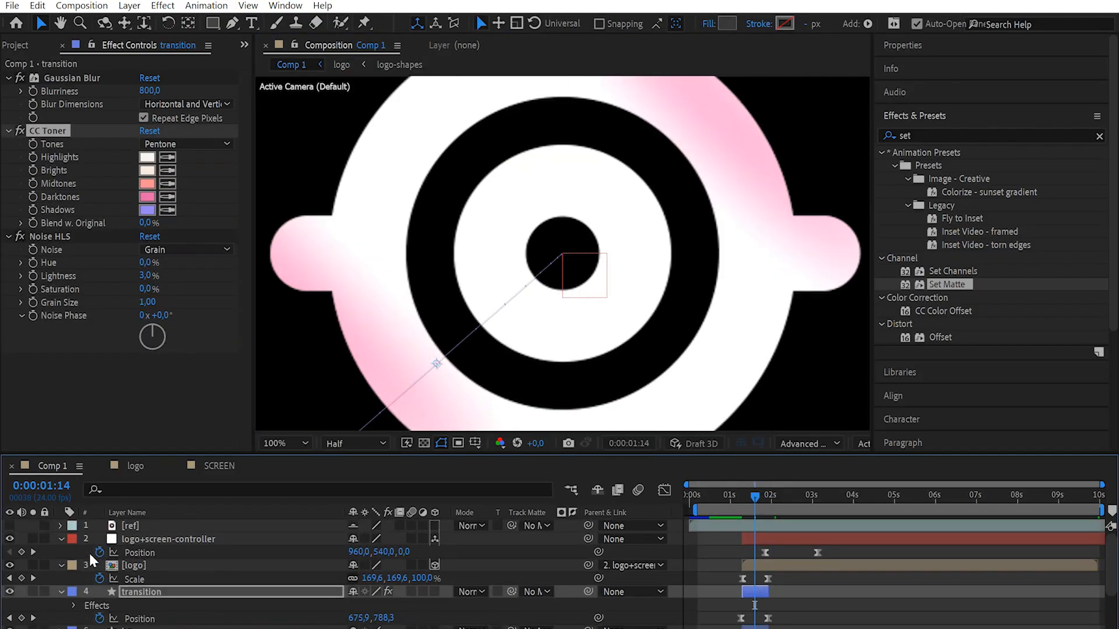
{"action": "left_click", "coordinate": [10, 525]}
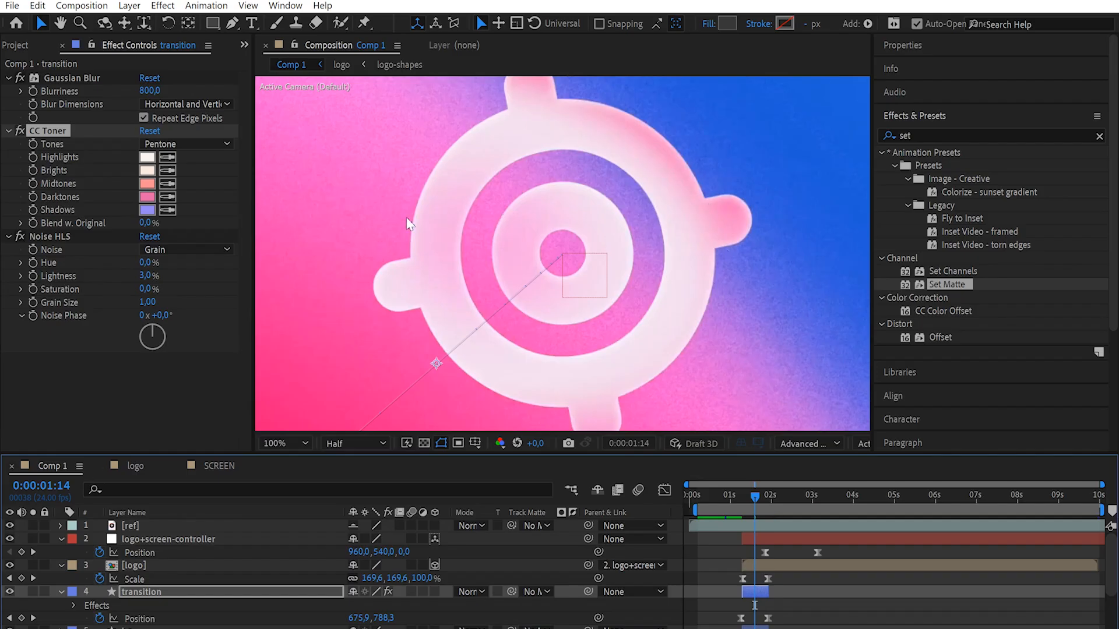
Step: In the logo composition, move gradient-02 across the logo's upper-left and centre and set its Fast Box Blur radius to 96
{"action": "left_click", "coordinate": [214, 465]}
{"action": "left_click", "coordinate": [129, 465]}
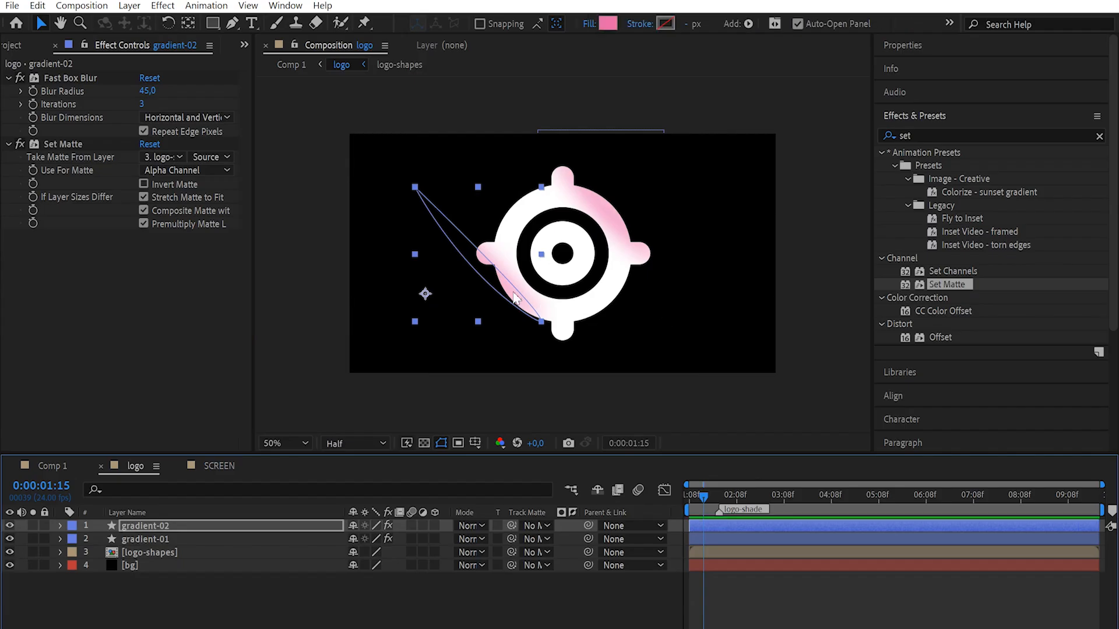
{"action": "left_click_drag", "start_coordinate": [514, 297], "coordinate": [553, 256]}
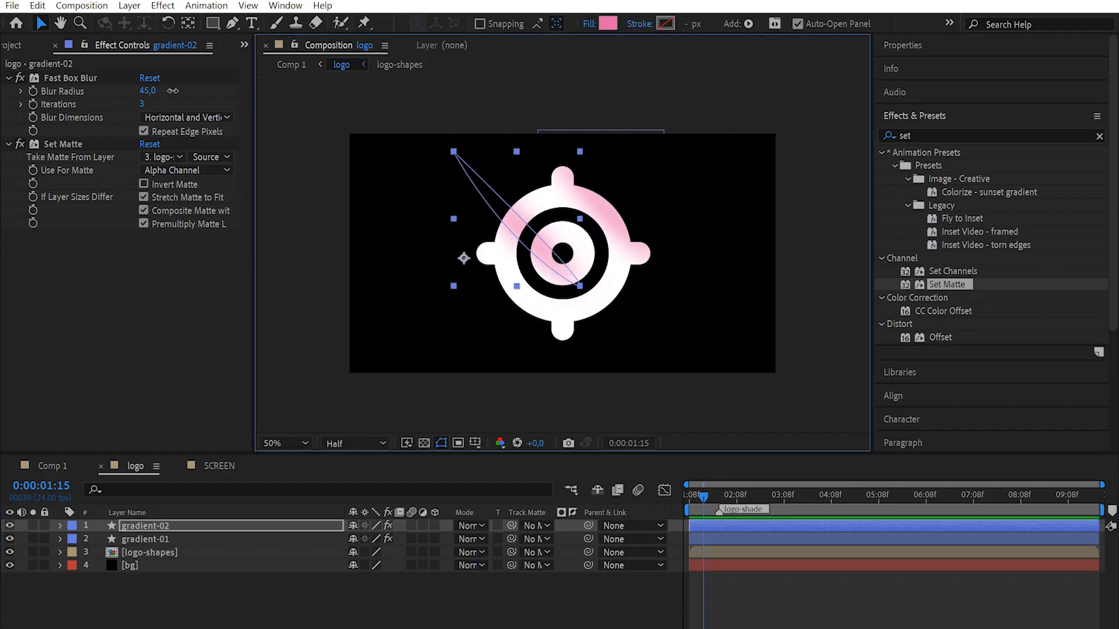
{"action": "left_click_drag", "start_coordinate": [173, 90], "coordinate": [203, 91]}
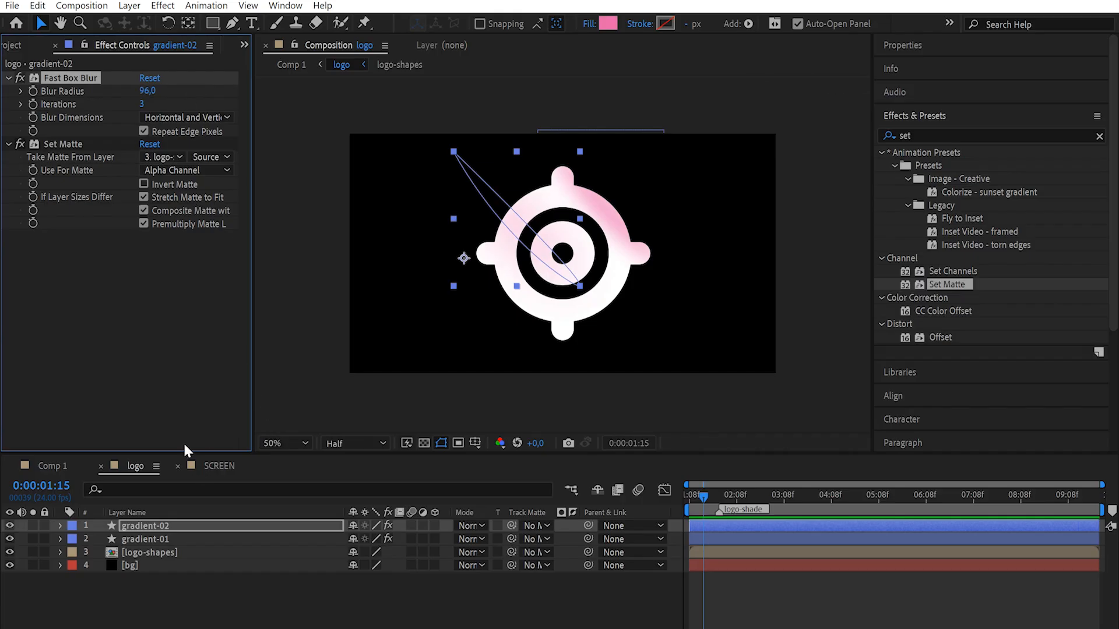
Step: Undo the accidental blur effect duplication, duplicate the gradient-02 layer instead and move the copy to the bottom of the logo
{"action": "key", "text": "ctrl+d"}
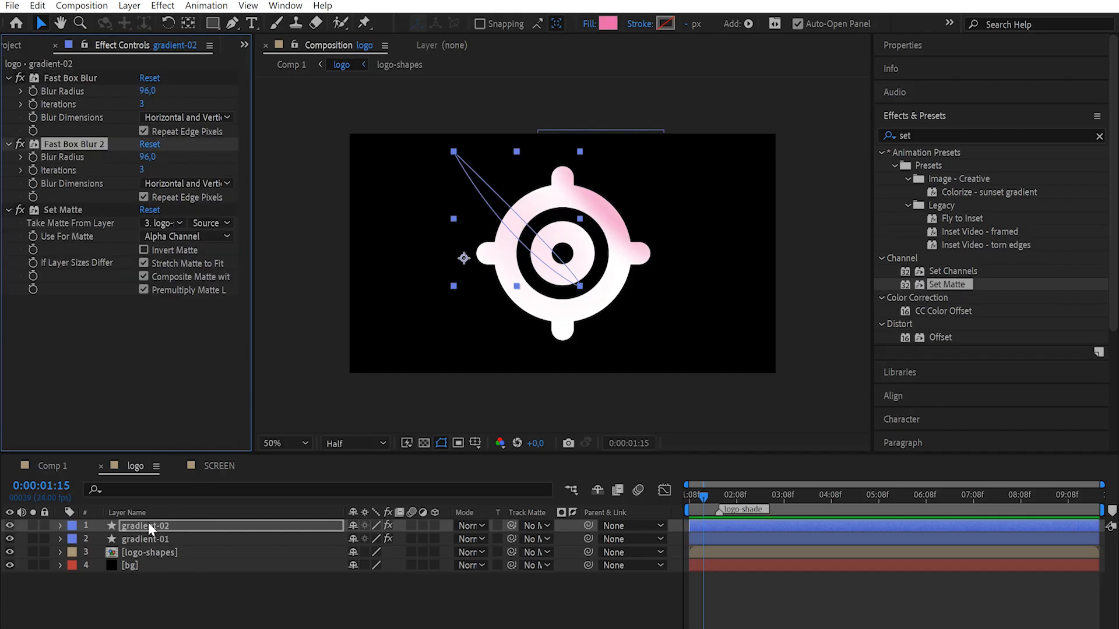
{"action": "key", "text": "ctrl+z"}
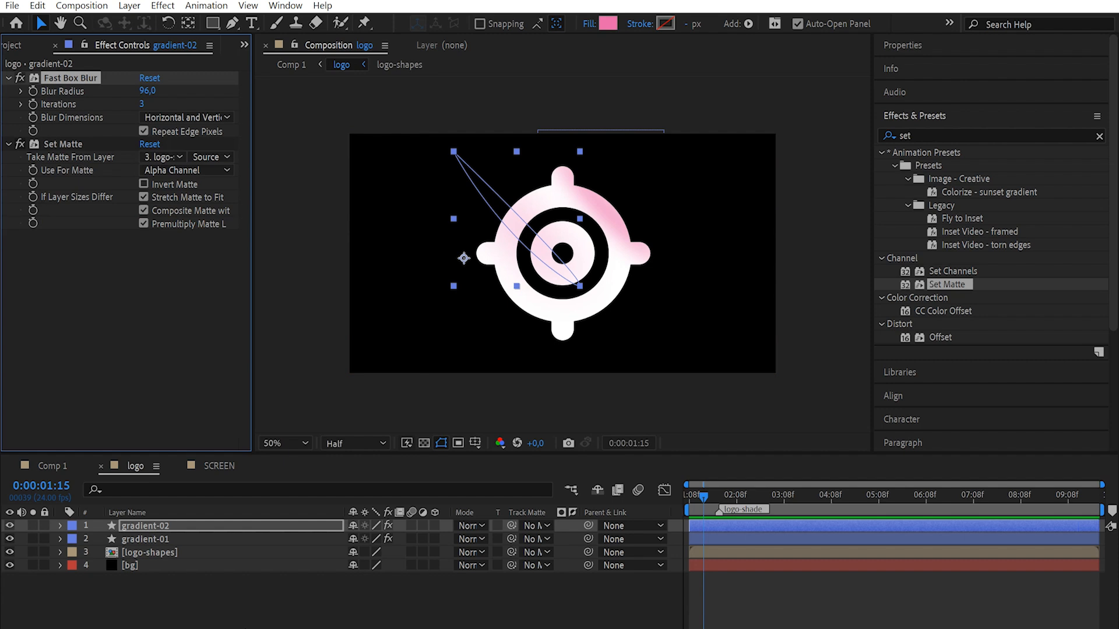
{"action": "left_click", "coordinate": [156, 527]}
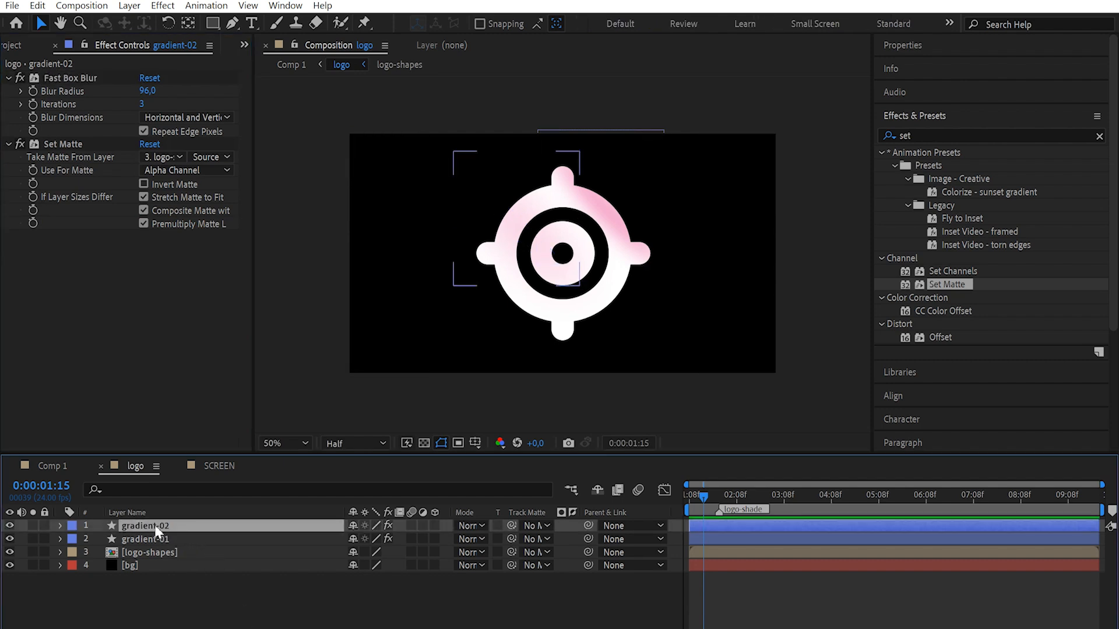
{"action": "key", "text": "ctrl+d"}
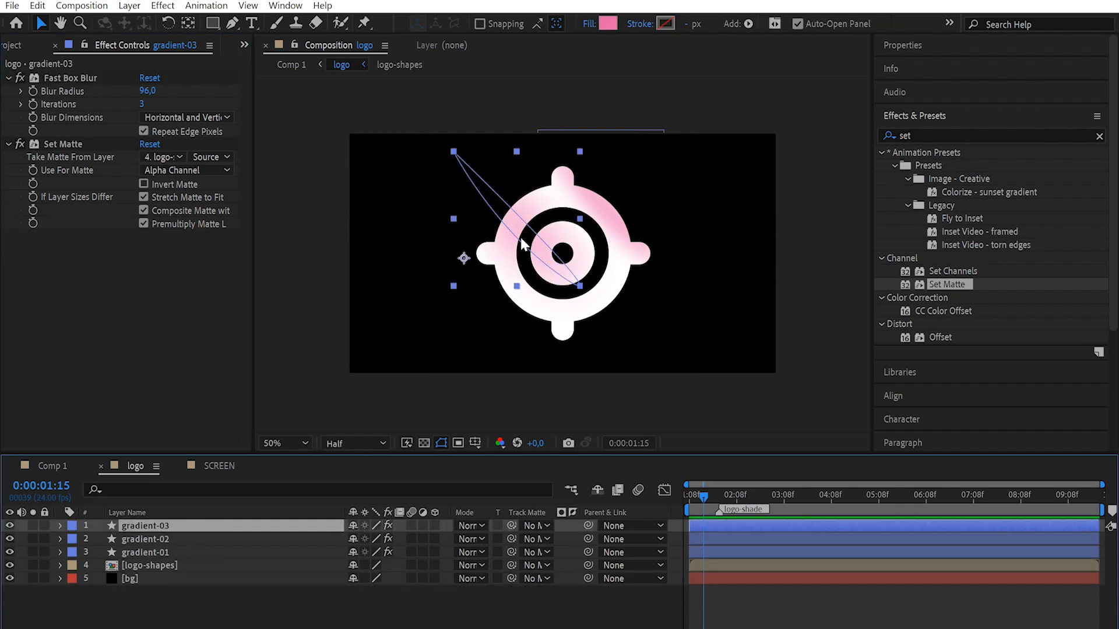
{"action": "left_click_drag", "start_coordinate": [521, 239], "coordinate": [556, 341]}
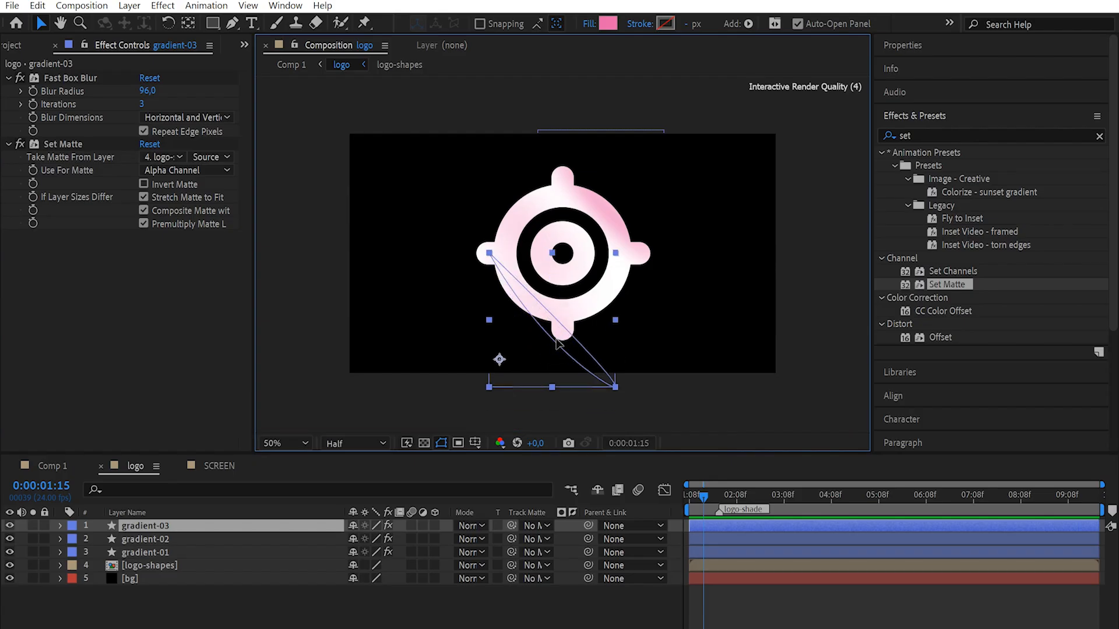
Step: Rotate gradient-03 to -27° and move it down and right over the logo's bottom knob
{"action": "key", "text": "r"}
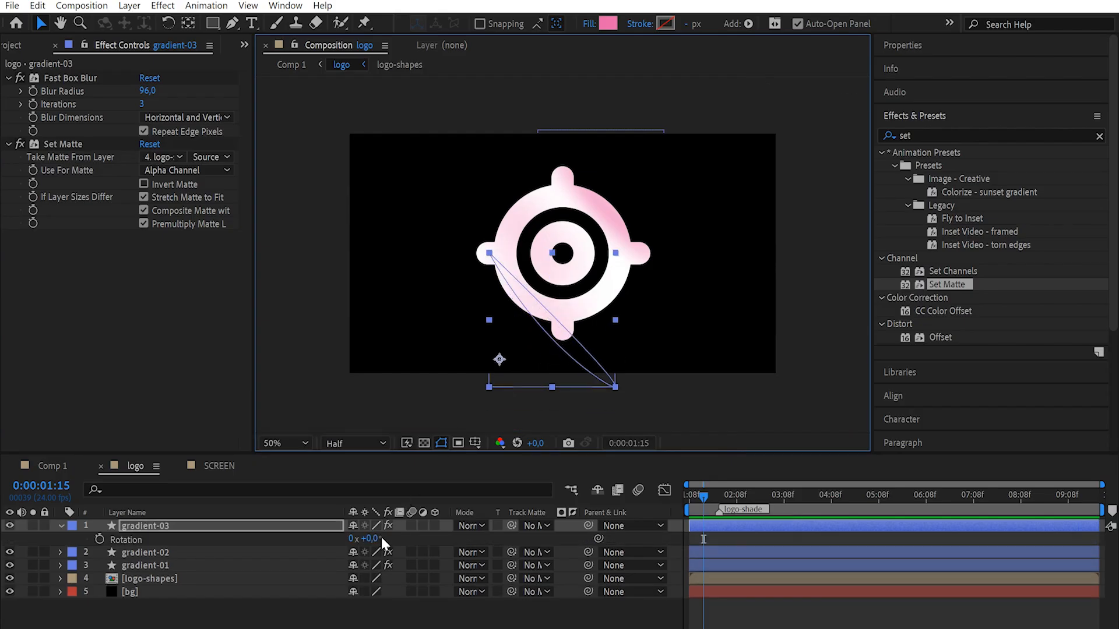
{"action": "left_click_drag", "start_coordinate": [373, 540], "coordinate": [357, 540]}
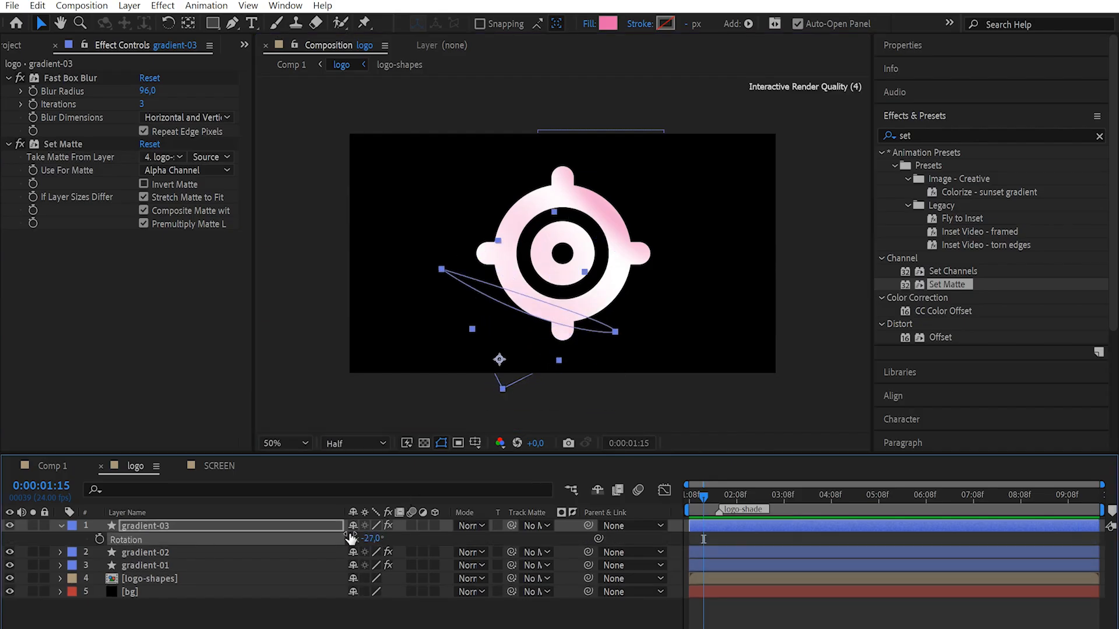
{"action": "left_click_drag", "start_coordinate": [525, 328], "coordinate": [563, 366]}
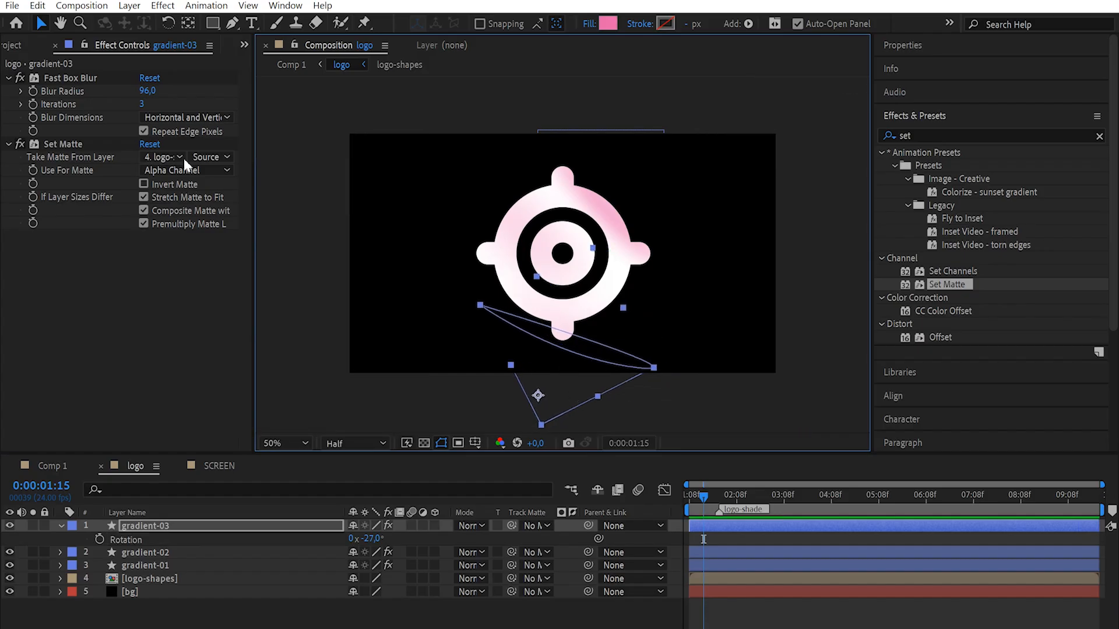
Step: Try a Fast Box Blur radius of 20 on gradient-03, raise it to 42 and select the gradient-02 layer
{"action": "left_click", "coordinate": [147, 92]}
{"action": "type", "text": "2"}
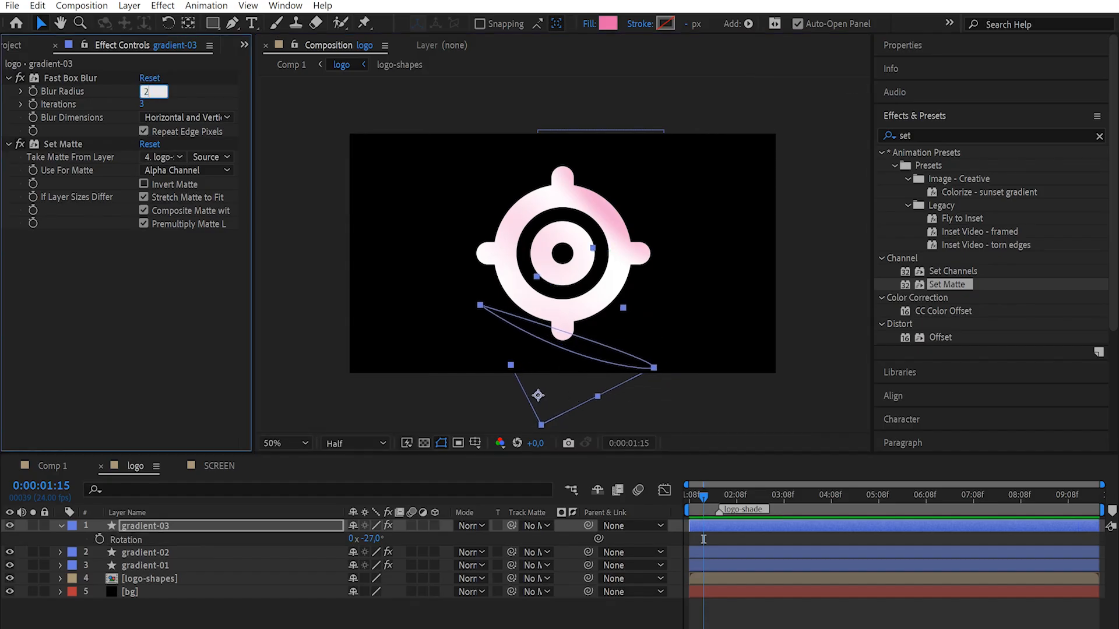
{"action": "type", "text": "0"}
{"action": "key", "text": "Return"}
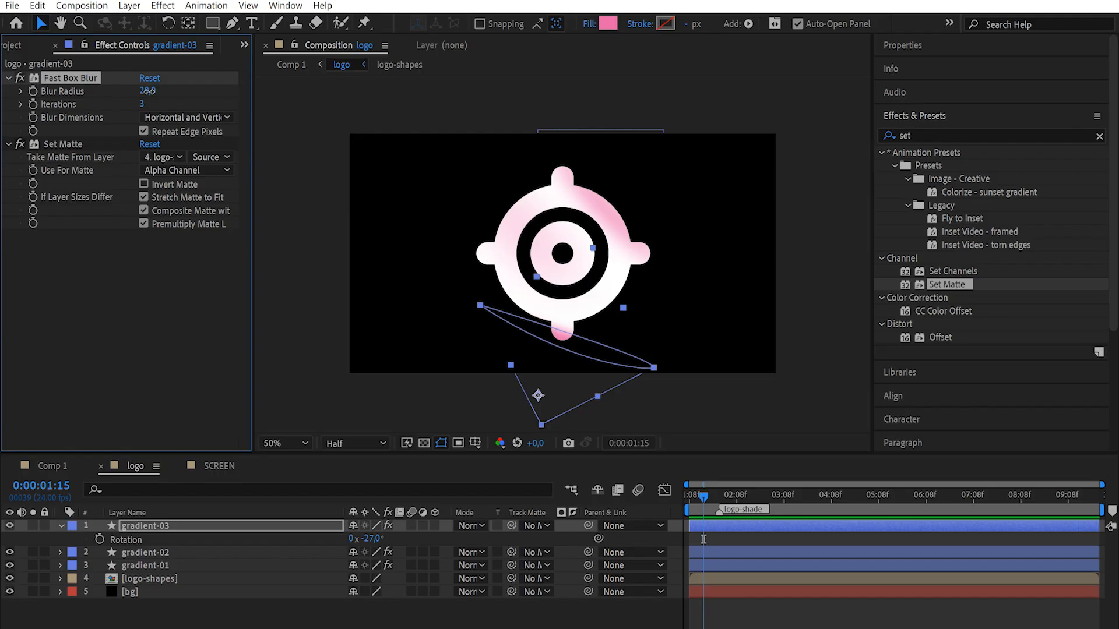
{"action": "left_click_drag", "start_coordinate": [147, 91], "coordinate": [171, 96]}
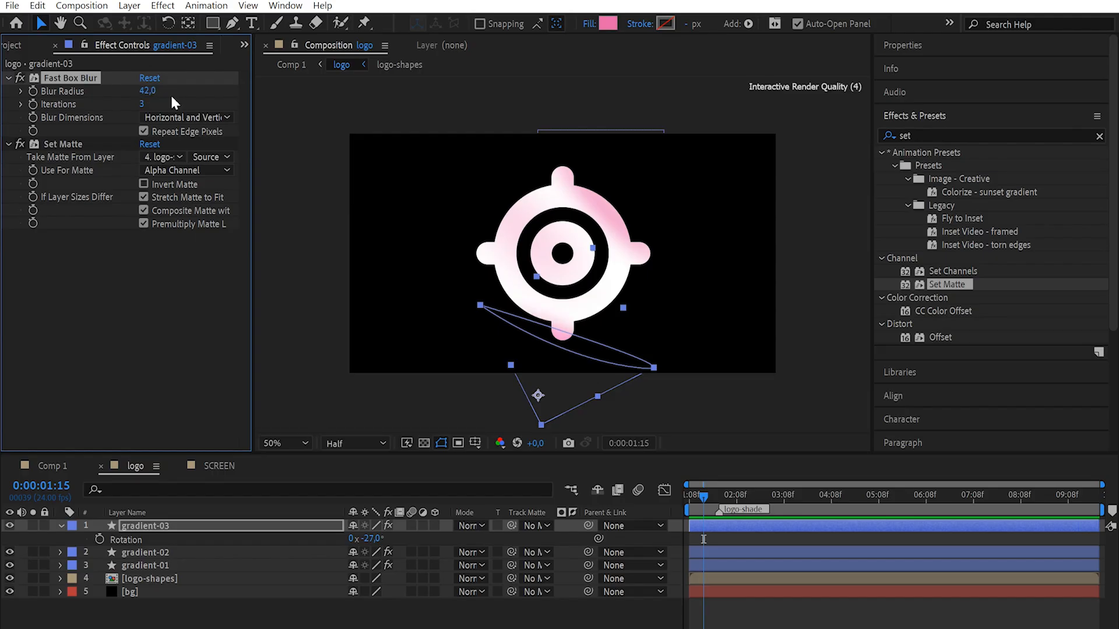
{"action": "left_click", "coordinate": [157, 552]}
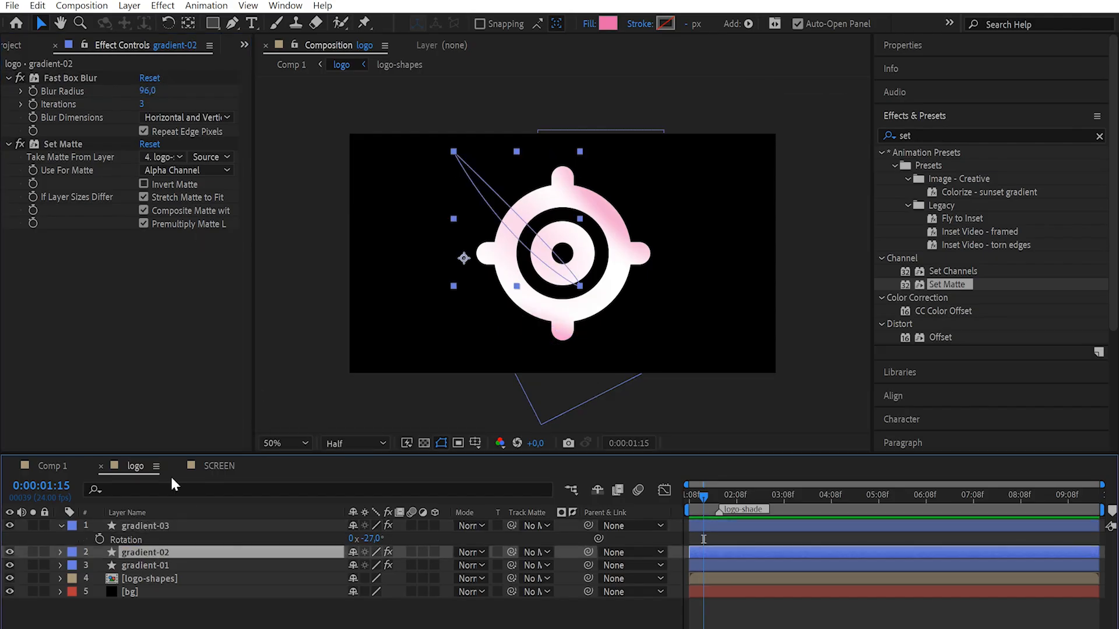
Step: Lower gradient-02's Fast Box Blur radius and remove the CC Light Sweep effect from the logo-shapes layer
{"action": "left_click_drag", "start_coordinate": [149, 90], "coordinate": [116, 86]}
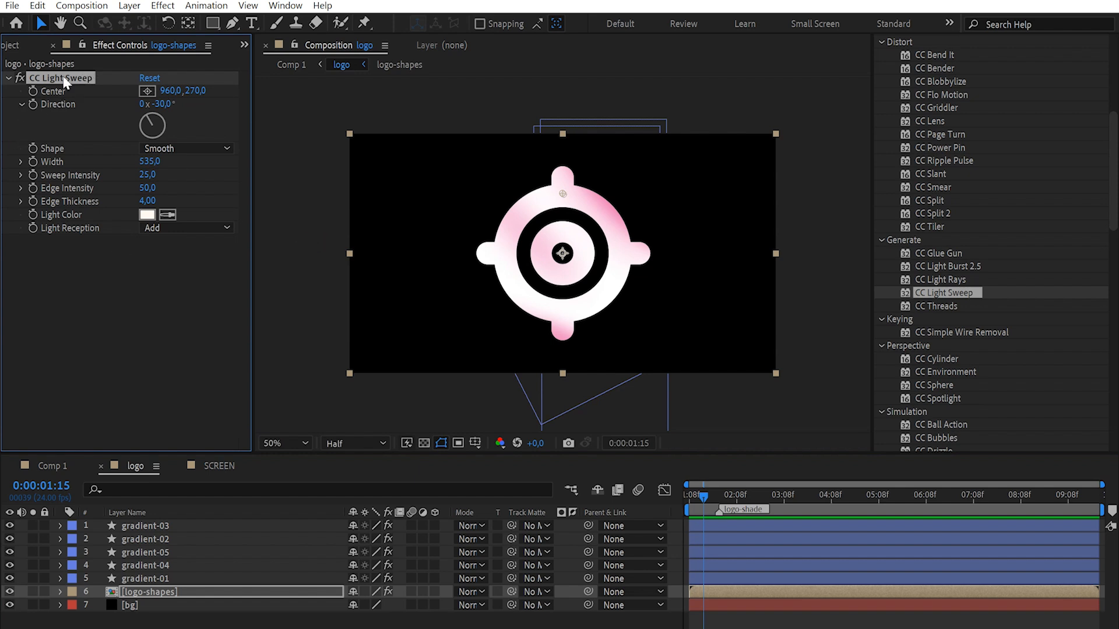
{"action": "key", "text": "Delete"}
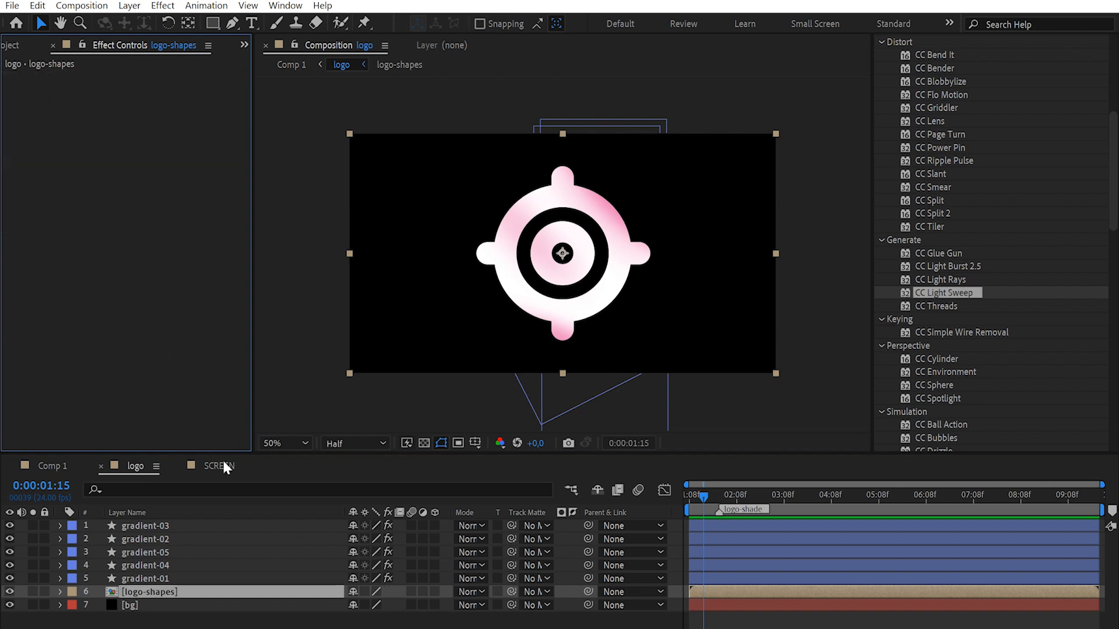
Step: In Comp 1, hide the ref layer and preview the logo transition from 0:00:01:03
{"action": "left_click", "coordinate": [56, 465]}
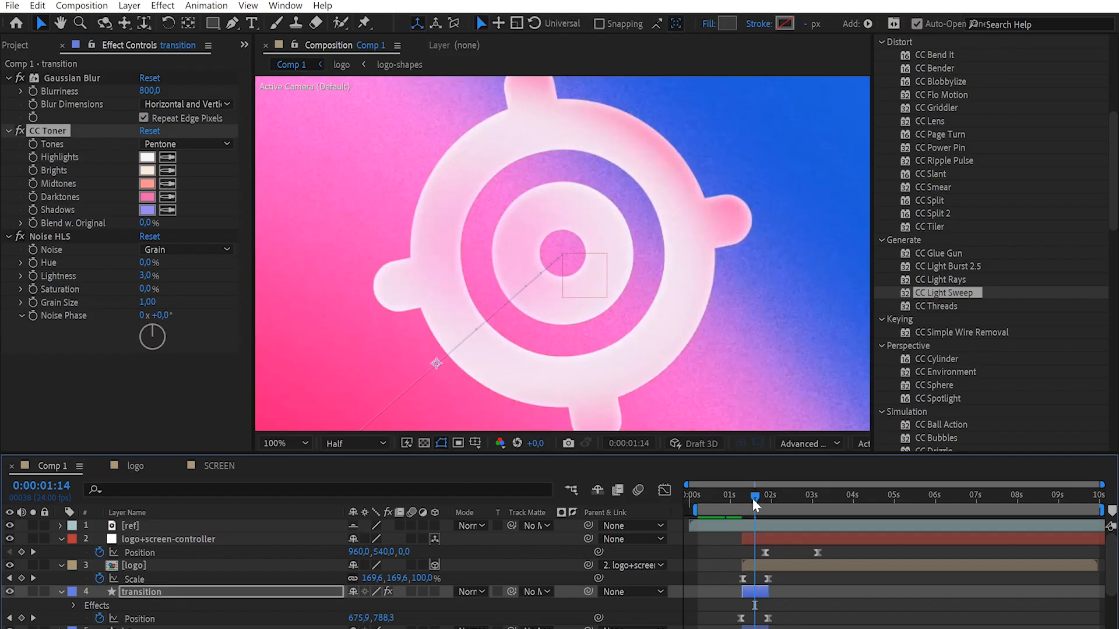
{"action": "left_click_drag", "start_coordinate": [753, 499], "coordinate": [735, 498]}
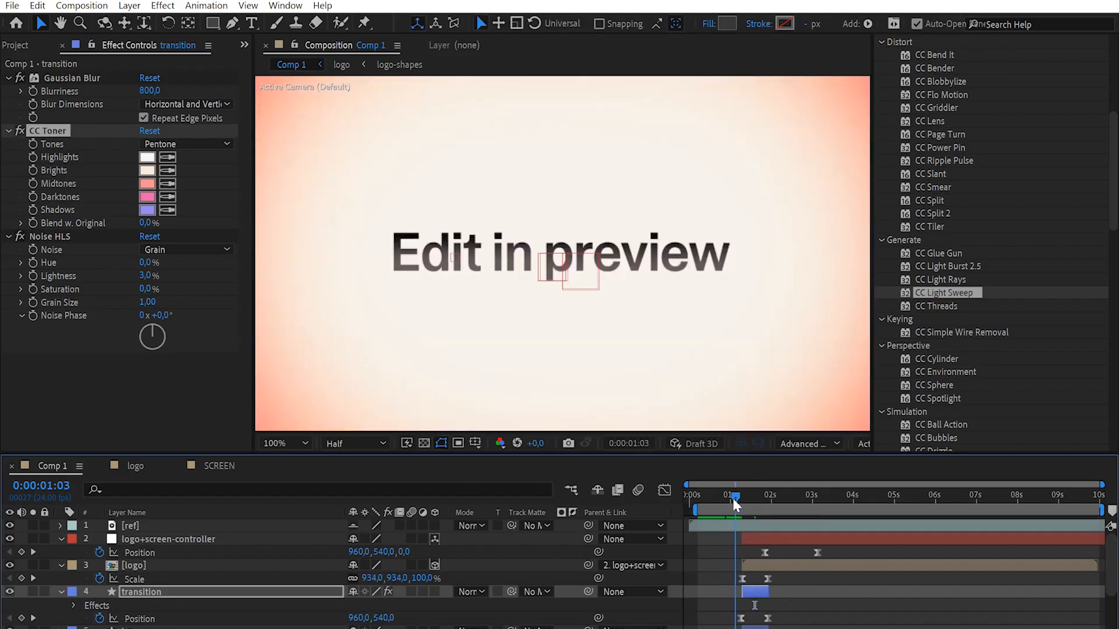
{"action": "key", "text": "space"}
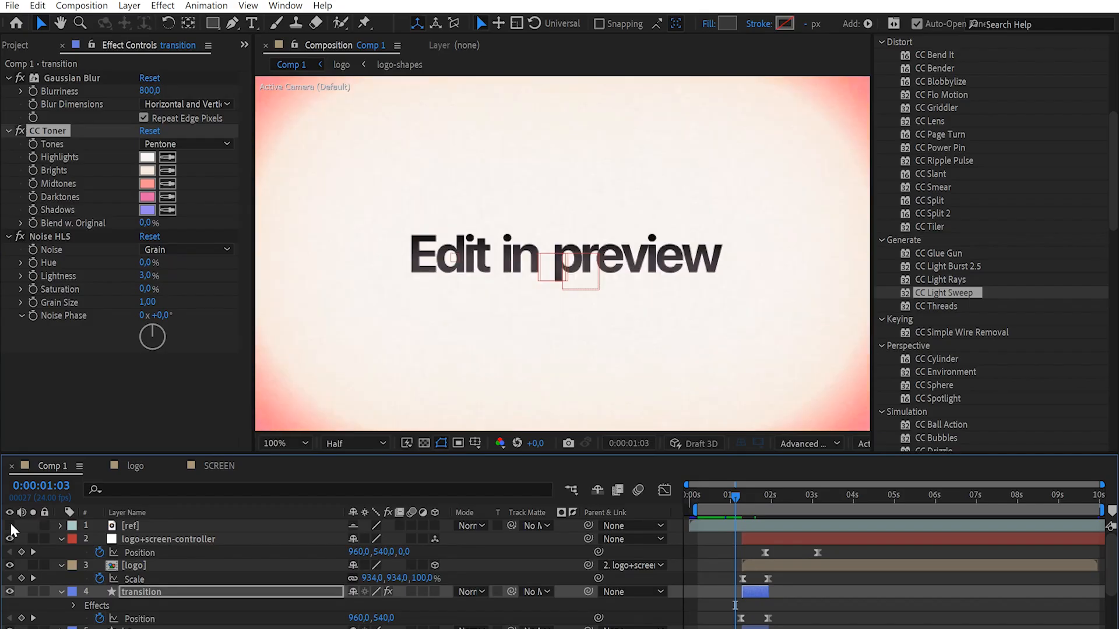
{"action": "key", "text": "space"}
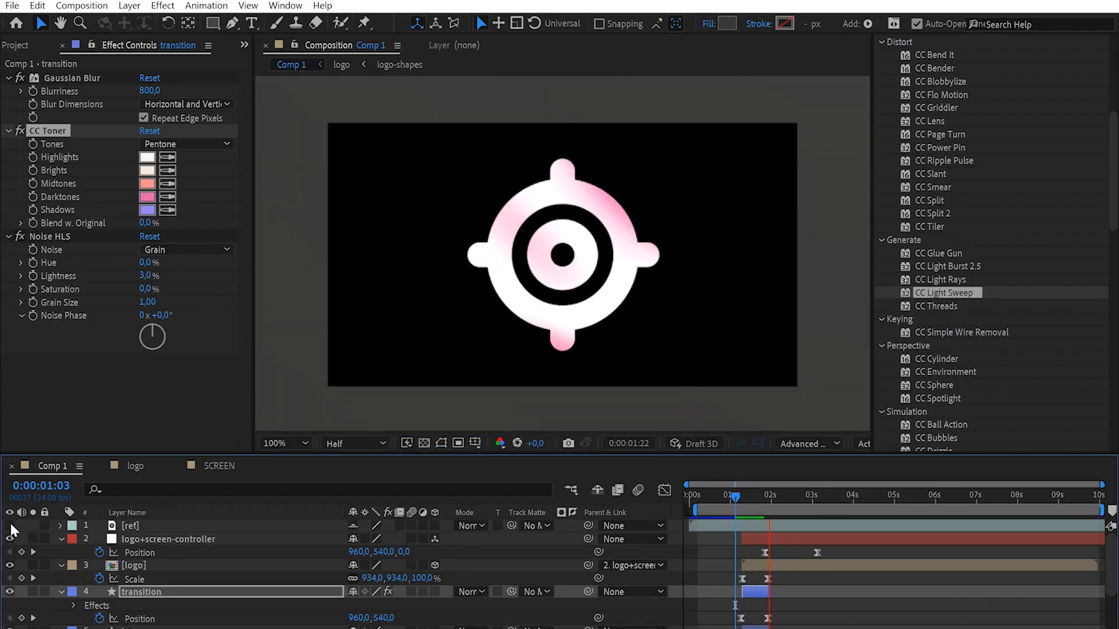
Step: Hide the bg layer inside the logo composition, then return to Comp 1 at the start of the transition
{"action": "double_click", "coordinate": [146, 567]}
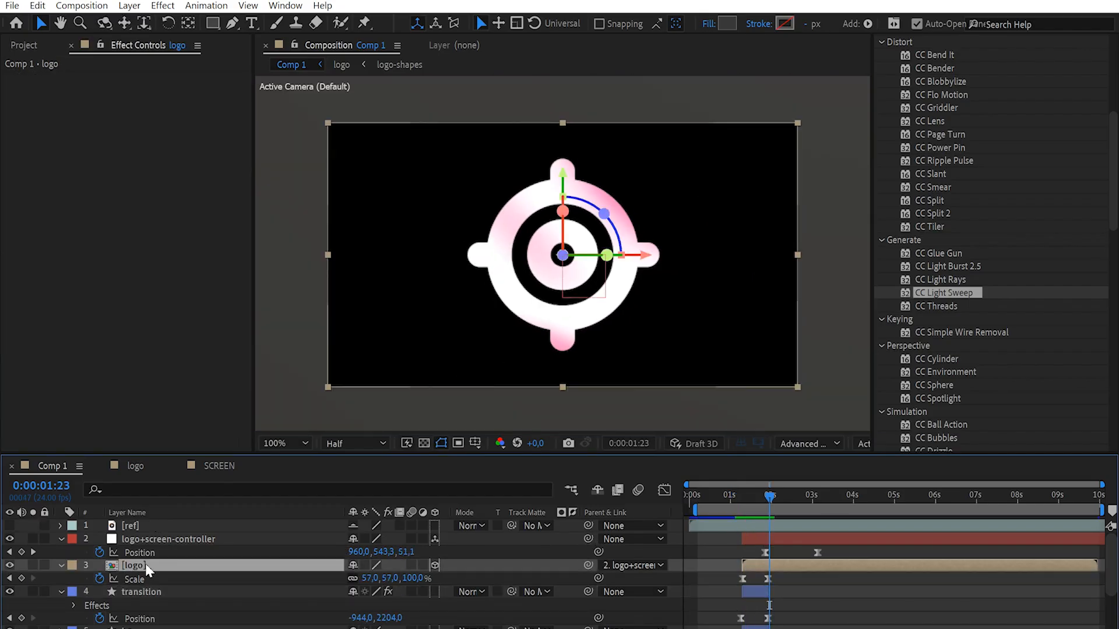
{"action": "left_click", "coordinate": [10, 606]}
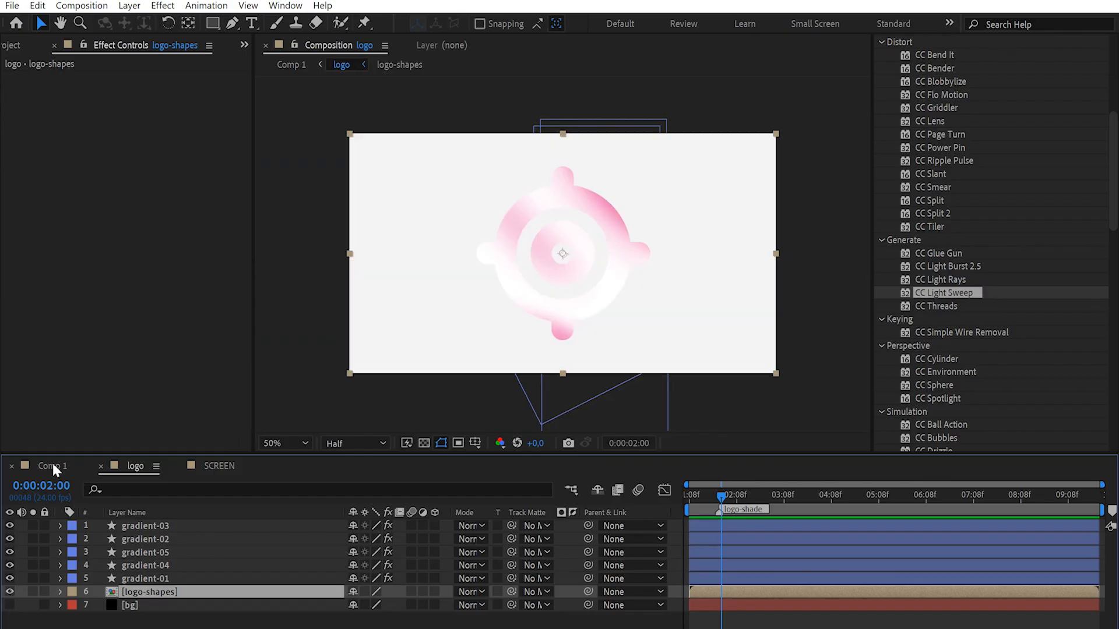
{"action": "left_click", "coordinate": [52, 466]}
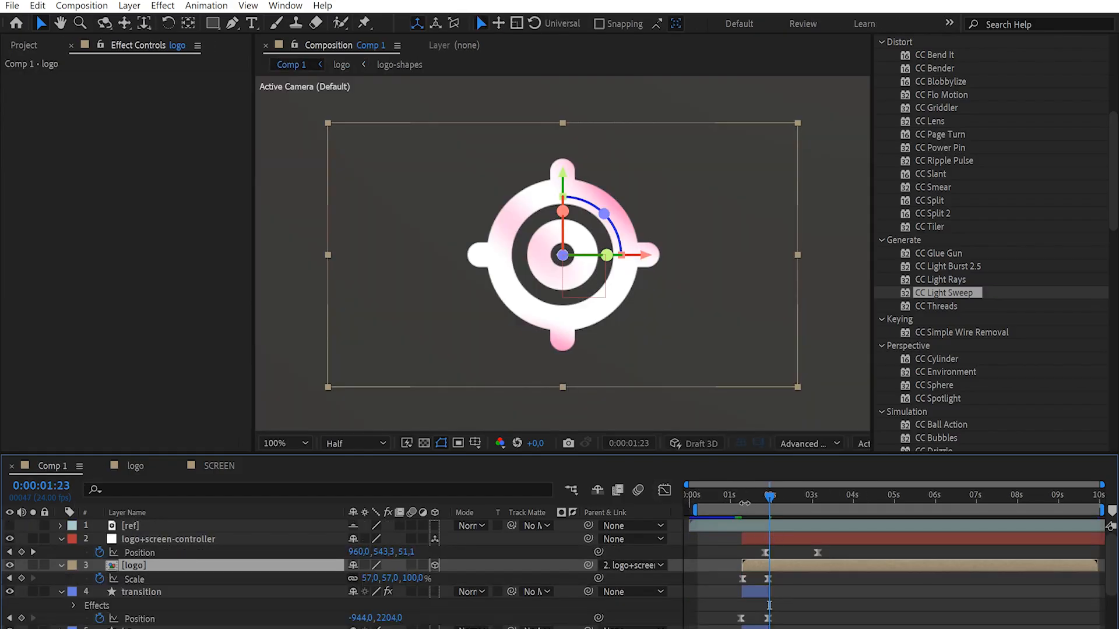
{"action": "left_click", "coordinate": [737, 496]}
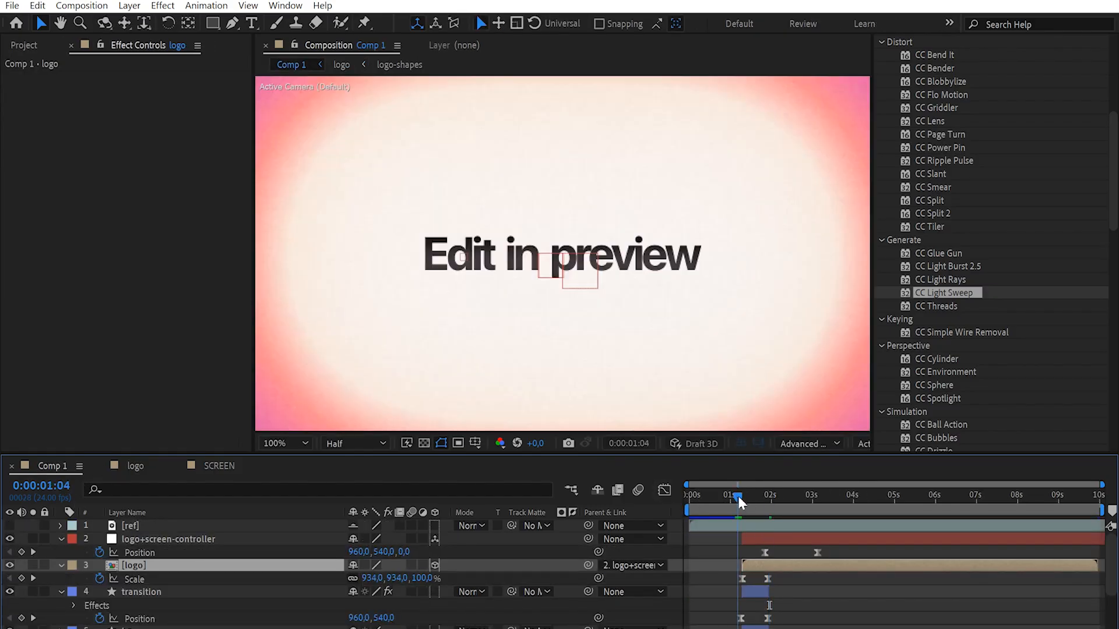
Step: Add a Z Rotation keyframe of 0° to the logo layer at 0:00:02:03, undoing any test rotation
{"action": "left_click_drag", "start_coordinate": [738, 495], "coordinate": [778, 499]}
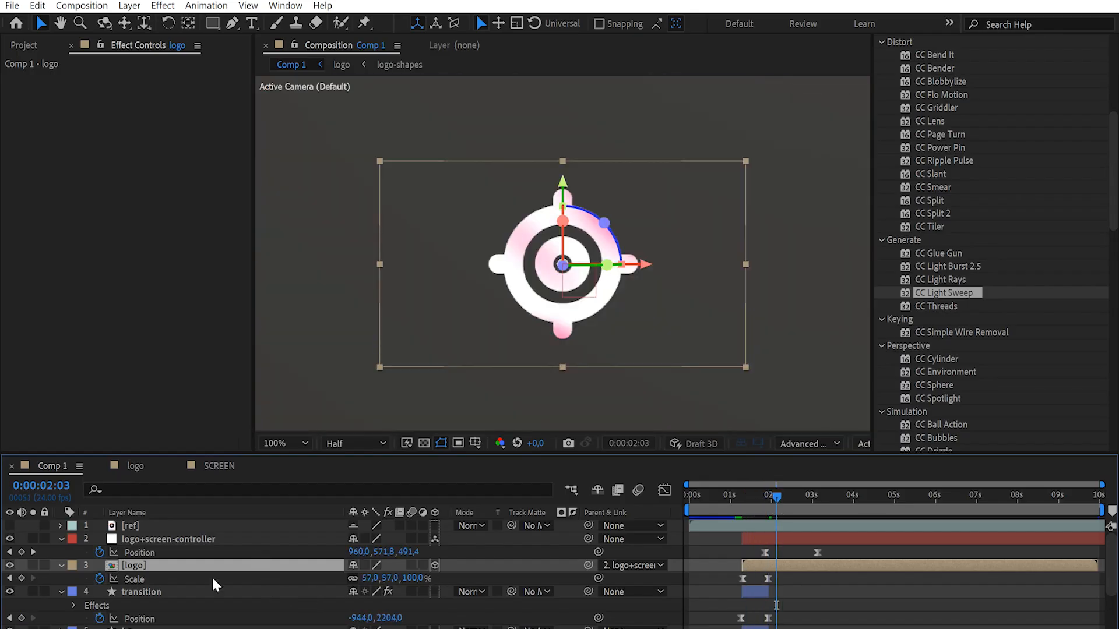
{"action": "key", "text": "r"}
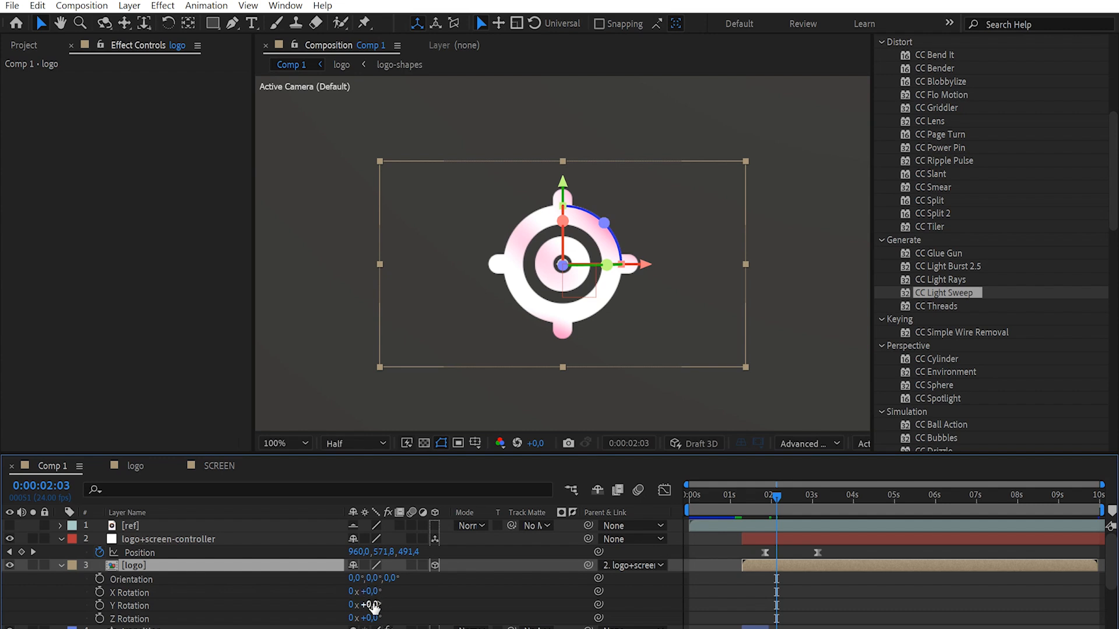
{"action": "left_click_drag", "start_coordinate": [373, 618], "coordinate": [390, 622]}
{"action": "key", "text": "ctrl+z"}
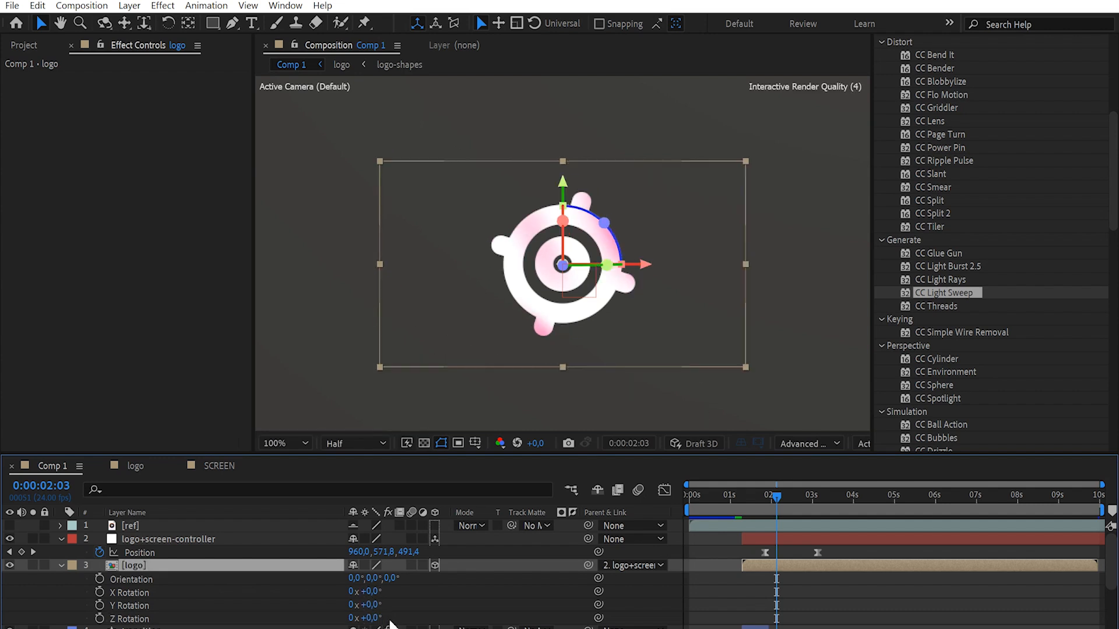
{"action": "left_click", "coordinate": [99, 619]}
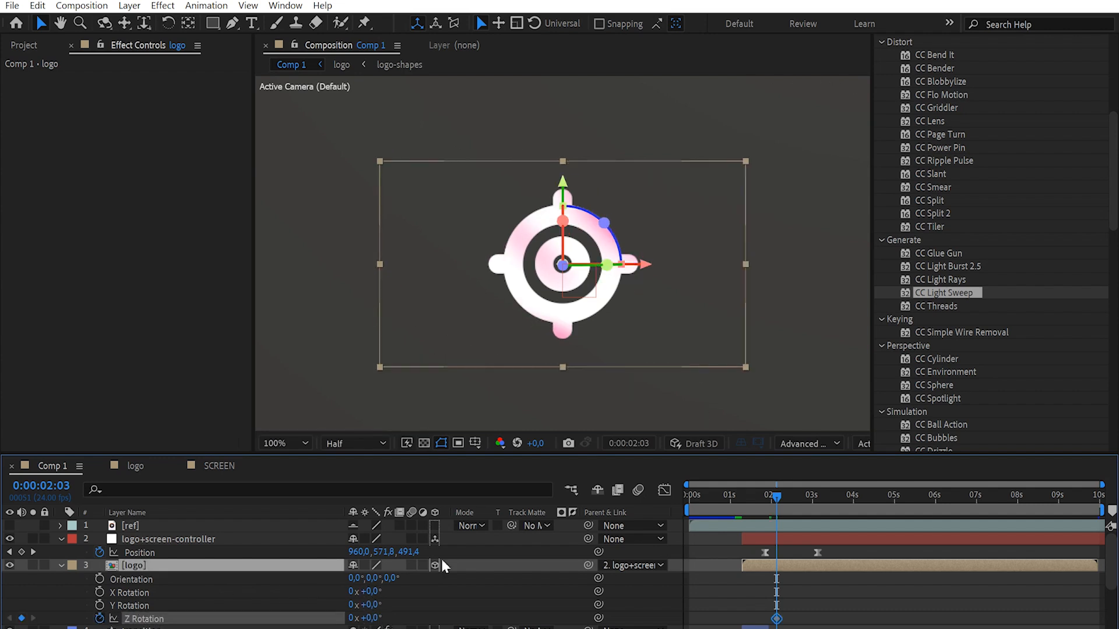
Step: Set the logo layer's Z Rotation to -30° at 0:00:01:07
{"action": "left_click", "coordinate": [747, 497]}
{"action": "left_click_drag", "start_coordinate": [745, 498], "coordinate": [741, 498]}
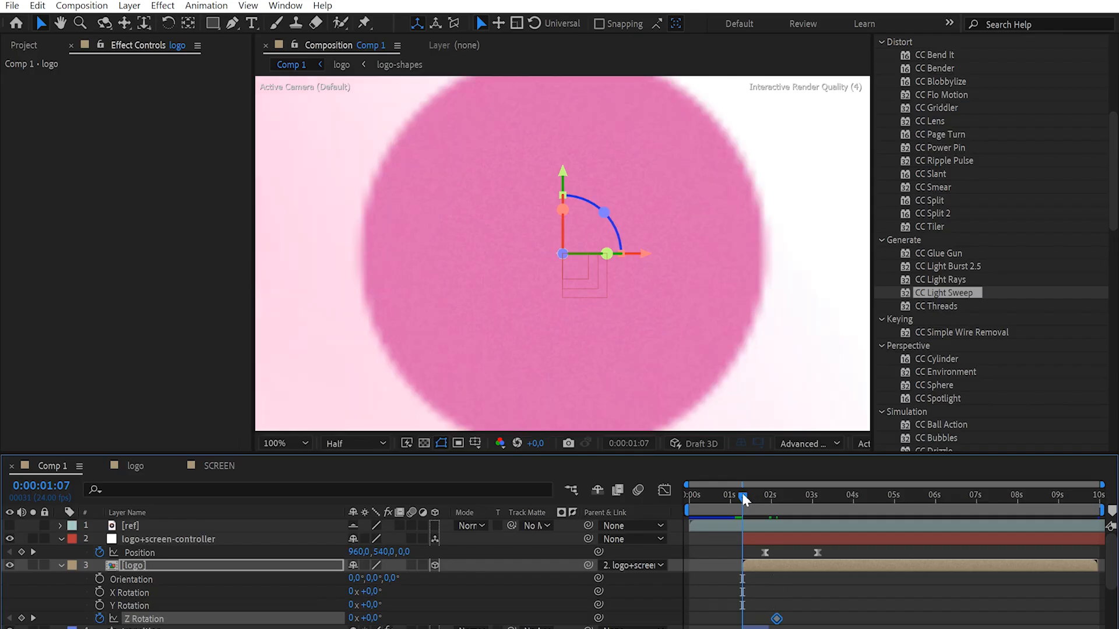
{"action": "left_click", "coordinate": [371, 618]}
{"action": "type", "text": "-"}
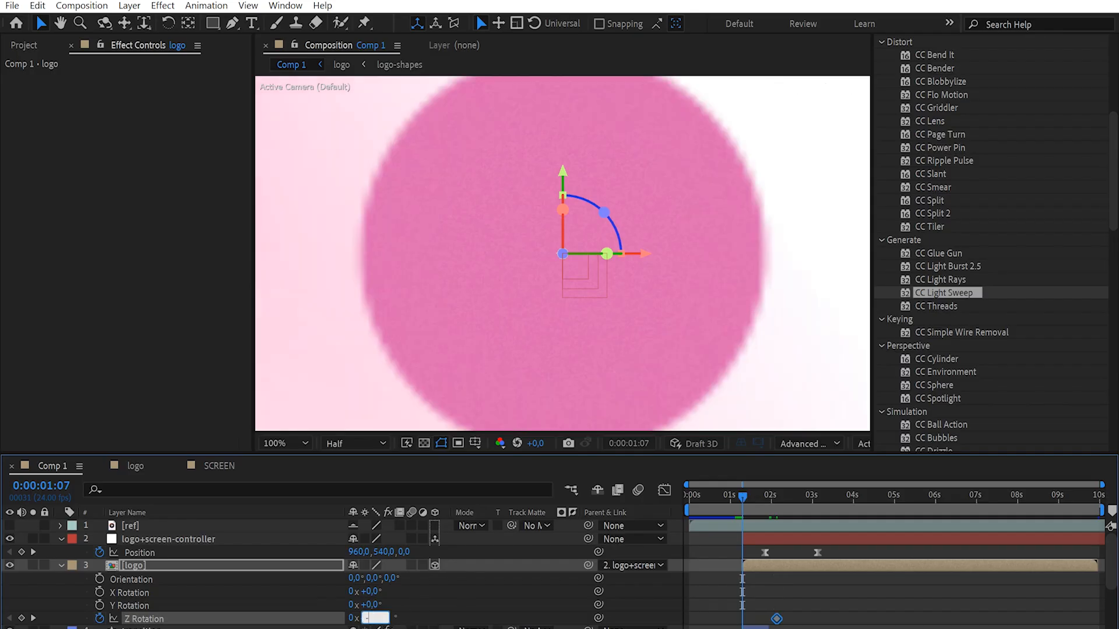
{"action": "type", "text": "30"}
{"action": "key", "text": "Return"}
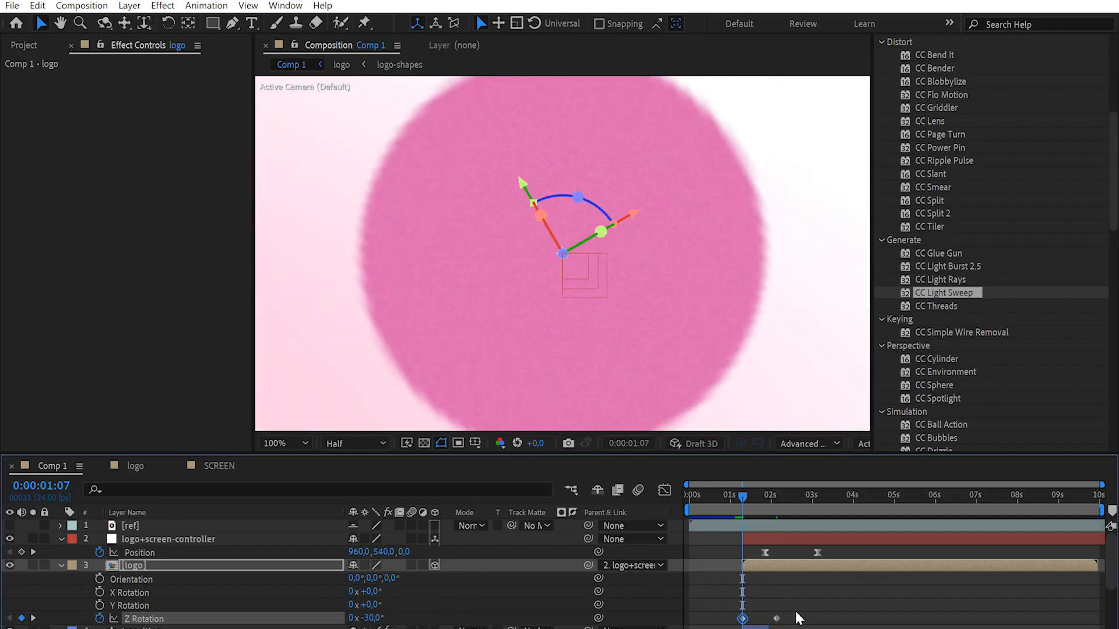
Step: Apply Easy Ease to both Z Rotation keyframes of the logo layer and preview the rotation
{"action": "left_click_drag", "start_coordinate": [797, 611], "coordinate": [738, 623]}
{"action": "right_click", "coordinate": [741, 620]}
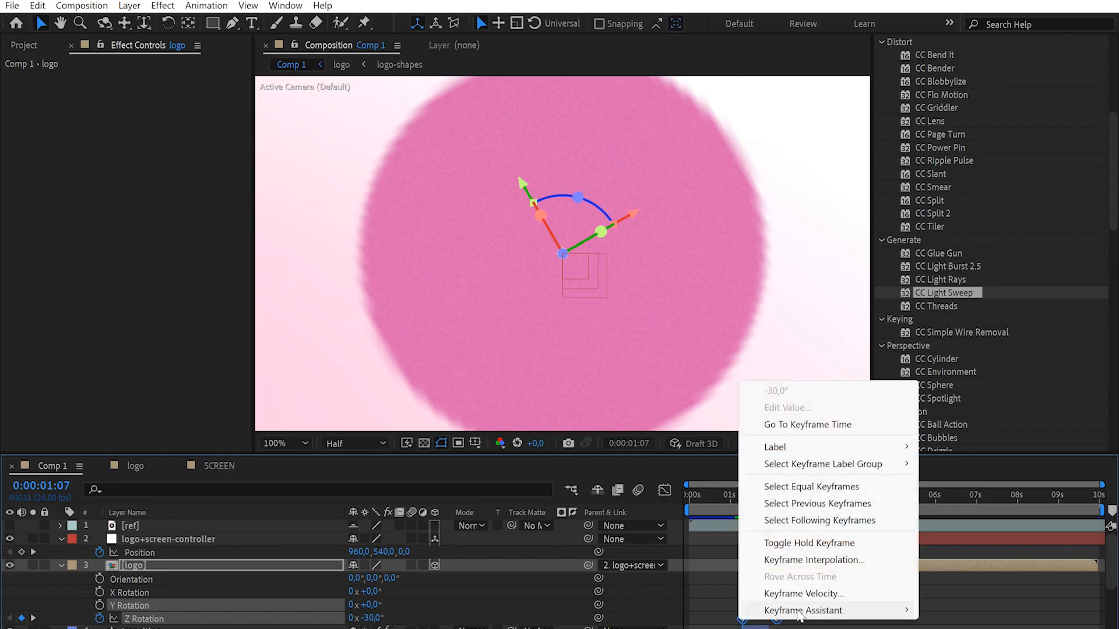
{"action": "mouse_move", "coordinate": [800, 612]}
{"action": "left_click", "coordinate": [578, 511]}
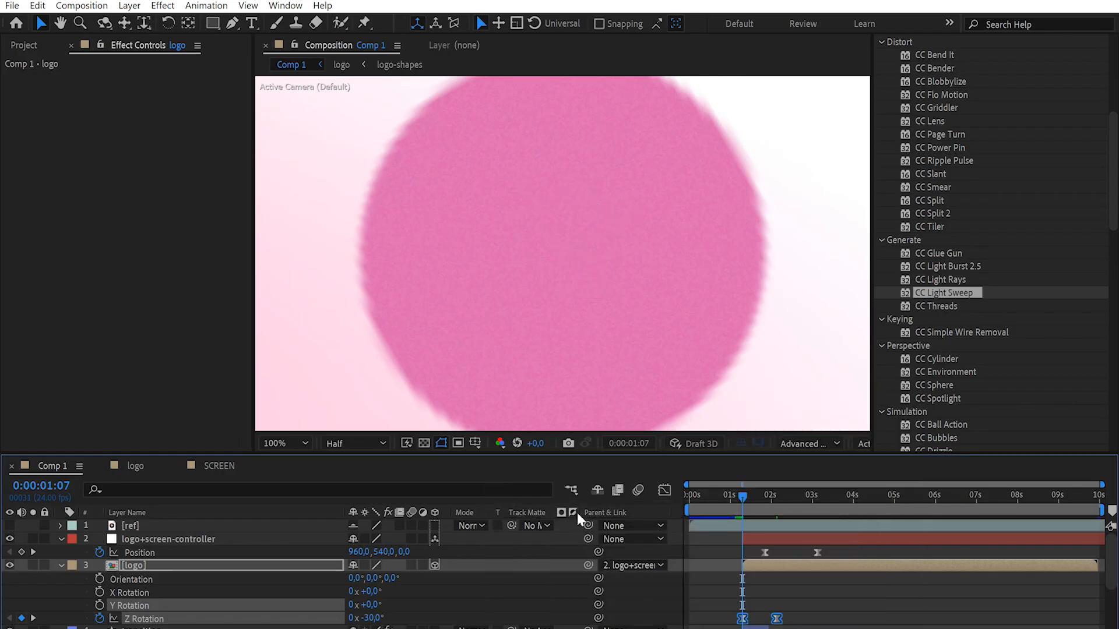
{"action": "key", "text": "space"}
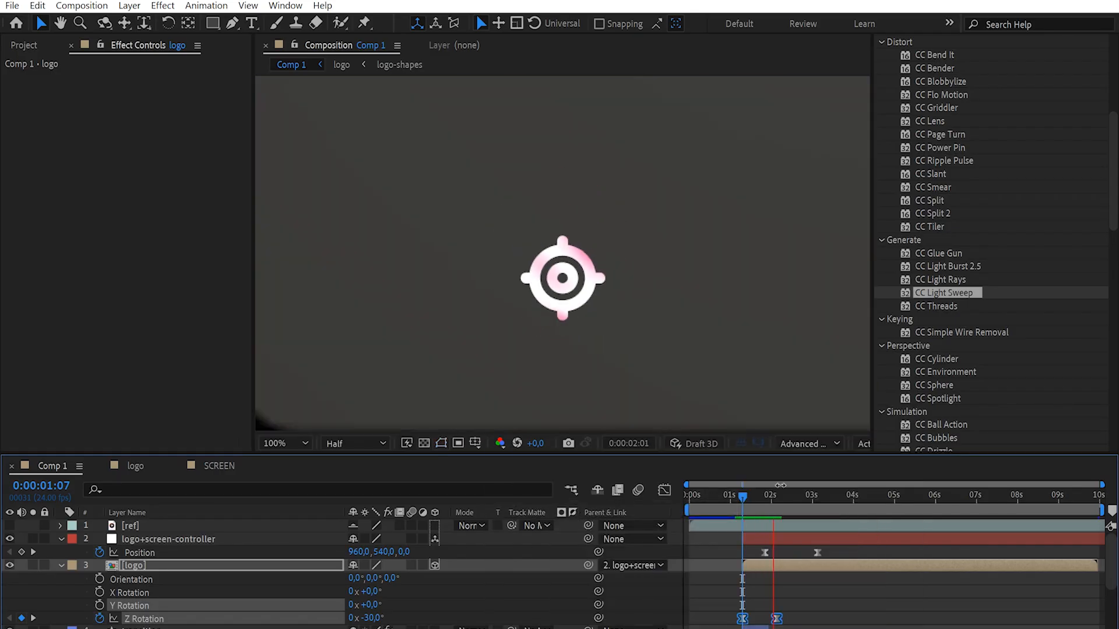
{"action": "key", "text": "space"}
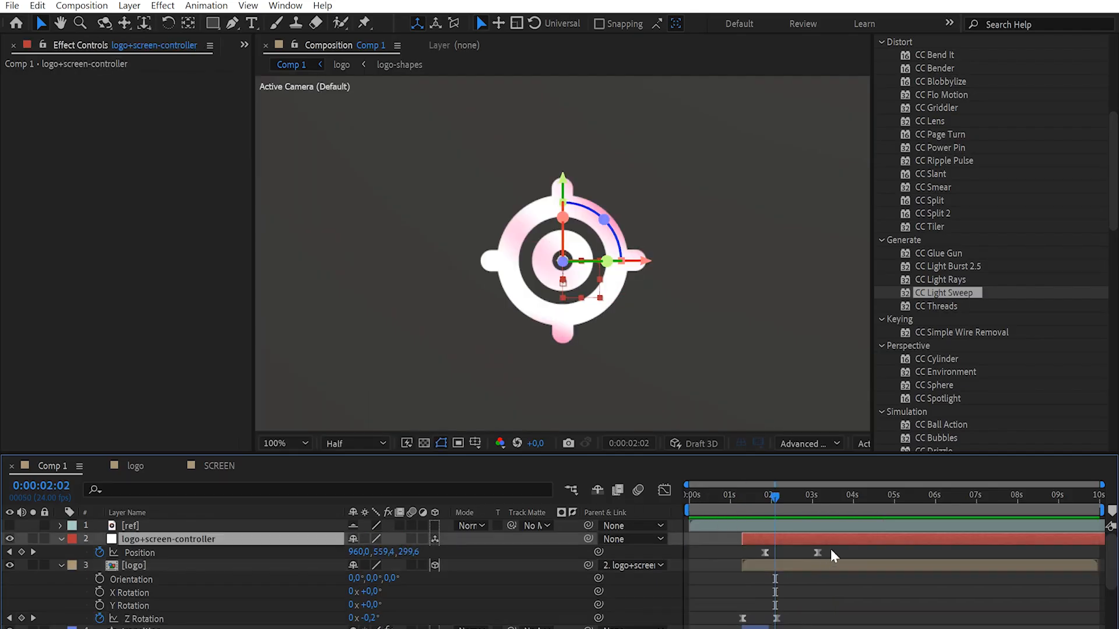
Step: Try shifting both logo+screen-controller Position keyframes so the first sits at 0:00:02:02, and preview the transition
{"action": "left_click_drag", "start_coordinate": [831, 550], "coordinate": [776, 559]}
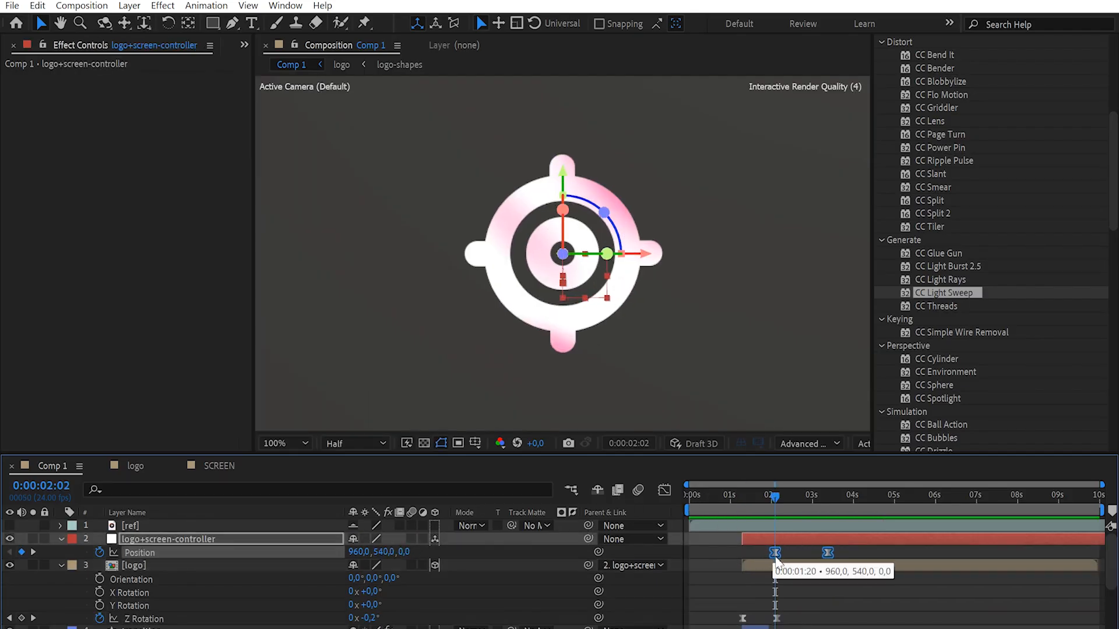
{"action": "left_click", "coordinate": [741, 497]}
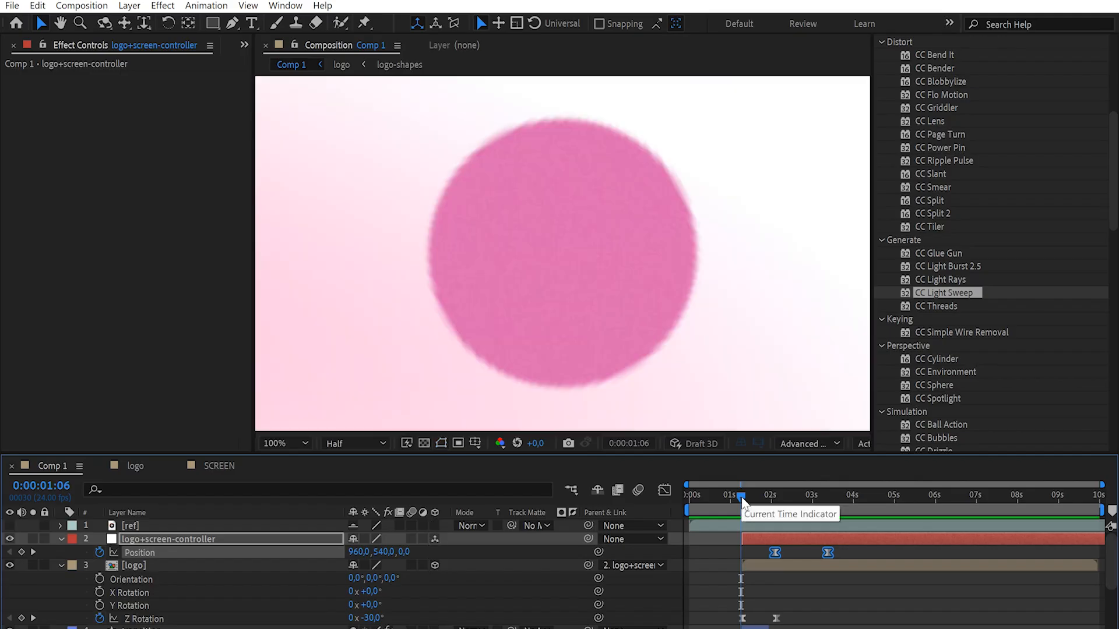
{"action": "key", "text": "space"}
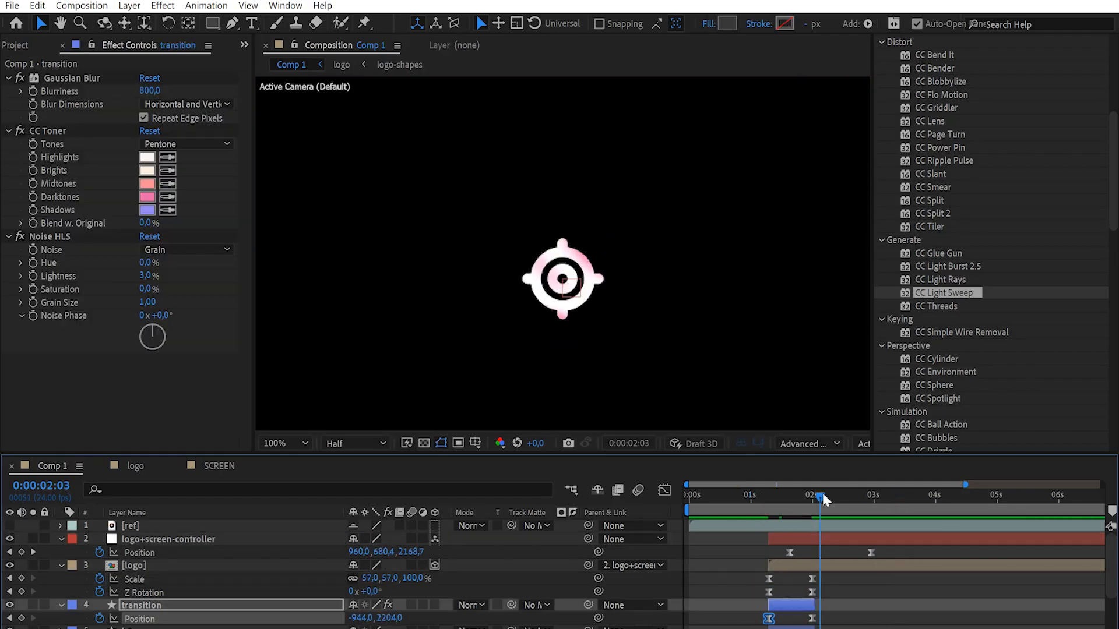
Step: Parent the blue bg layer to logo+screen-controller and preview how it moves with the logo
{"action": "left_click_drag", "start_coordinate": [824, 503], "coordinate": [801, 502]}
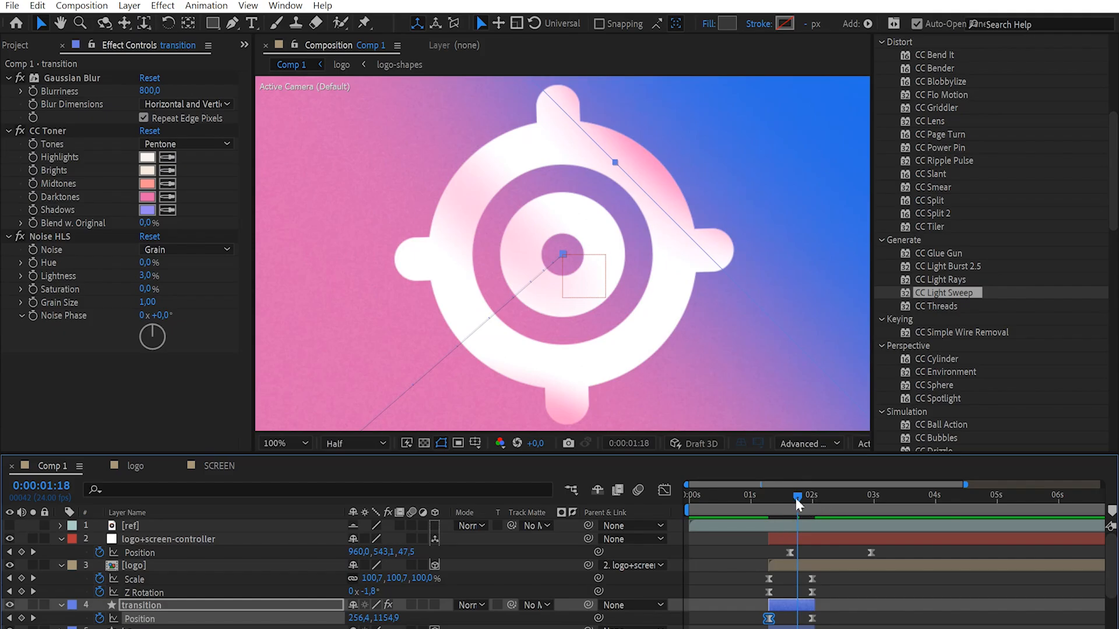
{"action": "left_click_drag", "start_coordinate": [798, 504], "coordinate": [825, 506]}
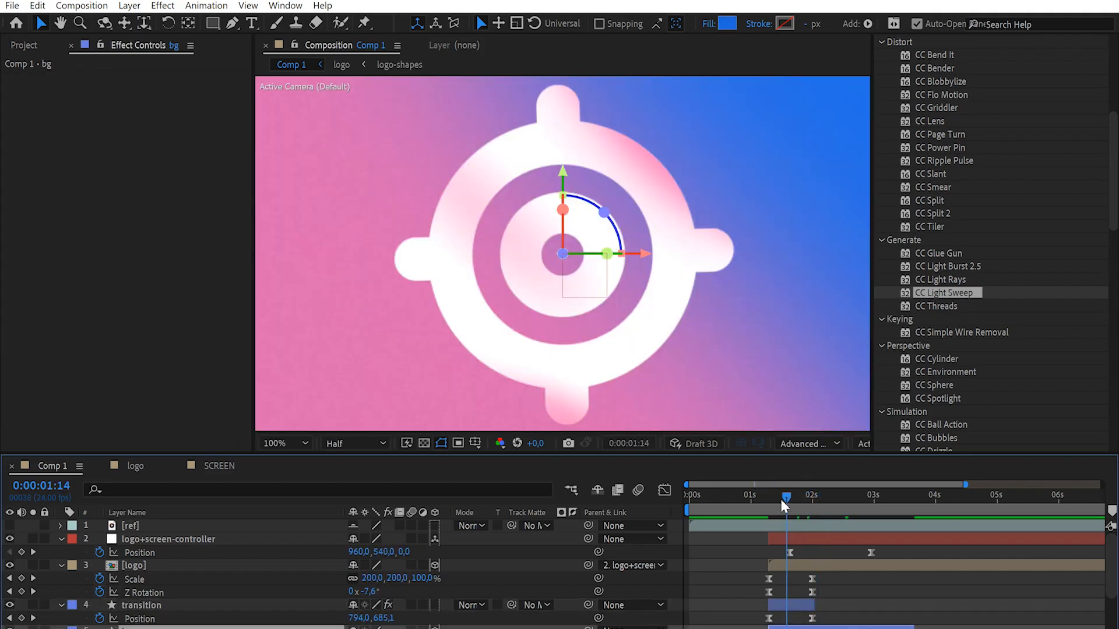
{"action": "left_click_drag", "start_coordinate": [781, 499], "coordinate": [789, 502]}
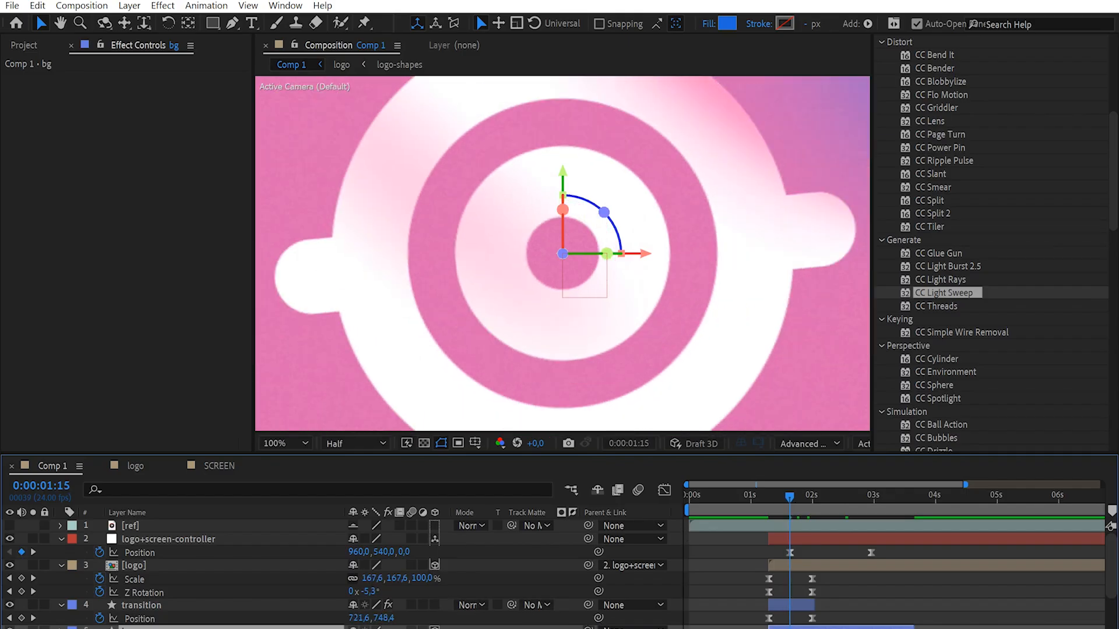
{"action": "left_click_drag", "start_coordinate": [589, 628], "coordinate": [155, 542]}
{"action": "key", "text": "space"}
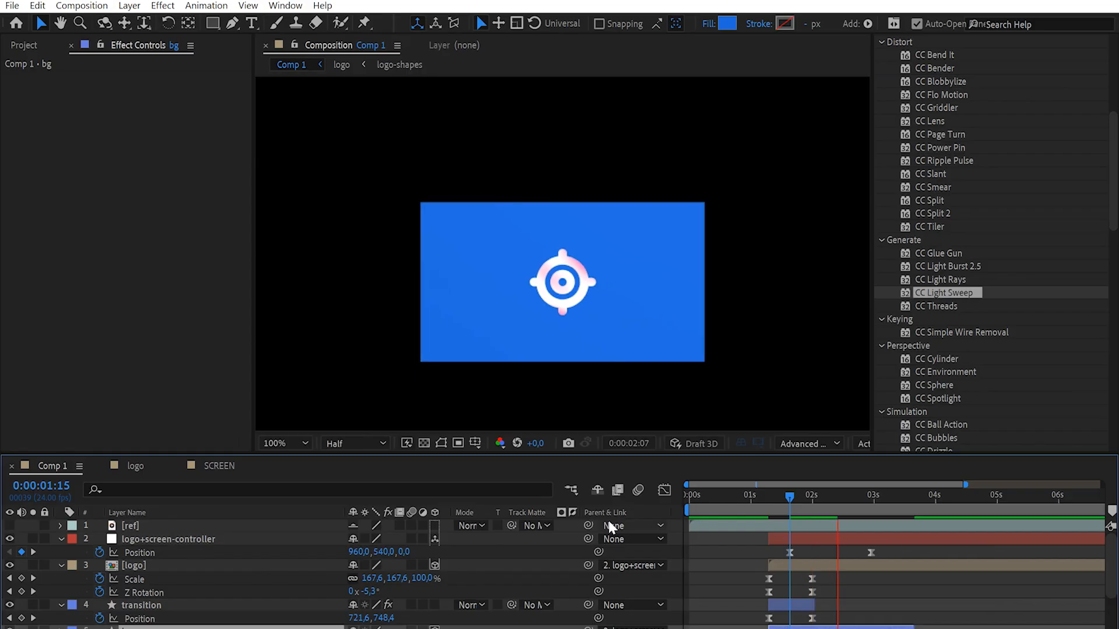
{"action": "key", "text": "space"}
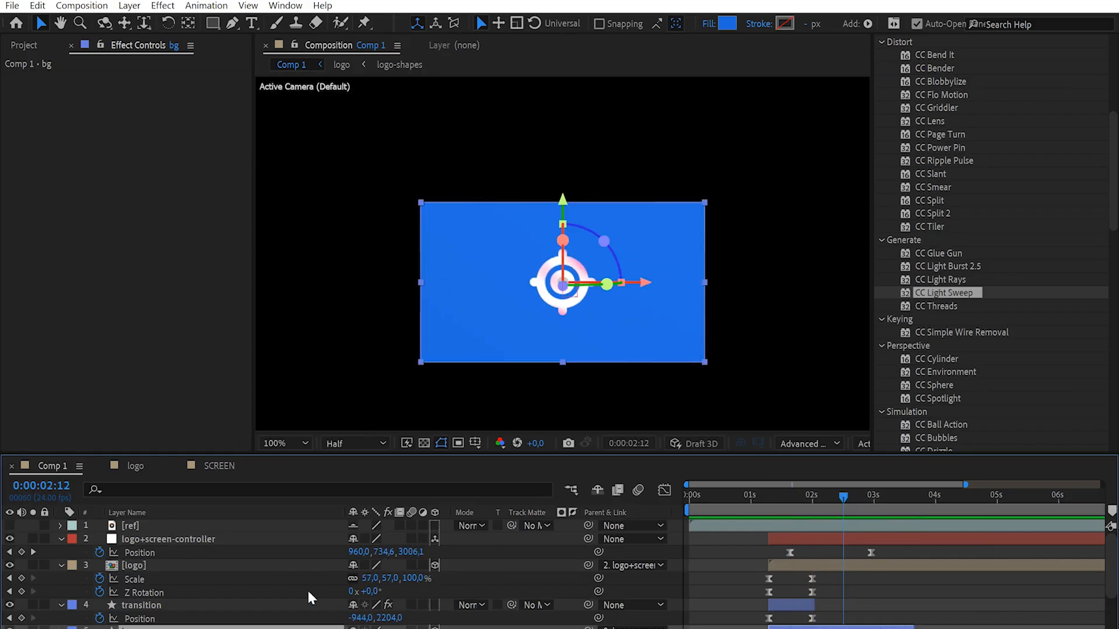
Step: Shift the blue bg layer horizontally so the logo sits in its left part, and check the motion up to 0:00:02:01
{"action": "left_click_drag", "start_coordinate": [647, 285], "coordinate": [705, 284]}
{"action": "left_click", "coordinate": [764, 497]}
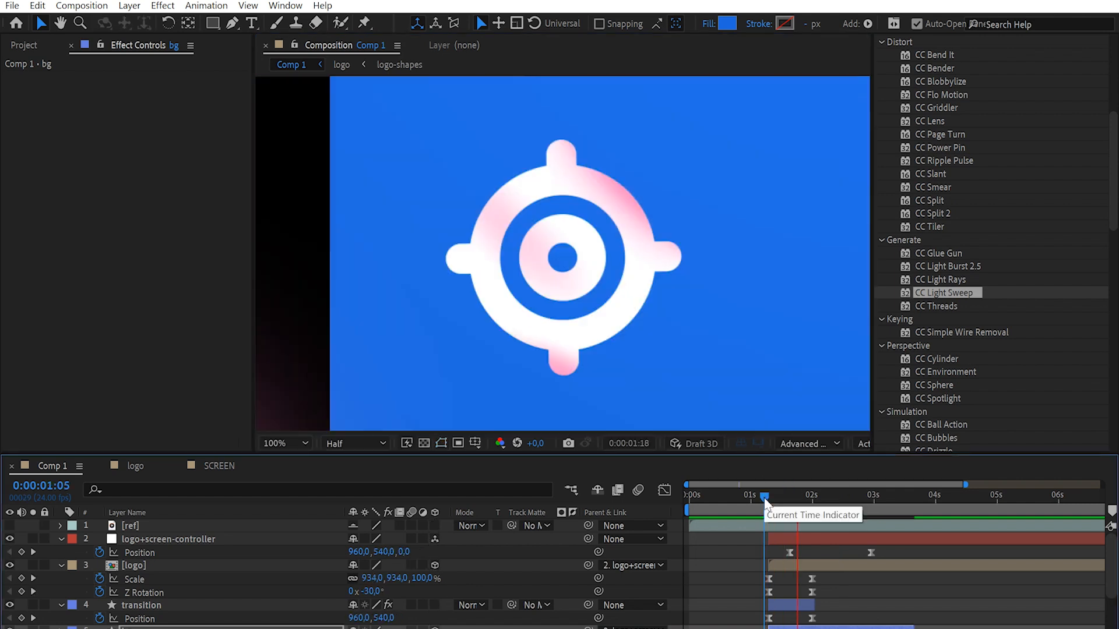
{"action": "left_click_drag", "start_coordinate": [769, 498], "coordinate": [814, 505]}
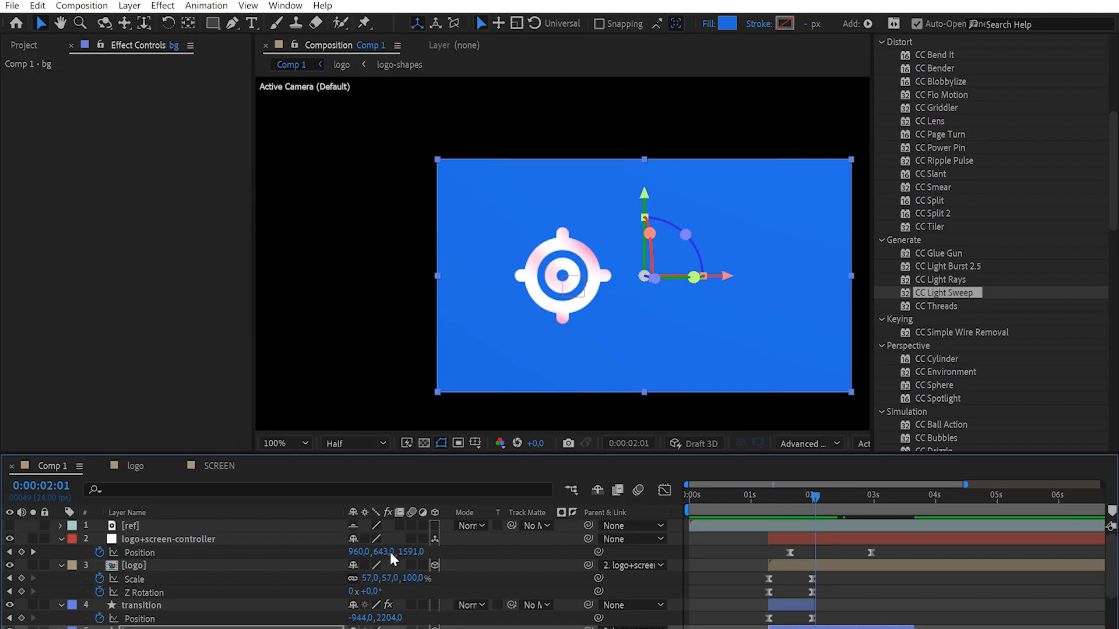
Step: Find the Roundness property of the bg layer's rectangle path and set it to 145
{"action": "left_click", "coordinate": [133, 491]}
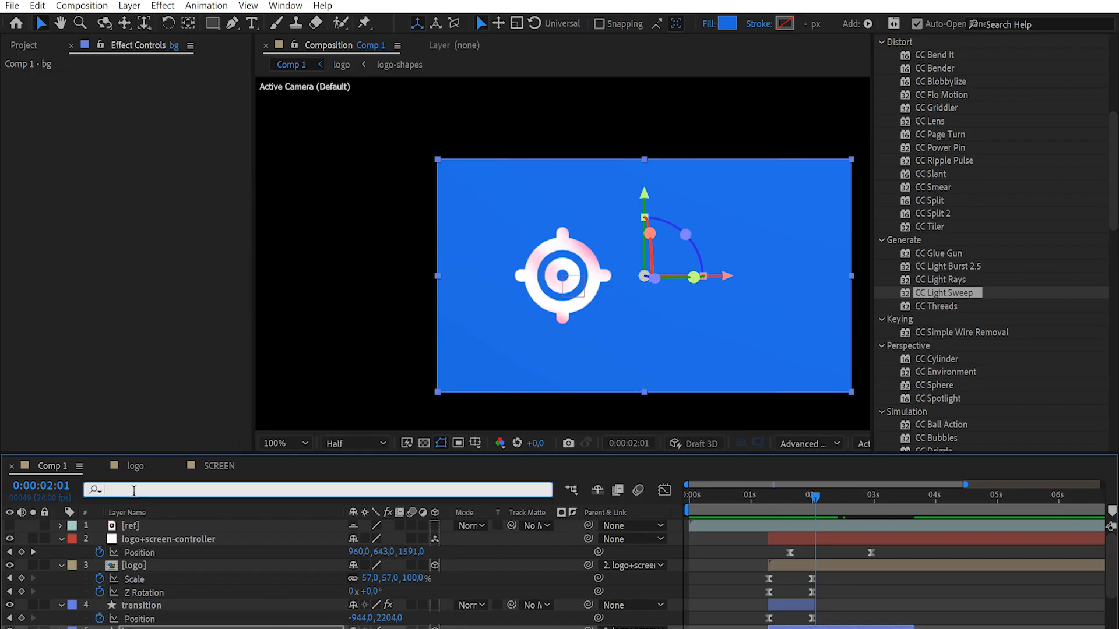
{"action": "type", "text": "rou"}
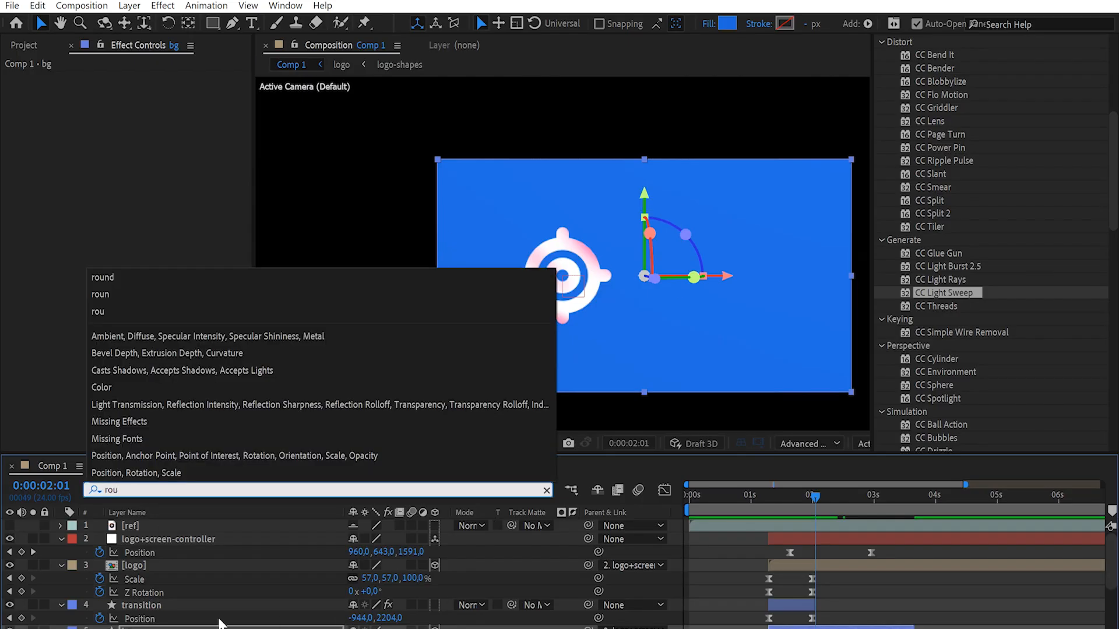
{"action": "key", "text": "Return"}
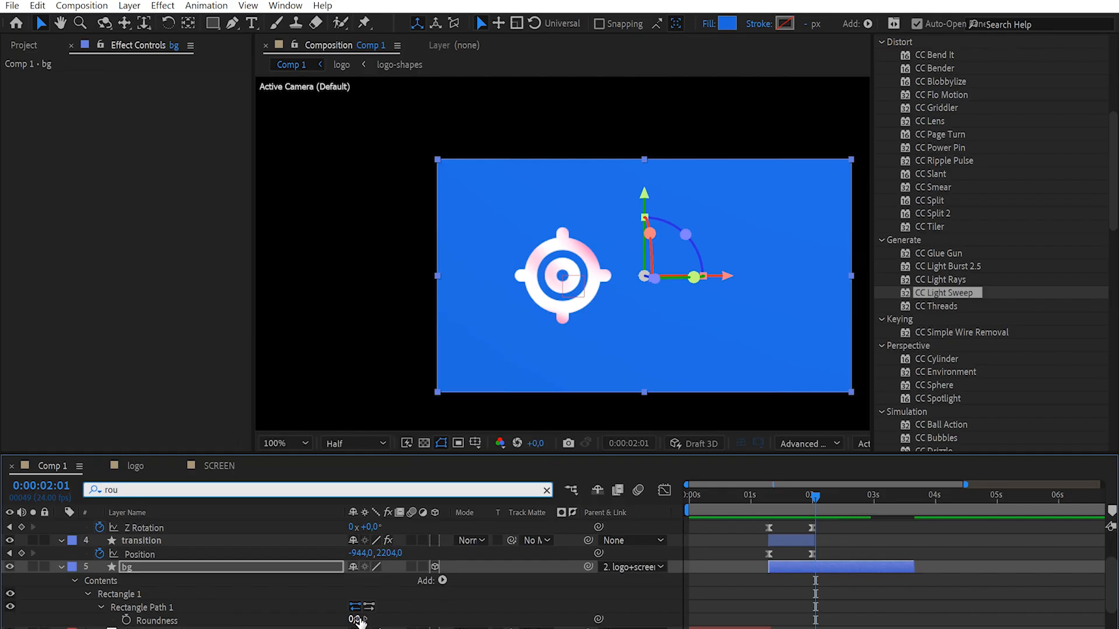
{"action": "left_click_drag", "start_coordinate": [358, 621], "coordinate": [481, 626]}
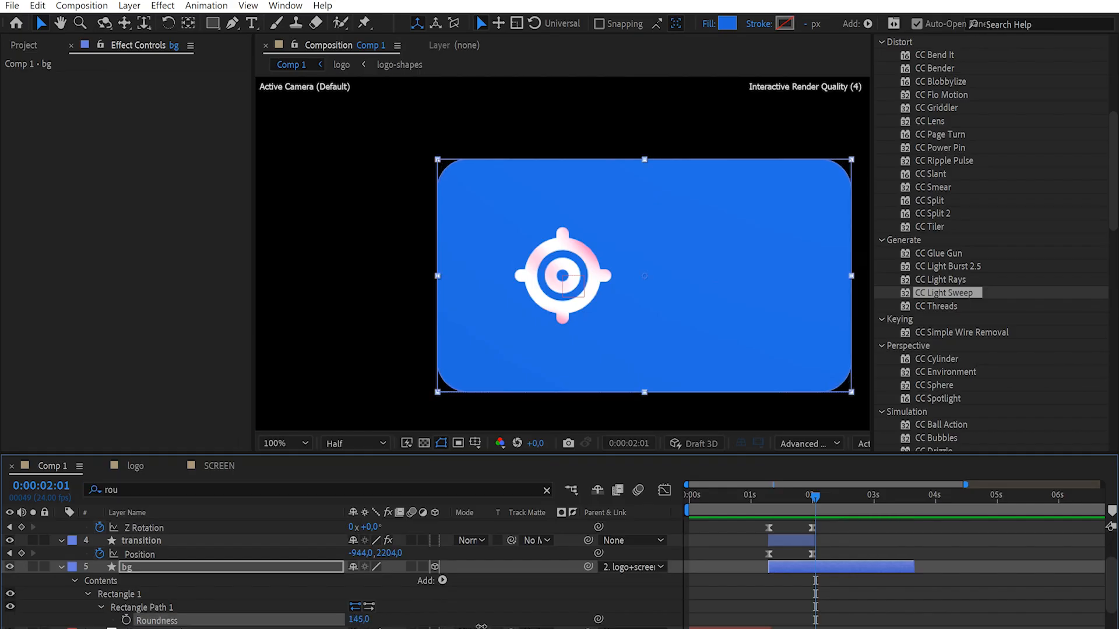
Step: Find the Size property of the bg layer's rectangle path, unlink its dimensions and set the width to 2067
{"action": "left_click", "coordinate": [142, 568]}
{"action": "left_click", "coordinate": [130, 485]}
{"action": "type", "text": "size"}
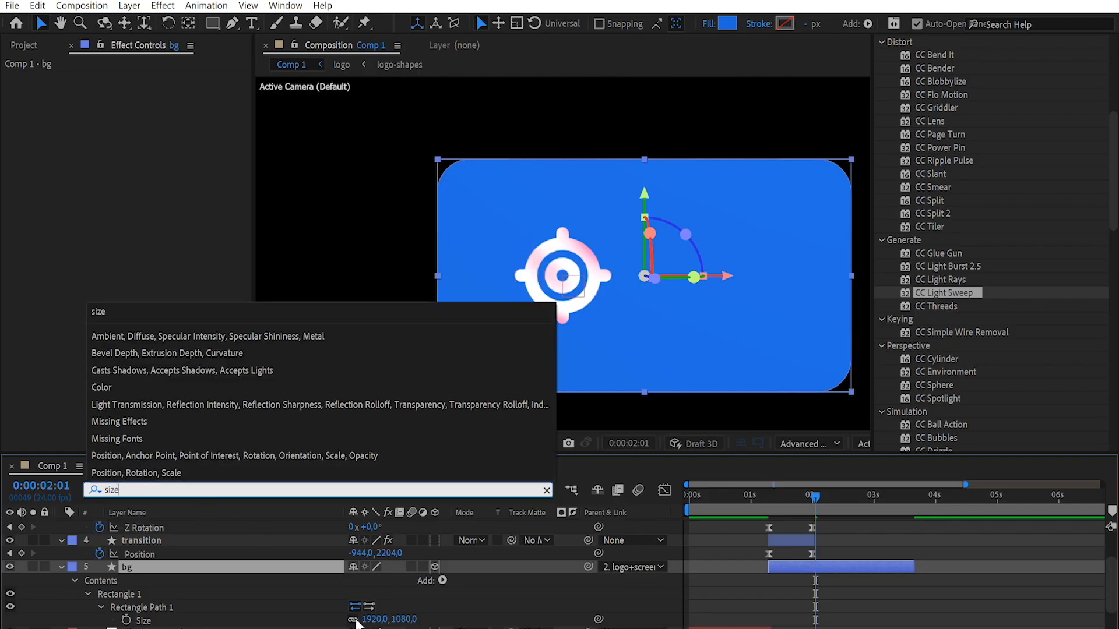
{"action": "left_click", "coordinate": [352, 620]}
{"action": "left_click_drag", "start_coordinate": [375, 619], "coordinate": [490, 618]}
Step: Set the bg layer's X position to 556,5 and check its motion between 0:00:01:17 and 0:00:02:04
{"action": "left_click", "coordinate": [185, 572]}
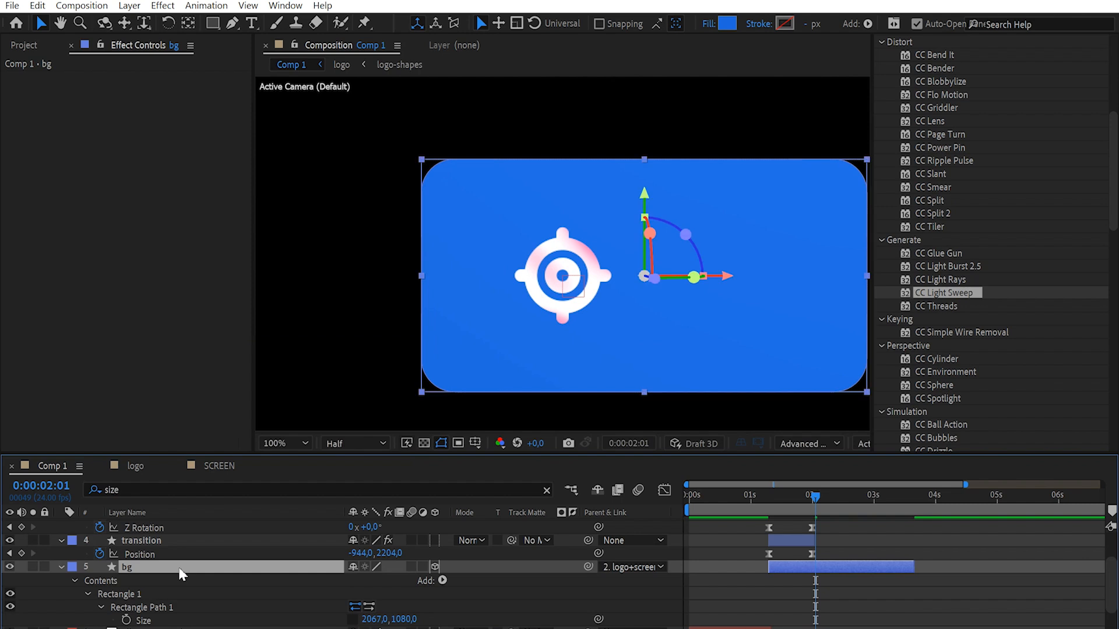
{"action": "key", "text": "p"}
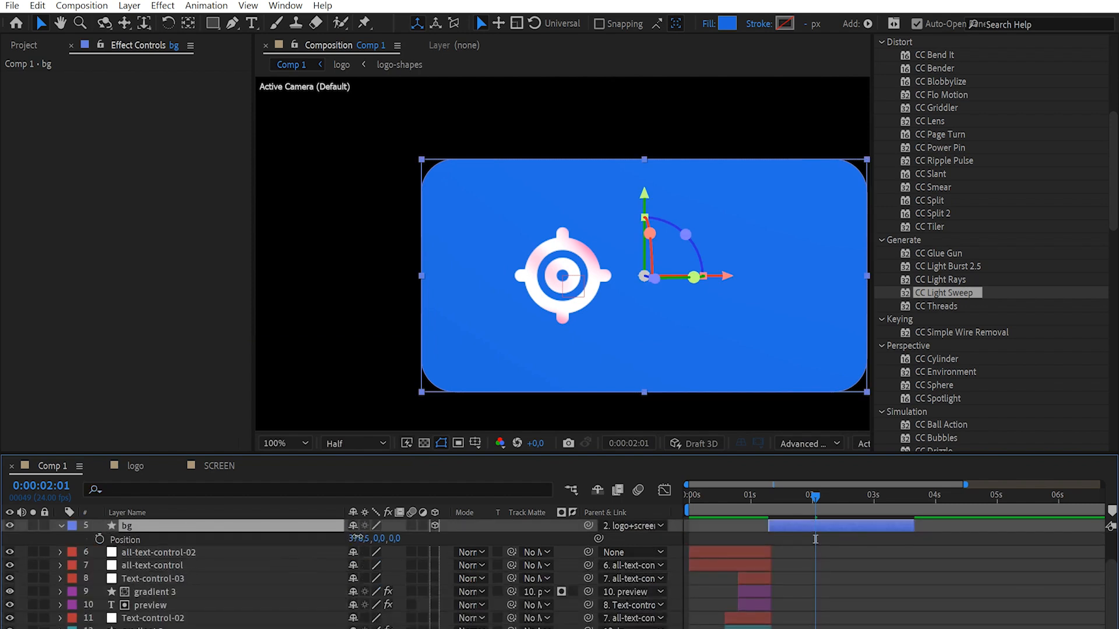
{"action": "left_click_drag", "start_coordinate": [355, 539], "coordinate": [506, 552]}
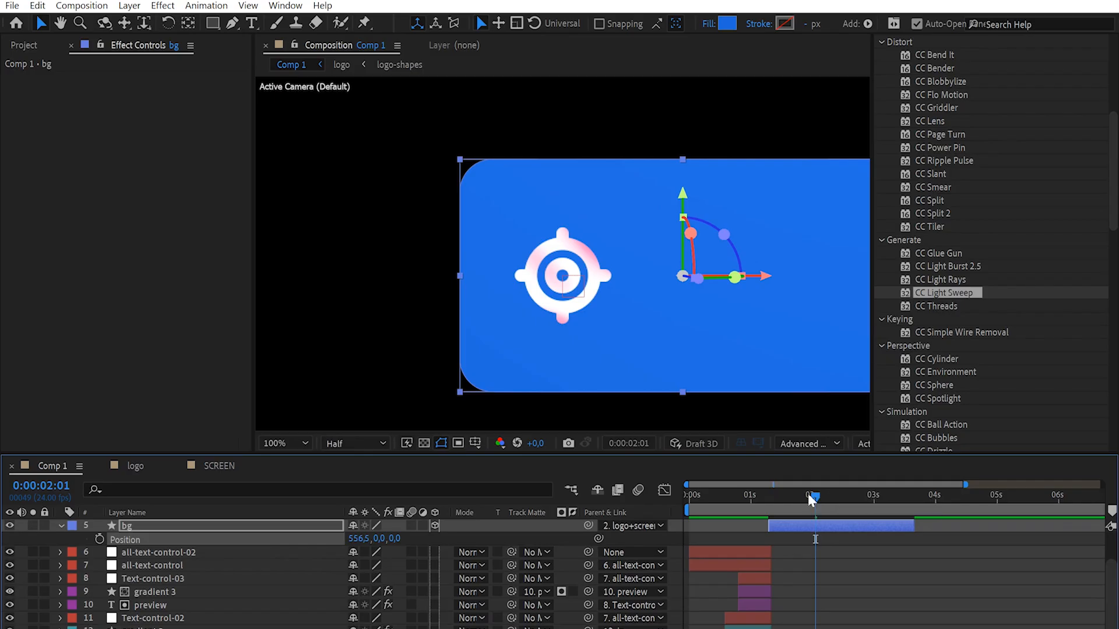
{"action": "mouse_move", "coordinate": [812, 497]}
{"action": "left_mouse_down"}
{"action": "mouse_move", "coordinate": [890, 509]}
{"action": "mouse_move", "coordinate": [795, 501]}
{"action": "left_mouse_up"}
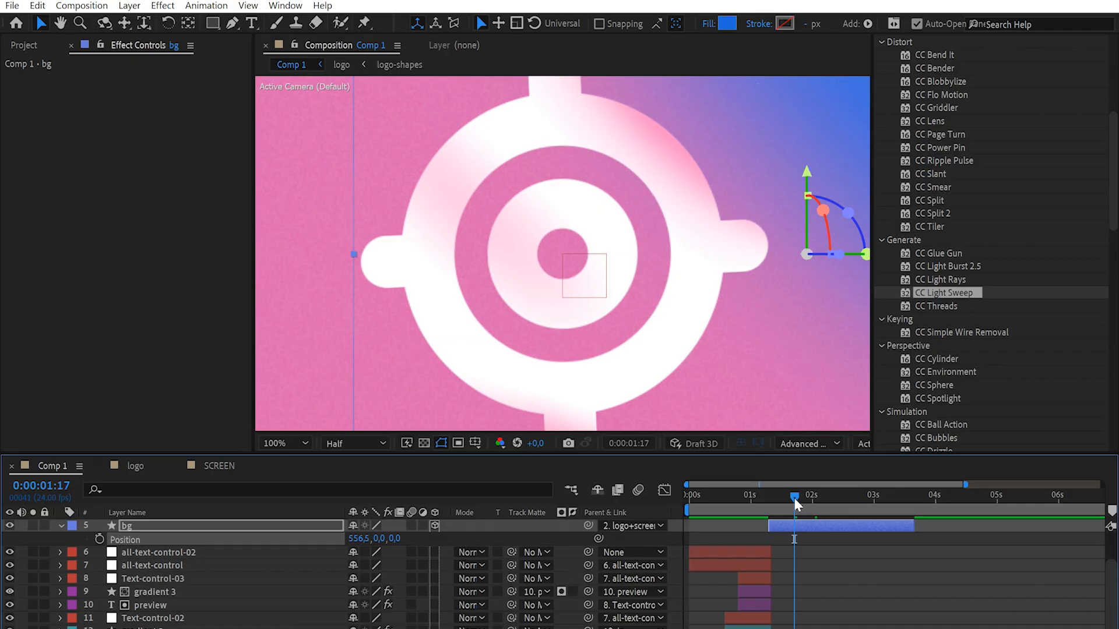
{"action": "left_click_drag", "start_coordinate": [807, 503], "coordinate": [823, 506]}
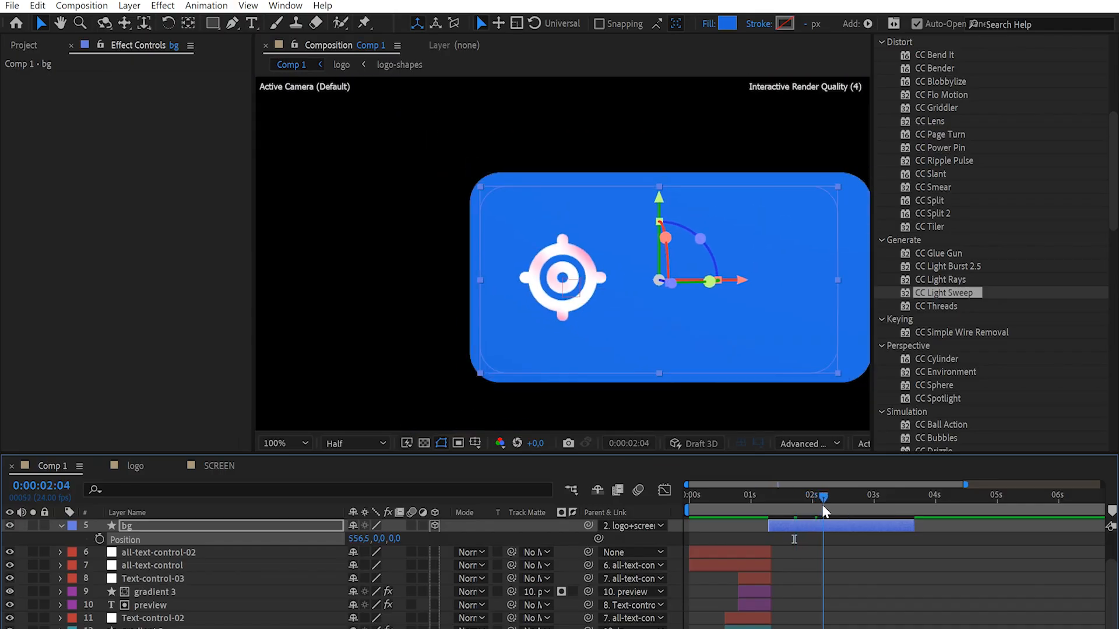
Step: Reveal the keyframed properties of all layers and set a Scale keyframe on the bg layer at 0:00:02:23
{"action": "scroll", "coordinate": [823, 511], "scroll_direction": "up", "scroll_amount": 3}
{"action": "key", "text": "ctrl+a"}
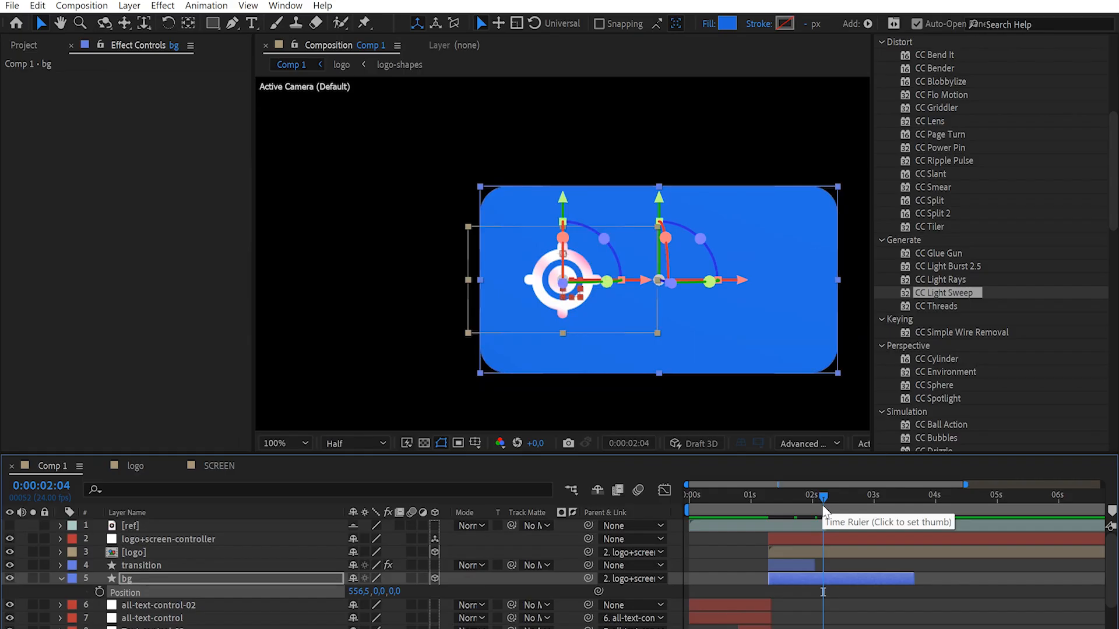
{"action": "key", "text": "u"}
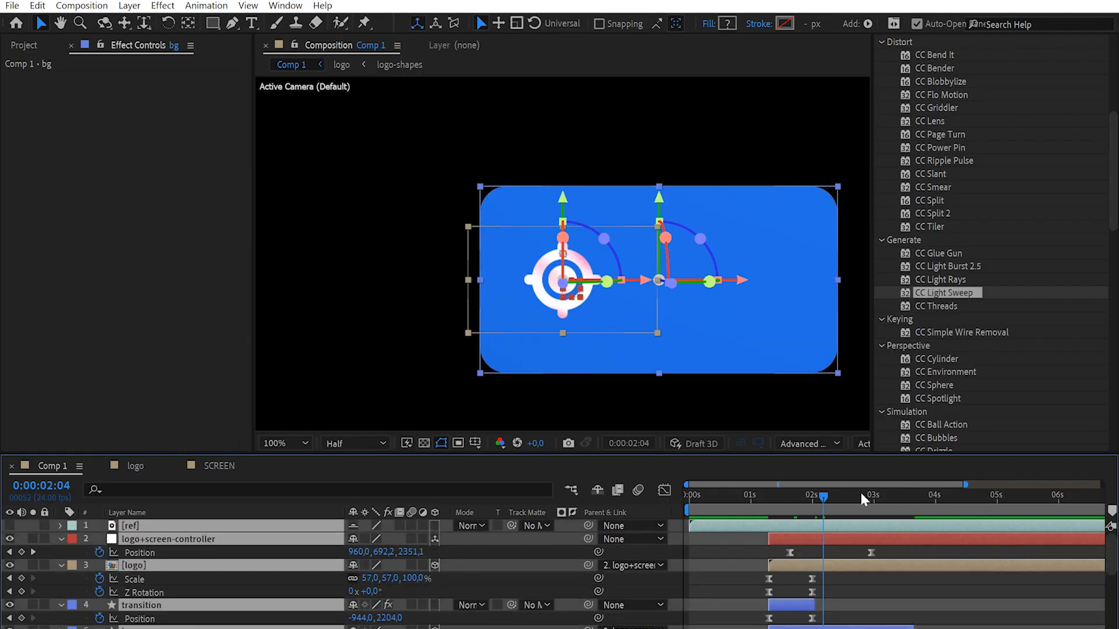
{"action": "left_click_drag", "start_coordinate": [868, 498], "coordinate": [873, 506]}
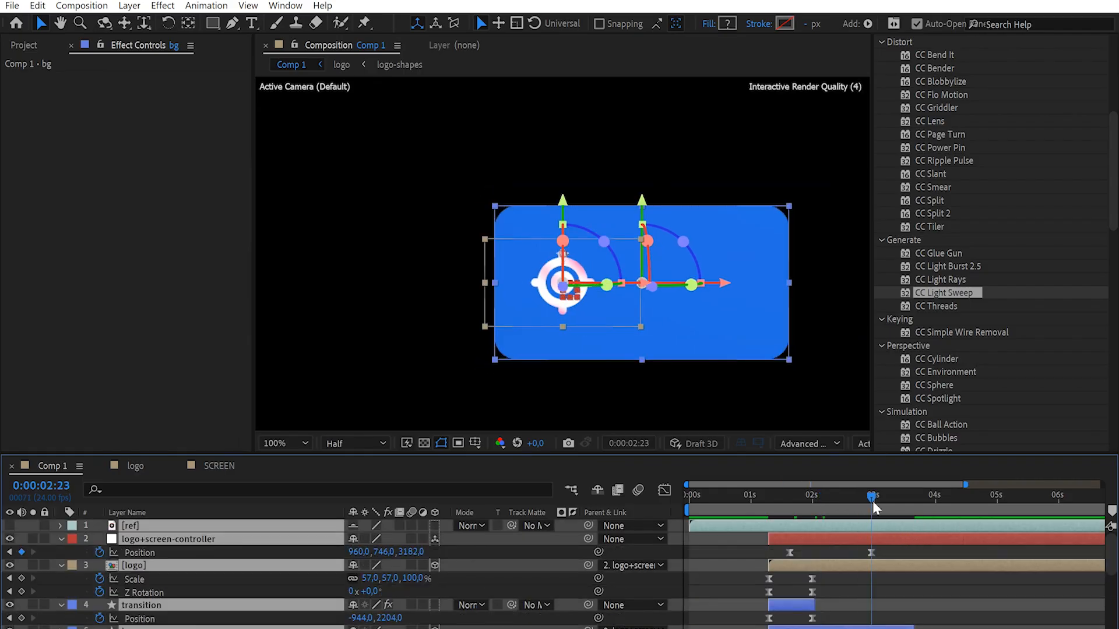
{"action": "key", "text": "ctrl+shift+a"}
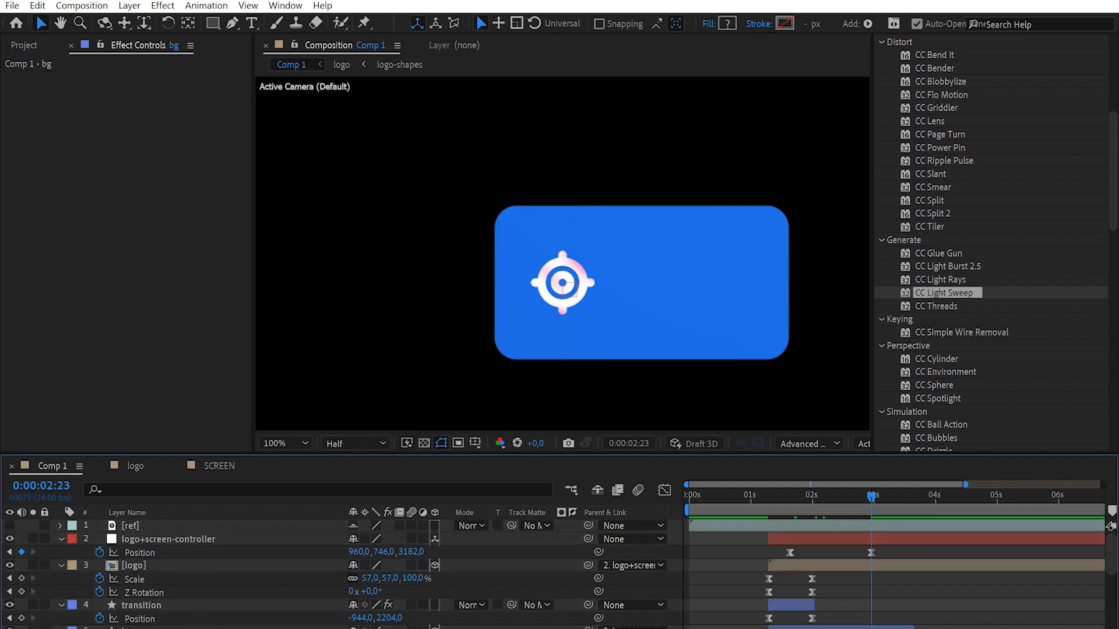
{"action": "left_click", "coordinate": [864, 627]}
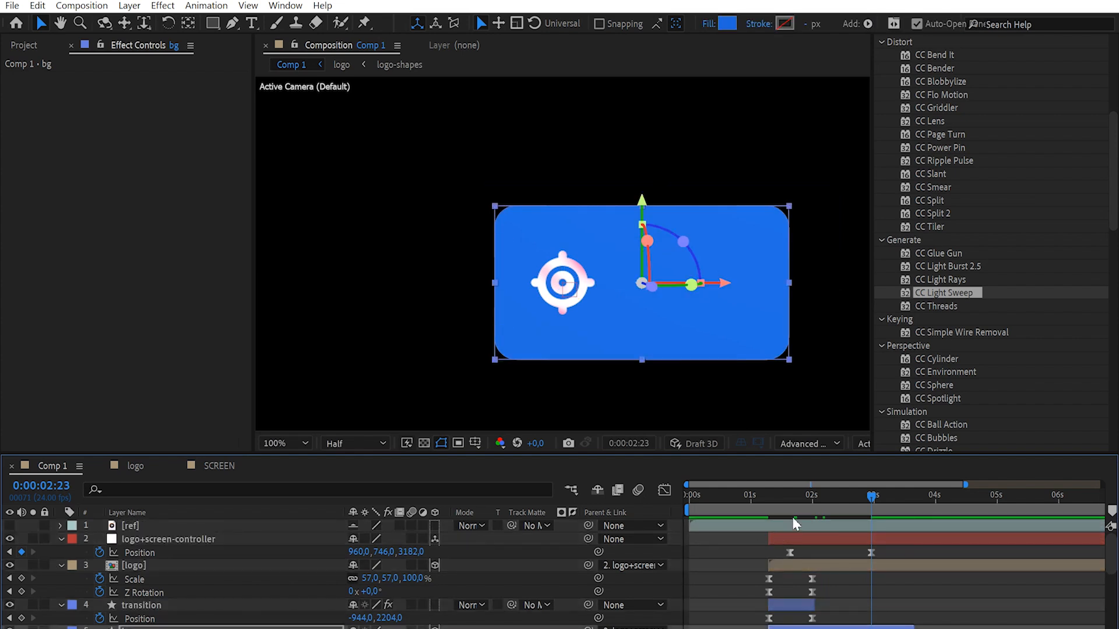
Step: Enlarge the bg layer's Scale to 153% at 0:00:01:15, where the logo+screen-controller's Position animation starts
{"action": "left_click", "coordinate": [792, 498]}
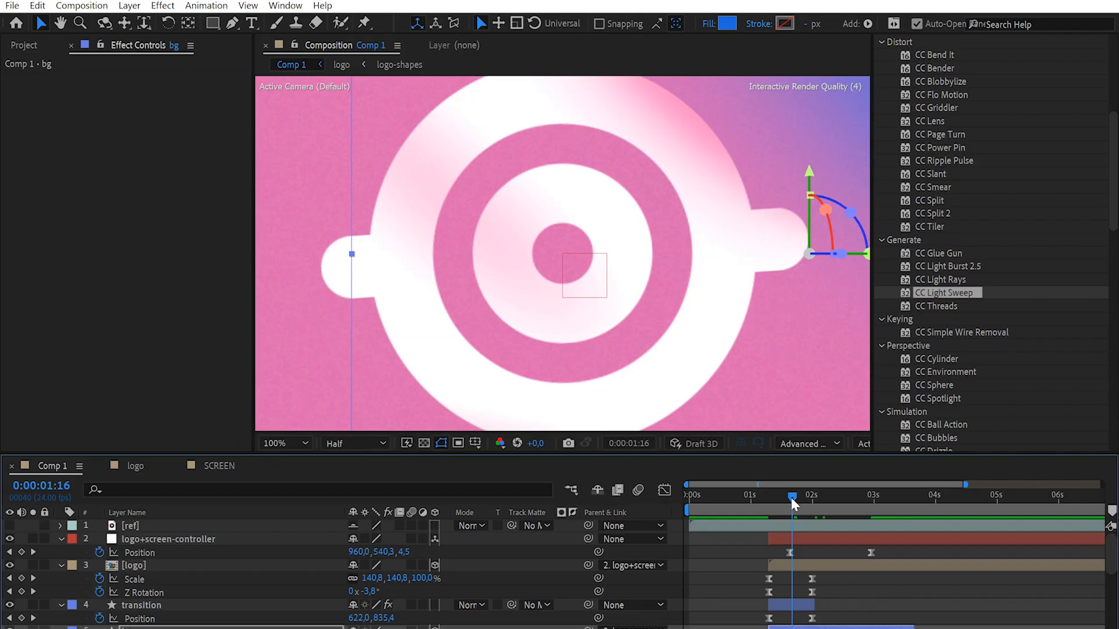
{"action": "left_click", "coordinate": [789, 498]}
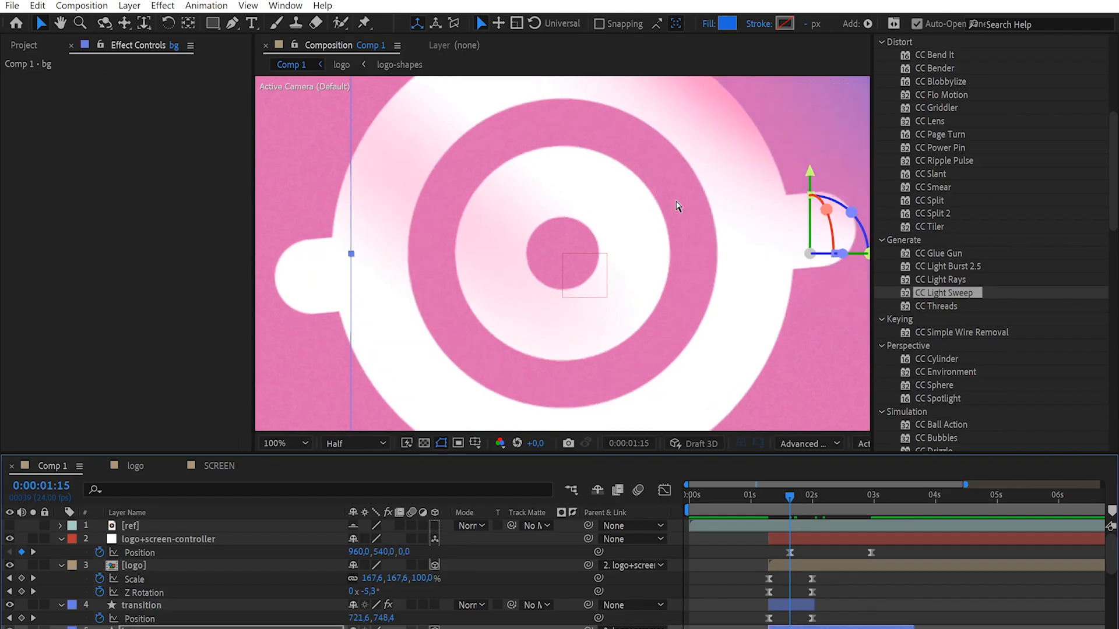
{"action": "scroll", "coordinate": [676, 202], "scroll_direction": "down", "scroll_amount": 1}
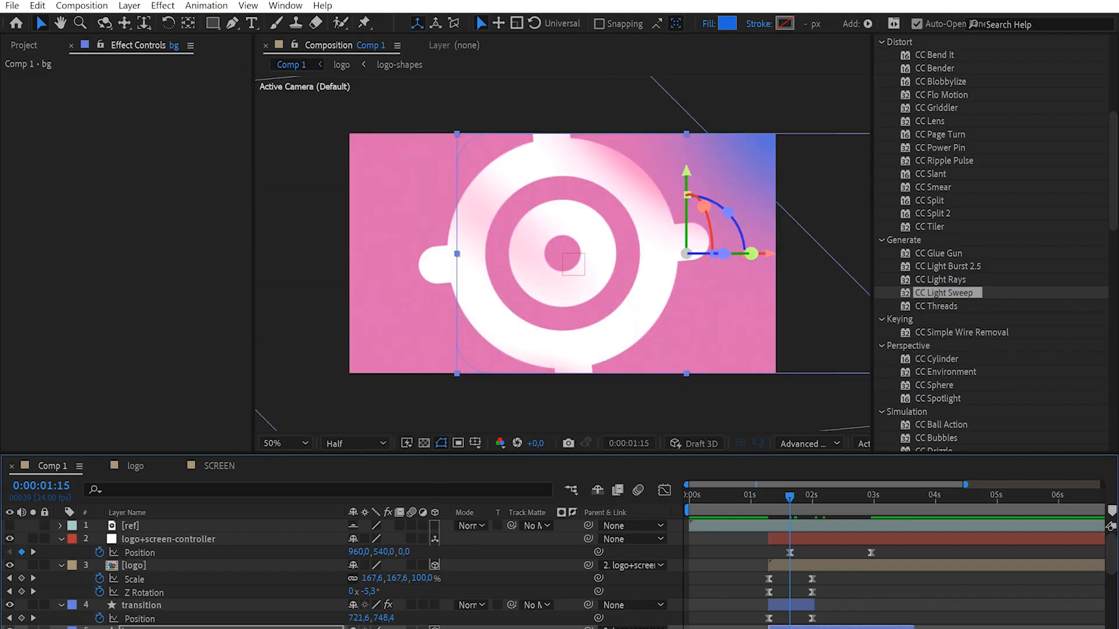
{"action": "left_click_drag", "start_coordinate": [368, 628], "coordinate": [399, 628]}
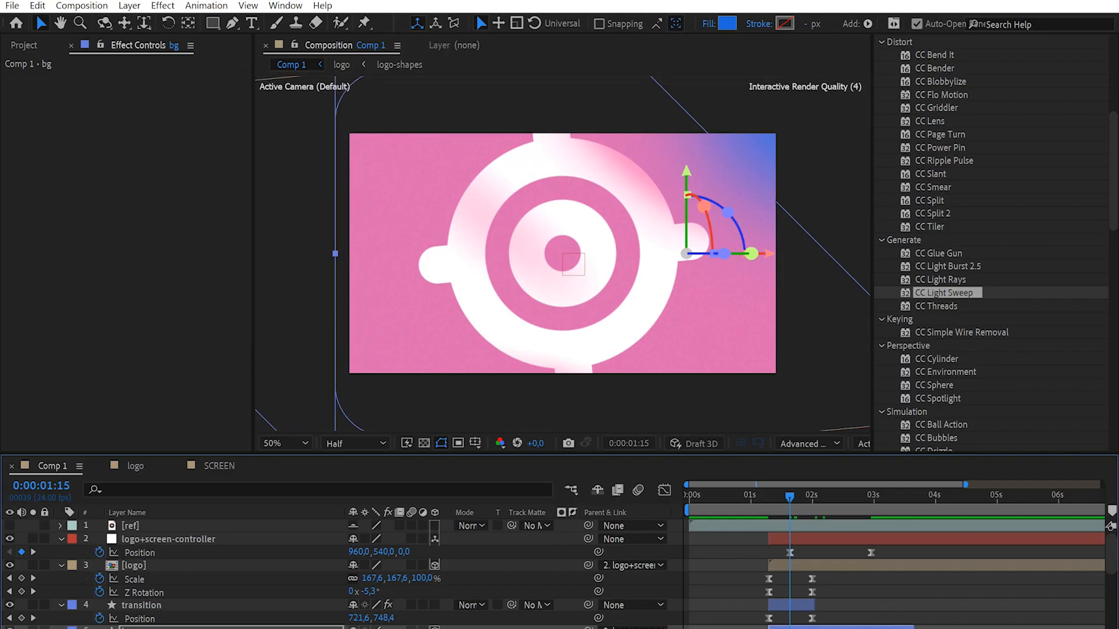
Step: Preview the transition from 0:00:01:02 to 0:00:03:00 to check how the bg layer scales down behind the logo
{"action": "key", "text": "space"}
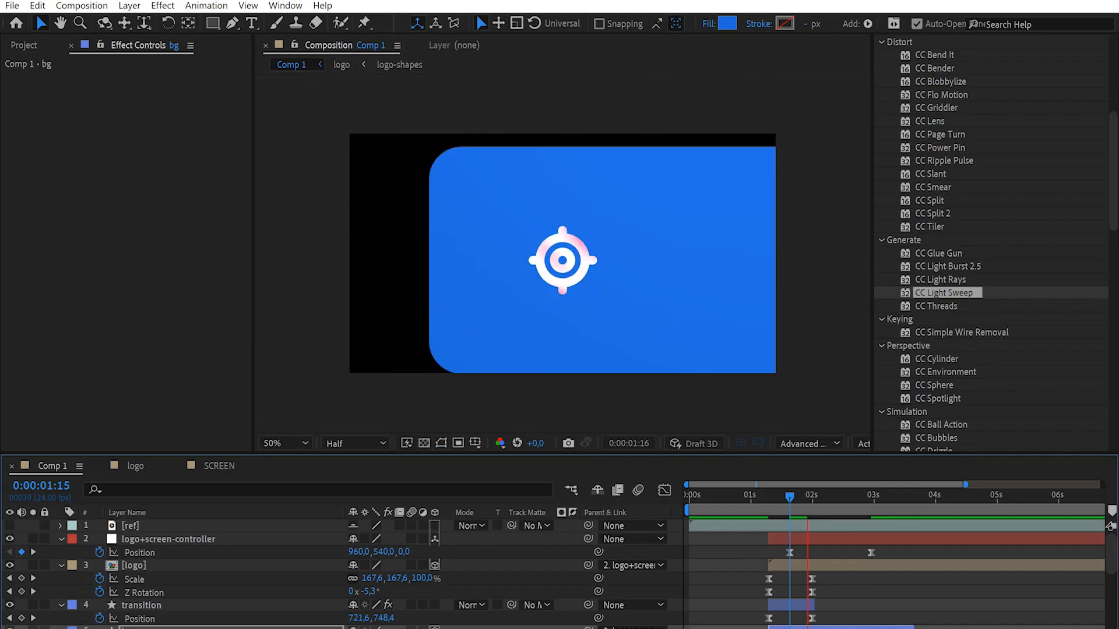
{"action": "left_click", "coordinate": [756, 494]}
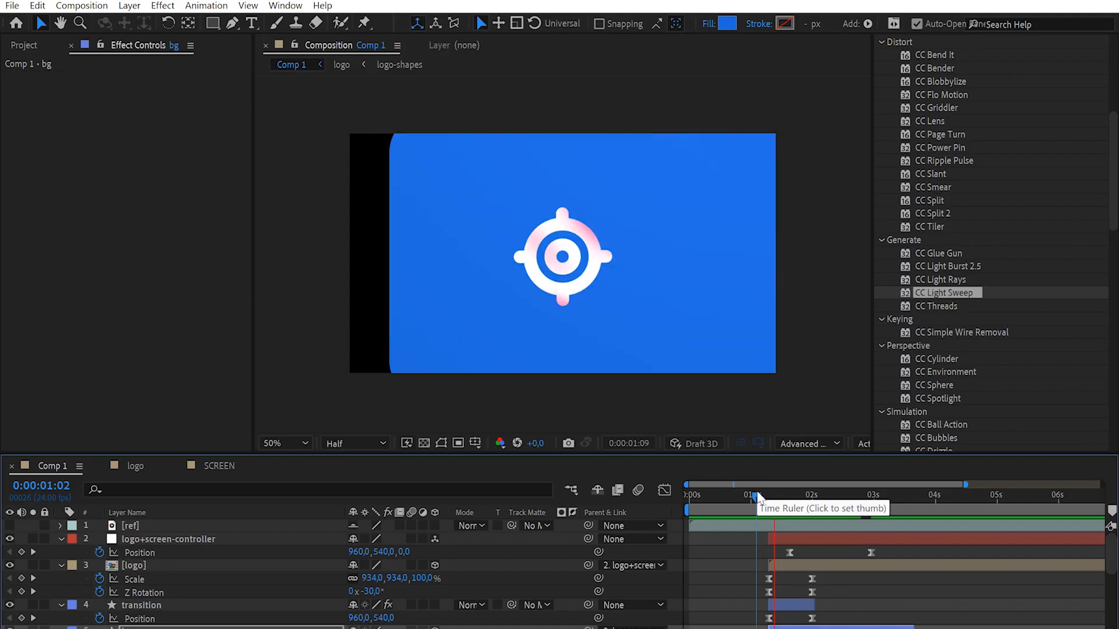
{"action": "key", "text": "space"}
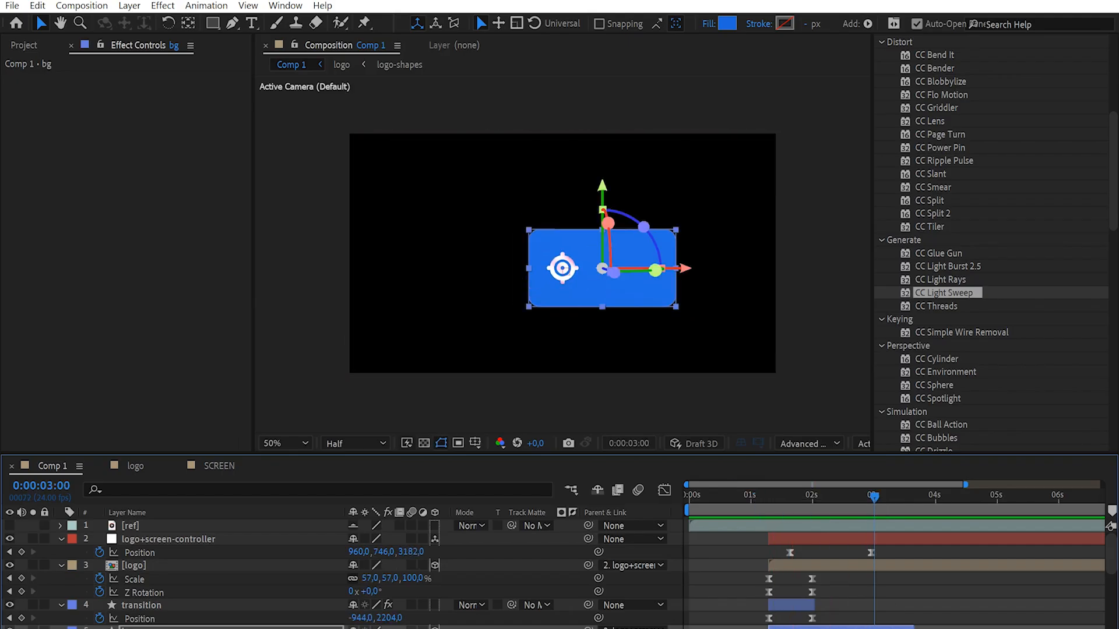
{"action": "key", "text": "ctrl+shift+a"}
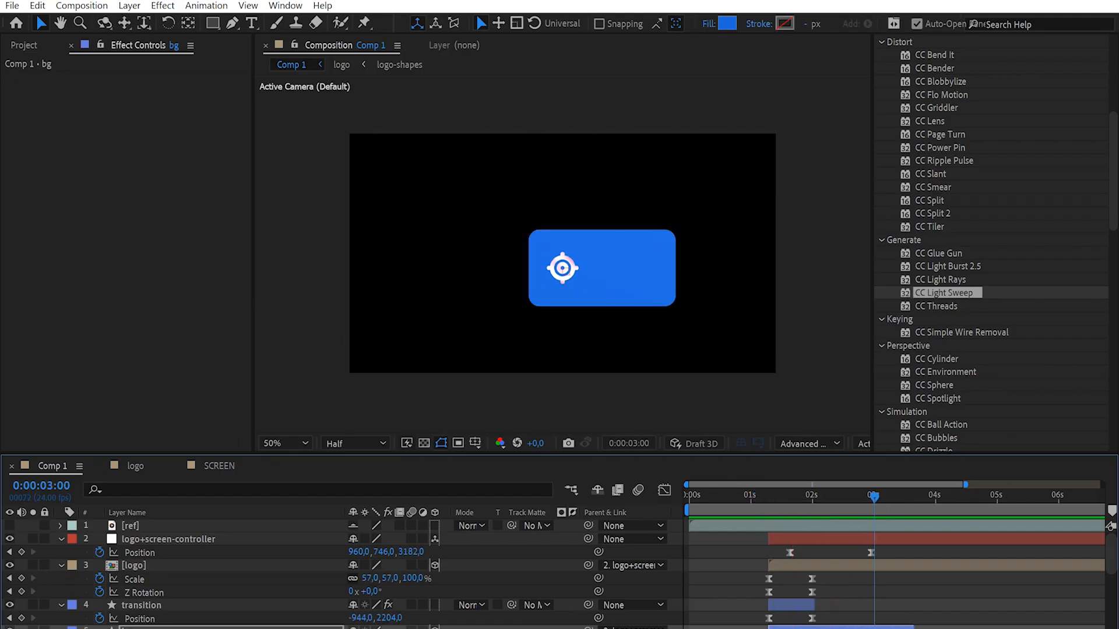
{"action": "key", "text": "ctrl+shift+a"}
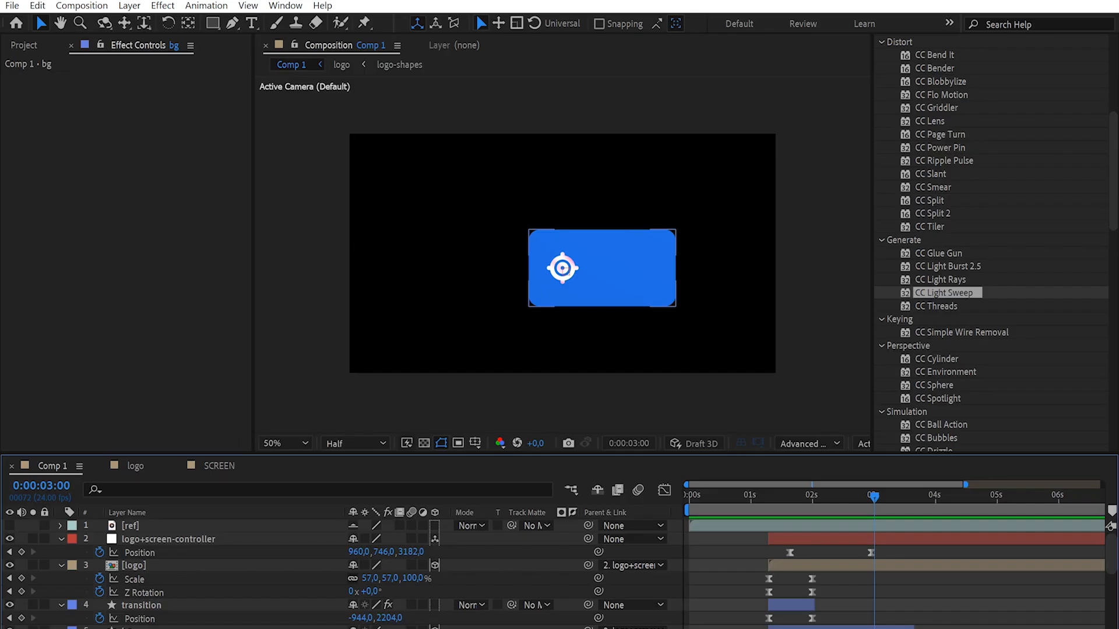
{"action": "left_click", "coordinate": [139, 628]}
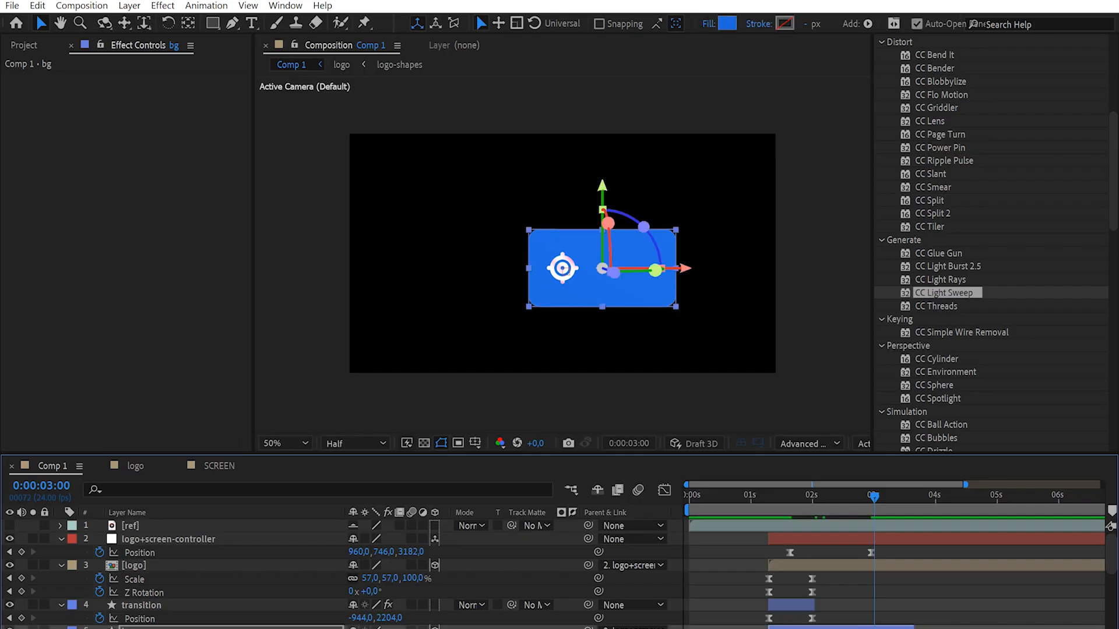
Step: Apply Easy Ease to the bg layer's Scale animation, starting with the 153% keyframe
{"action": "left_click", "coordinate": [779, 491]}
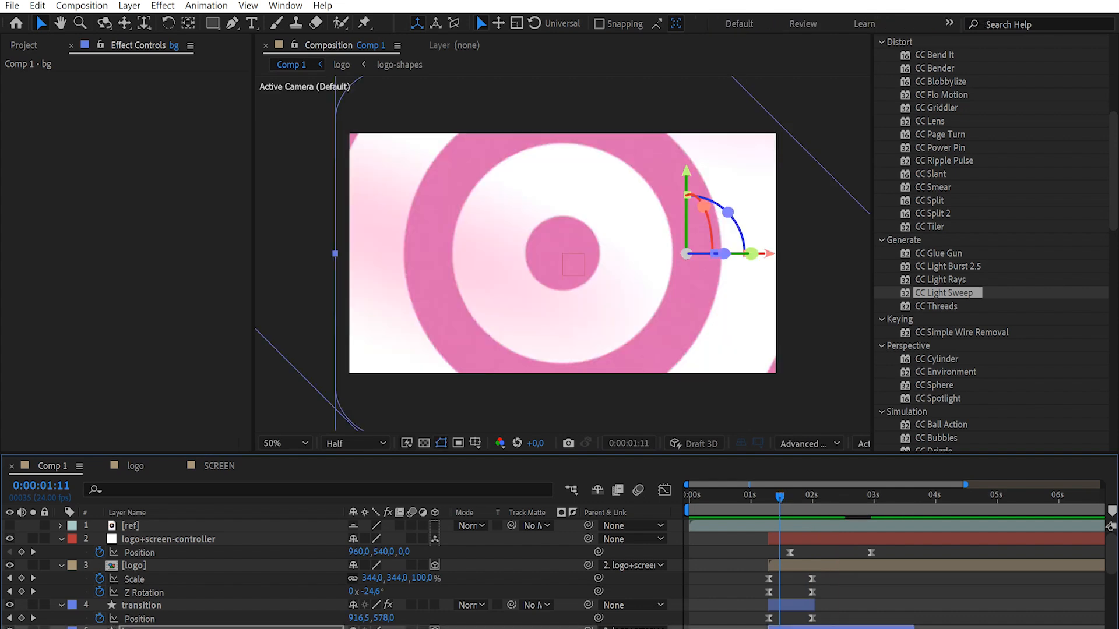
{"action": "key", "text": "ctrl+shift+a"}
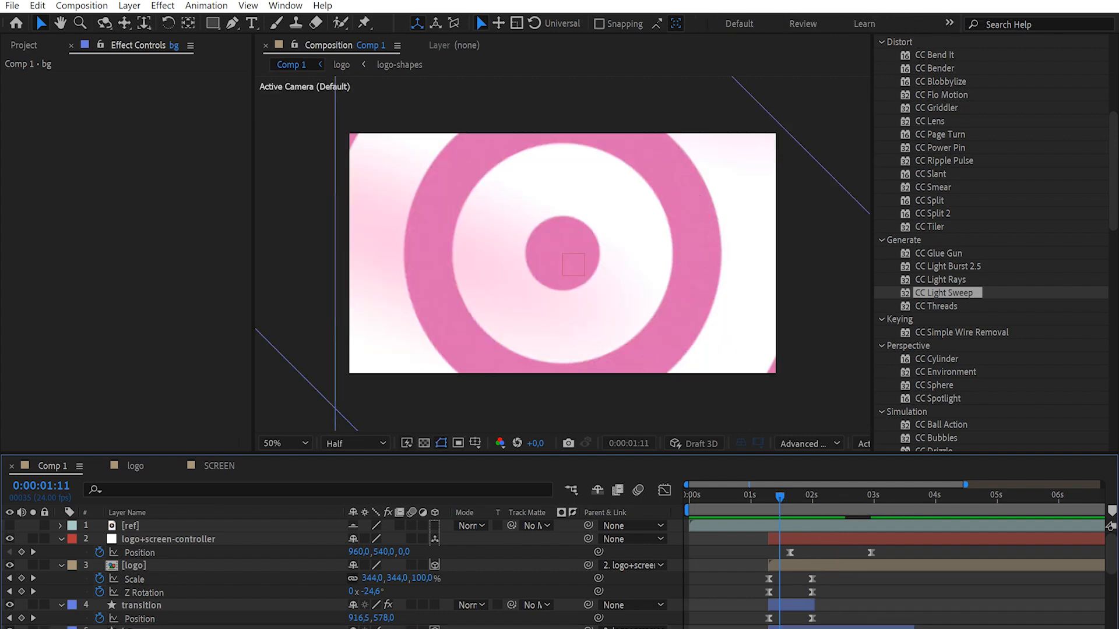
{"action": "left_click_drag", "start_coordinate": [807, 628], "coordinate": [761, 628]}
{"action": "right_click", "coordinate": [790, 628]}
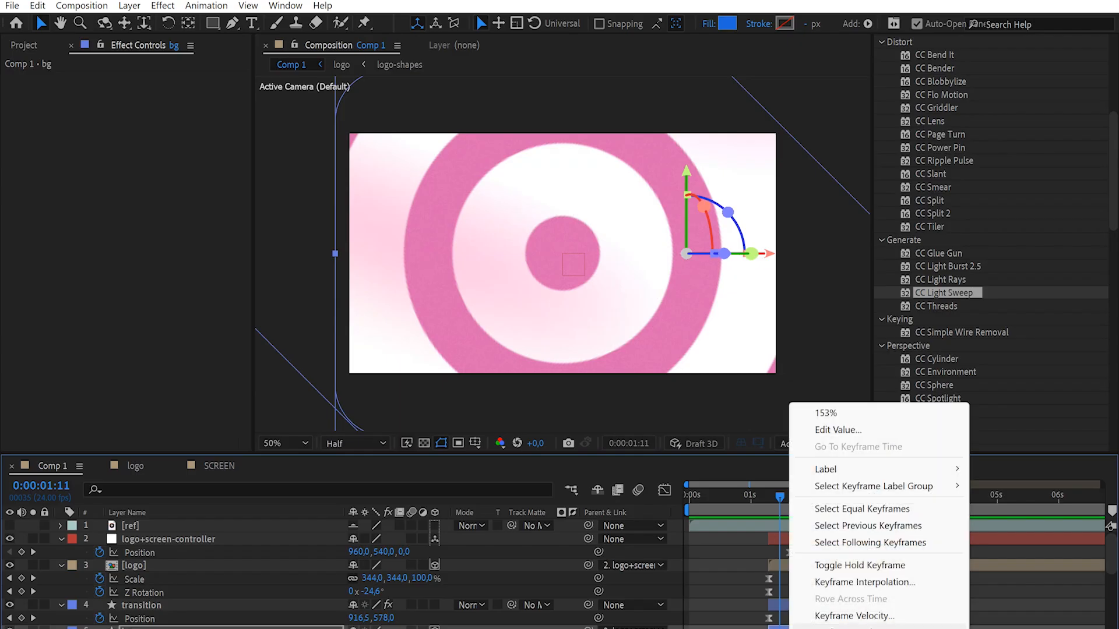
{"action": "left_click", "coordinate": [693, 599]}
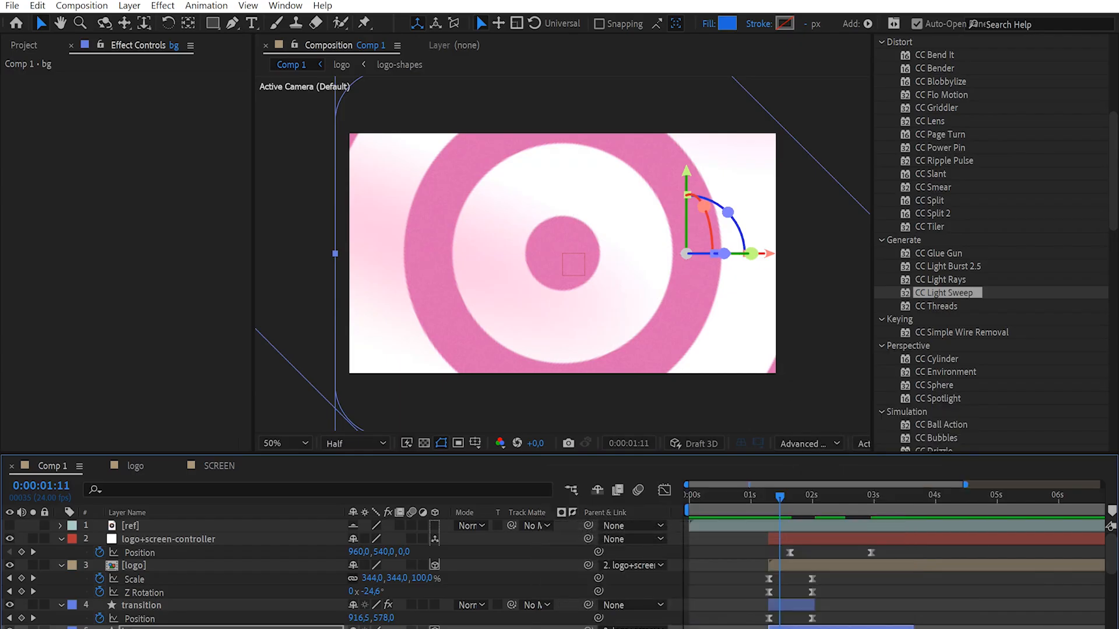
{"action": "key", "text": "ctrl+shift+a"}
{"action": "left_click", "coordinate": [812, 628]}
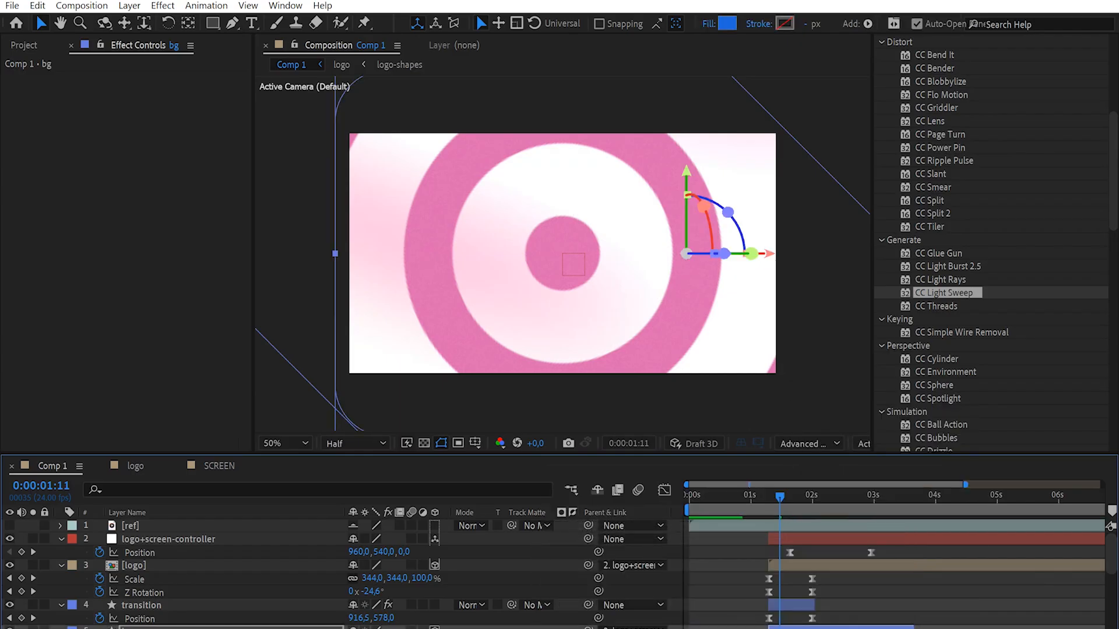
Step: Retime the bg layer's ending Scale keyframe to 0:00:02:00 and preview the faster scale-down
{"action": "key", "text": "space"}
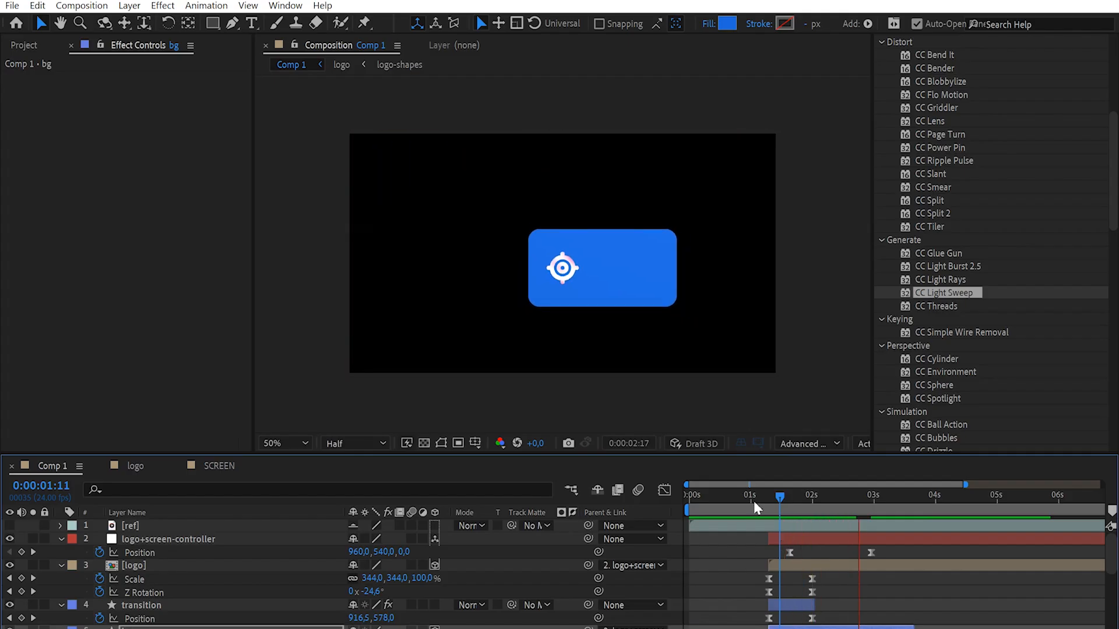
{"action": "left_click", "coordinate": [753, 500]}
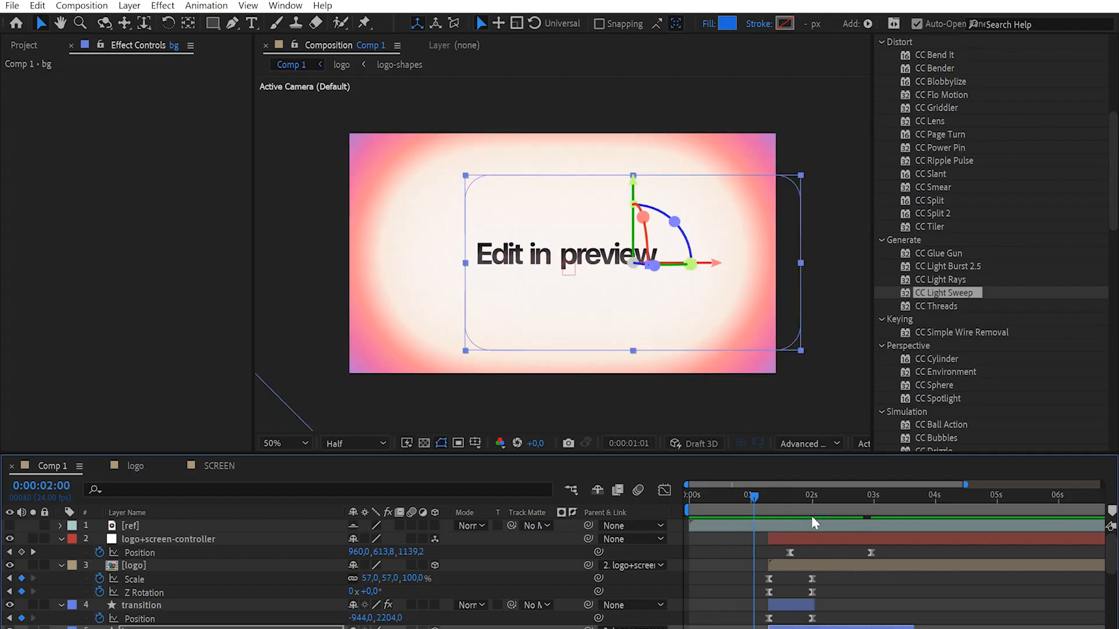
{"action": "left_click", "coordinate": [811, 516]}
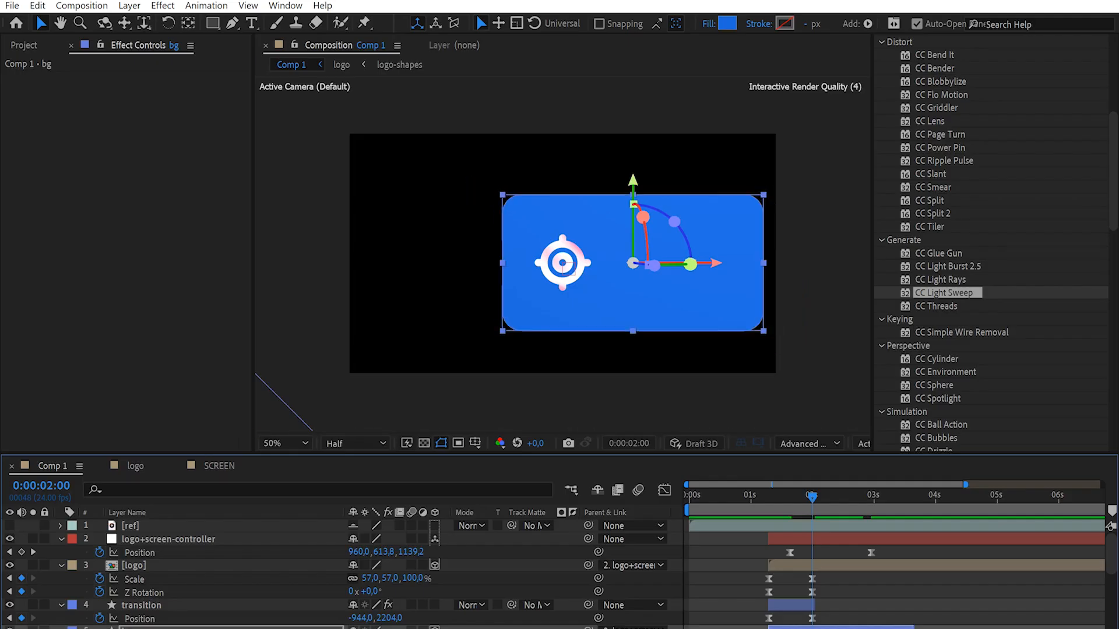
{"action": "left_click", "coordinate": [757, 502]}
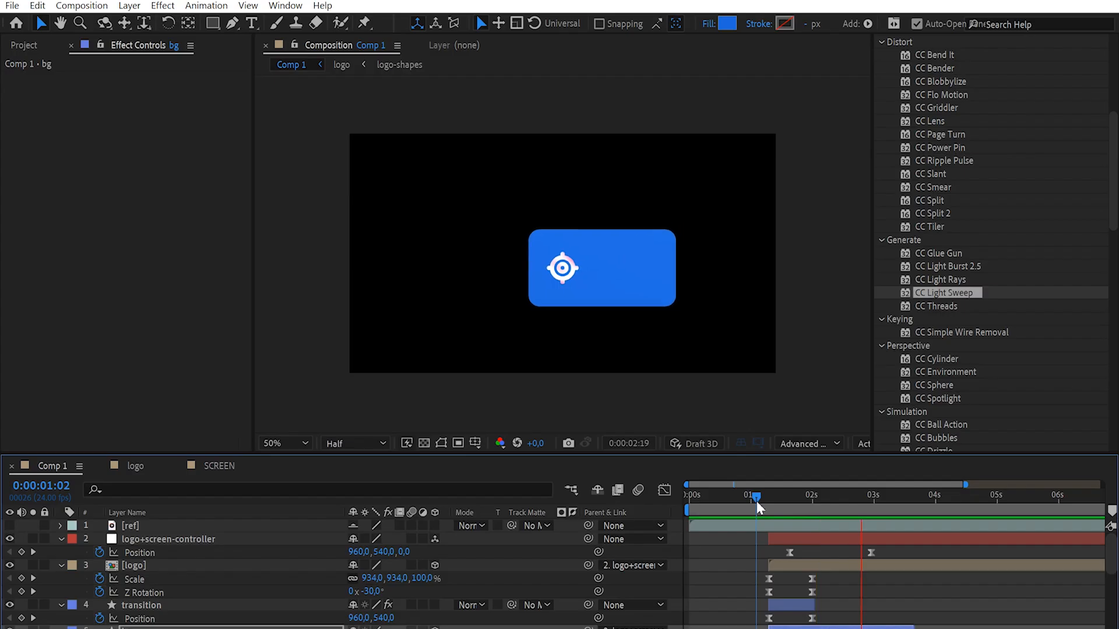
Step: Play the animation from the beginning and examine the gradient transition over the bg layer around 0:00:01:20
{"action": "left_click", "coordinate": [688, 501]}
{"action": "key", "text": "space"}
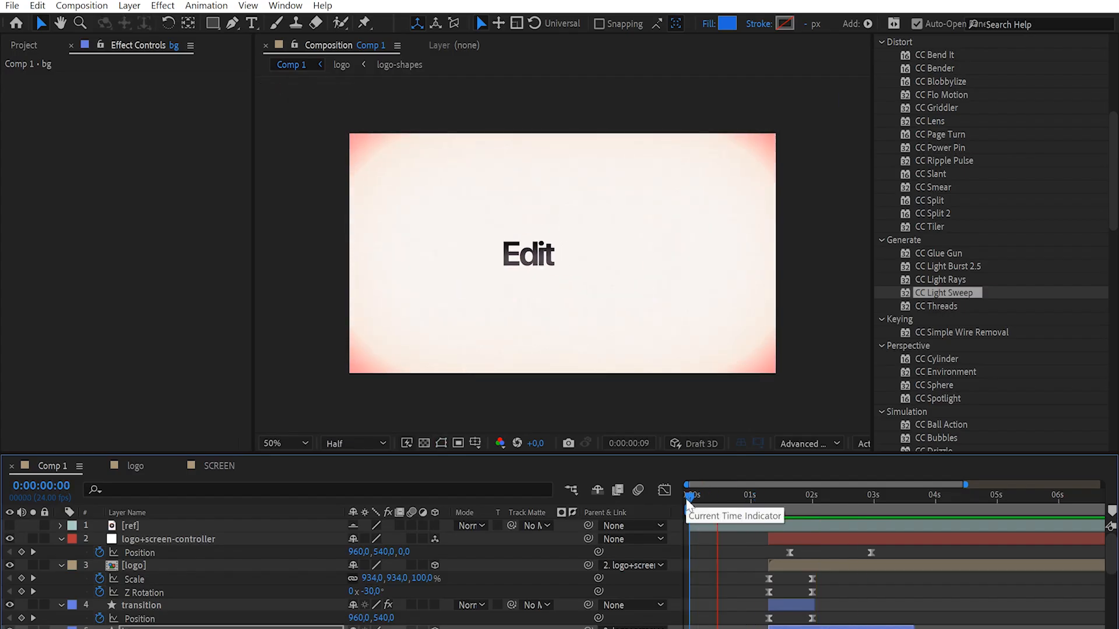
{"action": "key", "text": "space"}
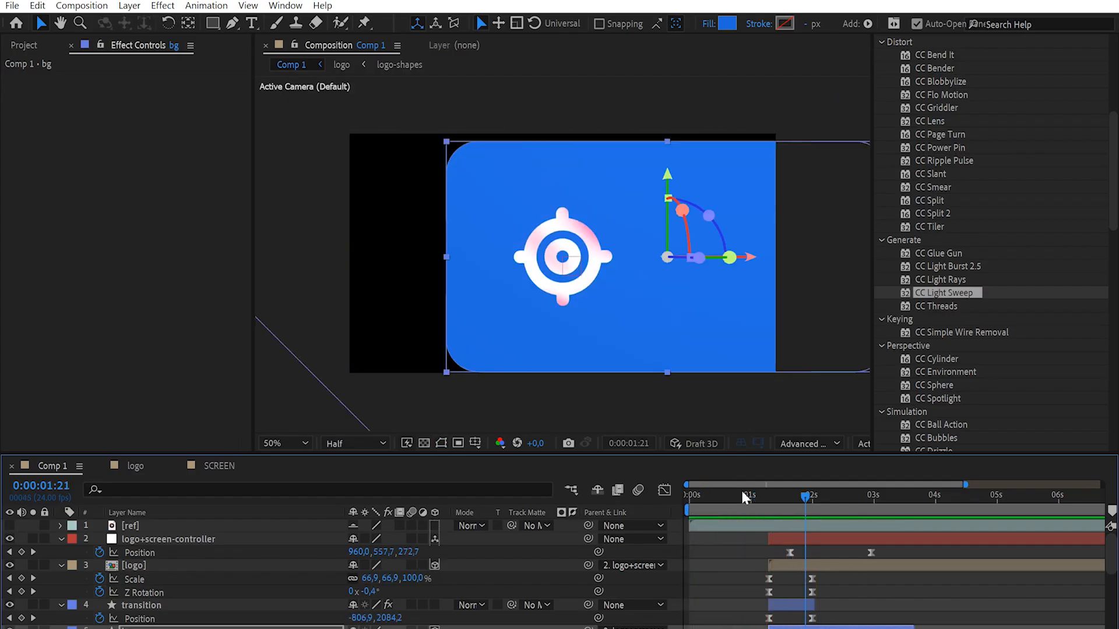
{"action": "left_click", "coordinate": [789, 500]}
{"action": "left_click_drag", "start_coordinate": [789, 500], "coordinate": [806, 498]}
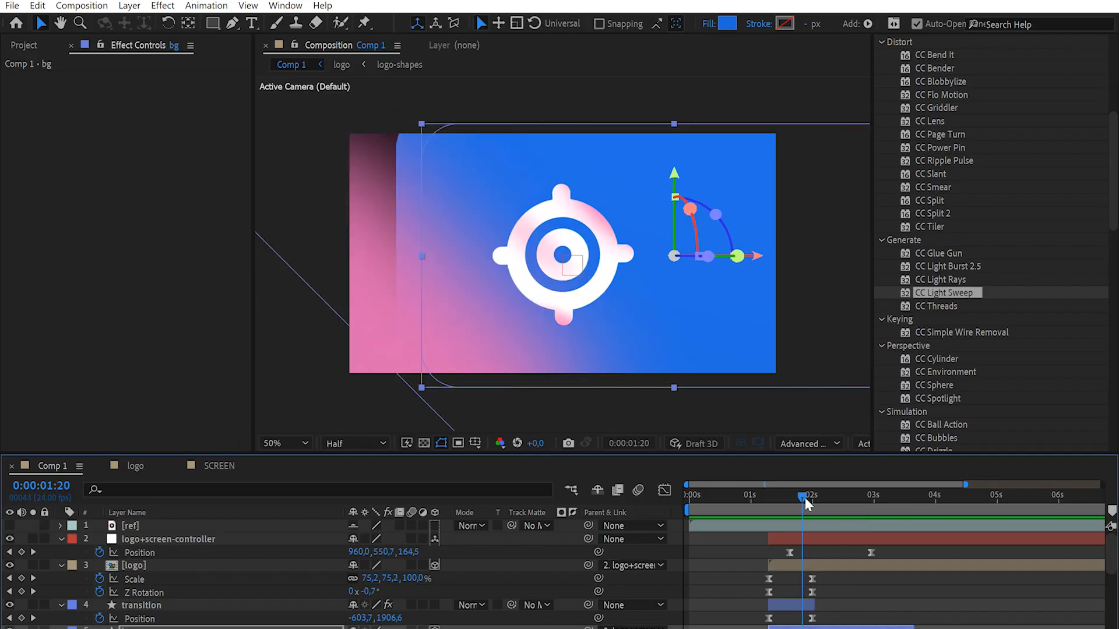
Step: Apply the Set Matte effect to the transition layer, taking the matte from the 5. bg layer
{"action": "left_click", "coordinate": [140, 606]}
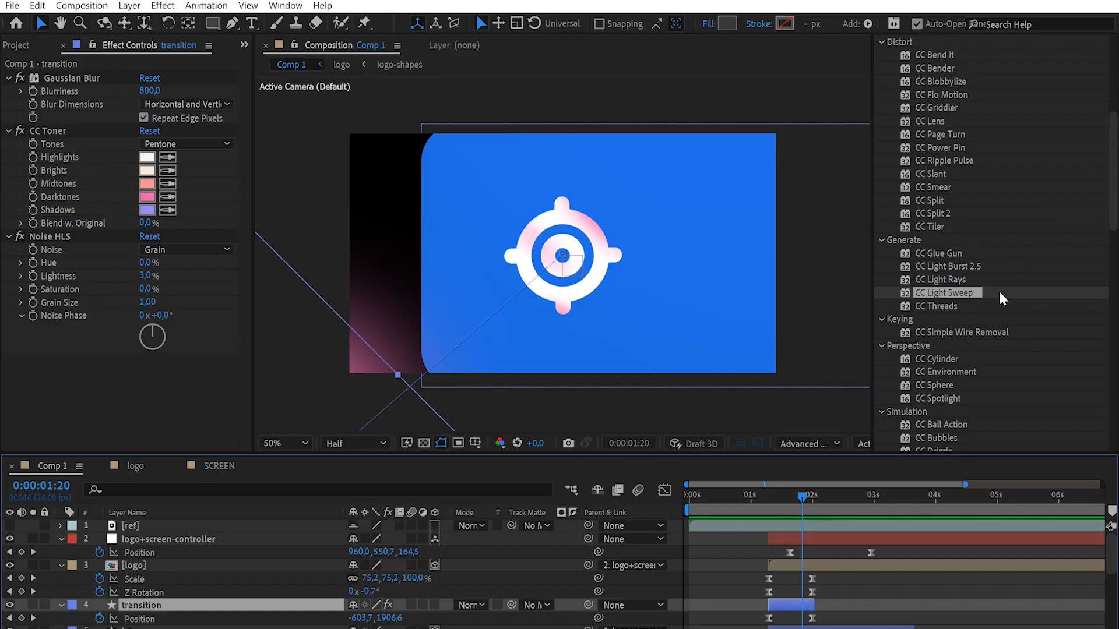
{"action": "scroll", "coordinate": [945, 236], "scroll_direction": "up", "scroll_amount": 5}
{"action": "left_click", "coordinate": [931, 133]}
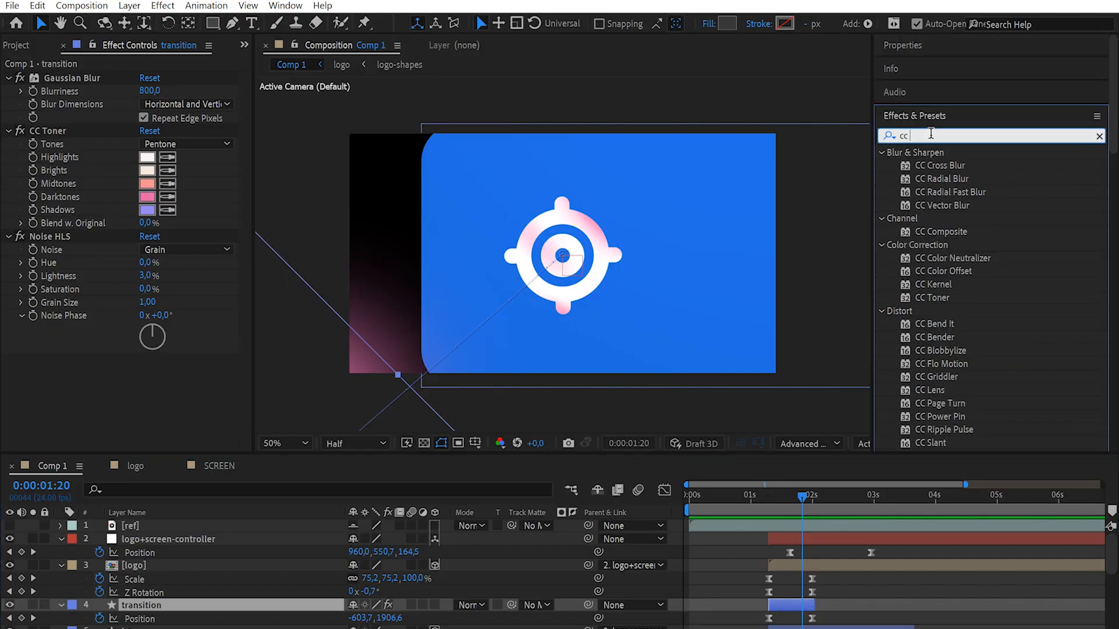
{"action": "type", "text": "set"}
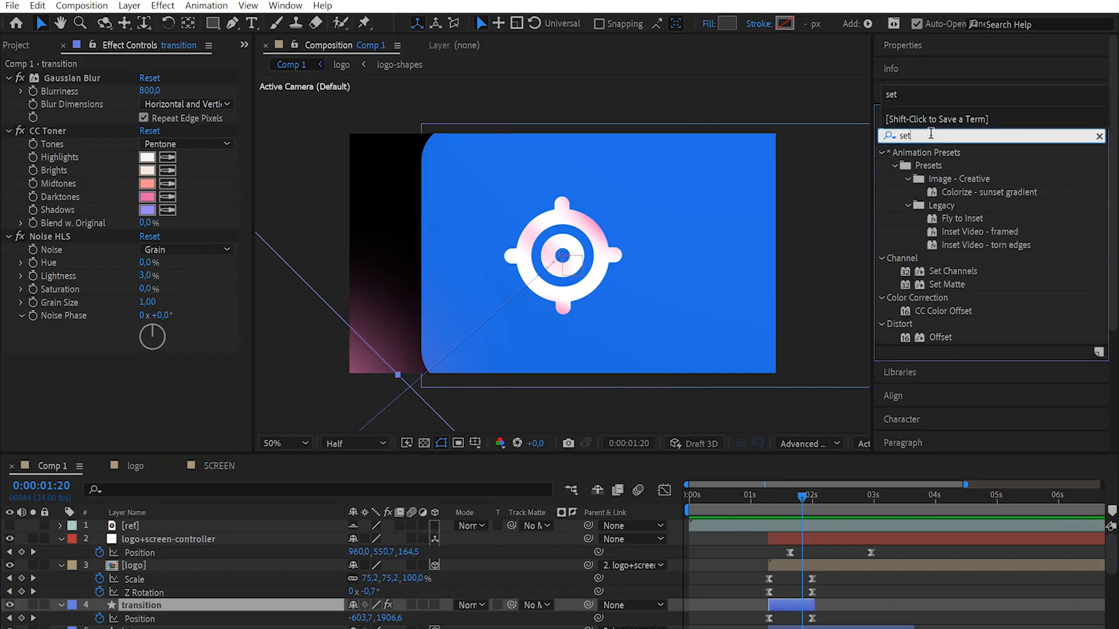
{"action": "left_click_drag", "start_coordinate": [945, 285], "coordinate": [120, 350]}
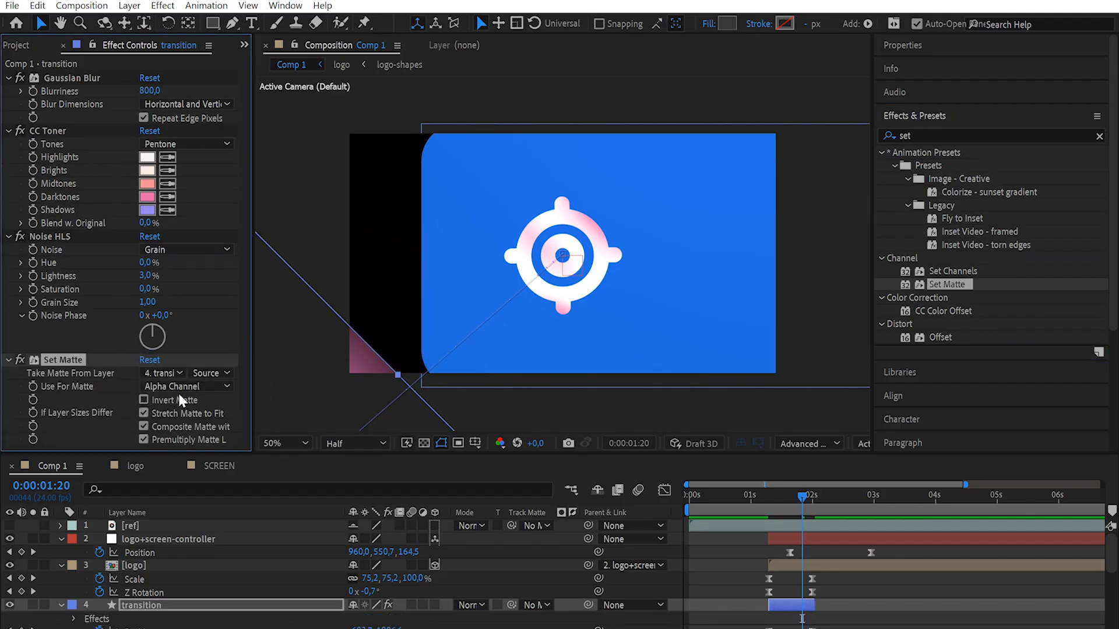
{"action": "left_click", "coordinate": [162, 375]}
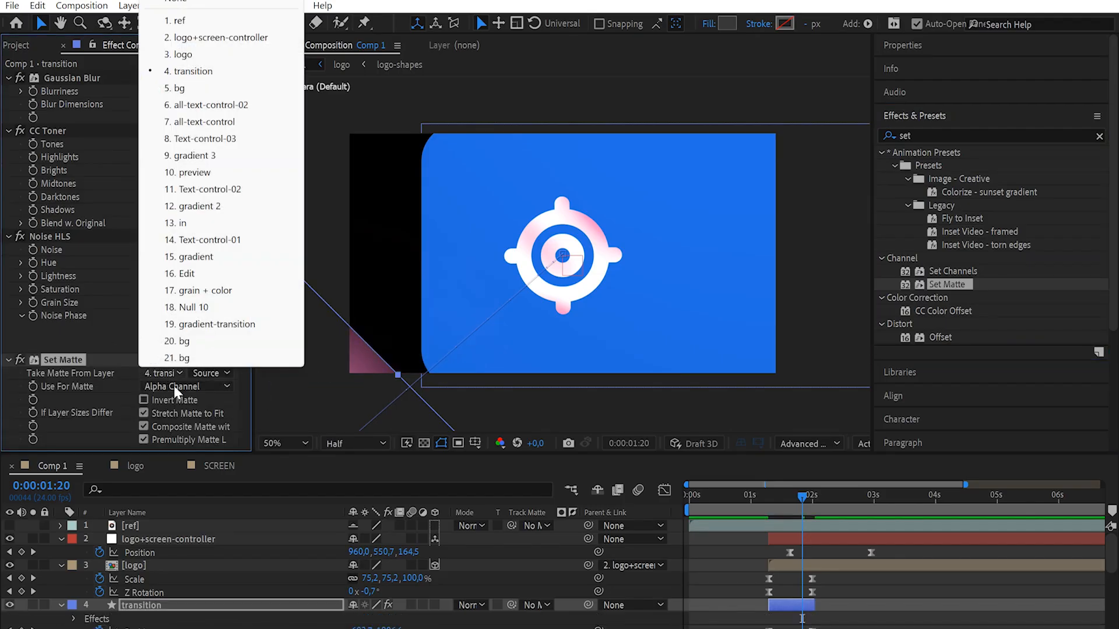
{"action": "left_click", "coordinate": [205, 92]}
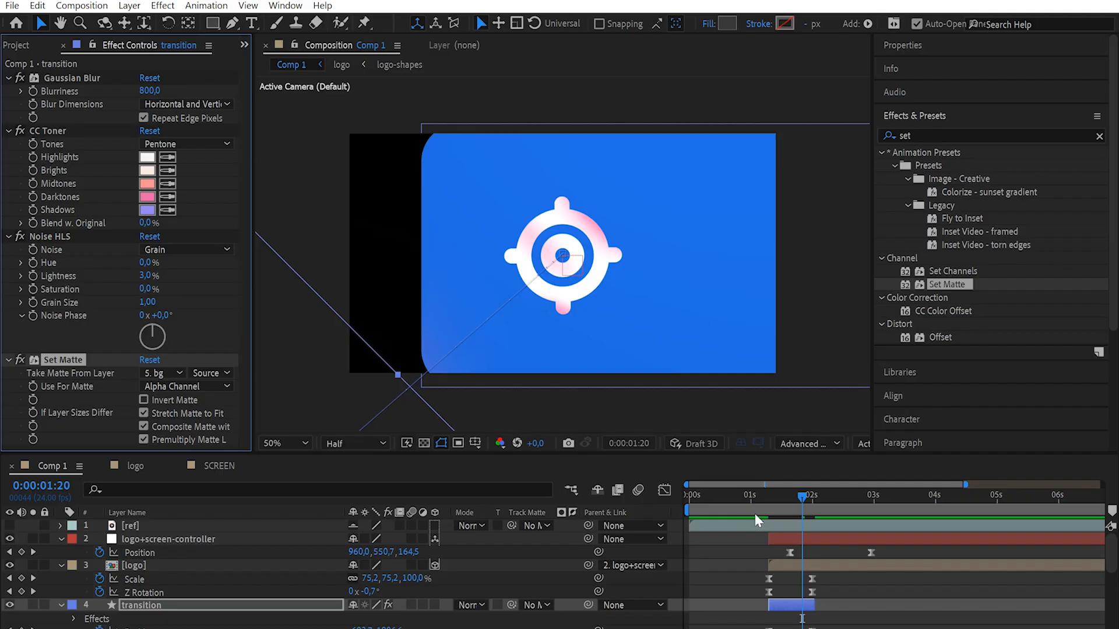
Step: At 0:00:02:23, set the Z position of the logo+screen-controller layer to 5000 to send the logo and background farther back
{"action": "mouse_move", "coordinate": [805, 495]}
{"action": "left_mouse_down"}
{"action": "mouse_move", "coordinate": [794, 498]}
{"action": "mouse_move", "coordinate": [804, 502]}
{"action": "left_mouse_up"}
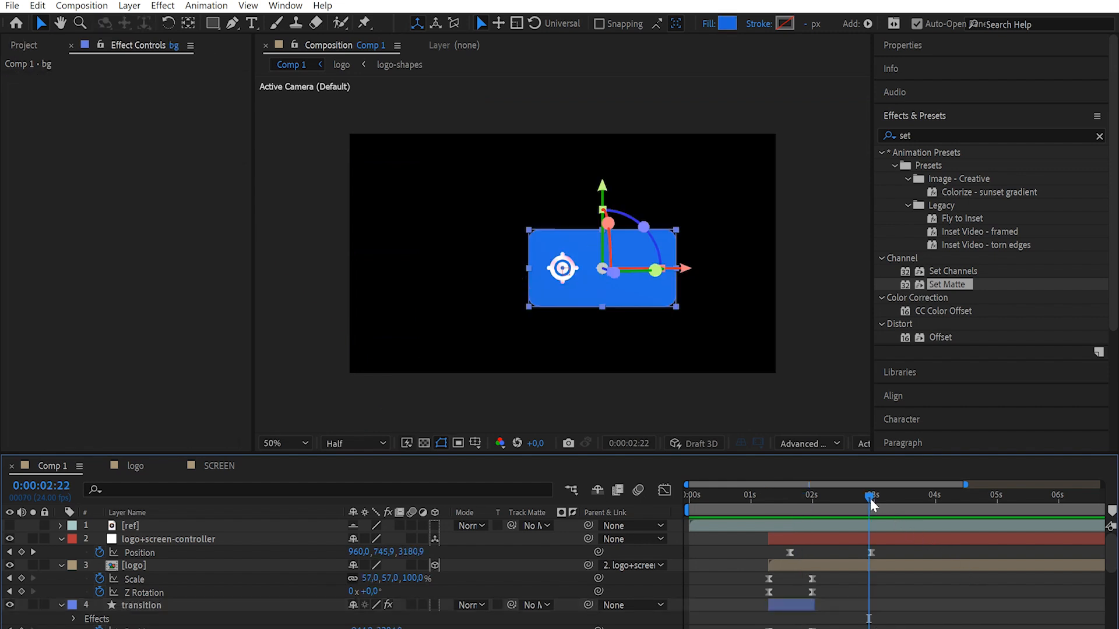
{"action": "left_click_drag", "start_coordinate": [872, 505], "coordinate": [873, 505]}
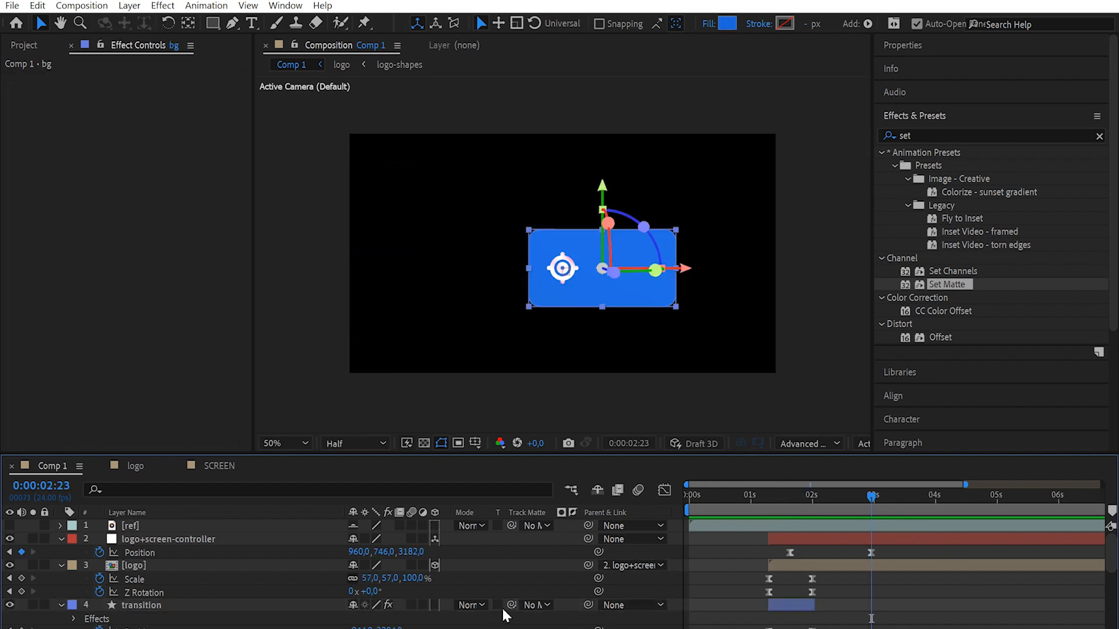
{"action": "left_click", "coordinate": [288, 542]}
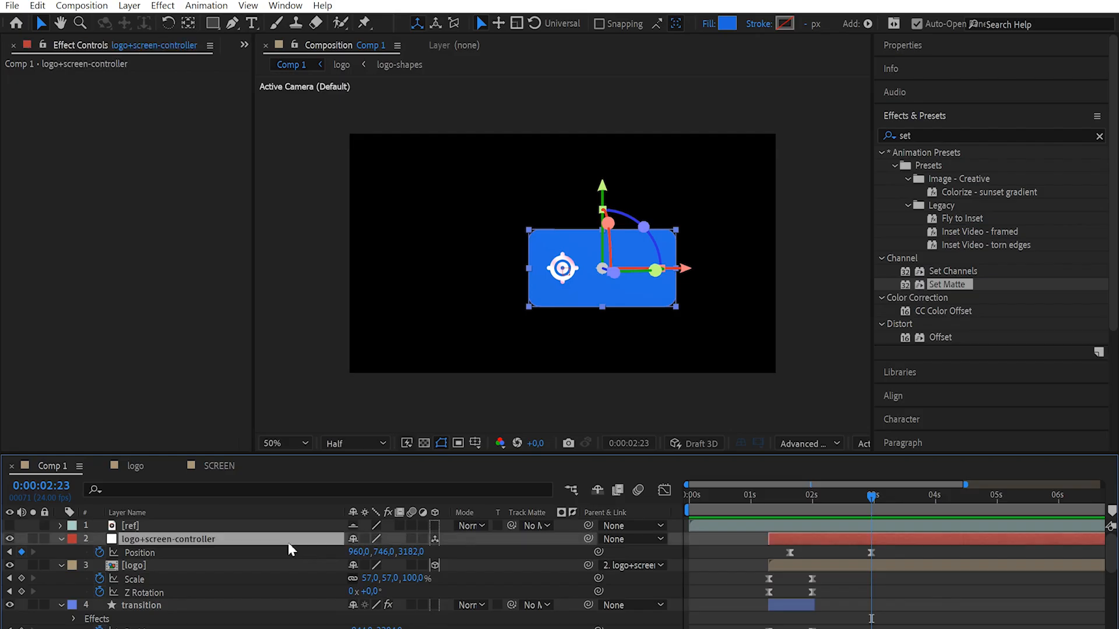
{"action": "mouse_move", "coordinate": [413, 554]}
{"action": "left_mouse_down"}
{"action": "mouse_move", "coordinate": [565, 556]}
{"action": "mouse_move", "coordinate": [412, 557]}
{"action": "left_mouse_up"}
{"action": "left_click", "coordinate": [412, 554]}
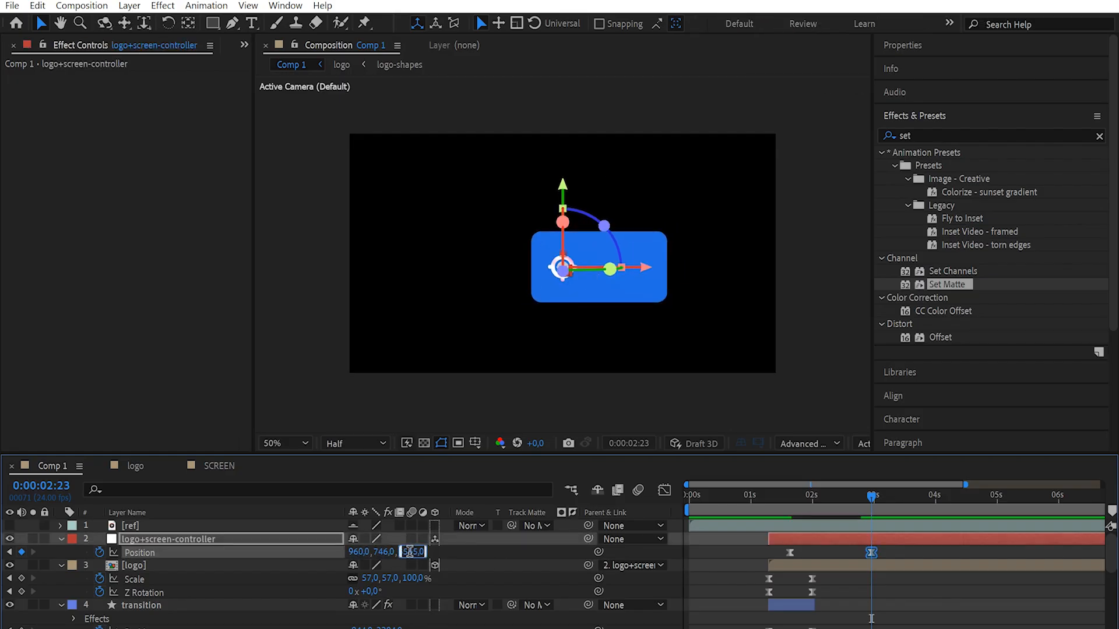
{"action": "type", "text": "500"}
{"action": "key", "text": "Return"}
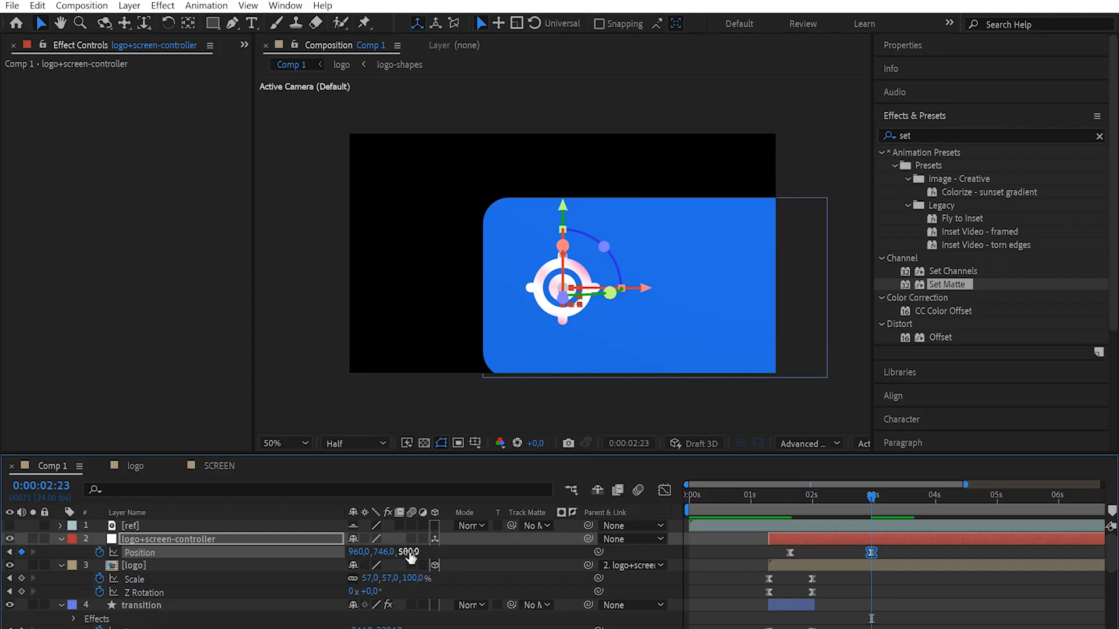
{"action": "key", "text": "6"}
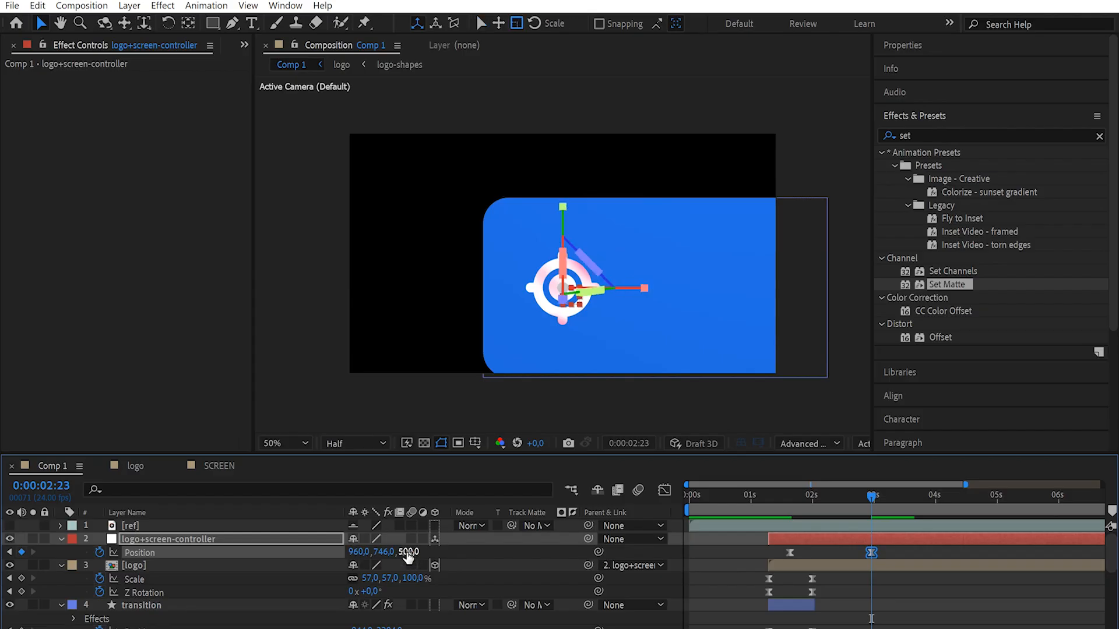
{"action": "left_click", "coordinate": [406, 552]}
{"action": "type", "text": "5000"}
{"action": "key", "text": "Return"}
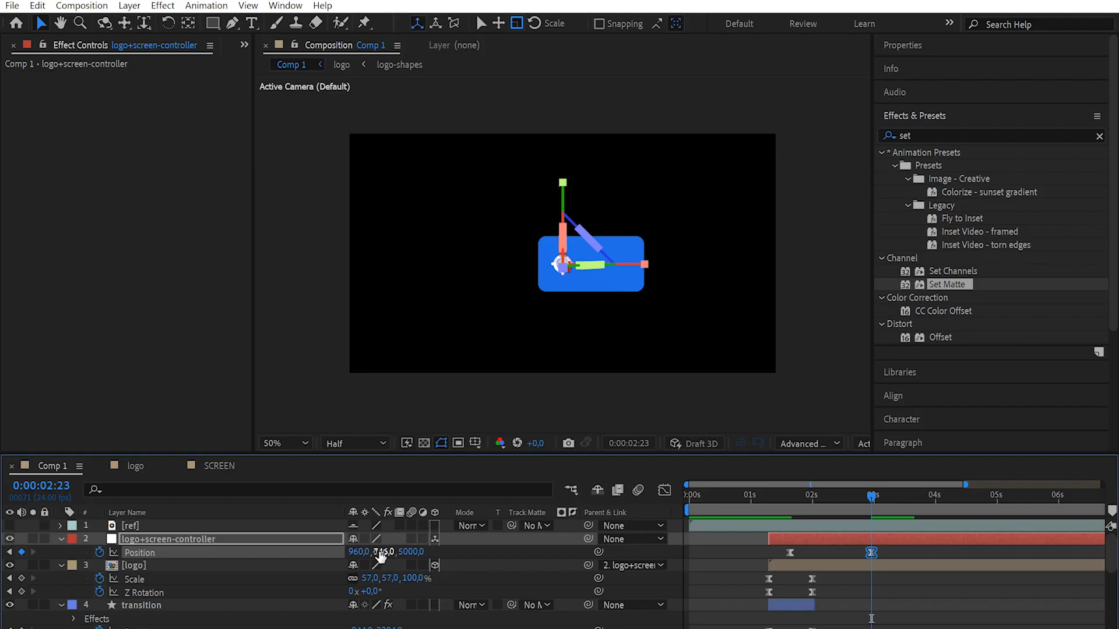
Step: Set the logo+screen-controller's ending Z position to 10000 and lower it to a Y position of about 2711
{"action": "left_click_drag", "start_coordinate": [428, 554], "coordinate": [655, 573]}
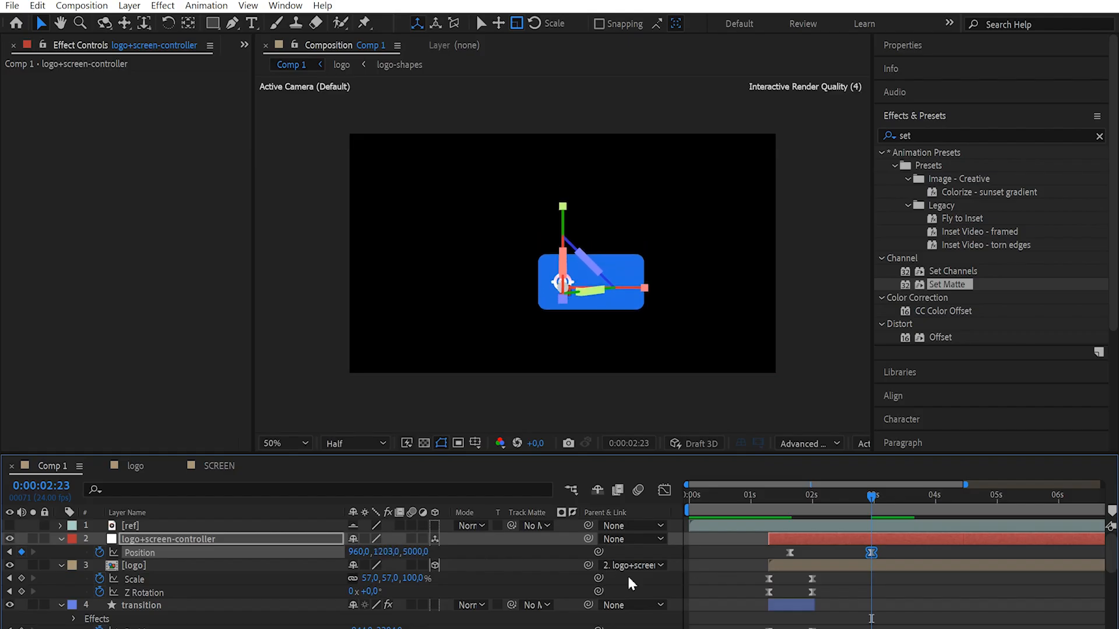
{"action": "left_click", "coordinate": [416, 554]}
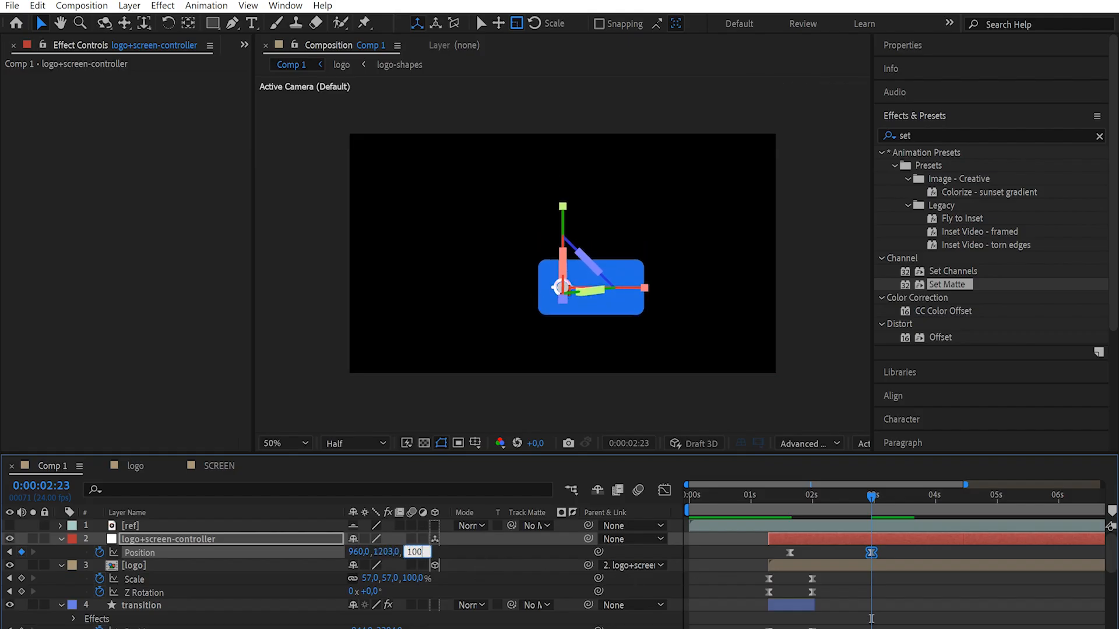
{"action": "type", "text": "10000"}
{"action": "key", "text": "Return"}
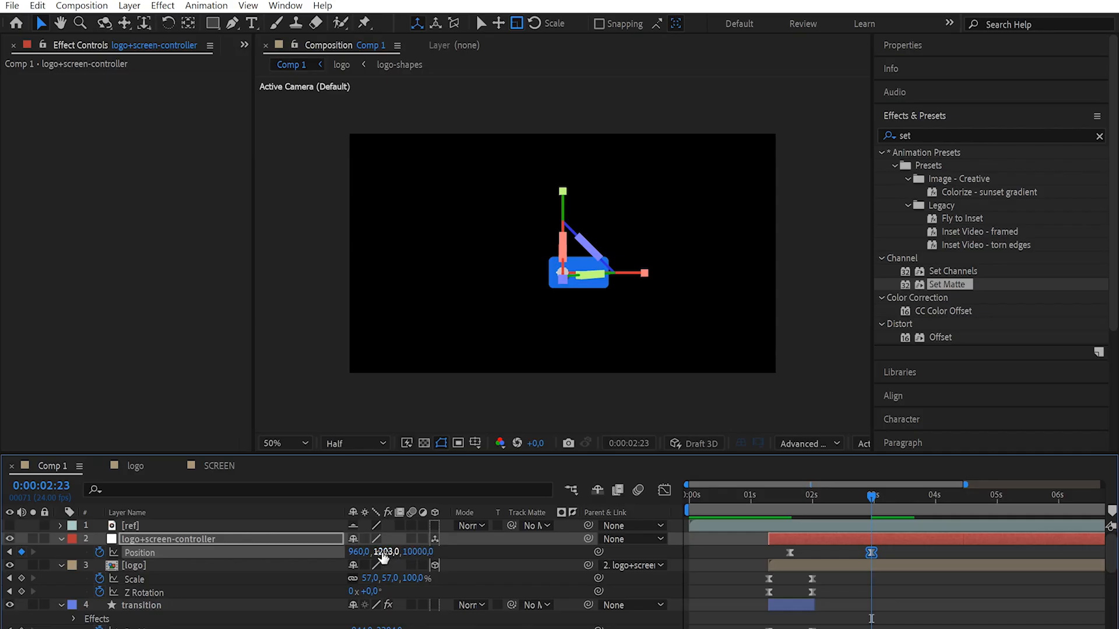
{"action": "left_click_drag", "start_coordinate": [384, 553], "coordinate": [887, 606]}
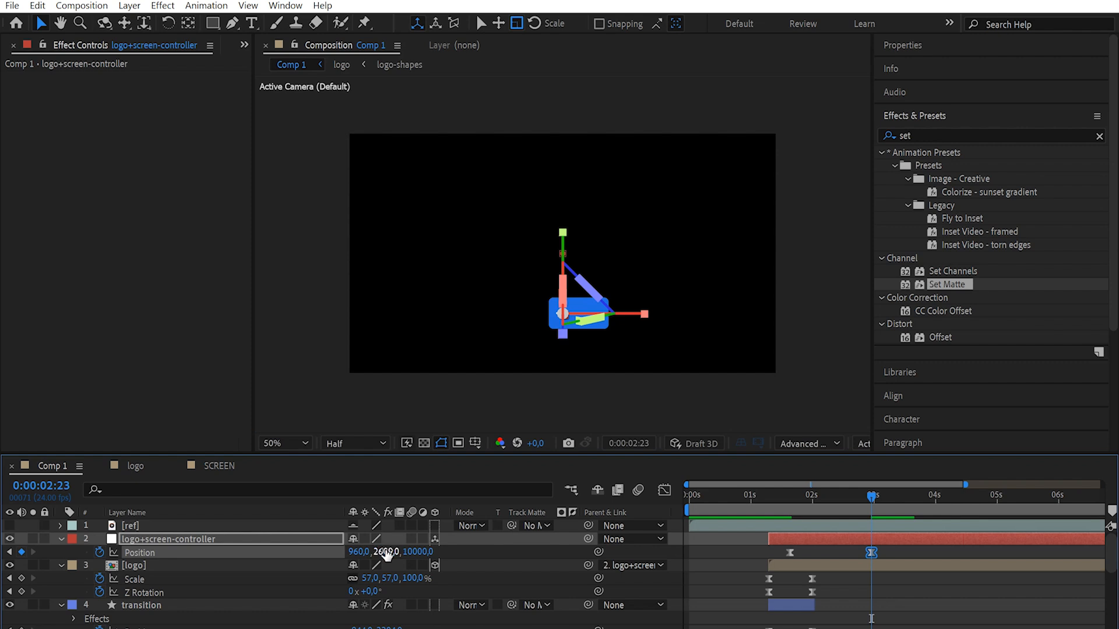
{"action": "left_click_drag", "start_coordinate": [390, 551], "coordinate": [462, 551]}
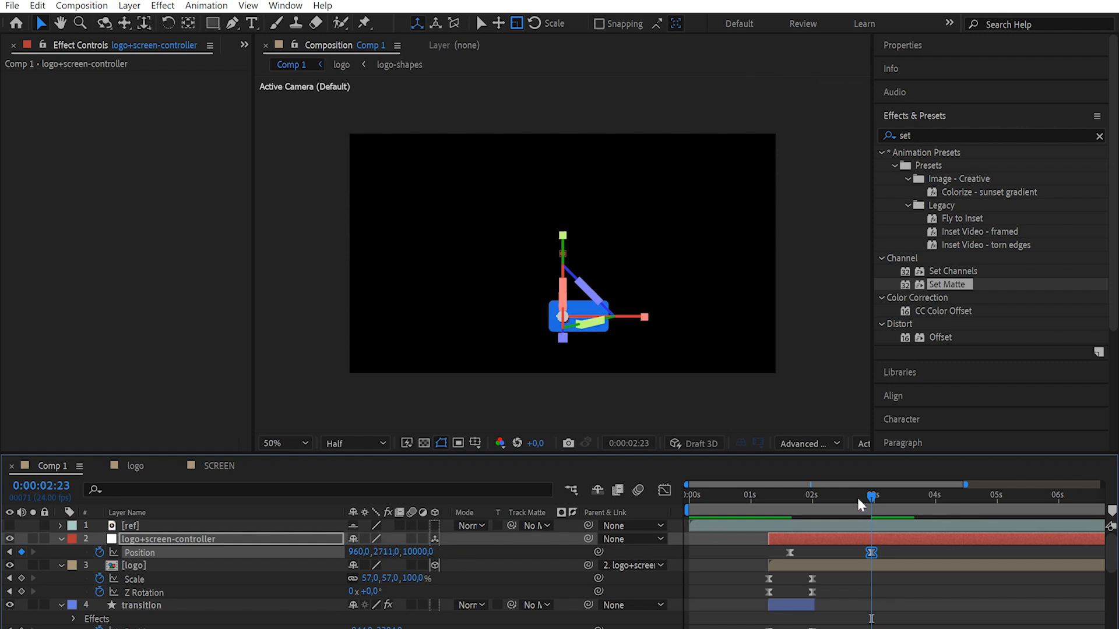
Step: Show the ref layer at 0:00:02:23 and set its opacity to 50%
{"action": "left_click_drag", "start_coordinate": [858, 497], "coordinate": [764, 494]}
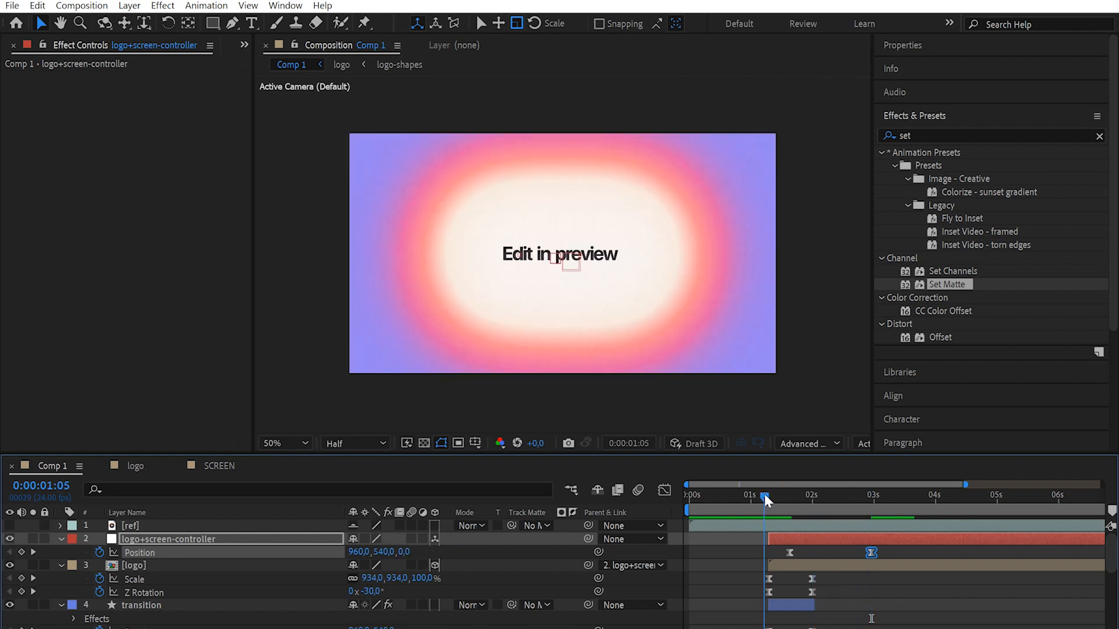
{"action": "left_click", "coordinate": [10, 526]}
{"action": "left_click", "coordinate": [868, 498]}
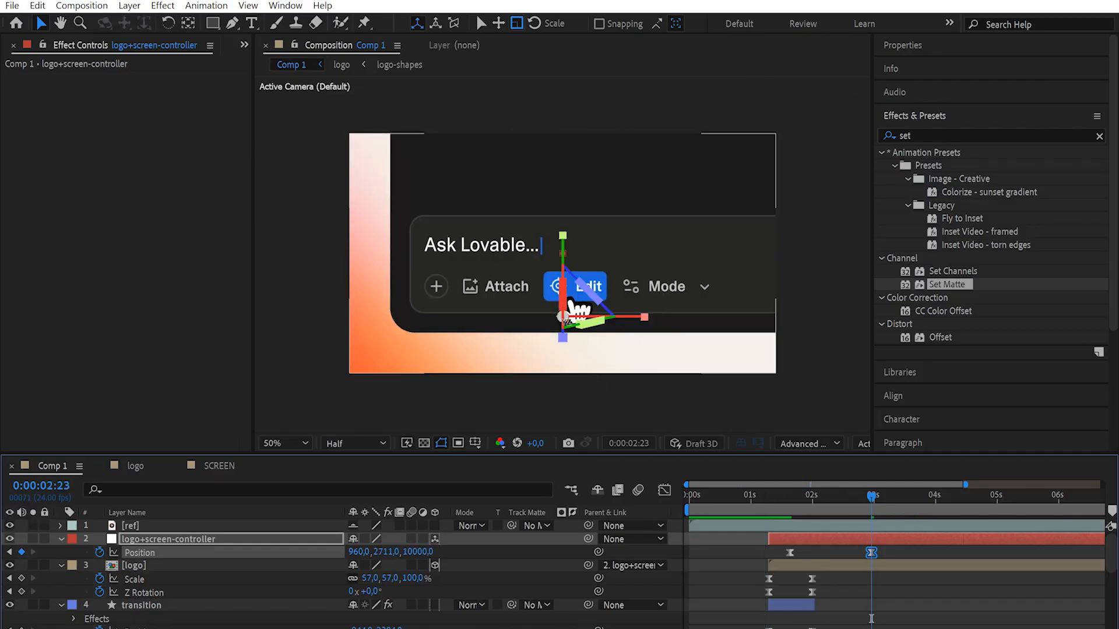
{"action": "left_click", "coordinate": [123, 526]}
{"action": "key", "text": "t"}
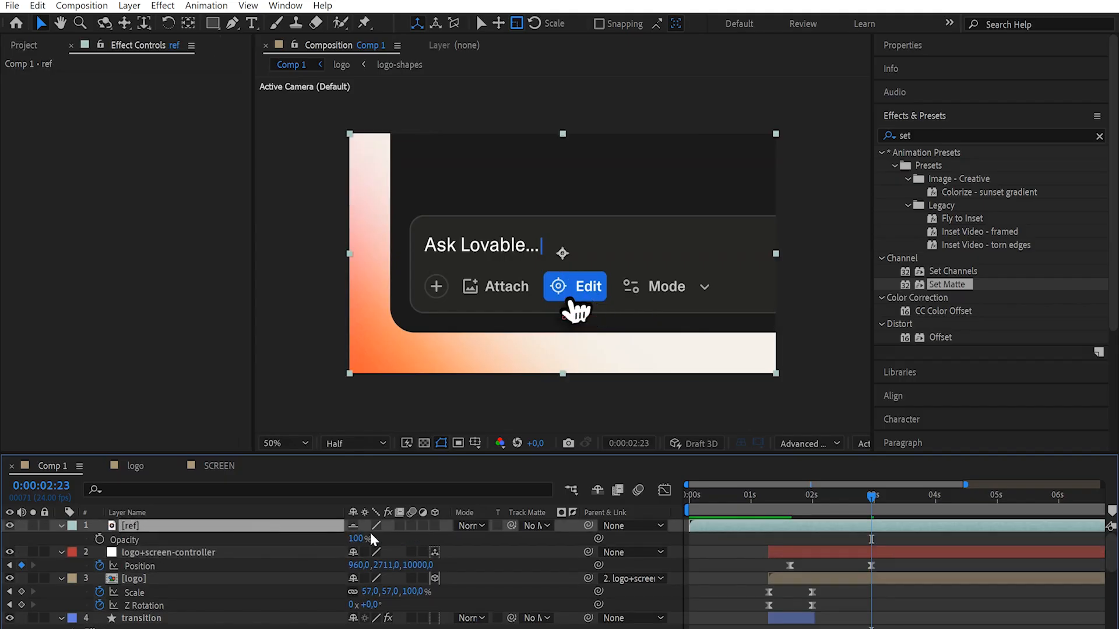
{"action": "left_click", "coordinate": [356, 539]}
{"action": "type", "text": "50"}
{"action": "key", "text": "Return"}
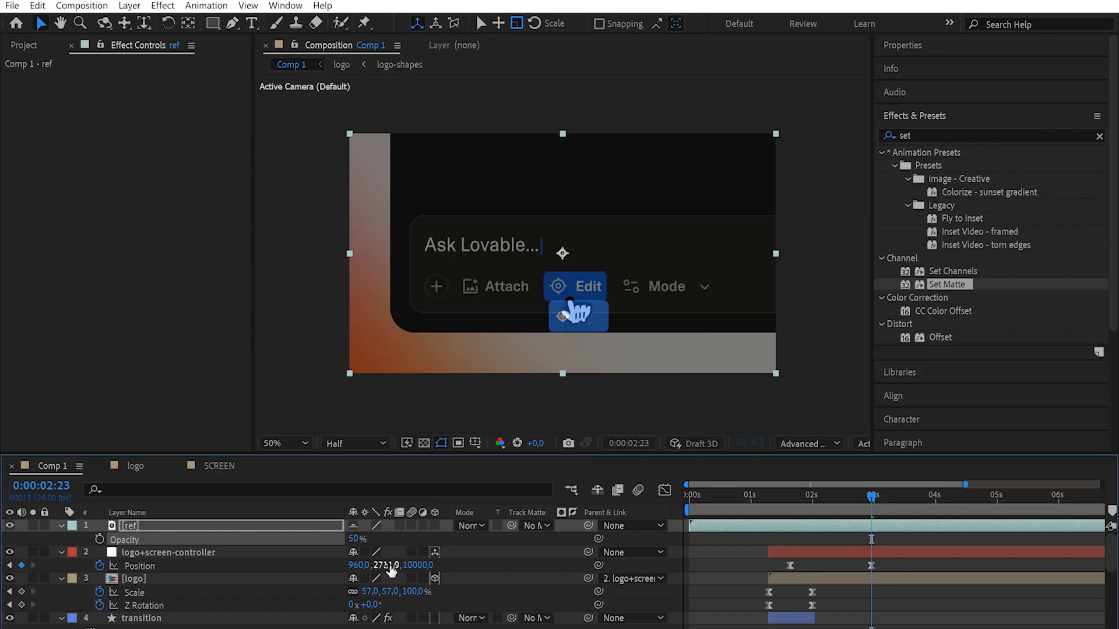
Step: Align the logo+screen-controller with the reference's Edit button at X 810, Y 1697, and preview the motion with the ref layer hidden
{"action": "left_click_drag", "start_coordinate": [386, 566], "coordinate": [30, 418]}
{"action": "left_click_drag", "start_coordinate": [310, 528], "coordinate": [173, 476]}
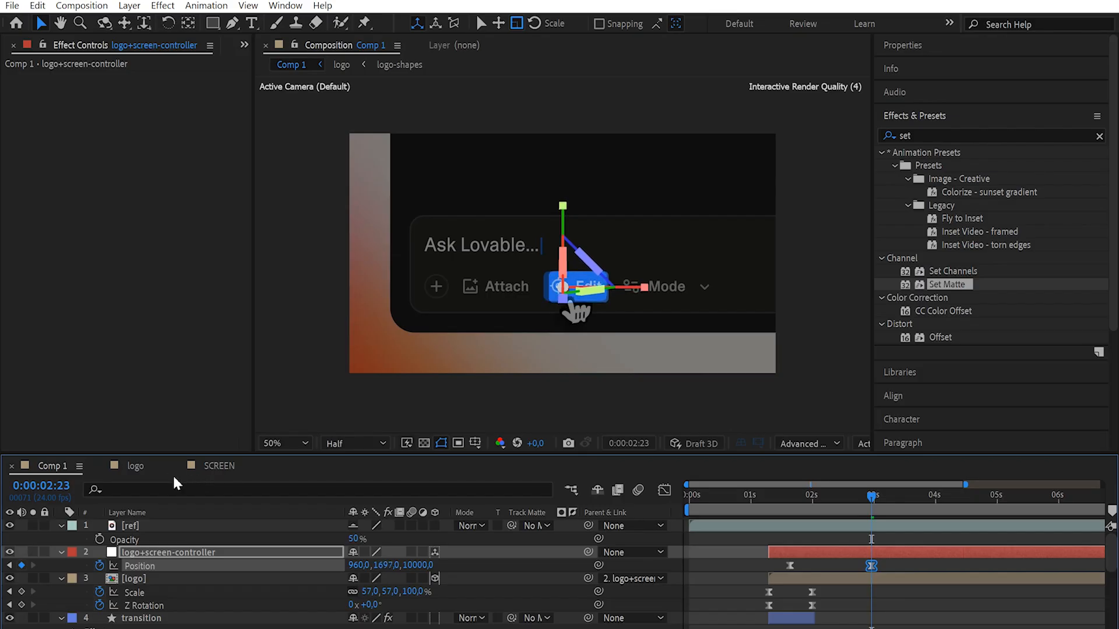
{"action": "left_click_drag", "start_coordinate": [356, 565], "coordinate": [232, 554]}
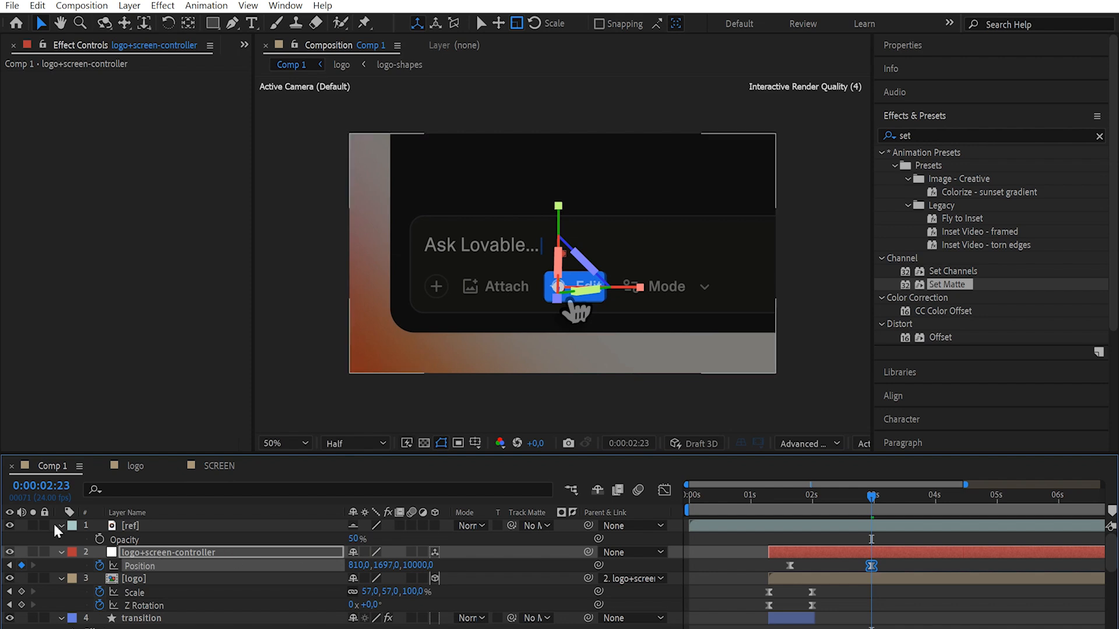
{"action": "left_click", "coordinate": [9, 526]}
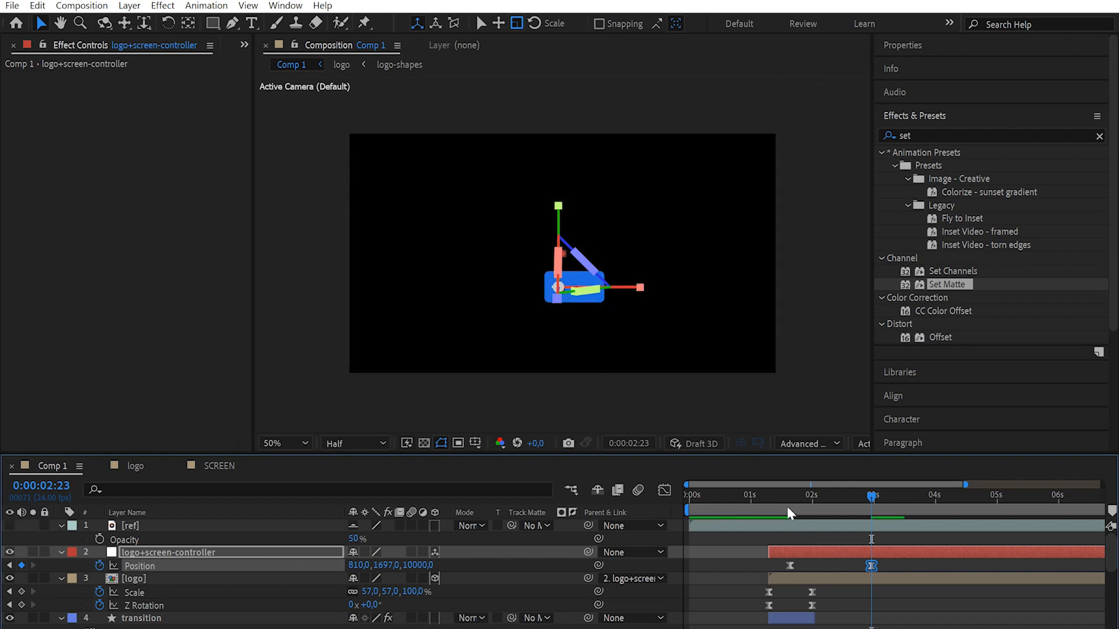
{"action": "left_click", "coordinate": [764, 496]}
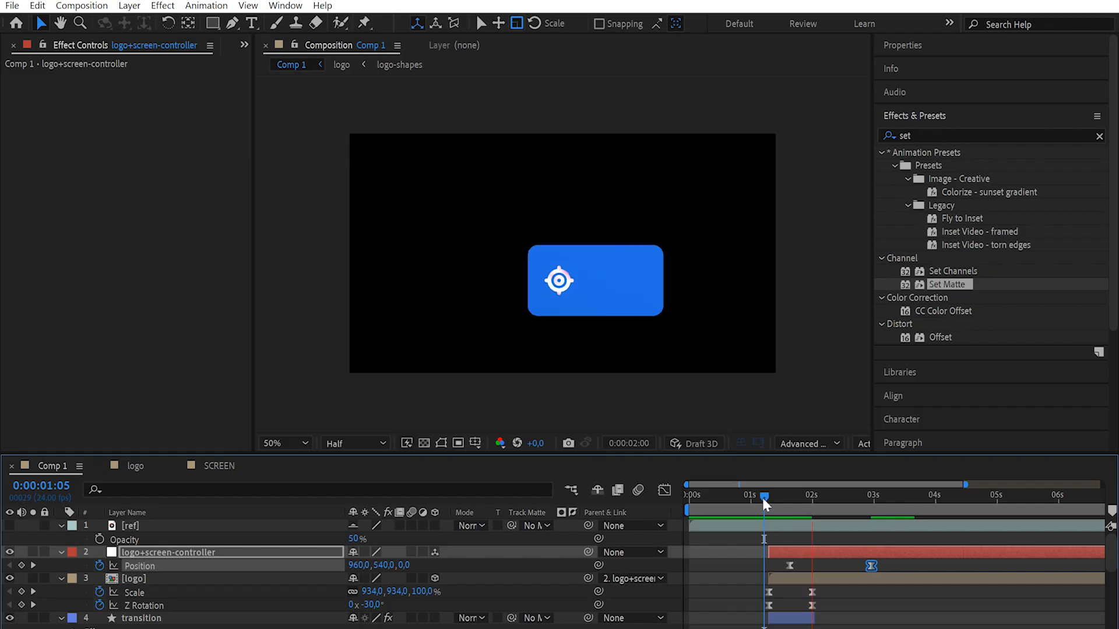
{"action": "key", "text": "space"}
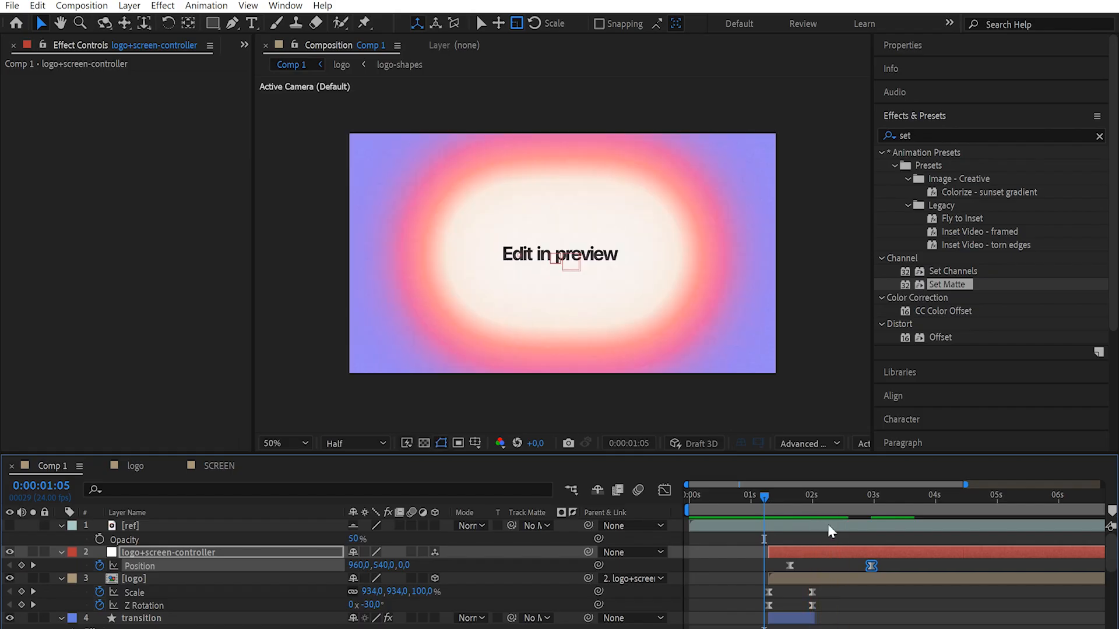
Step: Set the incoming and outgoing velocity influence of both logo+screen-controller Position keyframes to 100%
{"action": "left_click", "coordinate": [789, 566], "text": "shift"}
{"action": "right_click", "coordinate": [790, 565]}
{"action": "left_click", "coordinate": [826, 538]}
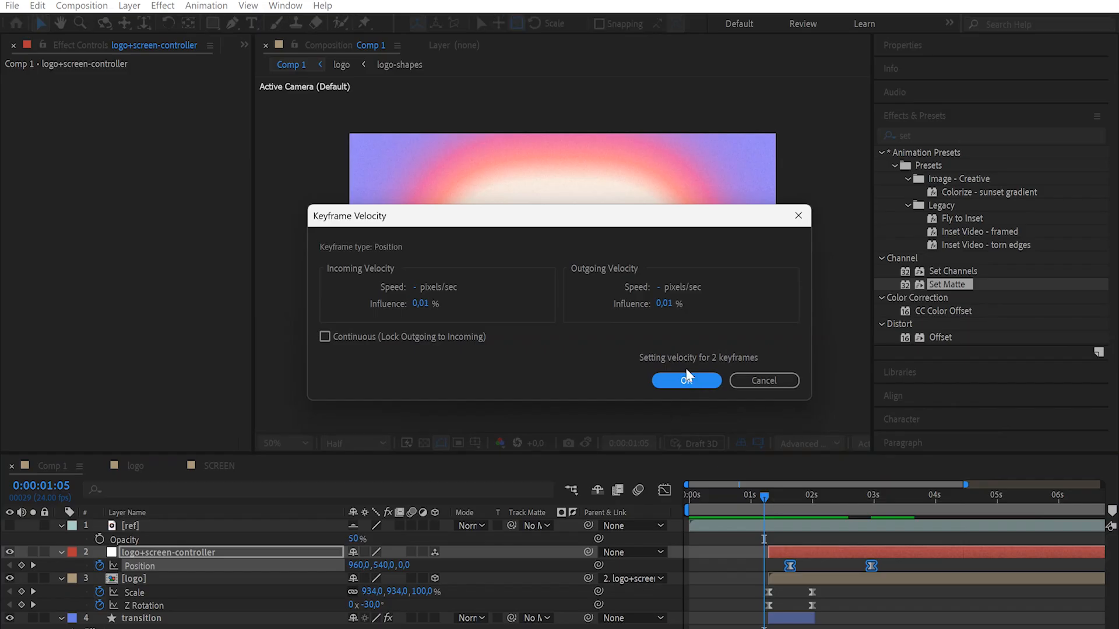
{"action": "left_click", "coordinate": [420, 306]}
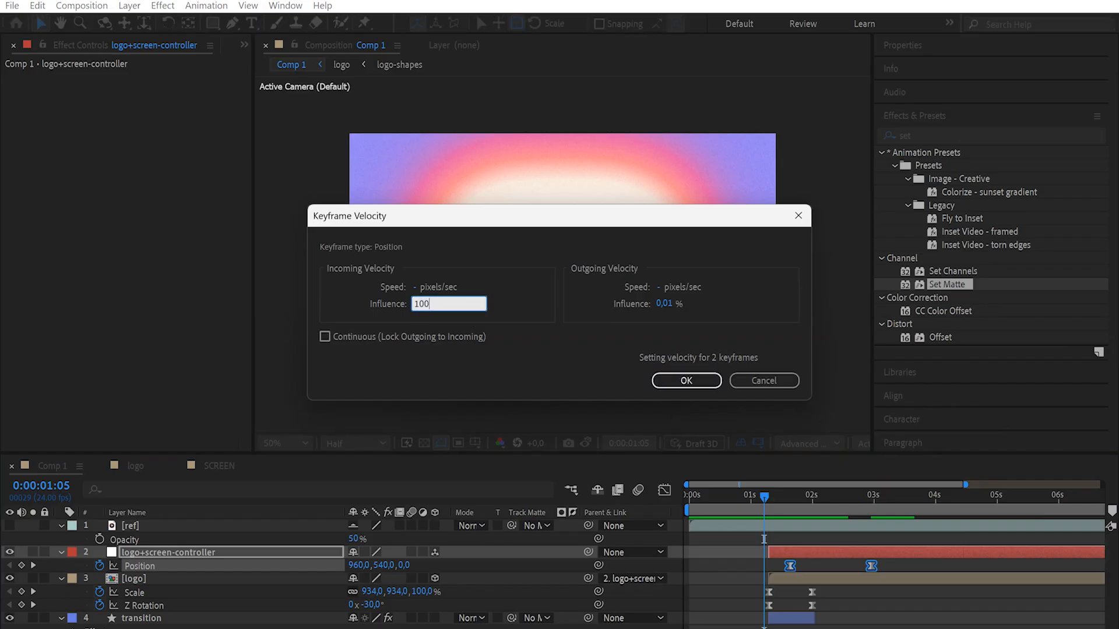
{"action": "type", "text": "100"}
{"action": "left_click", "coordinate": [664, 304]}
{"action": "type", "text": "100"}
{"action": "key", "text": "Return"}
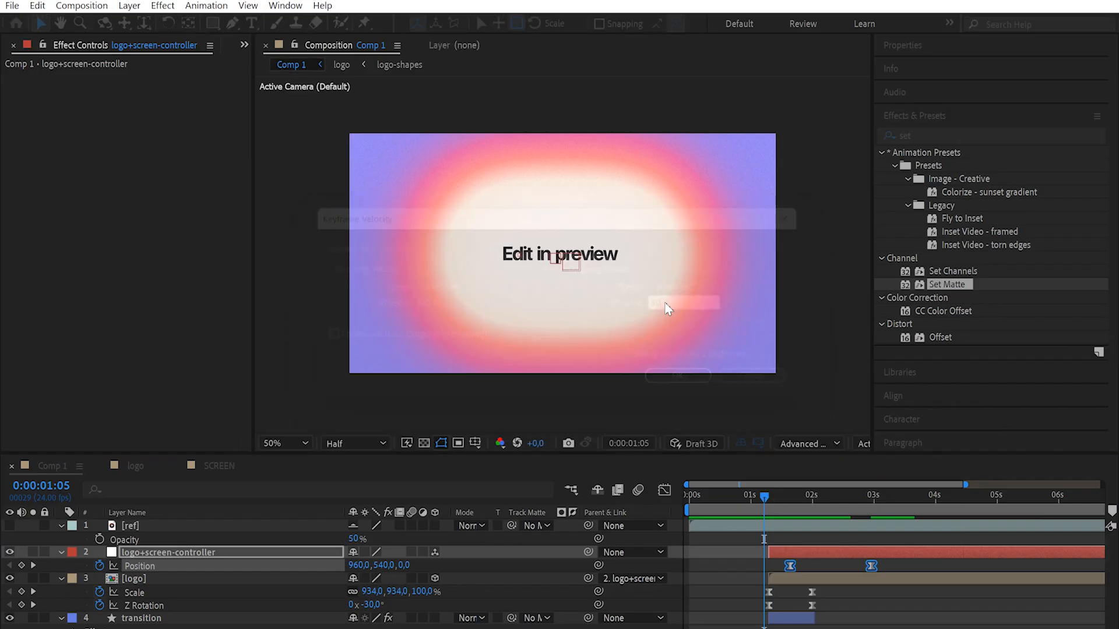
Step: Play the animation from the beginning to check the smoothed movement of the logo and its background
{"action": "left_click", "coordinate": [708, 503]}
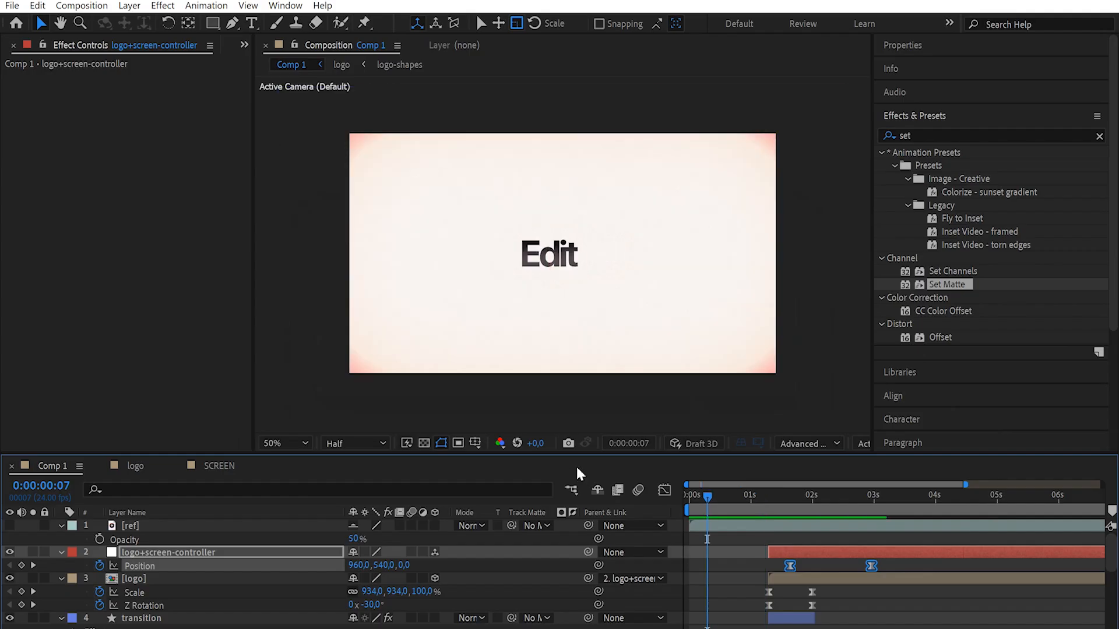
{"action": "key", "text": "space"}
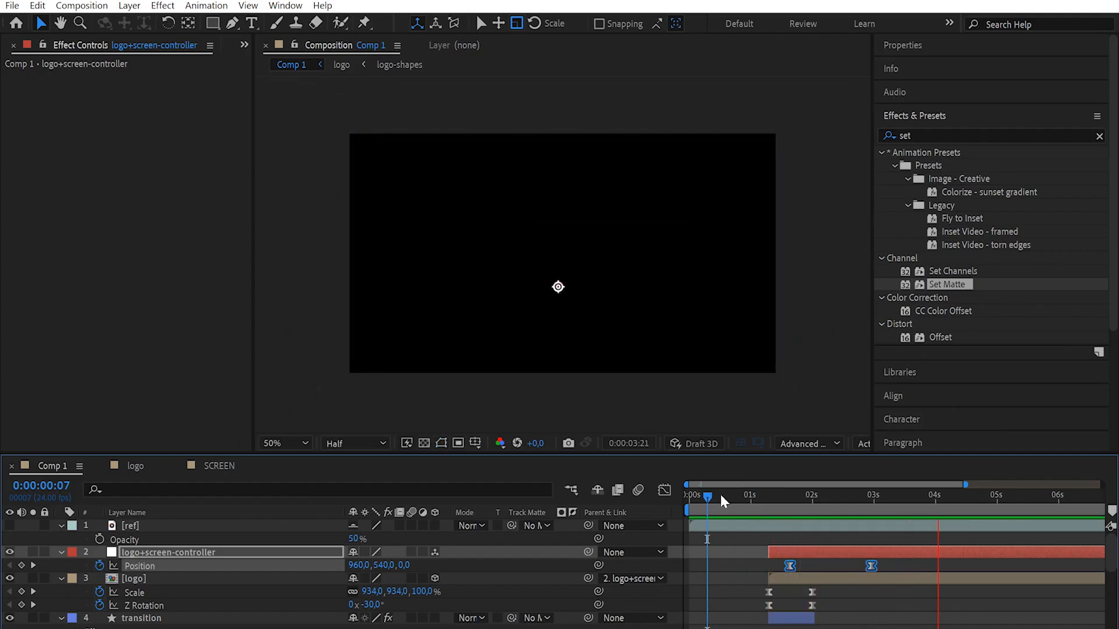
{"action": "key", "text": "space"}
{"action": "key", "text": "Home"}
{"action": "key", "text": "space"}
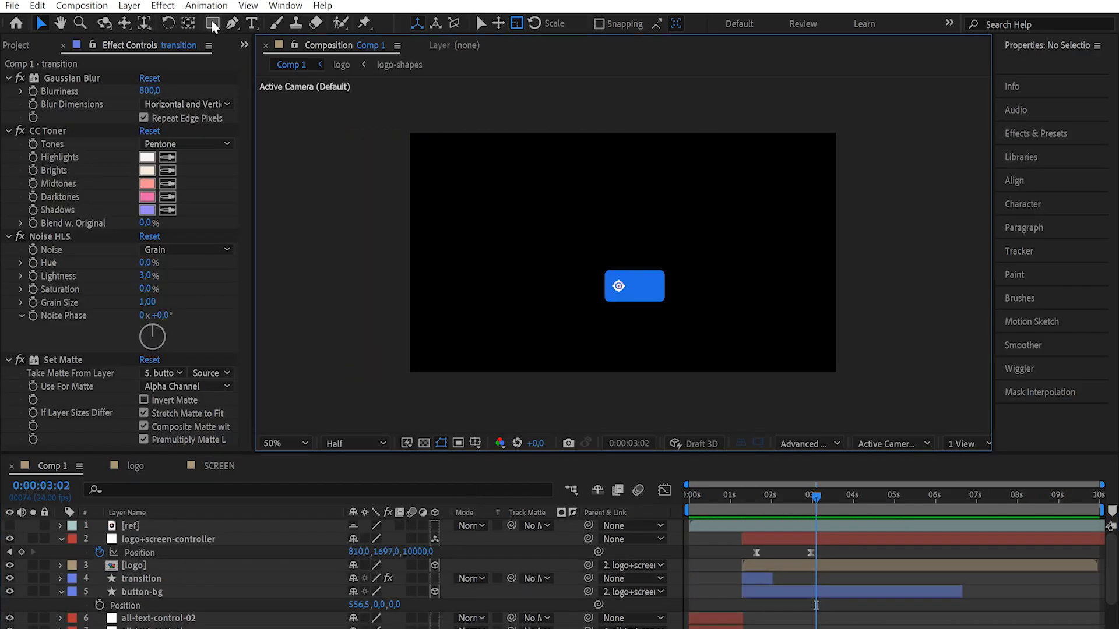
Step: Create a rectangle shape layer covering the whole composition and rename it screen
{"action": "left_click", "coordinate": [212, 23]}
{"action": "double_click", "coordinate": [212, 23]}
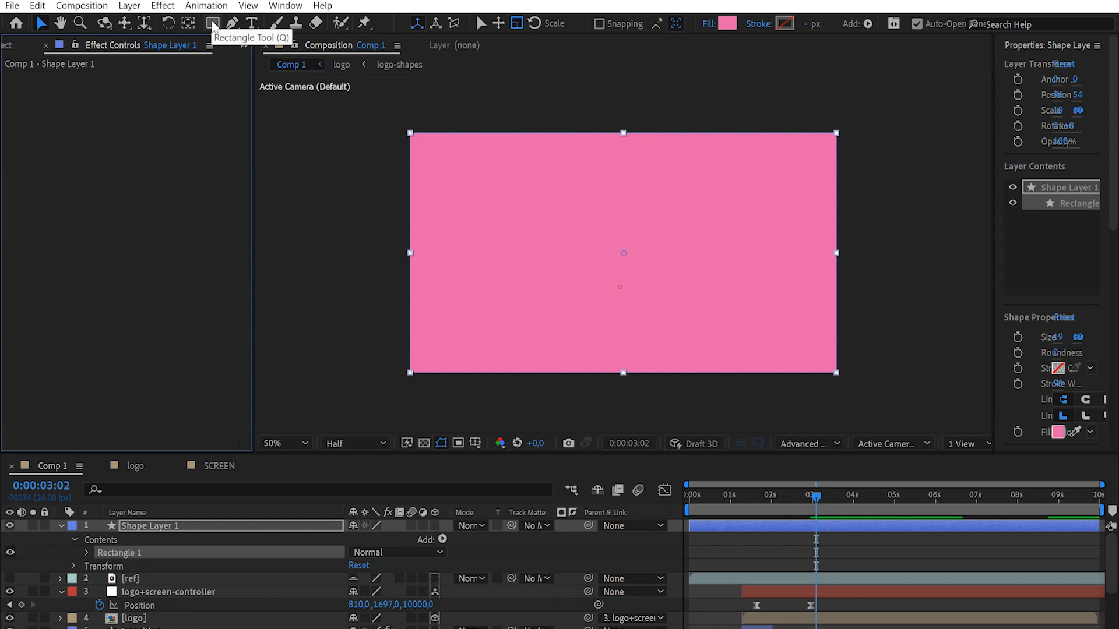
{"action": "key", "text": "Return"}
{"action": "type", "text": "screen"}
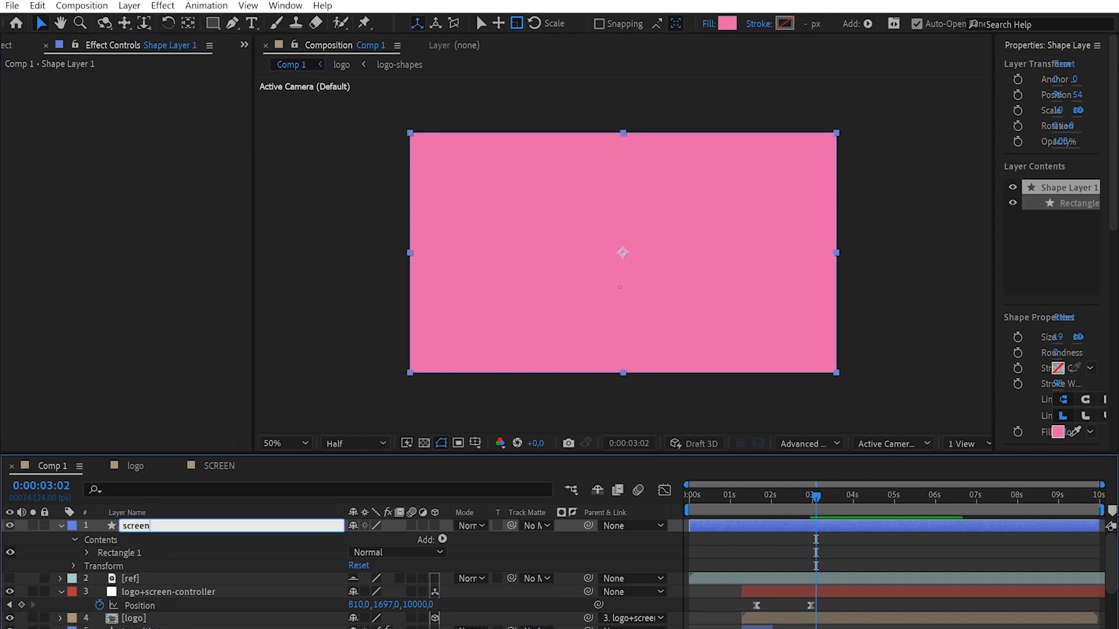
{"action": "key", "text": "Return"}
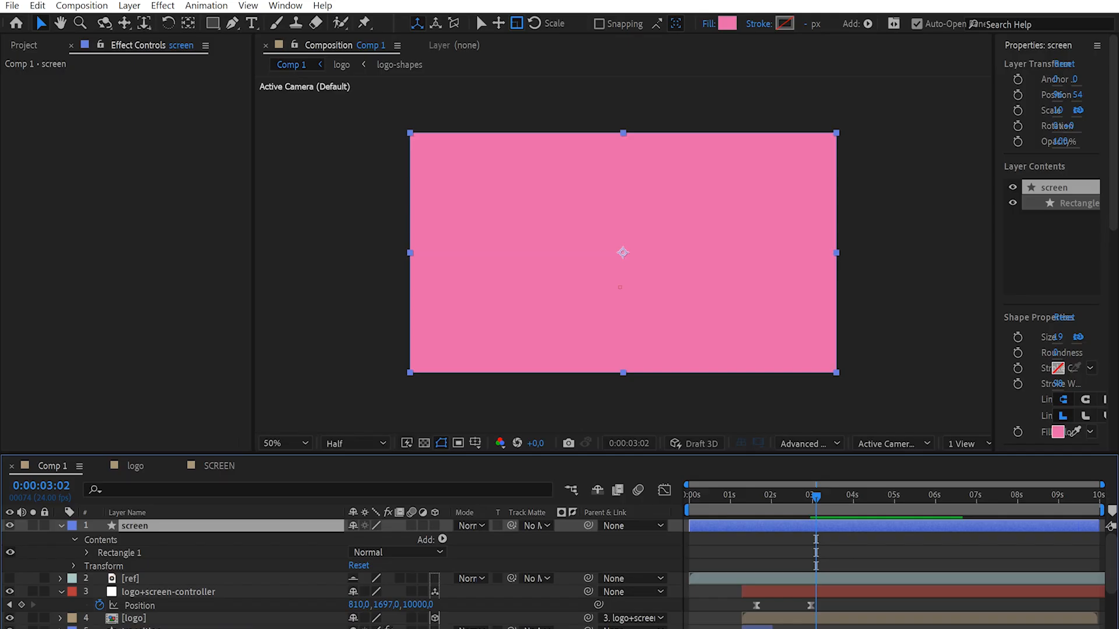
Step: Move the screen layer directly below button-bg in the layer stack and make it a 3D layer
{"action": "key", "text": "ctrl+shift+bracketleft"}
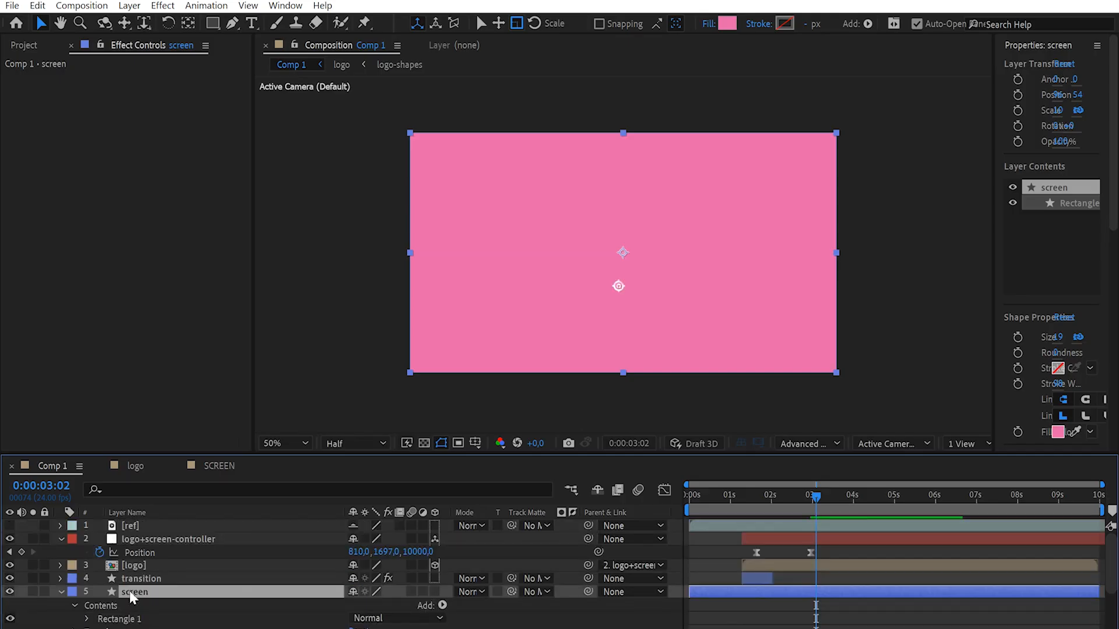
{"action": "key", "text": "ctrl+bracketleft"}
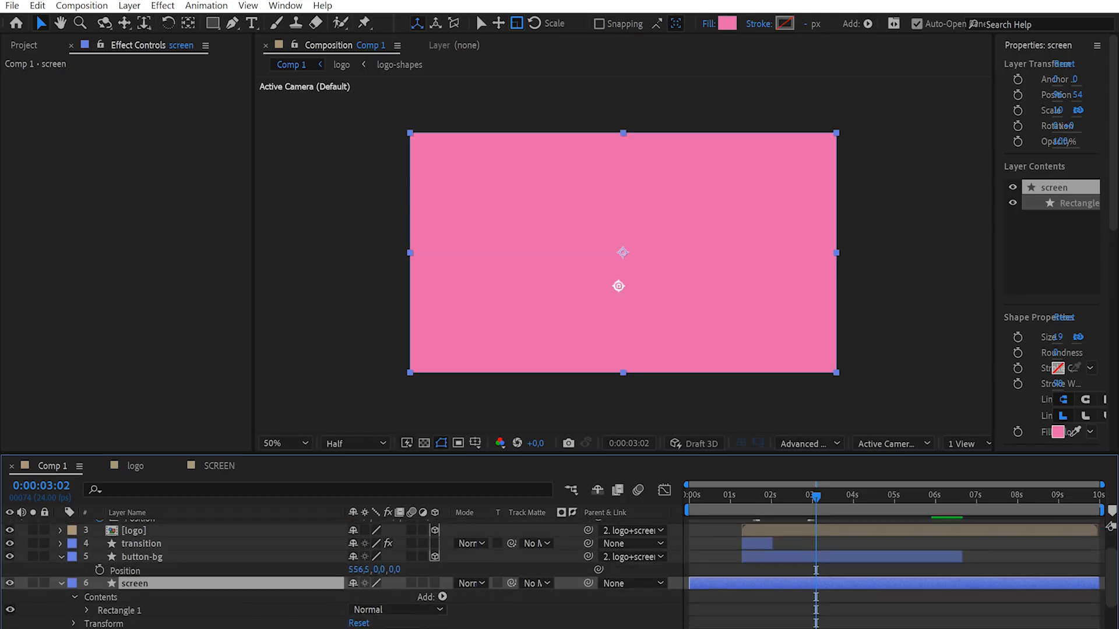
{"action": "left_click", "coordinate": [435, 583]}
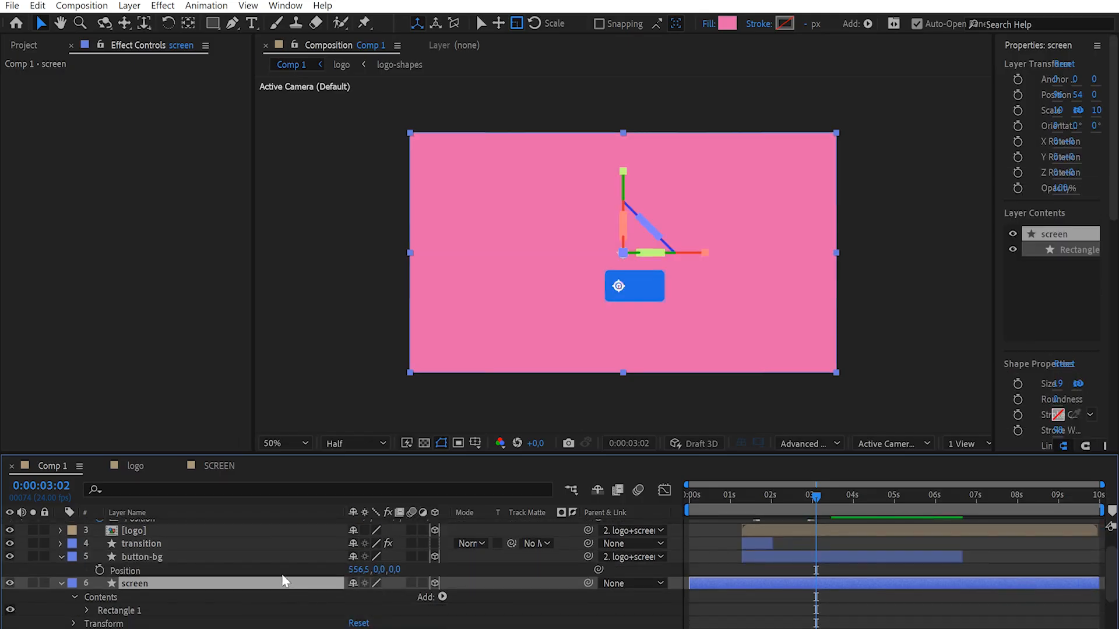
{"action": "scroll", "coordinate": [282, 580], "scroll_direction": "up", "scroll_amount": 2}
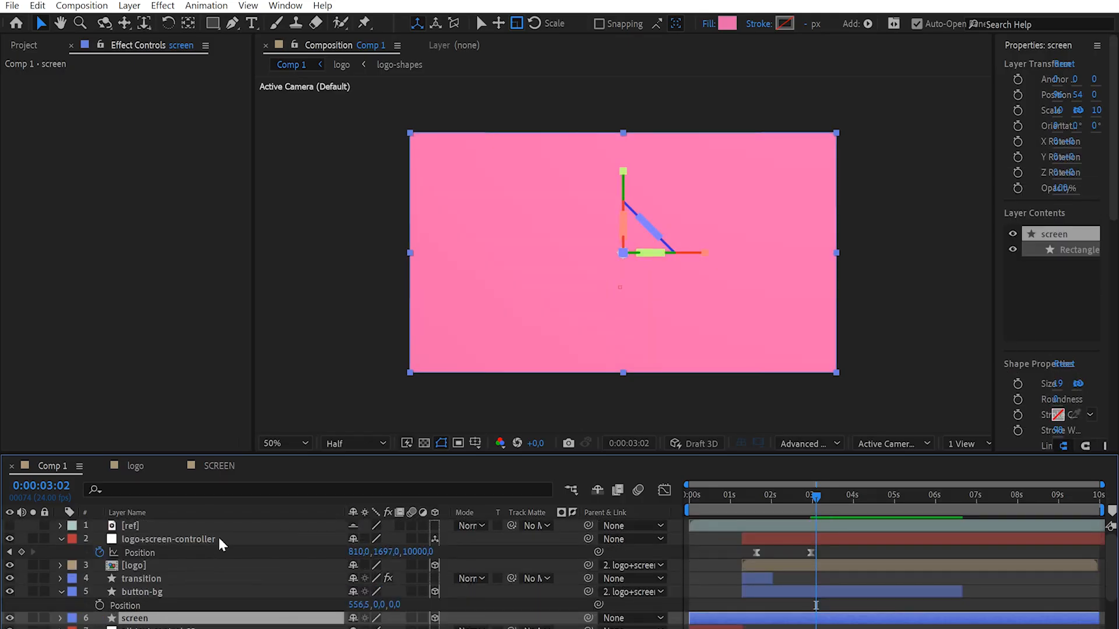
Step: Narrow the screen layer's rectangle to a size of 1531 by 1080 with its proportions unlinked
{"action": "key", "text": "ctrl+f"}
{"action": "type", "text": "si"}
{"action": "left_click", "coordinate": [352, 624]}
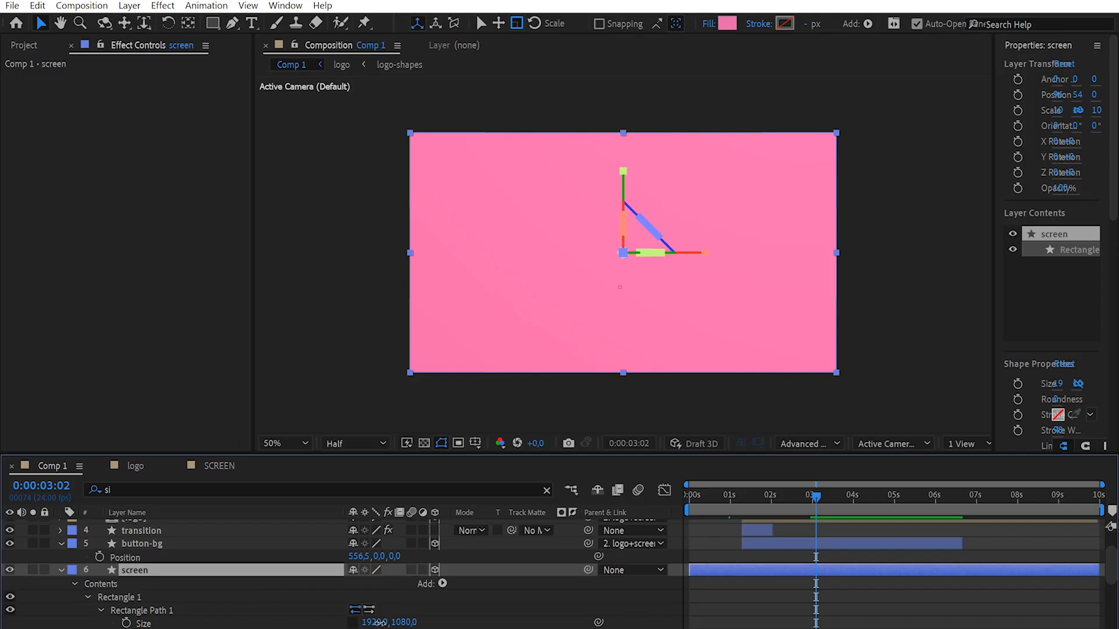
{"action": "left_click_drag", "start_coordinate": [379, 623], "coordinate": [174, 623]}
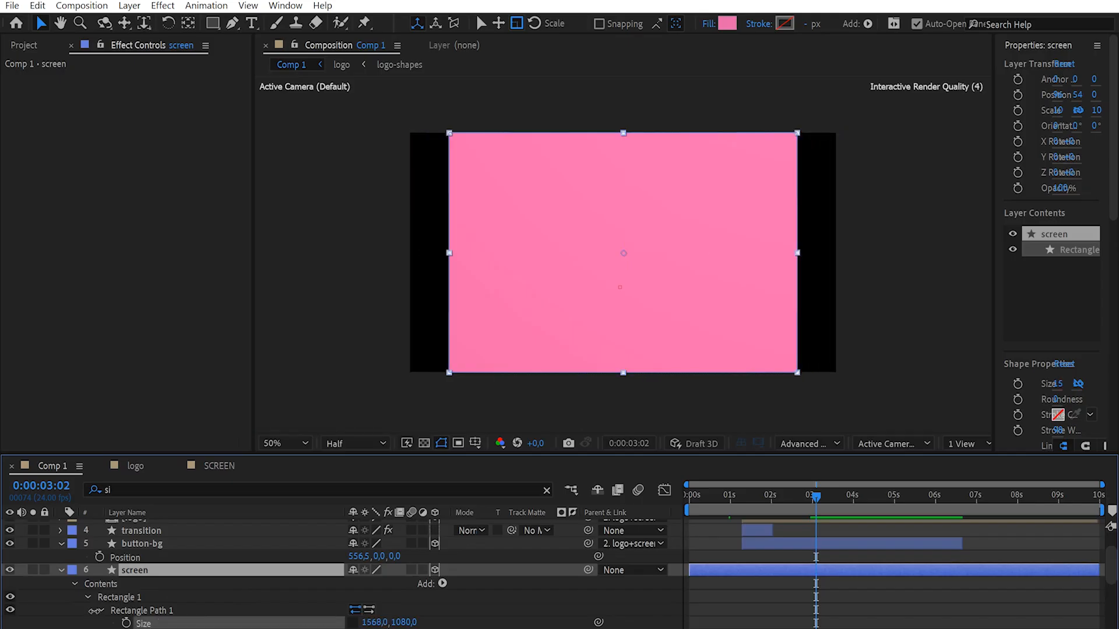
{"action": "left_click_drag", "start_coordinate": [86, 611], "coordinate": [74, 605]}
{"action": "left_click", "coordinate": [119, 598]}
{"action": "left_click", "coordinate": [146, 570]}
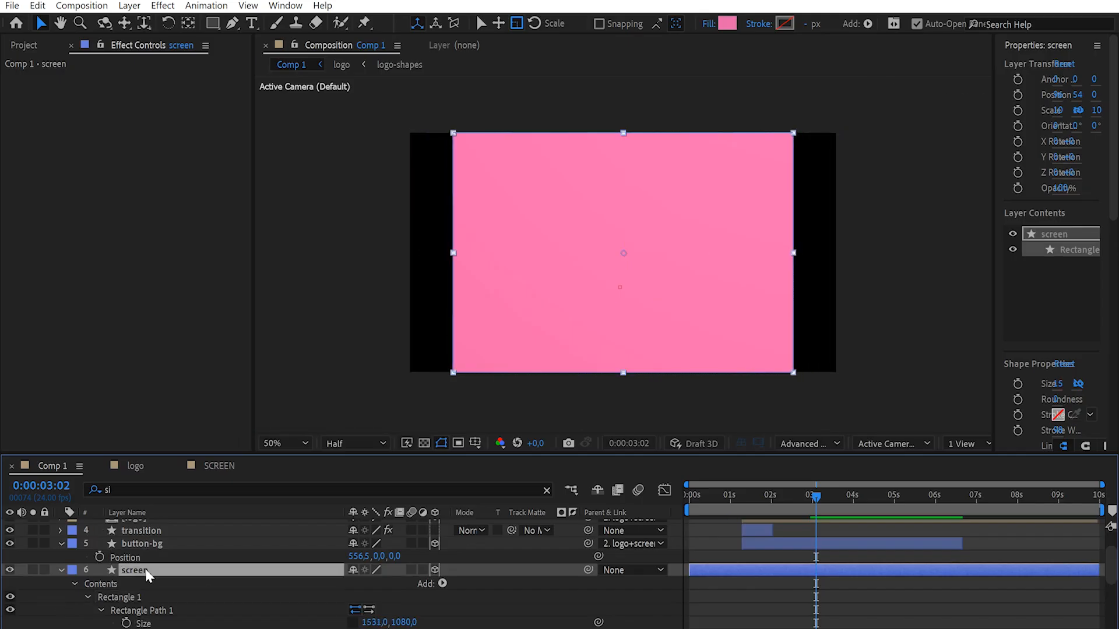
Step: Set the roundness of the screen layer's rectangle to 25
{"action": "left_click", "coordinate": [122, 486]}
{"action": "type", "text": "roun"}
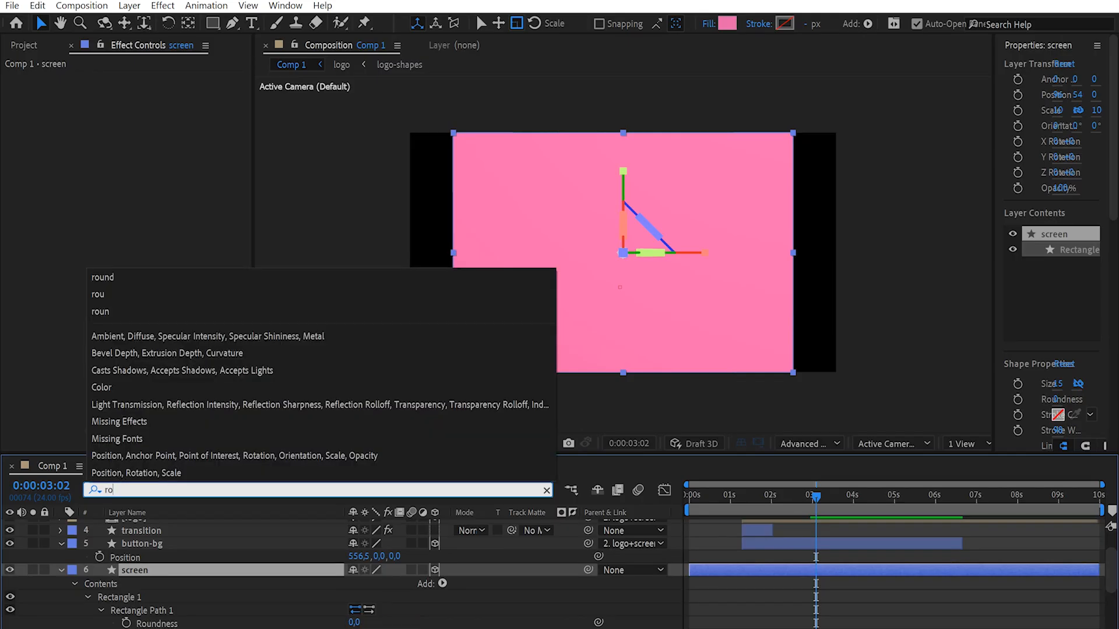
{"action": "left_click", "coordinate": [358, 622]}
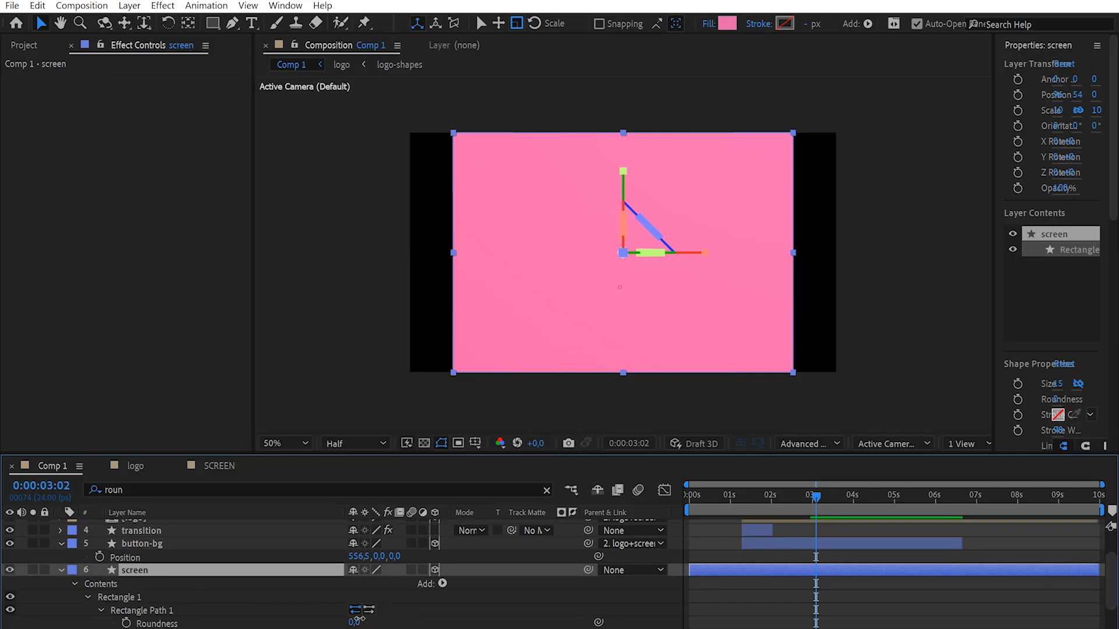
{"action": "left_click_drag", "start_coordinate": [359, 622], "coordinate": [444, 603]}
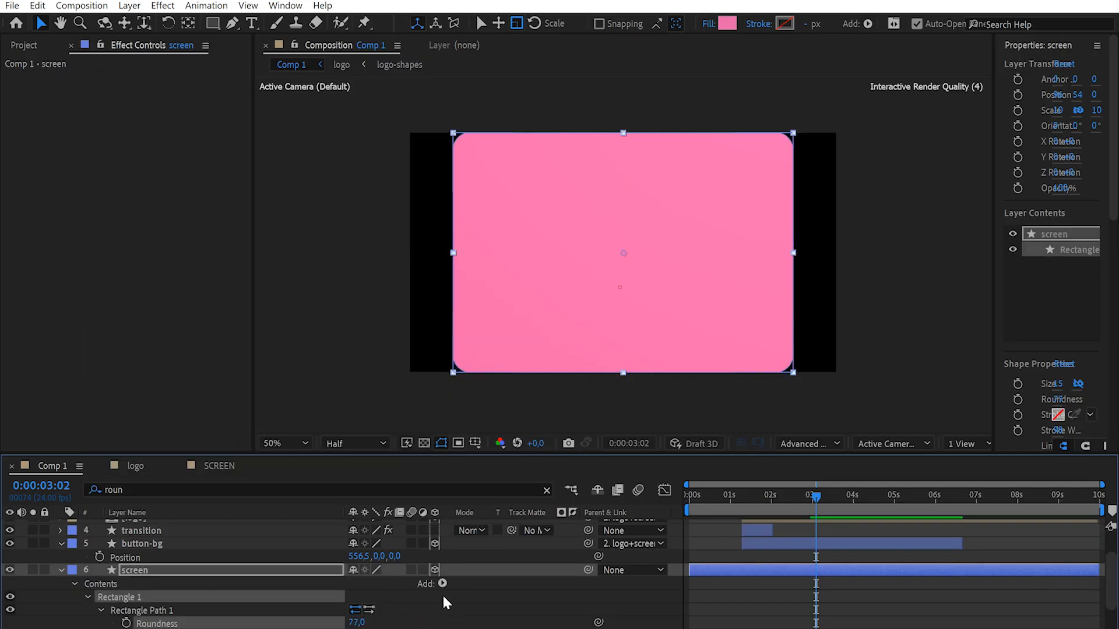
{"action": "left_click", "coordinate": [355, 623]}
{"action": "type", "text": "25"}
{"action": "key", "text": "Return"}
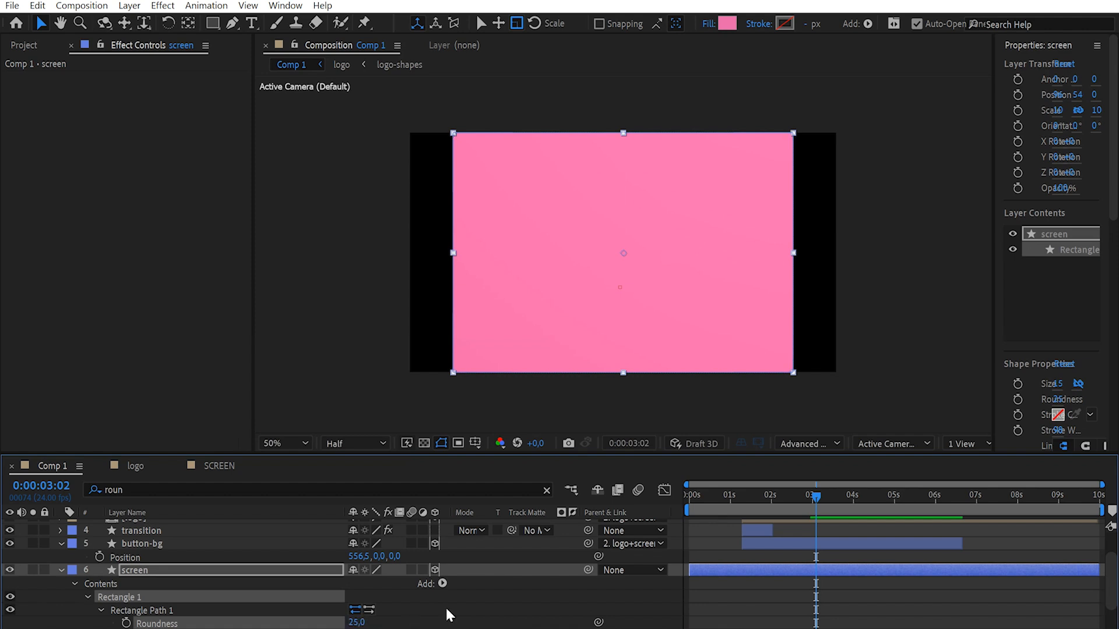
{"action": "left_click", "coordinate": [445, 607]}
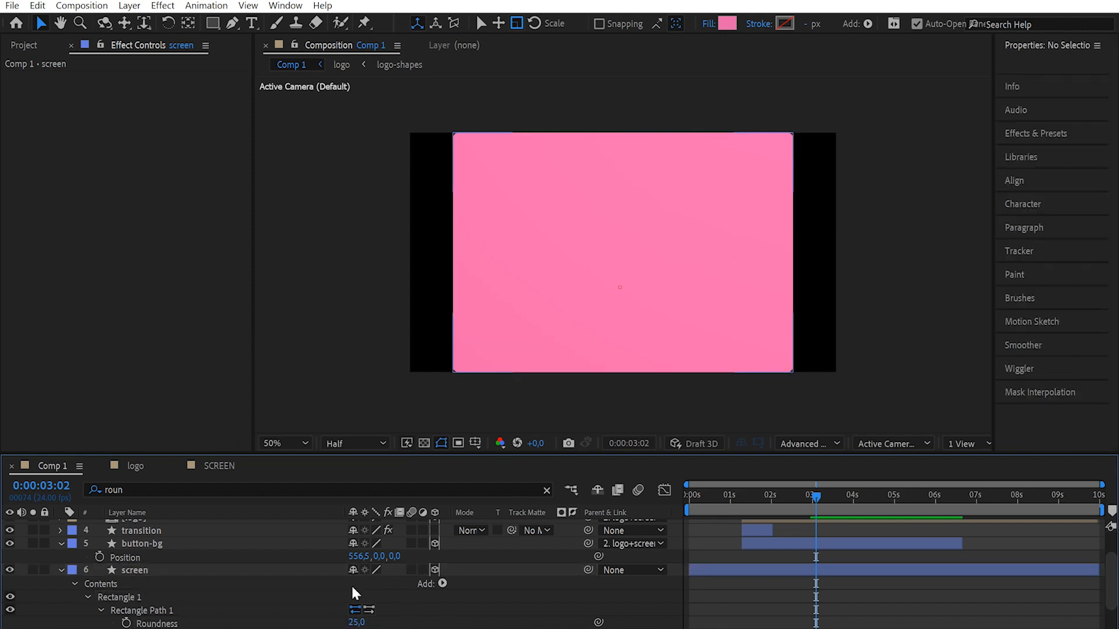
Step: At 0:00:01:09, before the controller starts moving, parent the screen layer to logo+screen-controller
{"action": "left_click", "coordinate": [141, 568]}
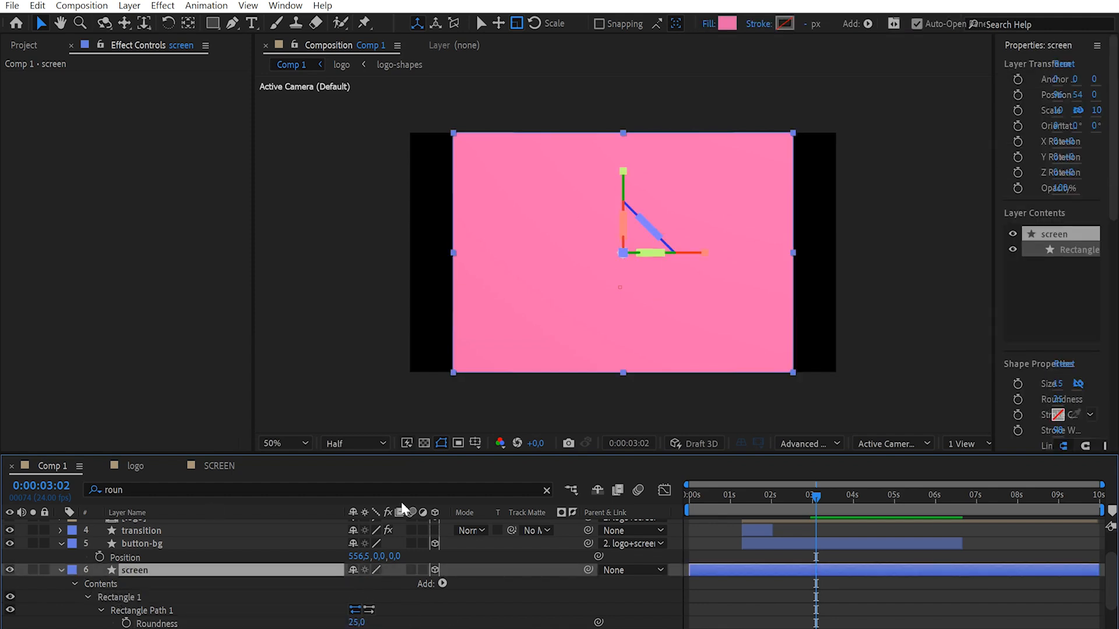
{"action": "key", "text": "p"}
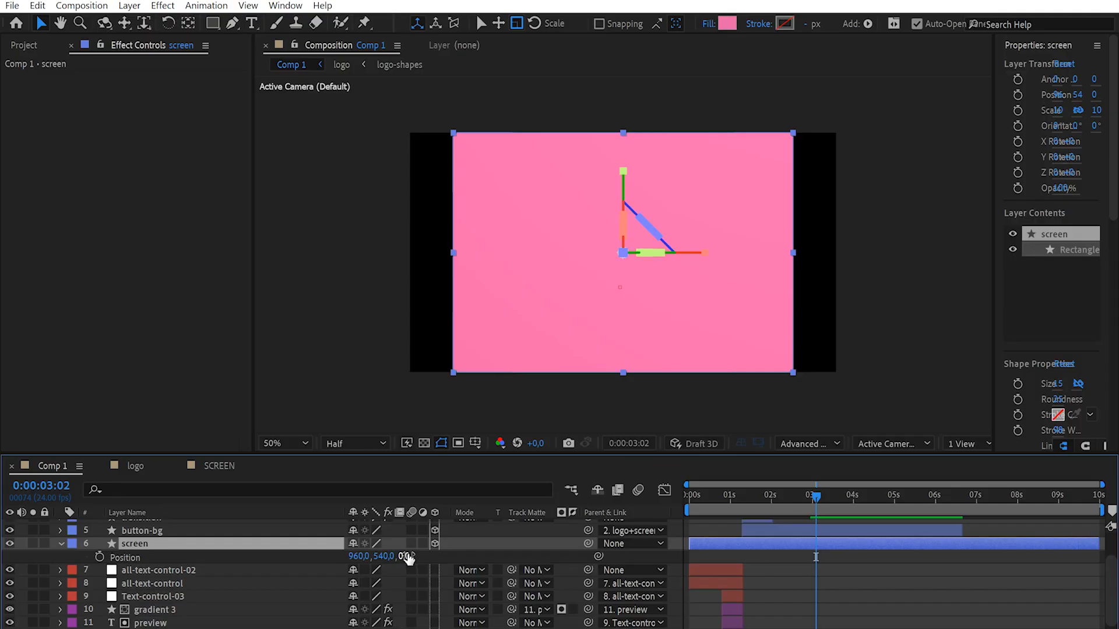
{"action": "scroll", "coordinate": [279, 568], "scroll_direction": "up", "scroll_amount": 3}
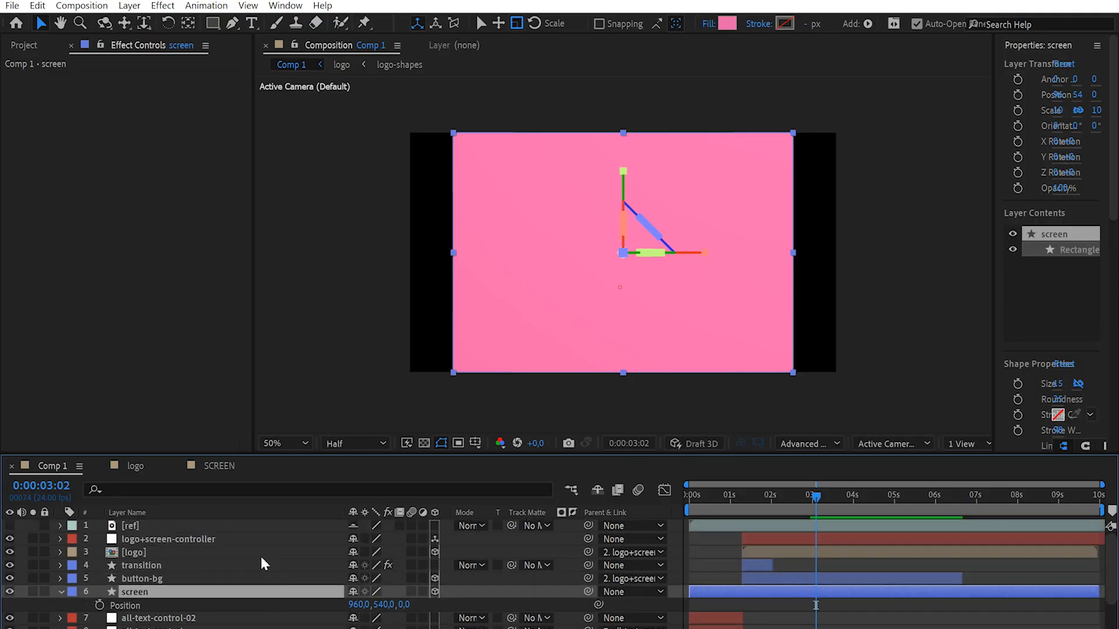
{"action": "left_click", "coordinate": [205, 537]}
{"action": "key", "text": "p"}
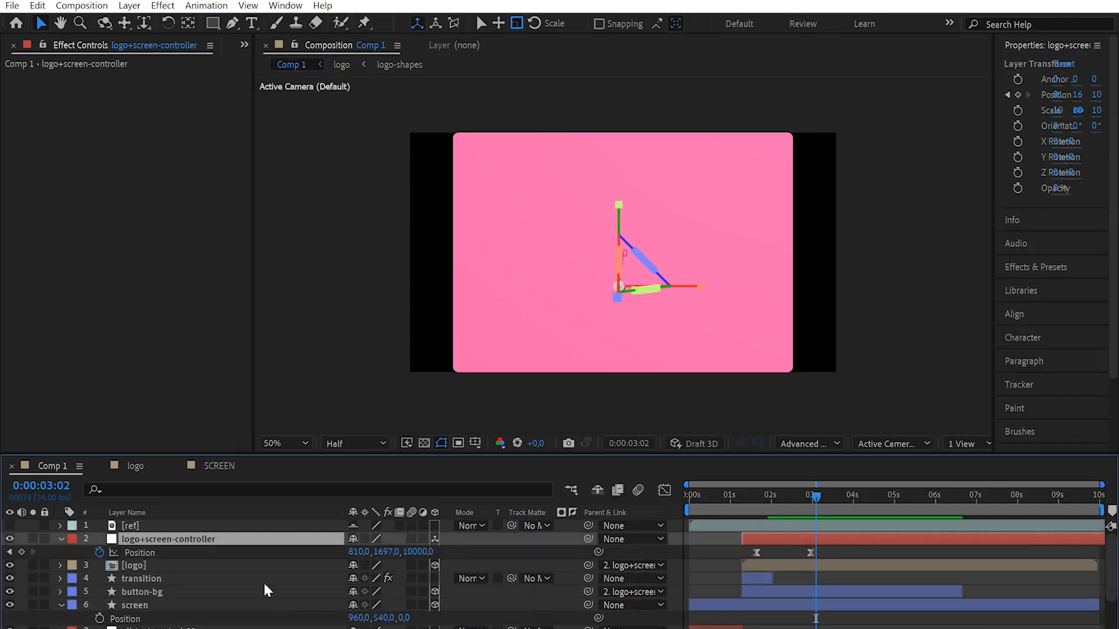
{"action": "scroll", "coordinate": [264, 584], "scroll_direction": "down", "scroll_amount": 1}
{"action": "left_click", "coordinate": [747, 494]}
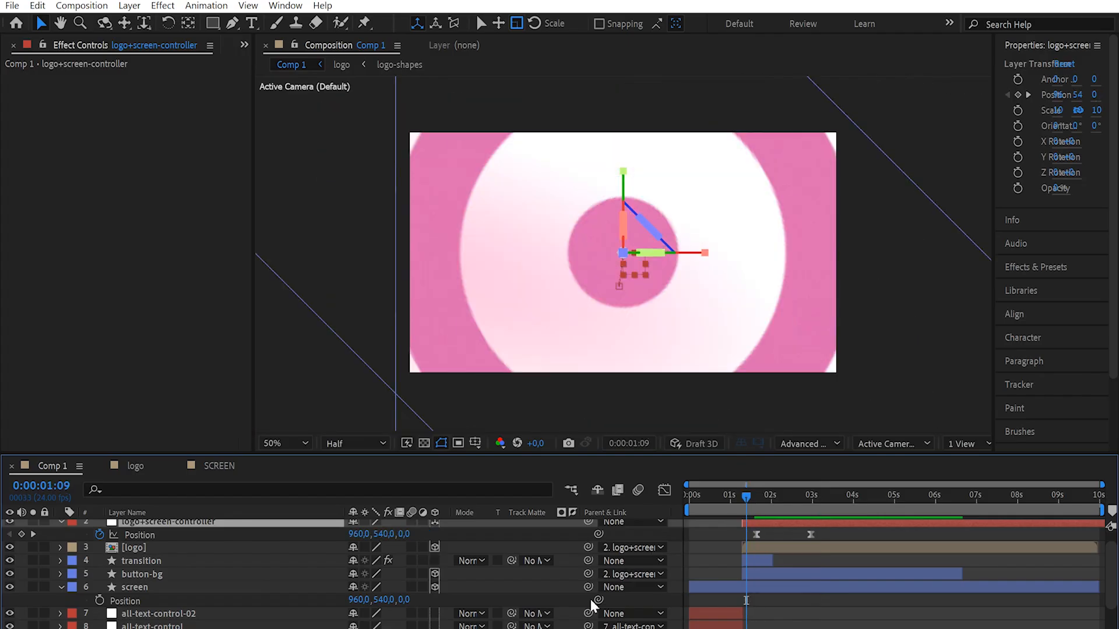
{"action": "scroll", "coordinate": [560, 606], "scroll_direction": "up", "scroll_amount": 1}
{"action": "left_click_drag", "start_coordinate": [588, 606], "coordinate": [196, 542]}
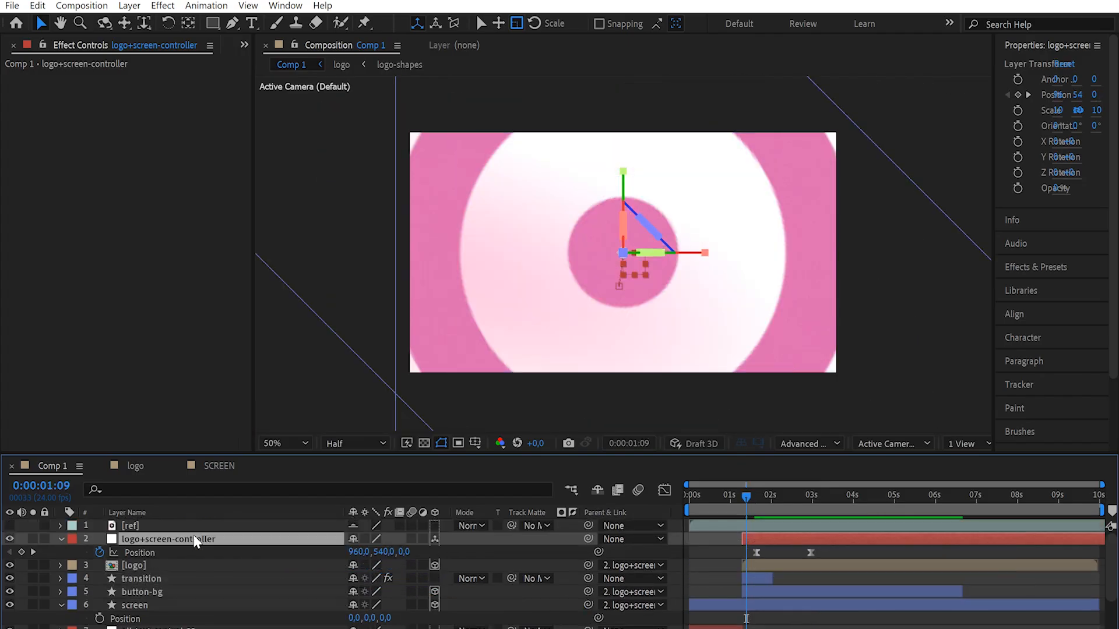
Step: At 0:00:03:02, scale the screen layer up to 1815% with the ref layer shown for comparison
{"action": "left_click", "coordinate": [816, 494]}
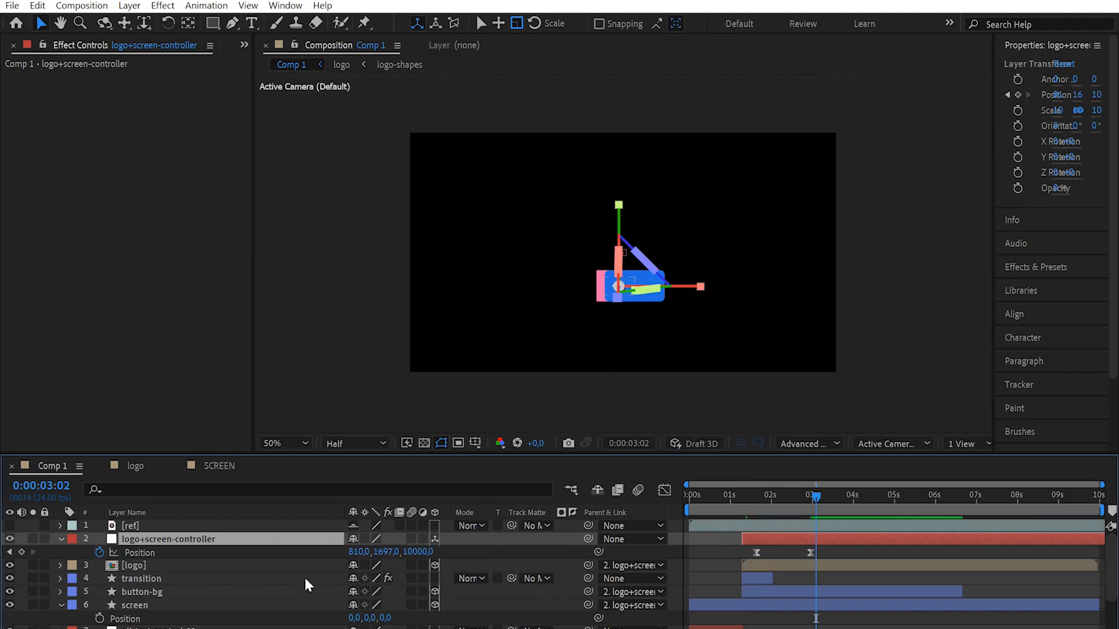
{"action": "left_click", "coordinate": [188, 610]}
{"action": "key", "text": "s"}
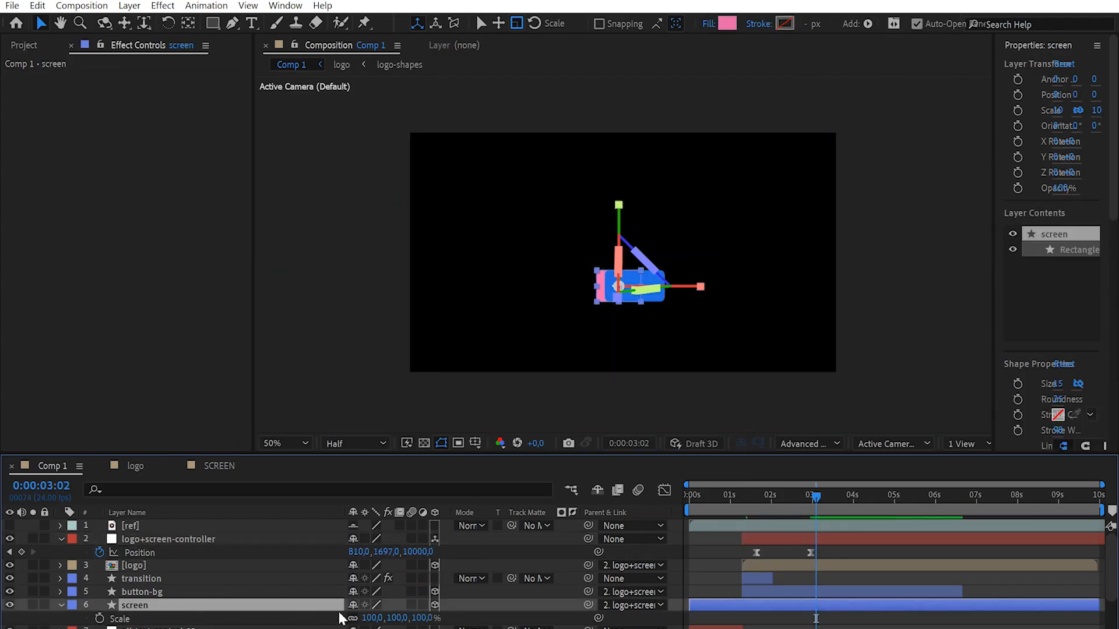
{"action": "left_click_drag", "start_coordinate": [419, 622], "coordinate": [902, 583]}
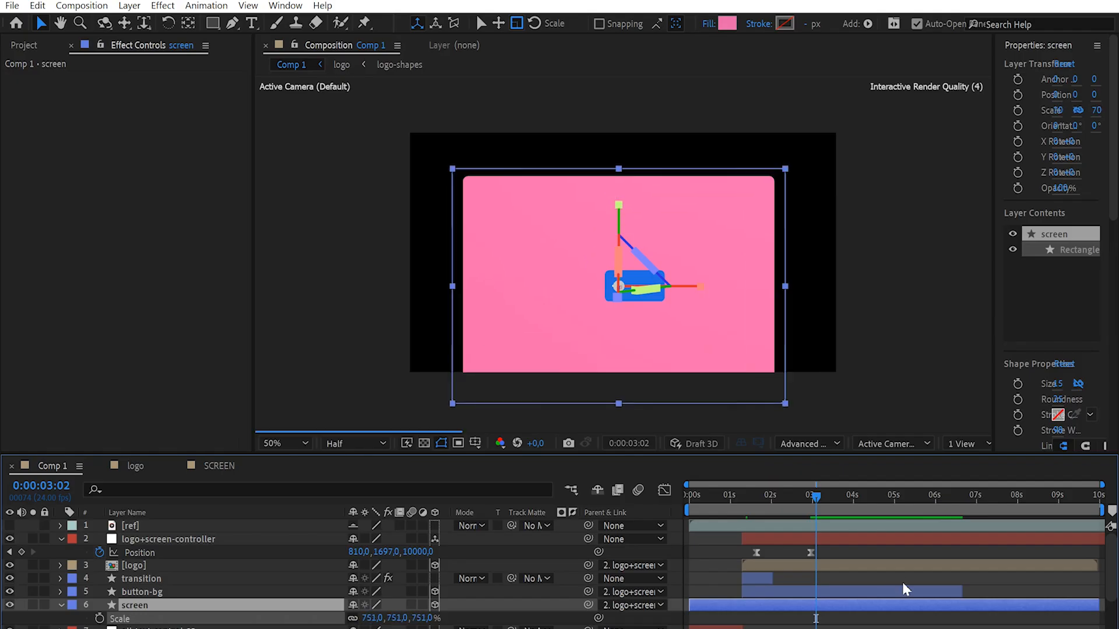
{"action": "left_click", "coordinate": [10, 526]}
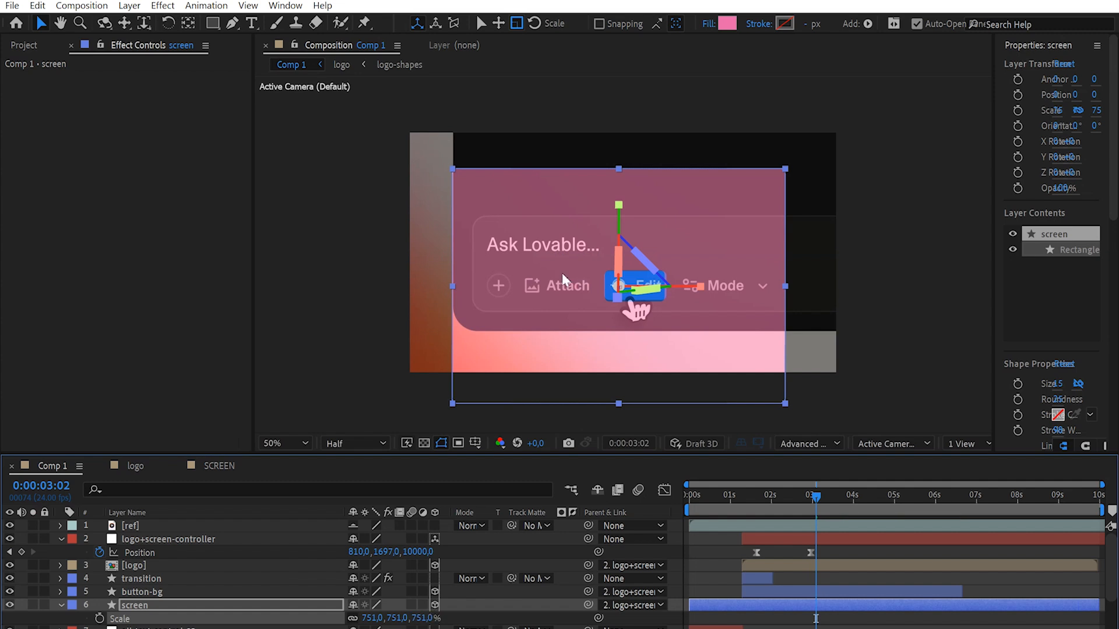
{"action": "key", "text": "comma"}
{"action": "key", "text": "comma"}
{"action": "key", "text": "comma"}
{"action": "key", "text": "comma"}
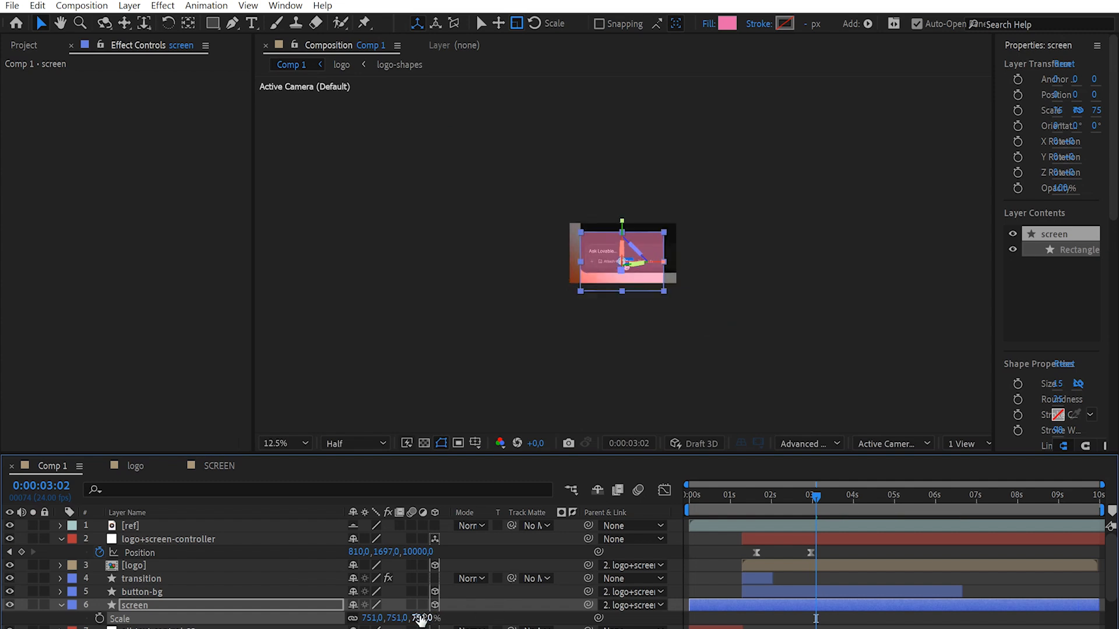
{"action": "left_click_drag", "start_coordinate": [601, 574], "coordinate": [971, 508]}
{"action": "left_click", "coordinate": [202, 607]}
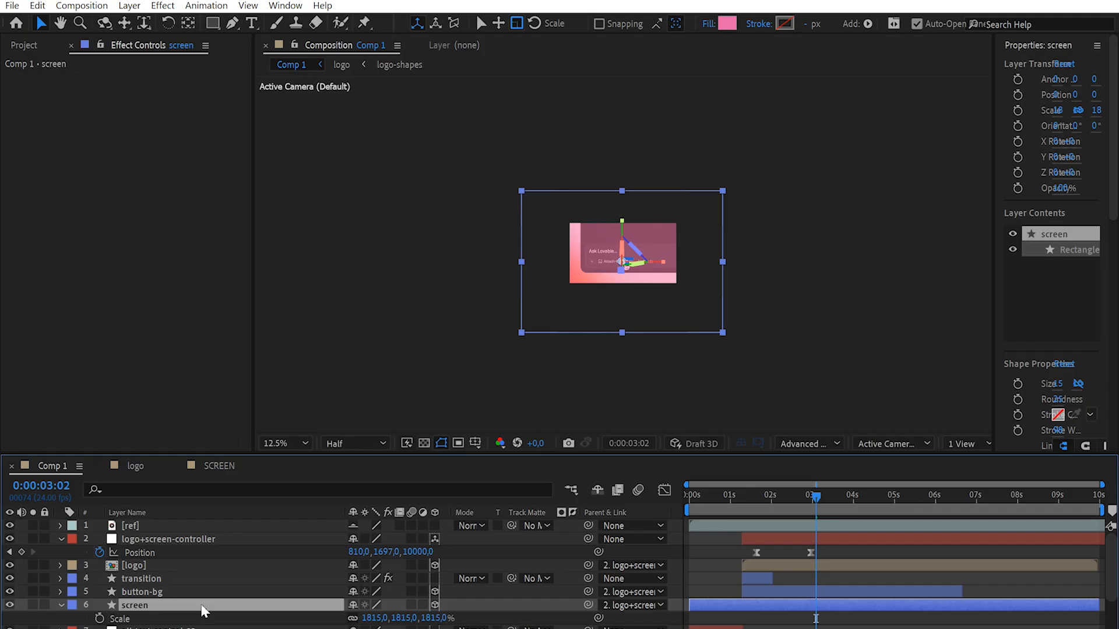
Step: Move the screen layer up and slightly right over the reference, to Position X 1112, Y -3816
{"action": "key", "text": "p"}
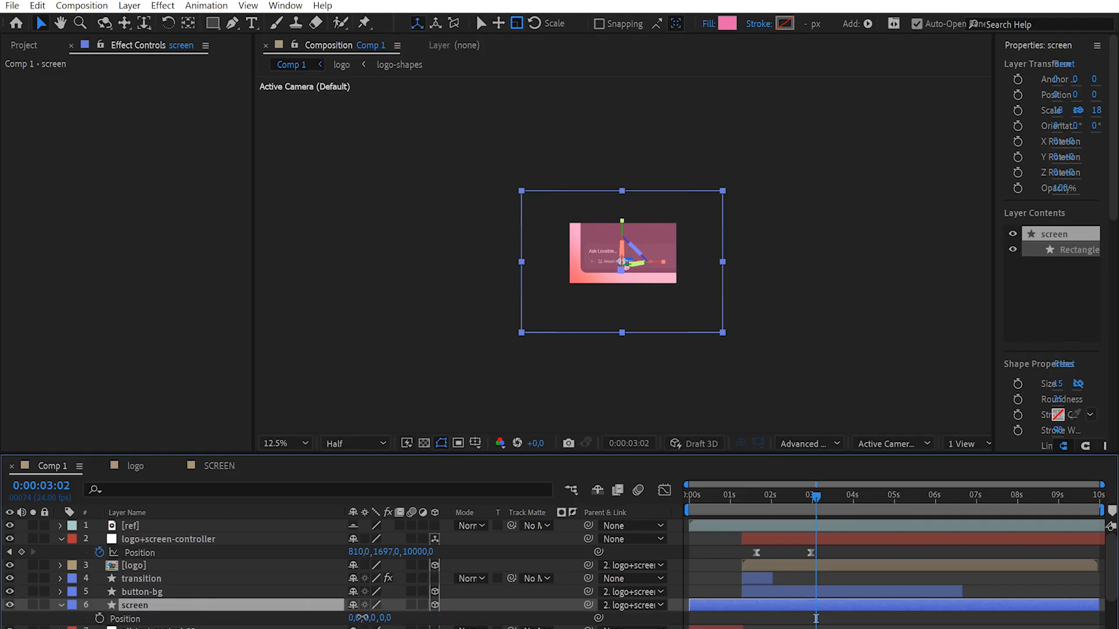
{"action": "left_click_drag", "start_coordinate": [362, 618], "coordinate": [3, 305]}
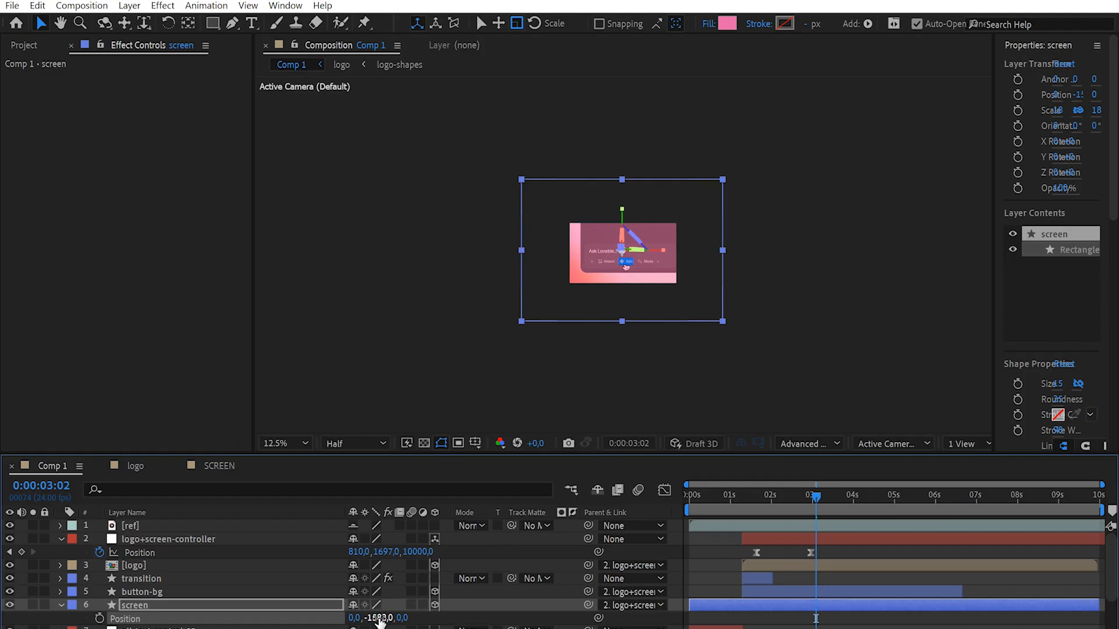
{"action": "left_click_drag", "start_coordinate": [380, 622], "coordinate": [66, 23]}
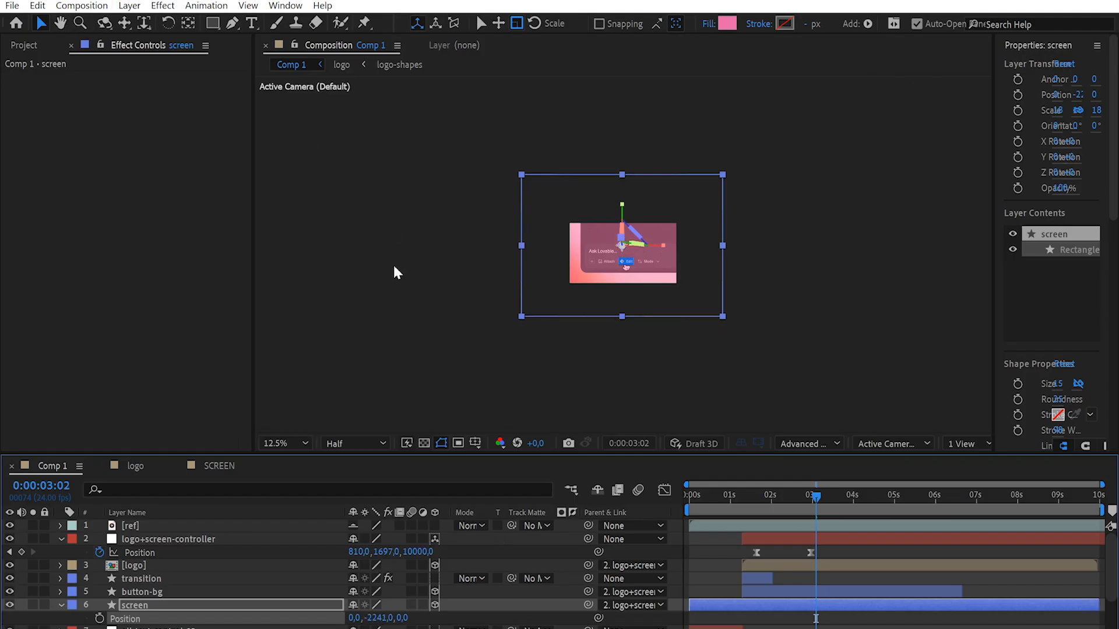
{"action": "left_click_drag", "start_coordinate": [356, 618], "coordinate": [743, 565]}
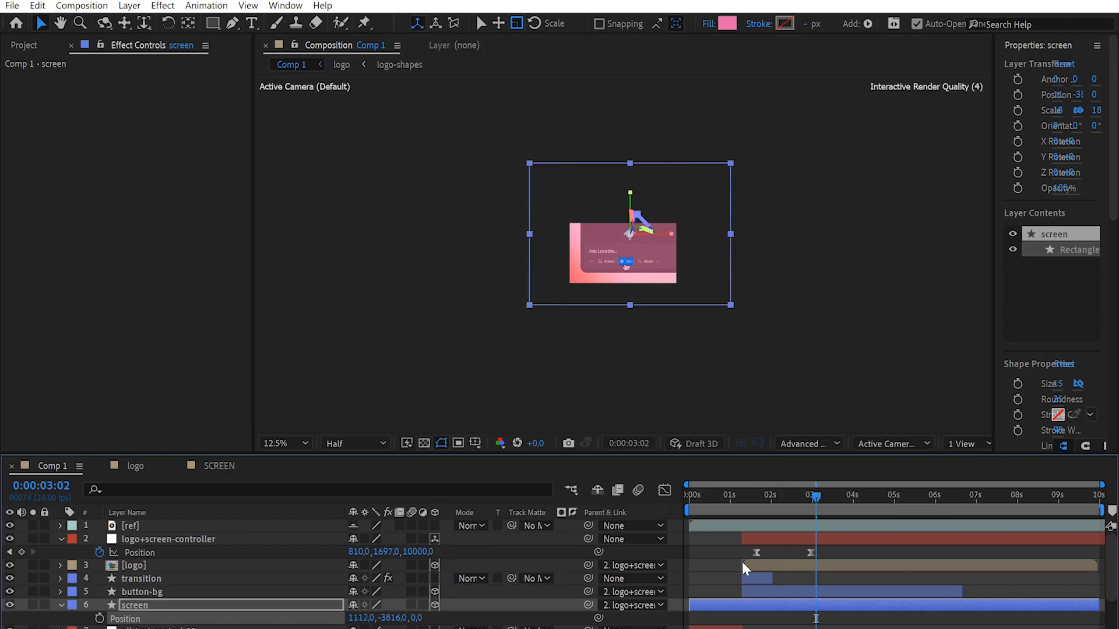
Step: Shift the screen layer right to Position X 8449, bringing its left edge close to the reference panel's left edge
{"action": "left_click", "coordinate": [298, 444]}
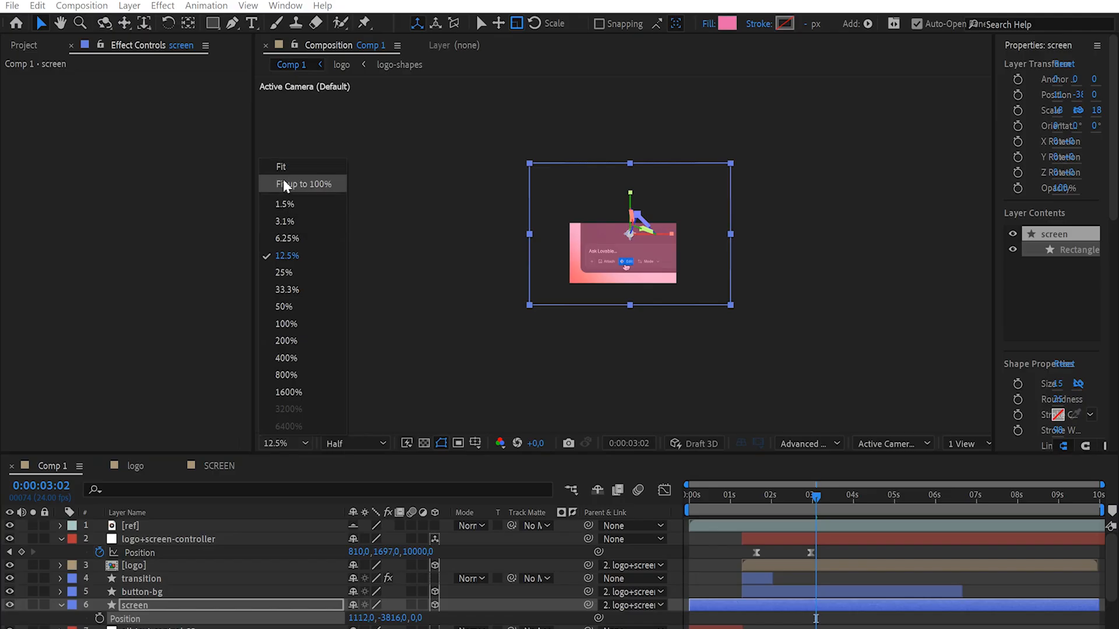
{"action": "left_click", "coordinate": [300, 182]}
{"action": "key", "text": "v"}
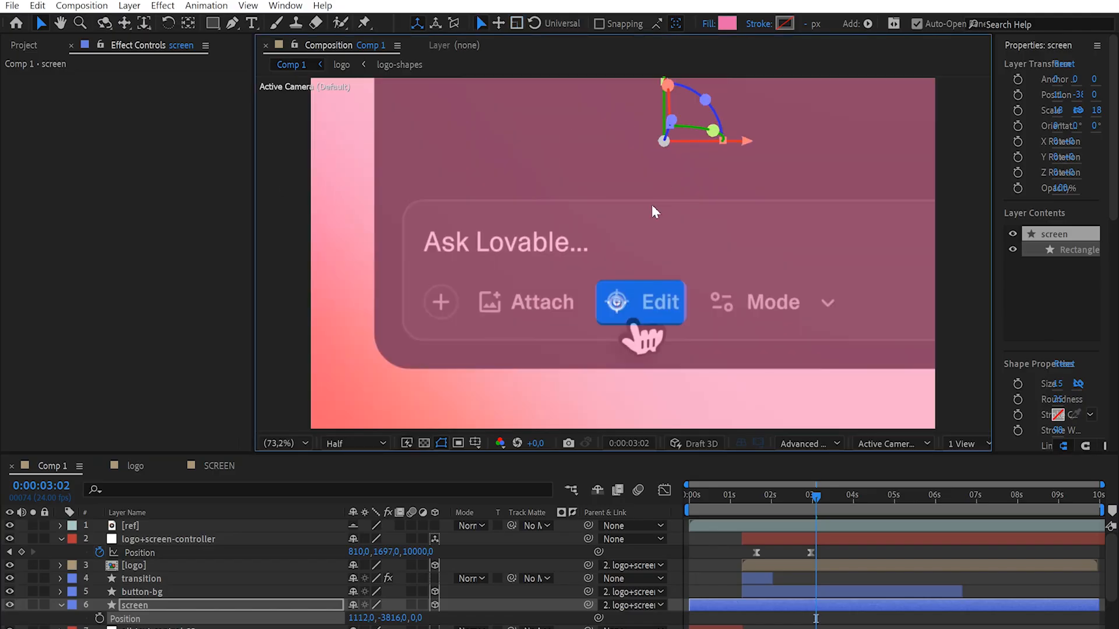
{"action": "left_click_drag", "start_coordinate": [928, 143], "coordinate": [950, 138]}
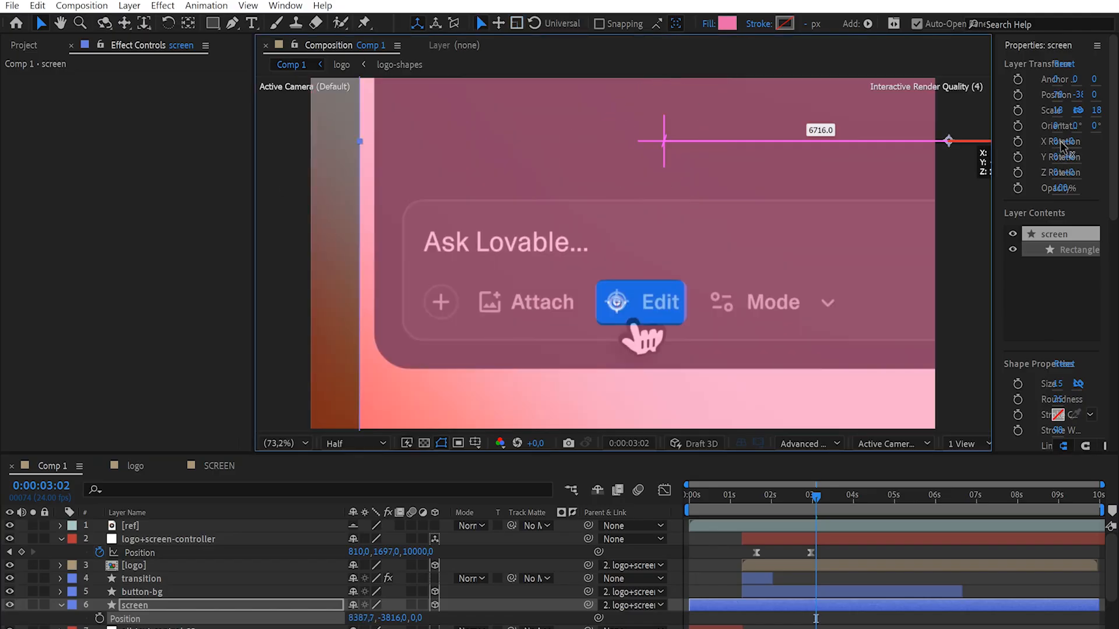
{"action": "scroll", "coordinate": [651, 197], "scroll_direction": "down", "scroll_amount": 4}
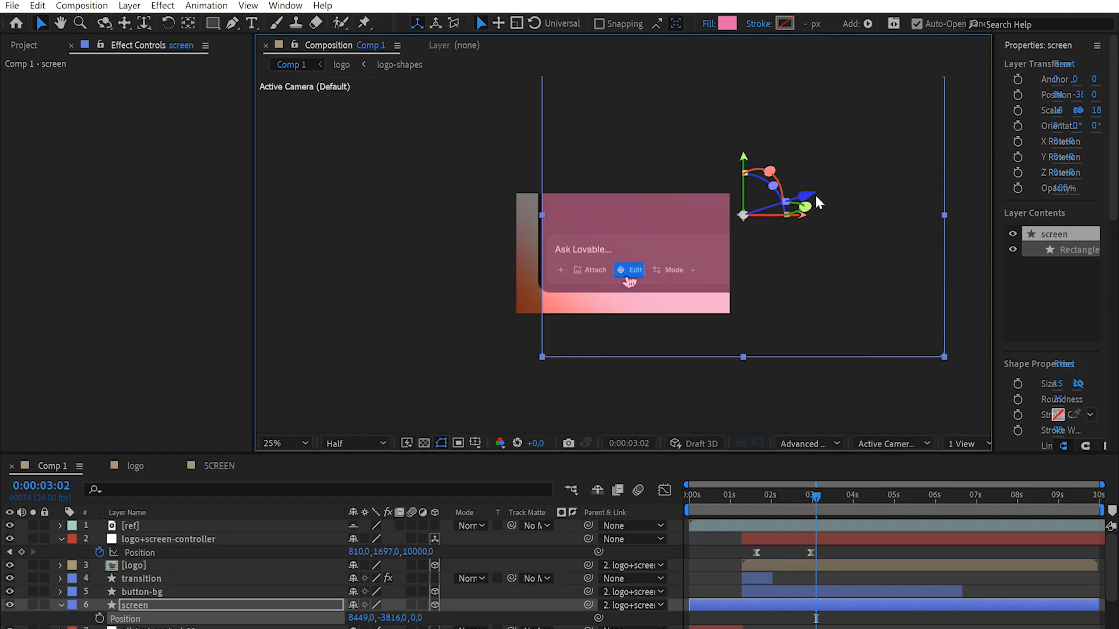
Step: Move the screen layer to Position X 8203.7, Y -8262.7, aligning its lower-left corner with the reference panel, and check its scale
{"action": "left_click_drag", "start_coordinate": [797, 220], "coordinate": [800, 225]}
{"action": "left_click_drag", "start_coordinate": [741, 165], "coordinate": [733, 90]}
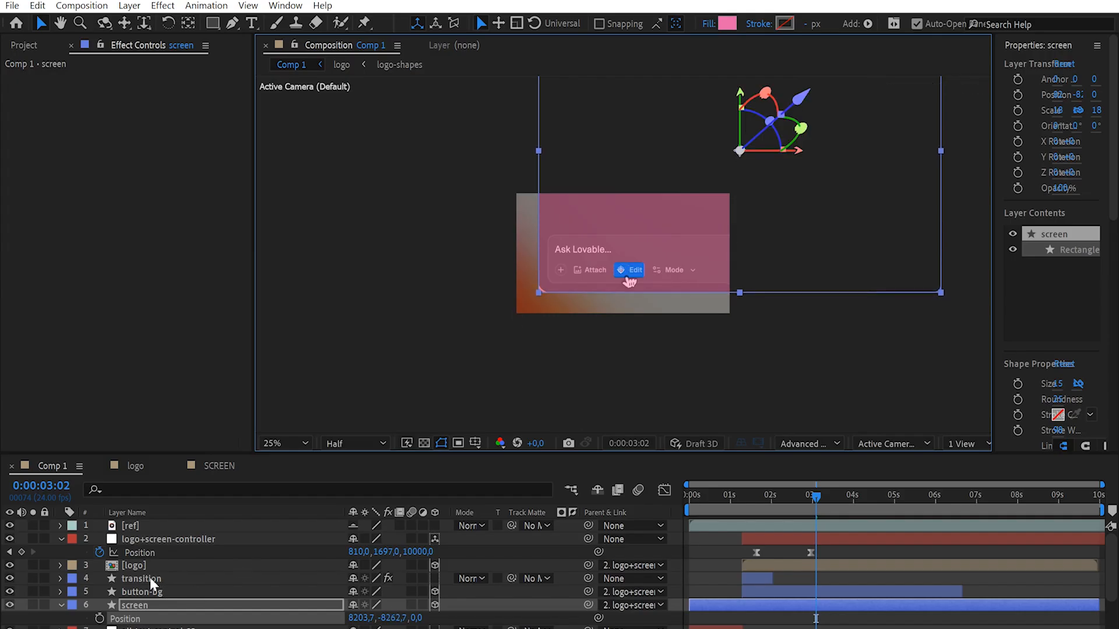
{"action": "left_click", "coordinate": [61, 606]}
{"action": "key", "text": "s"}
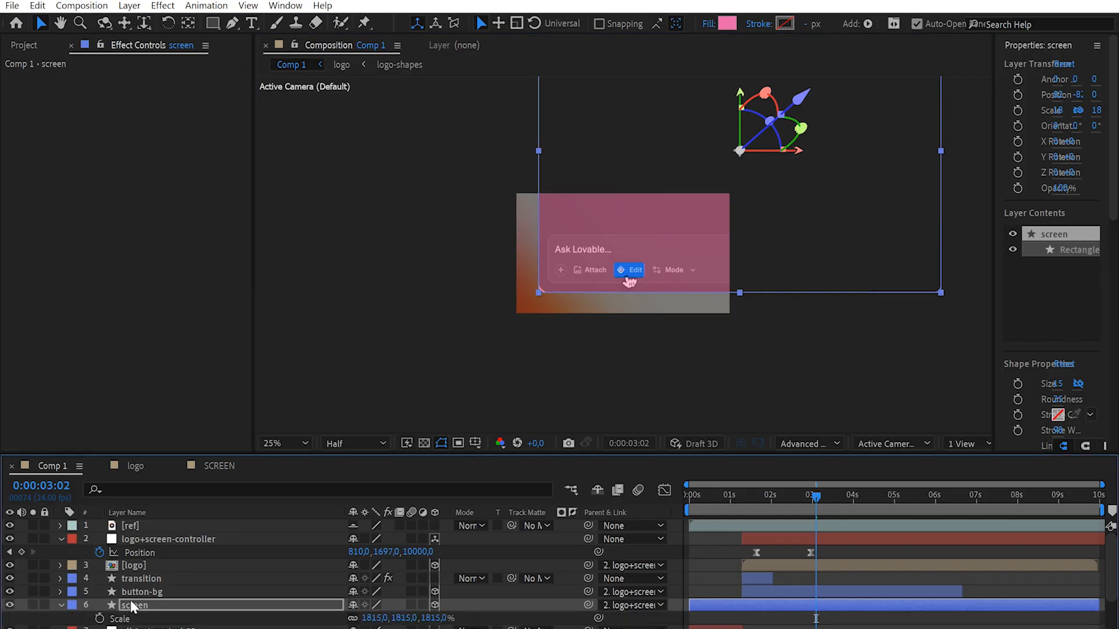
{"action": "key", "text": "s"}
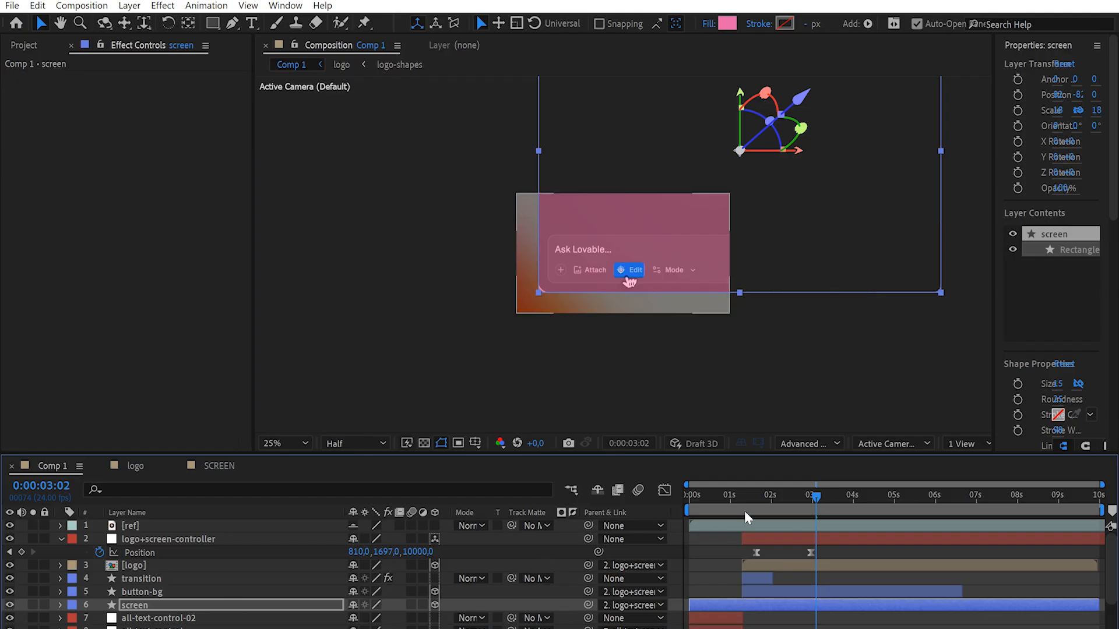
Step: Trim the start of the screen layer to 0:00:01:07, hide the ref layer and preview the transition
{"action": "mouse_move", "coordinate": [739, 495]}
{"action": "left_mouse_down"}
{"action": "mouse_move", "coordinate": [768, 502]}
{"action": "mouse_move", "coordinate": [729, 502]}
{"action": "mouse_move", "coordinate": [742, 508]}
{"action": "left_mouse_up"}
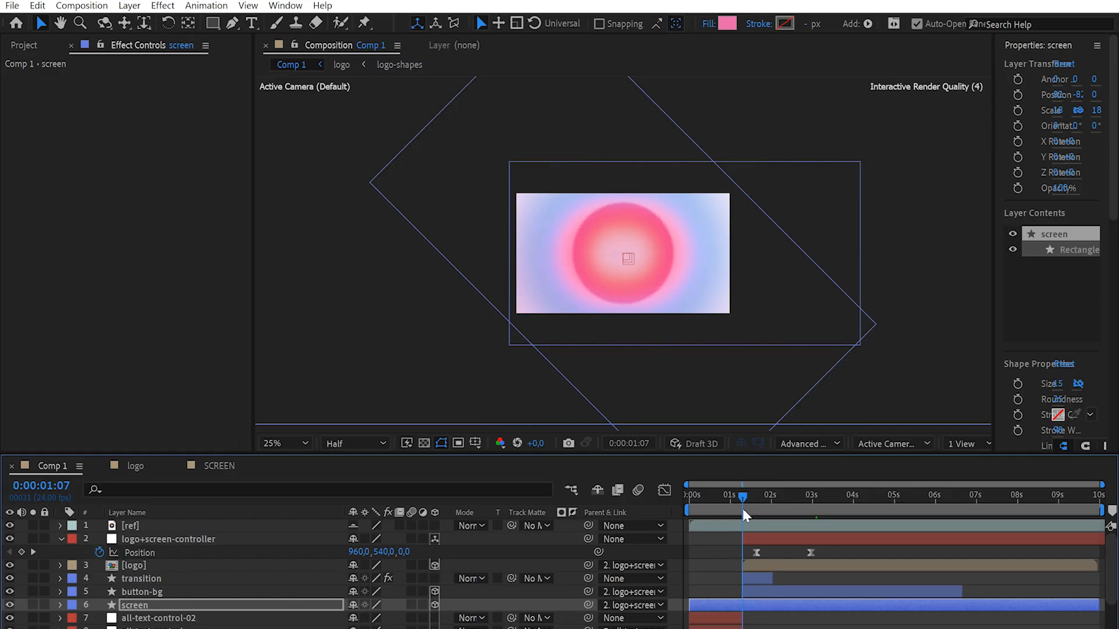
{"action": "key", "text": "alt+bracketleft"}
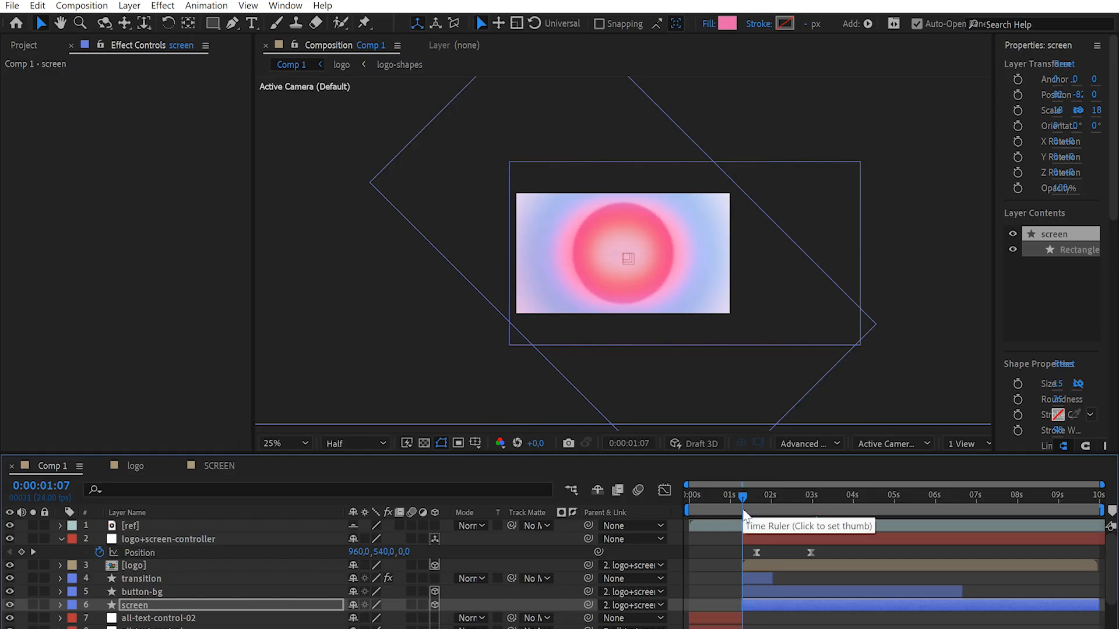
{"action": "left_click", "coordinate": [10, 527]}
{"action": "key", "text": "space"}
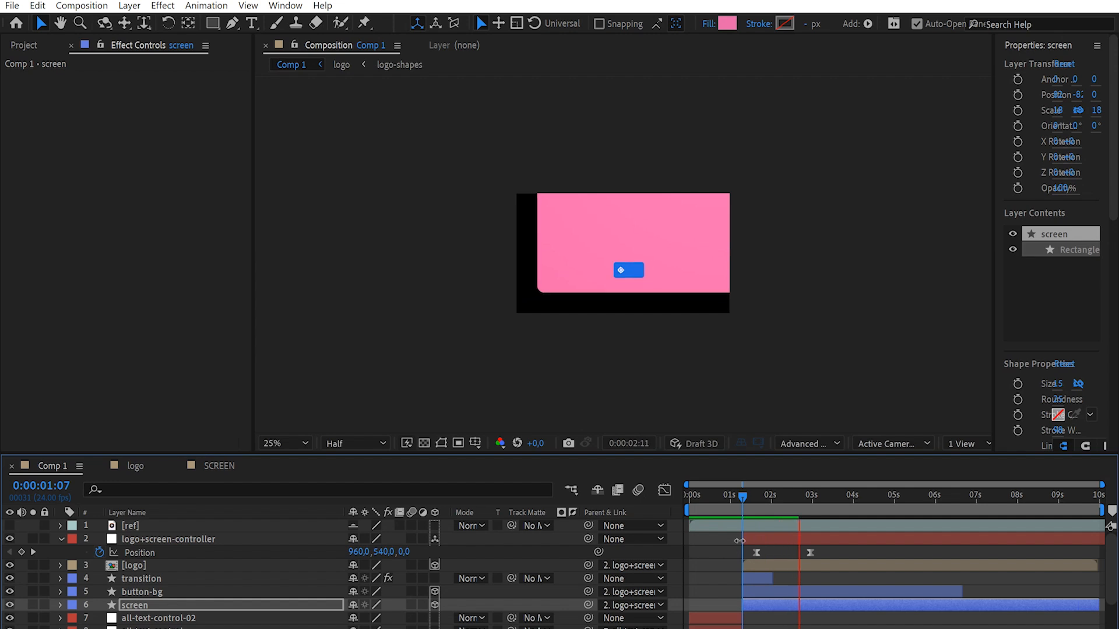
{"action": "key", "text": "space"}
Step: Set the screen layer's Z position to 1 and preview the transition from 0:00:01:07
{"action": "left_click", "coordinate": [197, 600]}
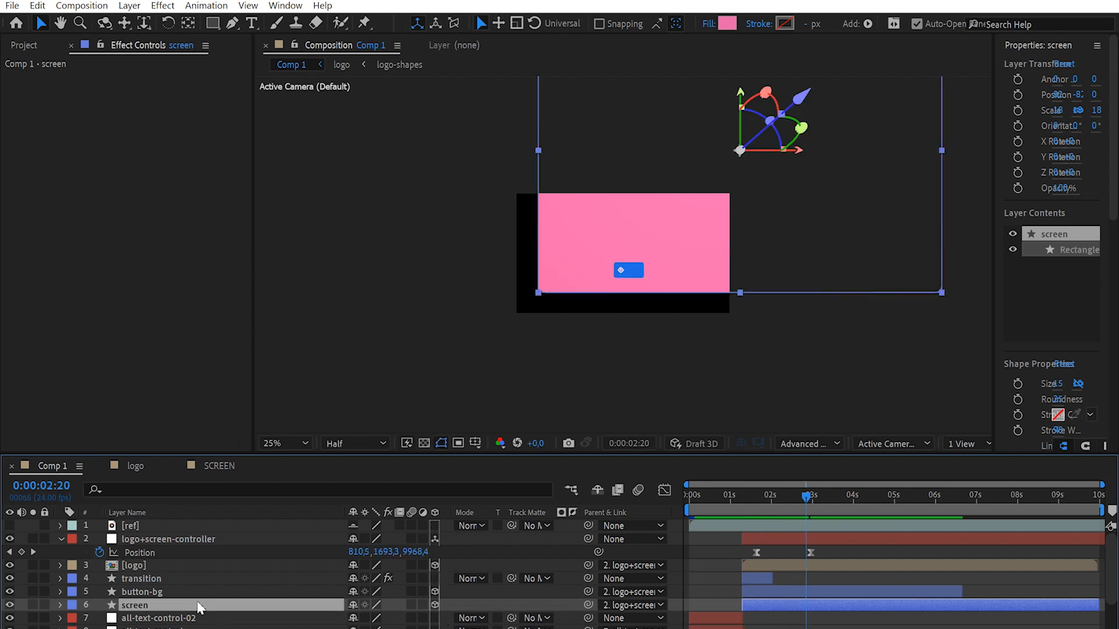
{"action": "key", "text": "p"}
{"action": "left_click", "coordinate": [415, 618]}
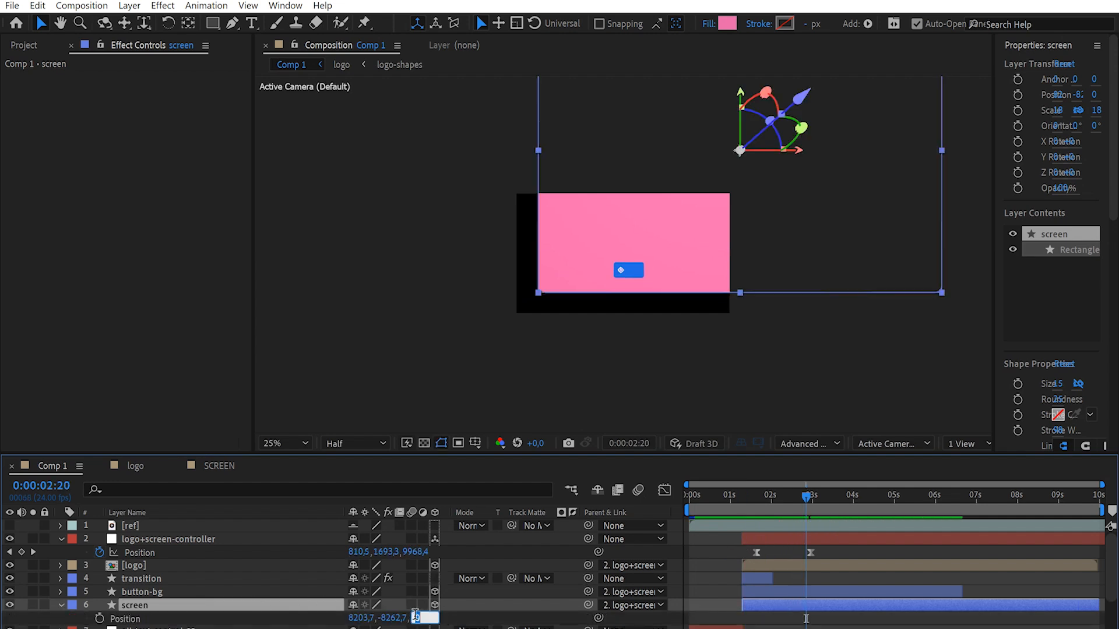
{"action": "type", "text": "1"}
{"action": "key", "text": "Return"}
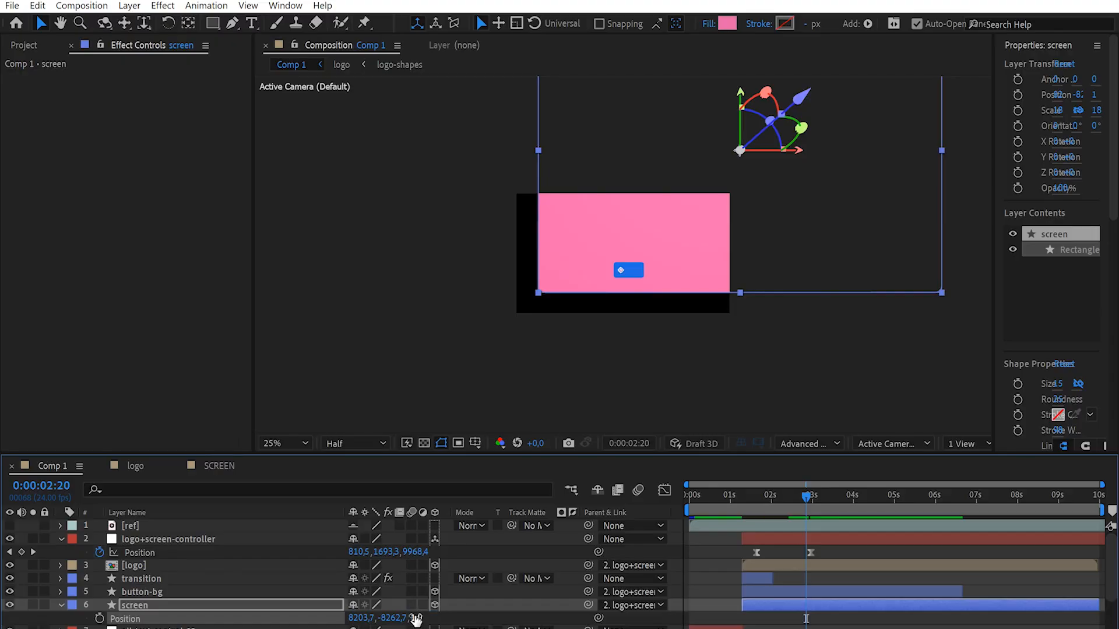
{"action": "left_click", "coordinate": [742, 495]}
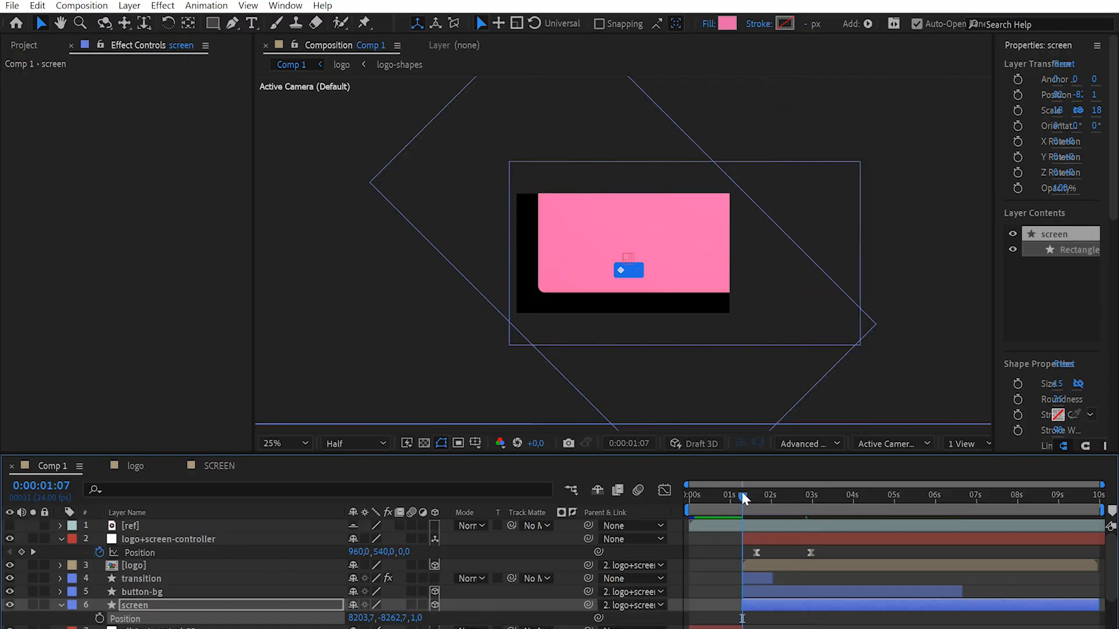
{"action": "key", "text": "space"}
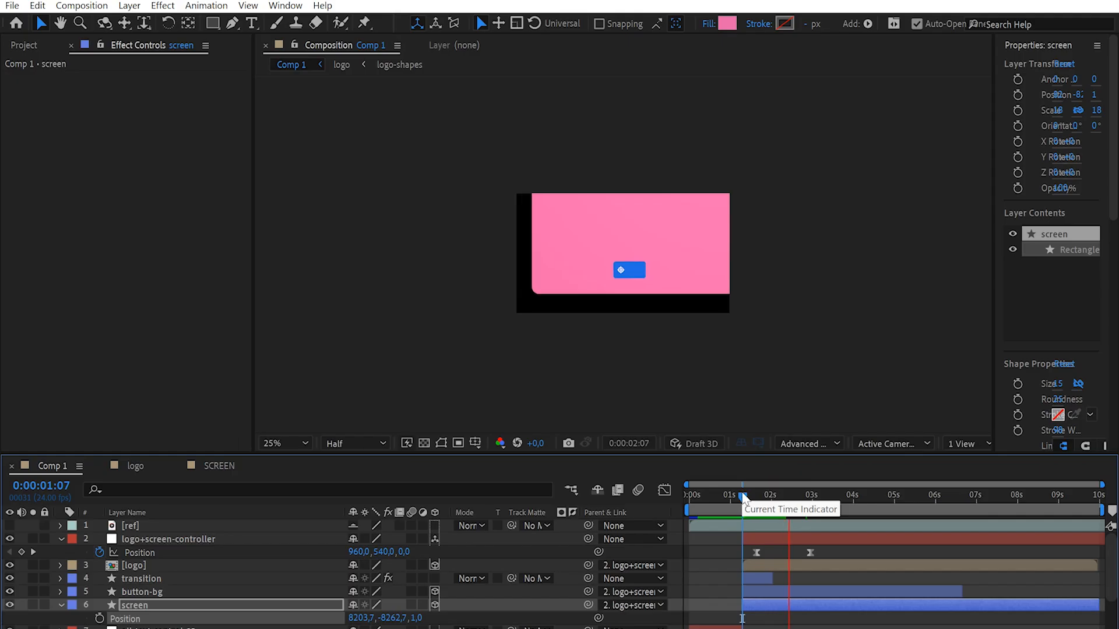
{"action": "key", "text": "space"}
{"action": "key", "text": "space"}
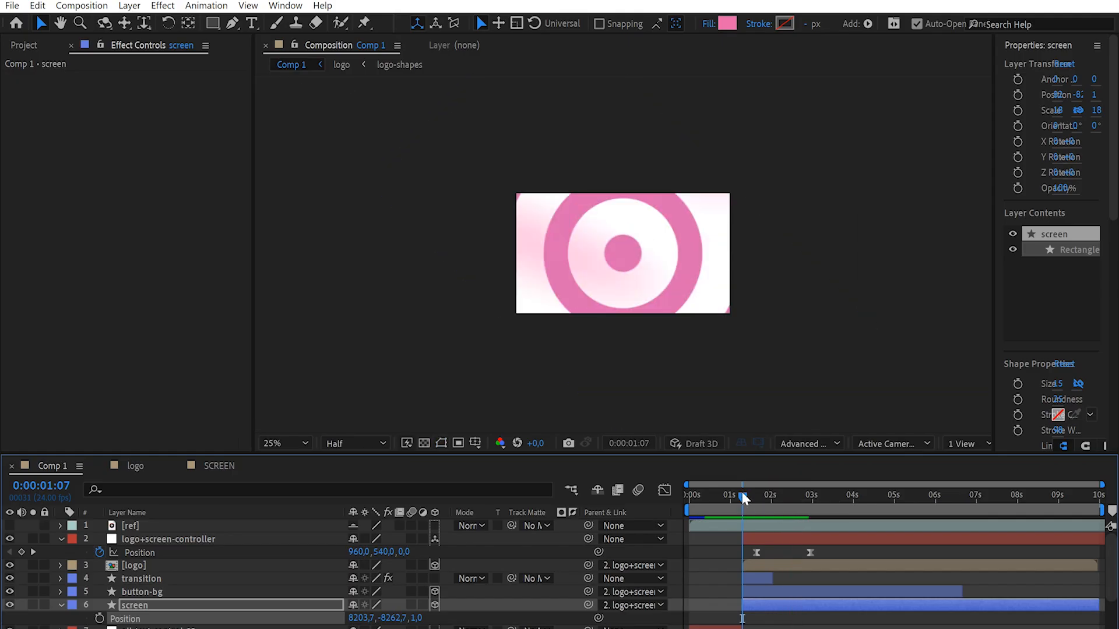
{"action": "key", "text": "space"}
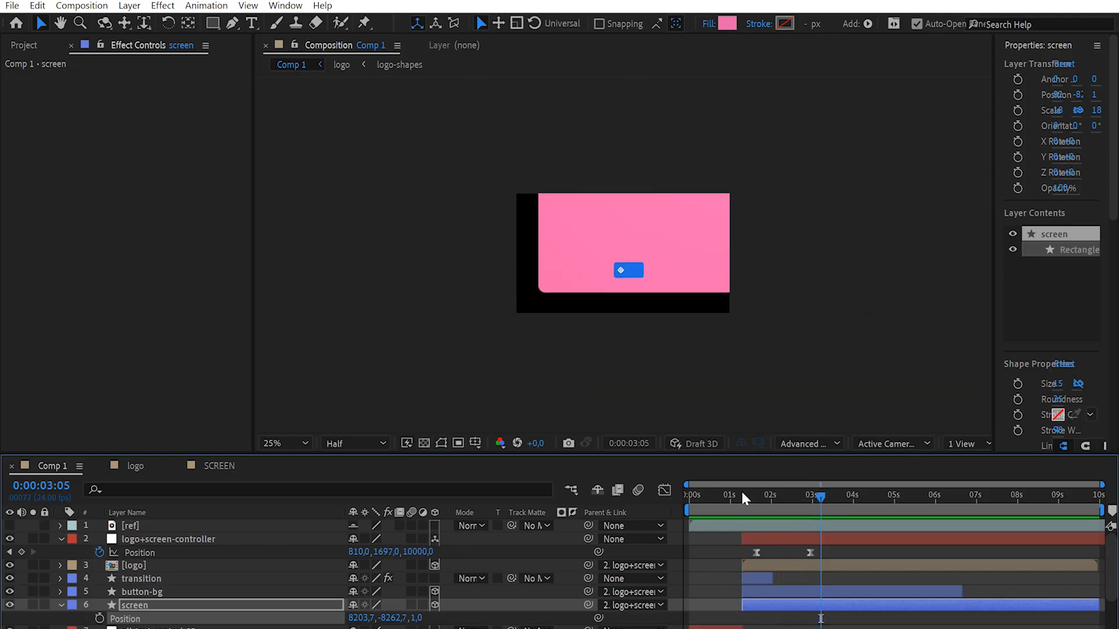
Step: Show the ref layer again and set its opacity to 100%
{"action": "left_click", "coordinate": [10, 526]}
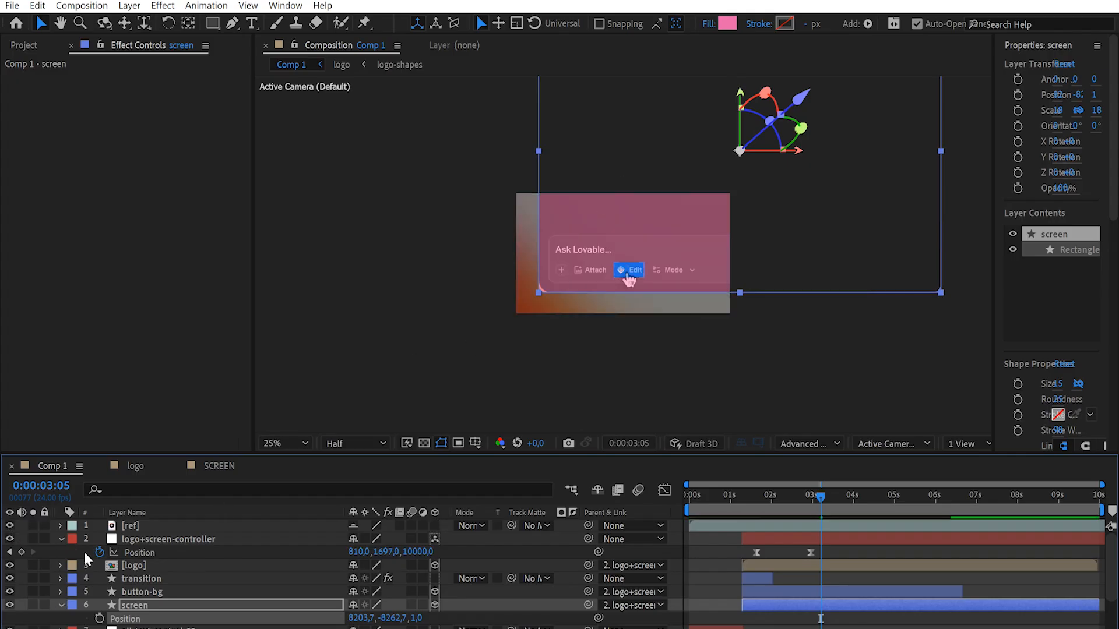
{"action": "left_click", "coordinate": [136, 513]}
{"action": "left_click", "coordinate": [152, 524]}
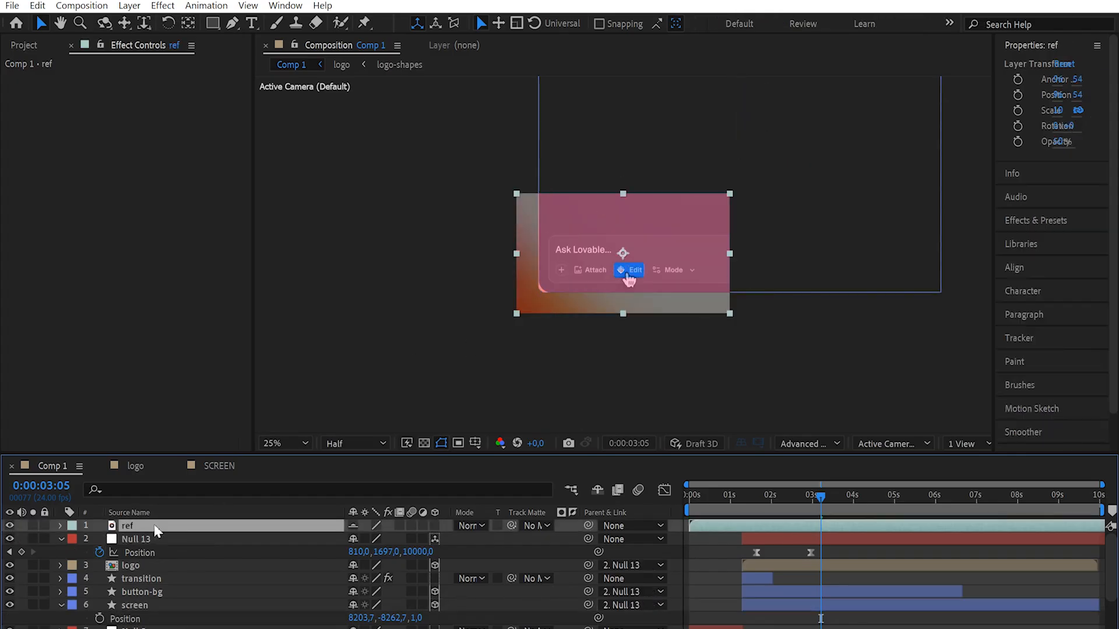
{"action": "key", "text": "t"}
{"action": "left_click", "coordinate": [353, 539]}
{"action": "type", "text": "100"}
{"action": "key", "text": "Return"}
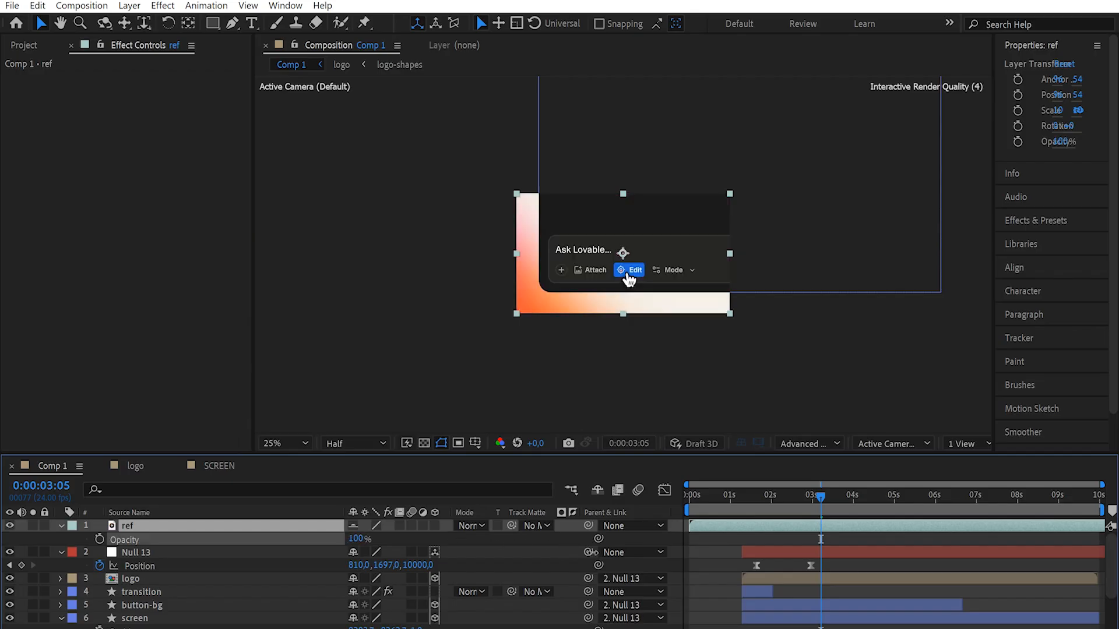
{"action": "left_click", "coordinate": [199, 515]}
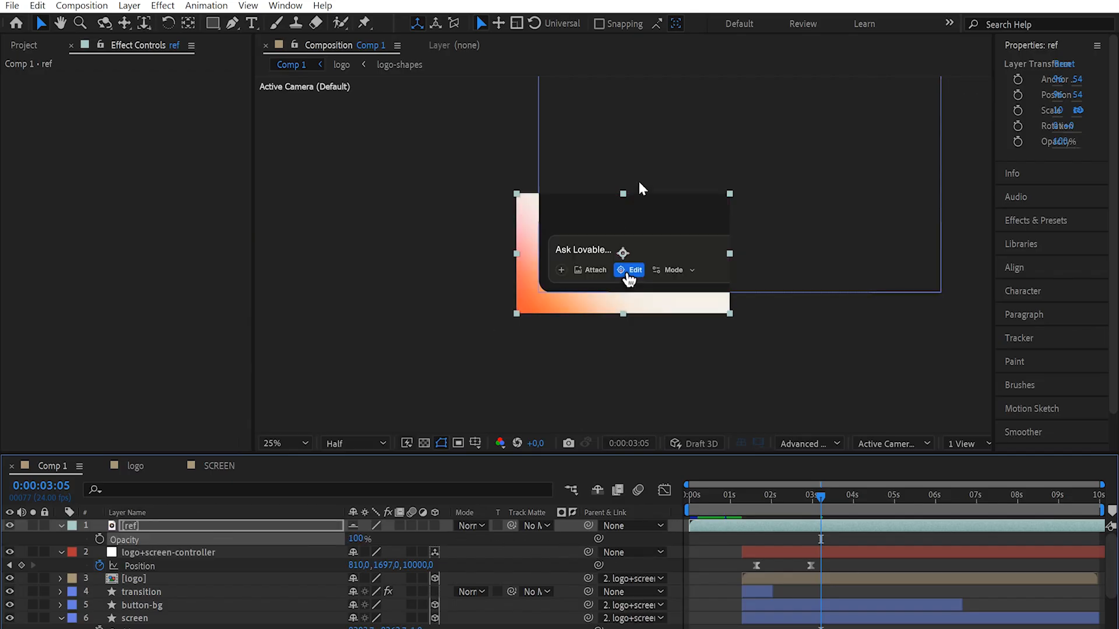
Step: Fill the screen shape with the dark colour sampled from the reference panel and preview from 0:00:00:19 with the ref layer hidden
{"action": "left_click", "coordinate": [151, 619]}
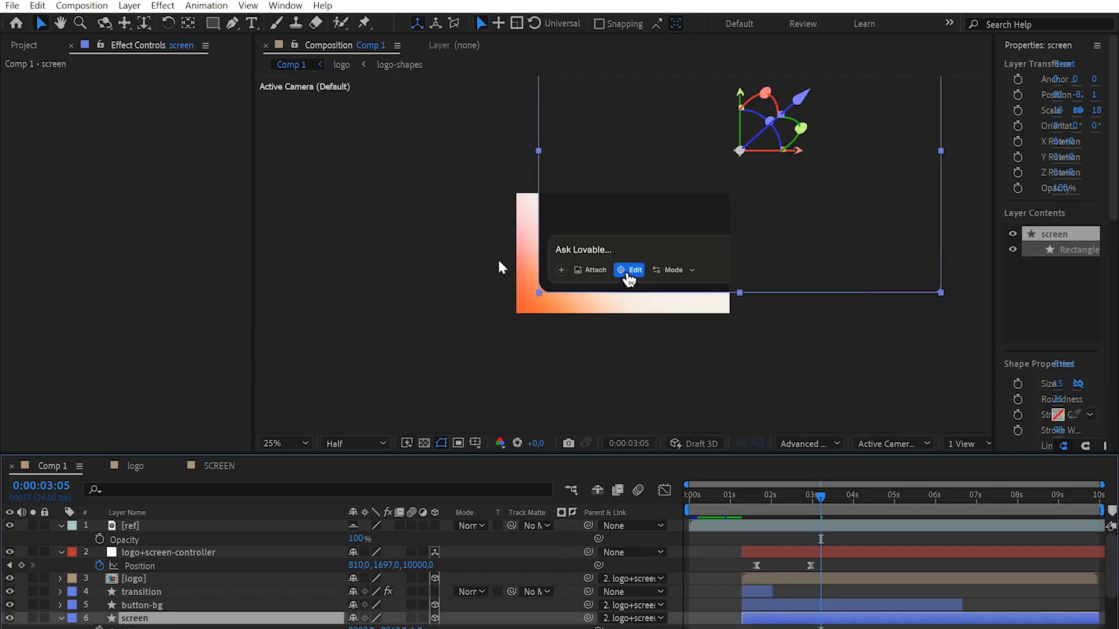
{"action": "left_click", "coordinate": [726, 24]}
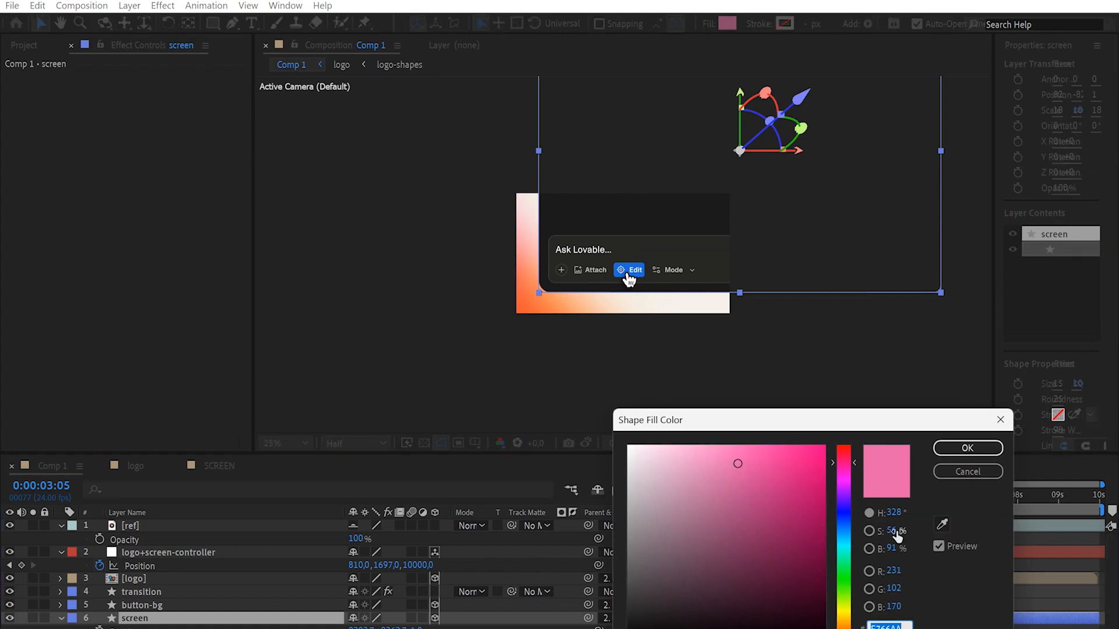
{"action": "left_click", "coordinate": [947, 519]}
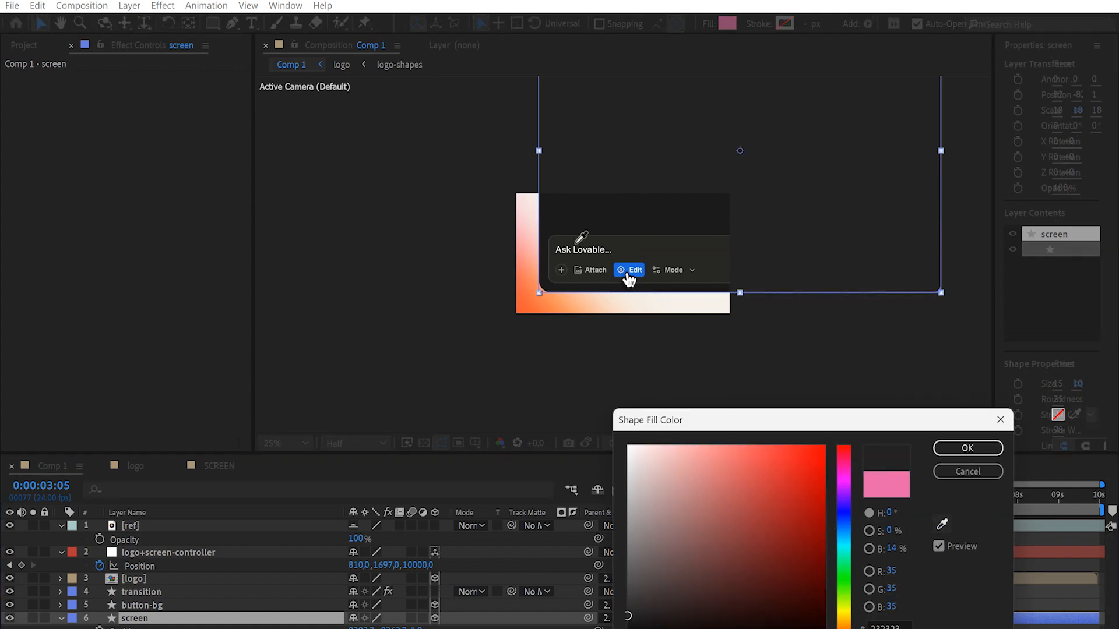
{"action": "left_click", "coordinate": [557, 208]}
{"action": "left_click", "coordinate": [976, 449]}
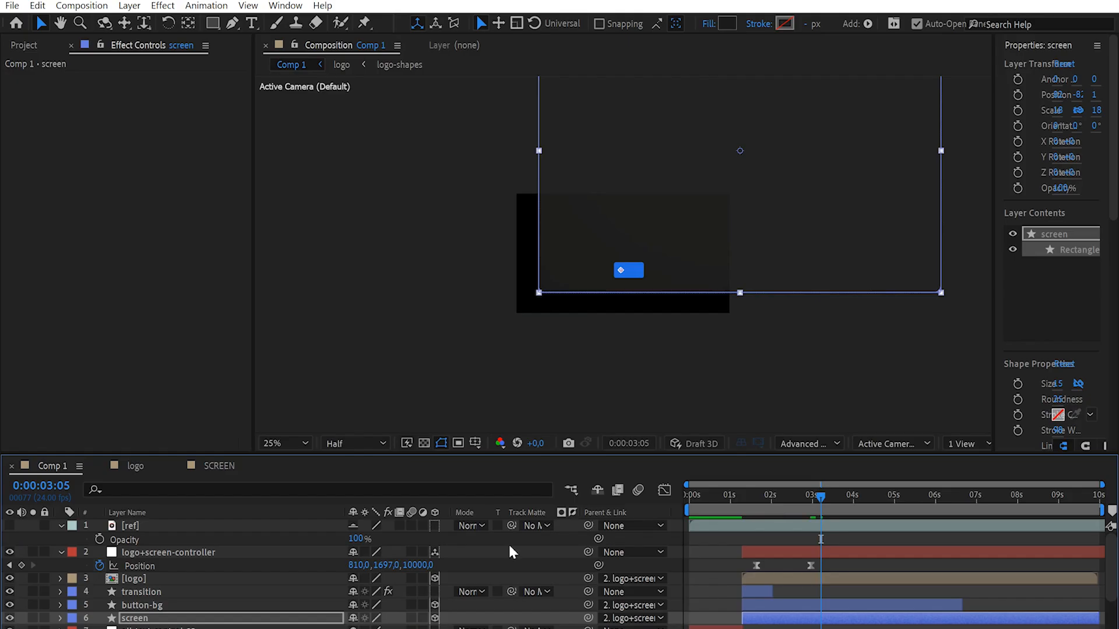
{"action": "left_click", "coordinate": [722, 495]}
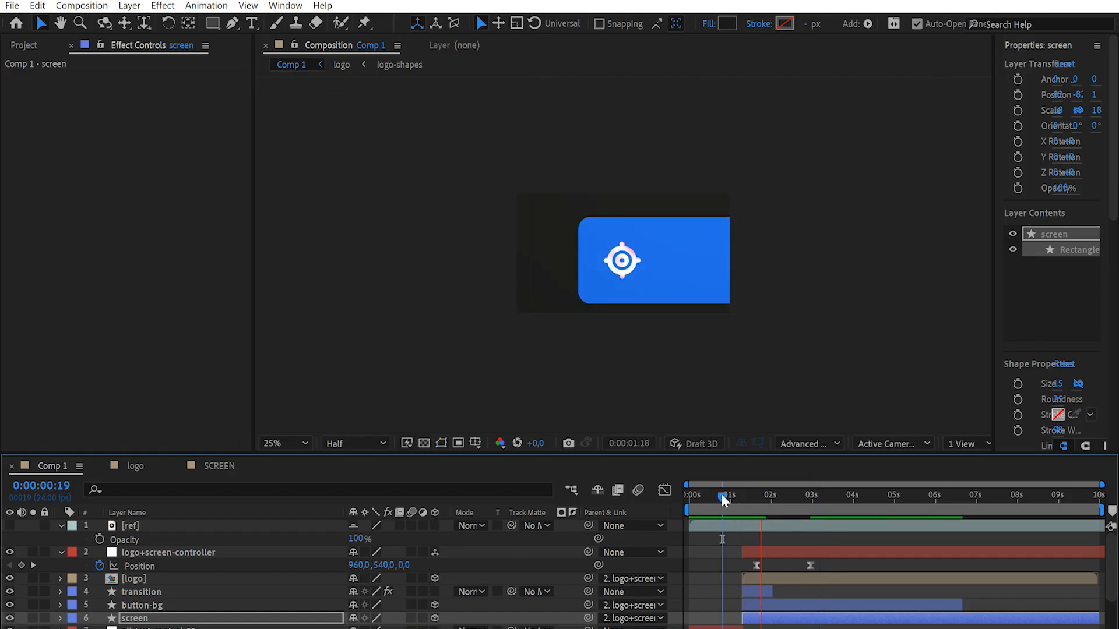
{"action": "key", "text": "space"}
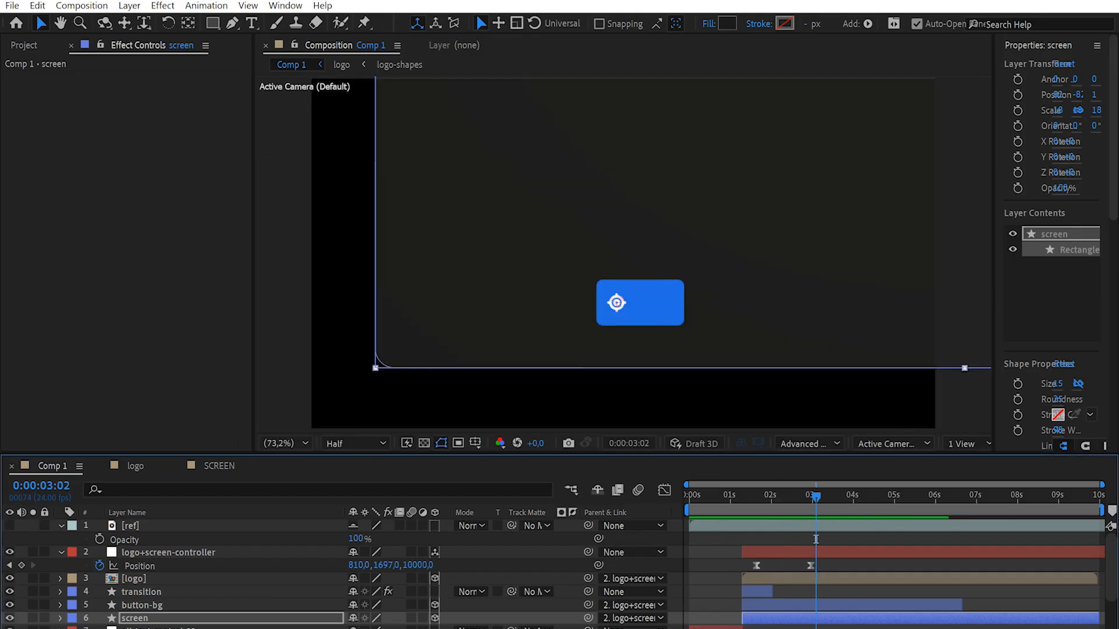
Step: Create a solid named bg and send it to the bottom of the layer stack
{"action": "left_click", "coordinate": [769, 628]}
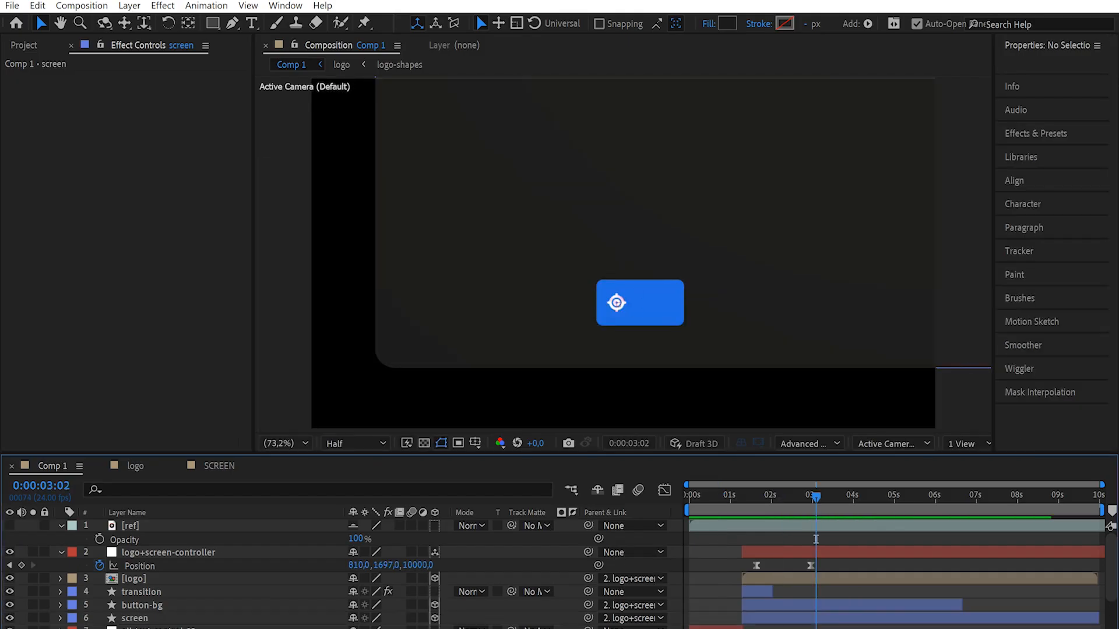
{"action": "right_click", "coordinate": [770, 628]}
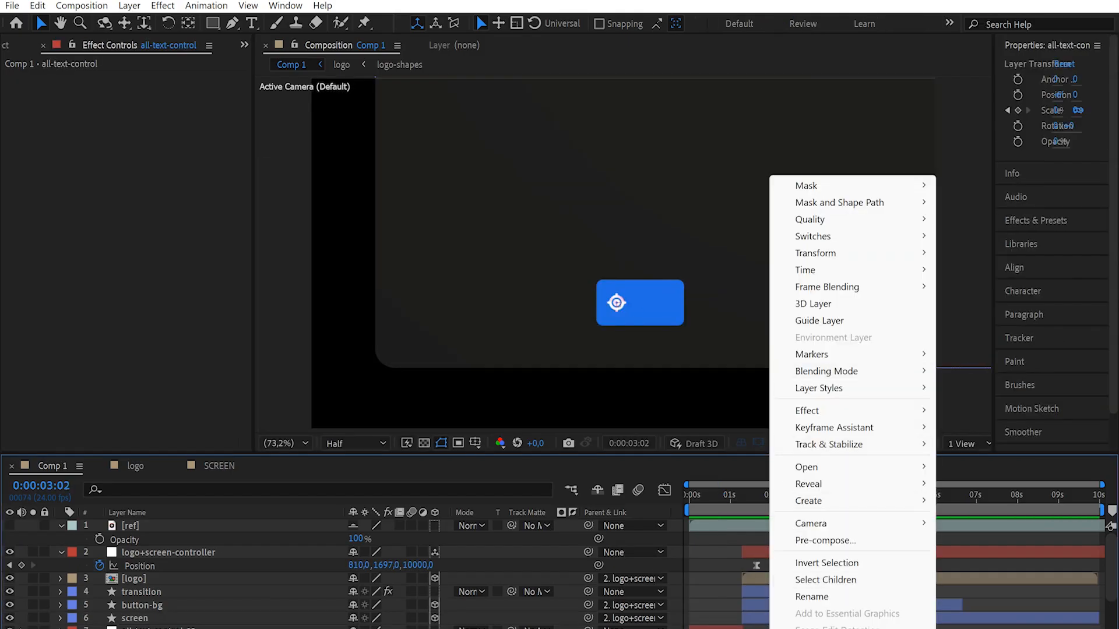
{"action": "left_click", "coordinate": [21, 628]}
{"action": "right_click", "coordinate": [20, 628]}
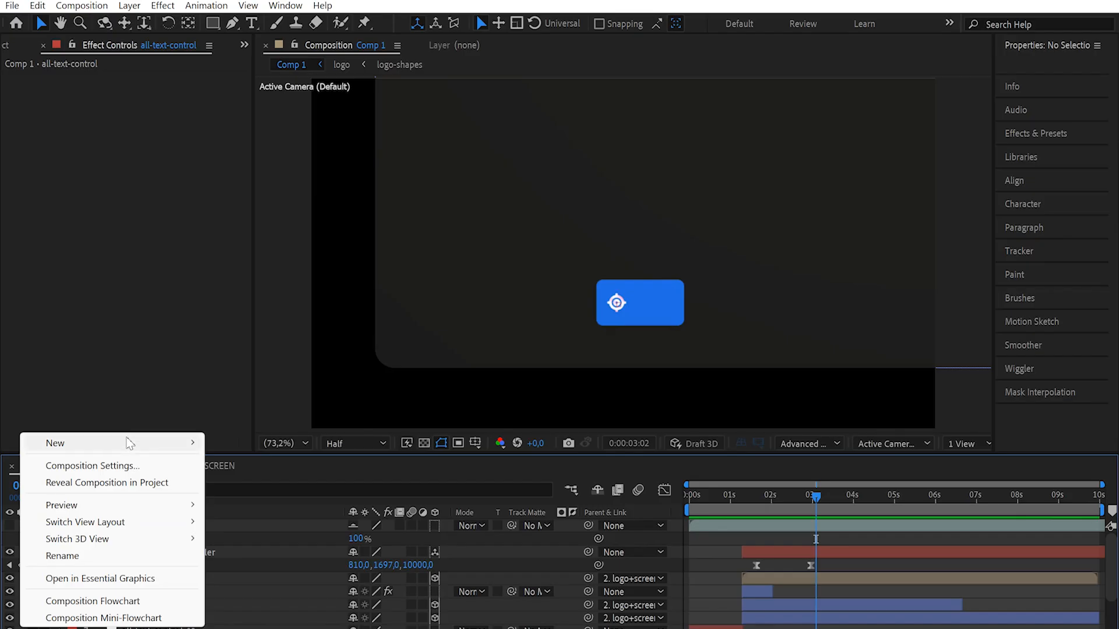
{"action": "mouse_move", "coordinate": [129, 444]}
{"action": "left_click", "coordinate": [280, 484]}
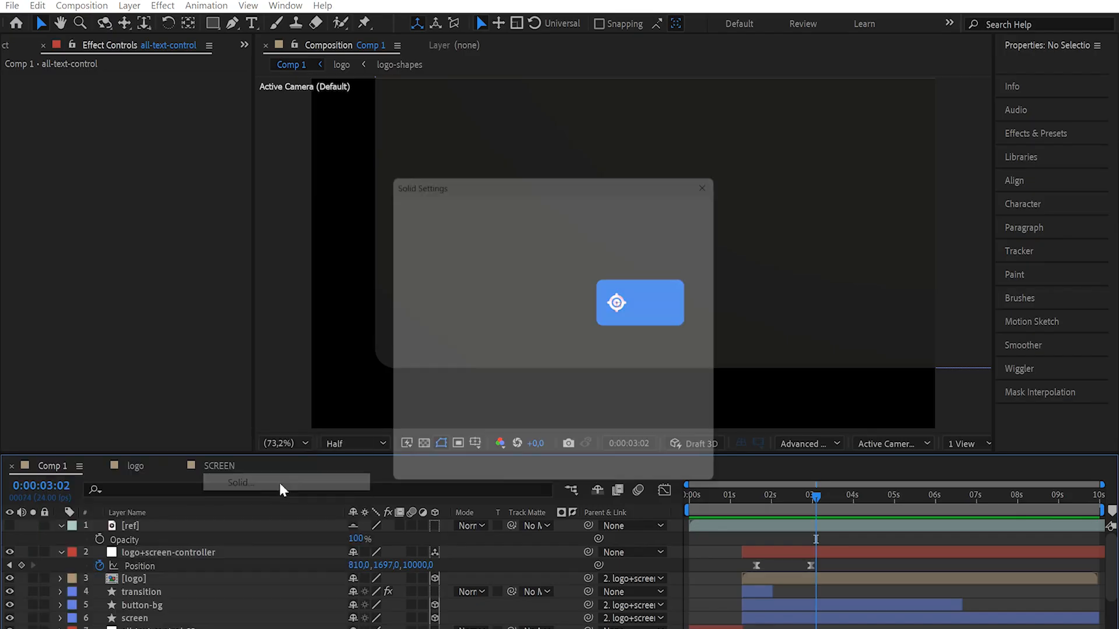
{"action": "type", "text": "bg"}
{"action": "key", "text": "Return"}
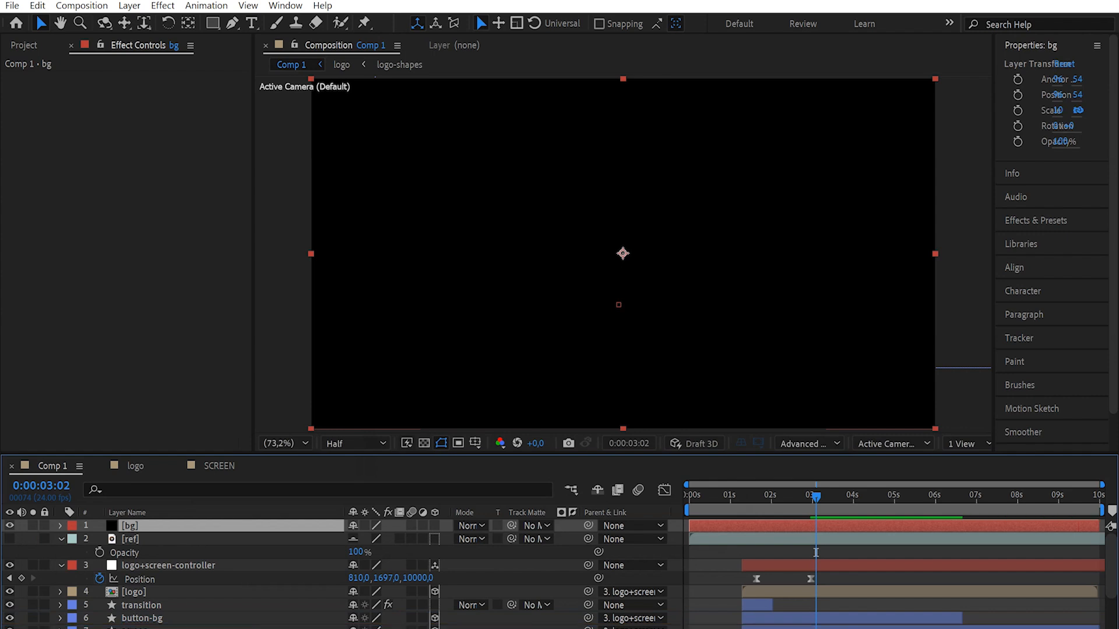
{"action": "key", "text": "ctrl+shift+bracketleft"}
Step: Find the 4-Color Gradient effect and apply it to the bg solid
{"action": "left_click", "coordinate": [1033, 222]}
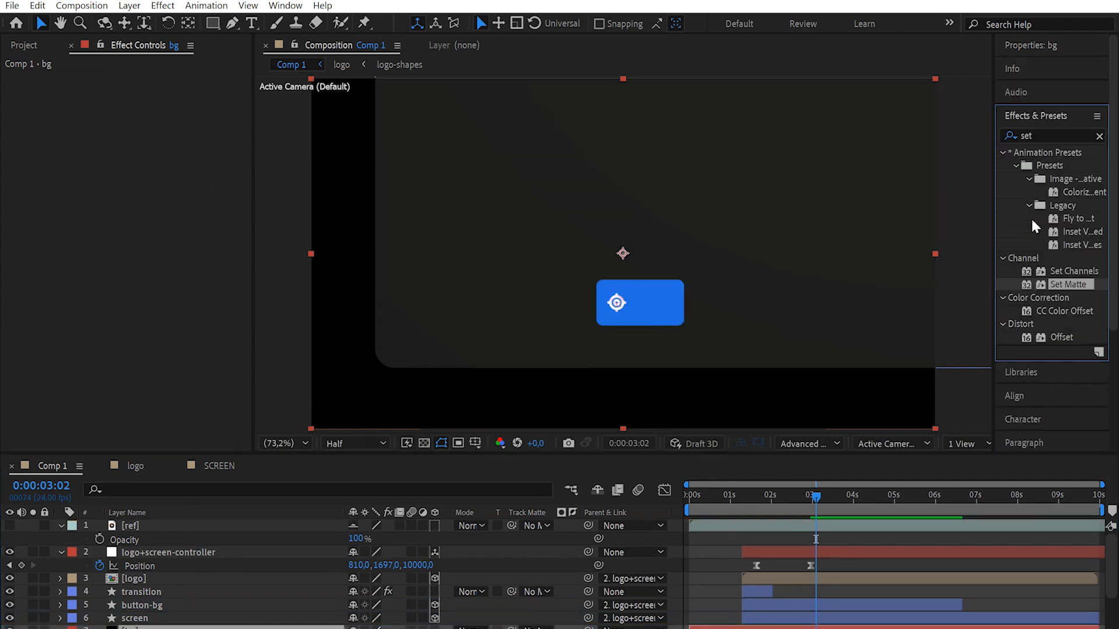
{"action": "left_click", "coordinate": [1031, 135]}
{"action": "type", "text": "4"}
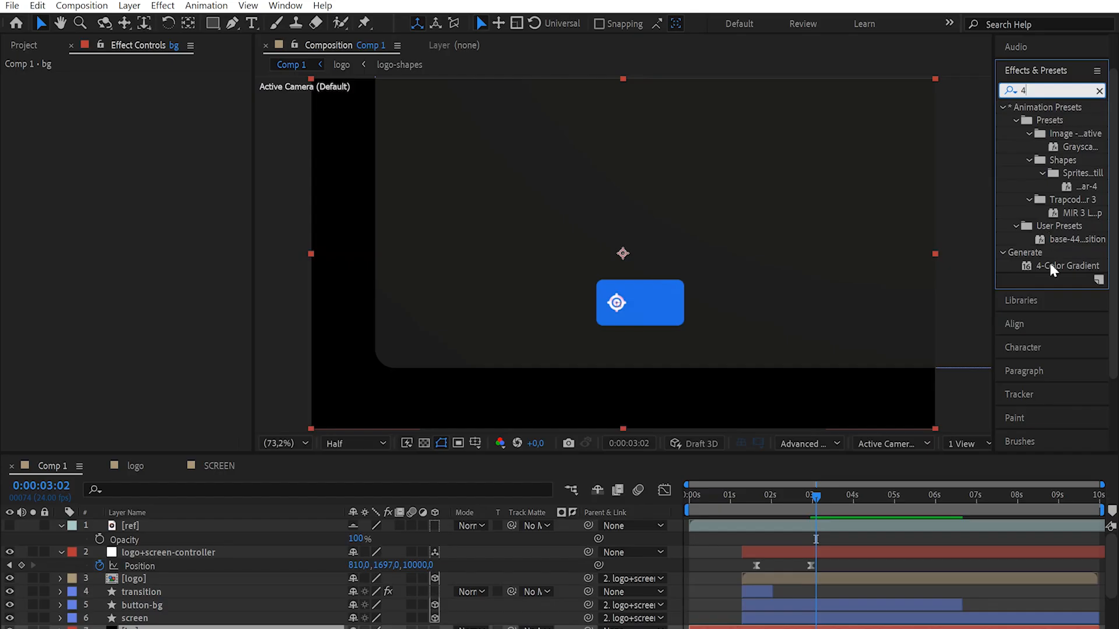
{"action": "left_click_drag", "start_coordinate": [1049, 262], "coordinate": [51, 181]}
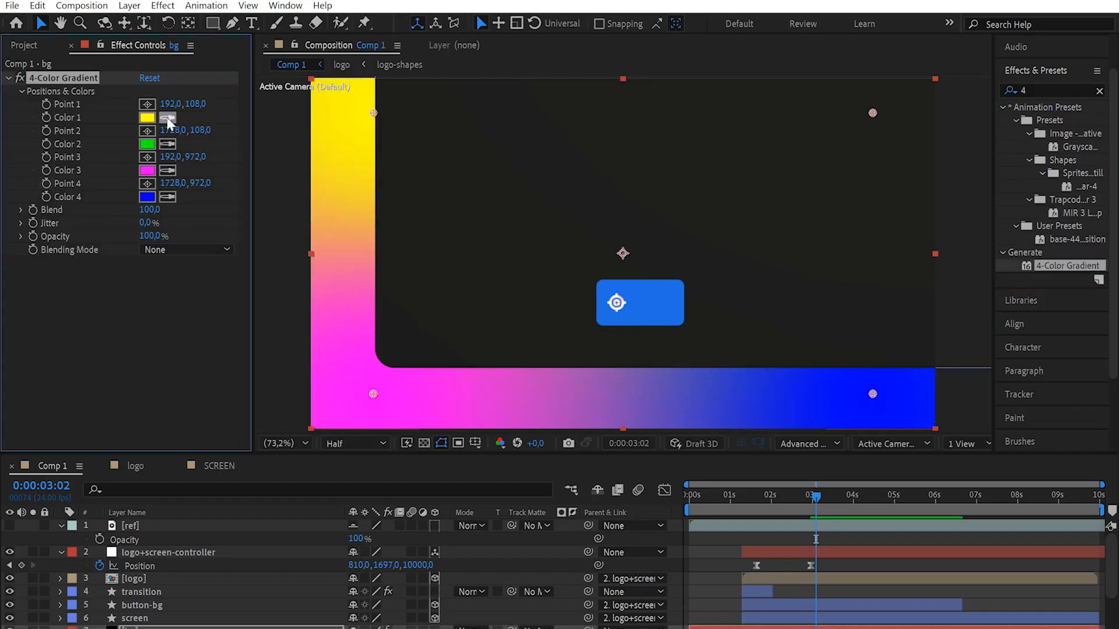
Step: Set Color 1 of the bg layer's 4-Color Gradient to white
{"action": "left_click", "coordinate": [149, 123]}
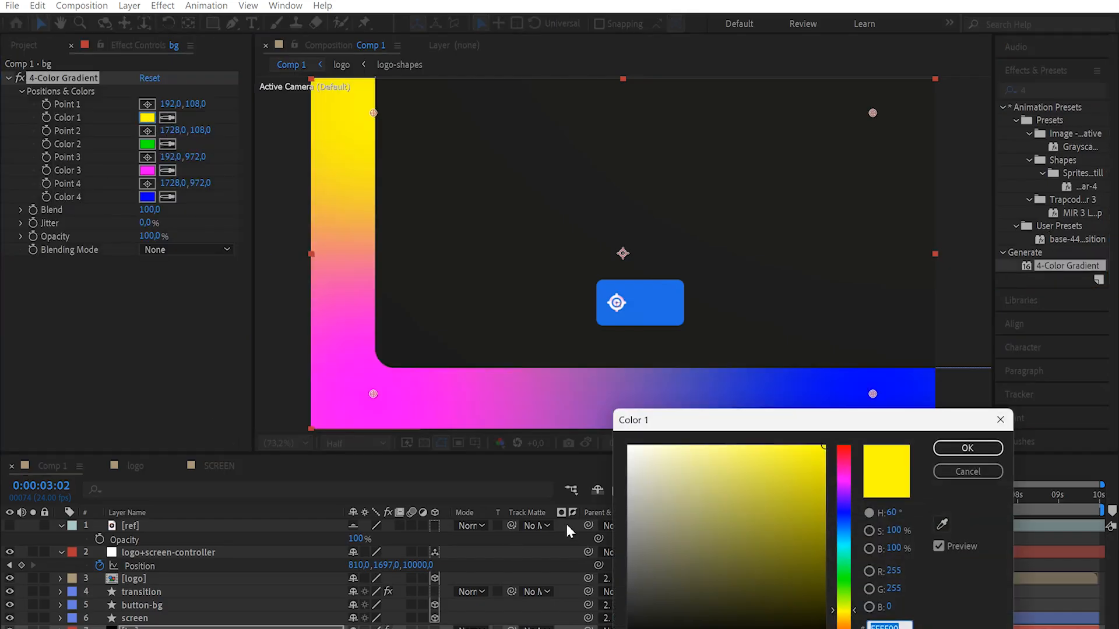
{"action": "left_click_drag", "start_coordinate": [653, 486], "coordinate": [581, 445]}
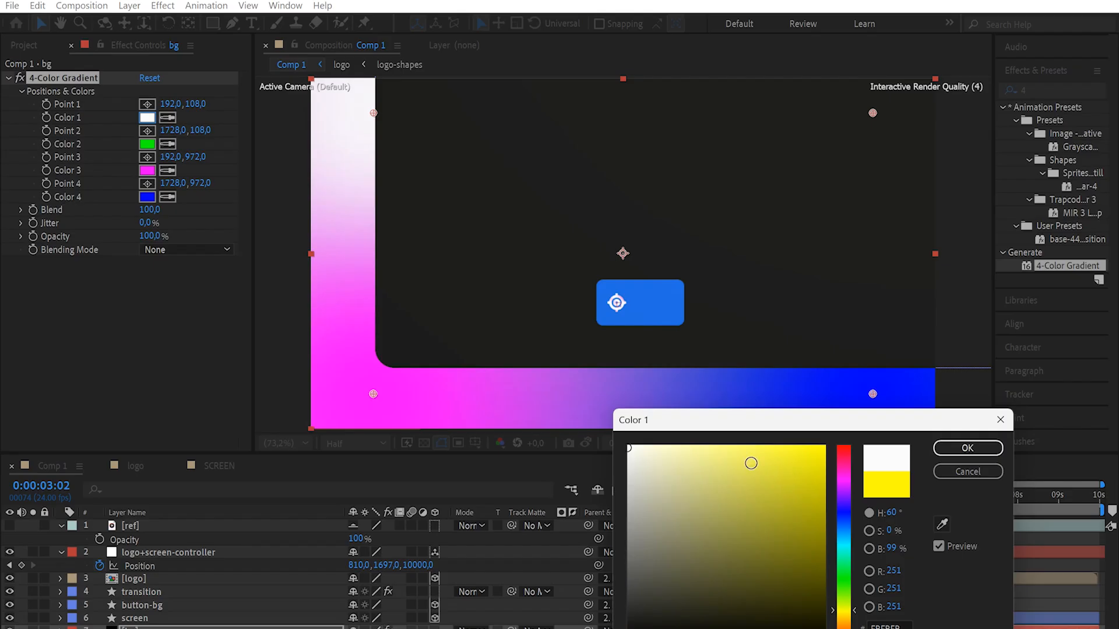
{"action": "left_click", "coordinate": [968, 448]}
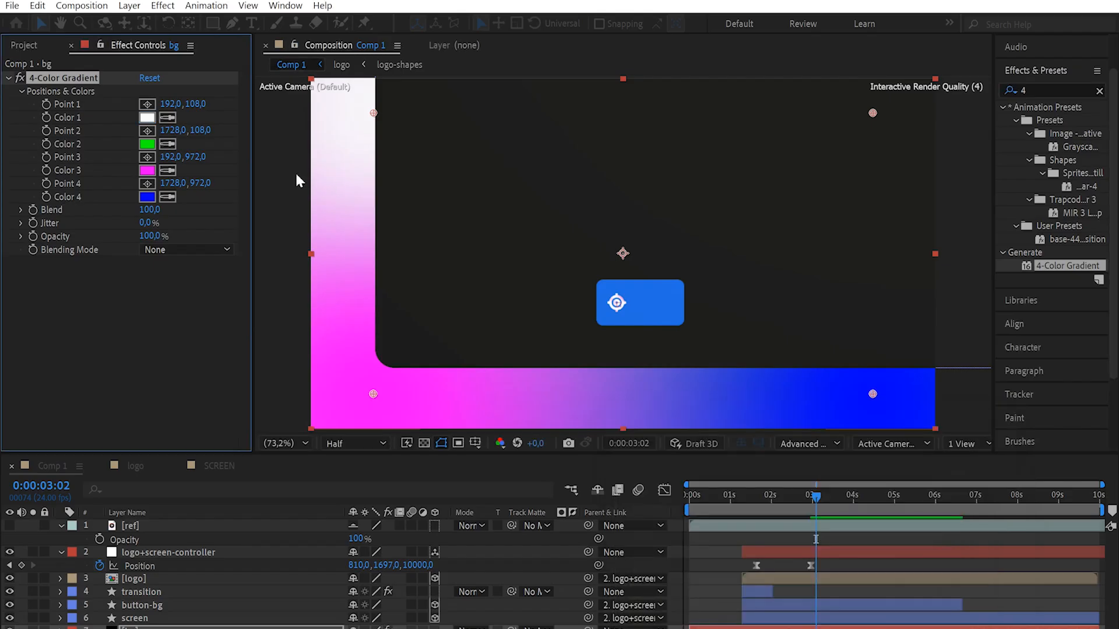
Step: Try a pale yellow for the gradient's Color 2 and a golden yellow for Color 3
{"action": "left_click", "coordinate": [147, 144]}
{"action": "left_click_drag", "start_coordinate": [736, 535], "coordinate": [580, 463]}
{"action": "left_click", "coordinate": [843, 617]}
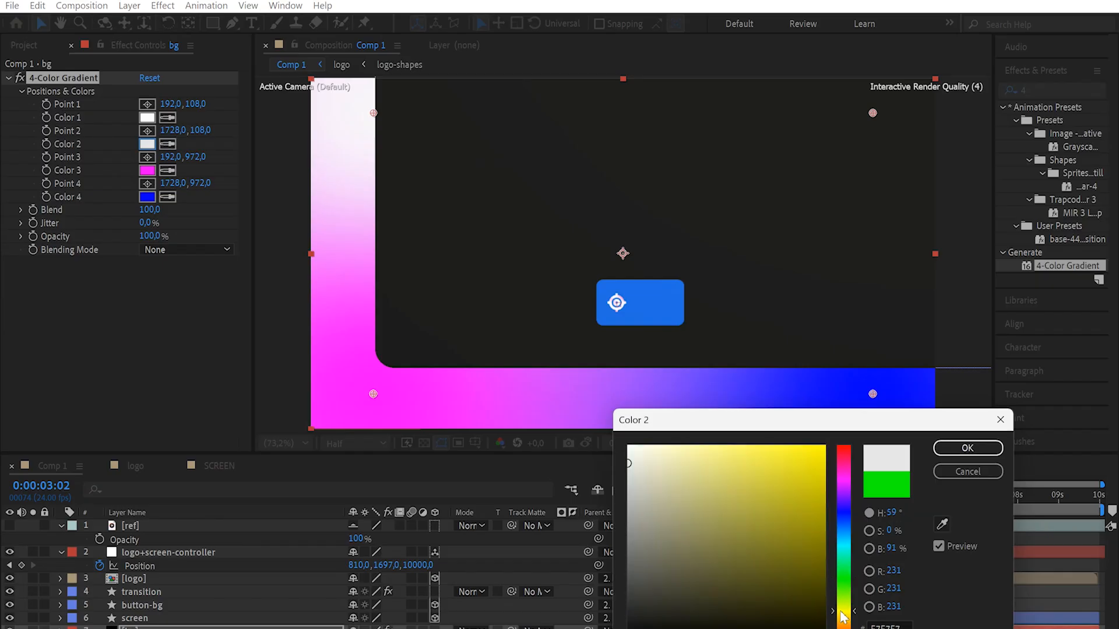
{"action": "left_click_drag", "start_coordinate": [682, 502], "coordinate": [697, 434]}
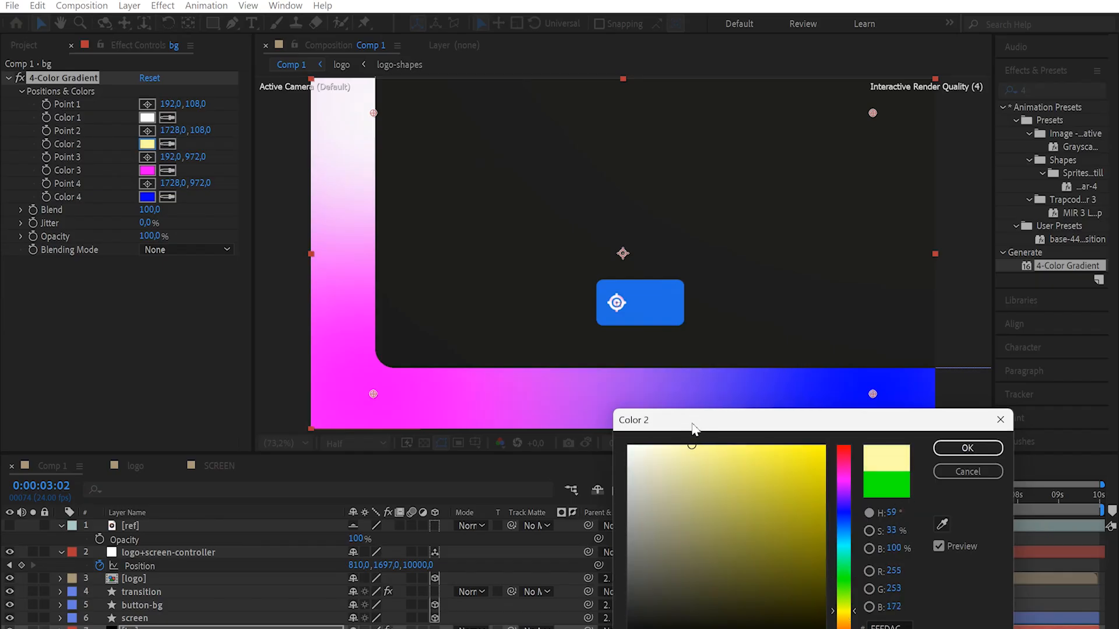
{"action": "left_click", "coordinate": [935, 448]}
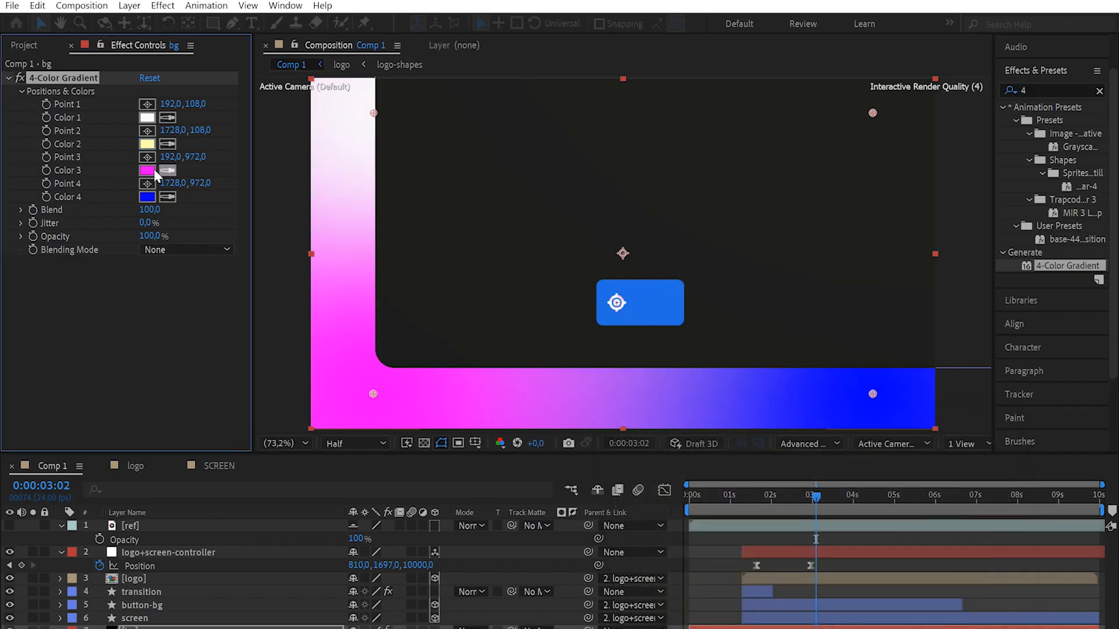
{"action": "left_click", "coordinate": [152, 169]}
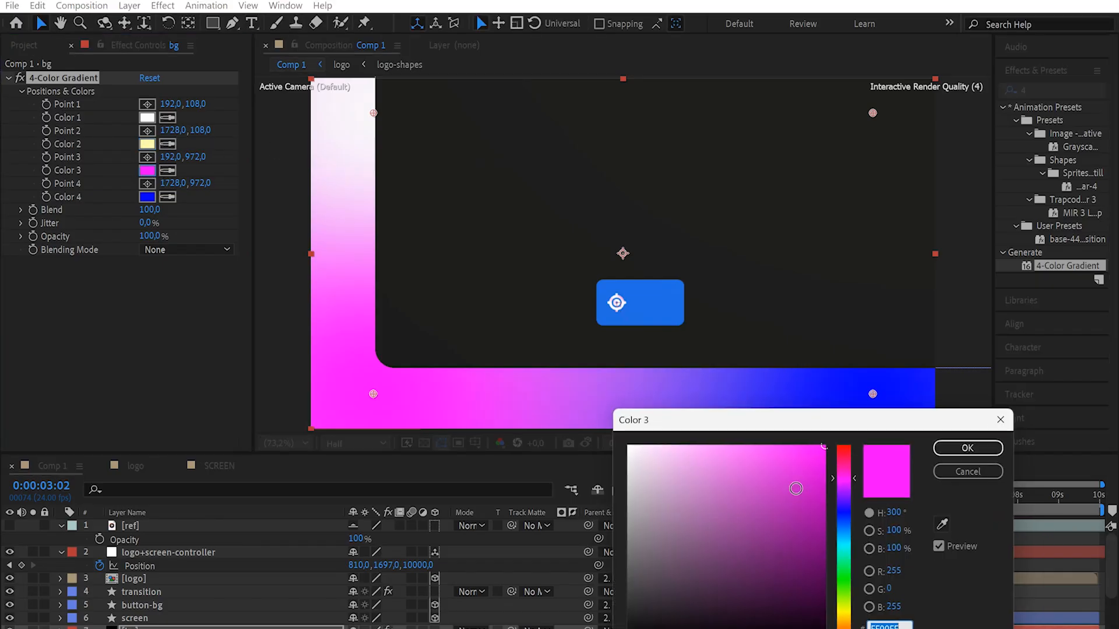
{"action": "left_click", "coordinate": [854, 618]}
{"action": "mouse_move", "coordinate": [720, 523]}
{"action": "left_mouse_down"}
{"action": "mouse_move", "coordinate": [695, 481]}
{"action": "mouse_move", "coordinate": [794, 463]}
{"action": "left_mouse_up"}
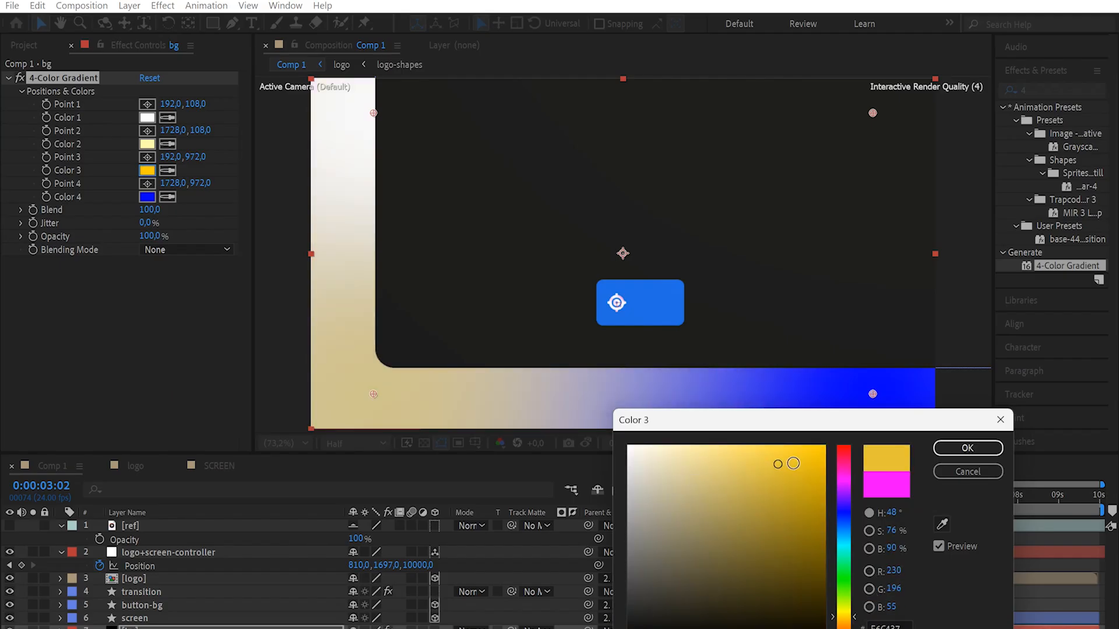
{"action": "left_click", "coordinate": [963, 448]}
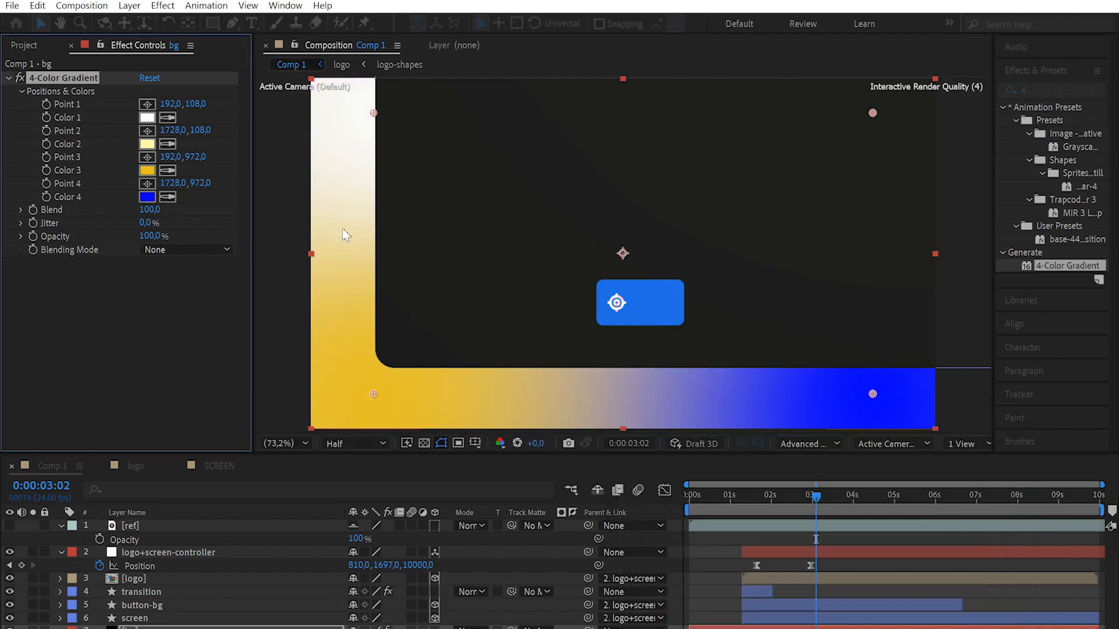
Step: Set the gradient's Color 4 to white (FFFFFF)
{"action": "left_click", "coordinate": [147, 197]}
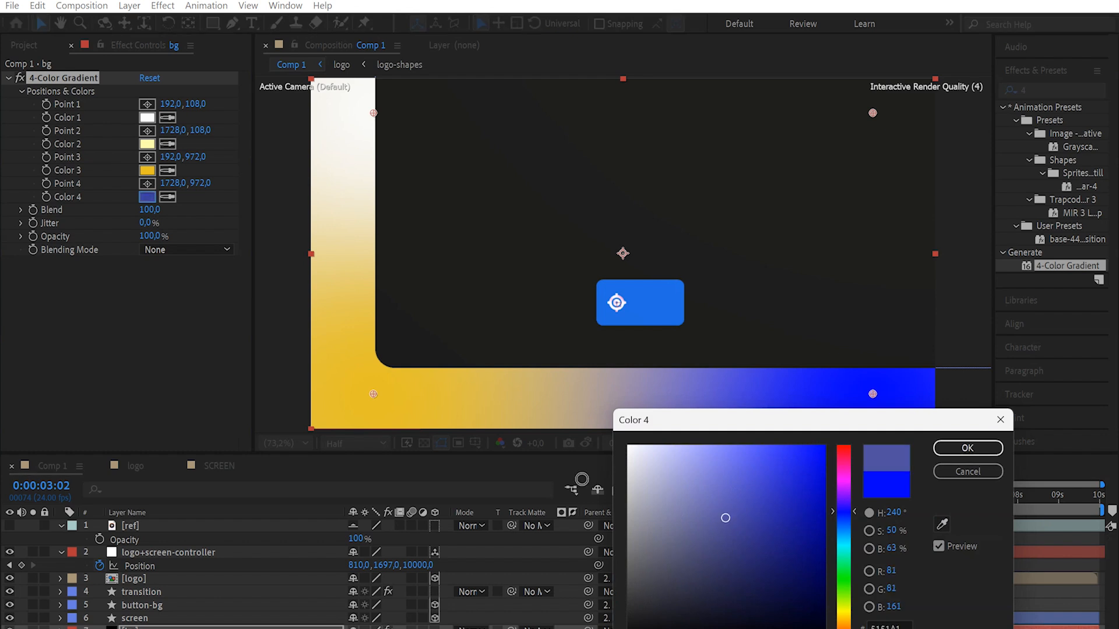
{"action": "left_click_drag", "start_coordinate": [724, 517], "coordinate": [443, 419]}
{"action": "left_click", "coordinate": [967, 448]}
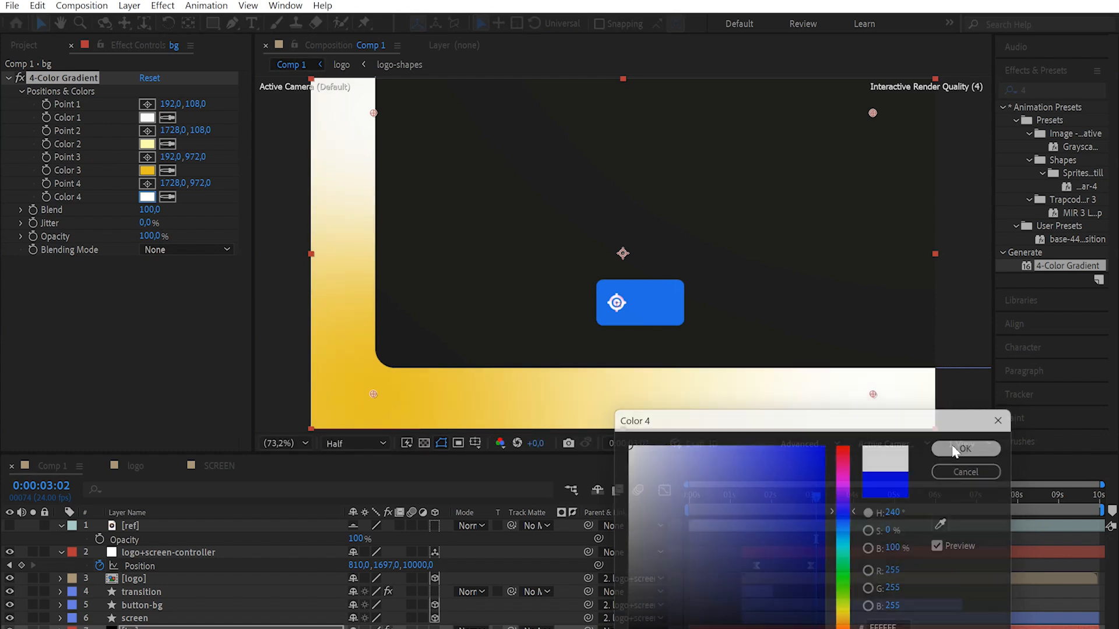
Step: Show the ref layer, sample its light orange for Color 2 and deep orange for Color 3, and hide the ref layer again
{"action": "left_click", "coordinate": [10, 526]}
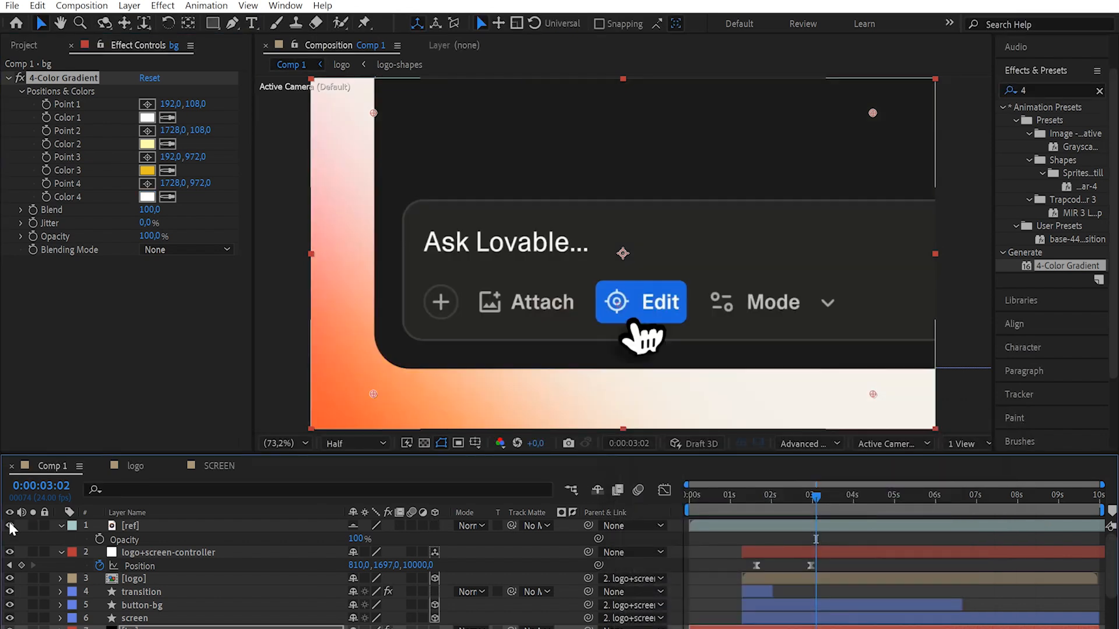
{"action": "left_click", "coordinate": [167, 170]}
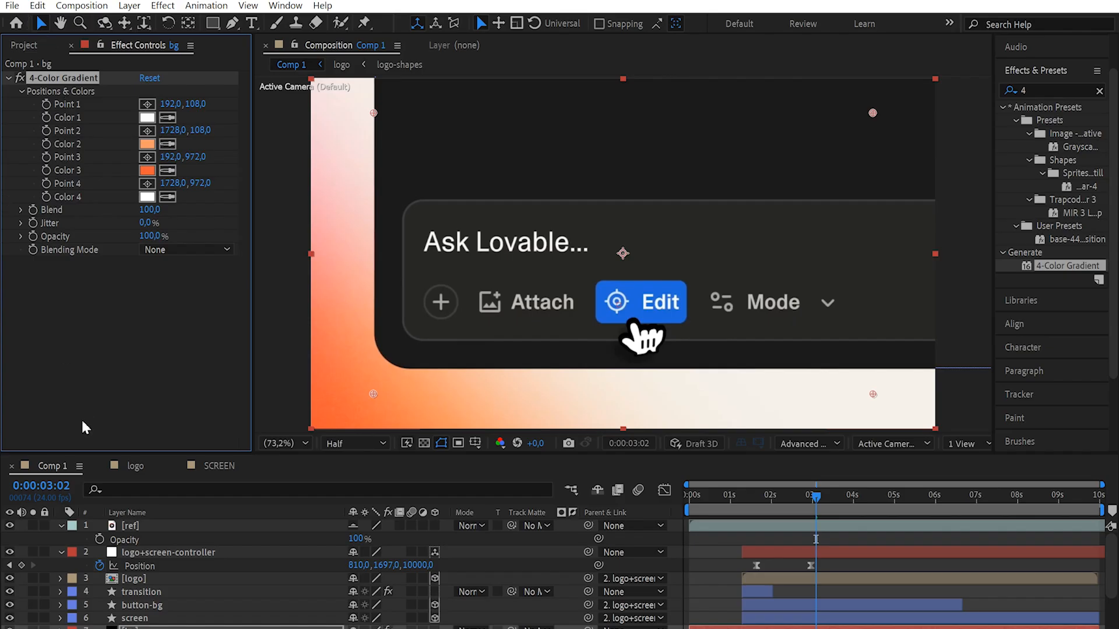
{"action": "left_click", "coordinate": [10, 525]}
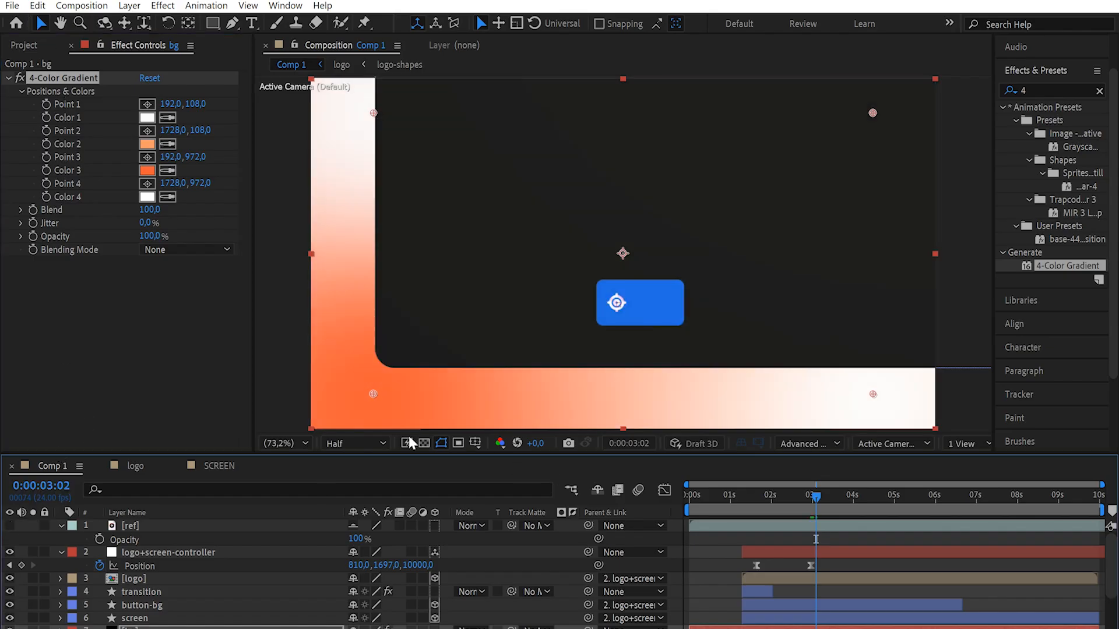
Step: Preview the transition from 0:00:01:06 and trim the bg layer's start to the frame where the logo and screen layers begin
{"action": "left_click", "coordinate": [690, 495]}
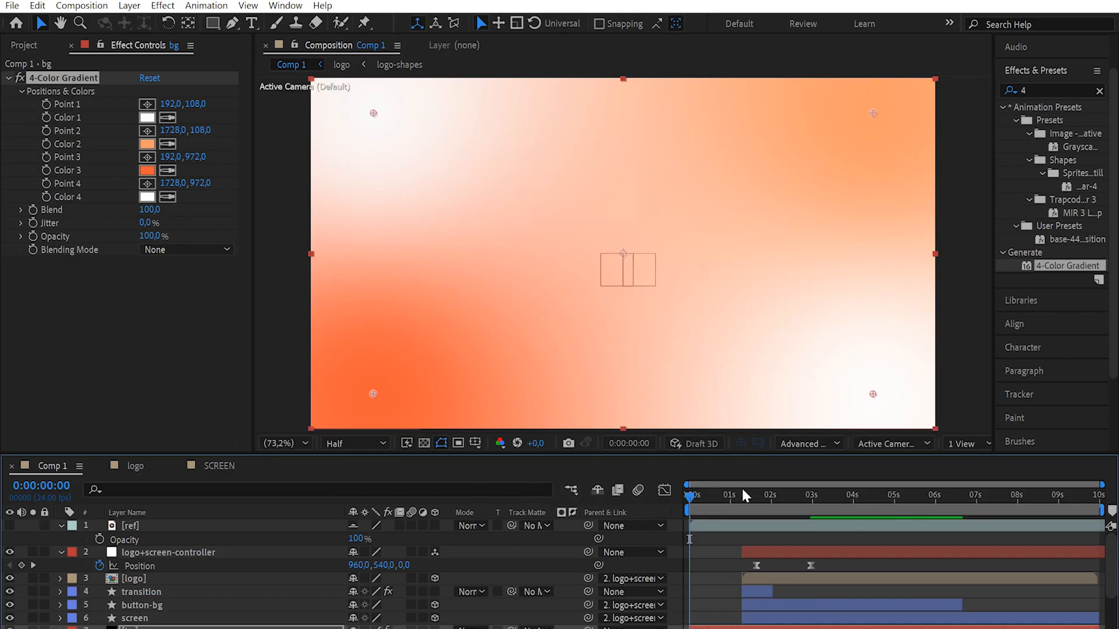
{"action": "mouse_move", "coordinate": [744, 495]}
{"action": "left_mouse_down"}
{"action": "mouse_move", "coordinate": [791, 502]}
{"action": "mouse_move", "coordinate": [741, 511]}
{"action": "left_mouse_up"}
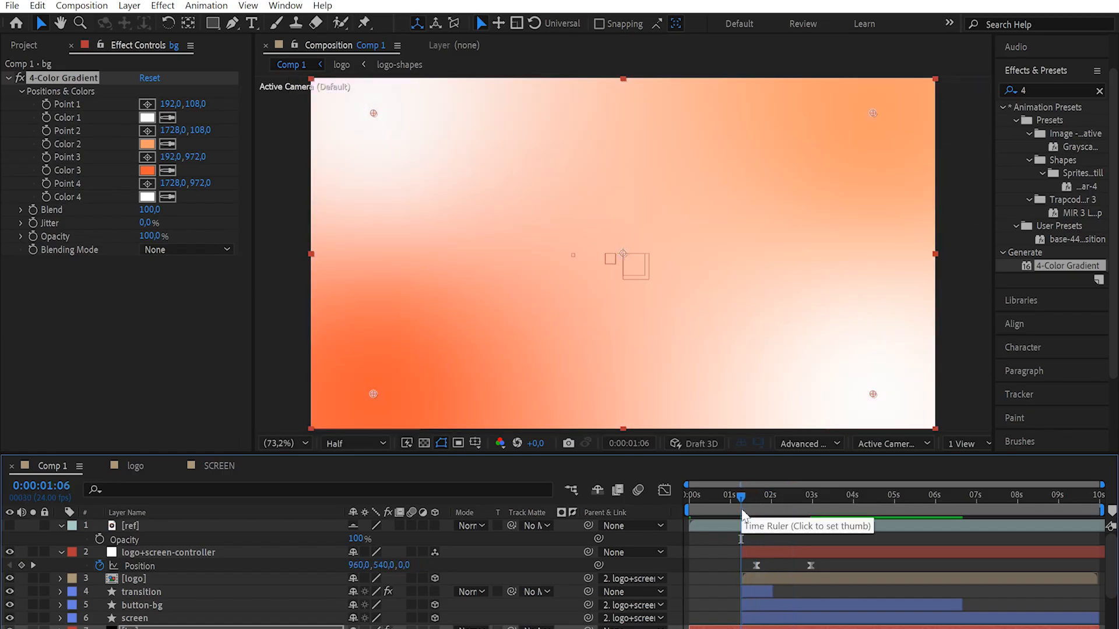
{"action": "key", "text": "space"}
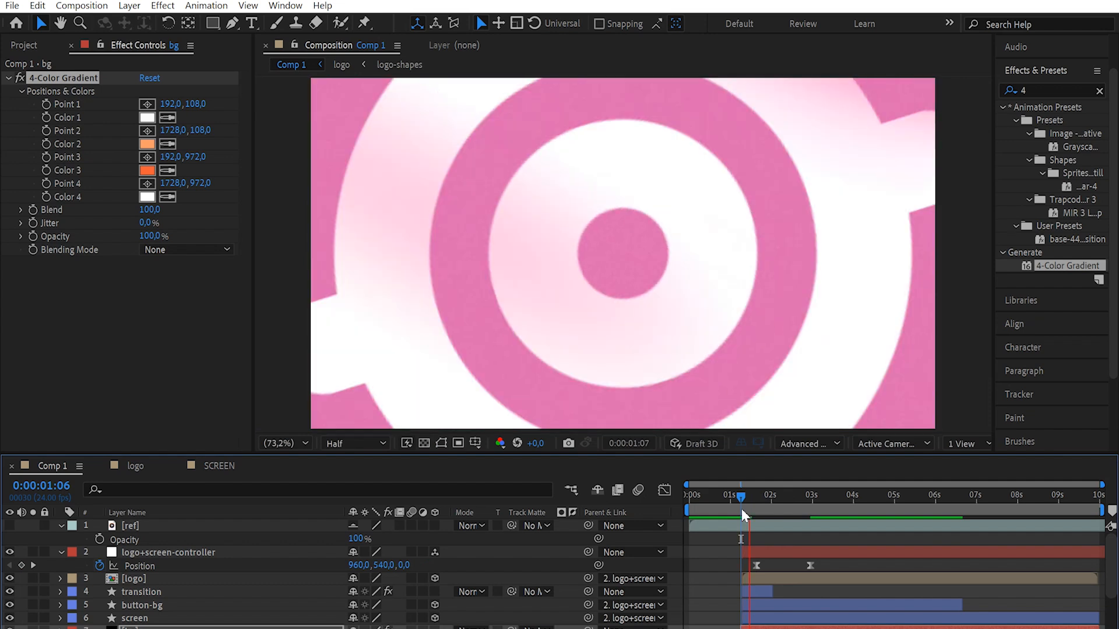
{"action": "key", "text": "space"}
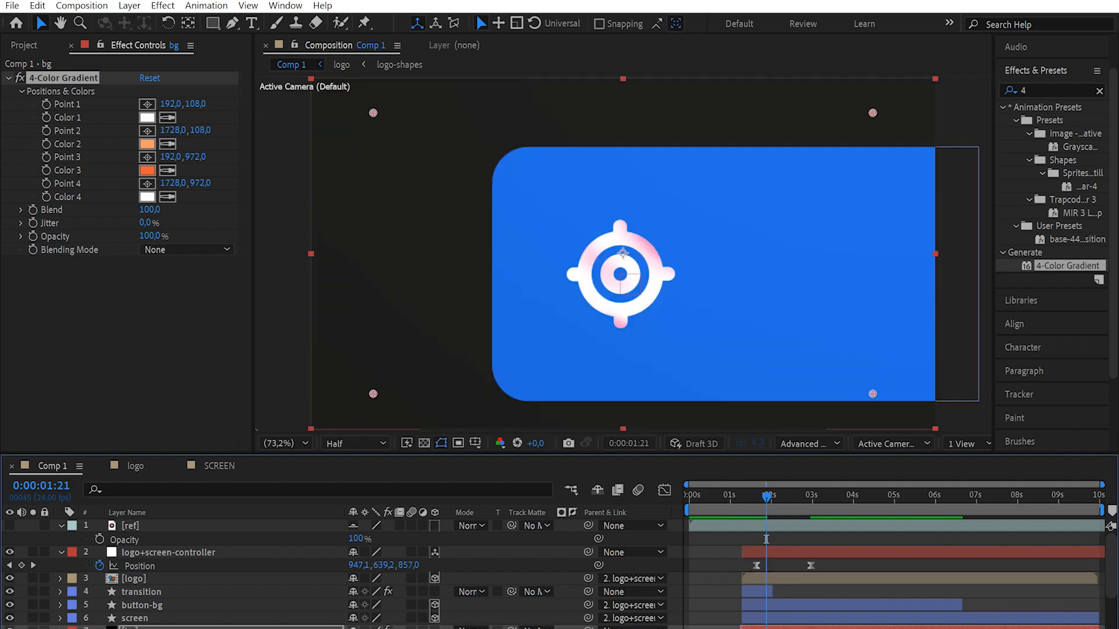
{"action": "key", "text": "equal"}
{"action": "key", "text": "equal"}
{"action": "key", "text": "equal"}
{"action": "key", "text": "equal"}
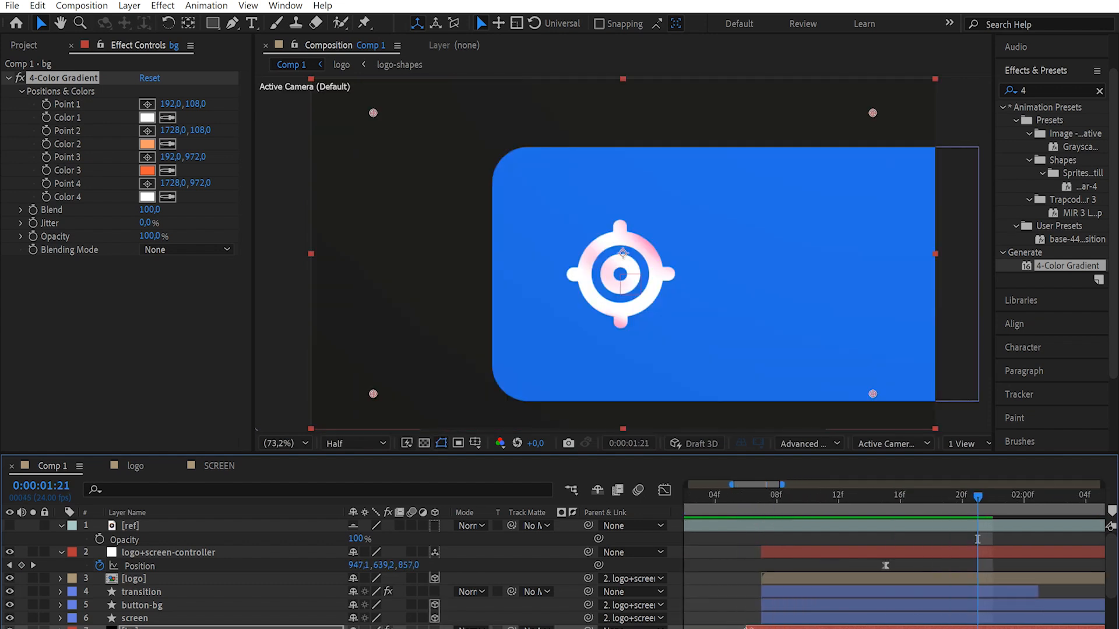
{"action": "left_click_drag", "start_coordinate": [749, 628], "coordinate": [763, 628]}
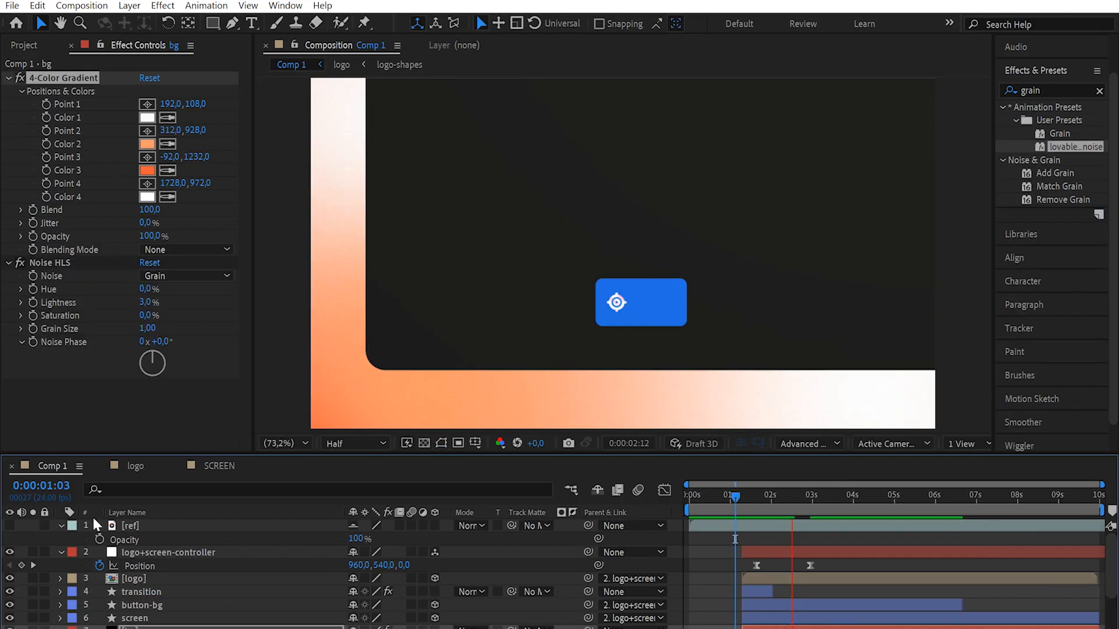
{"action": "scroll", "coordinate": [181, 595], "scroll_direction": "down", "scroll_amount": 1}
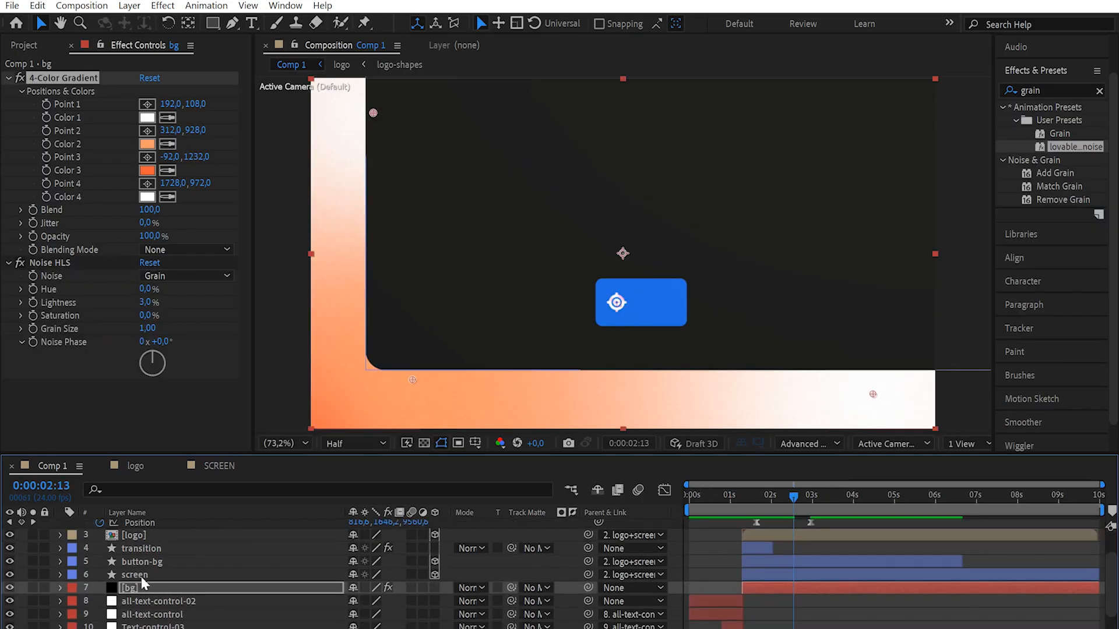
{"action": "left_click", "coordinate": [141, 576]}
{"action": "left_click", "coordinate": [153, 563]}
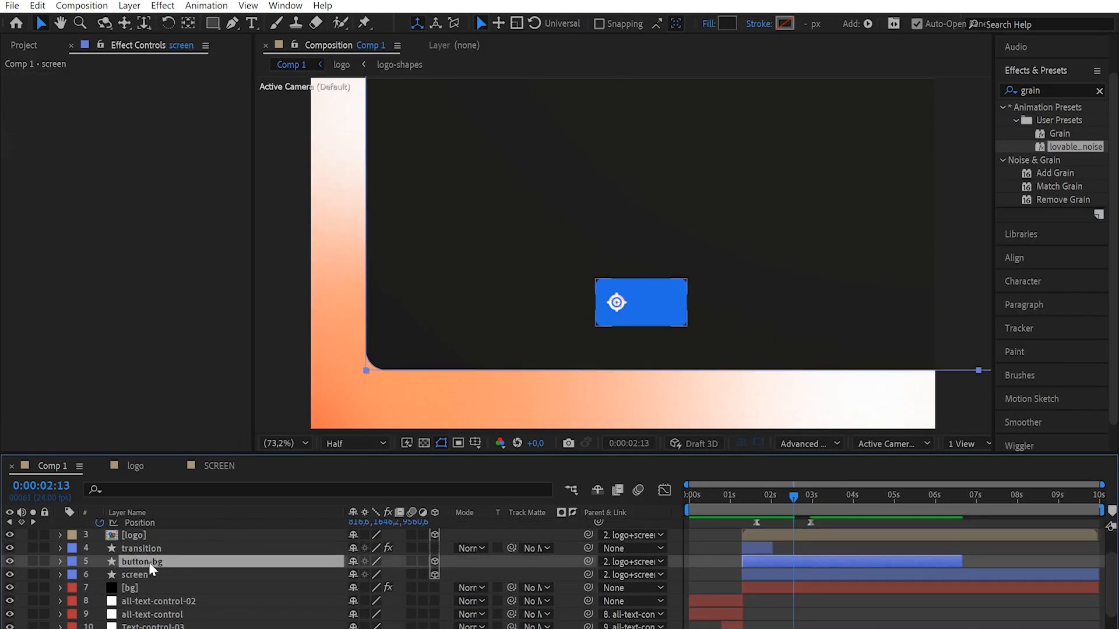
{"action": "left_click", "coordinate": [791, 618]}
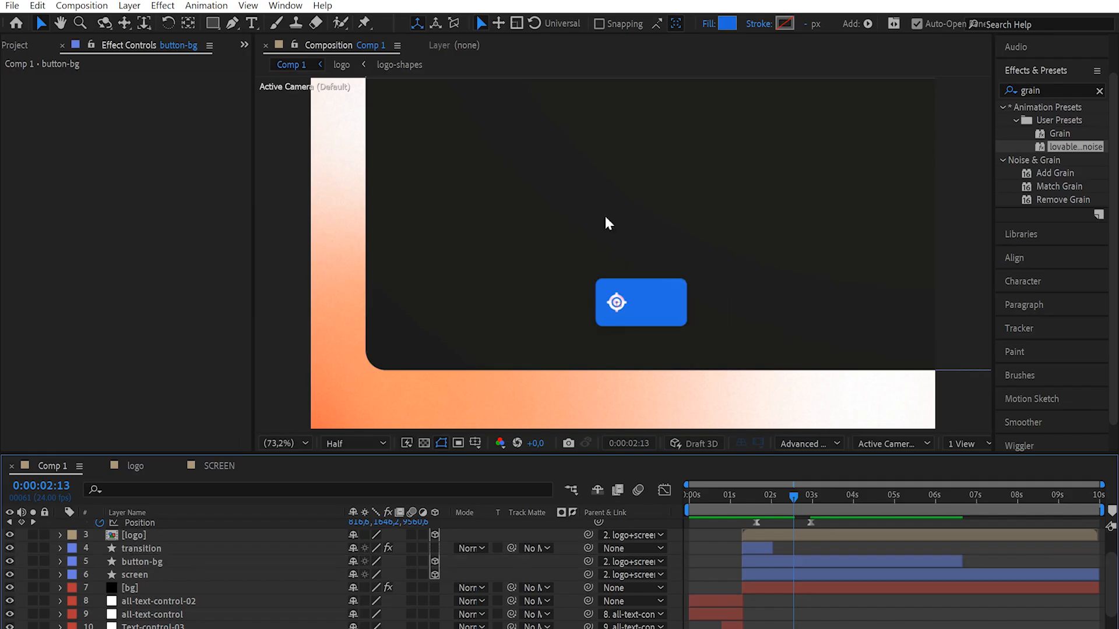
Step: Create a white text layer reading "Edit" over the blue button, in Helvetica Bold at about 76 px
{"action": "left_click", "coordinate": [251, 25]}
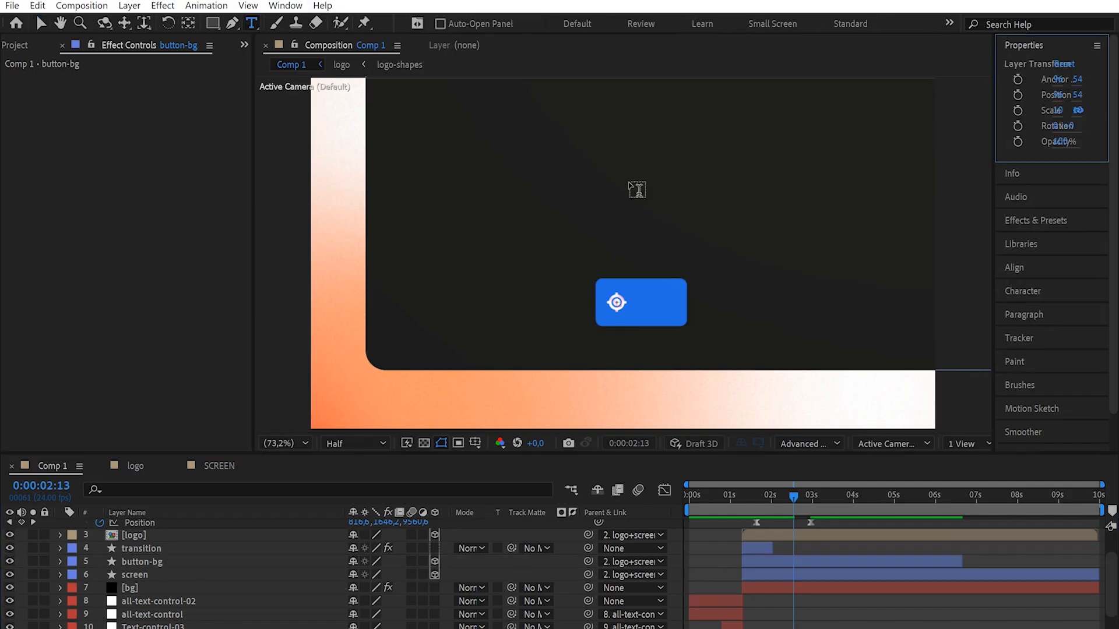
{"action": "left_click", "coordinate": [625, 304]}
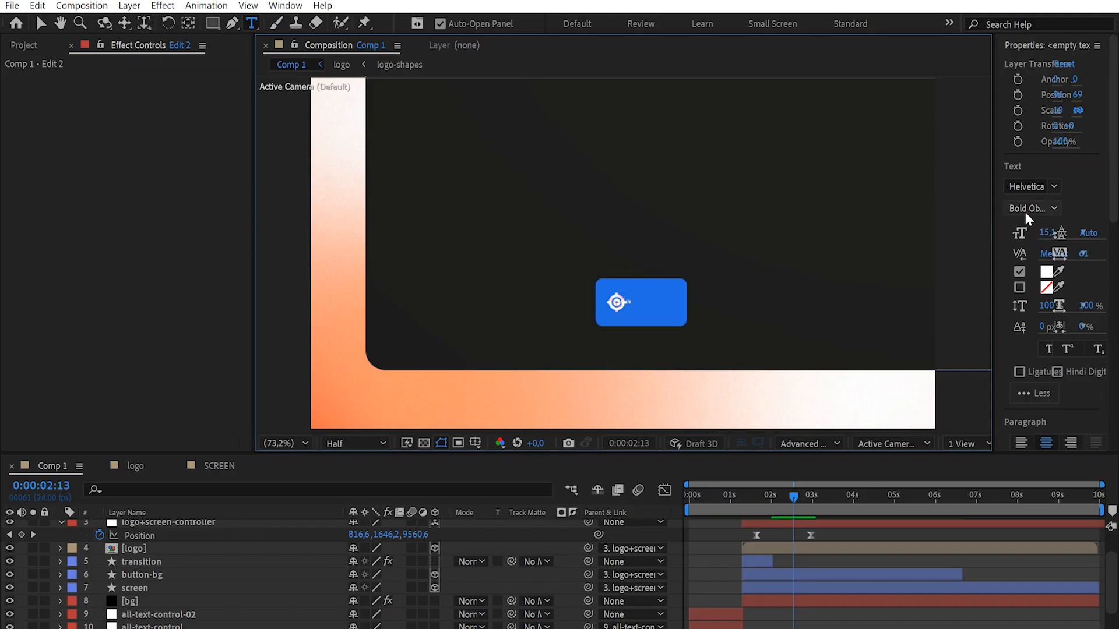
{"action": "scroll", "coordinate": [249, 567], "scroll_direction": "up", "scroll_amount": 2}
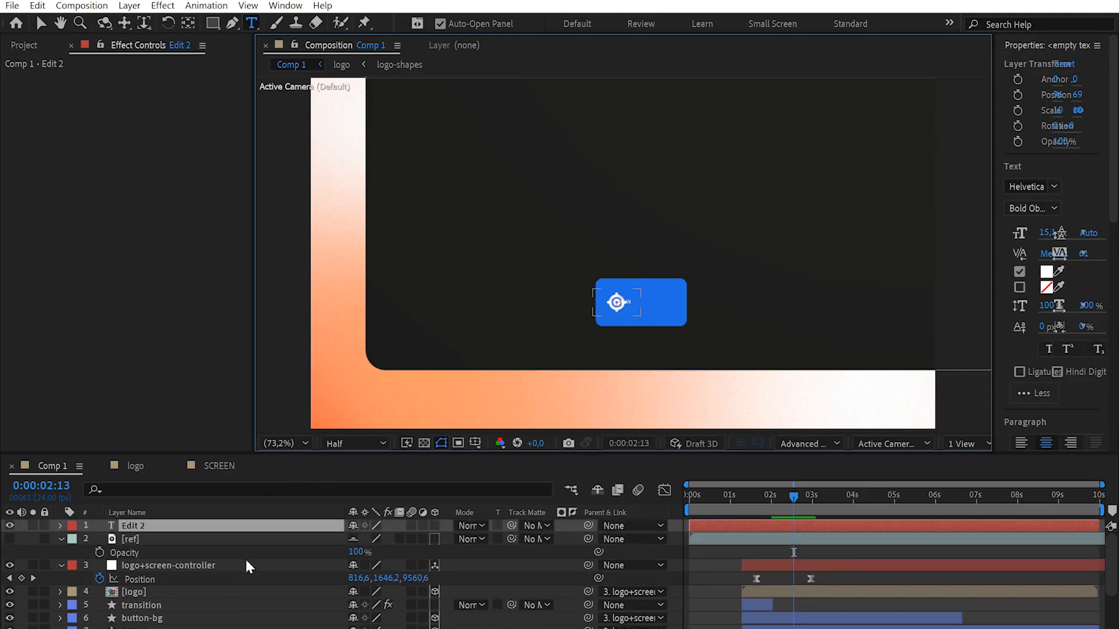
{"action": "left_click", "coordinate": [1053, 208]}
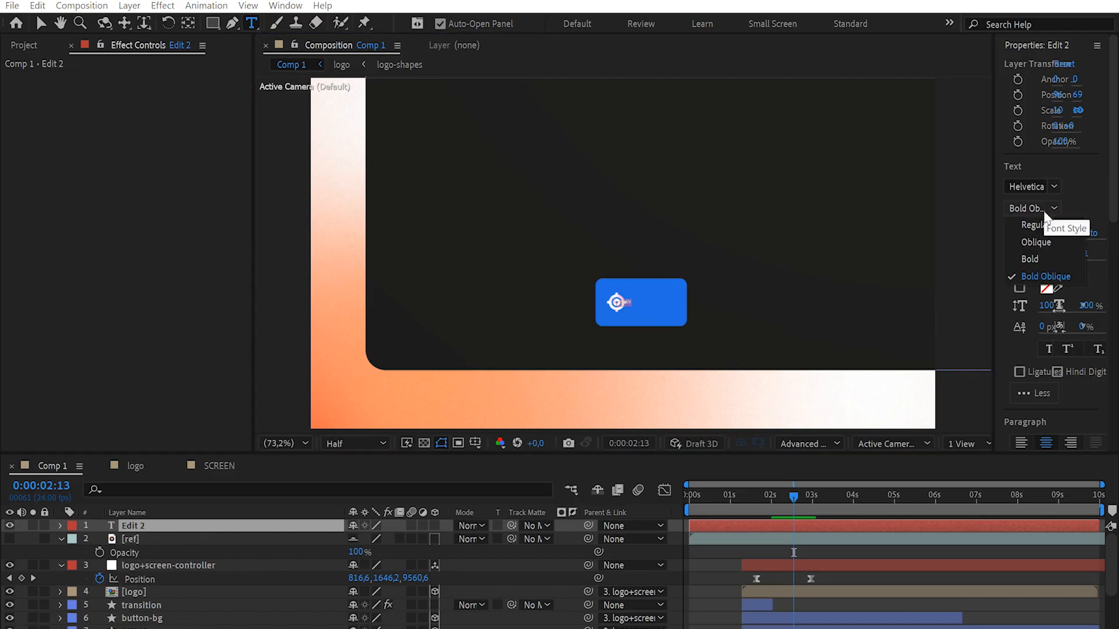
{"action": "left_click", "coordinate": [1030, 259]}
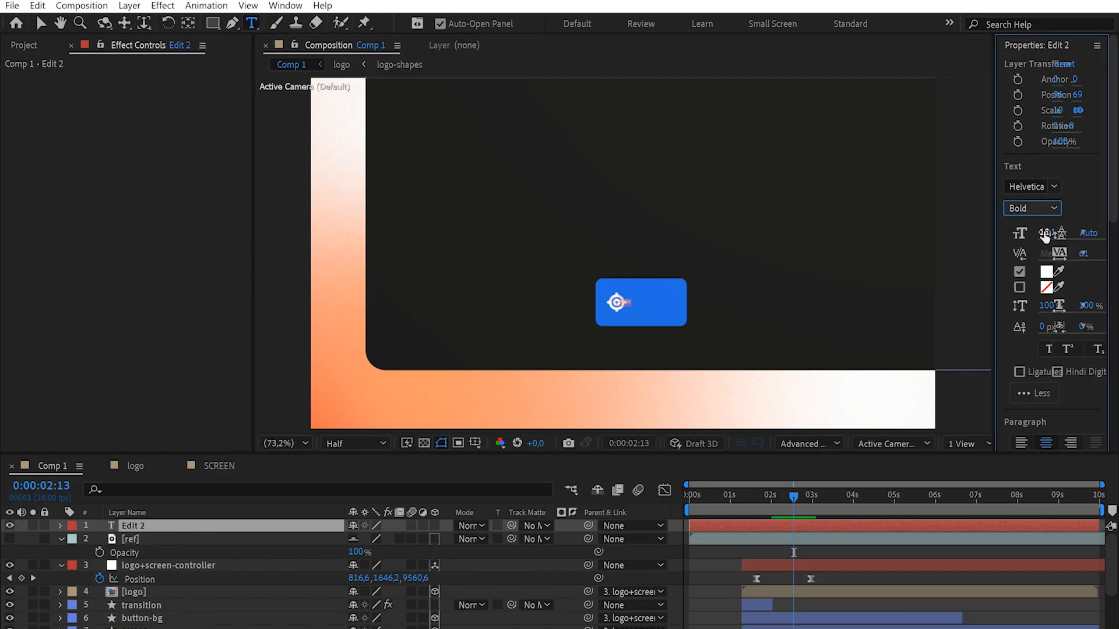
{"action": "left_click_drag", "start_coordinate": [1044, 233], "coordinate": [1091, 230]}
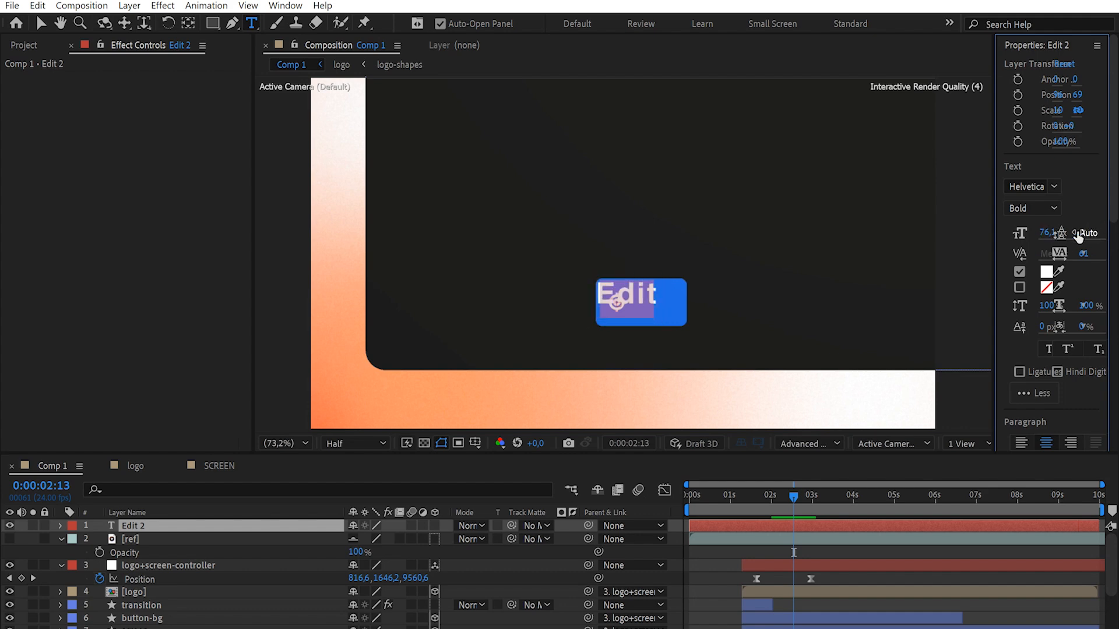
Step: Make the Edit text layer 3D and parent it to logo+screen-controller
{"action": "left_click", "coordinate": [434, 524]}
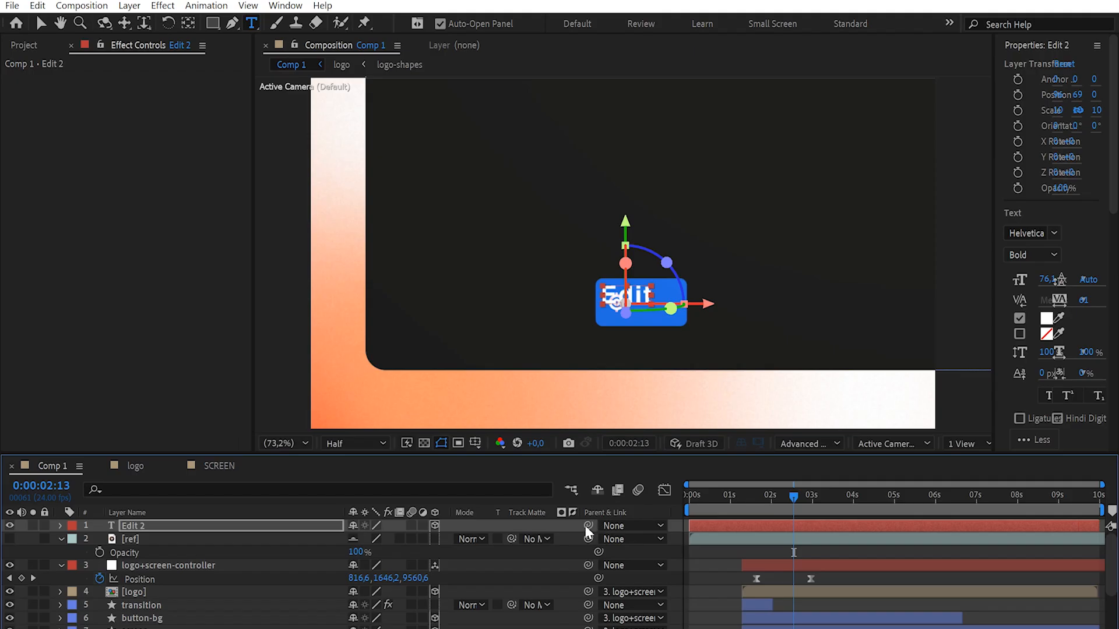
{"action": "left_click_drag", "start_coordinate": [589, 525], "coordinate": [544, 542]}
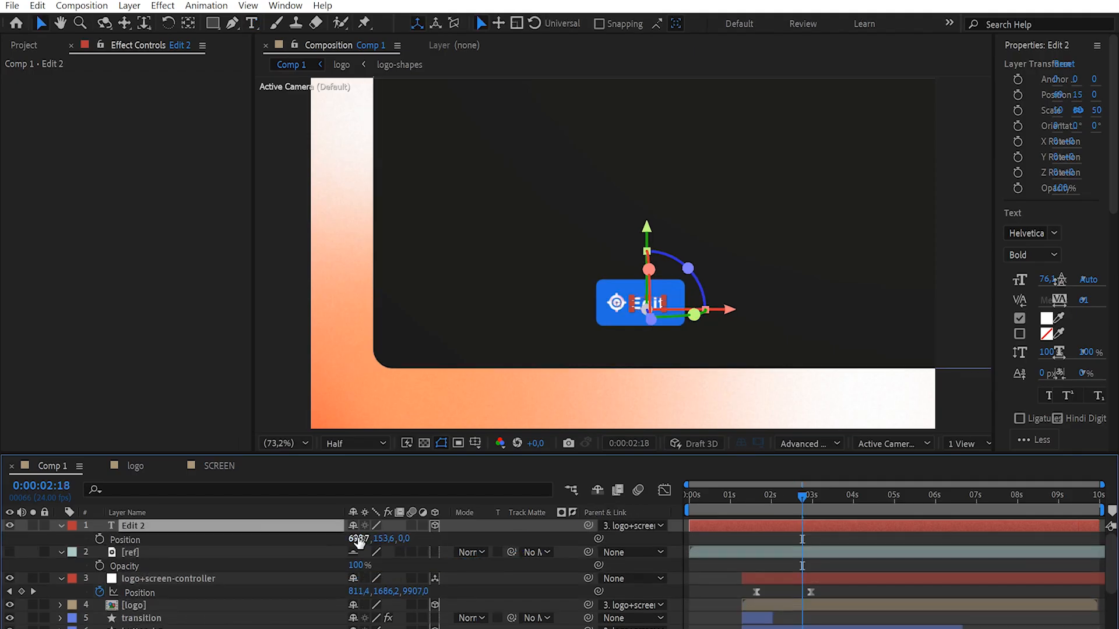
Step: Move the Edit text to position 711.7, 138.4, 0 beside the target icon on the blue button
{"action": "left_click_drag", "start_coordinate": [359, 542], "coordinate": [360, 538]}
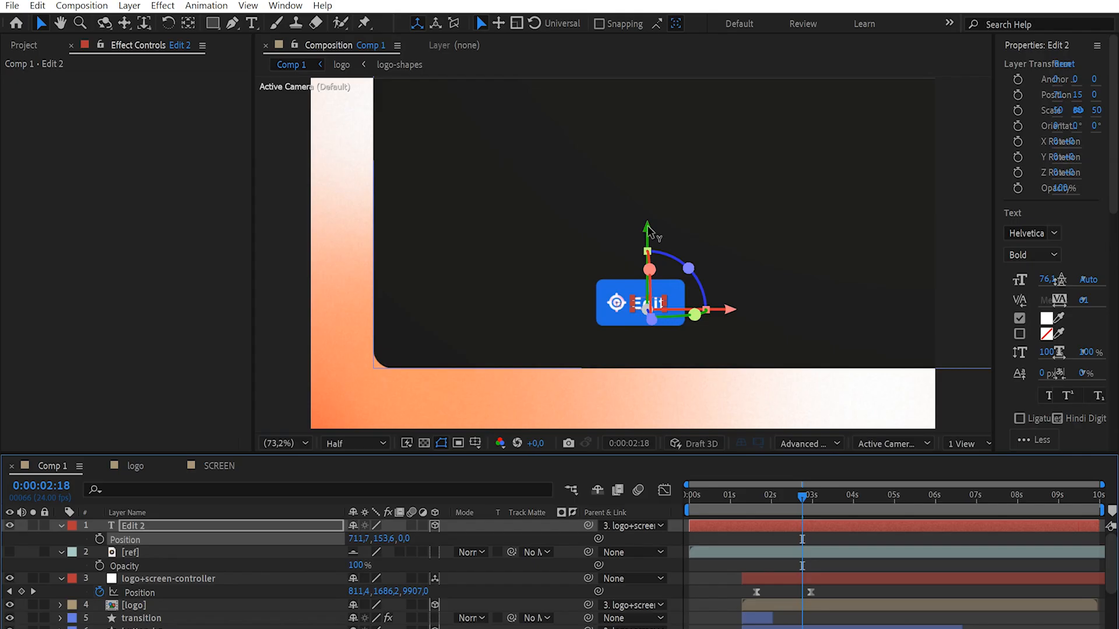
{"action": "left_click_drag", "start_coordinate": [648, 232], "coordinate": [648, 225]}
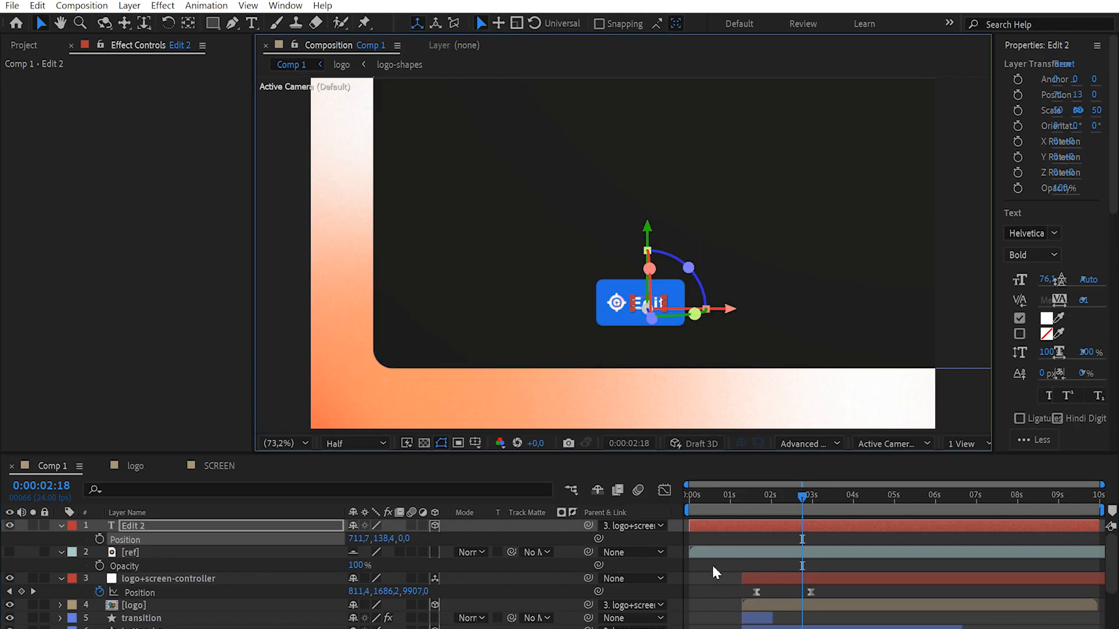
{"action": "left_click", "coordinate": [711, 565]}
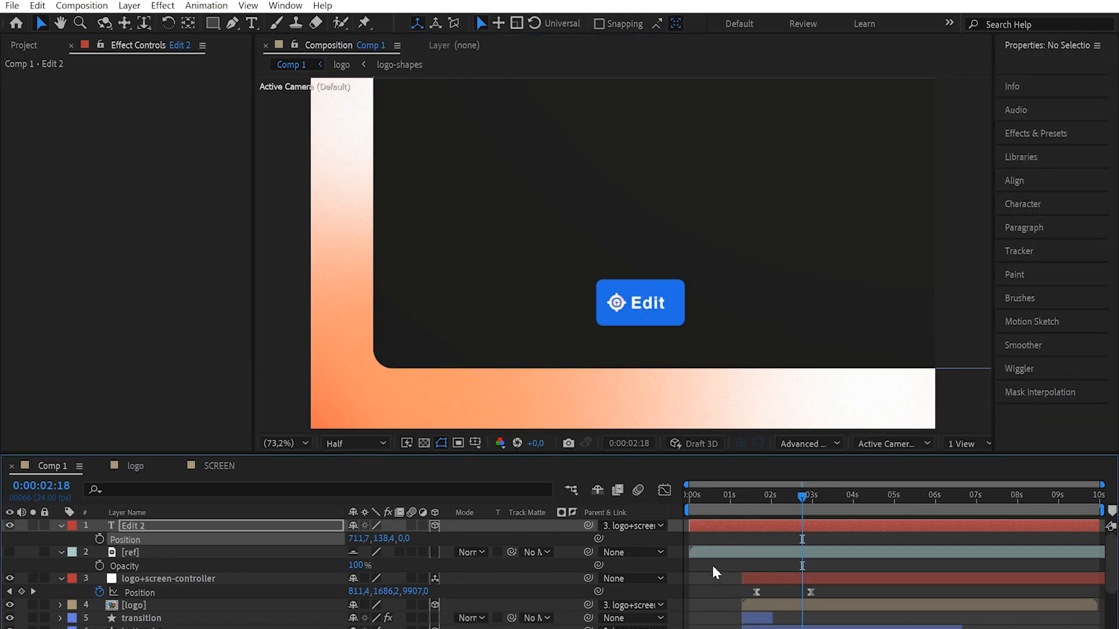
{"action": "left_click", "coordinate": [131, 523]}
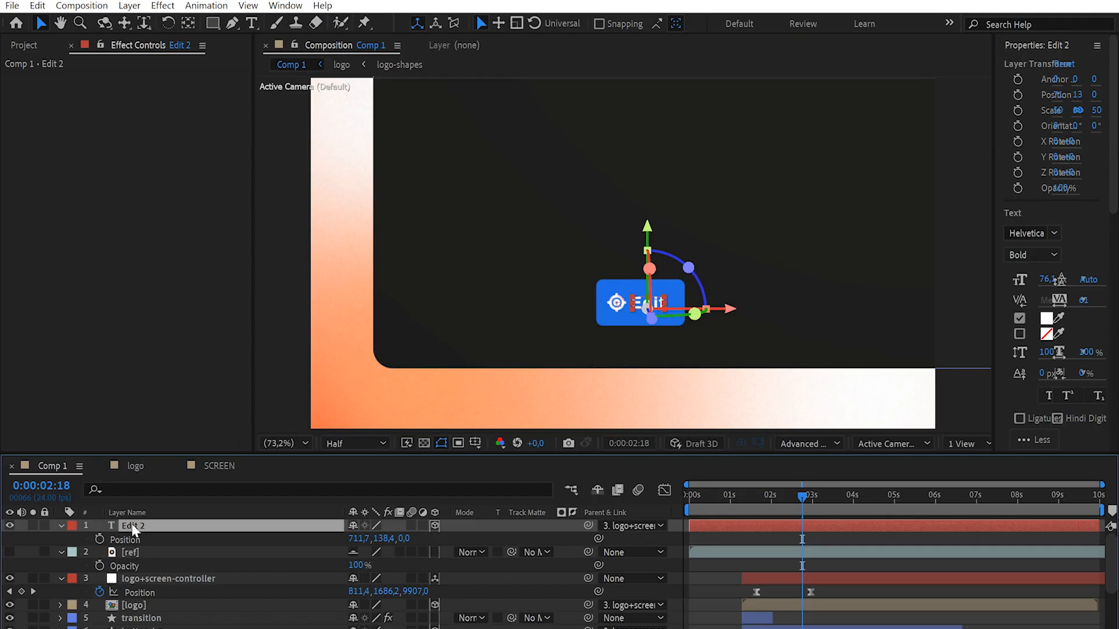
Step: Reorder the Comp 1 layers so Edit 2 sits directly below transition while ref stays at the top of the stack
{"action": "left_click_drag", "start_coordinate": [131, 523], "coordinate": [158, 628]}
{"action": "left_click_drag", "start_coordinate": [134, 527], "coordinate": [143, 623]}
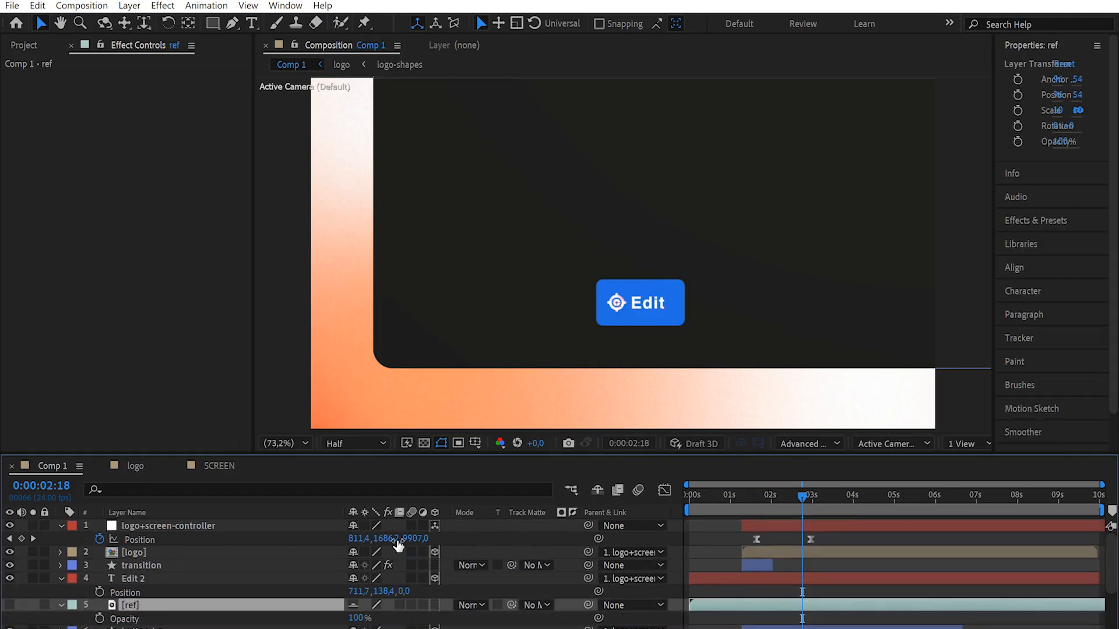
{"action": "key", "text": "ctrl+shift+bracketright"}
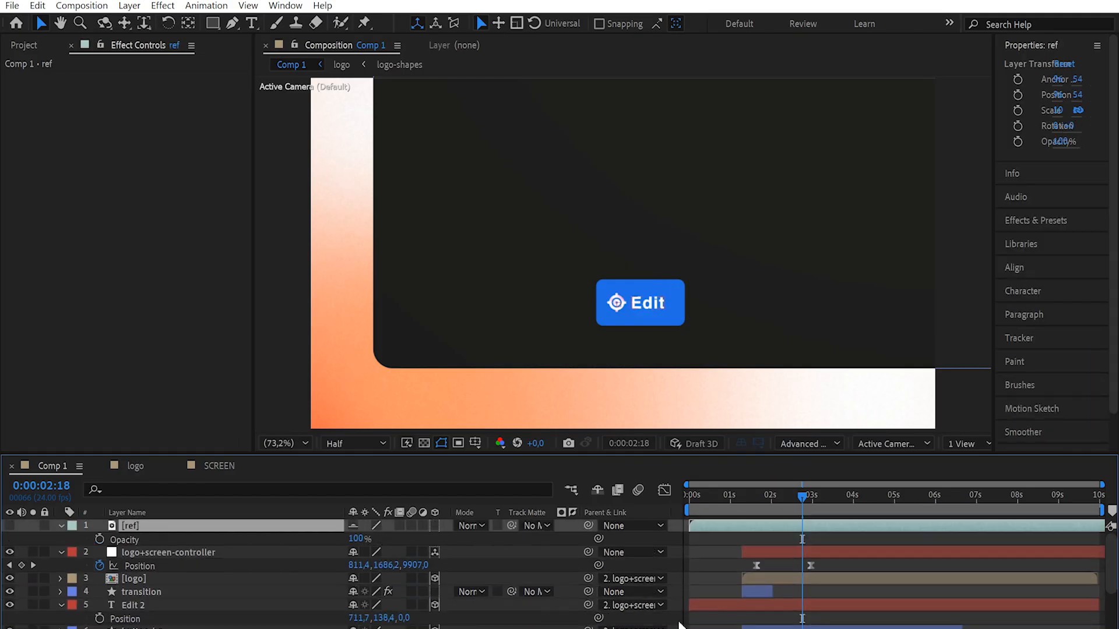
Step: At 0:00:01:21, shift the Edit 2 text horizontally away from the target icon, to position 839.7, 138.4, 0
{"action": "left_click", "coordinate": [740, 502]}
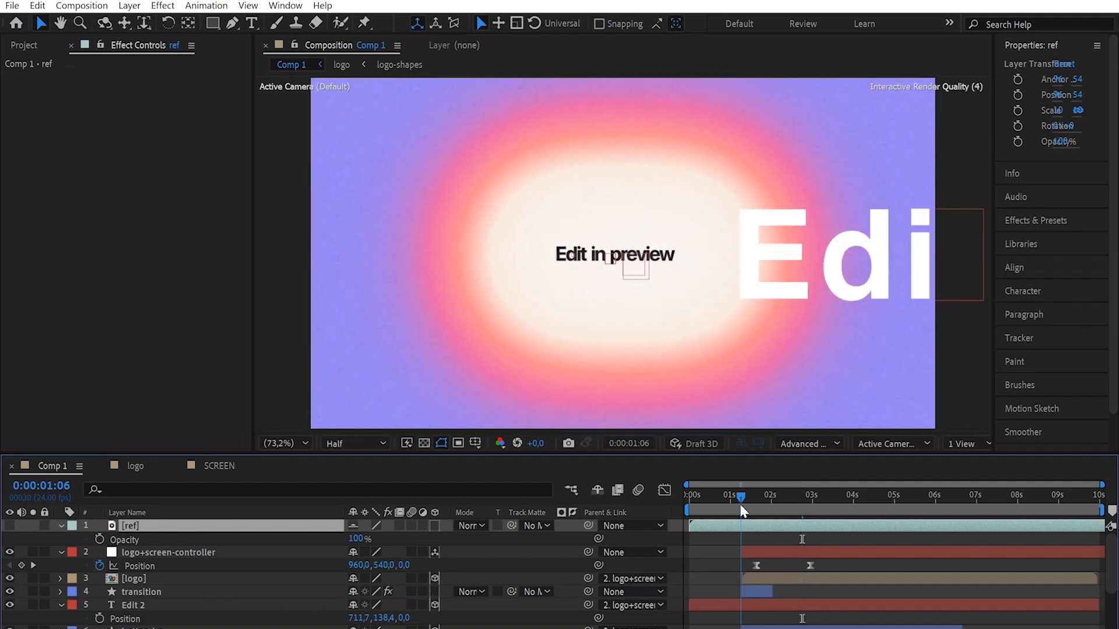
{"action": "left_click_drag", "start_coordinate": [741, 506], "coordinate": [767, 520]}
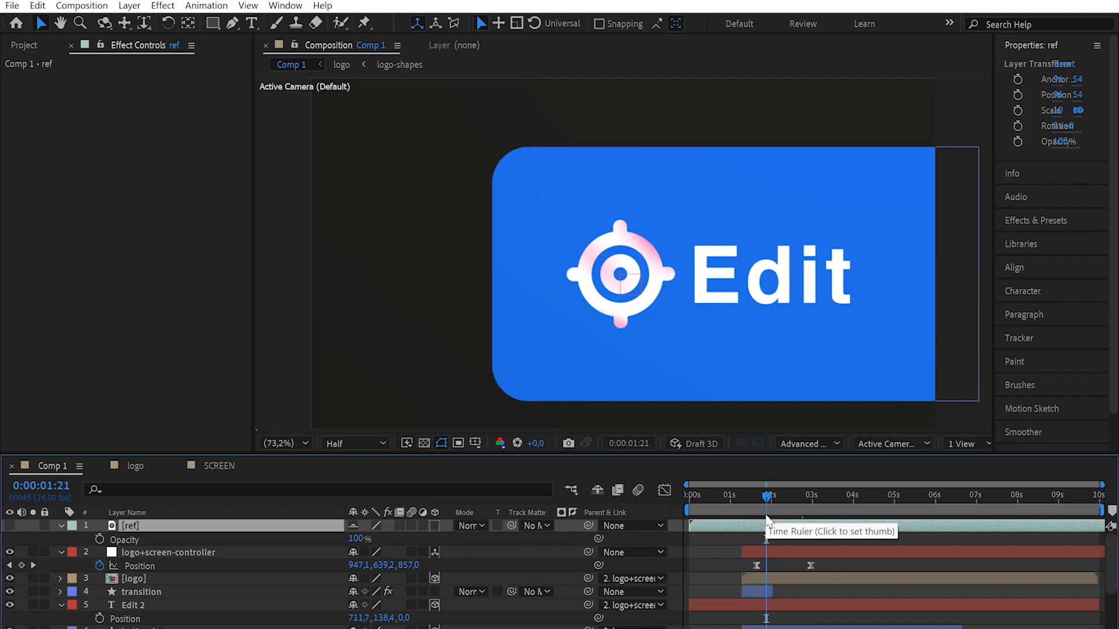
{"action": "left_click", "coordinate": [169, 604]}
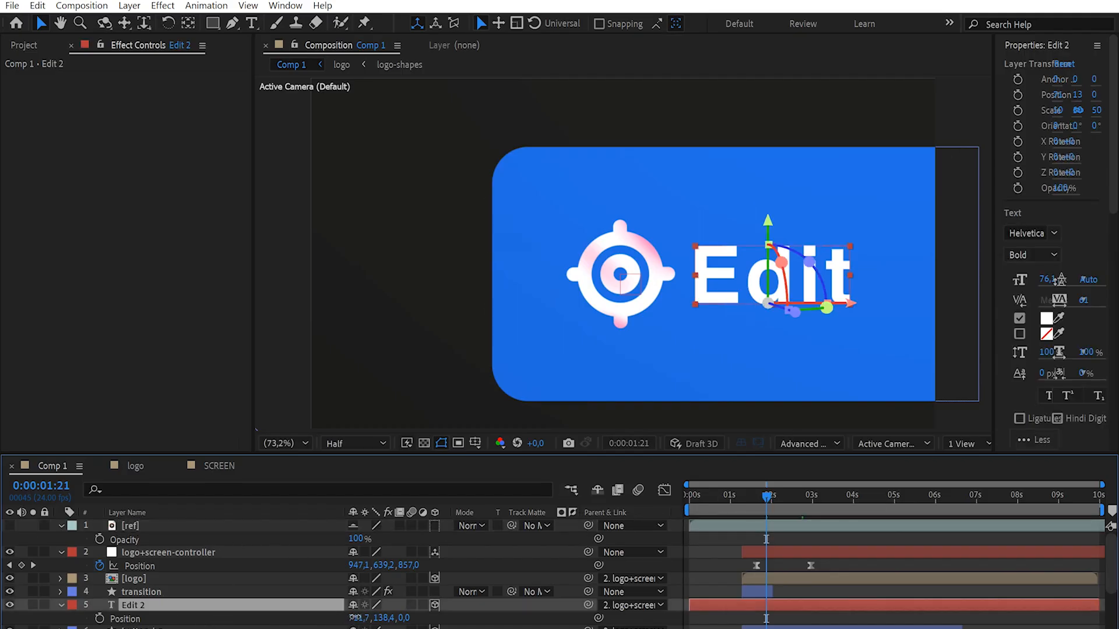
{"action": "left_click_drag", "start_coordinate": [356, 618], "coordinate": [452, 614]}
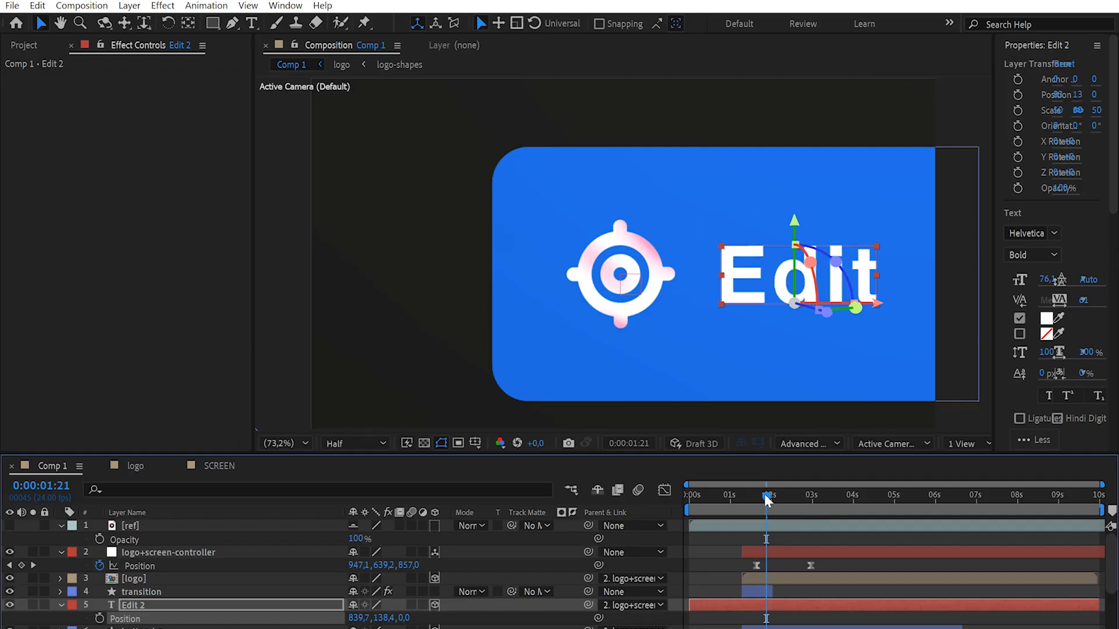
Step: Trim the Edit 2 layer to start at about 0:00:01:21 and preview the transition
{"action": "left_click_drag", "start_coordinate": [766, 494], "coordinate": [758, 496]}
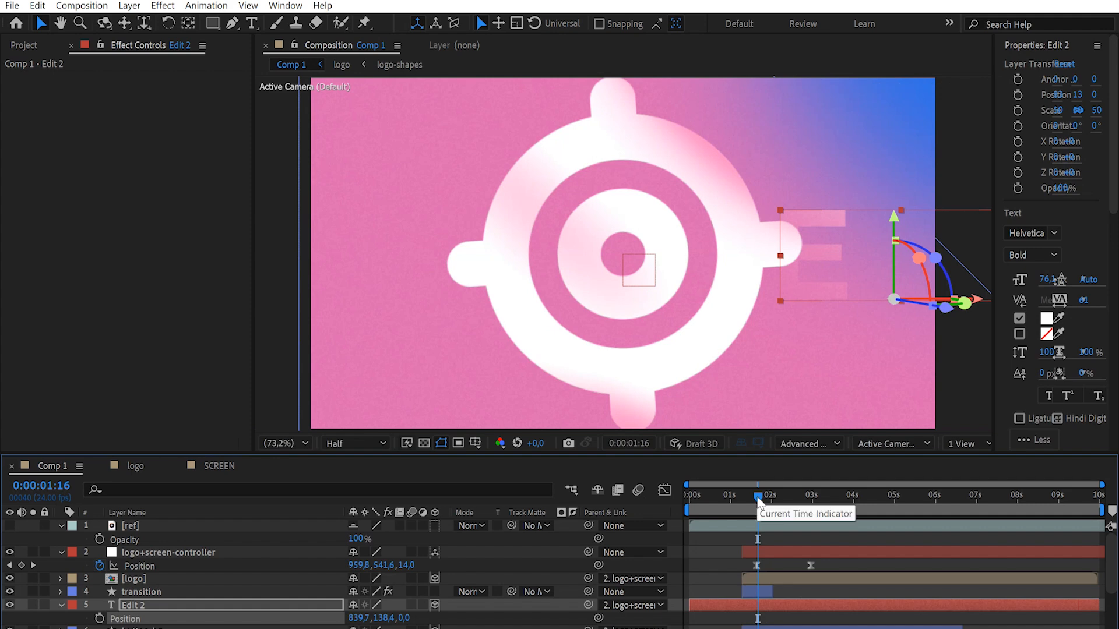
{"action": "left_click_drag", "start_coordinate": [758, 503], "coordinate": [759, 503]}
{"action": "key", "text": "space"}
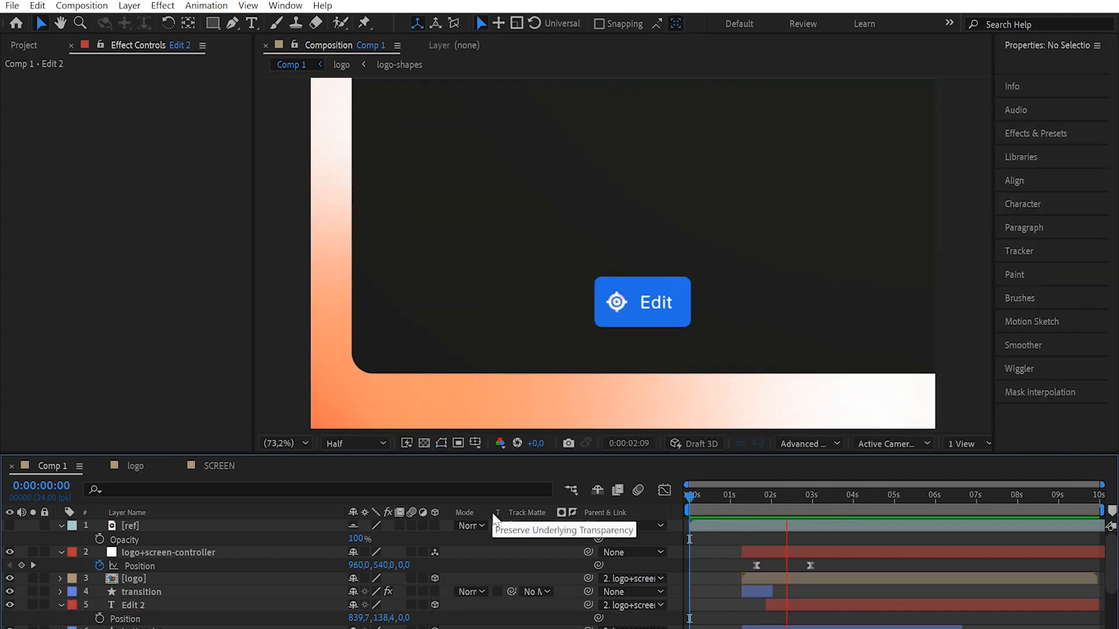
{"action": "left_click", "coordinate": [744, 496]}
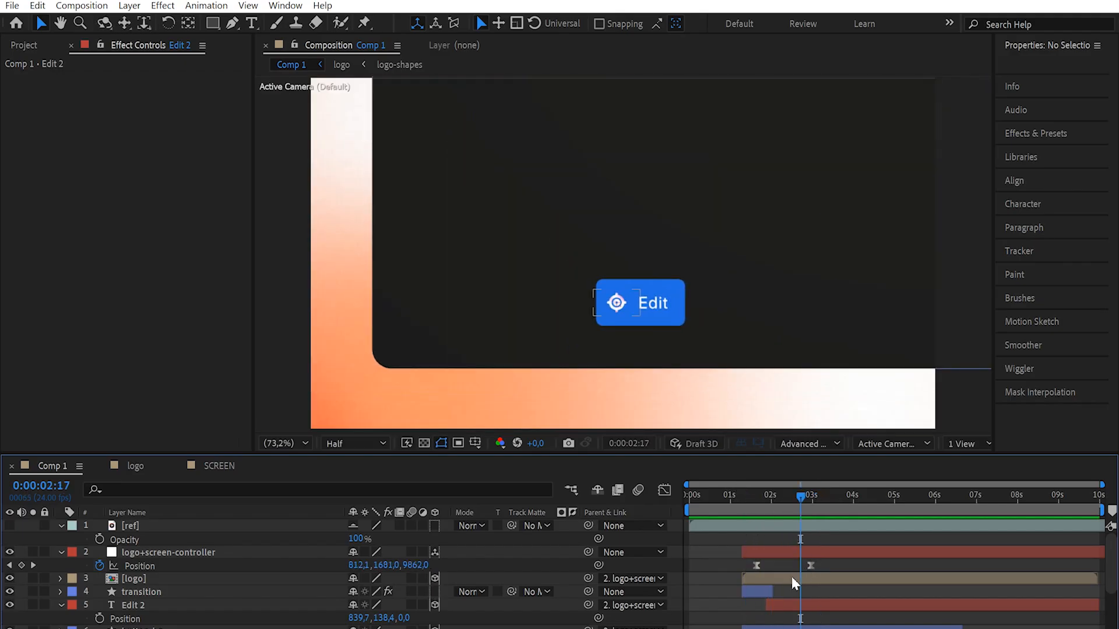
Step: In the logo composition, keyframe the opacity of all five gradient layers at 100% at 0:00:02:03
{"action": "double_click", "coordinate": [791, 576]}
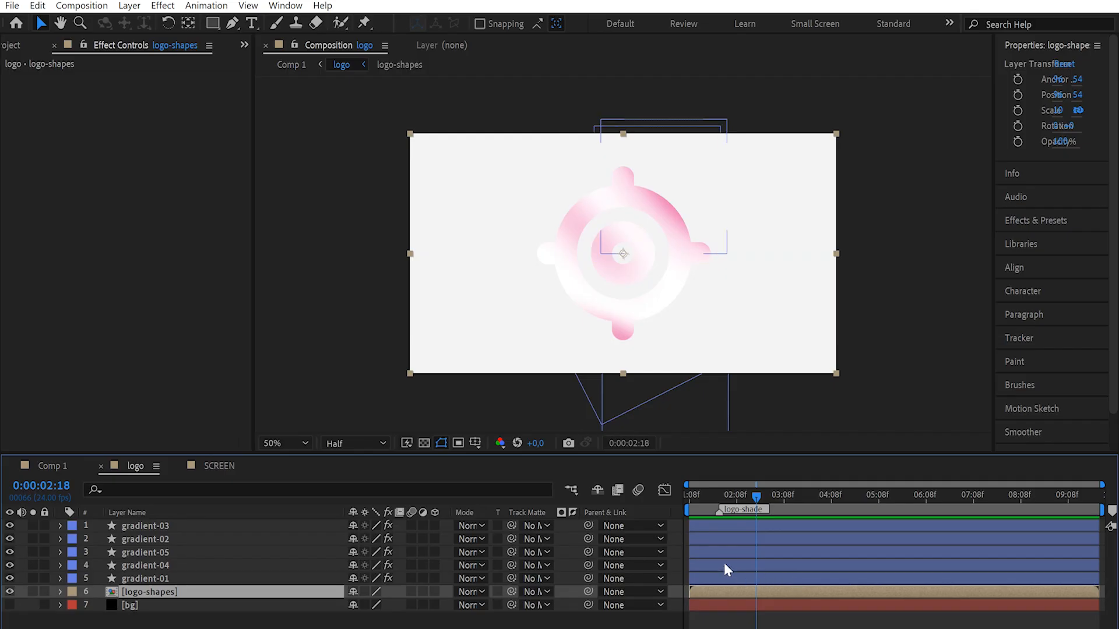
{"action": "left_click", "coordinate": [737, 578]}
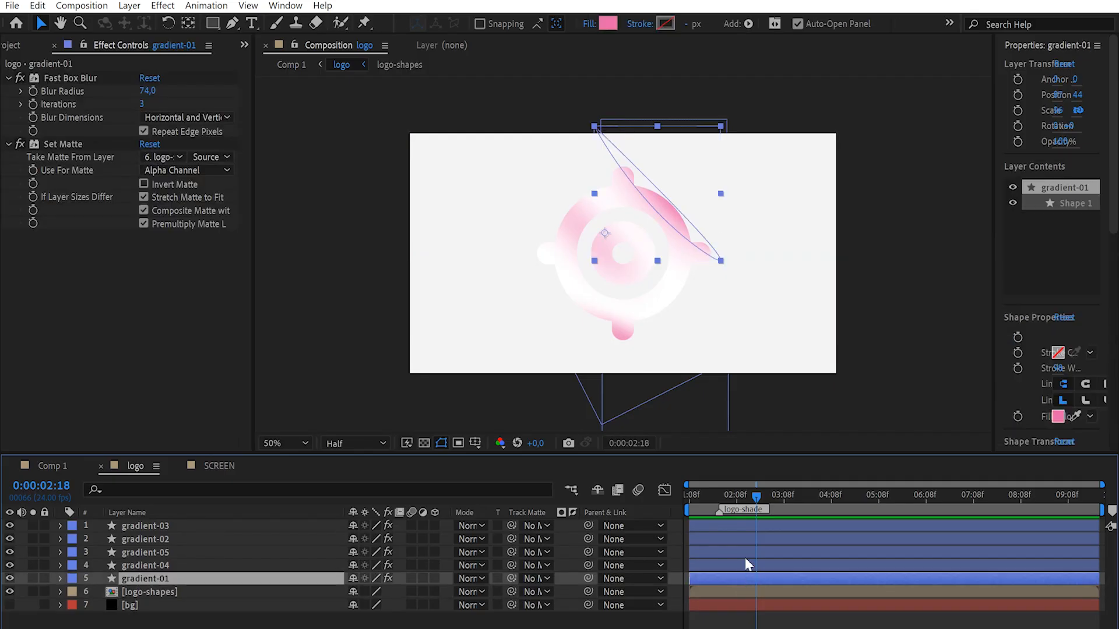
{"action": "left_click", "coordinate": [753, 522], "text": "shift"}
{"action": "key", "text": "t"}
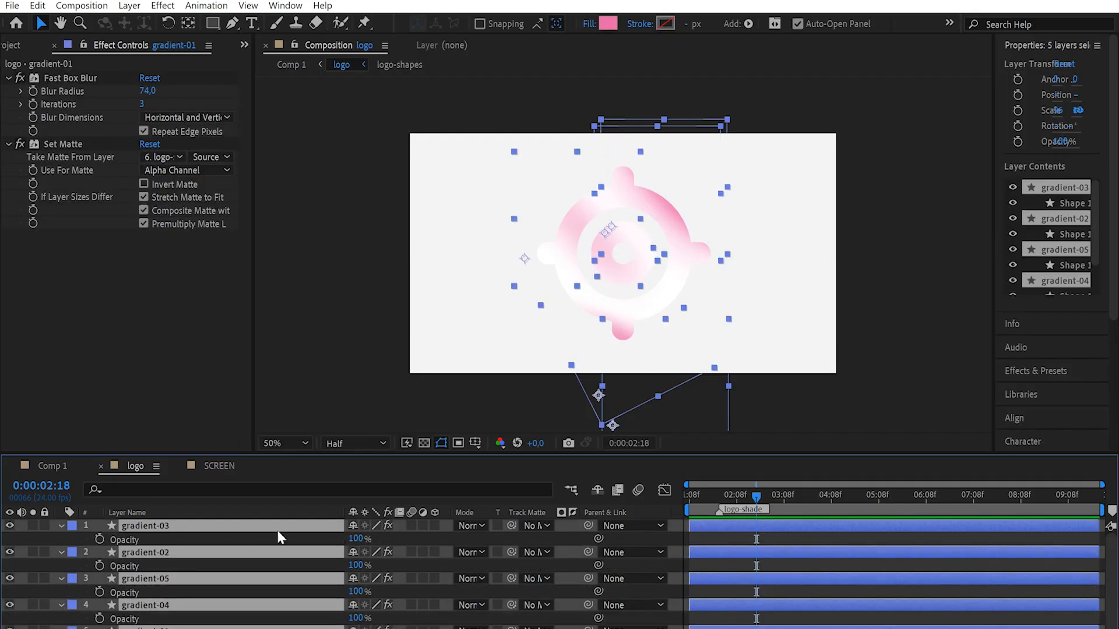
{"action": "left_click", "coordinate": [98, 537]}
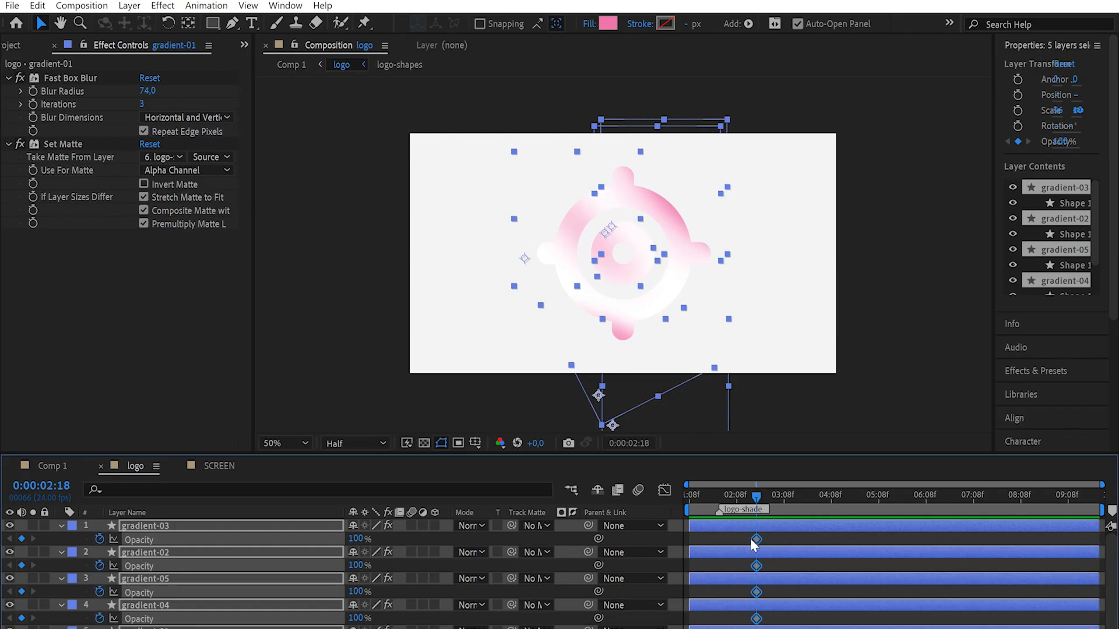
{"action": "left_click_drag", "start_coordinate": [752, 540], "coordinate": [727, 540]}
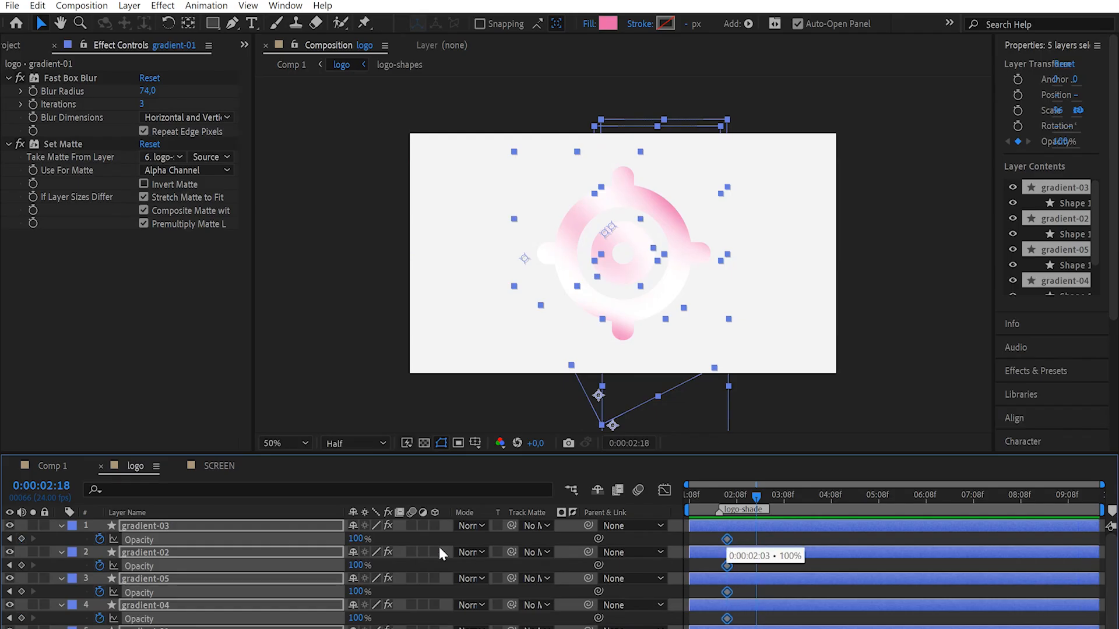
Step: Set the opacity of the five gradient layers to 0% at 0:00:02:18
{"action": "left_click", "coordinate": [356, 538]}
{"action": "type", "text": "0"}
{"action": "key", "text": "Return"}
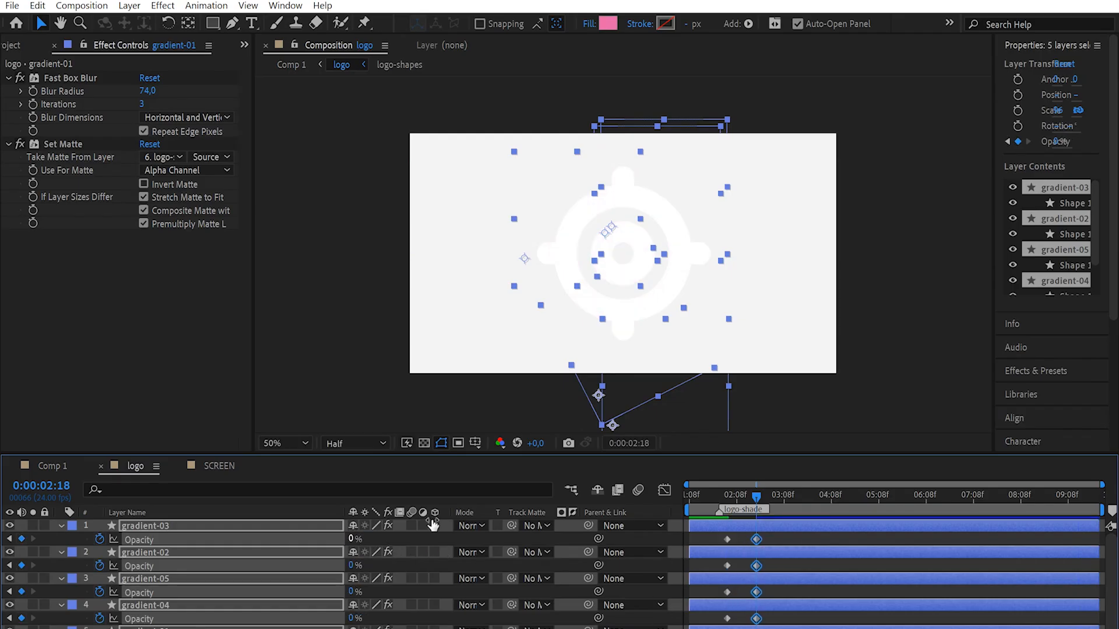
Step: Return to Comp 1 and preview how the logo's gradients fade as it recedes into the button
{"action": "left_click", "coordinate": [56, 464]}
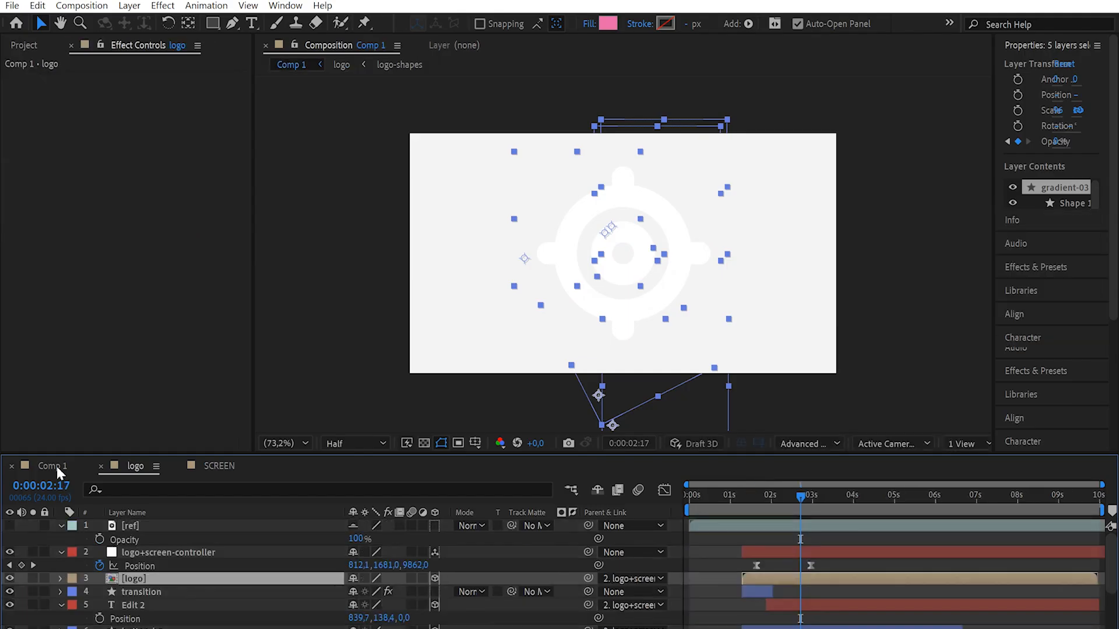
{"action": "left_click_drag", "start_coordinate": [770, 500], "coordinate": [761, 499]}
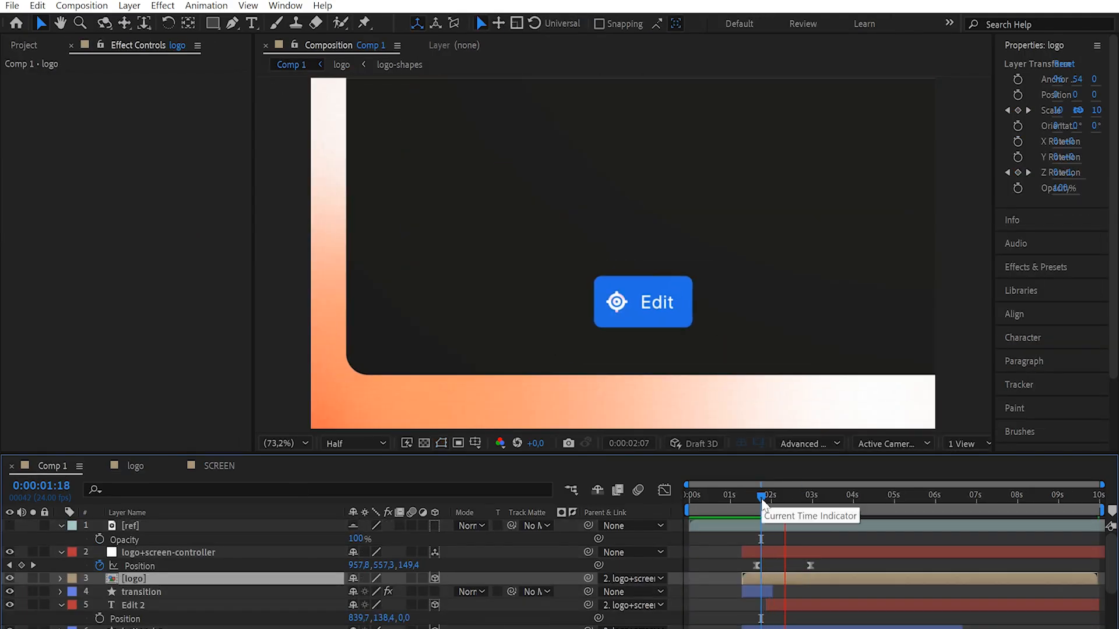
{"action": "left_click_drag", "start_coordinate": [761, 500], "coordinate": [743, 494]}
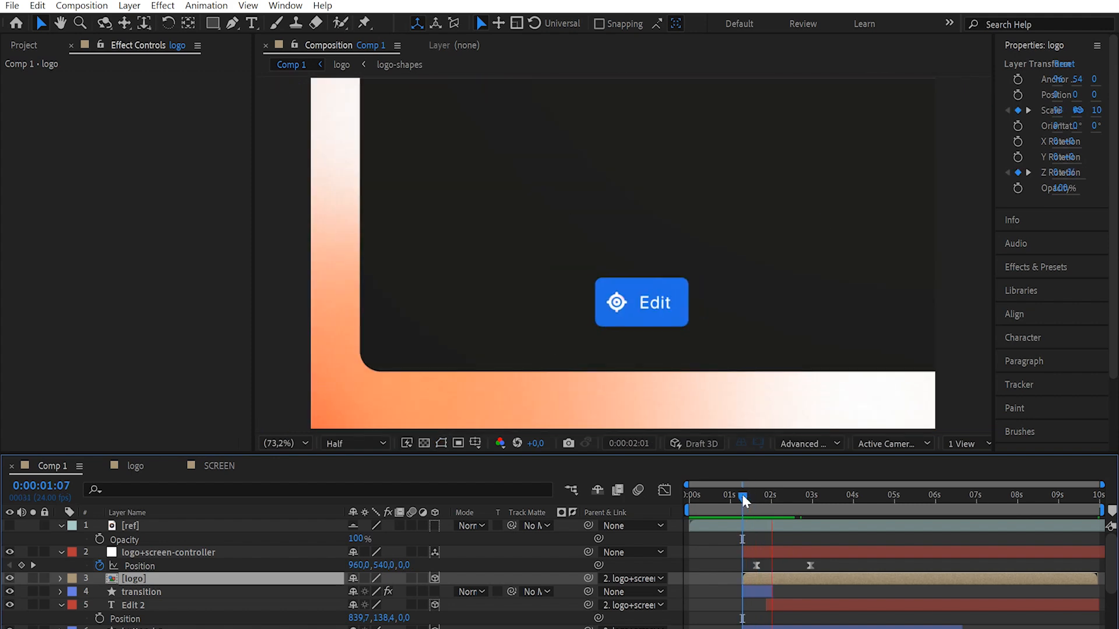
{"action": "left_click", "coordinate": [793, 501]}
{"action": "left_click", "coordinate": [768, 508]}
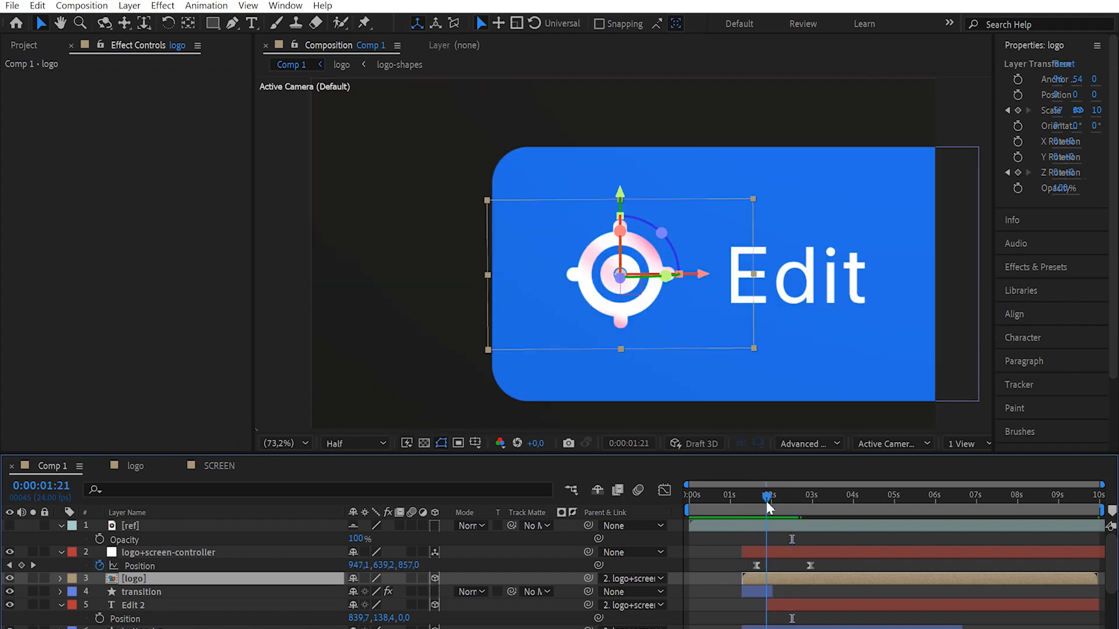
Step: In the logo composition, shift the gradient layers' opacity keyframes earlier so the fade ends at about 0:00:02:06
{"action": "left_click_drag", "start_coordinate": [768, 508], "coordinate": [780, 506]}
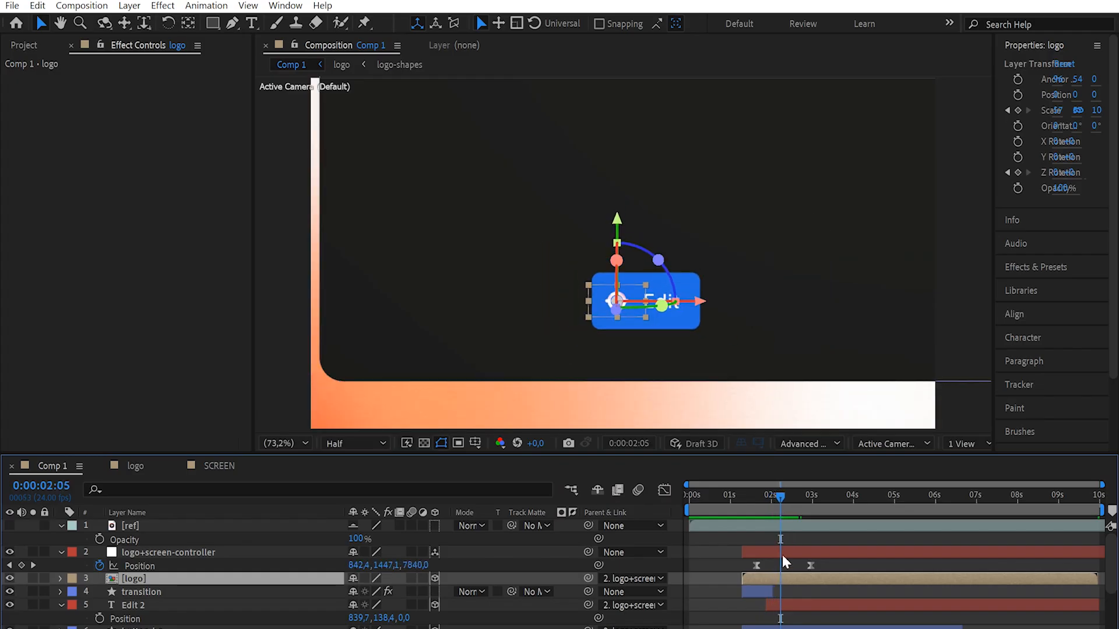
{"action": "double_click", "coordinate": [784, 578]}
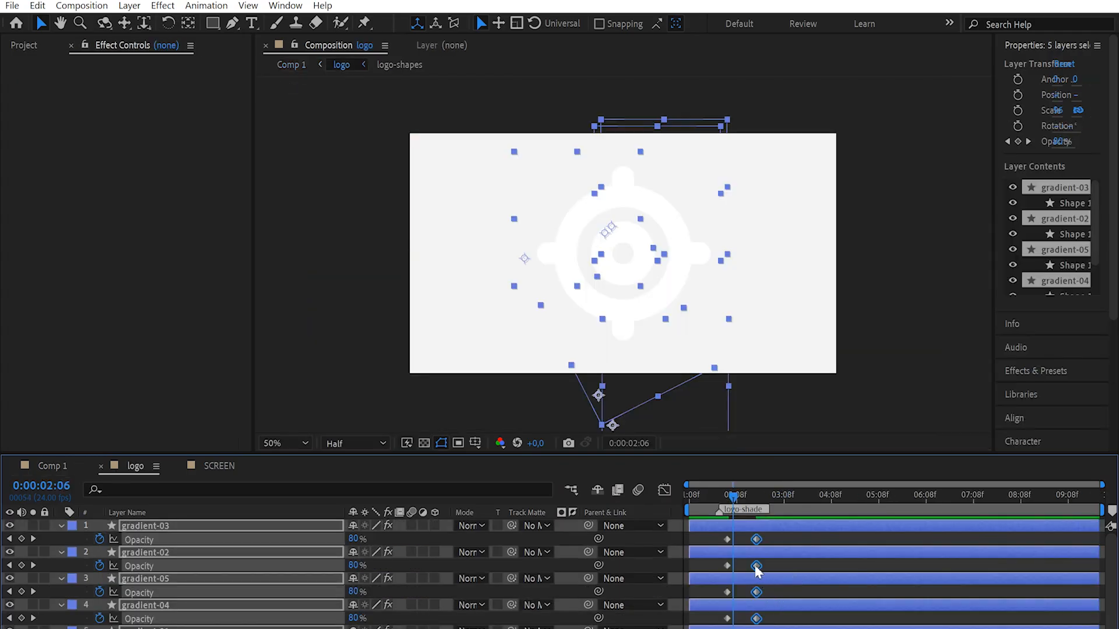
{"action": "left_click_drag", "start_coordinate": [734, 563], "coordinate": [747, 576]}
{"action": "left_click_drag", "start_coordinate": [760, 535], "coordinate": [711, 594]}
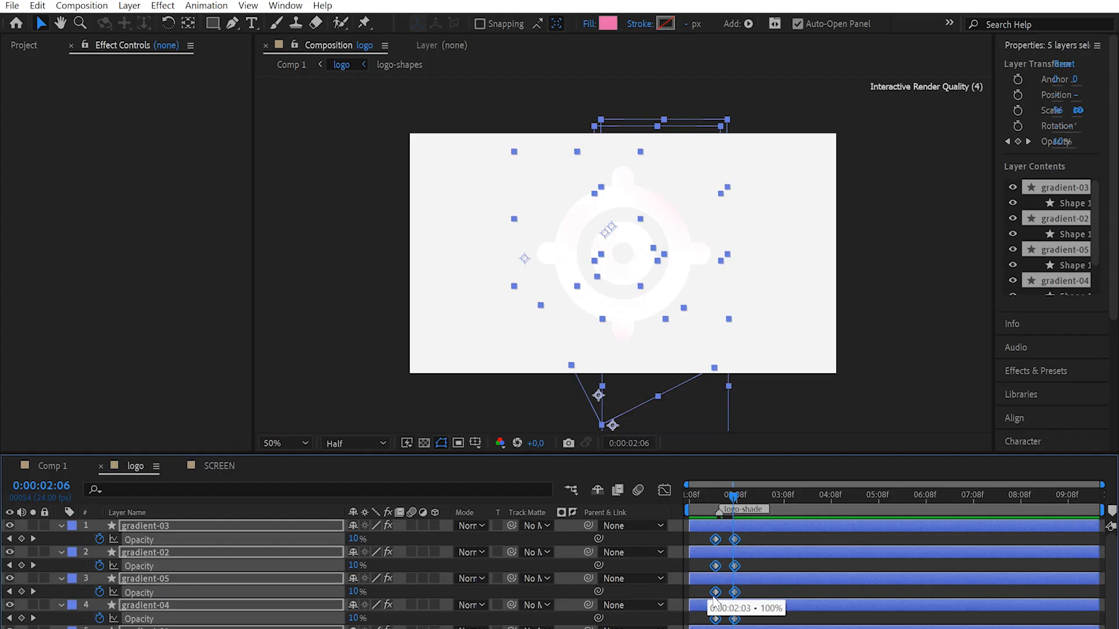
Step: Return to Comp 1 and play back the finished transition from the first frame
{"action": "left_click", "coordinate": [51, 467]}
{"action": "left_click_drag", "start_coordinate": [702, 491], "coordinate": [689, 491]}
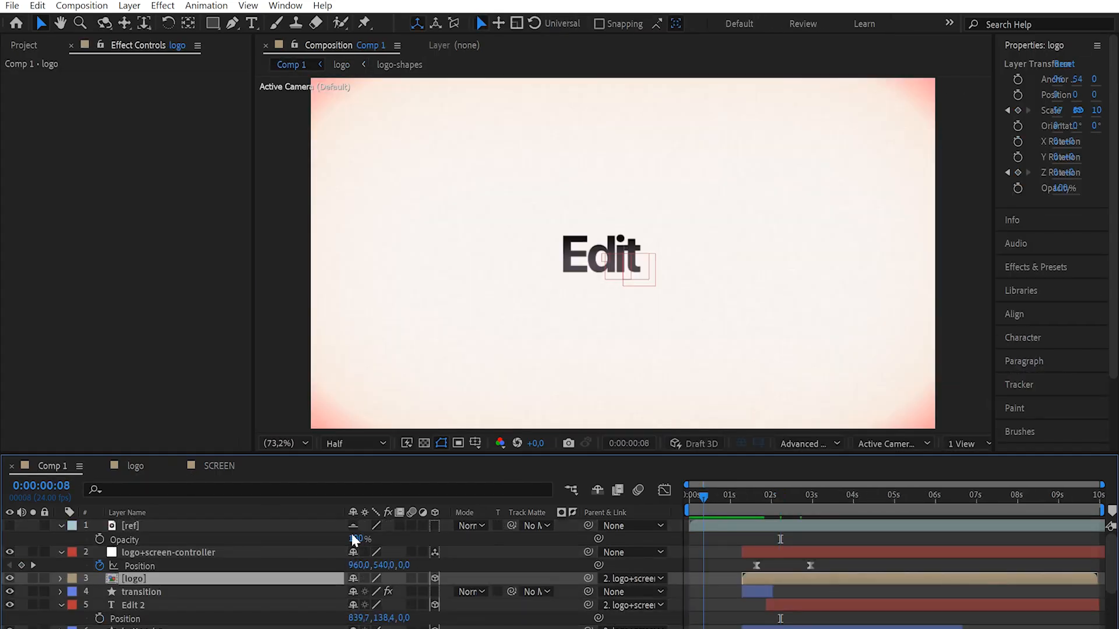
{"action": "key", "text": "space"}
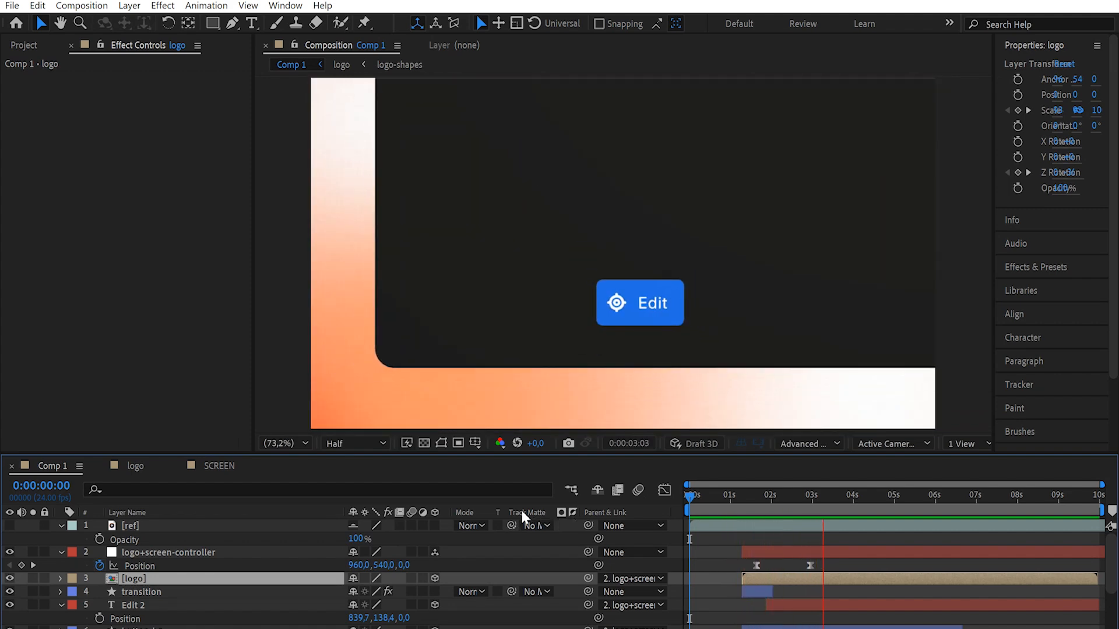
{"action": "key", "text": "space"}
{"action": "left_click", "coordinate": [12, 6]}
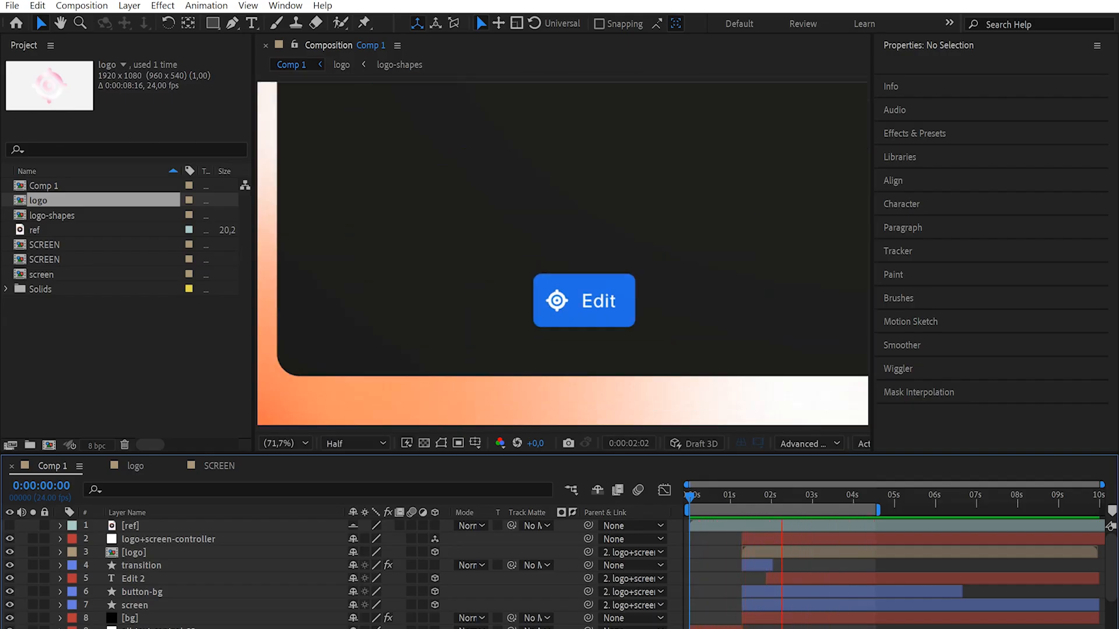
{"action": "key", "text": "space"}
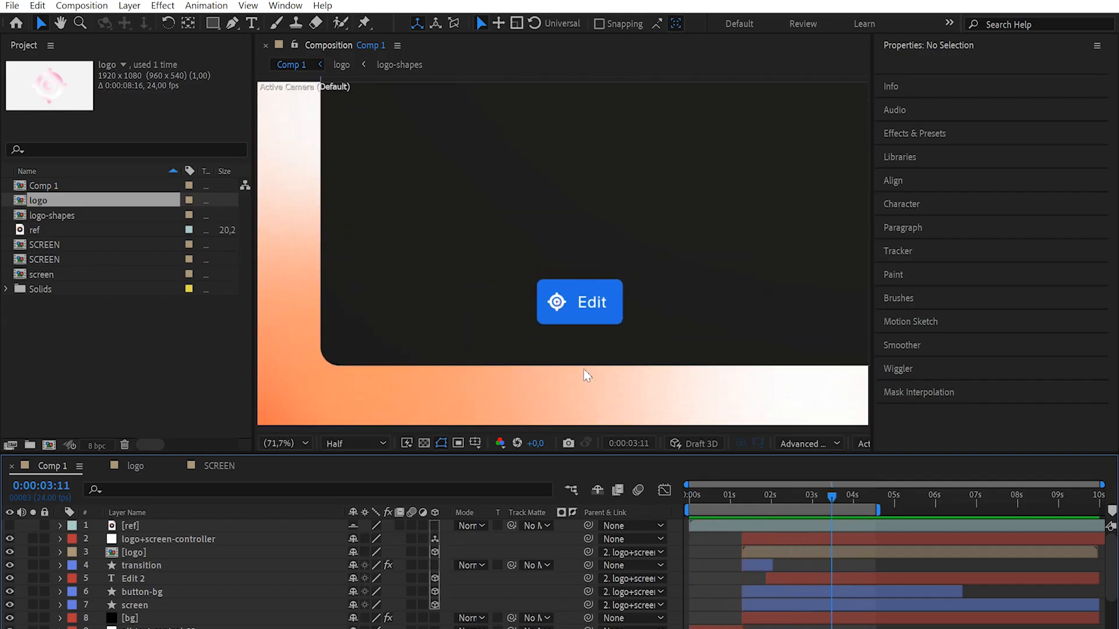